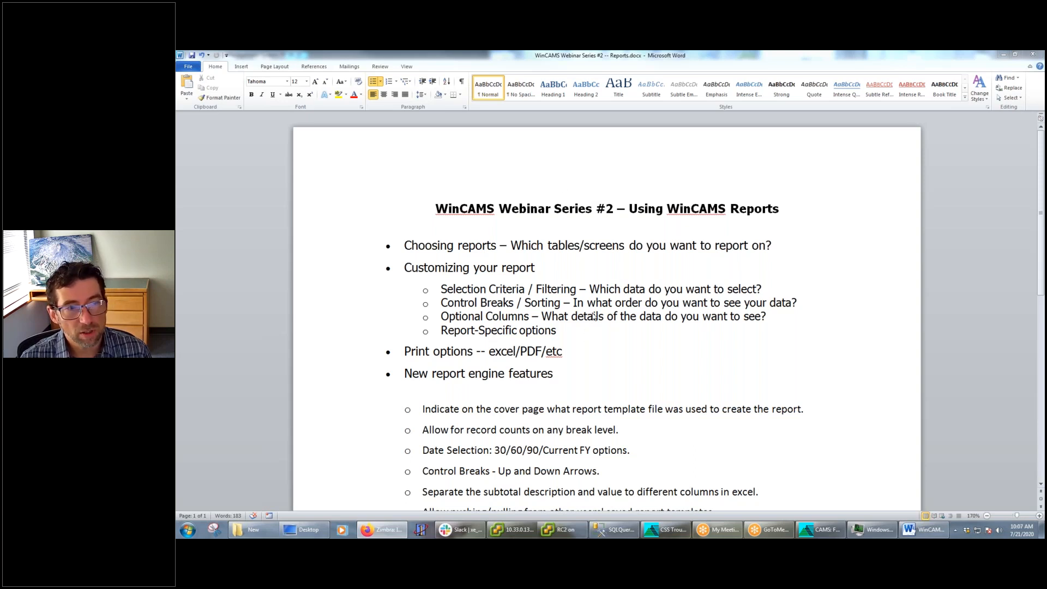
# Switch from the Word webinar outline to the Cost Accounting Management System and postpone the AVG computer restart
pyautogui.scroll(-5, 615, 356)
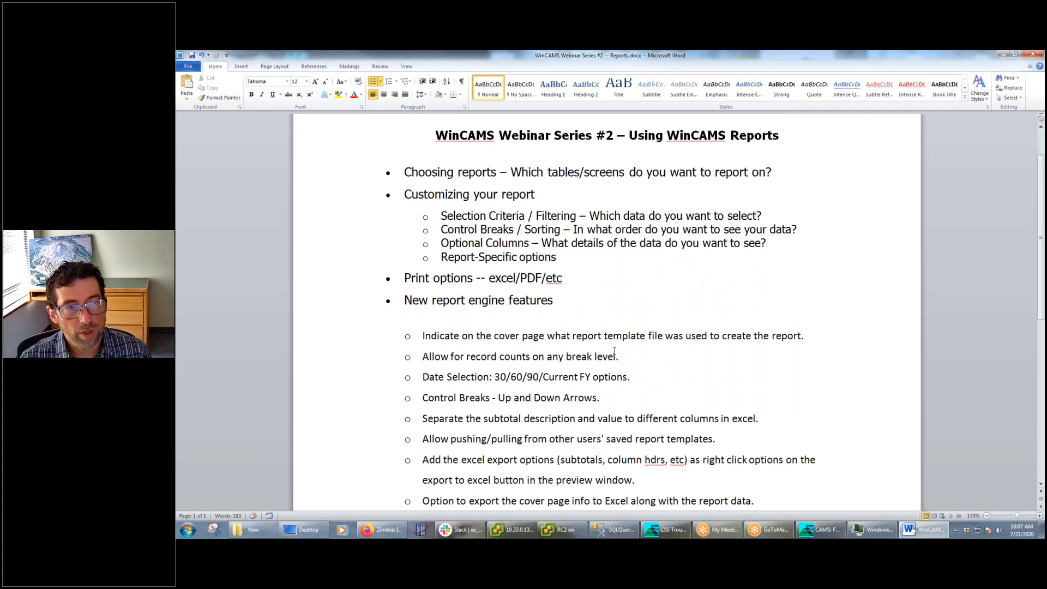
pyautogui.scroll(5, 613, 356)
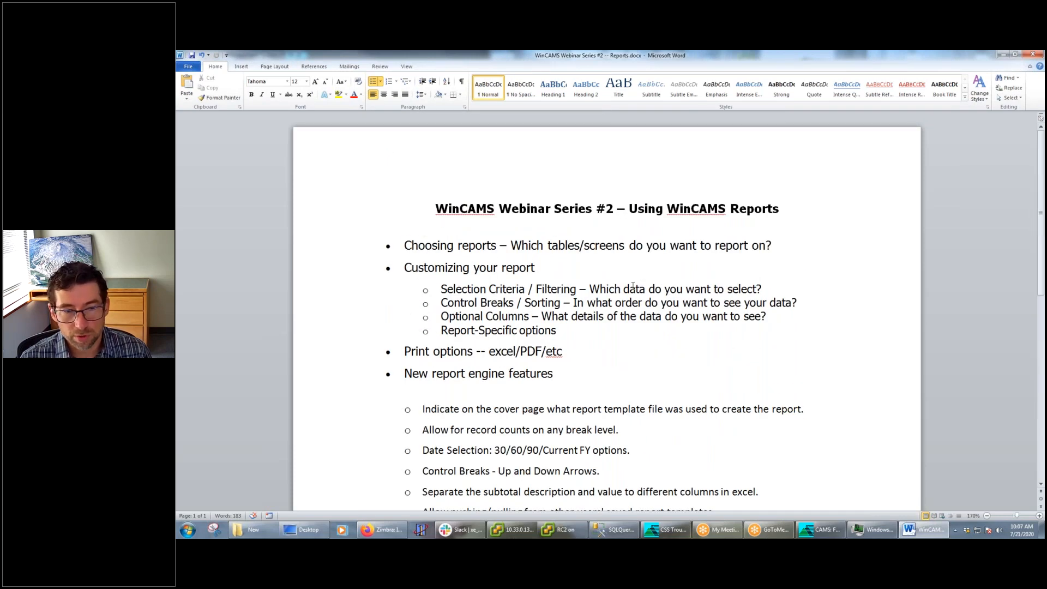
pyautogui.click(824, 533)
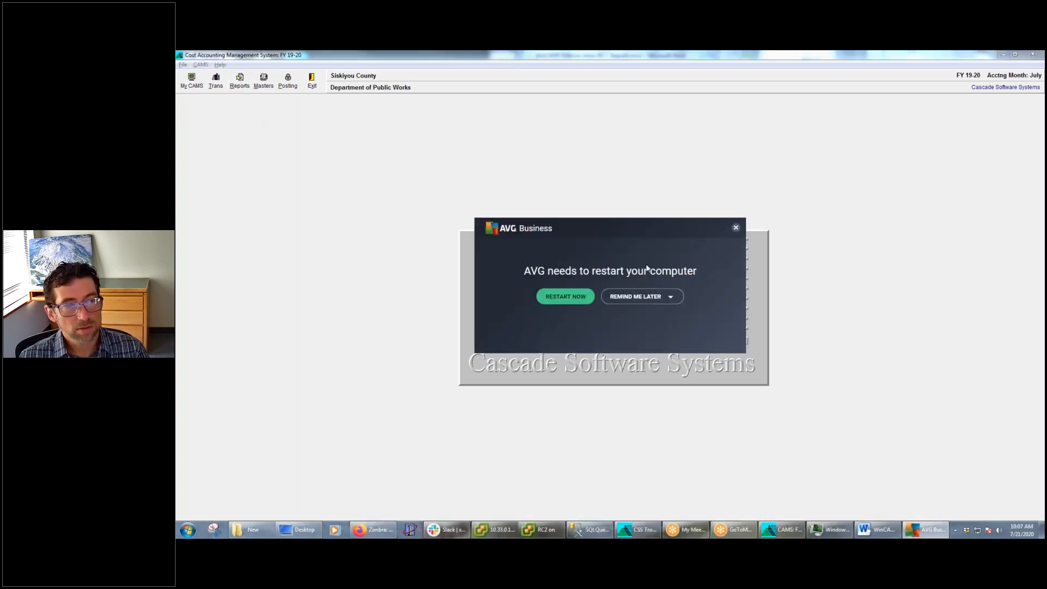
pyautogui.click(669, 296)
pyautogui.click(573, 326)
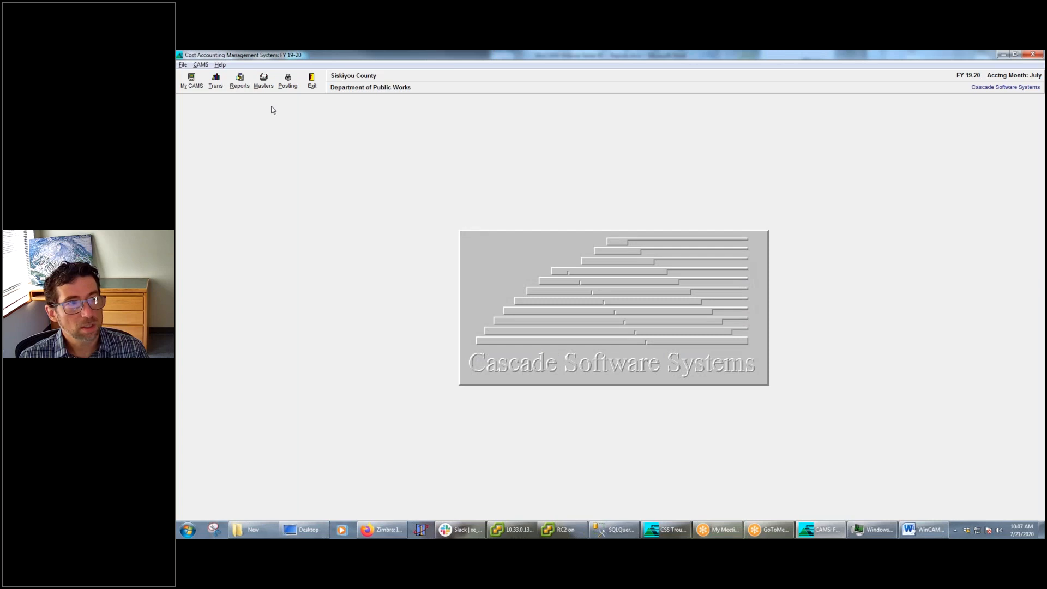
# Review the report categories by module, including the reports offered under Accounts Receivable and Direct Charges
pyautogui.click(239, 82)
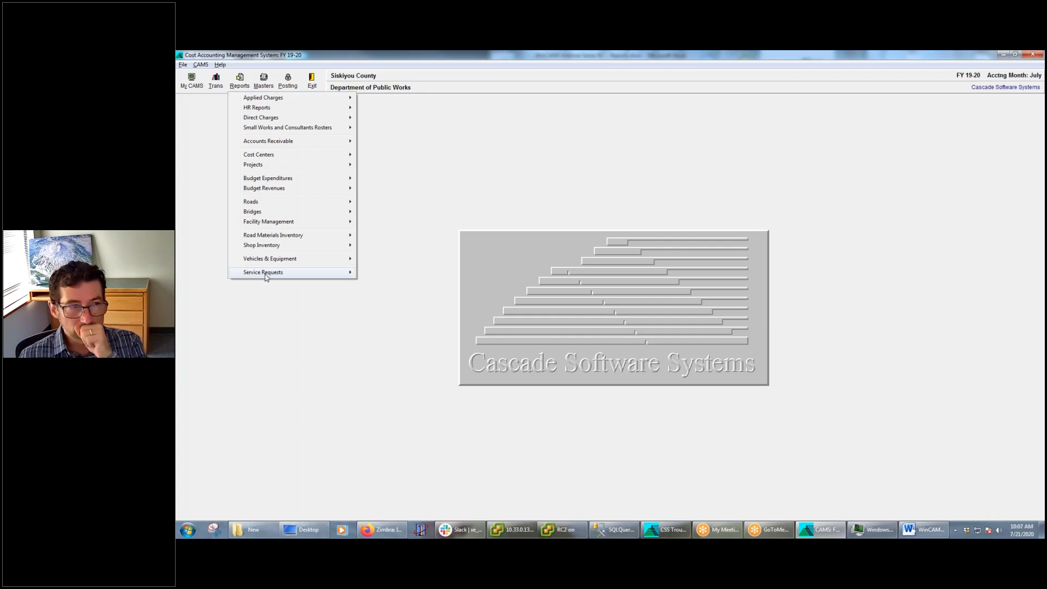
pyautogui.moveTo(284, 237)
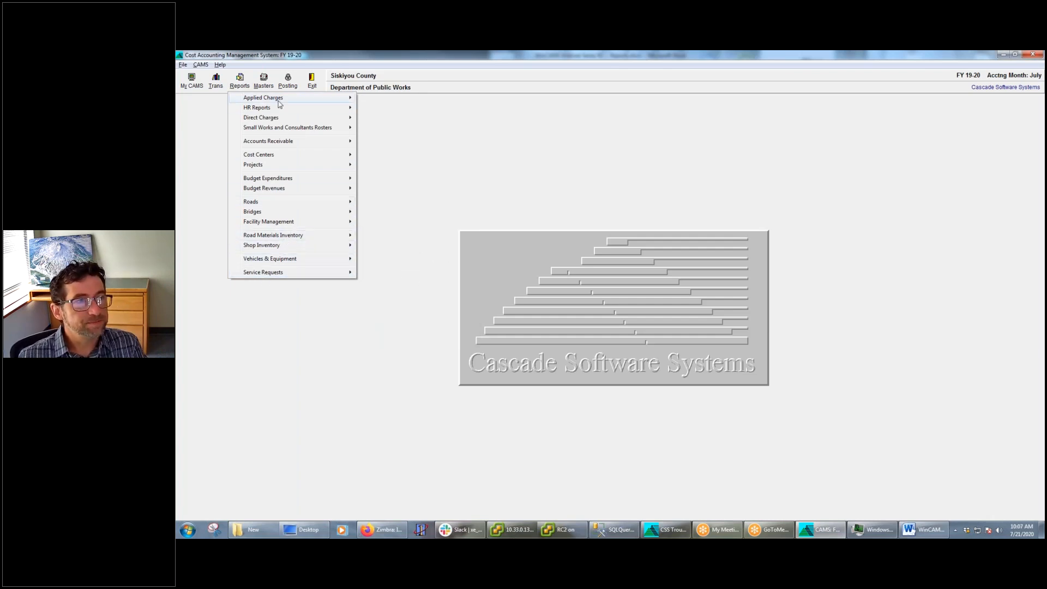
pyautogui.moveTo(276, 101)
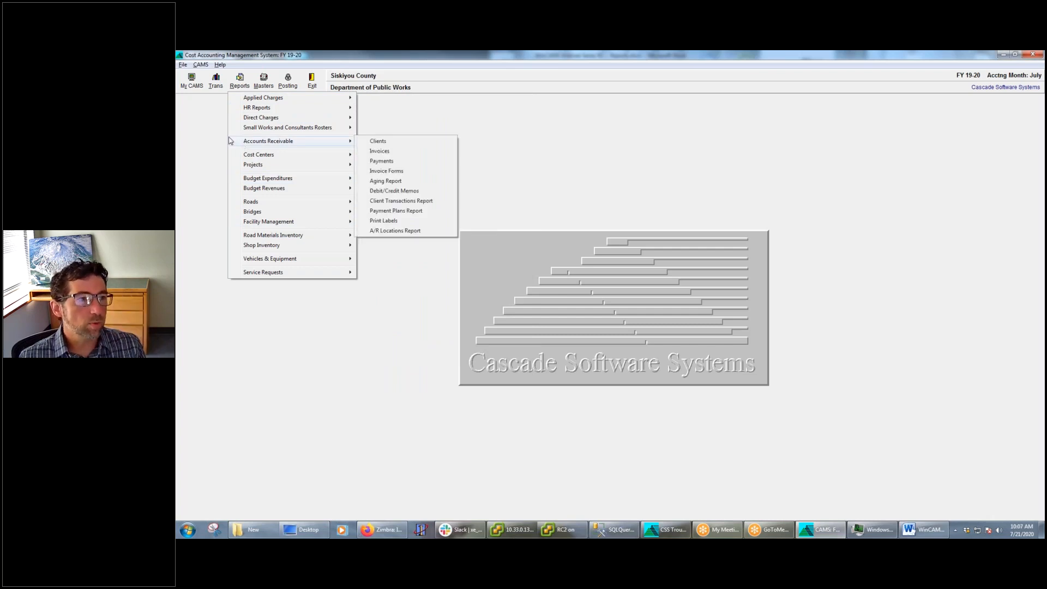
pyautogui.click(203, 66)
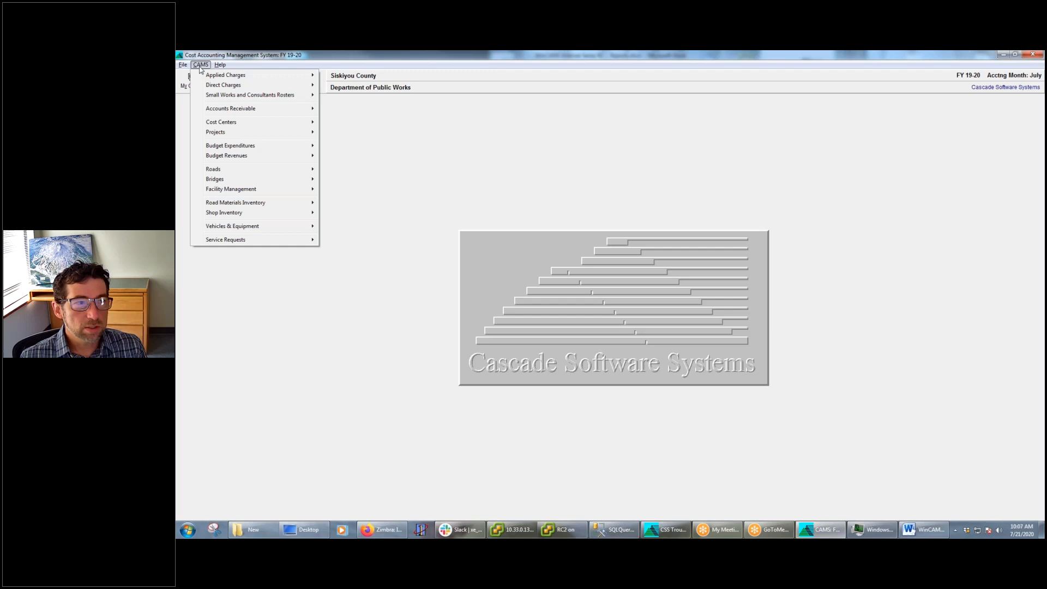
pyautogui.moveTo(223, 87)
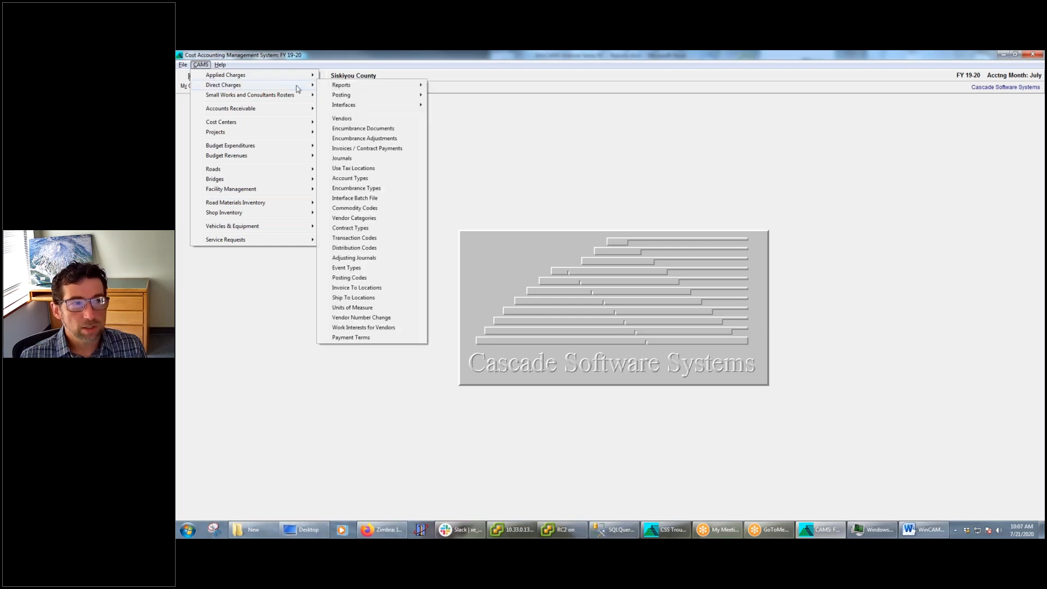
pyautogui.moveTo(349, 87)
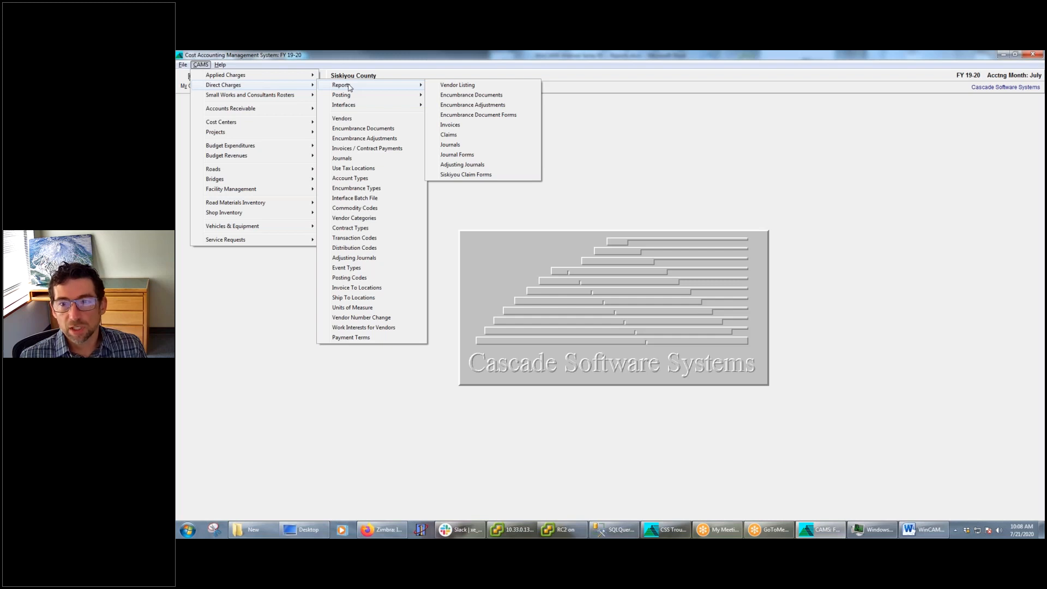
pyautogui.click(932, 180)
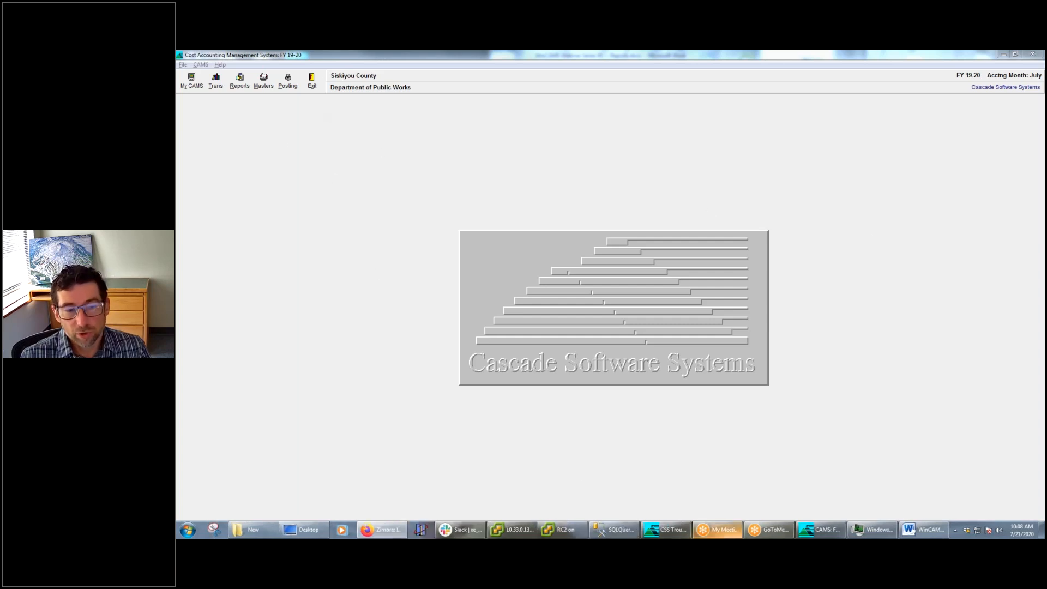
# Switch to Word to check the report topics in the webinar outline, and return to the Cost Accounting Management System
pyautogui.moveTo(834, 537)
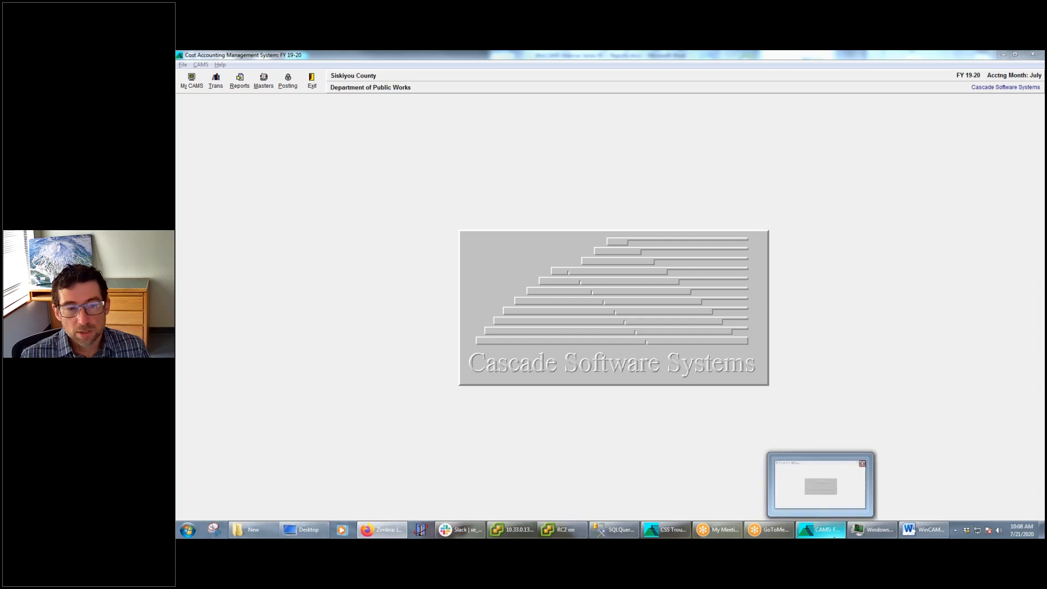
pyautogui.click(924, 531)
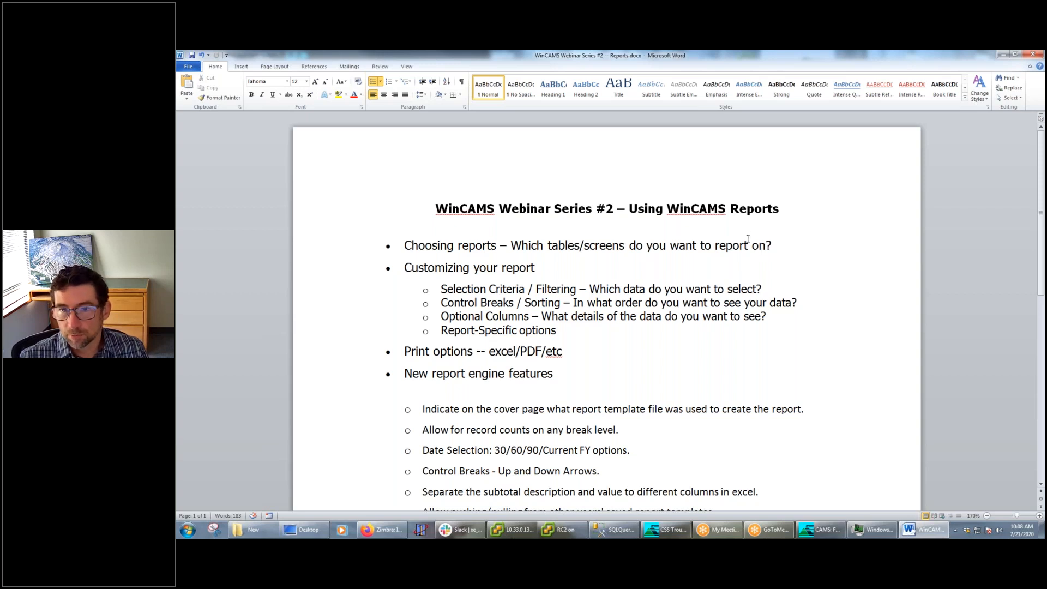
pyautogui.click(1004, 54)
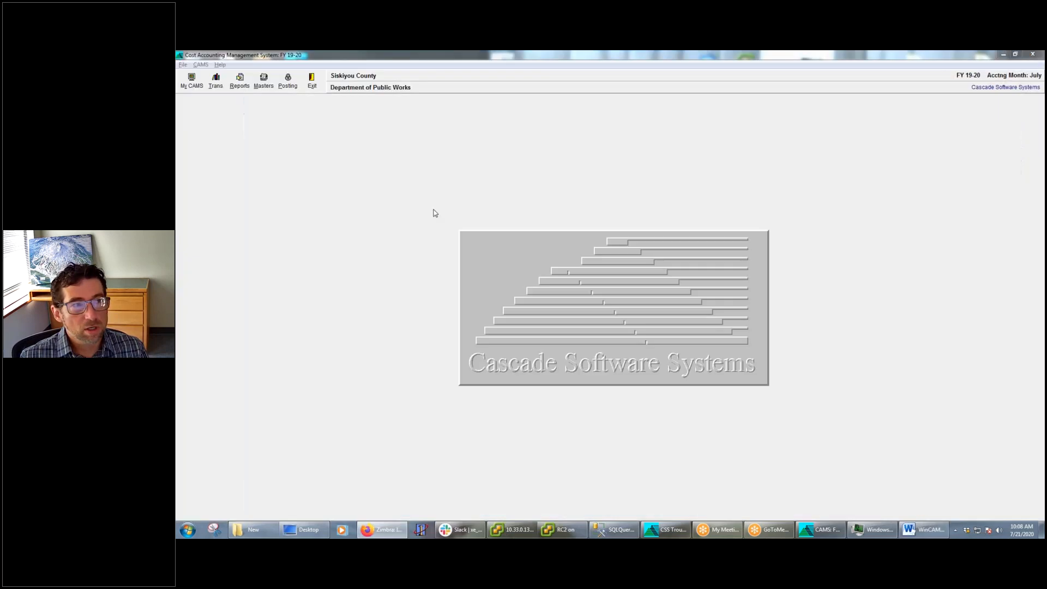
# Examine the lists of reports available for Vehicles & Equipment, Applied Charges and Projects
pyautogui.click(241, 82)
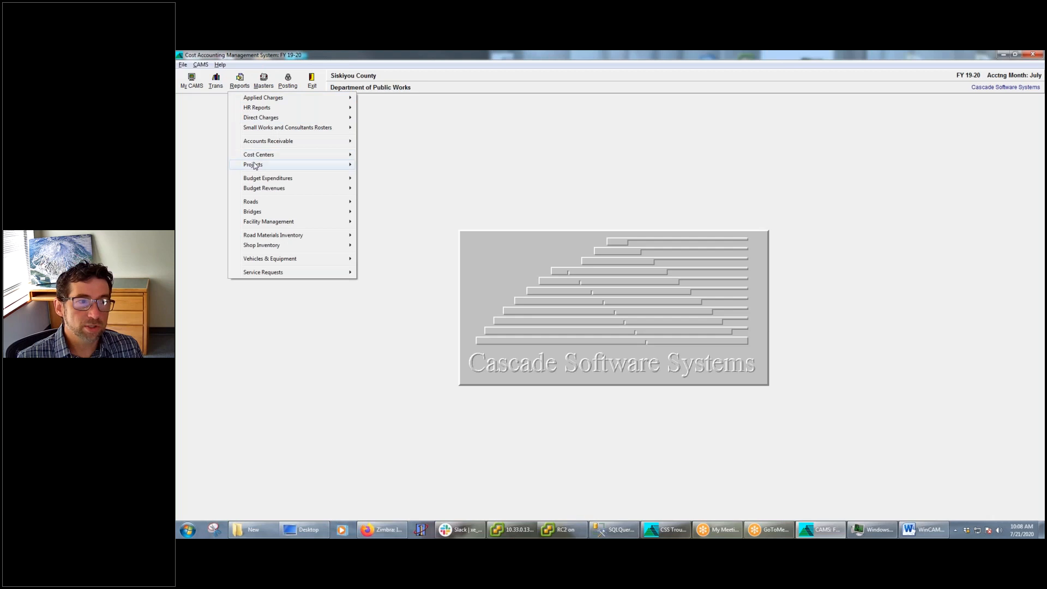
pyautogui.moveTo(254, 166)
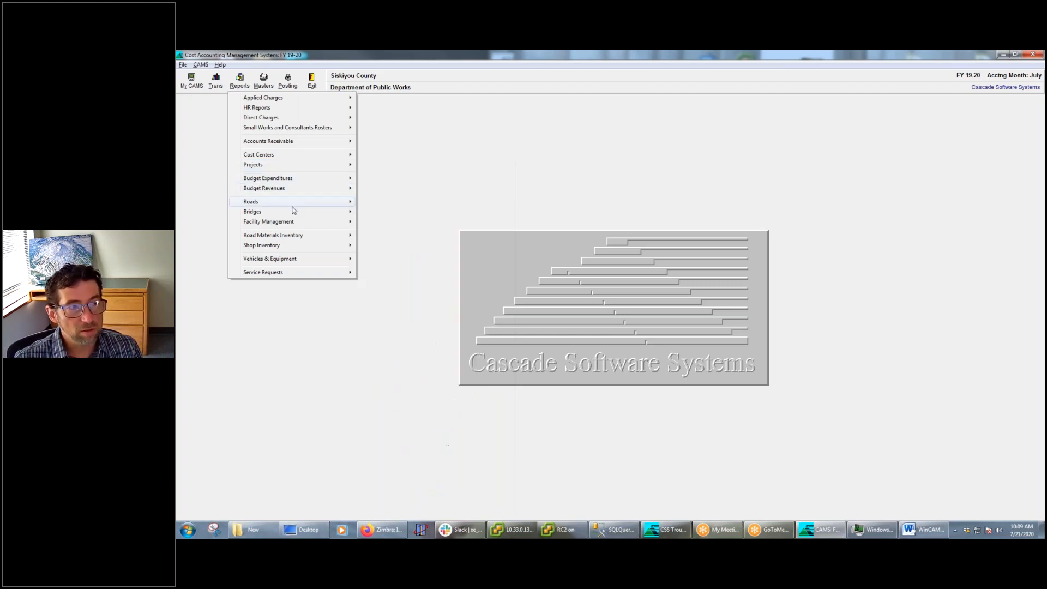
pyautogui.moveTo(277, 264)
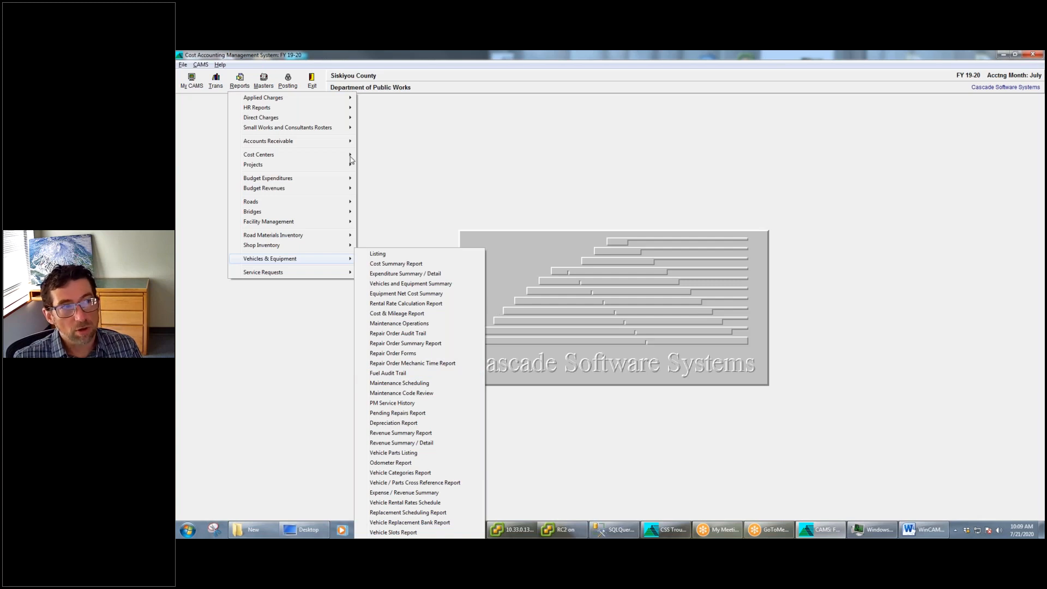
pyautogui.moveTo(290, 104)
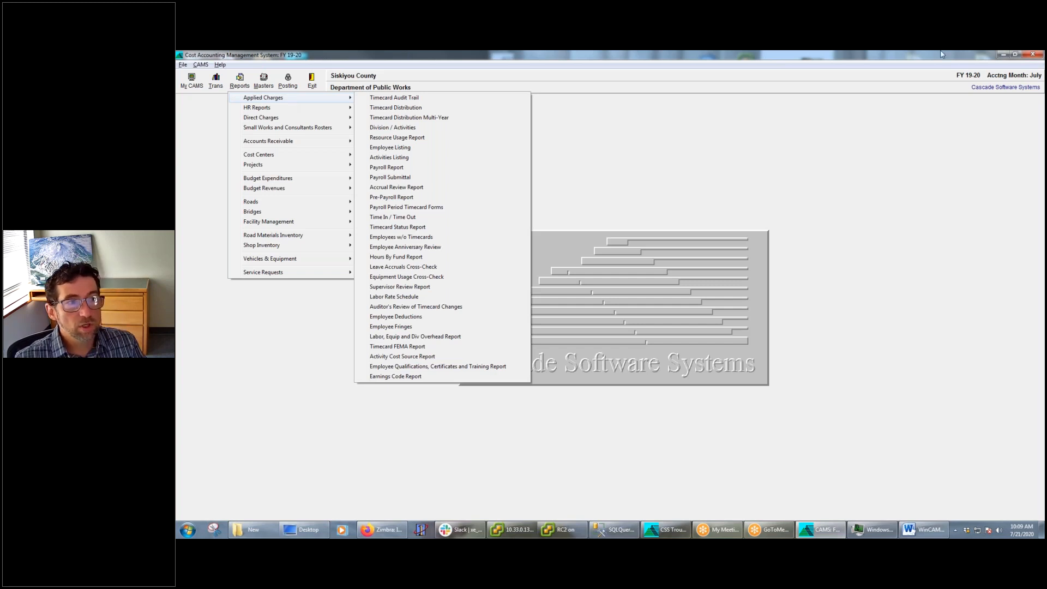
pyautogui.click(284, 101)
pyautogui.click(283, 100)
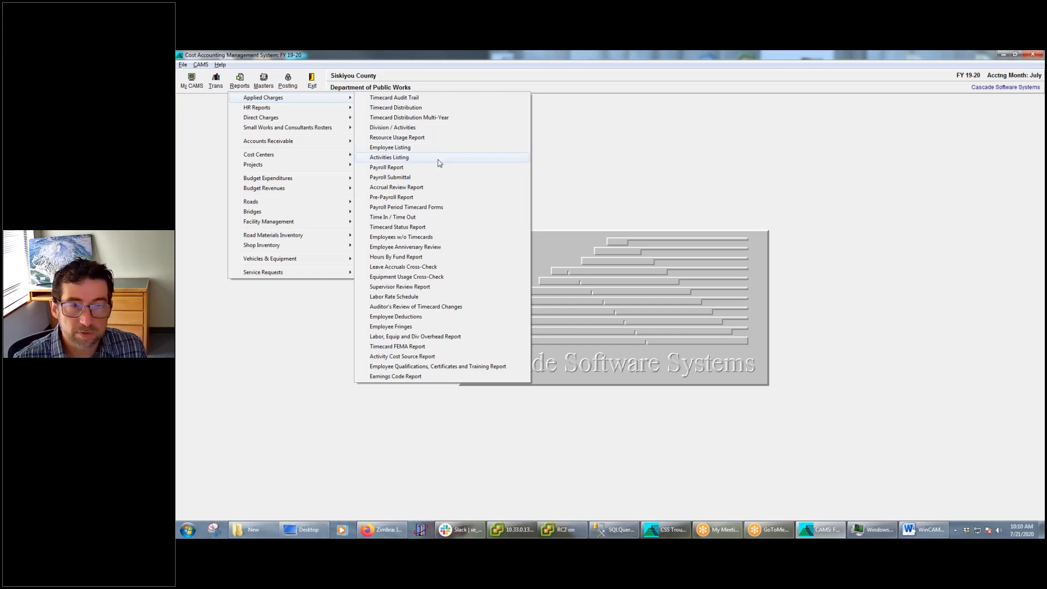
pyautogui.moveTo(286, 105)
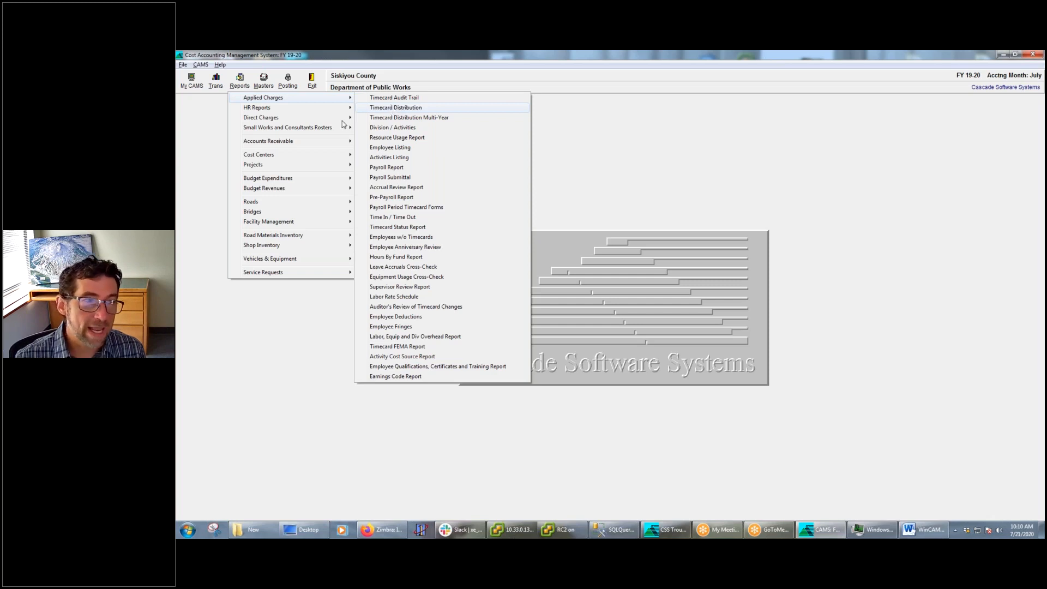
pyautogui.moveTo(276, 168)
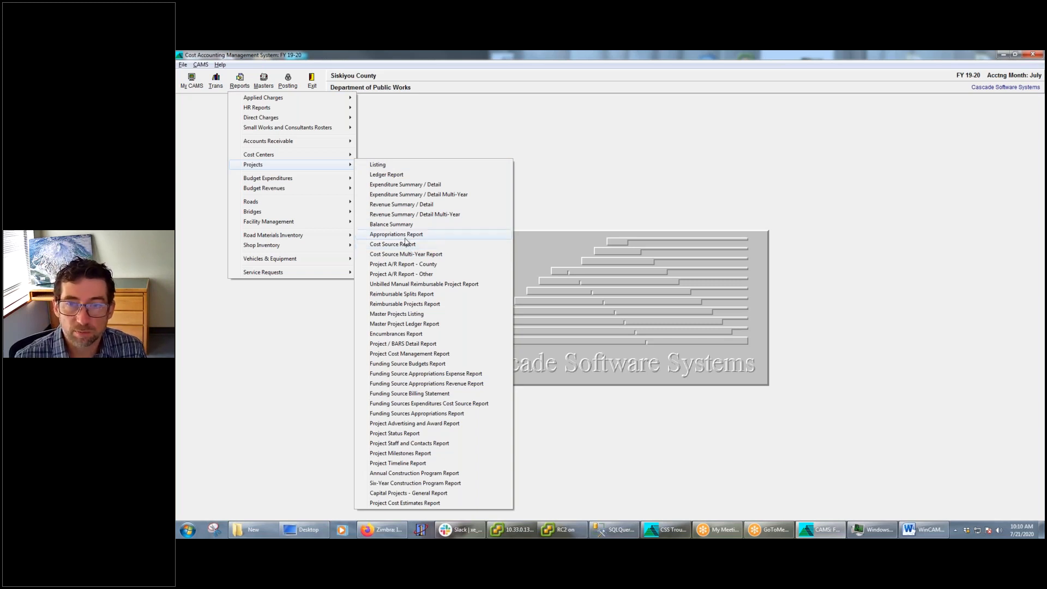
pyautogui.click(945, 195)
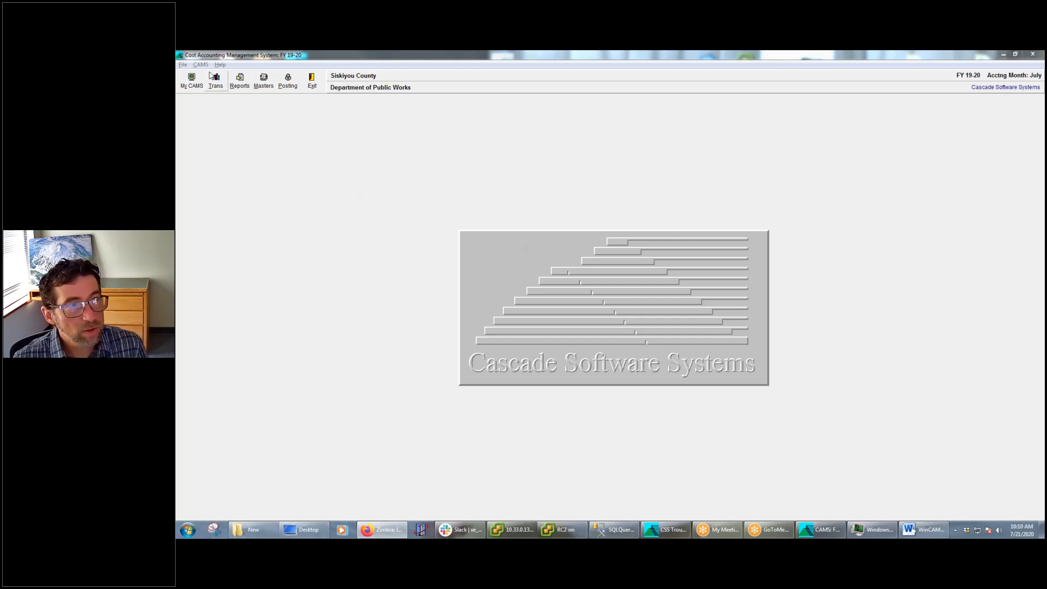
# Examine the Applied Charges report for employees without timecards using the Employee report type, and close it
pyautogui.click(249, 80)
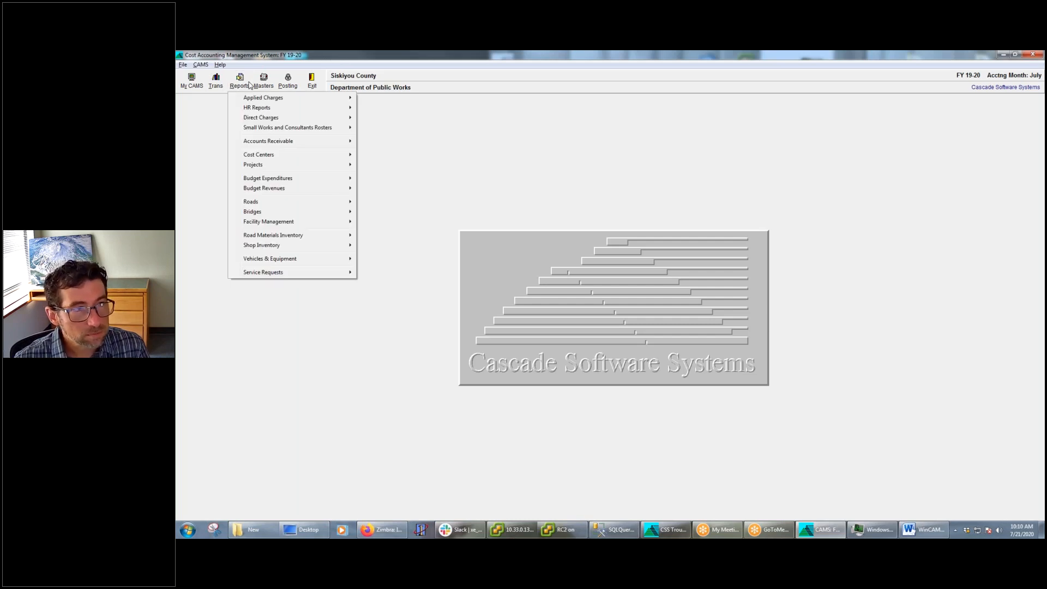
pyautogui.moveTo(253, 100)
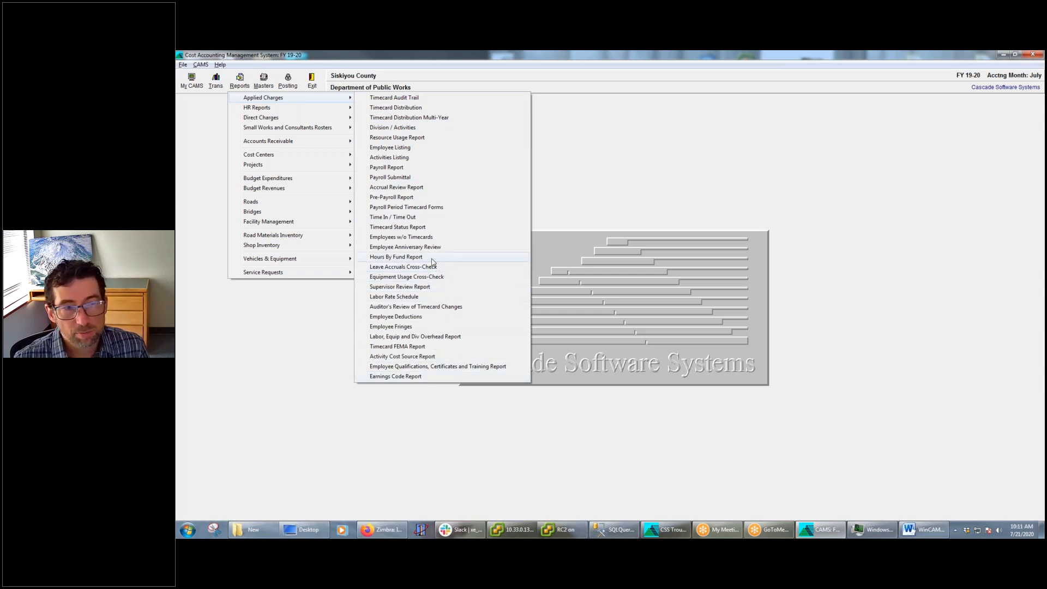
pyautogui.click(406, 238)
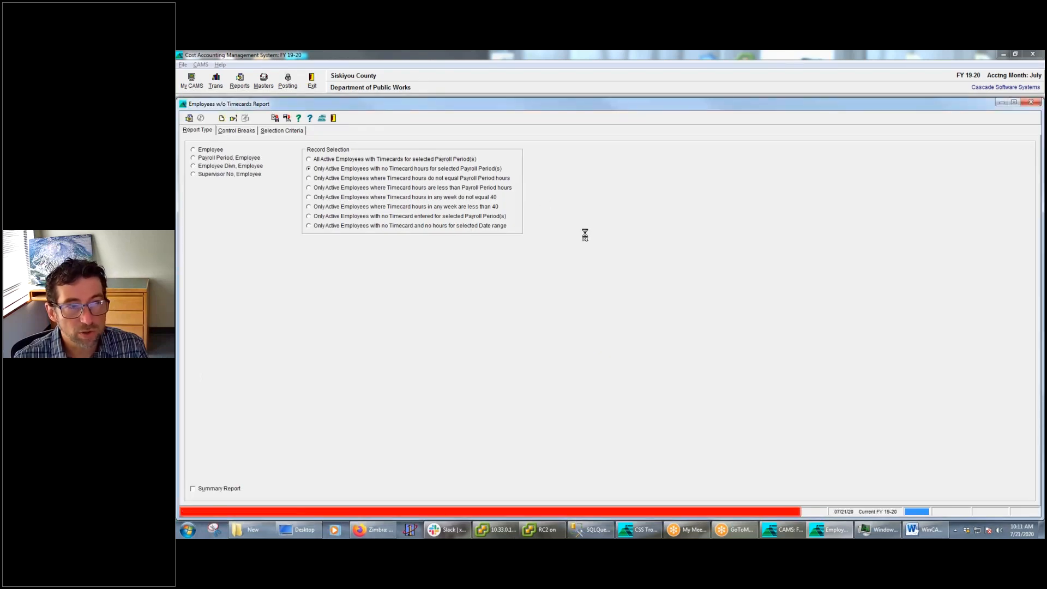
pyautogui.click(210, 149)
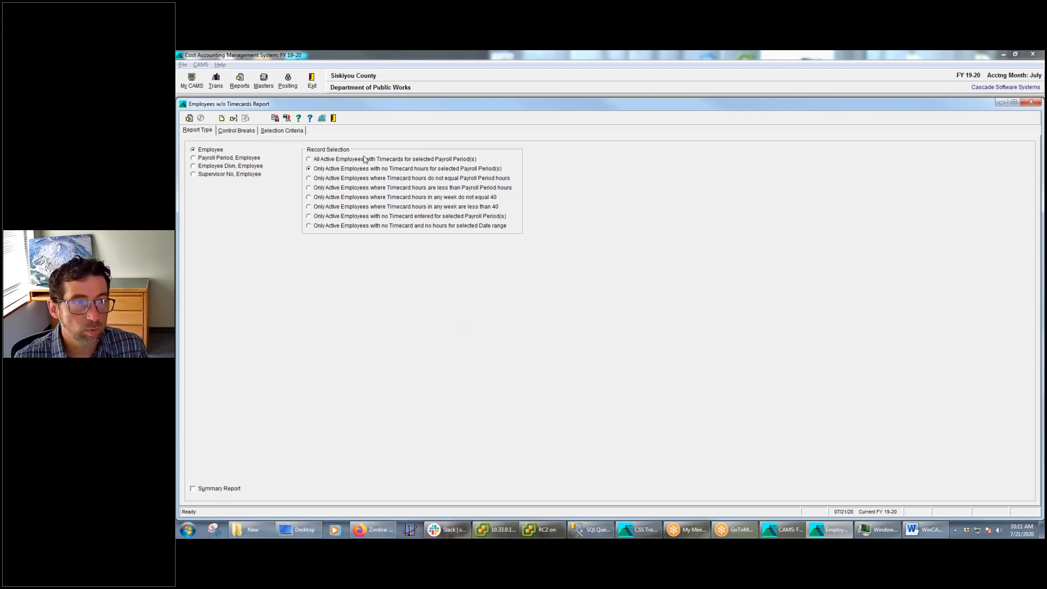
pyautogui.click(334, 118)
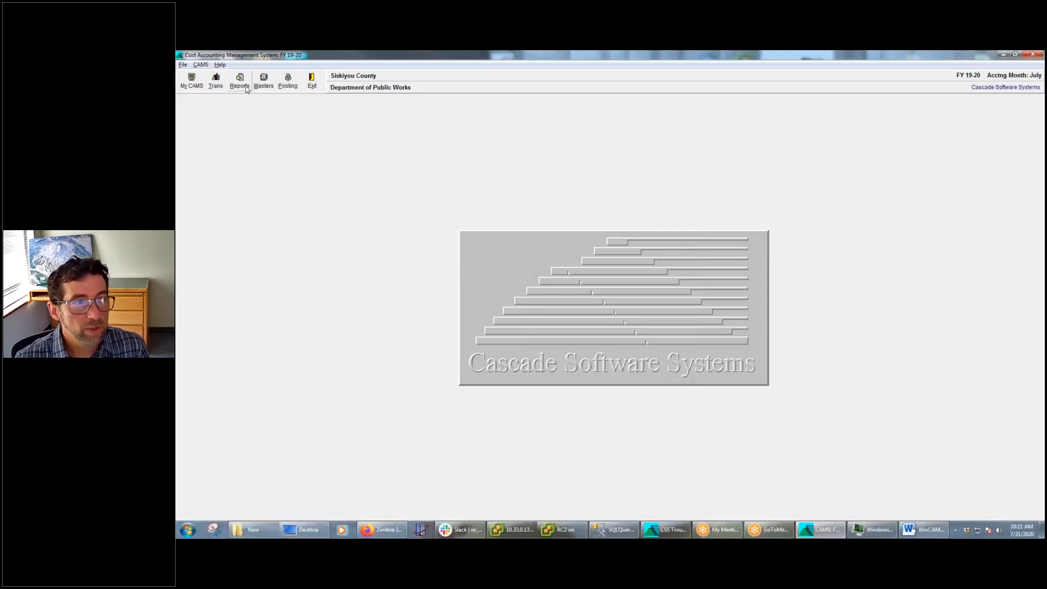
# Run the Projects Listing report to the screen with the Project report type
pyautogui.click(239, 78)
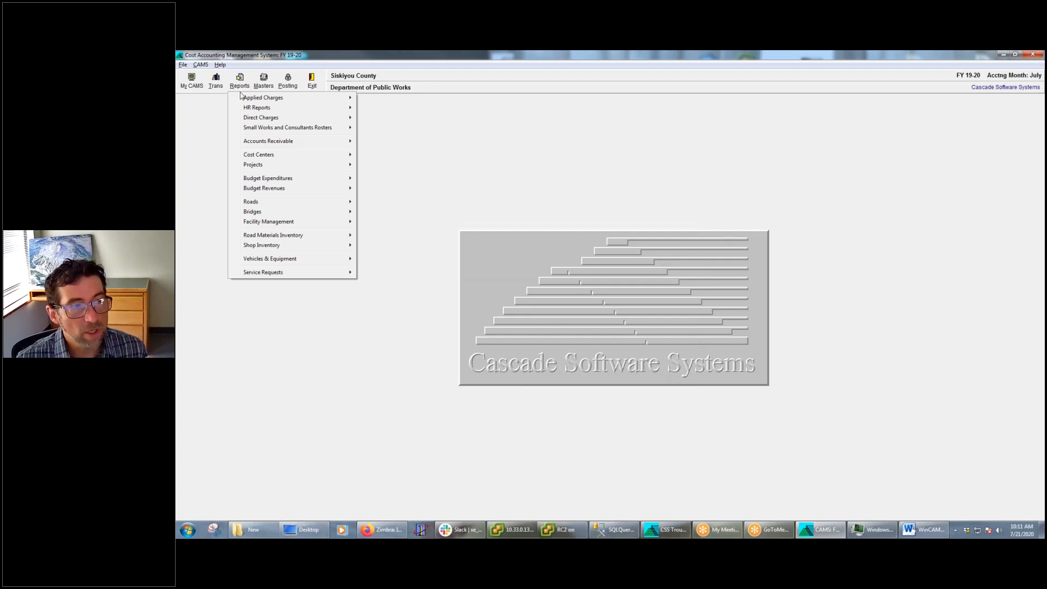
pyautogui.moveTo(249, 165)
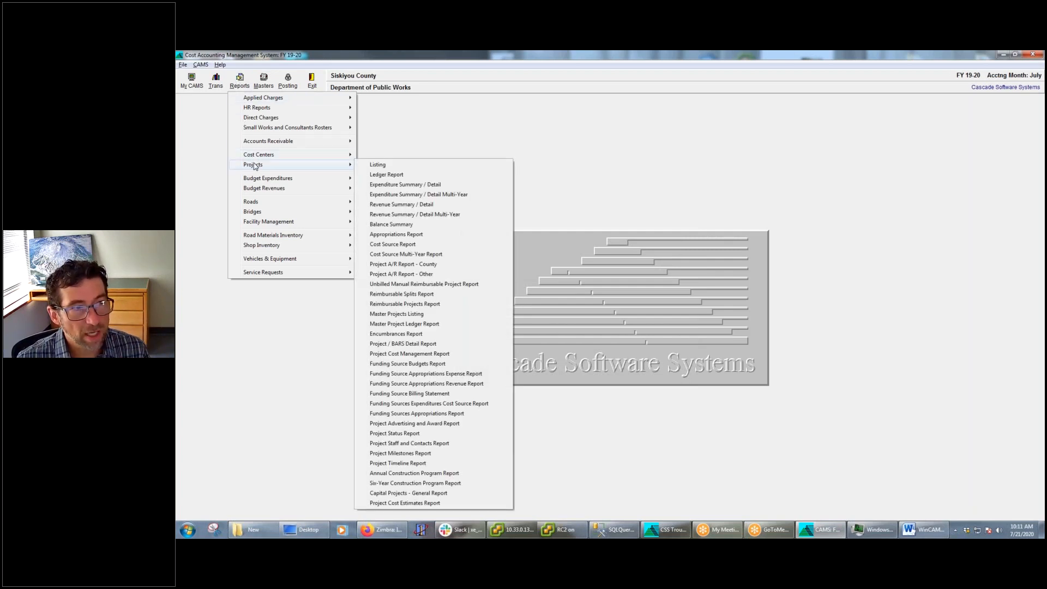
pyautogui.click(378, 165)
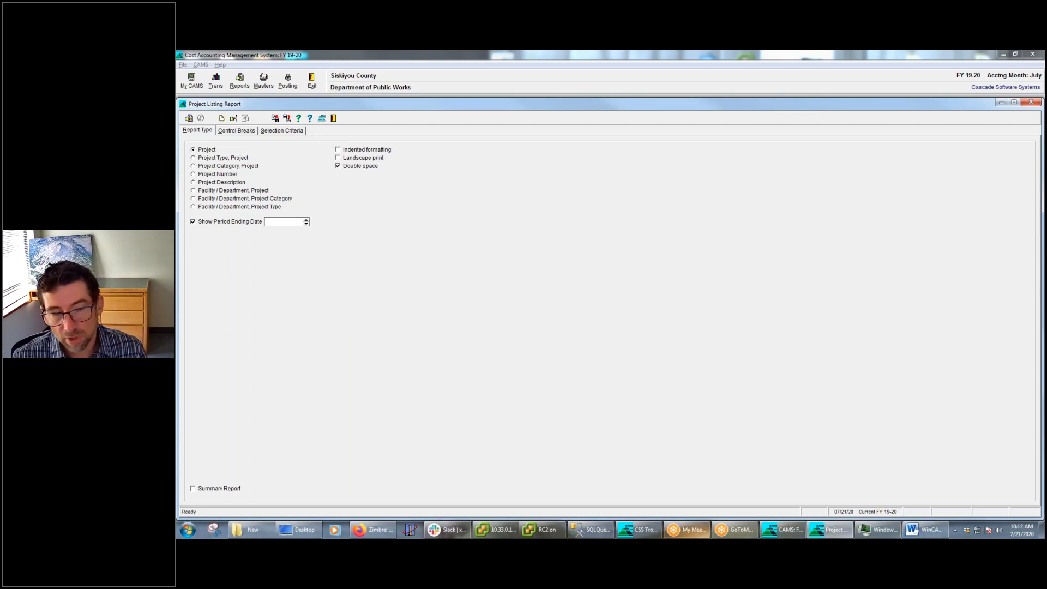
pyautogui.moveTo(821, 536)
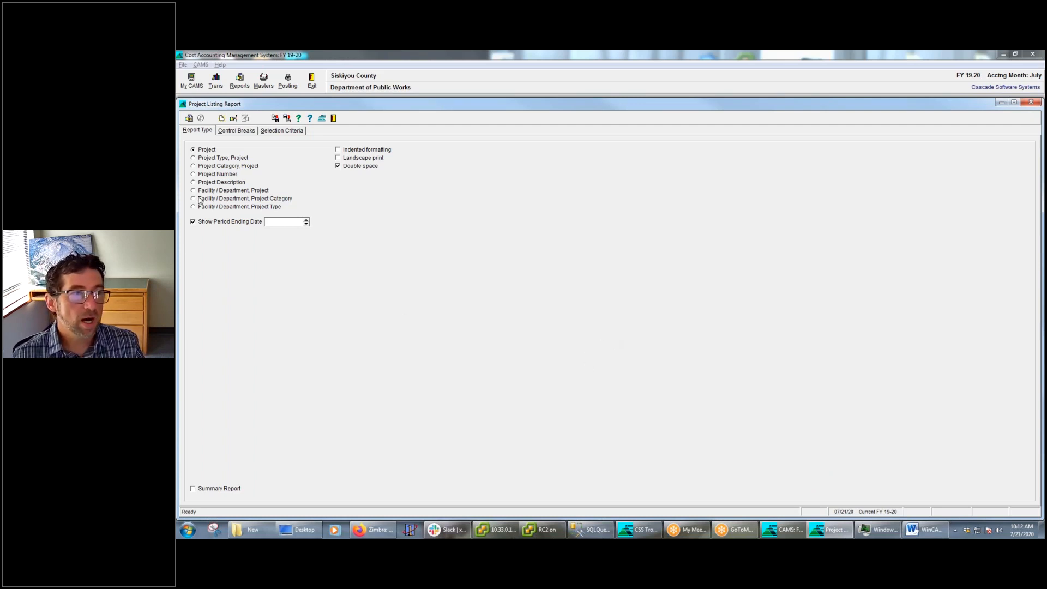
pyautogui.click(190, 119)
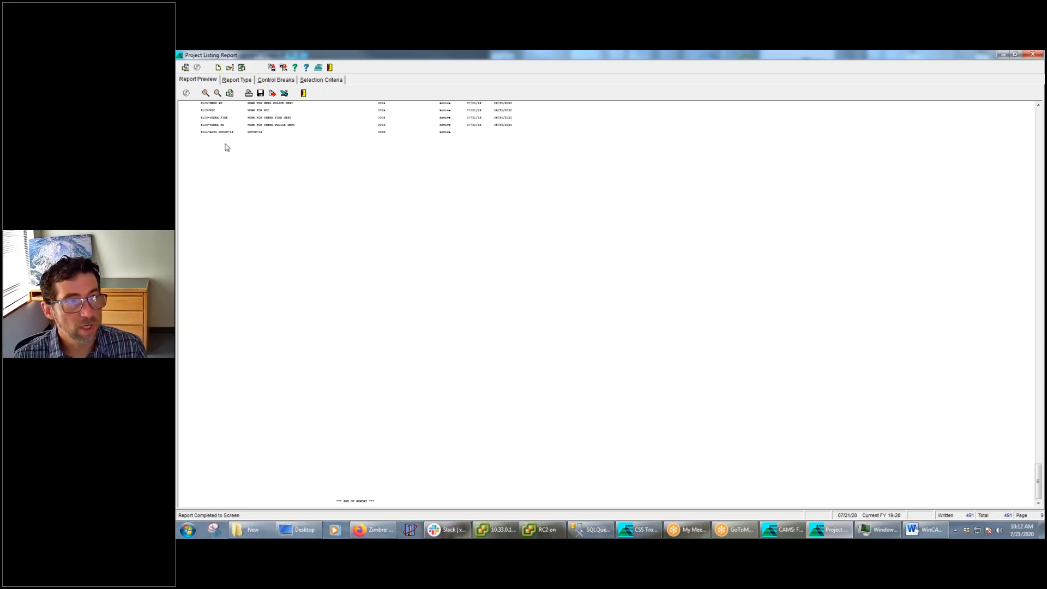
# Enlarge the Project Listing Report preview to a readable size and examine its heading and project rows
pyautogui.click(205, 94)
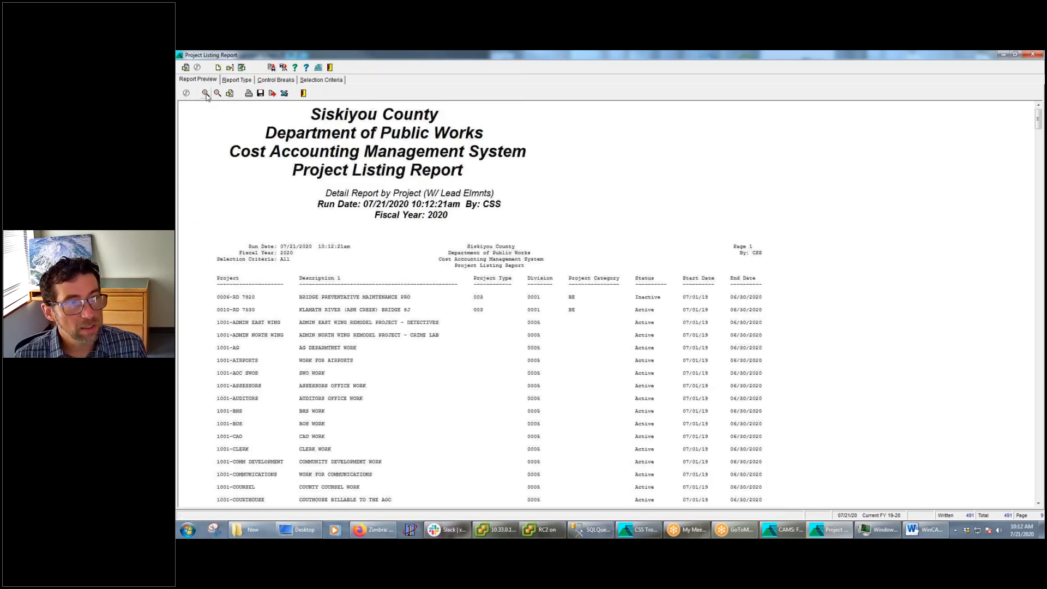
pyautogui.click(206, 93)
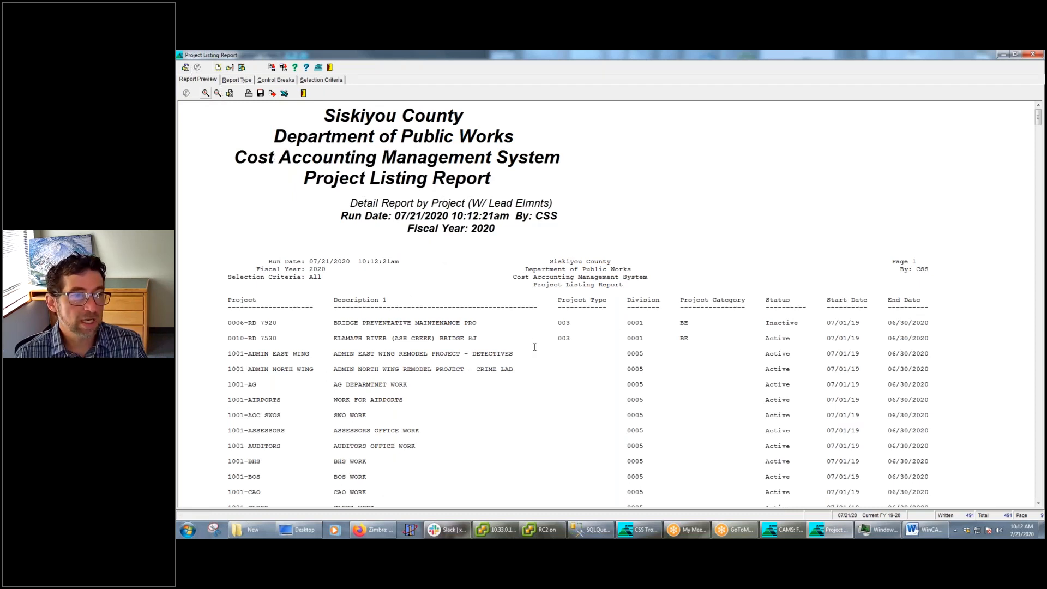
pyautogui.scroll(-3, 538, 375)
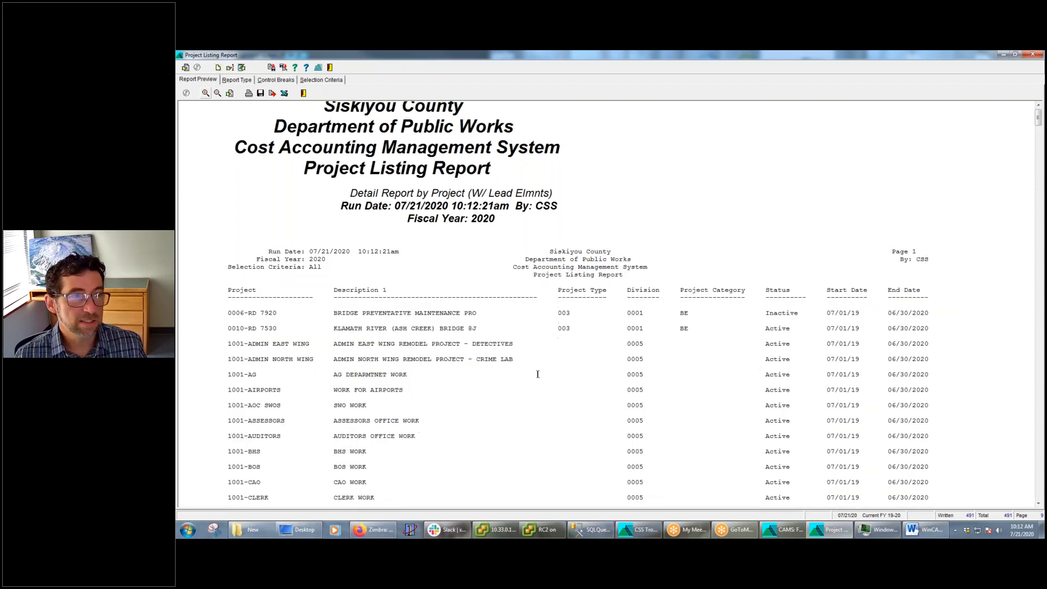
# Minimize the Project Listing Report preview and open the Projects Ledger Report
pyautogui.scroll(3, 539, 376)
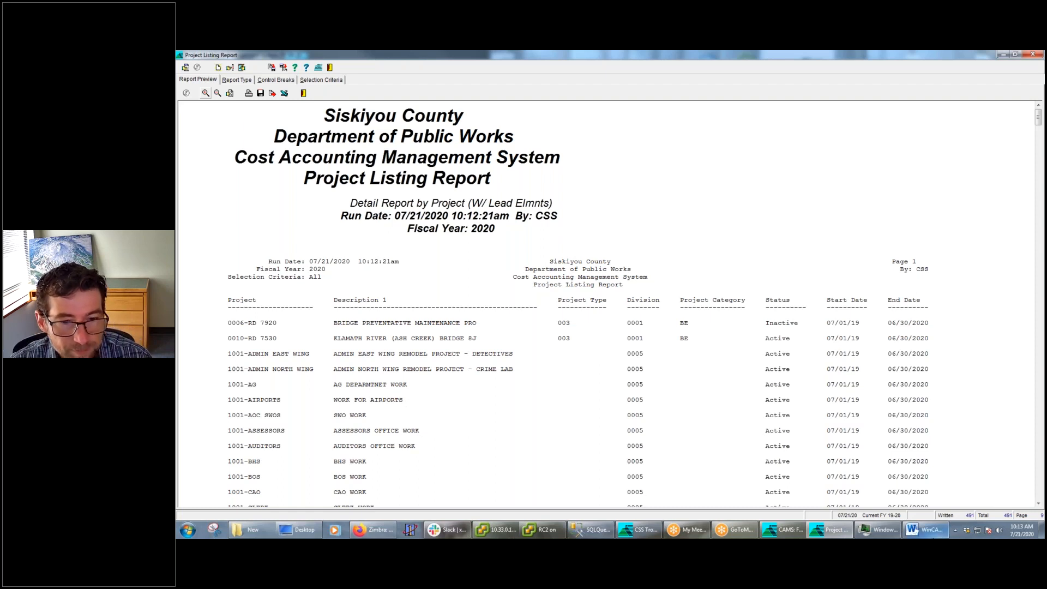
pyautogui.click(1004, 54)
pyautogui.click(240, 79)
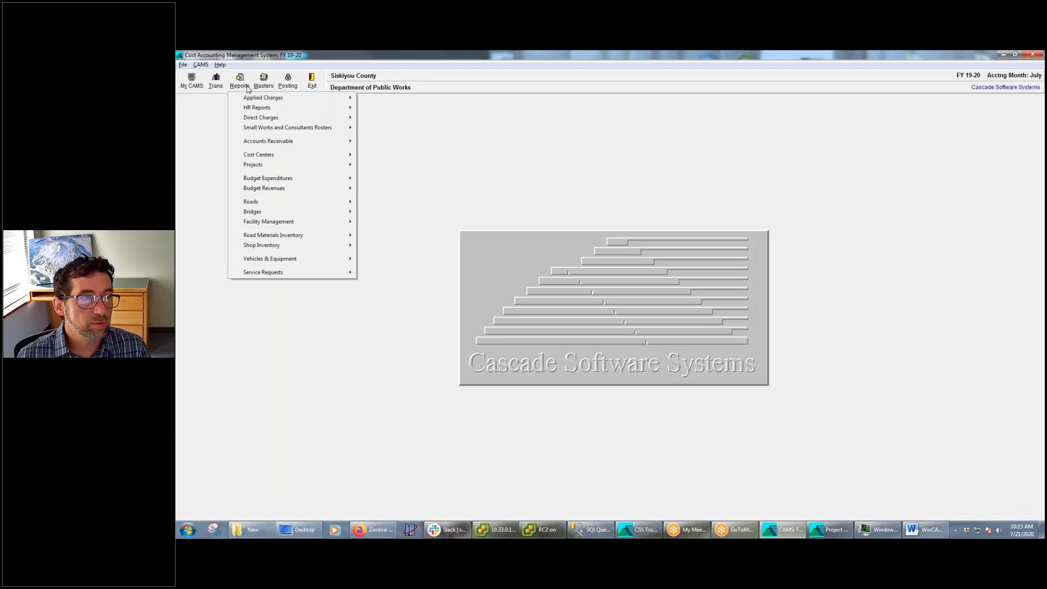
pyautogui.moveTo(261, 170)
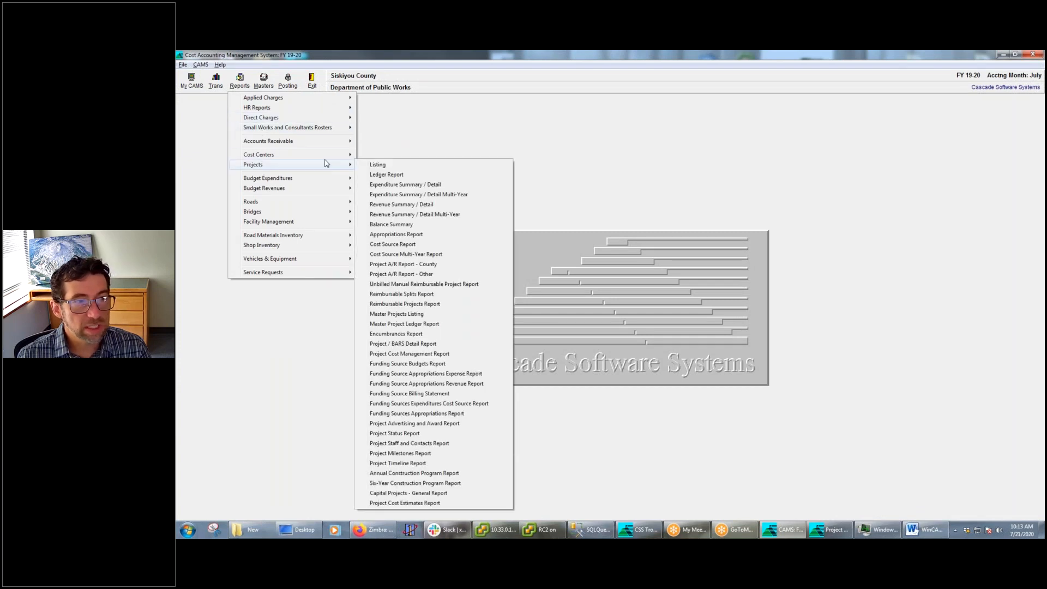
pyautogui.click(392, 175)
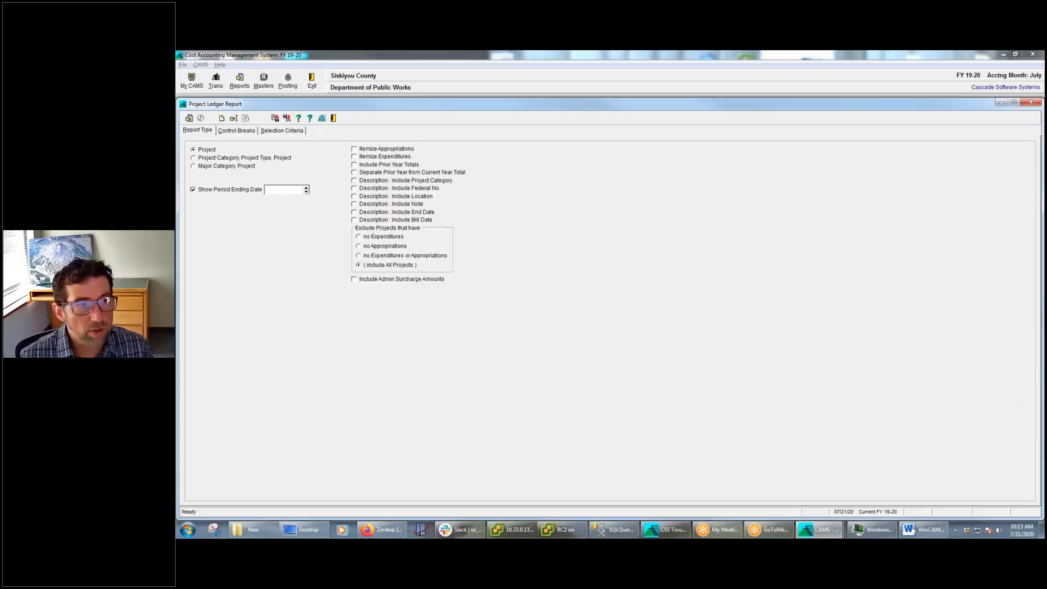
# Try to run the Project Ledger Report for all projects, switching to the Project Listing Report and back while it collects
pyautogui.click(189, 118)
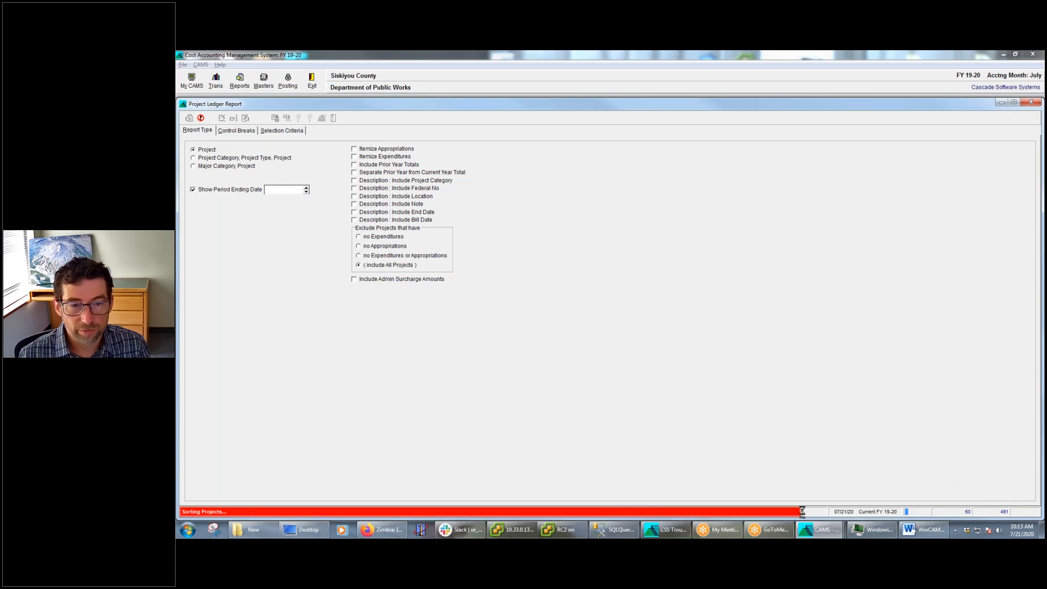
pyautogui.moveTo(824, 534)
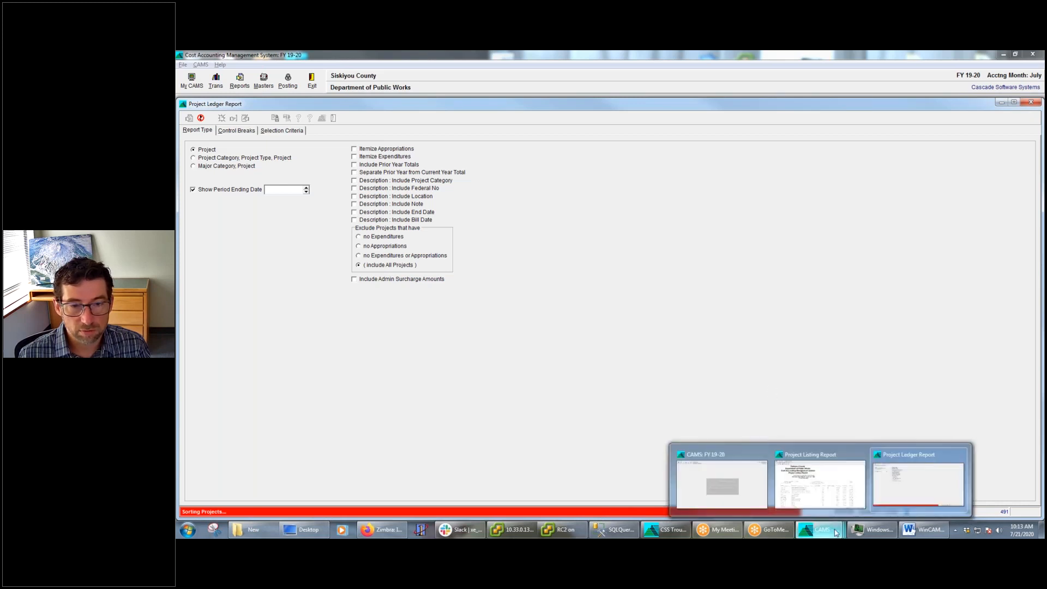
pyautogui.click(828, 494)
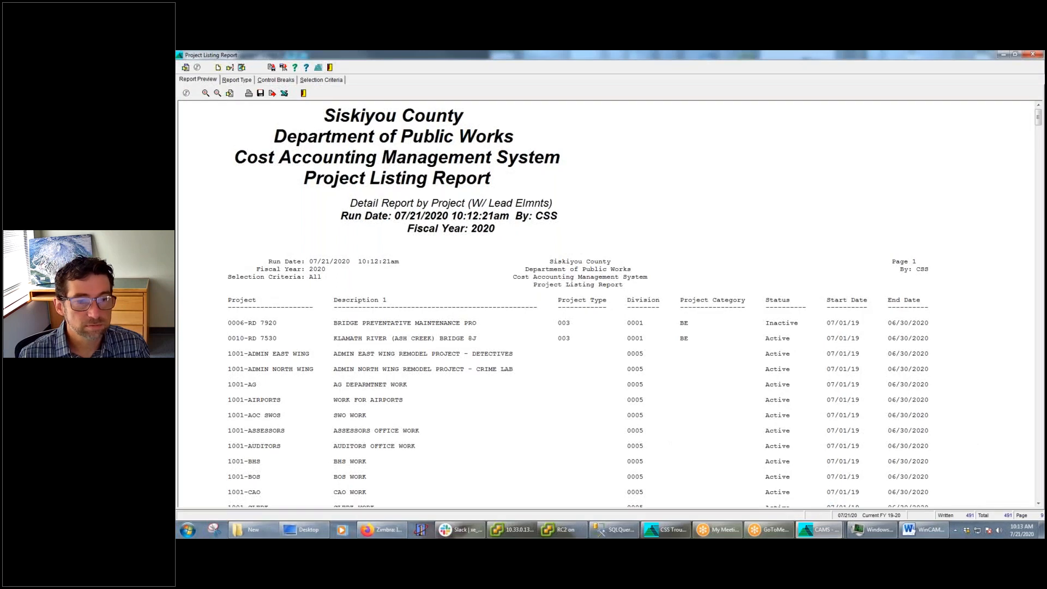
pyautogui.click(824, 534)
pyautogui.click(920, 481)
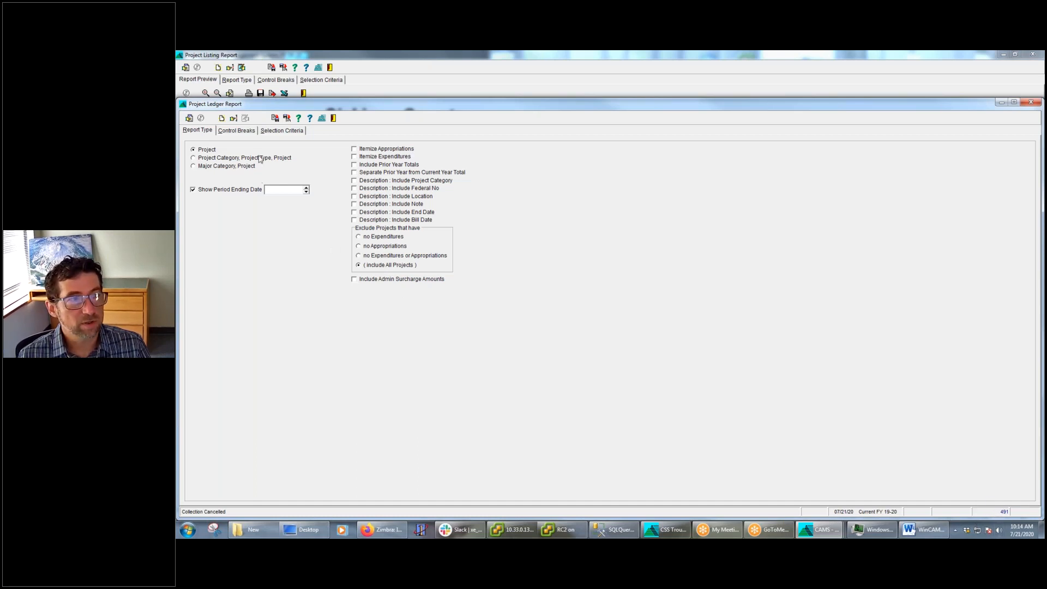
# Start a custom Project selection for the Project Ledger Report, picking projects 0006-RD 7920 and 0010-RD 7530 to include
pyautogui.click(276, 131)
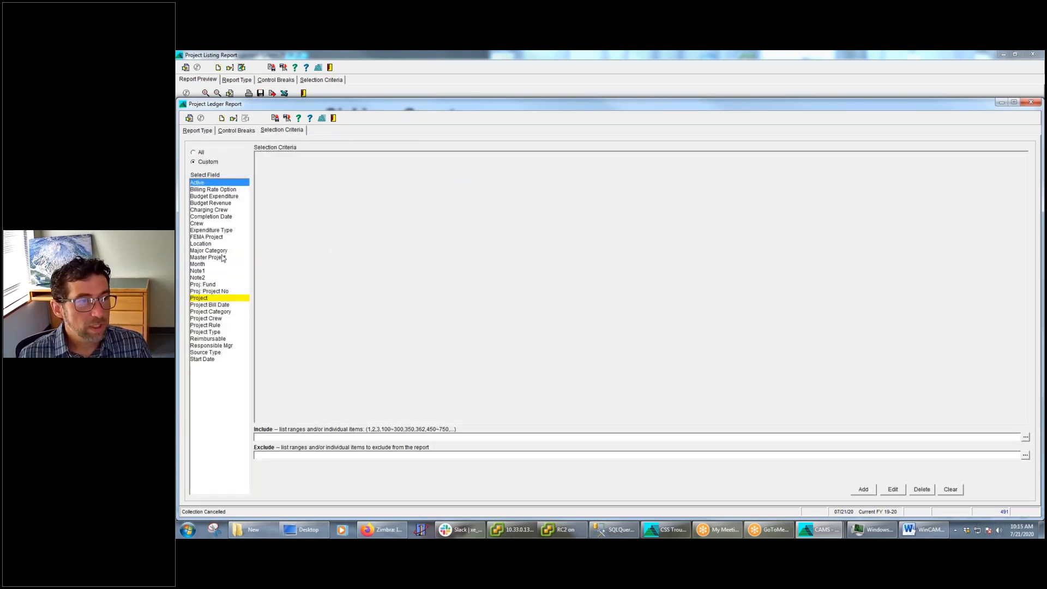
pyautogui.click(208, 298)
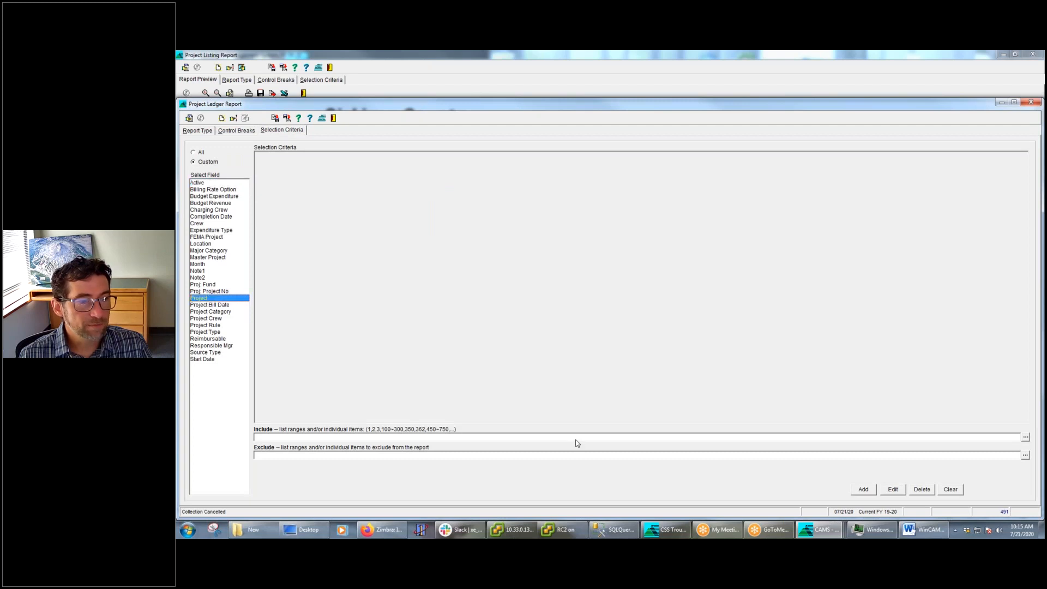
pyautogui.click(1026, 438)
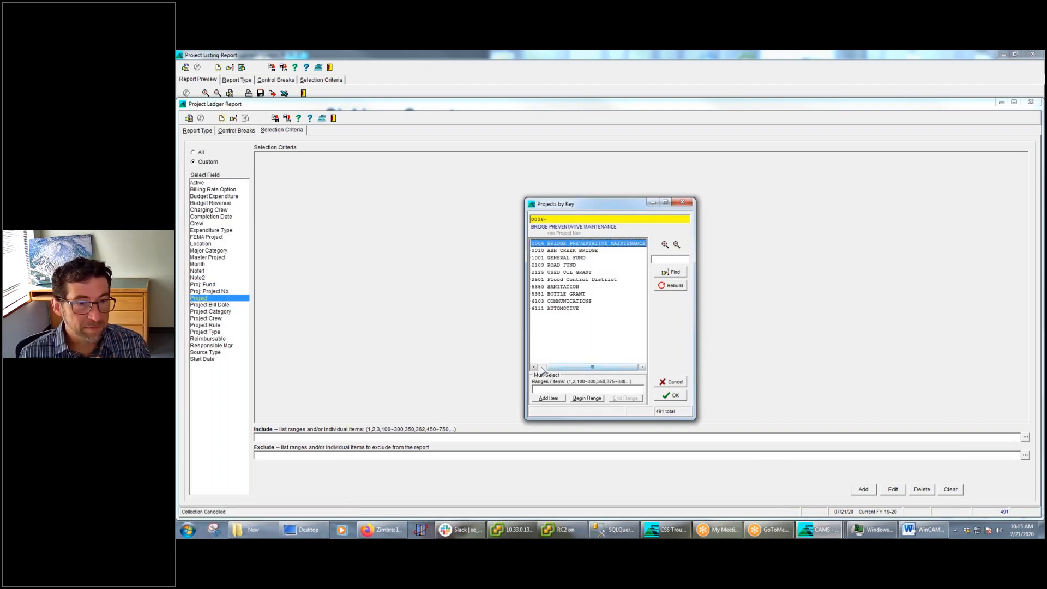
pyautogui.click(536, 243)
pyautogui.click(557, 251)
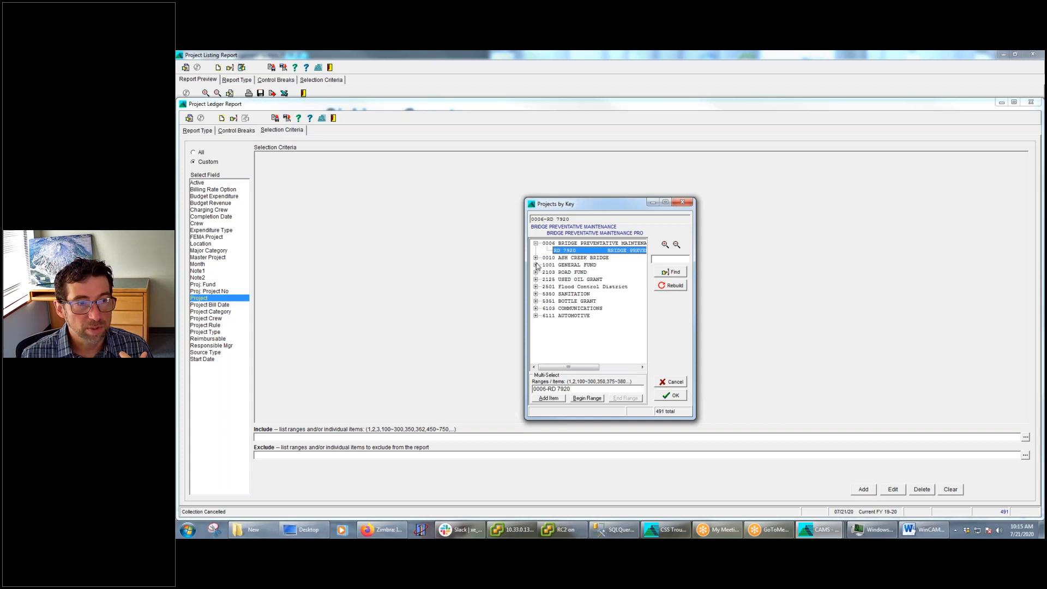
pyautogui.click(536, 258)
pyautogui.doubleClick(560, 266)
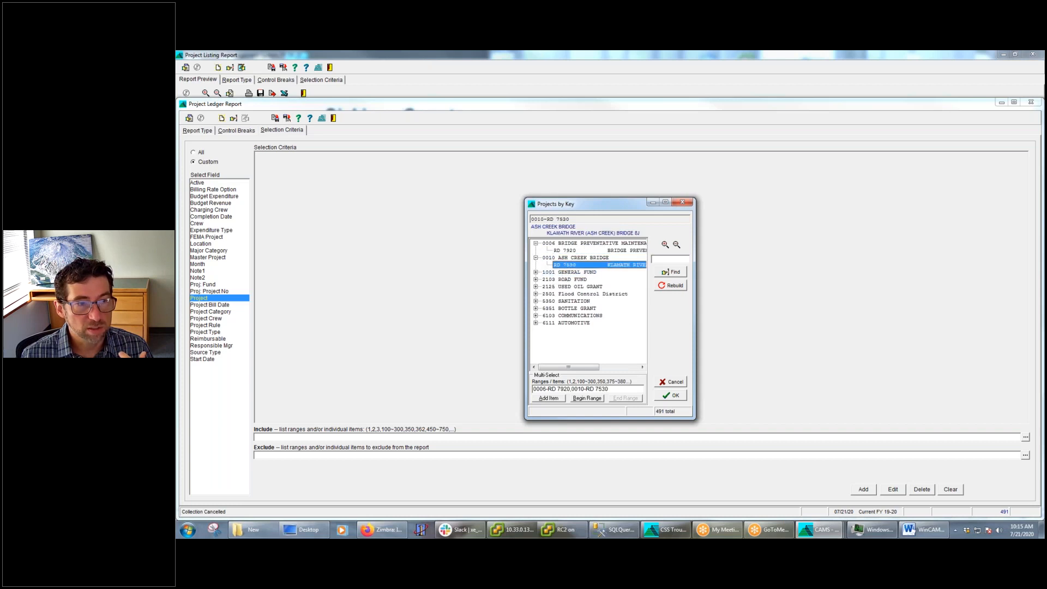
# Include Road Fund projects 2103-RD 0784, 2103-RD 1920 DITCH and 2103-RD 1920 SHOULDER, and accept the project selection
pyautogui.click(536, 279)
pyautogui.doubleClick(579, 279)
pyautogui.doubleClick(583, 308)
pyautogui.doubleClick(588, 330)
pyautogui.click(672, 396)
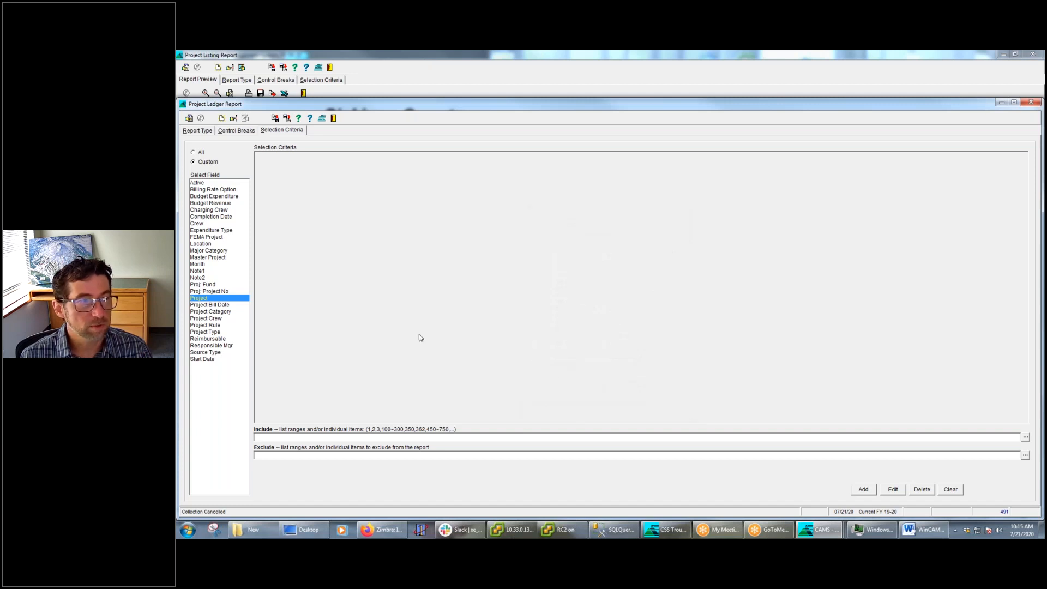
# Run the Project Ledger Report to the screen for the selected projects and enlarge its preview to a readable size
pyautogui.click(864, 490)
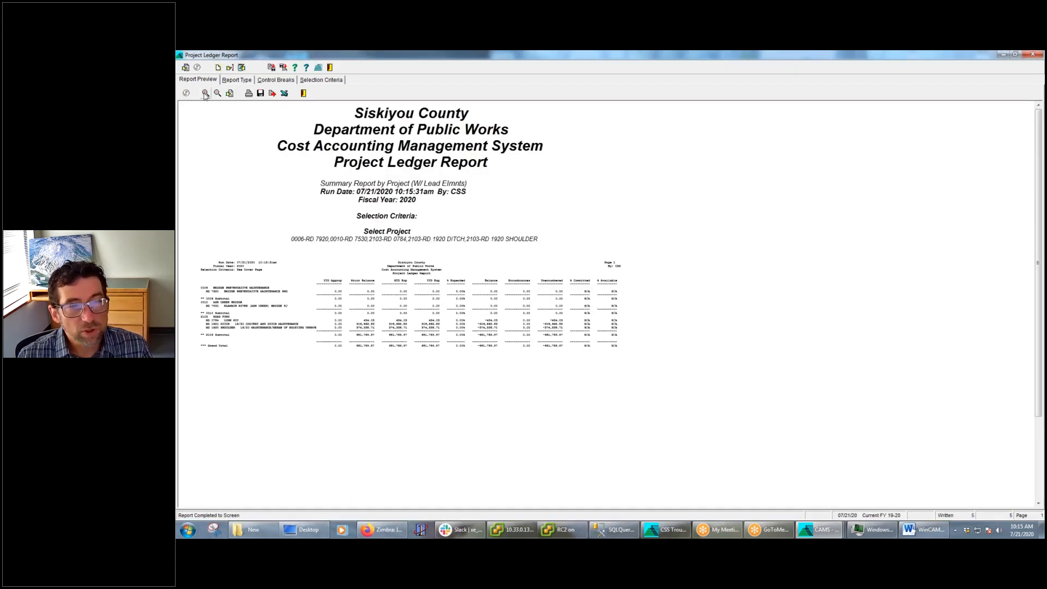
pyautogui.click(206, 94)
pyautogui.click(205, 94)
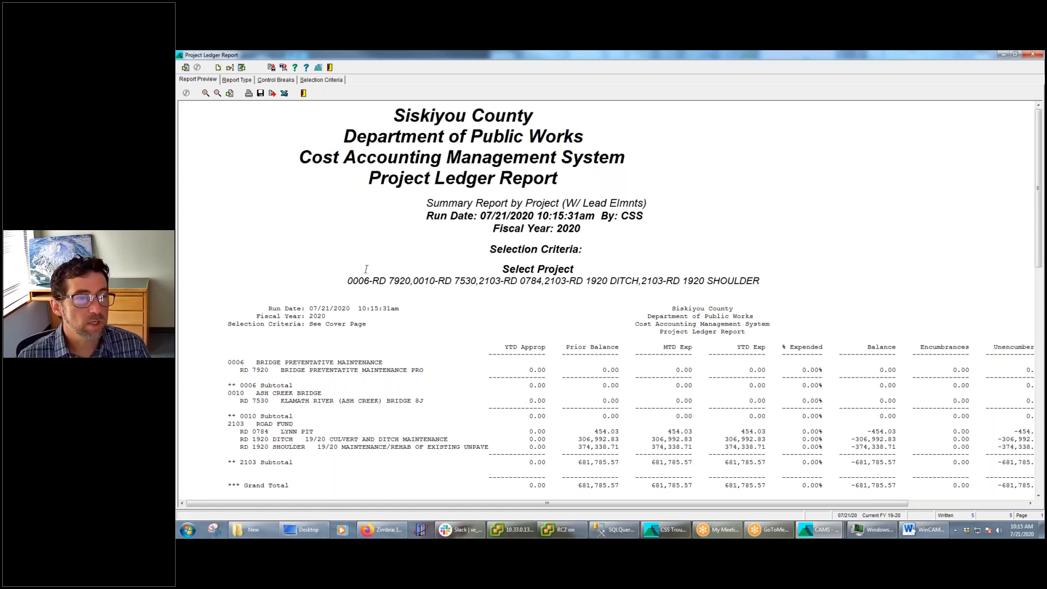
# Minimize the Project Ledger and Project Listing previews and examine the list of Projects reports
pyautogui.click(1002, 54)
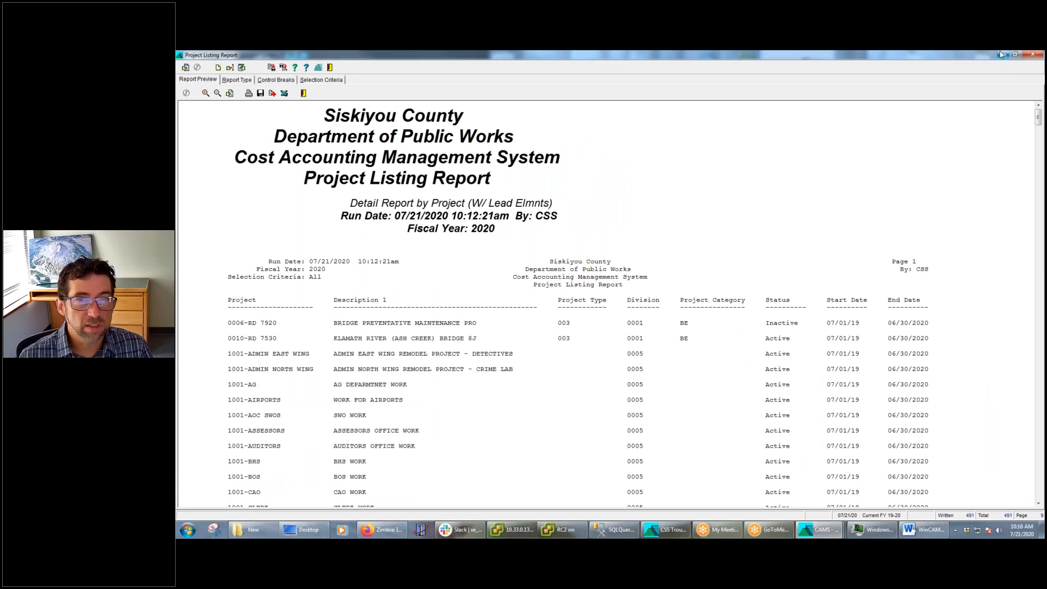
pyautogui.click(1003, 54)
pyautogui.click(240, 81)
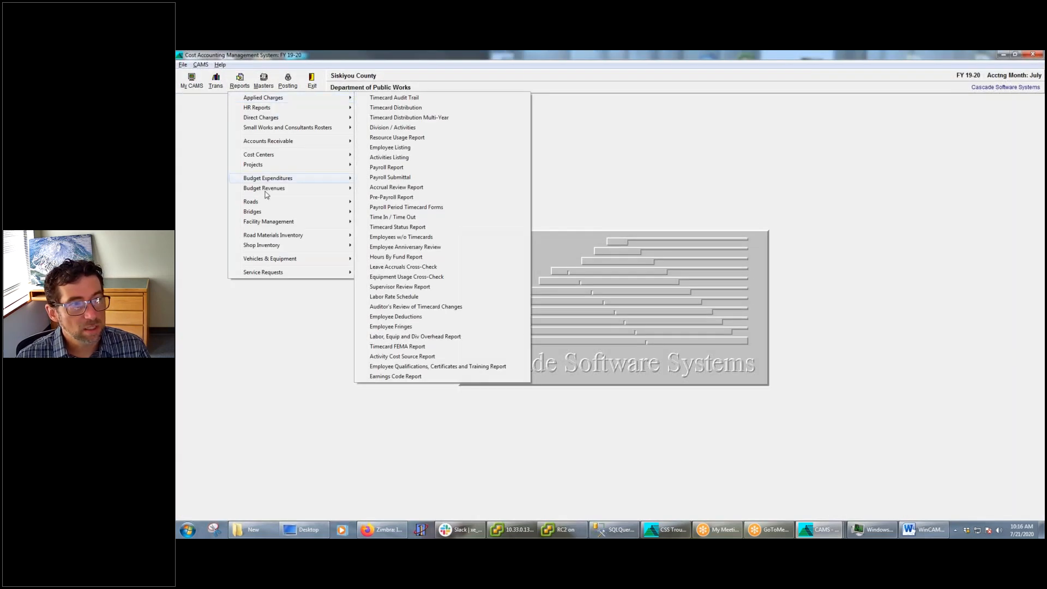
pyautogui.moveTo(280, 166)
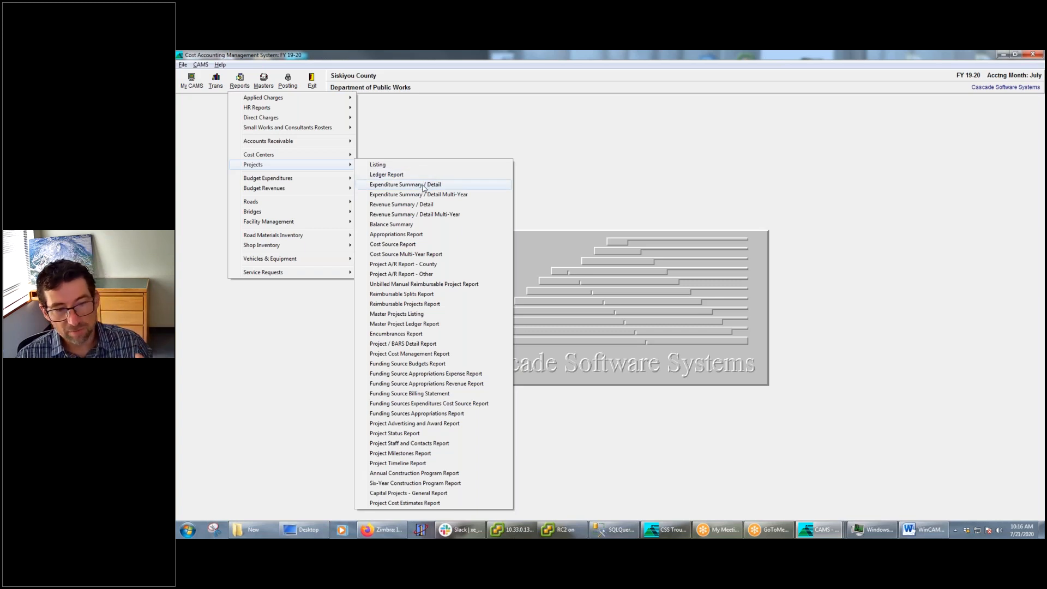
# Examine the expenditure columns in the open Project Ledger Report preview and return to the main CAMS window
pyautogui.click(814, 534)
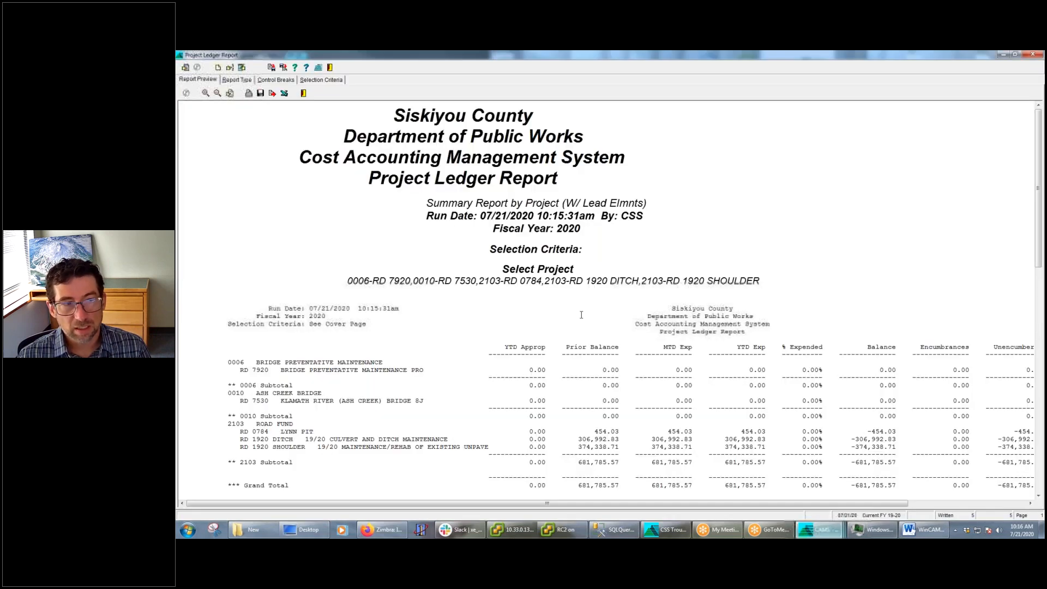
pyautogui.click(897, 489)
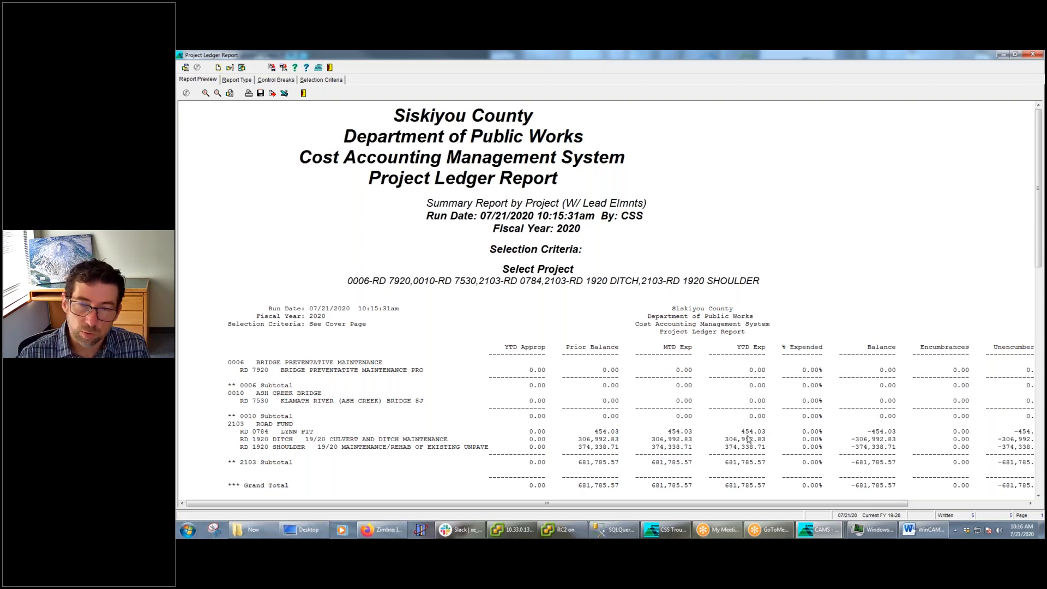
pyautogui.moveTo(819, 533)
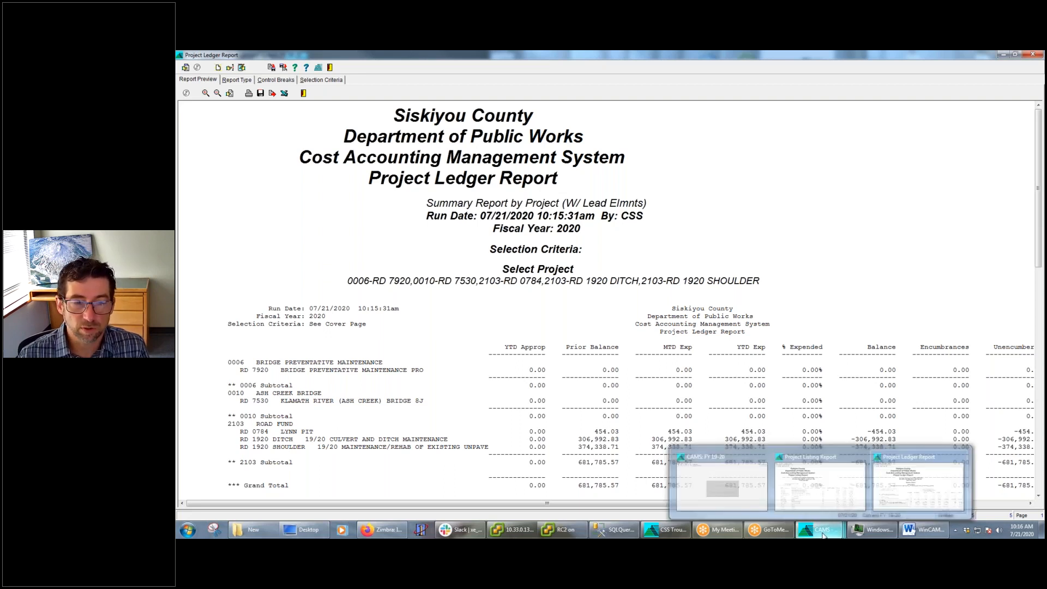
pyautogui.click(722, 483)
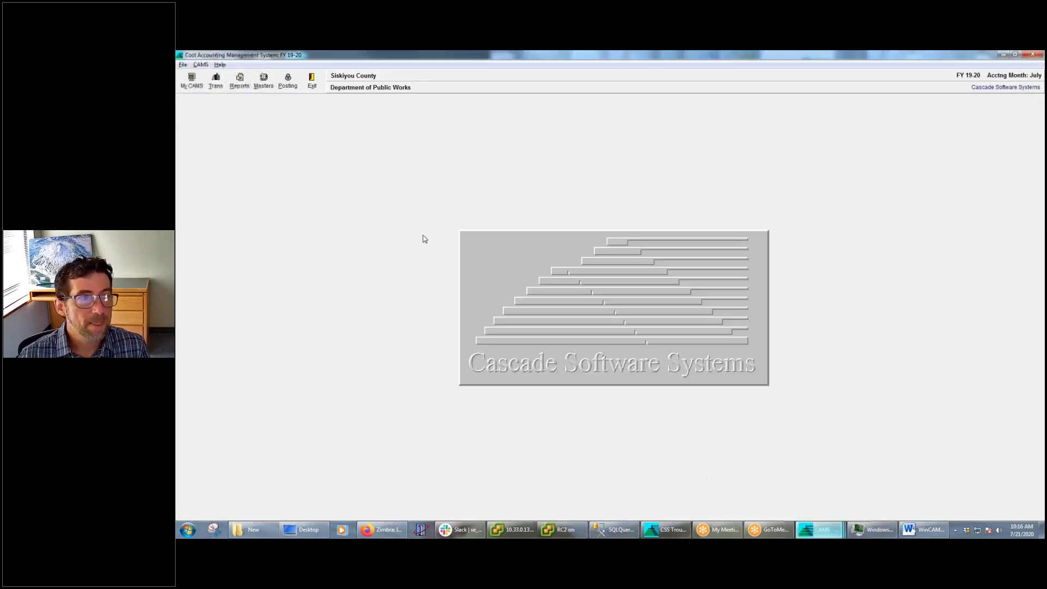
# Examine the Applied Charges reports as listed within their CAMS module, and close the list
pyautogui.click(242, 78)
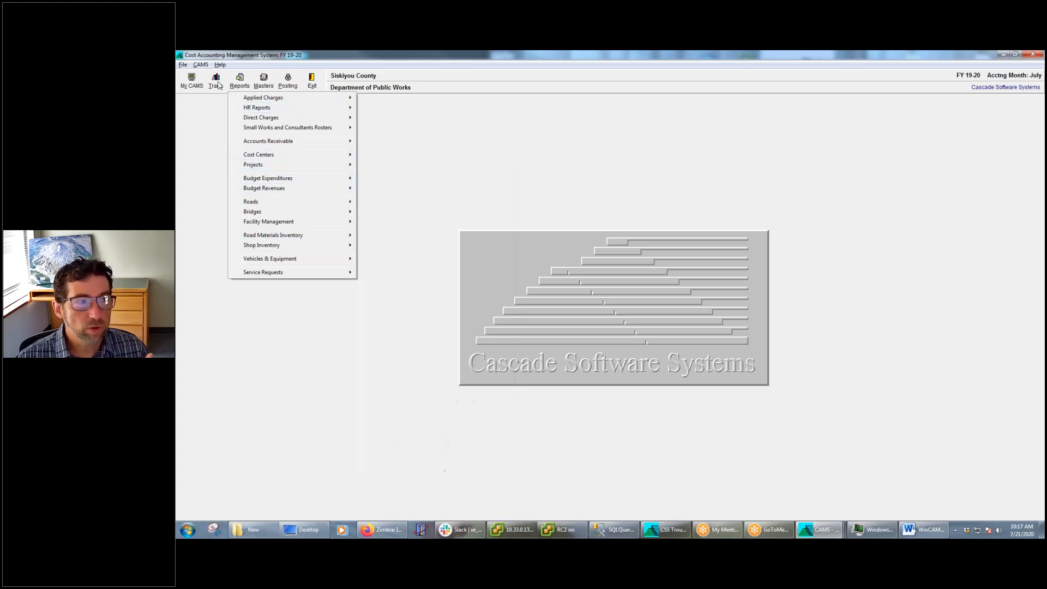
pyautogui.click(201, 65)
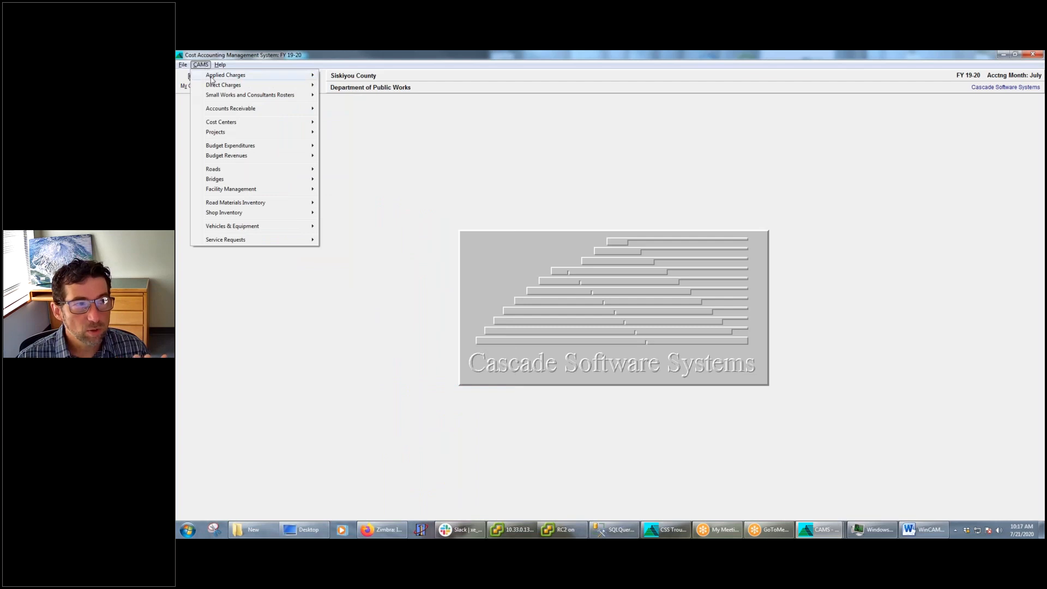
pyautogui.moveTo(213, 83)
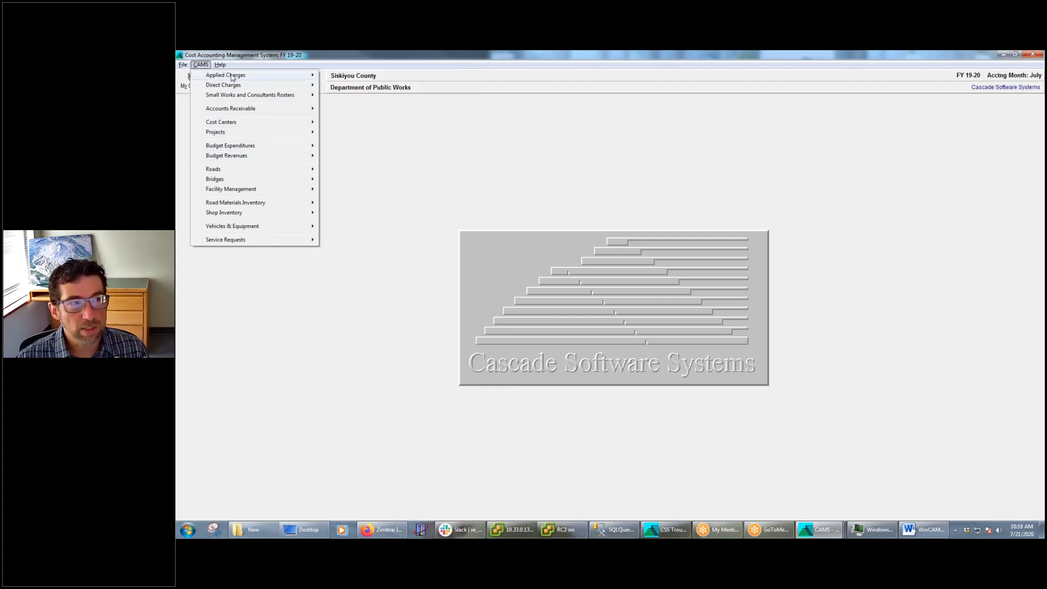
pyautogui.moveTo(362, 86)
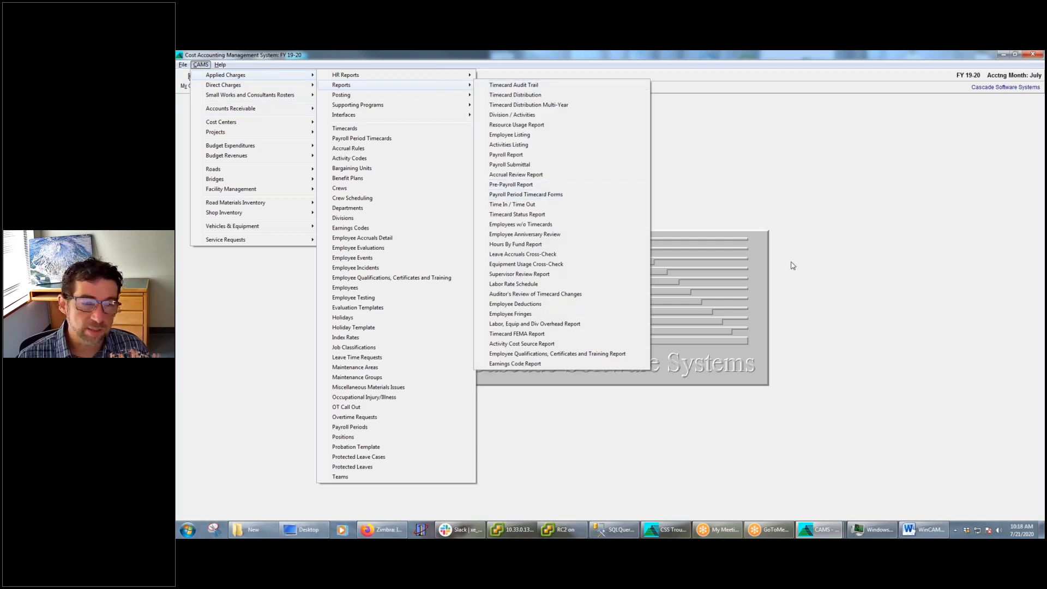
pyautogui.click(795, 281)
# Switch to the webinar outline in Word and insert the bullet "Saving Report Templates" after "Print options -- excel/PDF/etc"
pyautogui.click(908, 528)
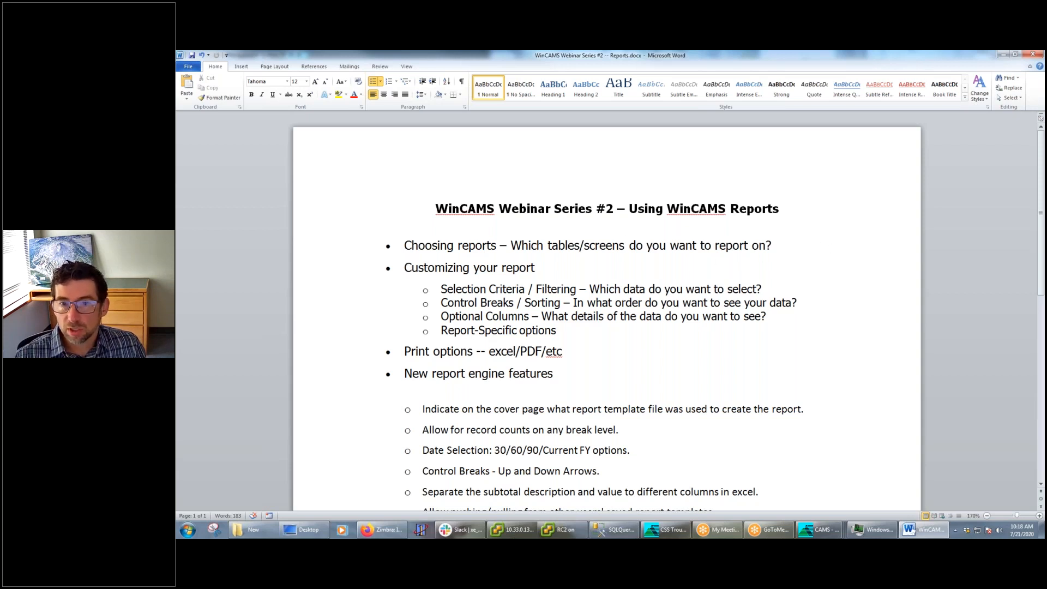
pyautogui.hotkey('alt', 'Tab')
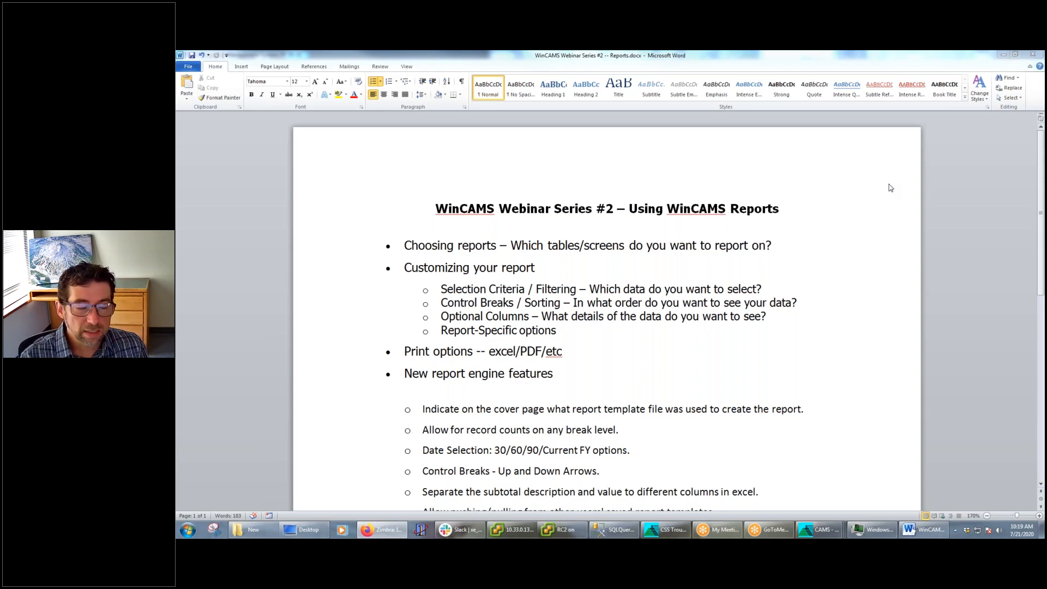
pyautogui.click(577, 354)
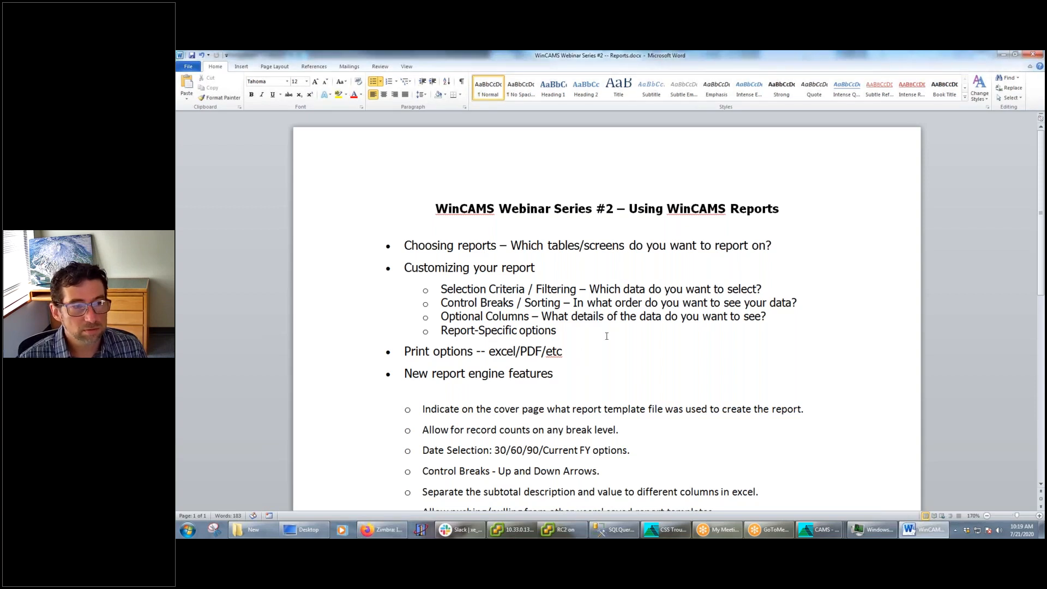
pyautogui.press('Return')
pyautogui.write('Save')
pyautogui.press('BackSpace')
pyautogui.write('uing')
pyautogui.press('BackSpace')
pyautogui.press('BackSpace')
pyautogui.press('BackSpace')
pyautogui.press('BackSpace')
pyautogui.write('ing Report Templates')
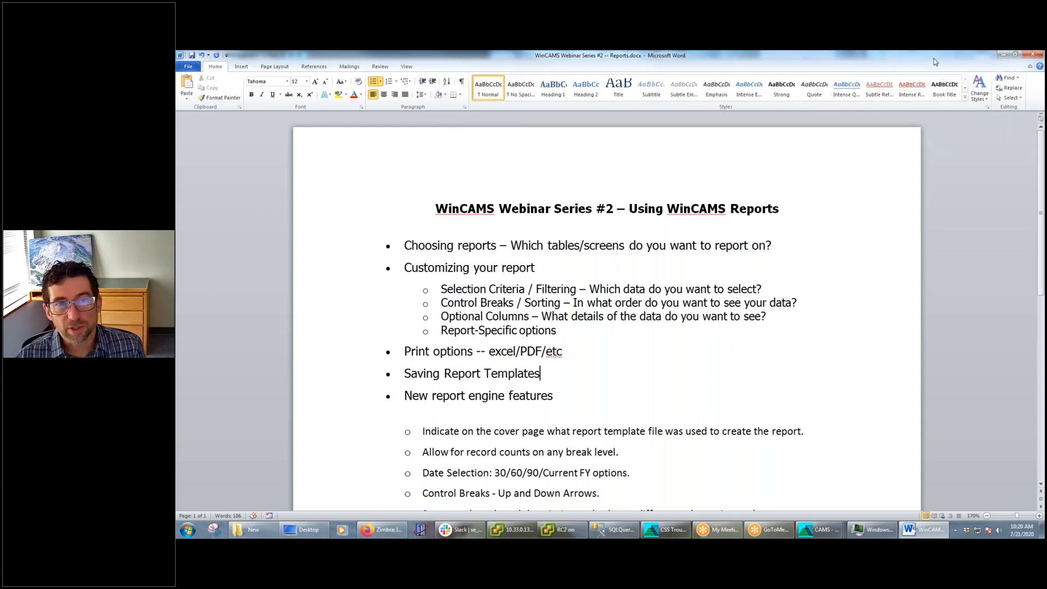
# Switch from the Word outline to the main CAMS window and run the Vendor Listing Report by Vendor Number
pyautogui.click(1004, 54)
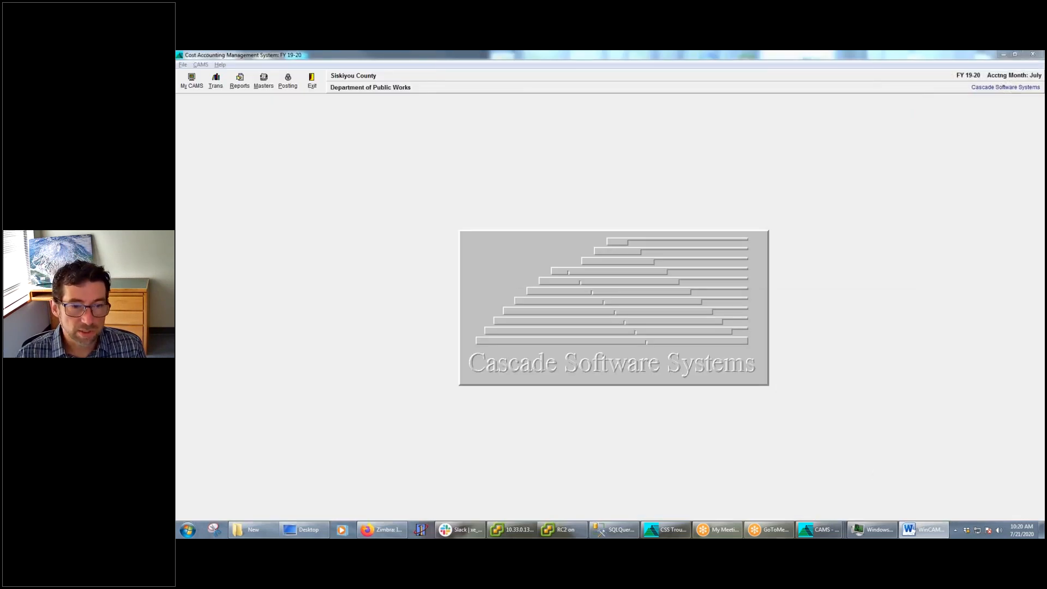
pyautogui.moveTo(814, 532)
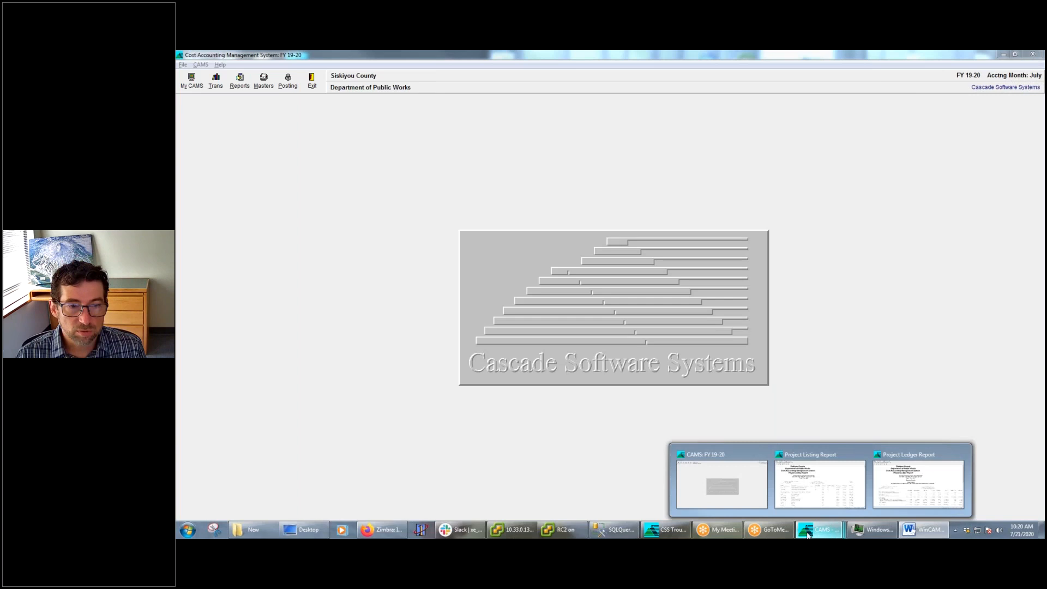
pyautogui.click(703, 474)
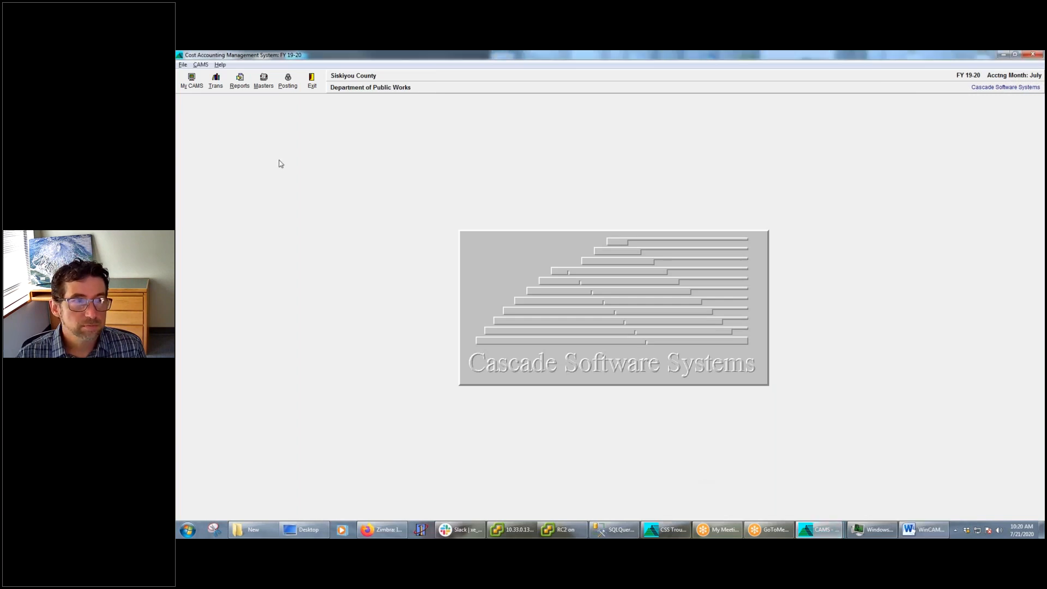
pyautogui.click(233, 83)
pyautogui.moveTo(258, 119)
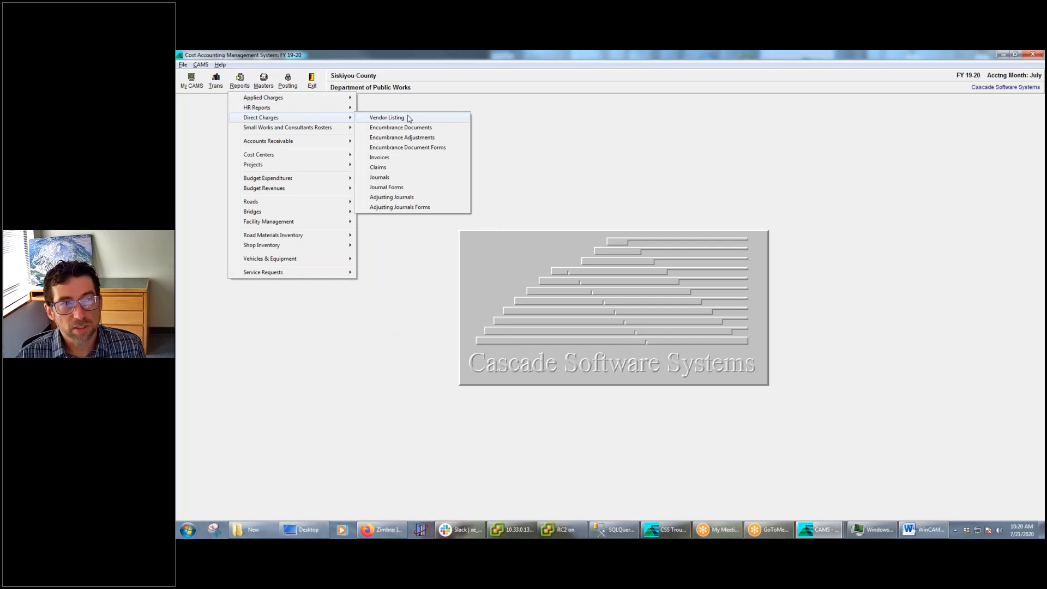
pyautogui.click(387, 118)
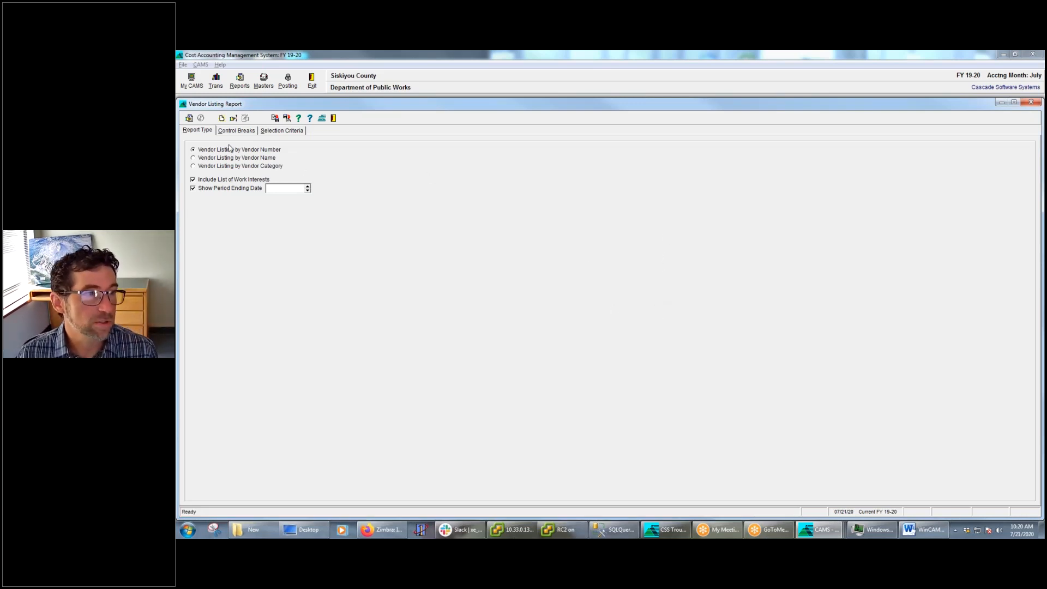
pyautogui.click(189, 118)
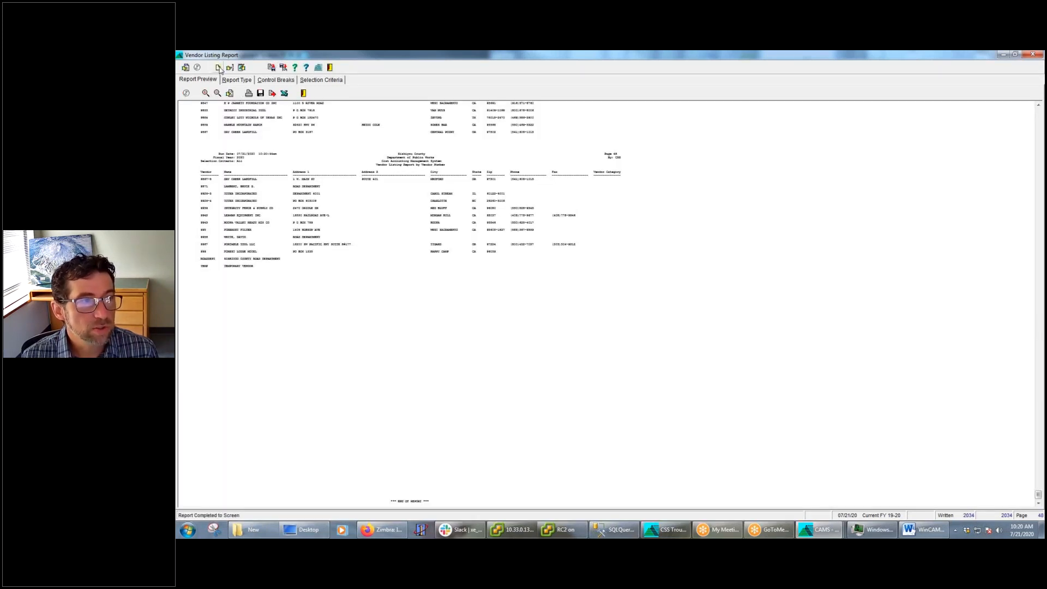
# Review the report settings without changing them, and read through the columns and rows of the Vendor Listing preview
pyautogui.click(219, 67)
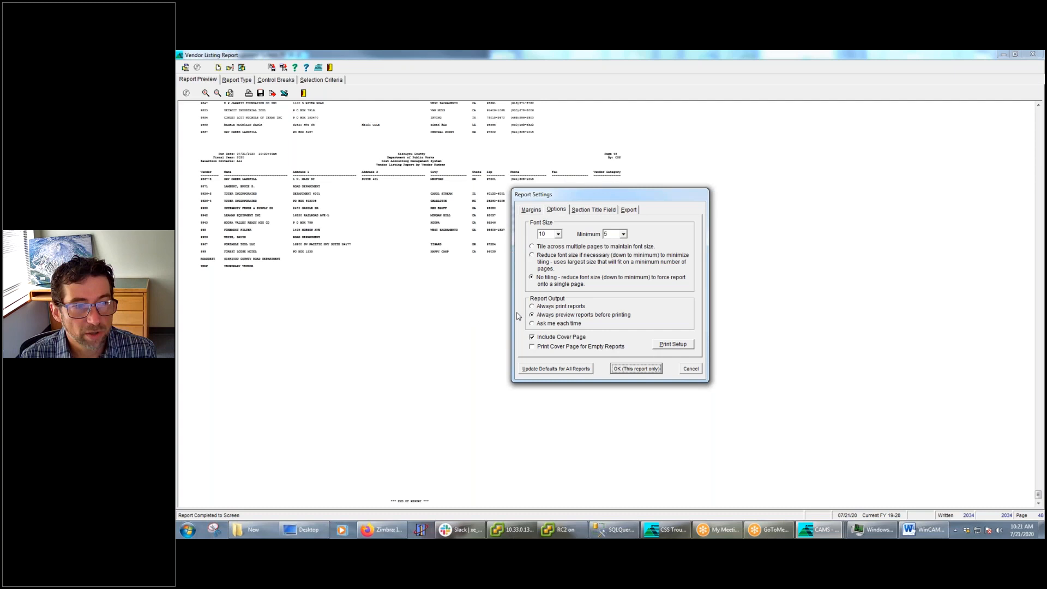
pyautogui.click(691, 370)
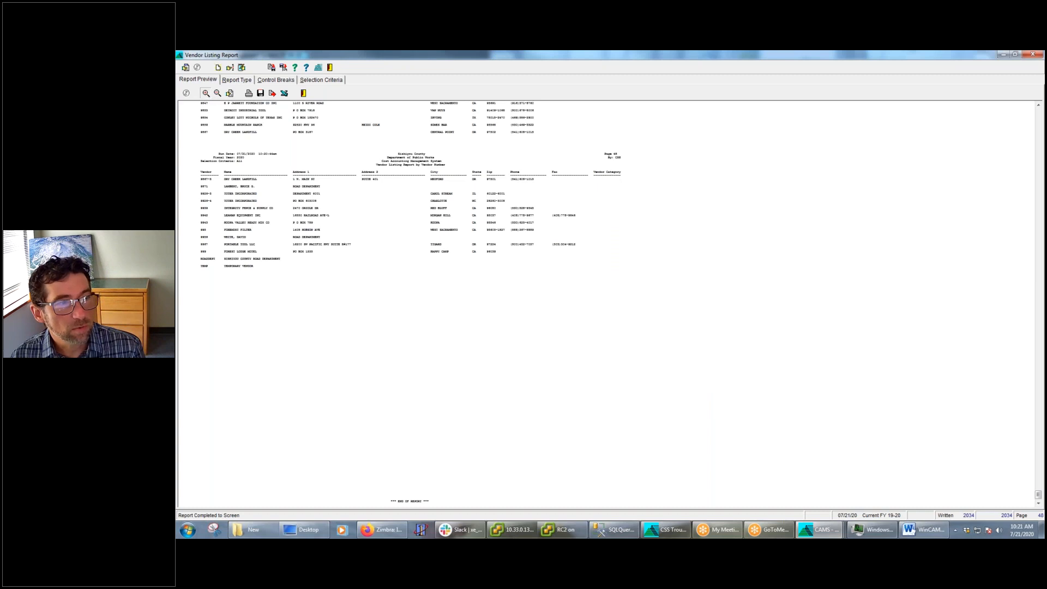
pyautogui.click(205, 93)
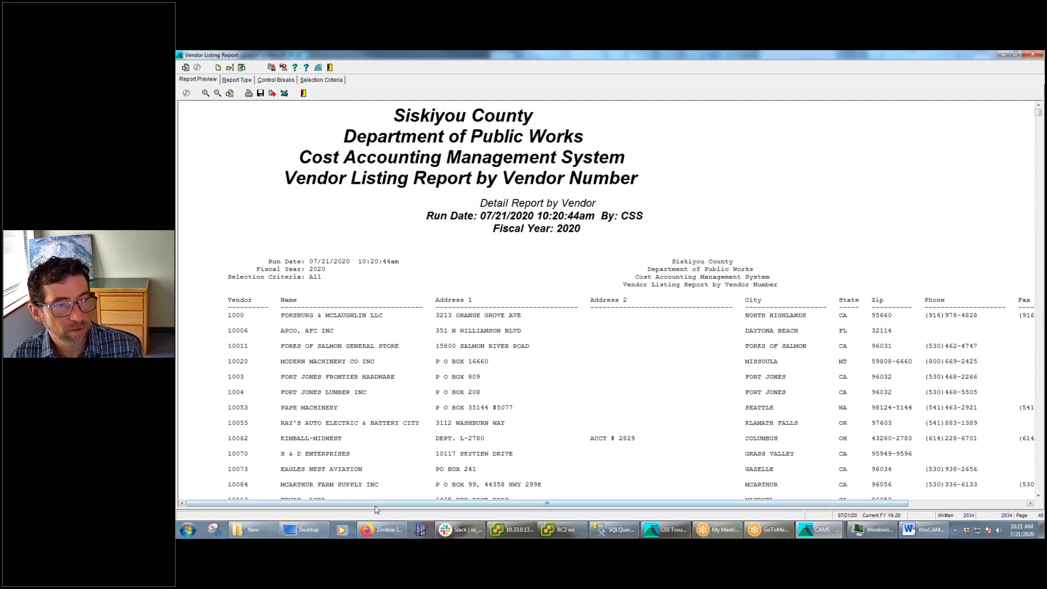
pyautogui.moveTo(376, 505); pyautogui.dragTo(496, 505)
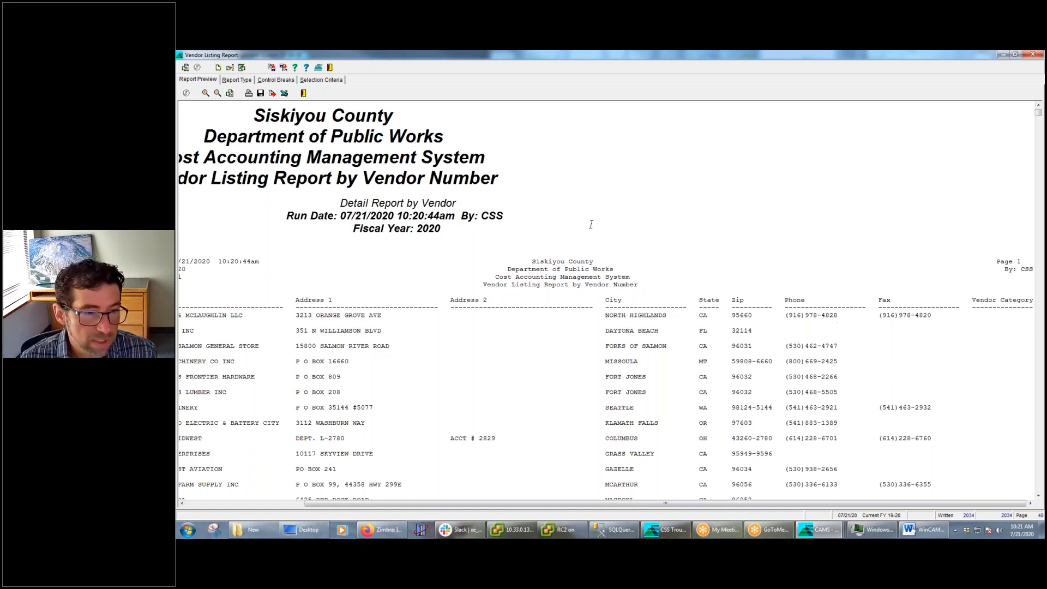
pyautogui.scroll(-15, 620, 443)
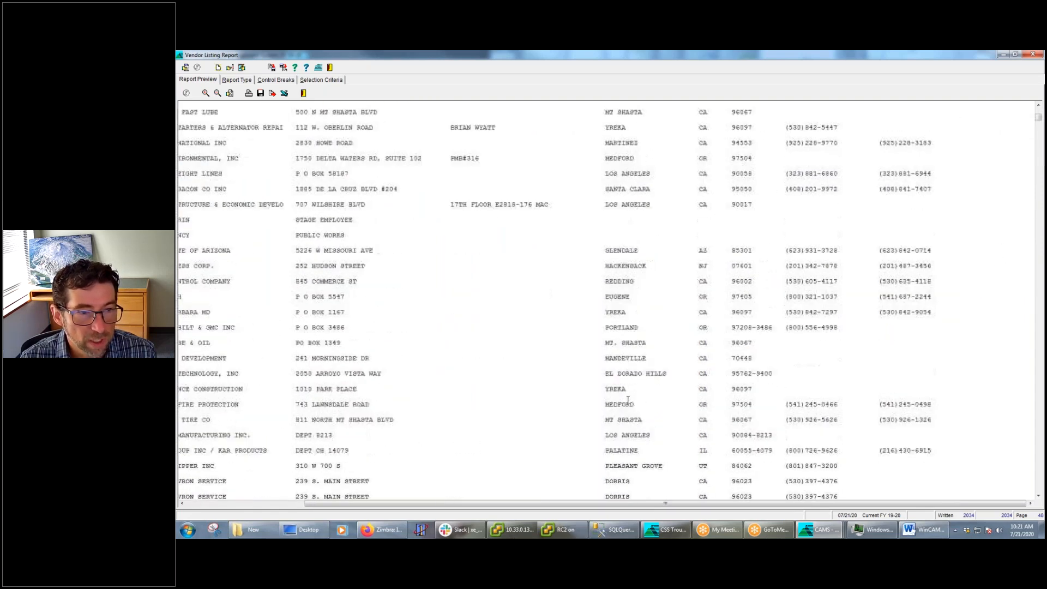
pyautogui.scroll(-18, 627, 392)
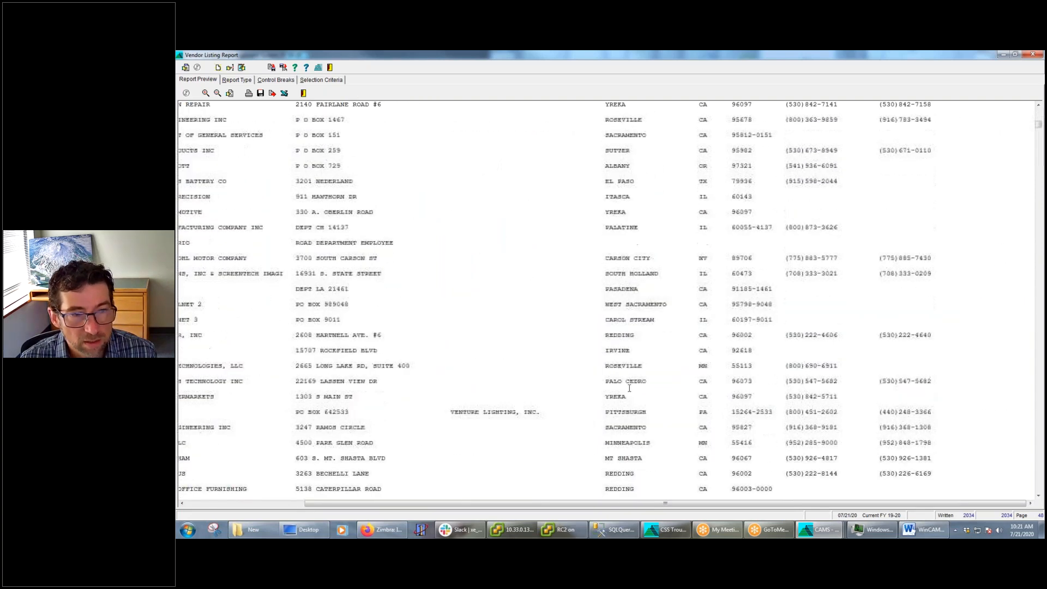
pyautogui.scroll(-6, 628, 390)
pyautogui.scroll(3, 625, 463)
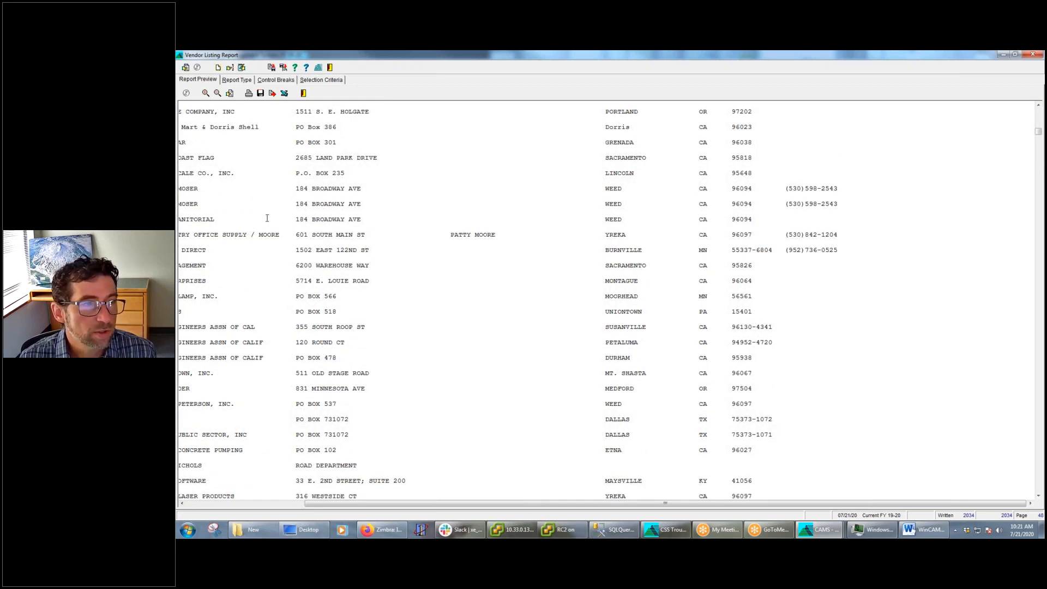
# Switch the selection criteria to Custom and enter a Vendor filter that includes 1~200 and excludes 50~75
pyautogui.click(326, 81)
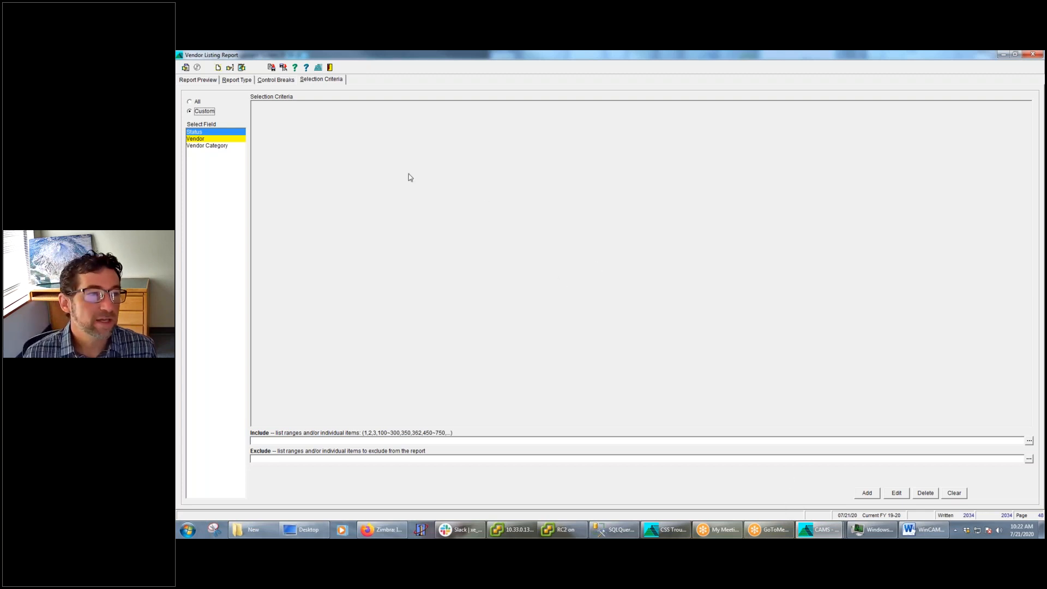
pyautogui.click(203, 140)
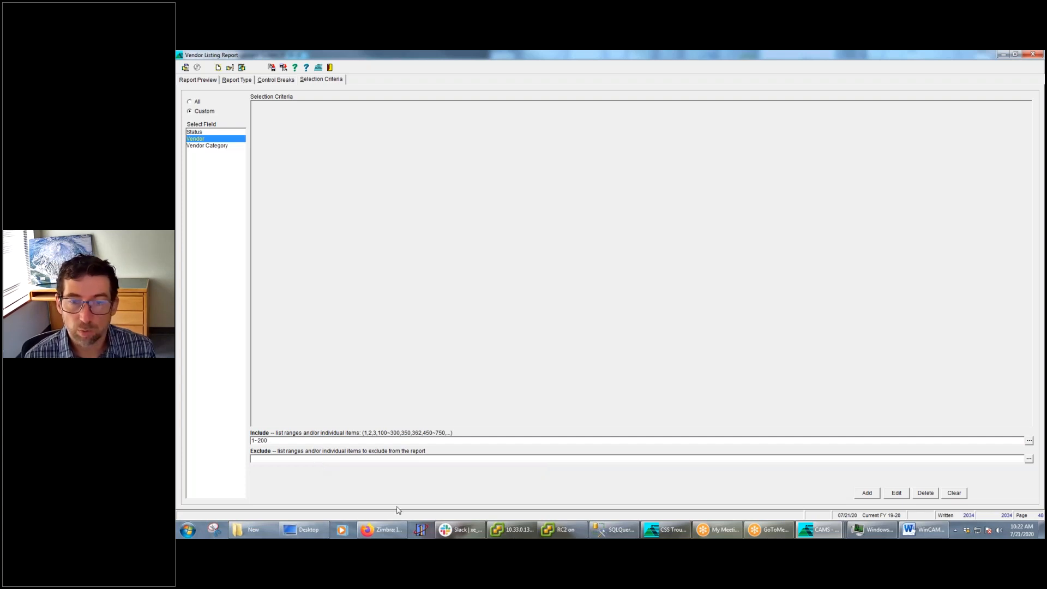
pyautogui.write('50~75')
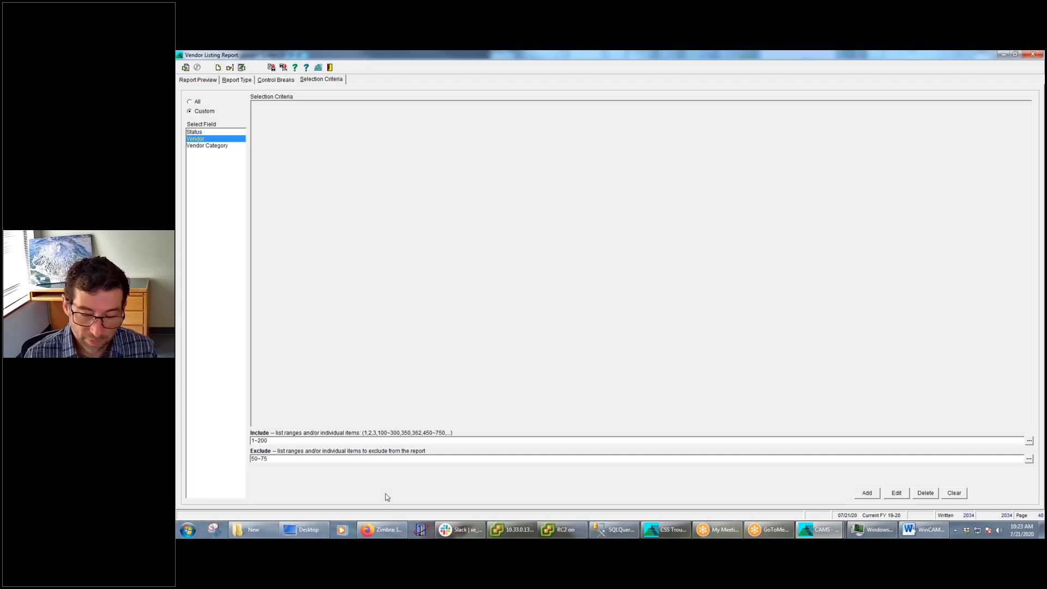
# Clear both the Exclude and Include ranges of the Vendor filter
pyautogui.press('BackSpace')
pyautogui.press('BackSpace')
pyautogui.press('BackSpace')
pyautogui.press('BackSpace')
pyautogui.hotkey('shift', 'Tab')
pyautogui.press('BackSpace')
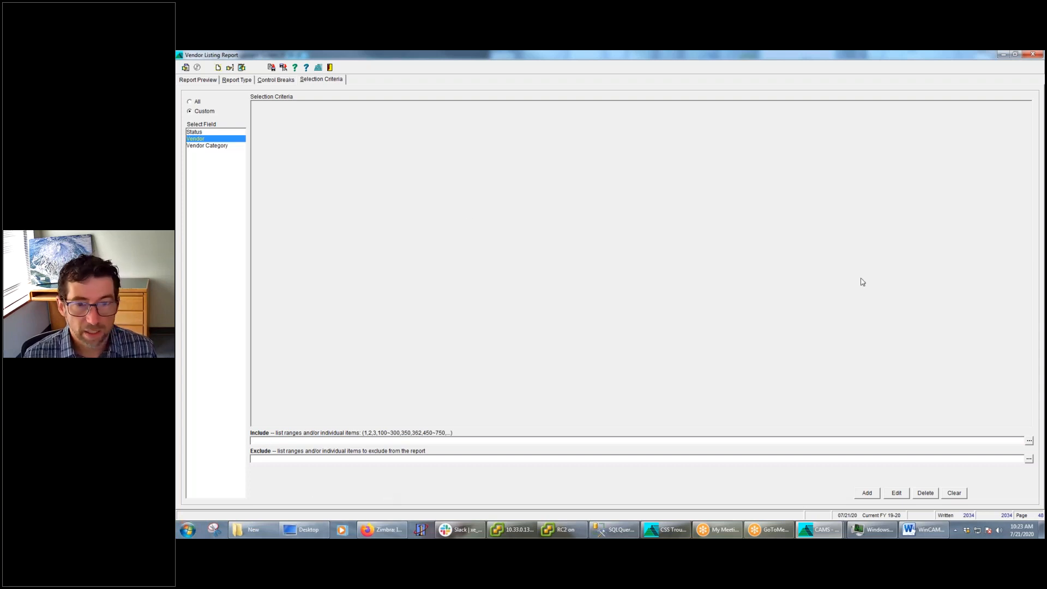
# Open the vendor lookup for the Include range, enlarge its text and expand the vendors starting with 4
pyautogui.click(1029, 442)
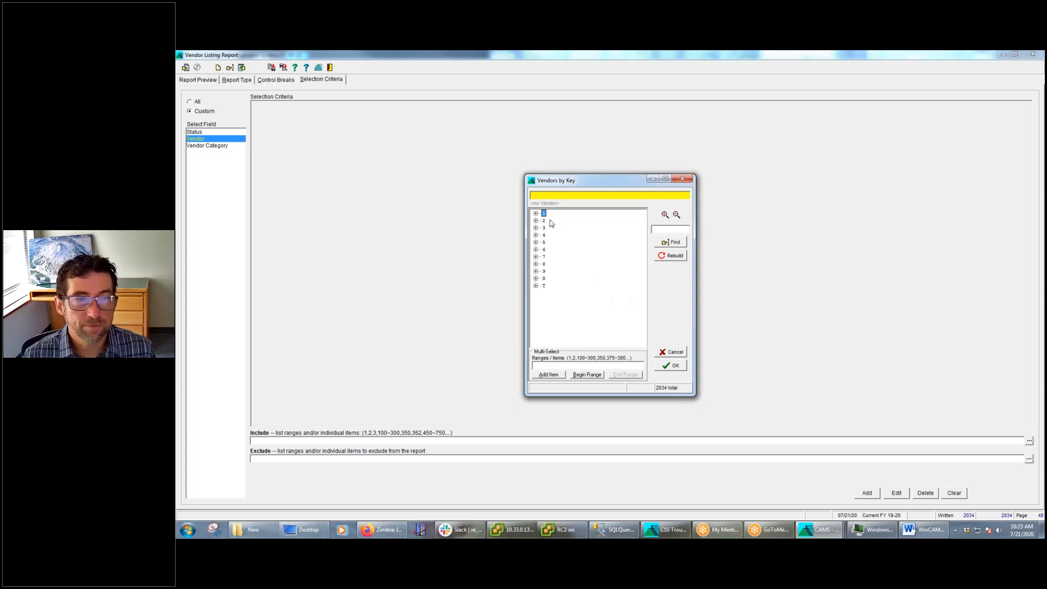
pyautogui.click(666, 216)
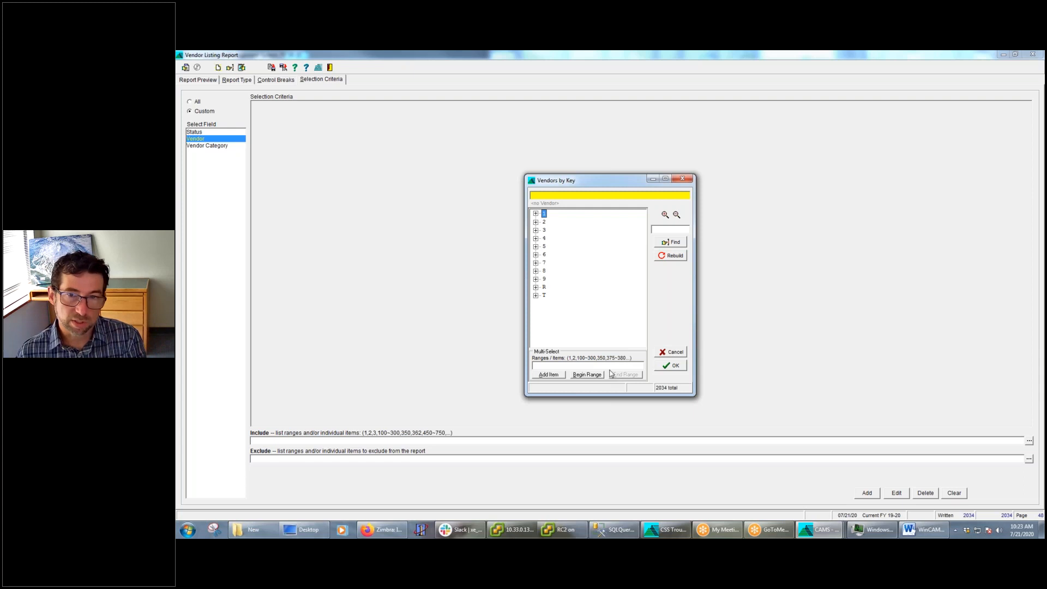
pyautogui.click(537, 239)
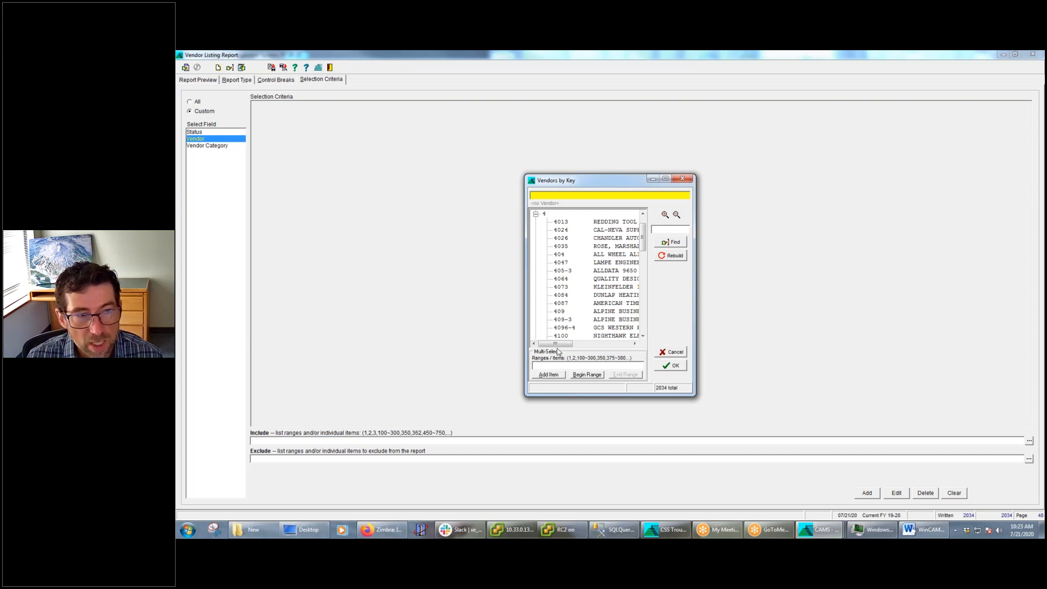
# Try multi-selecting vendors 4035, 4064, 409 and 4096-4 in the lookup, and clear the resulting list
pyautogui.click(568, 248)
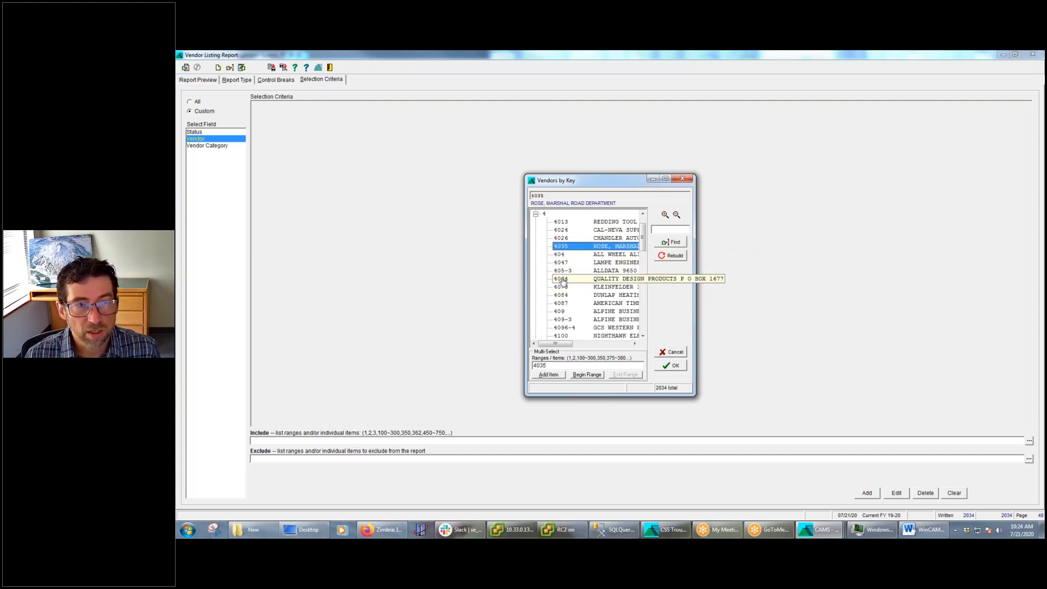
pyautogui.click(564, 280)
pyautogui.click(570, 312)
pyautogui.click(572, 327)
pyautogui.click(646, 315)
pyautogui.click(583, 336)
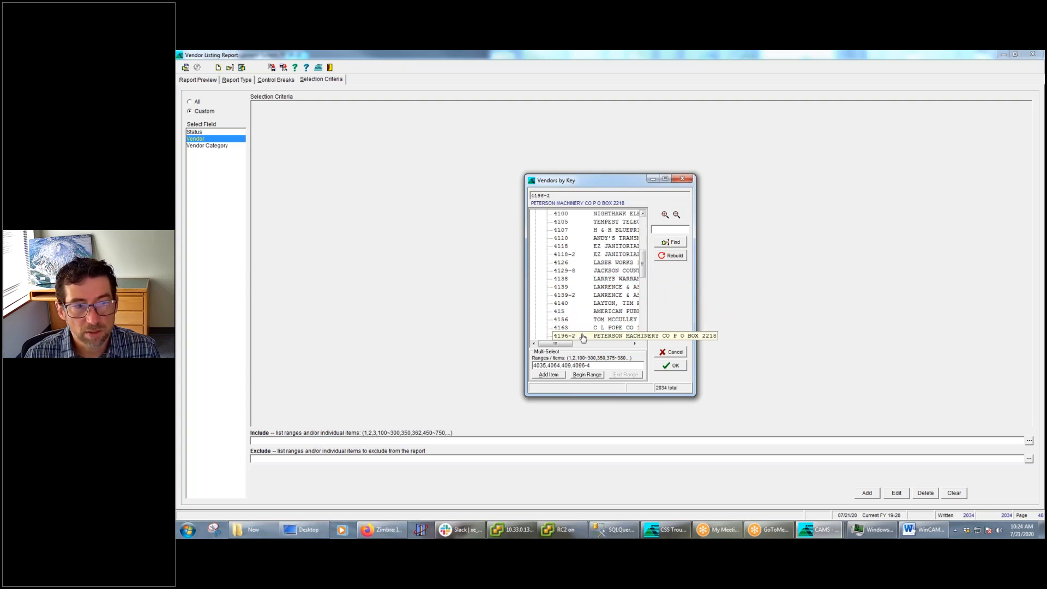
pyautogui.press('Tab')
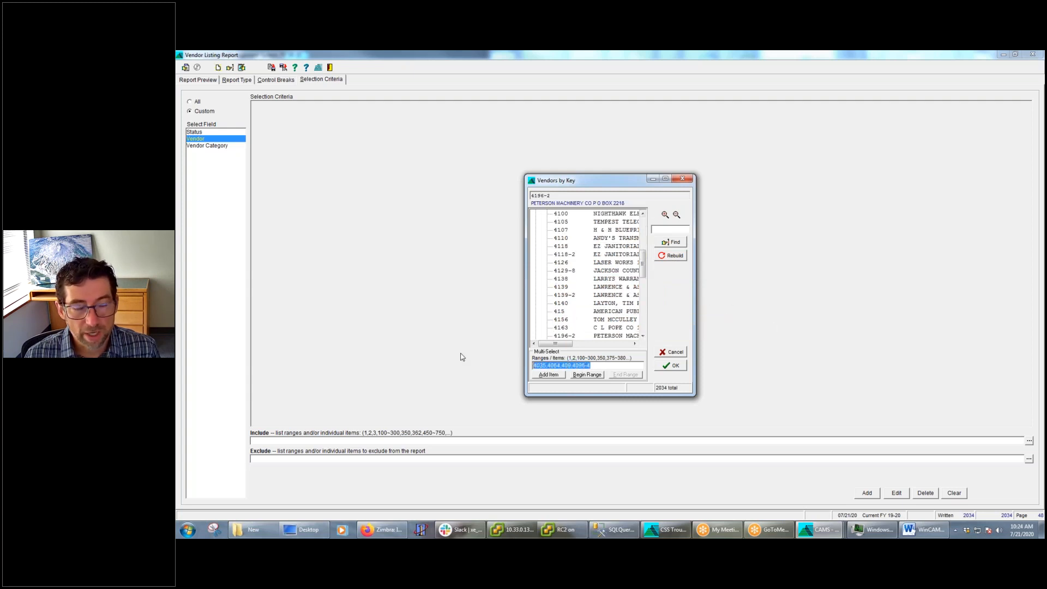
pyautogui.press('Delete')
# Add vendors 4129-8 and 4163 as individual items to the lookup's multi-select list
pyautogui.click(571, 272)
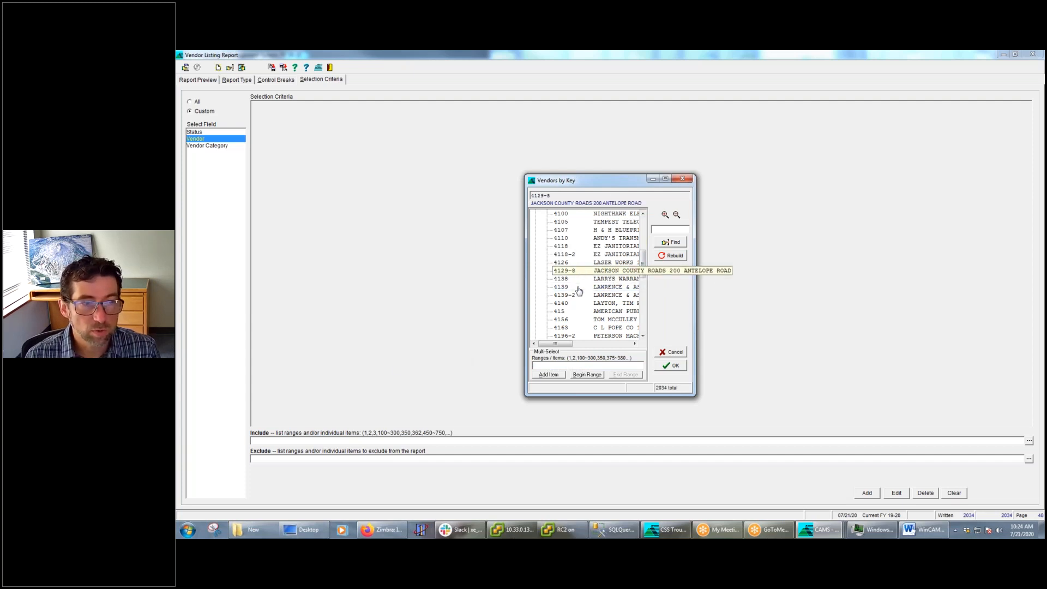
pyautogui.click(548, 375)
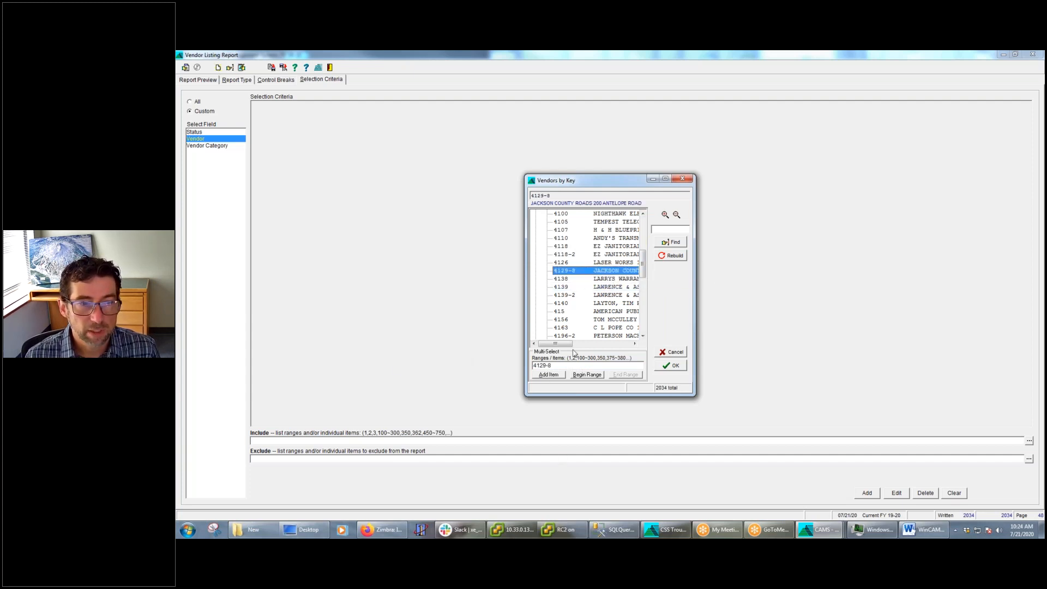
pyautogui.click(562, 327)
pyautogui.click(555, 376)
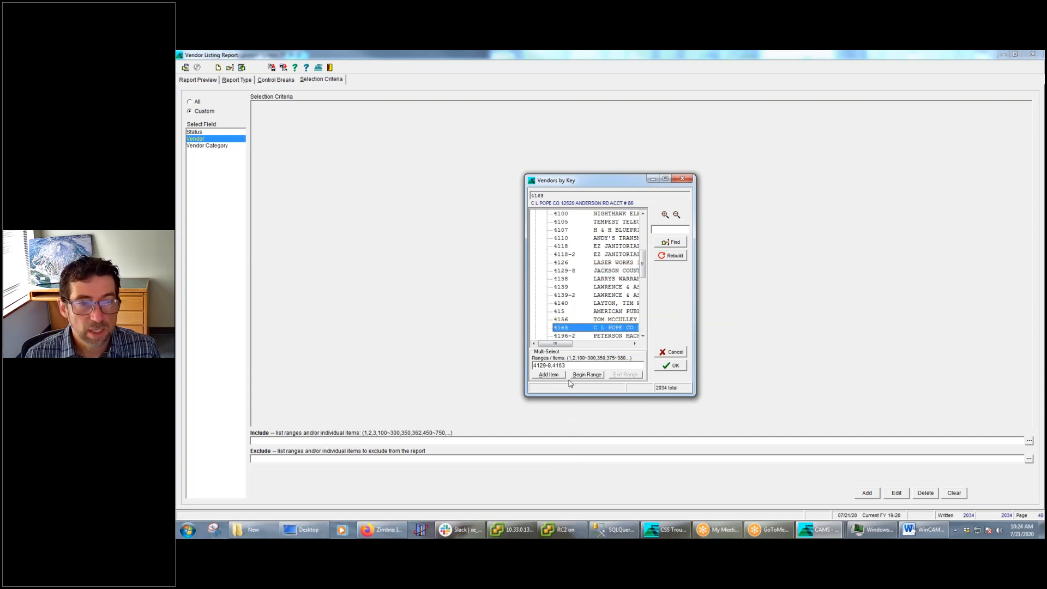
# Append the vendor range 9006~9116 to the multi-select list and add the completed Vendor include list as a selection criterion
pyautogui.moveTo(643, 266); pyautogui.dragTo(643, 318)
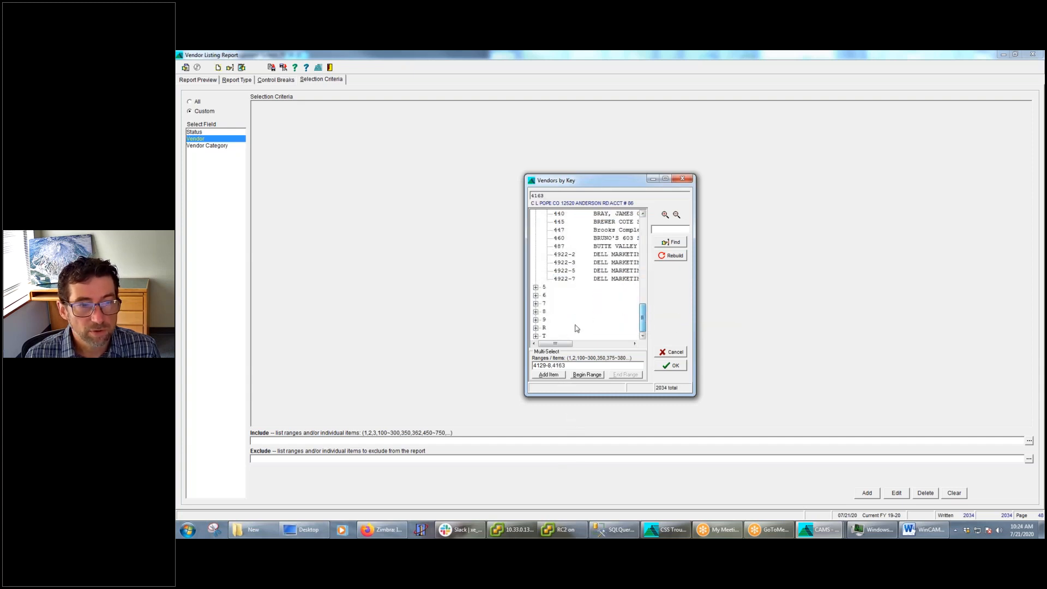
pyautogui.click(535, 327)
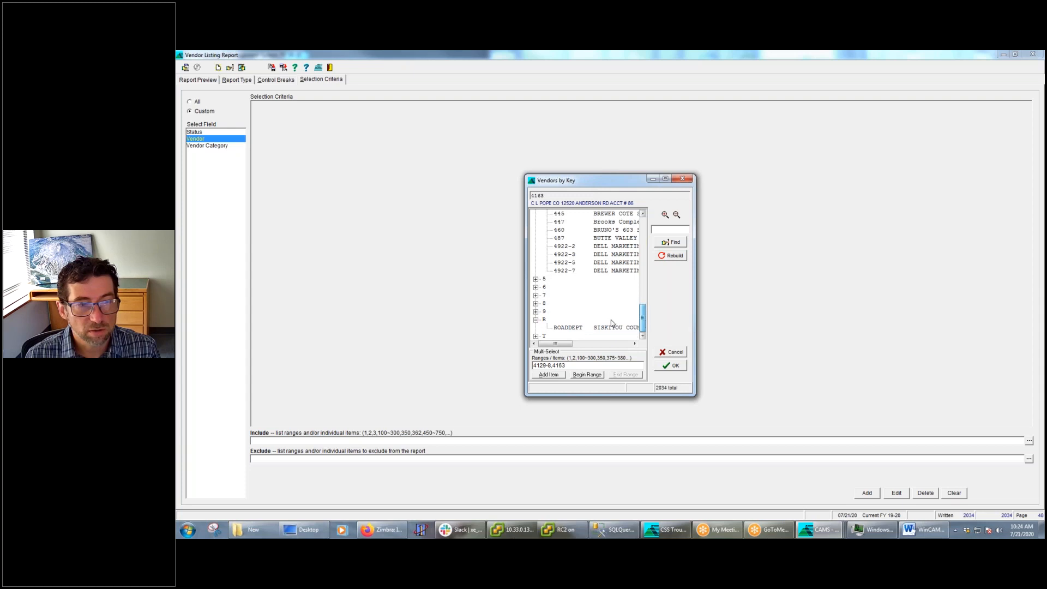
pyautogui.click(536, 312)
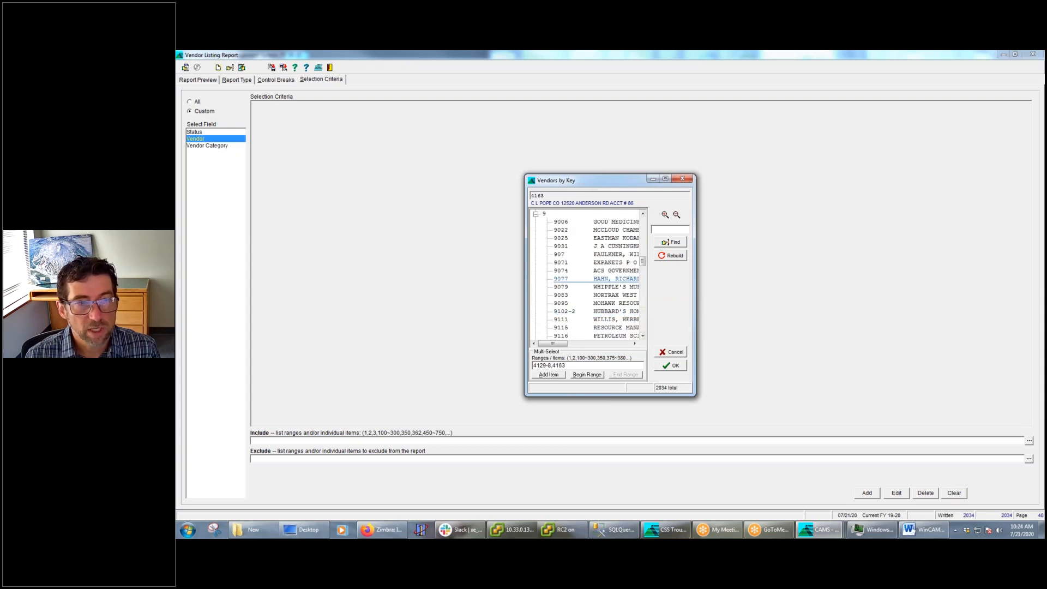
pyautogui.click(562, 224)
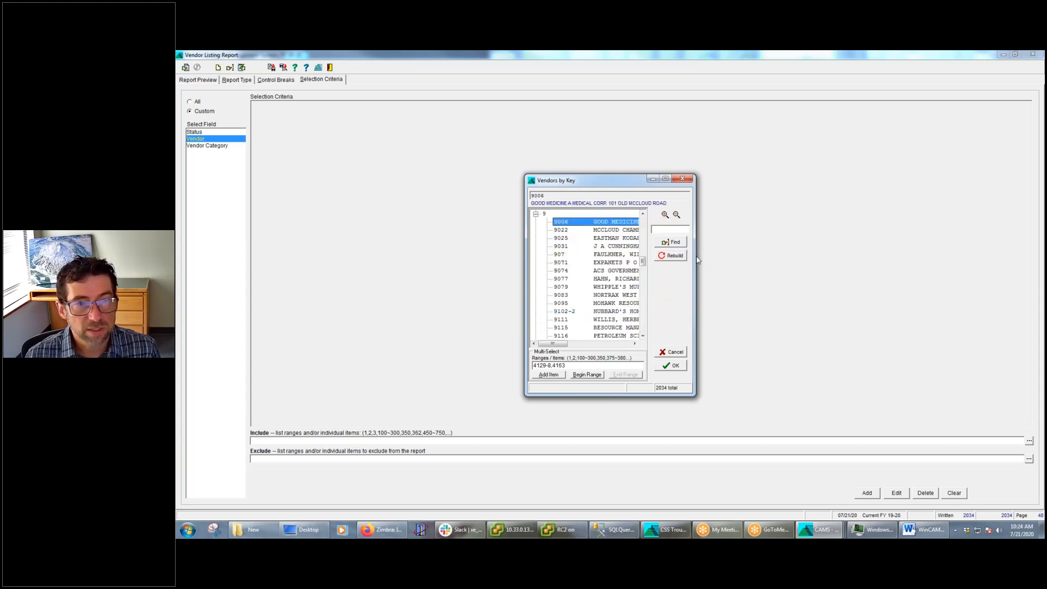
pyautogui.moveTo(706, 258); pyautogui.dragTo(856, 258)
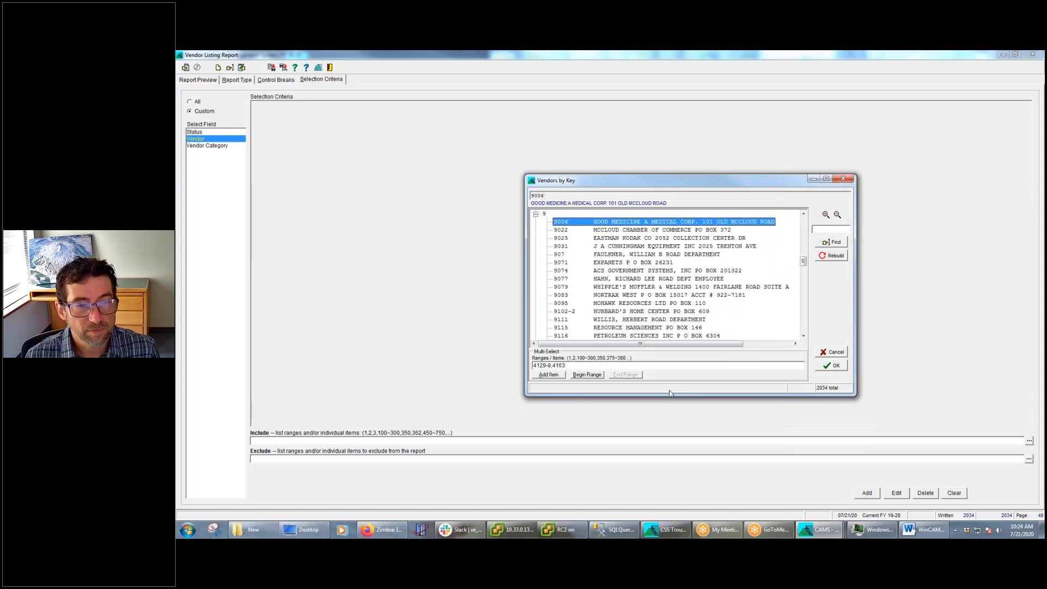
pyautogui.click(594, 376)
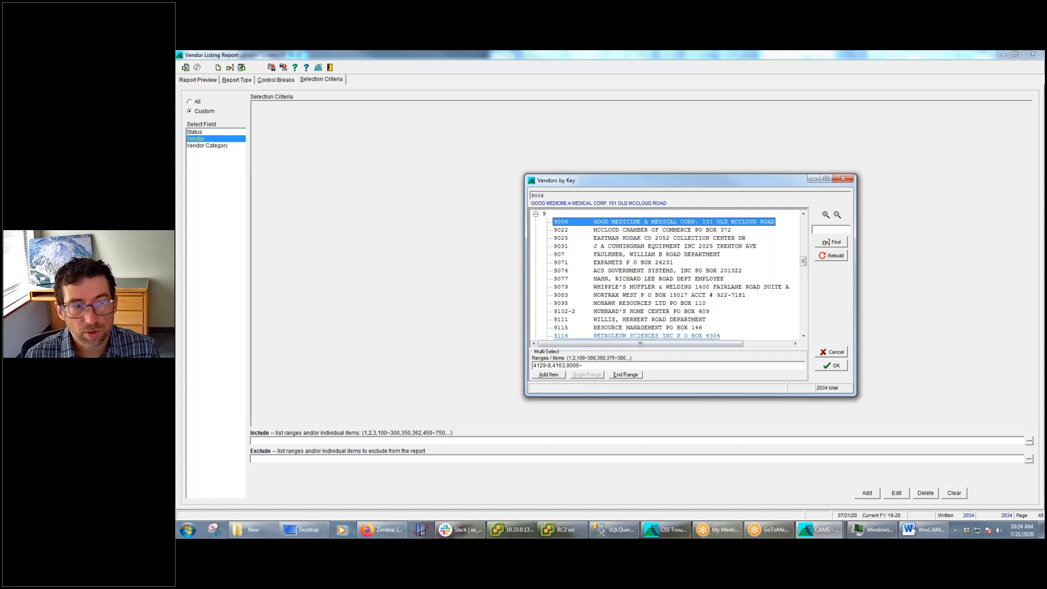
pyautogui.click(600, 335)
pyautogui.click(625, 375)
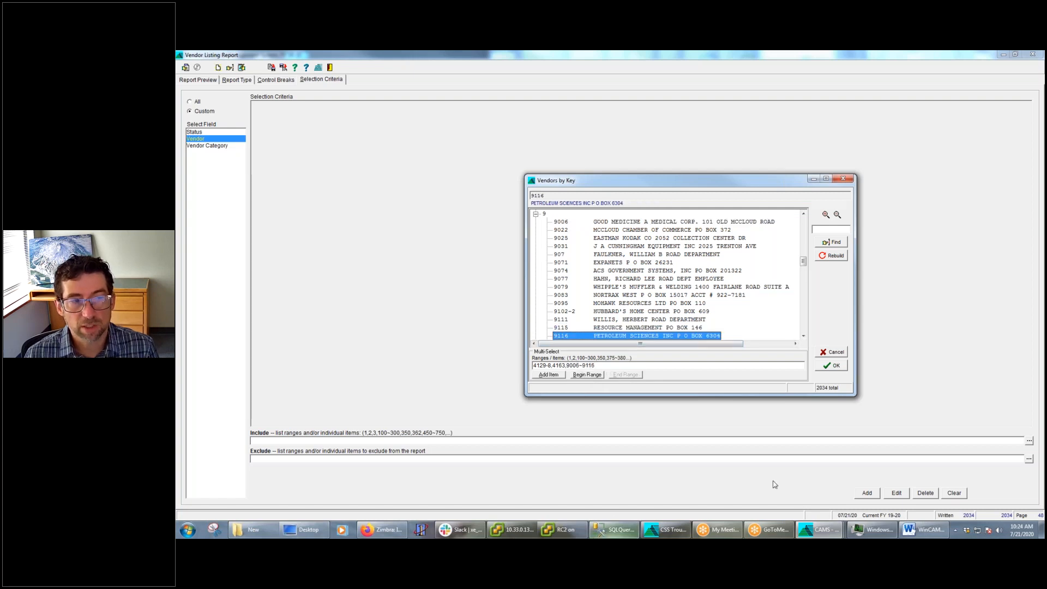
pyautogui.click(835, 366)
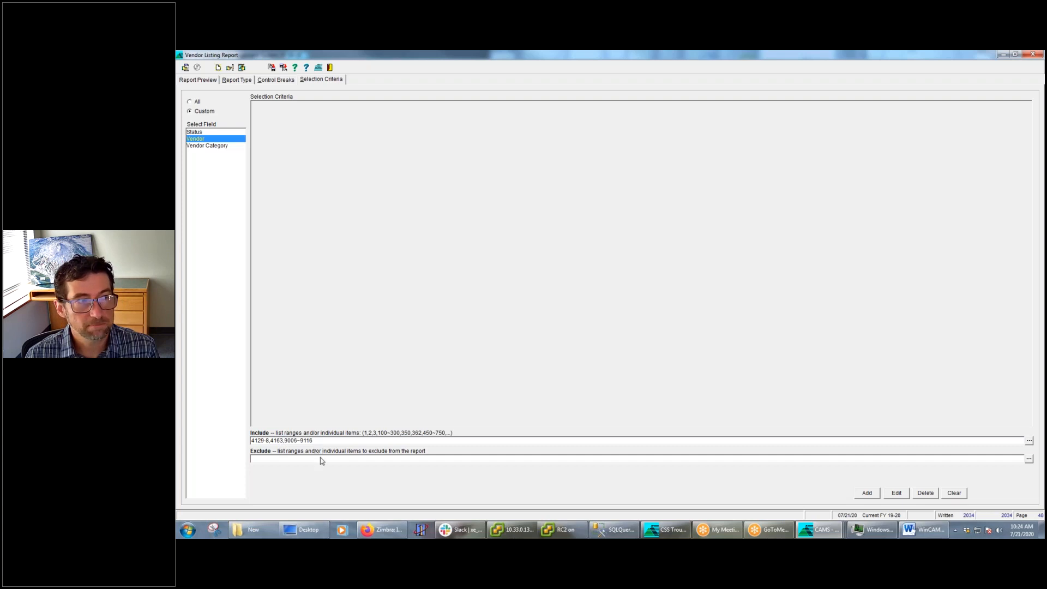
pyautogui.click(869, 494)
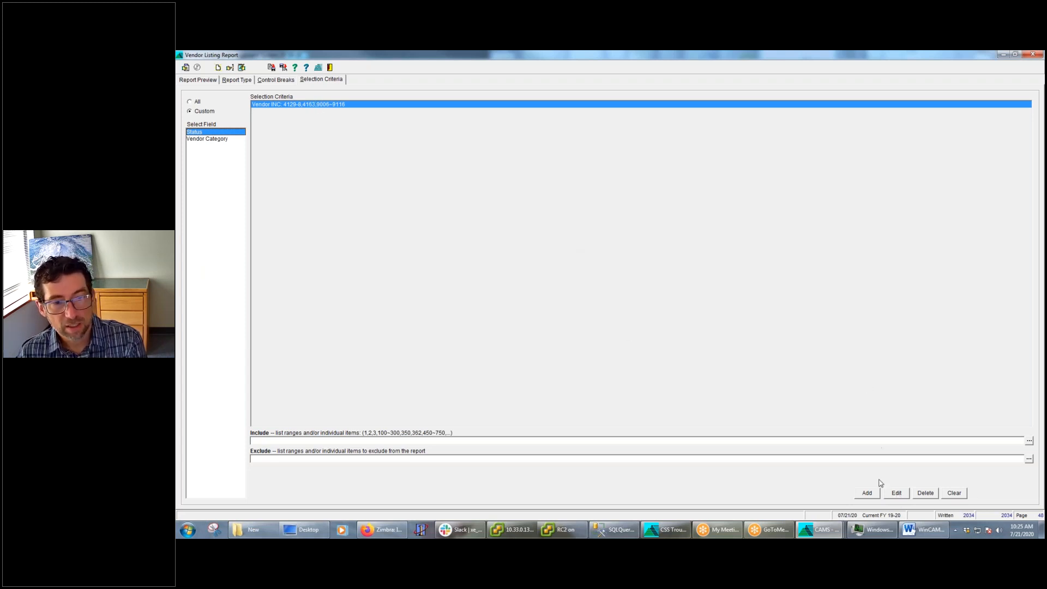
# Open the Vendor criterion for editing, add it back to the selection criteria and run the Vendor Listing Report
pyautogui.click(897, 494)
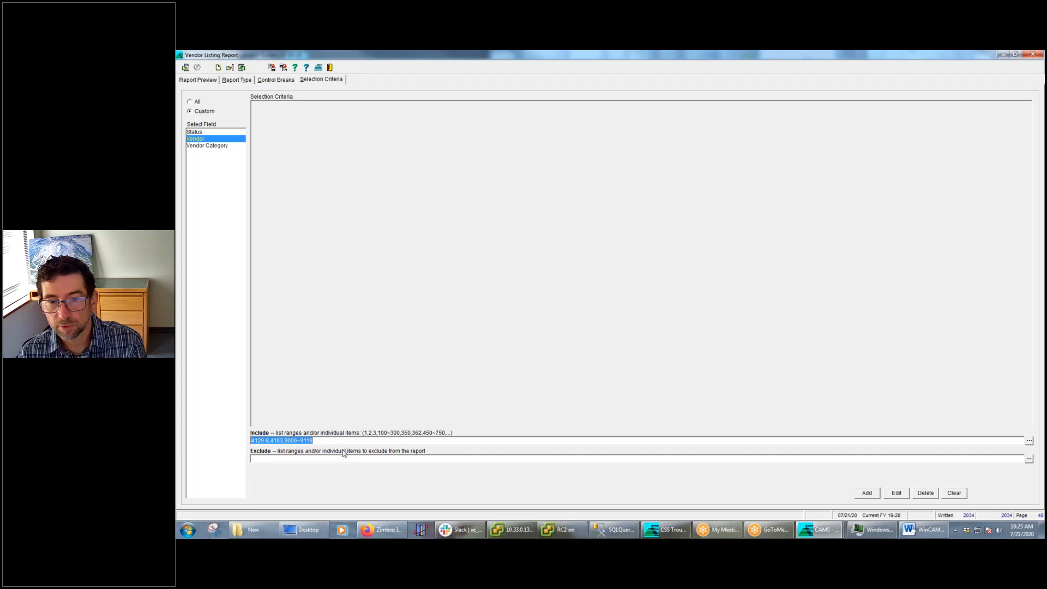
pyautogui.click(868, 493)
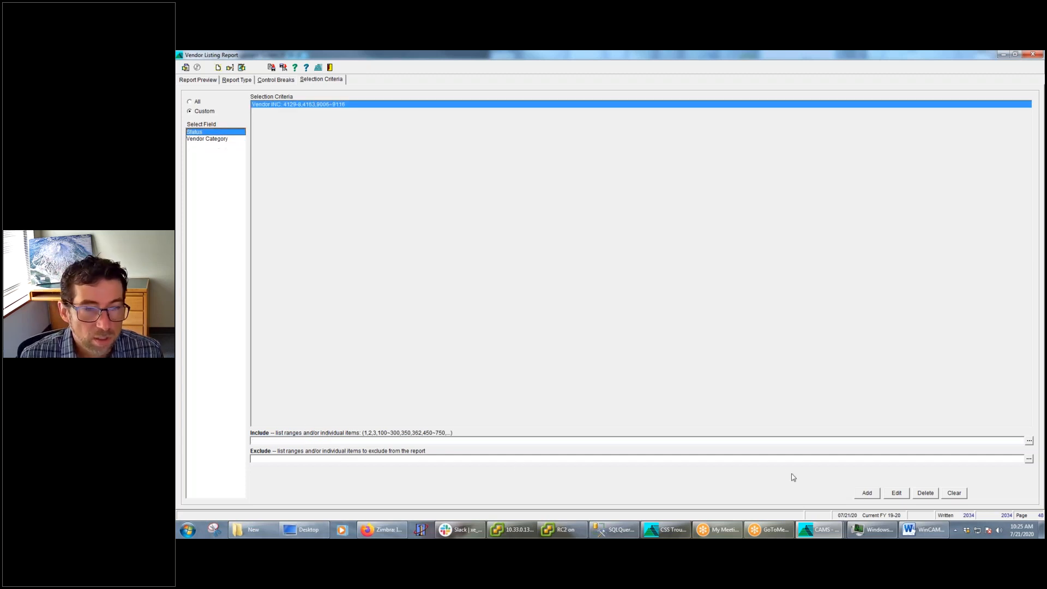
pyautogui.click(186, 67)
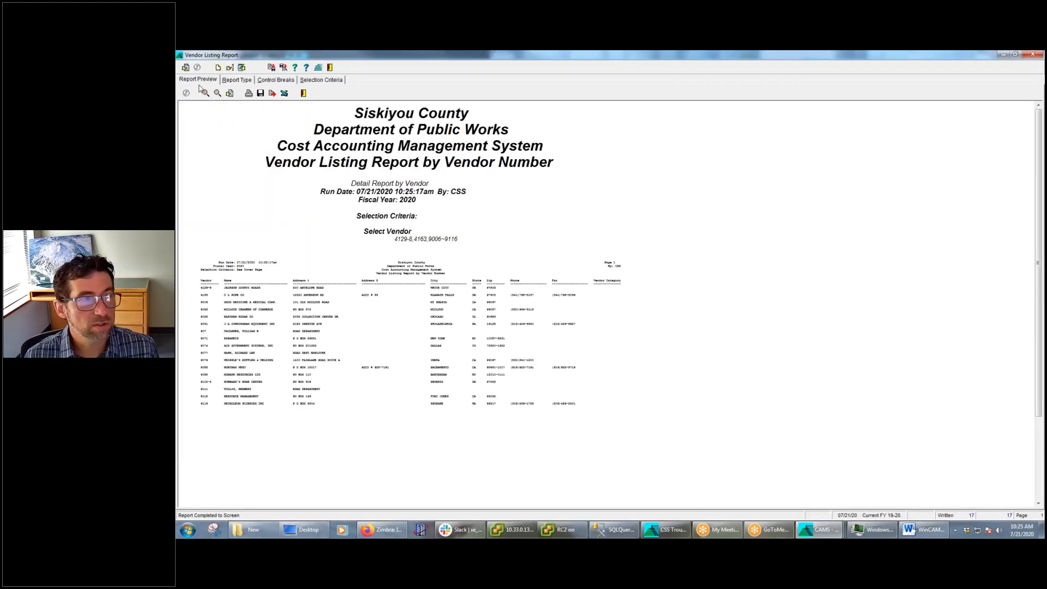
# Enlarge the Vendor Listing Report preview and examine the listed vendors against the selection criteria
pyautogui.click(205, 94)
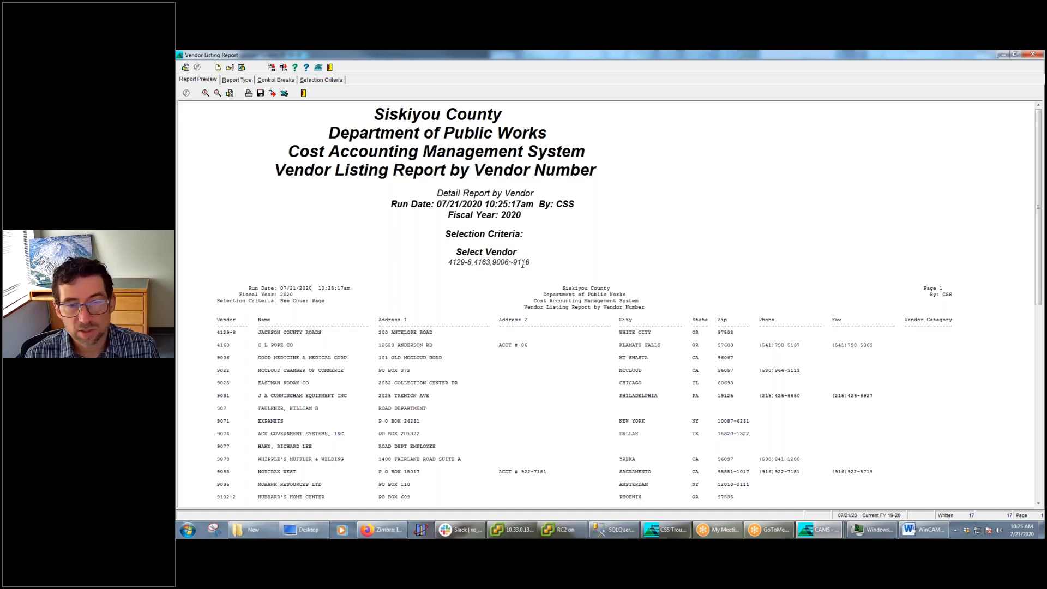
pyautogui.click(206, 92)
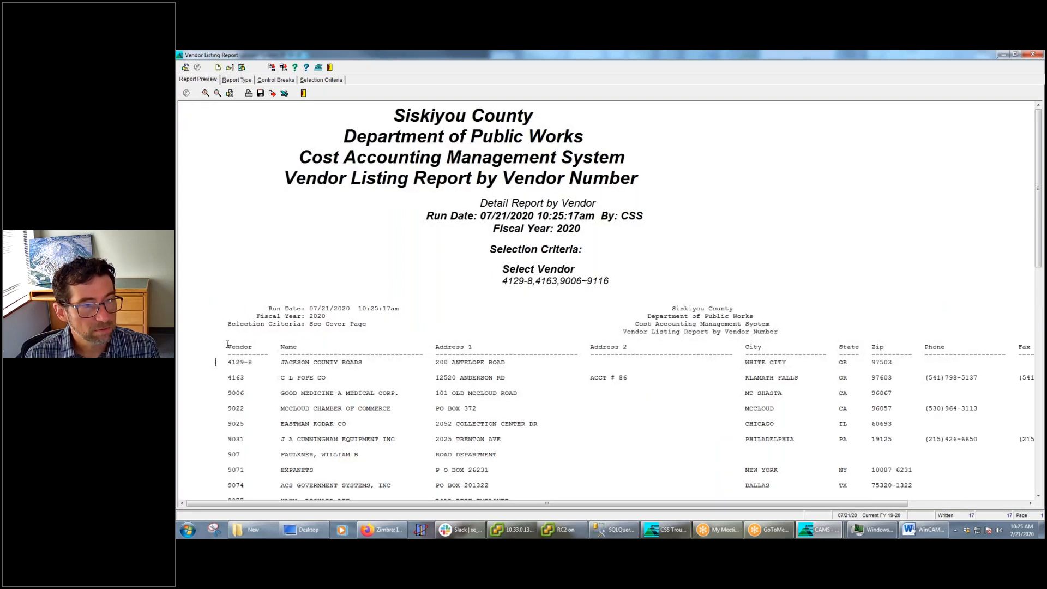
pyautogui.scroll(-1, 229, 345)
pyautogui.scroll(-1, 229, 344)
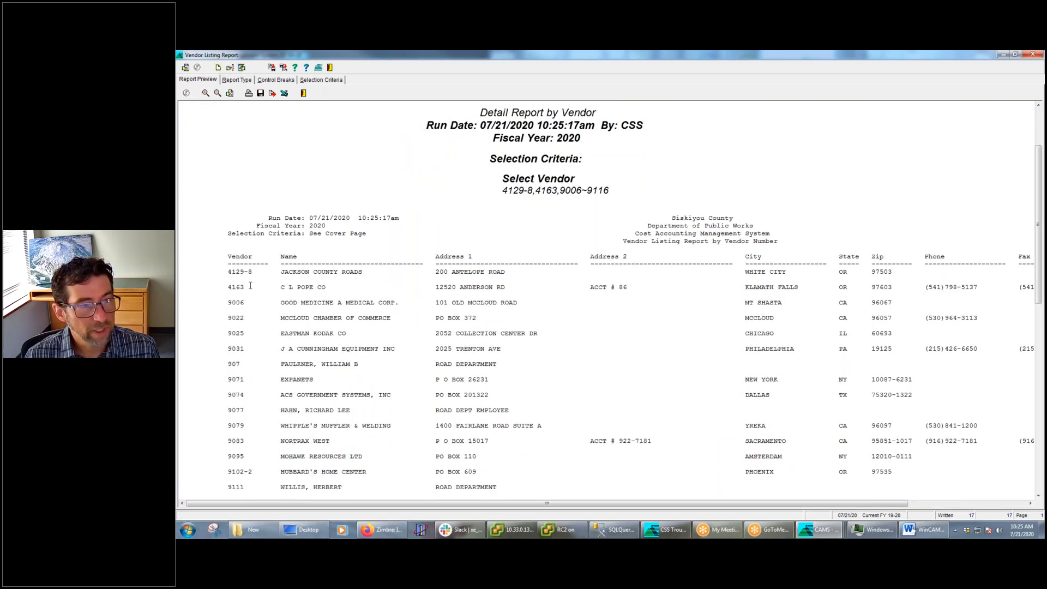
pyautogui.scroll(-2, 218, 435)
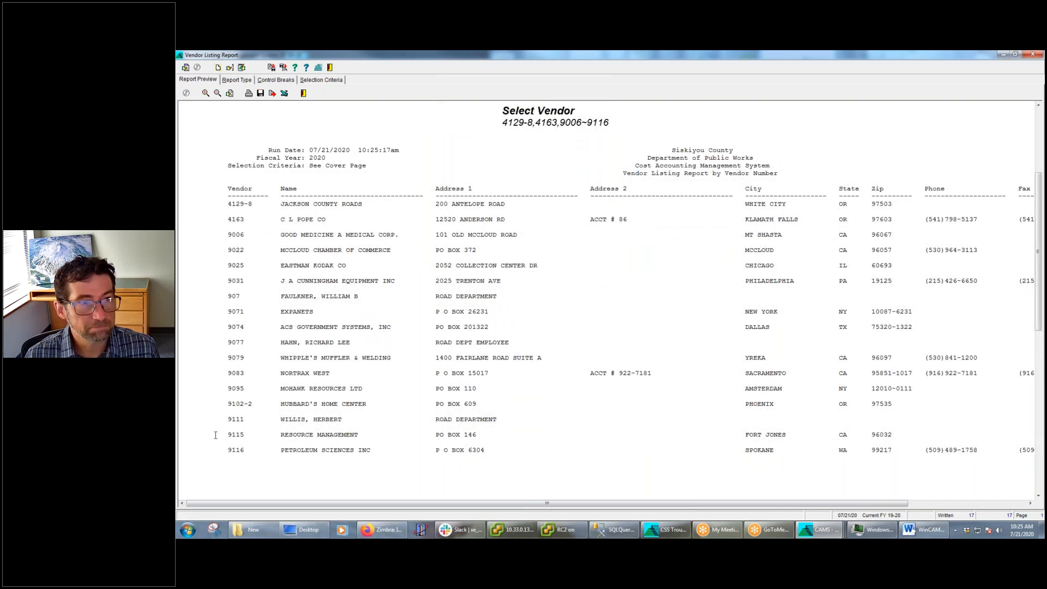
pyautogui.scroll(5, 216, 435)
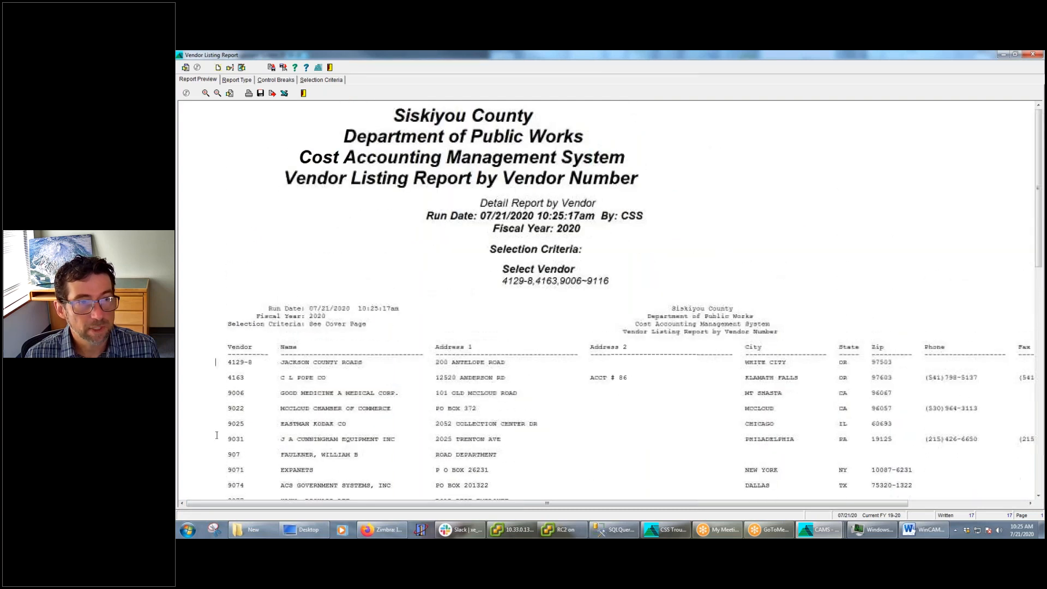
# Switch to the open Project Listing Report and show its selection criteria
pyautogui.click(326, 80)
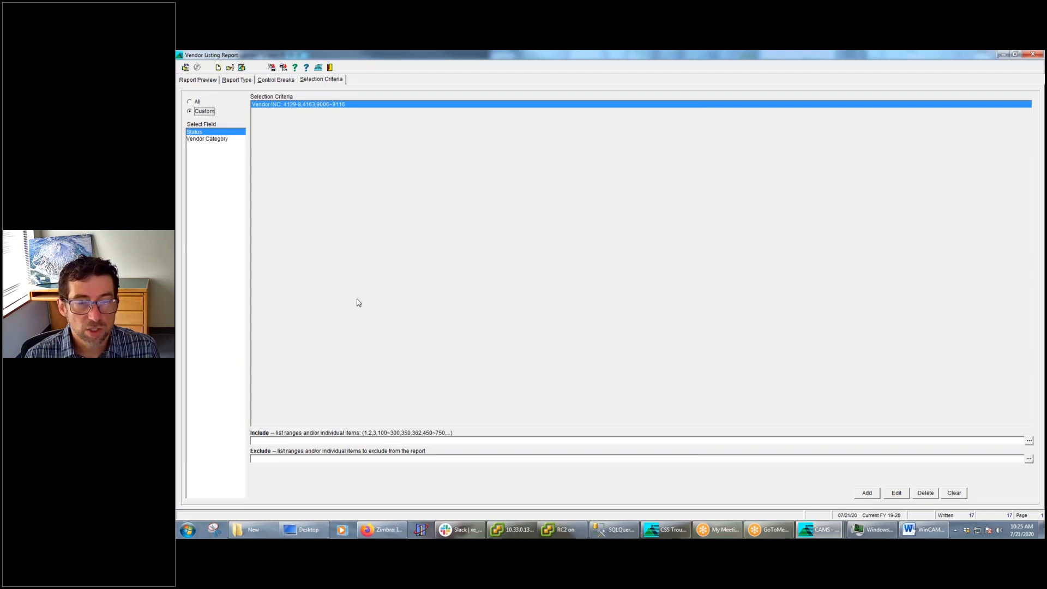
pyautogui.moveTo(814, 533)
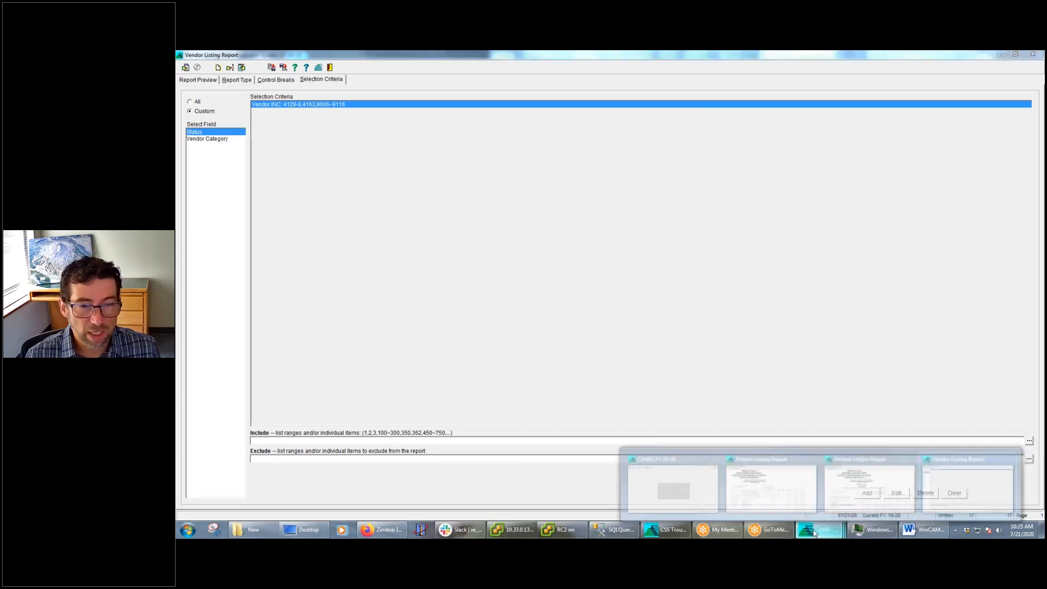
pyautogui.click(771, 494)
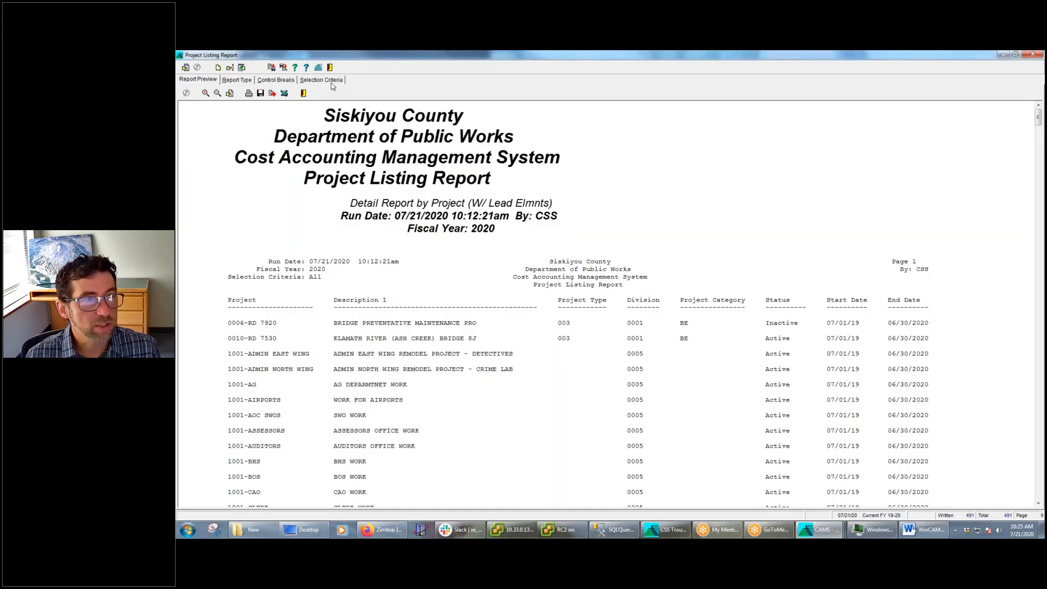
pyautogui.click(327, 80)
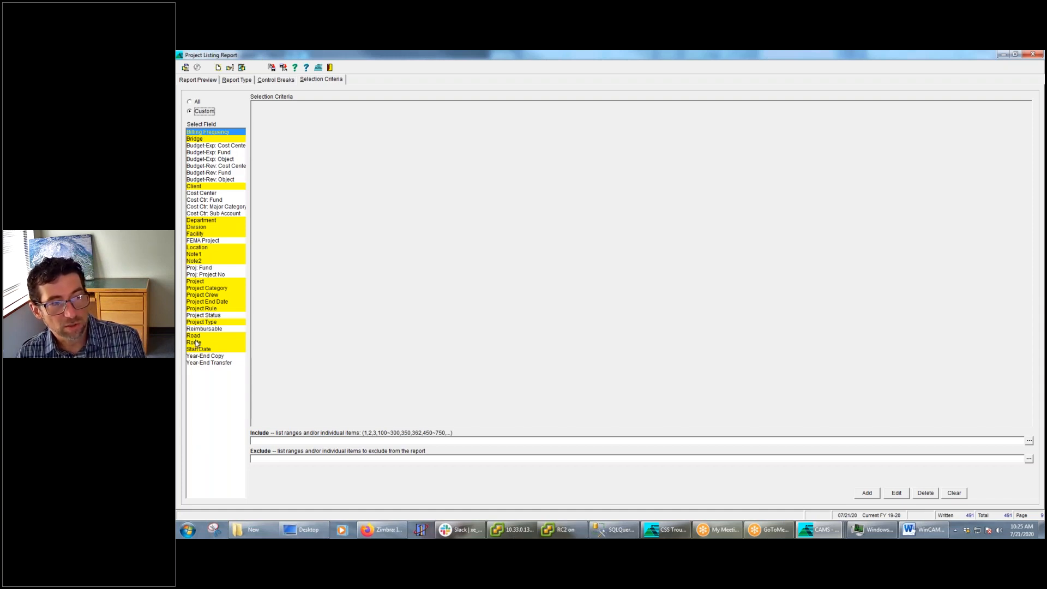
# Expand all entries in the Project Category include lookup, choose RE (Road Engineering Project) and add it as a selection criterion
pyautogui.click(225, 289)
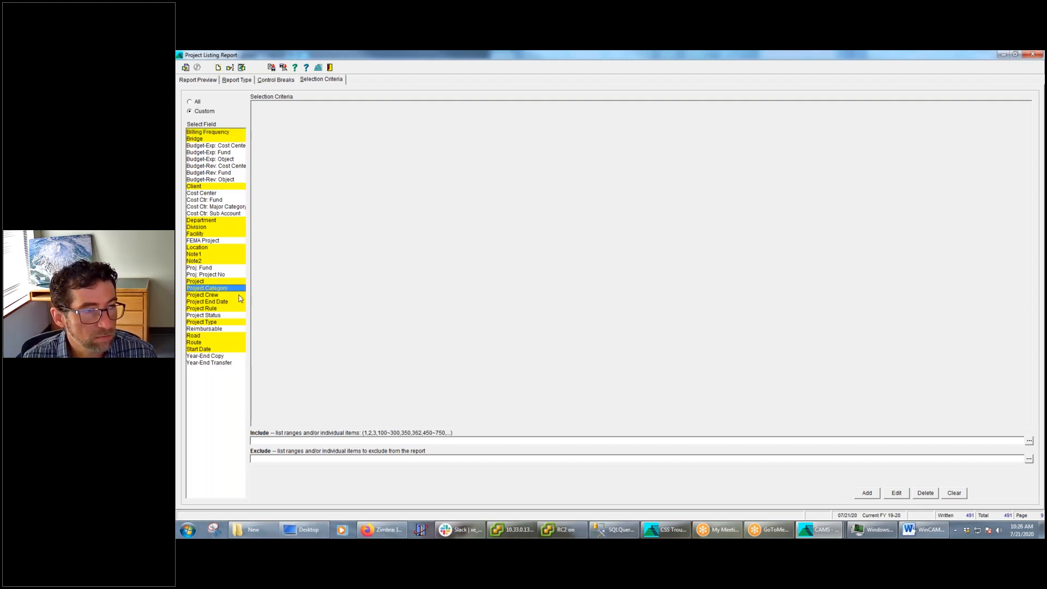
pyautogui.click(1029, 441)
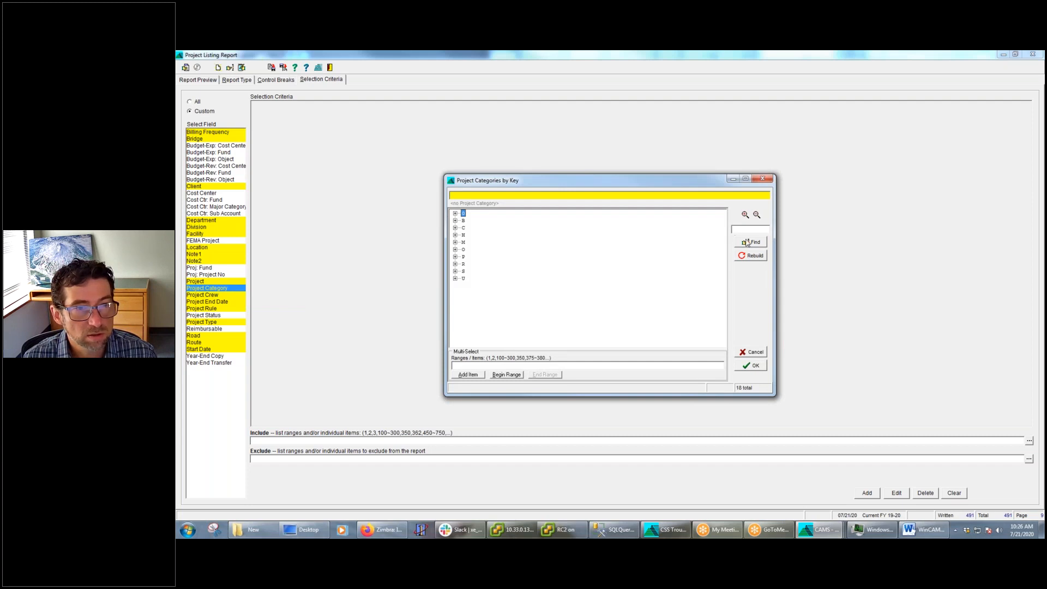
pyautogui.rightClick(555, 234)
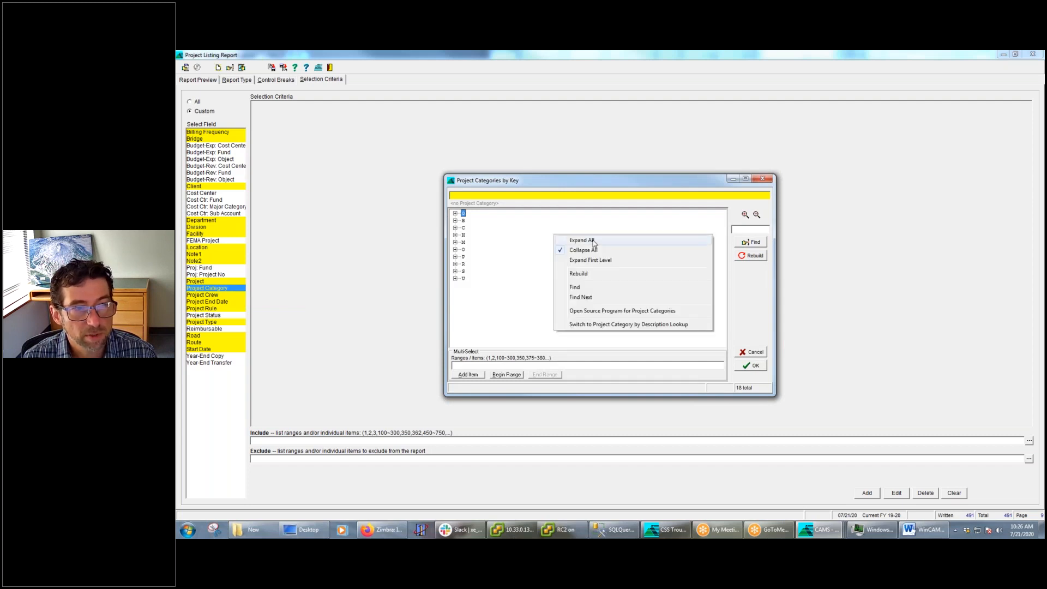
pyautogui.click(593, 242)
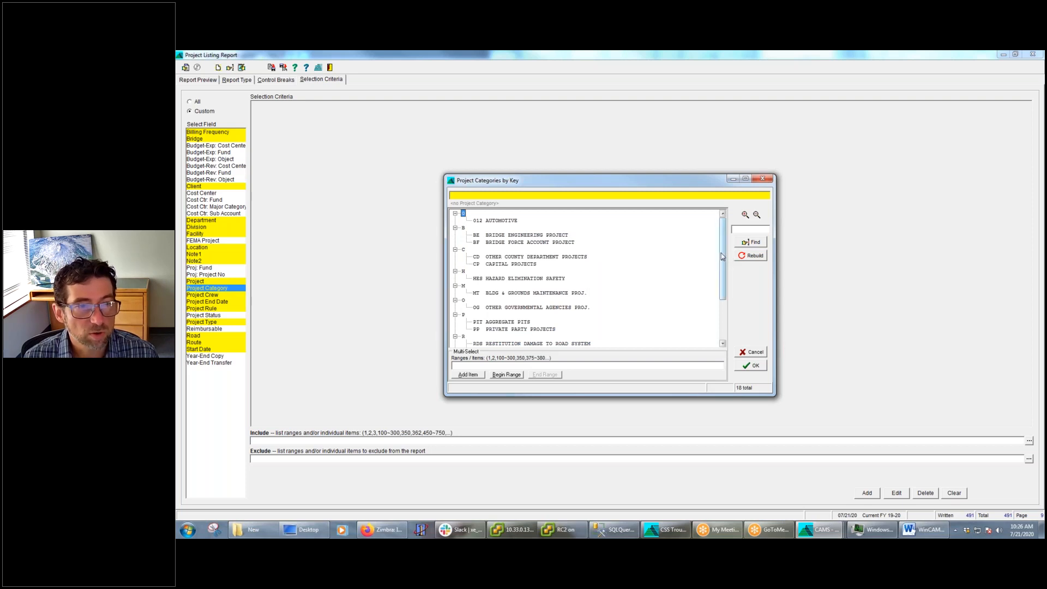
pyautogui.moveTo(723, 256); pyautogui.dragTo(726, 292)
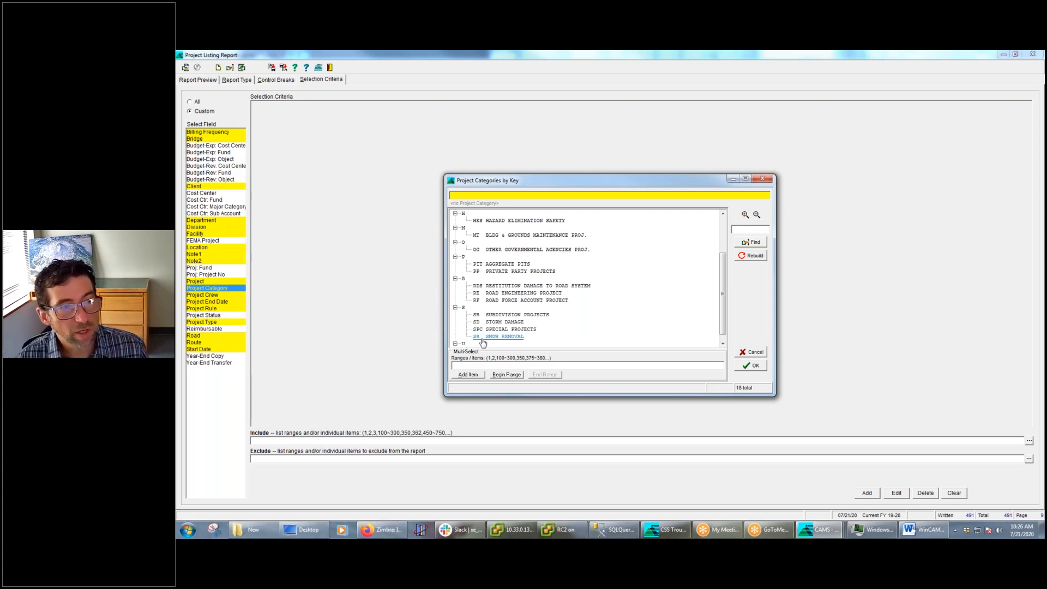
pyautogui.click(533, 293)
pyautogui.click(753, 366)
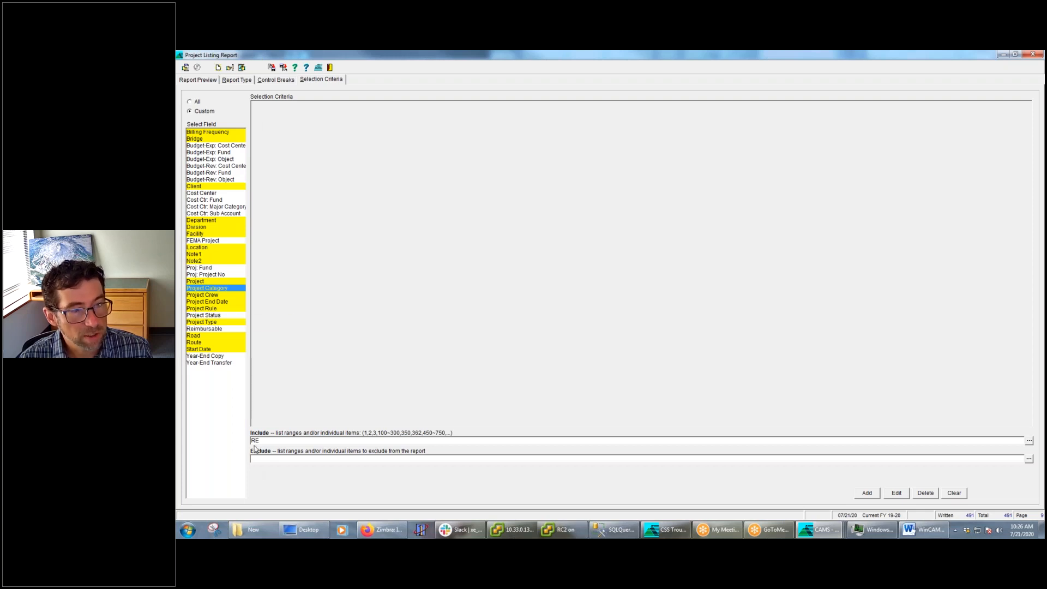
pyautogui.click(867, 492)
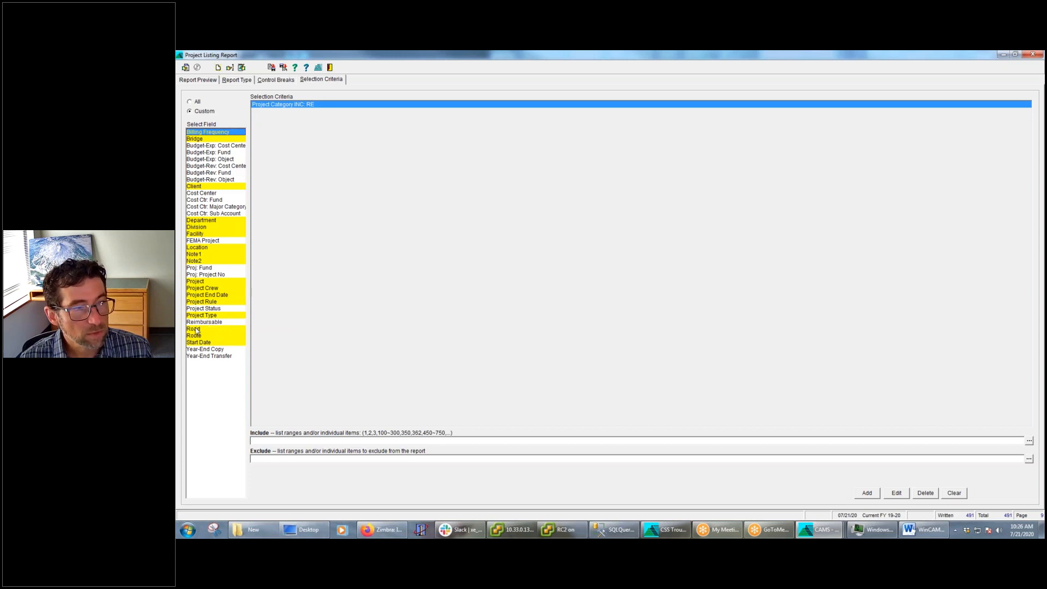
# Add a Road criterion that excludes <none> and try running the Project Listing Report with it
pyautogui.click(196, 329)
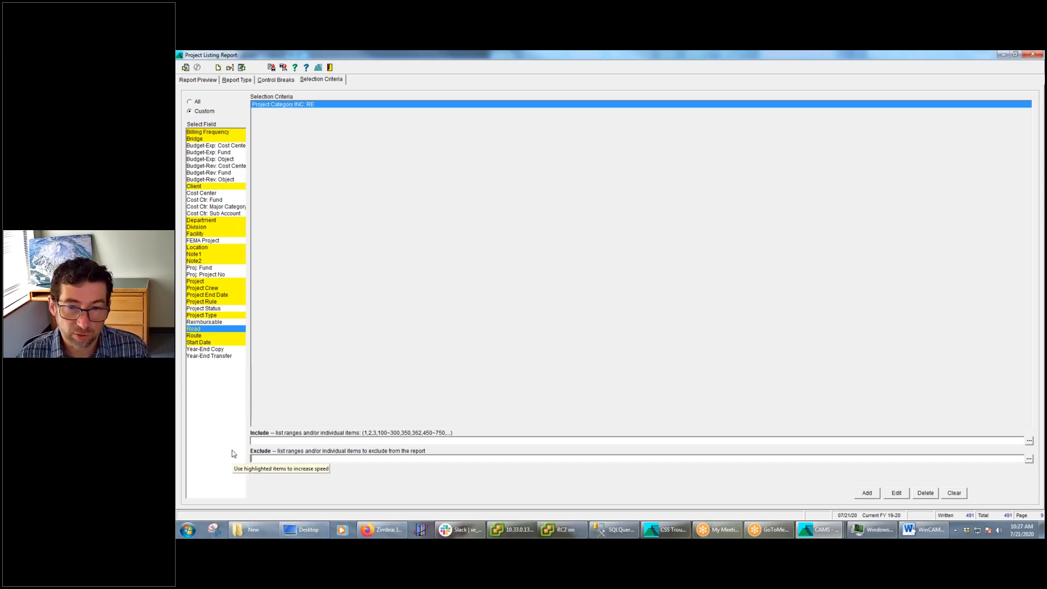
pyautogui.click(868, 494)
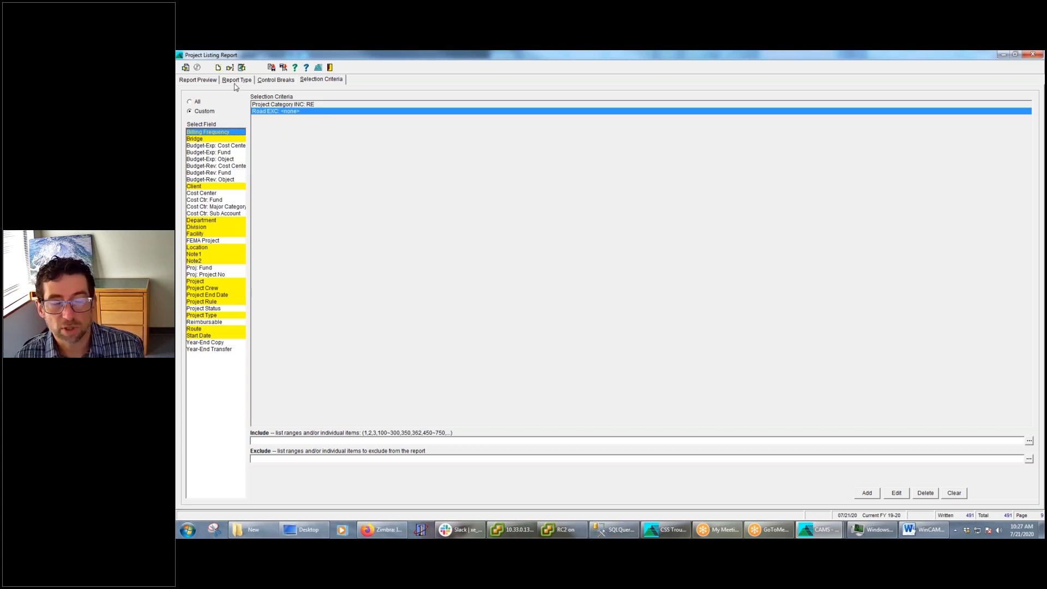
pyautogui.click(186, 67)
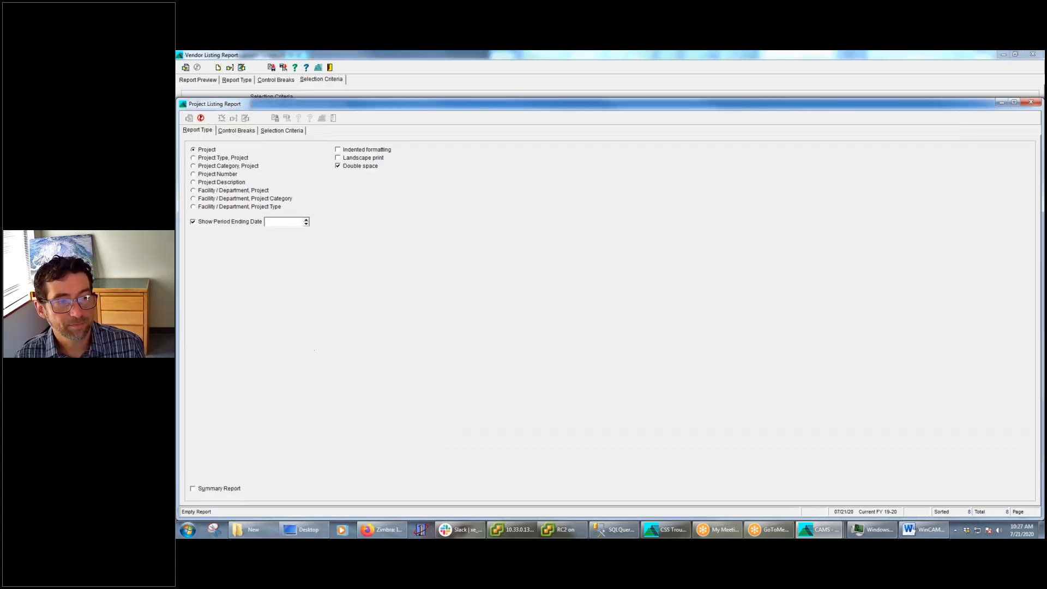
pyautogui.click(636, 325)
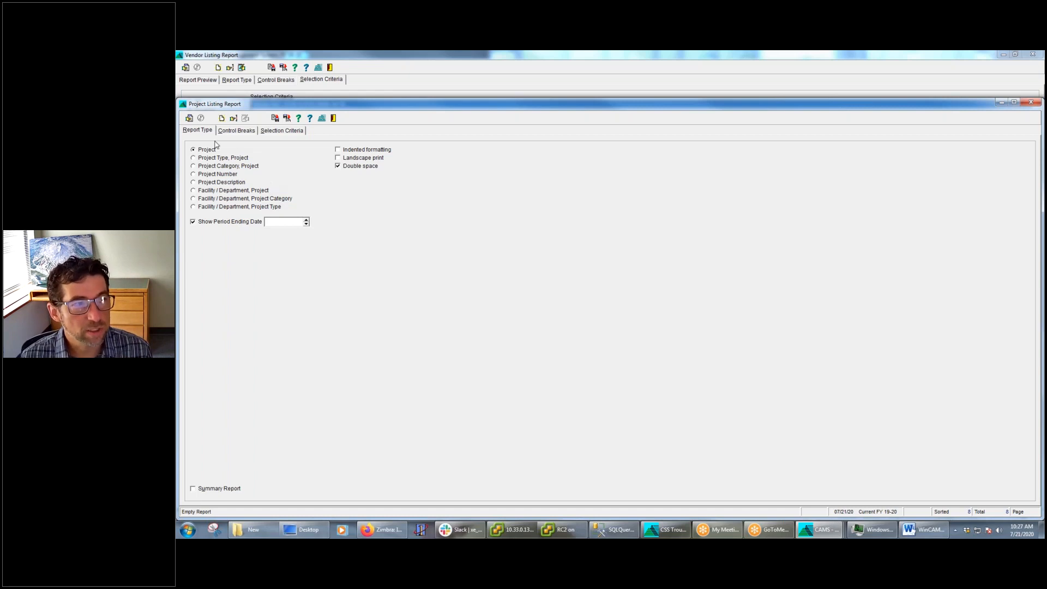
# Edit the Road criterion to include <none> instead of excluding it, and run the Project Listing Report with an enlarged preview
pyautogui.click(284, 133)
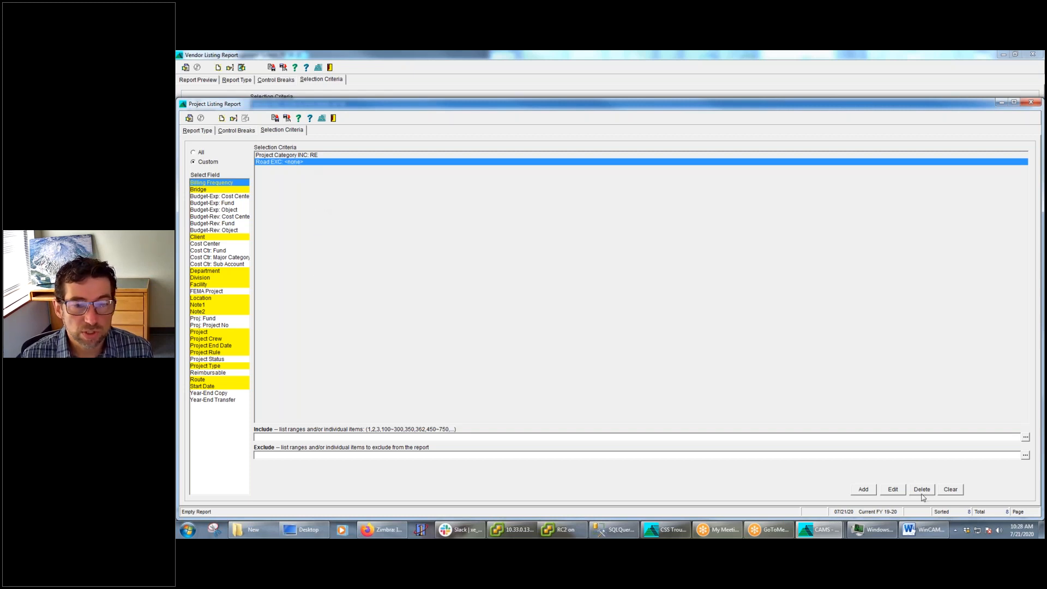
pyautogui.click(893, 490)
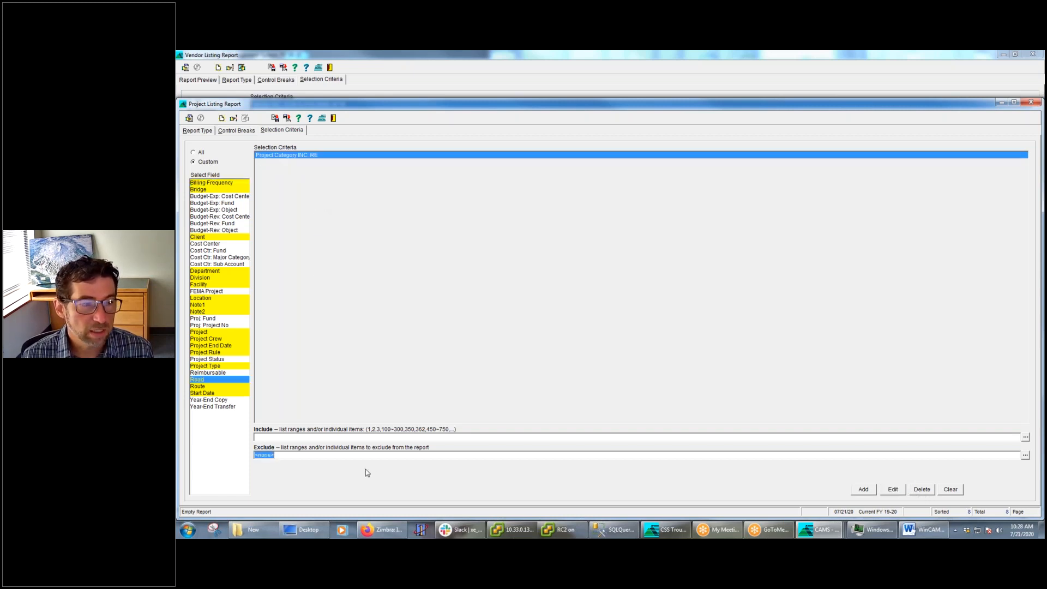
pyautogui.press('Delete')
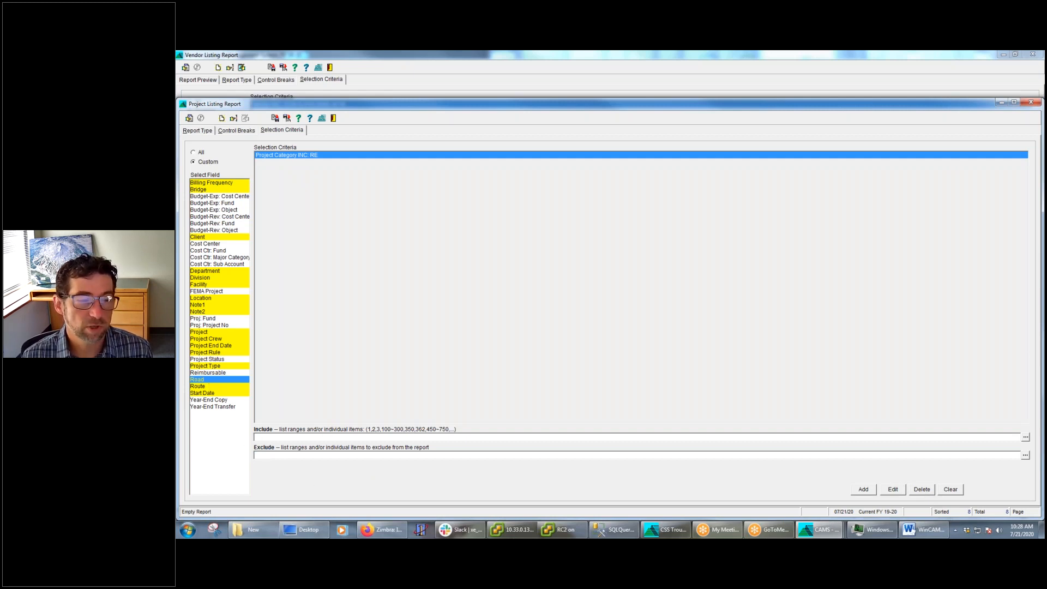
pyautogui.moveTo(309, 530)
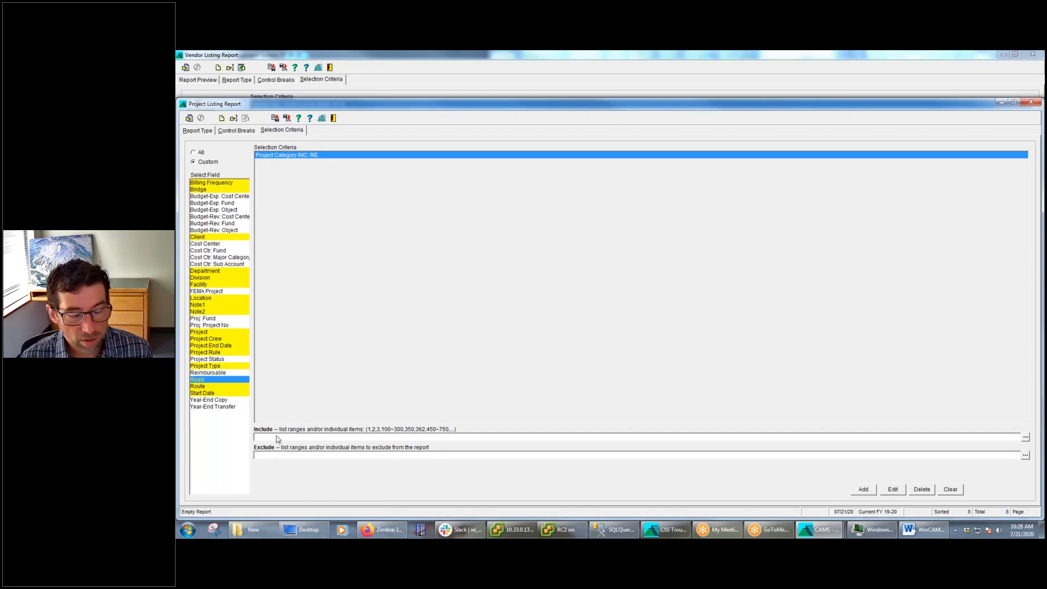
pyautogui.click(864, 490)
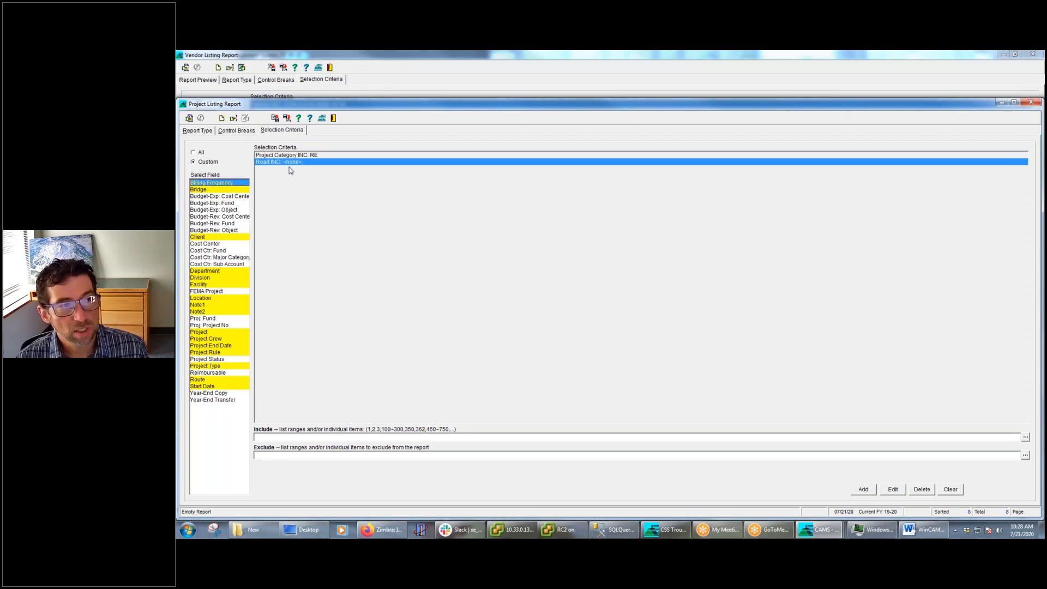
pyautogui.click(190, 117)
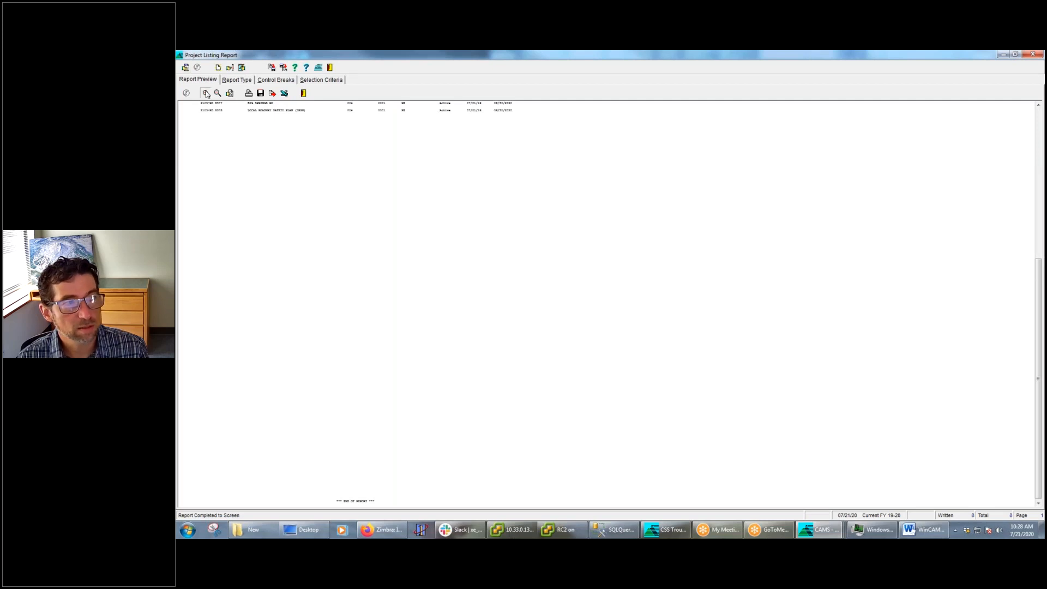
pyautogui.click(205, 93)
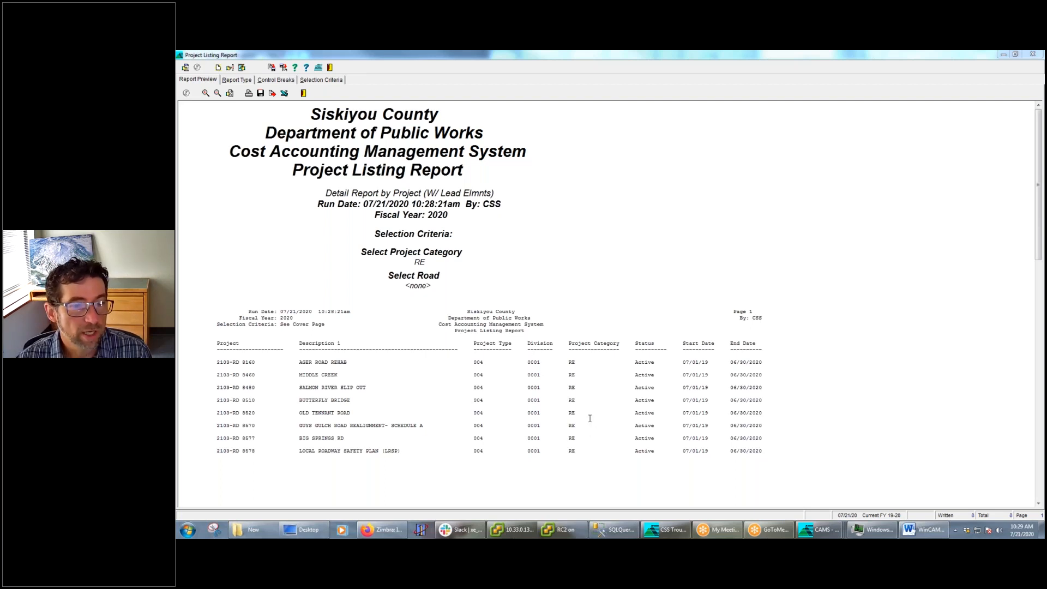
# Return to the Vendor Listing Report and review the vendors listed in its preview
pyautogui.moveTo(829, 536)
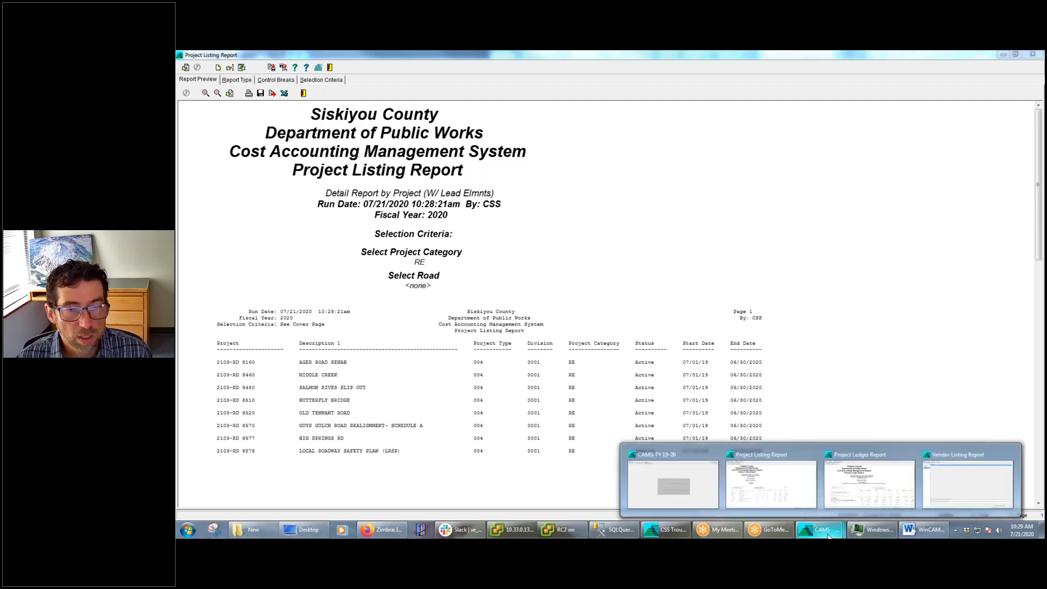
pyautogui.click(945, 491)
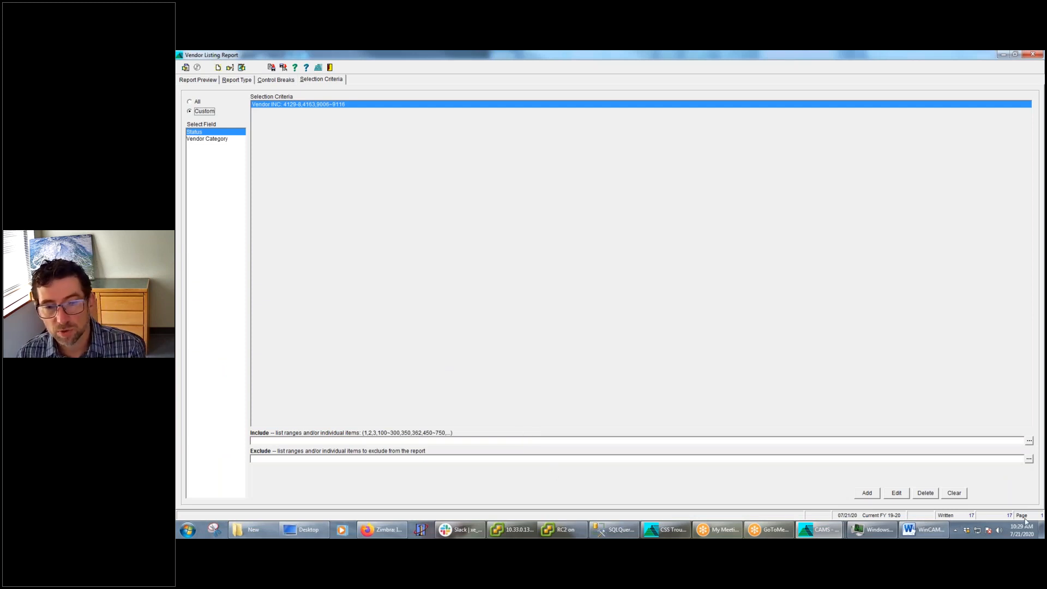
pyautogui.click(197, 80)
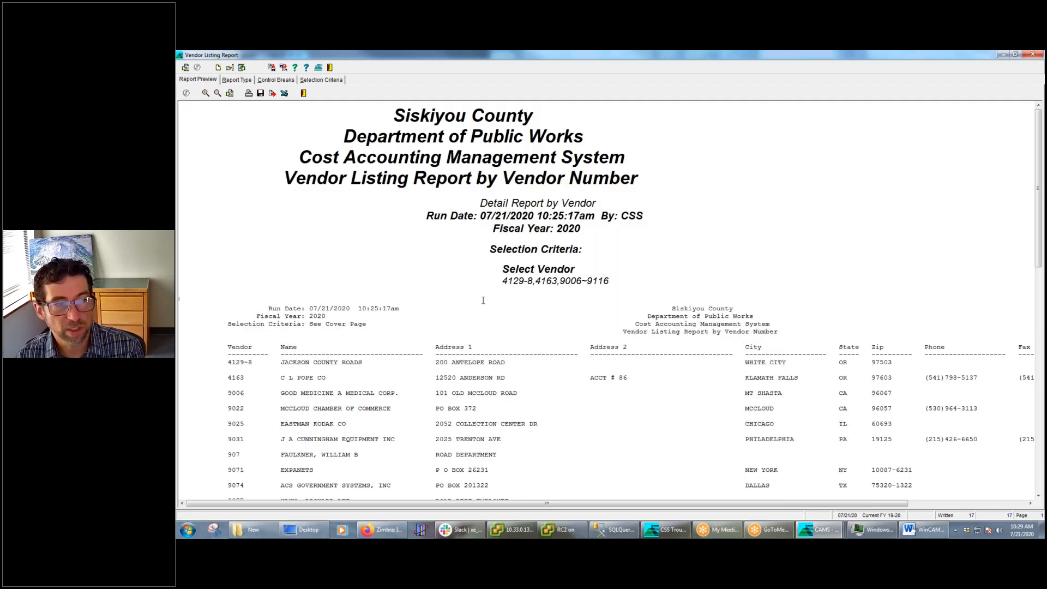
pyautogui.scroll(-3, 482, 300)
pyautogui.scroll(-5, 486, 304)
pyautogui.scroll(10, 496, 322)
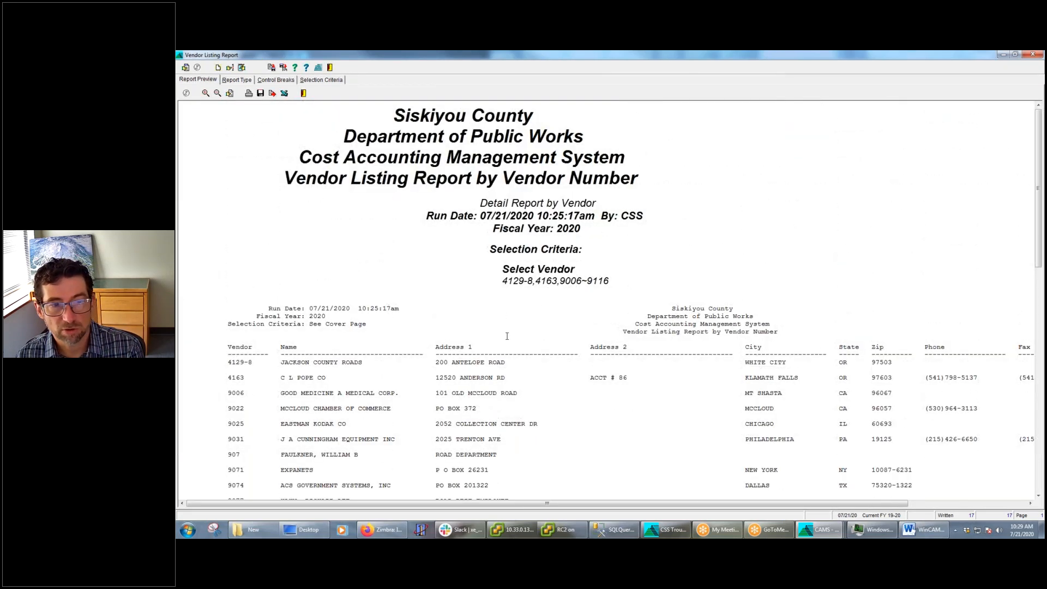
pyautogui.scroll(-5, 507, 336)
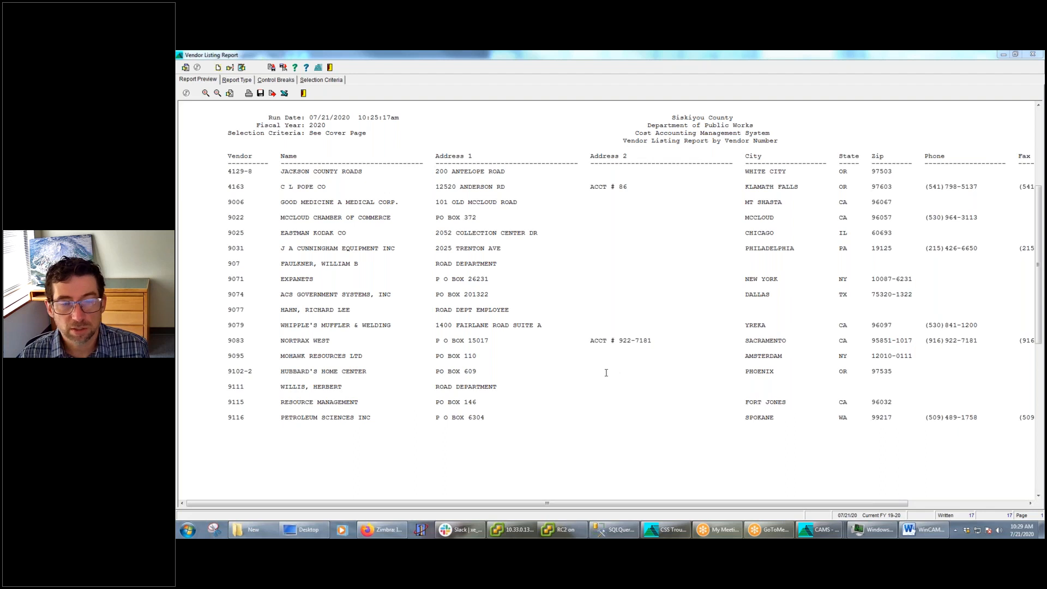
# Check the Vendor Listing Report's selection criteria, and return to the selection criteria of the Project Listing Report
pyautogui.click(332, 82)
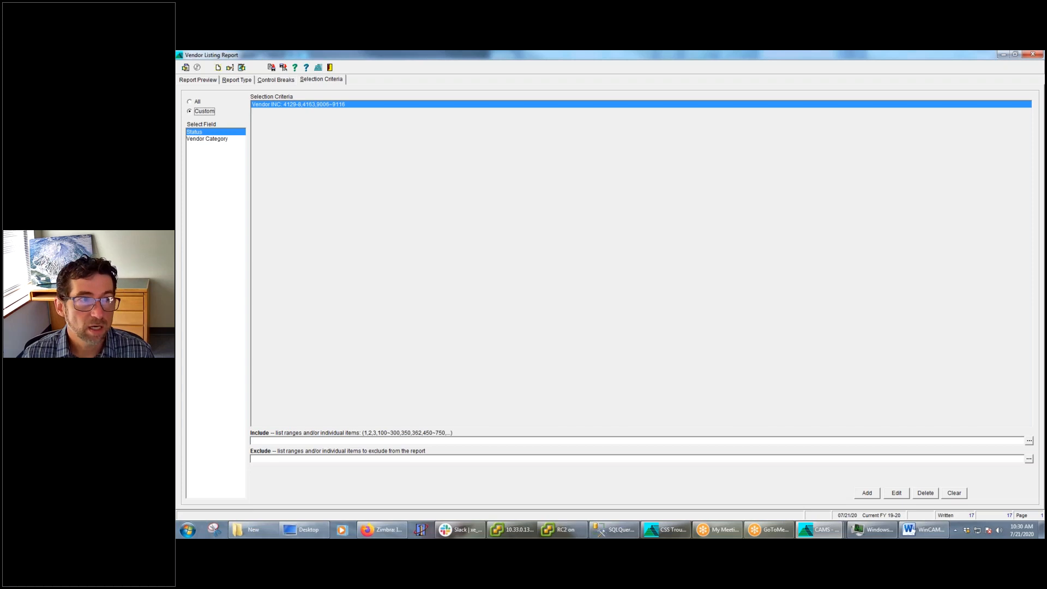
pyautogui.click(817, 529)
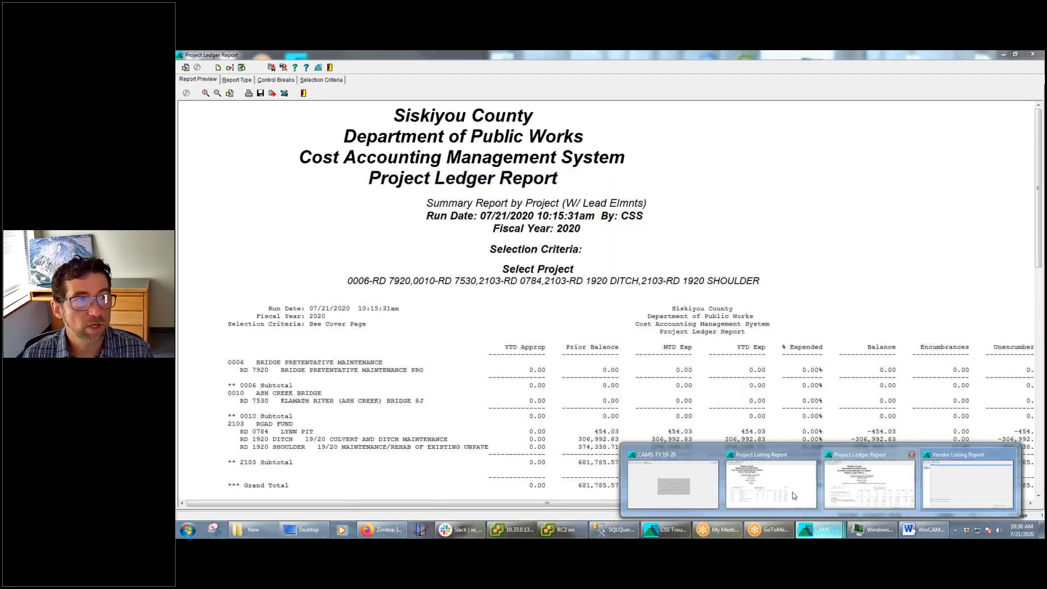
pyautogui.click(793, 492)
pyautogui.click(309, 79)
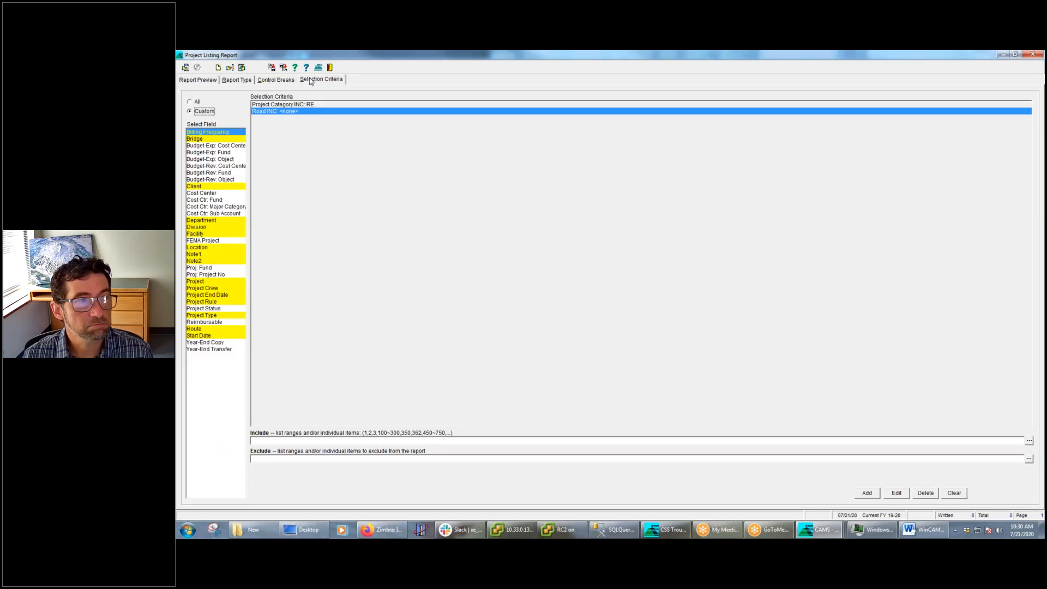
# Delete the Project Category criterion from the Project Listing Report and compare the criteria with the existing preview
pyautogui.click(280, 105)
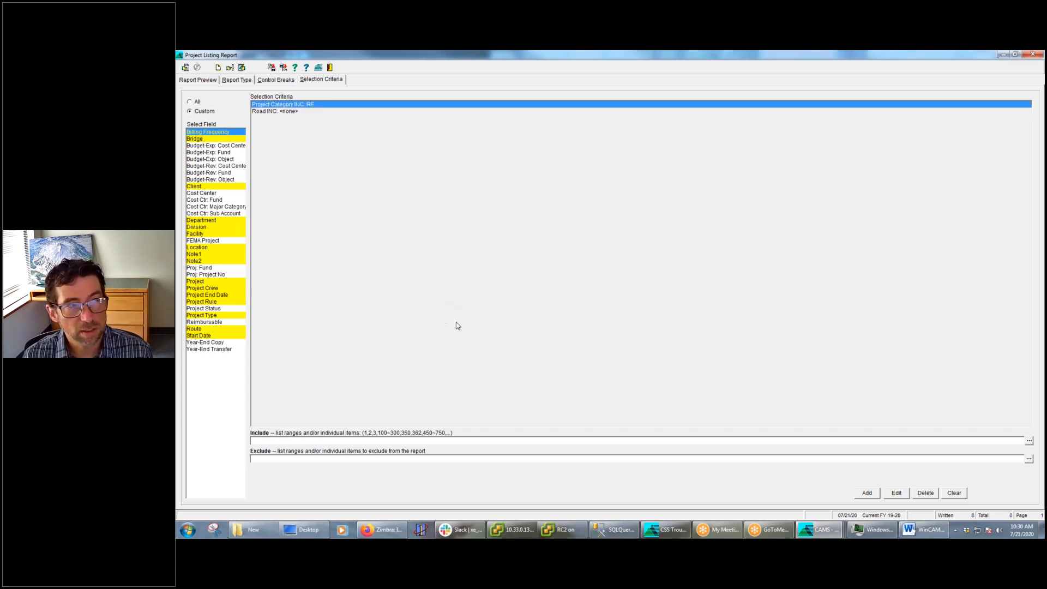
pyautogui.click(929, 495)
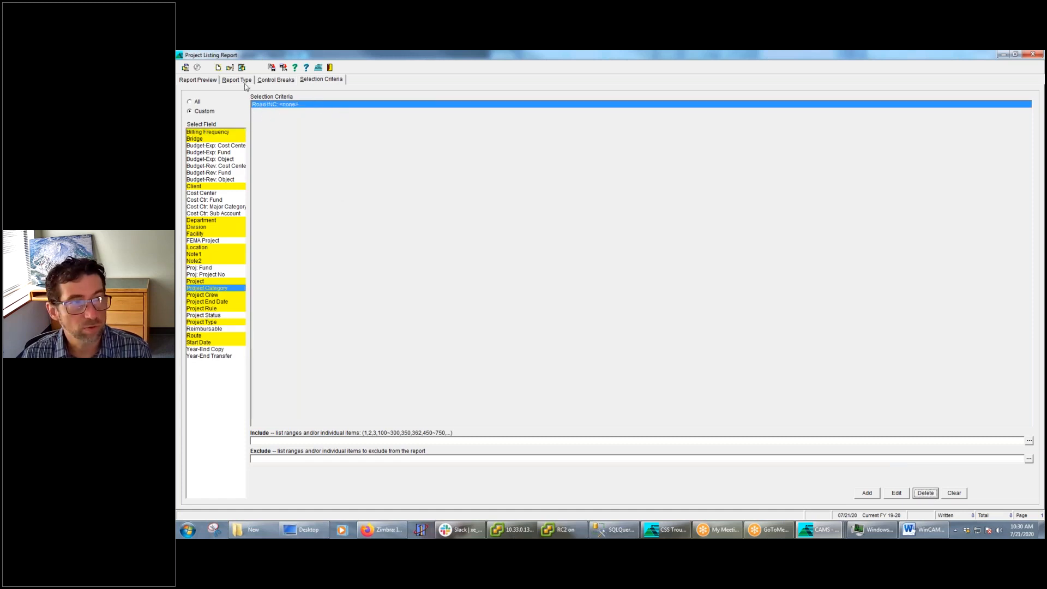
pyautogui.click(203, 79)
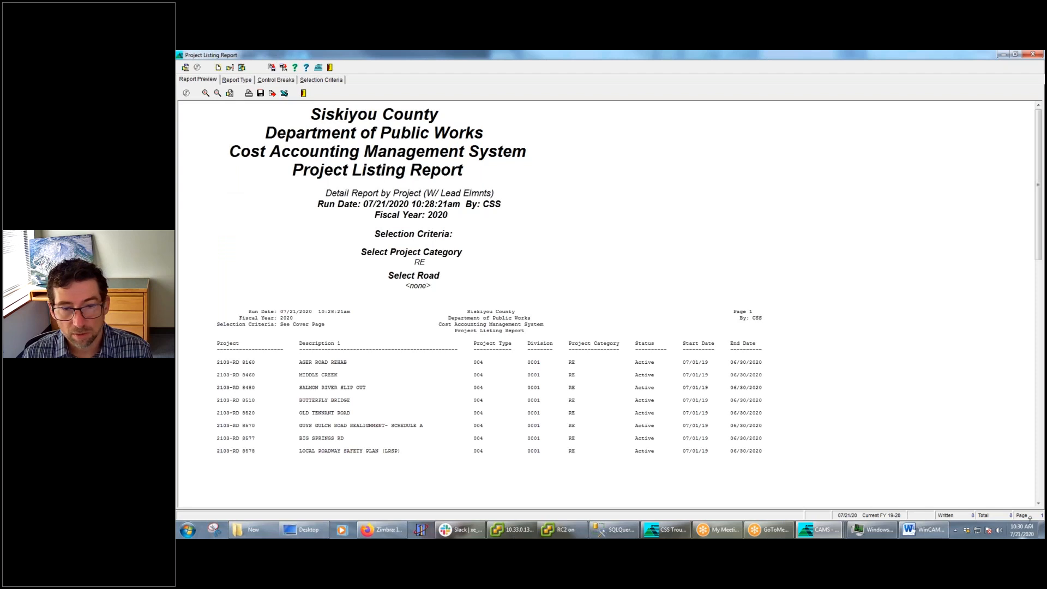
pyautogui.click(326, 80)
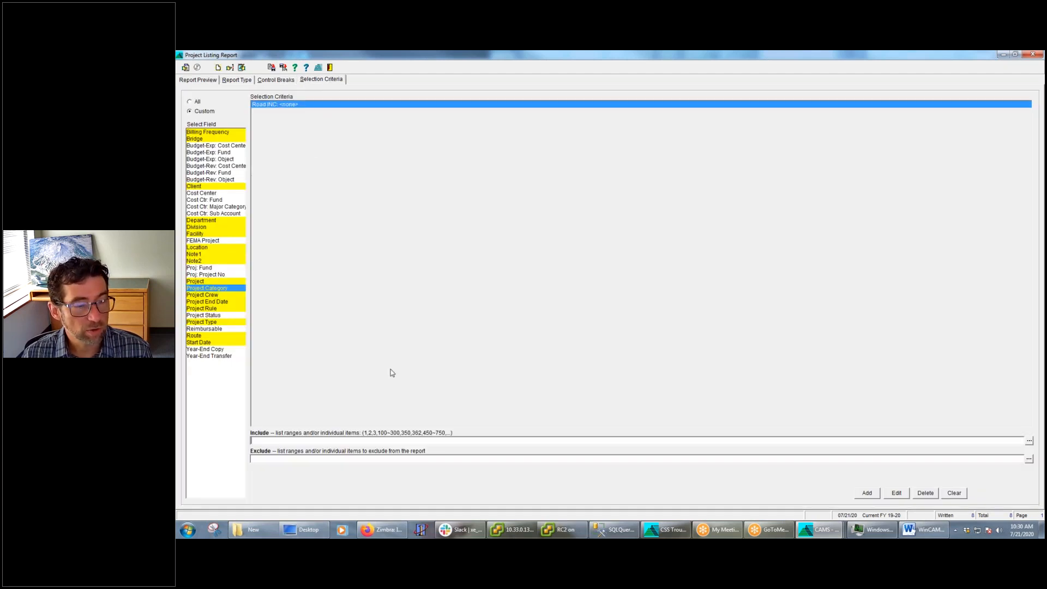
# Add a Project Category criterion that includes RE, and run the Project Listing Report with an enlarged preview
pyautogui.write('RE')
pyautogui.press('Return')
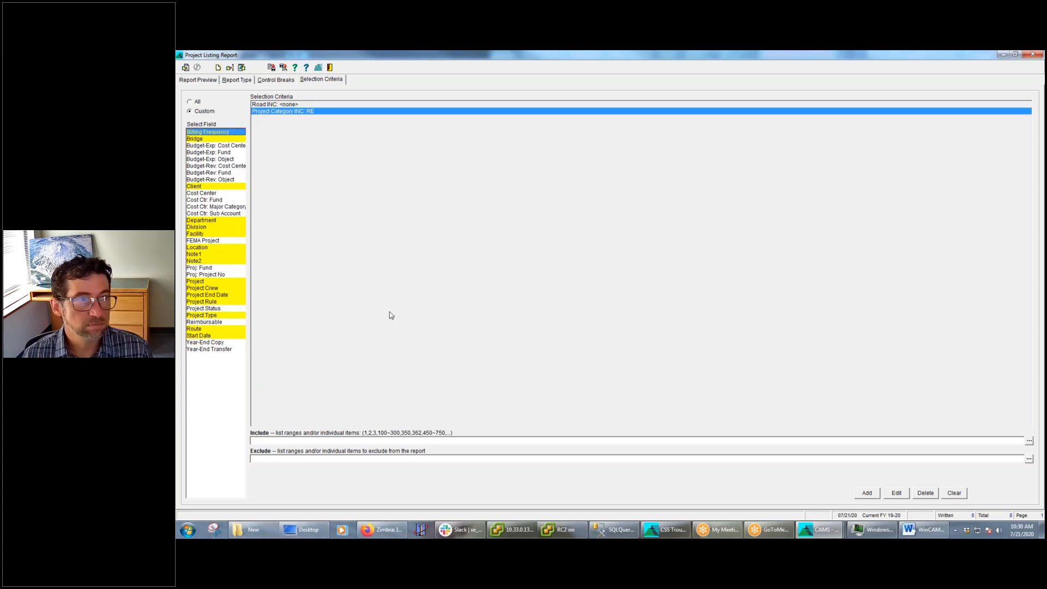
pyautogui.click(188, 69)
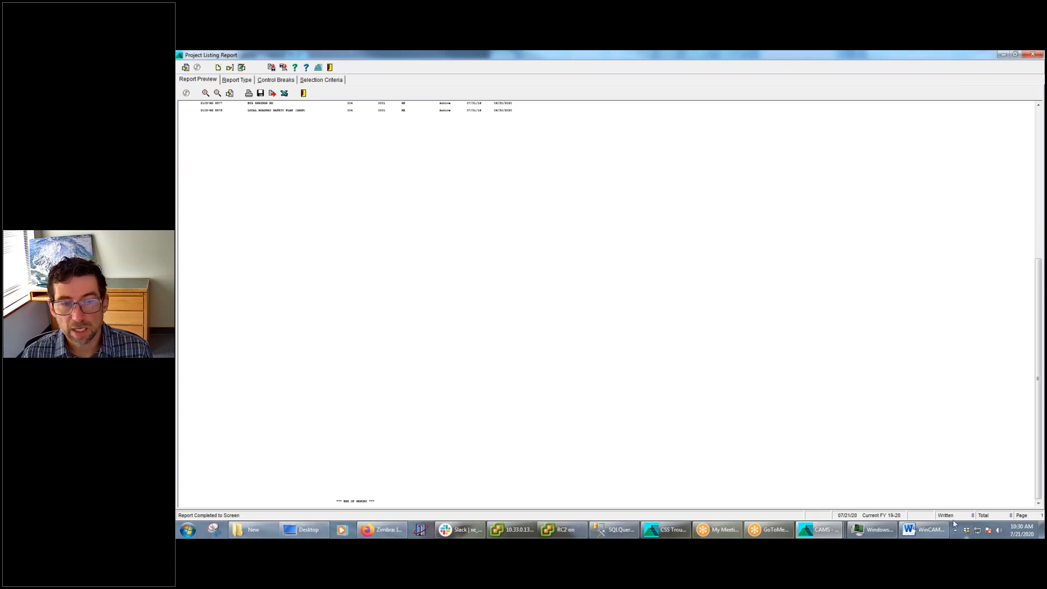
pyautogui.click(206, 93)
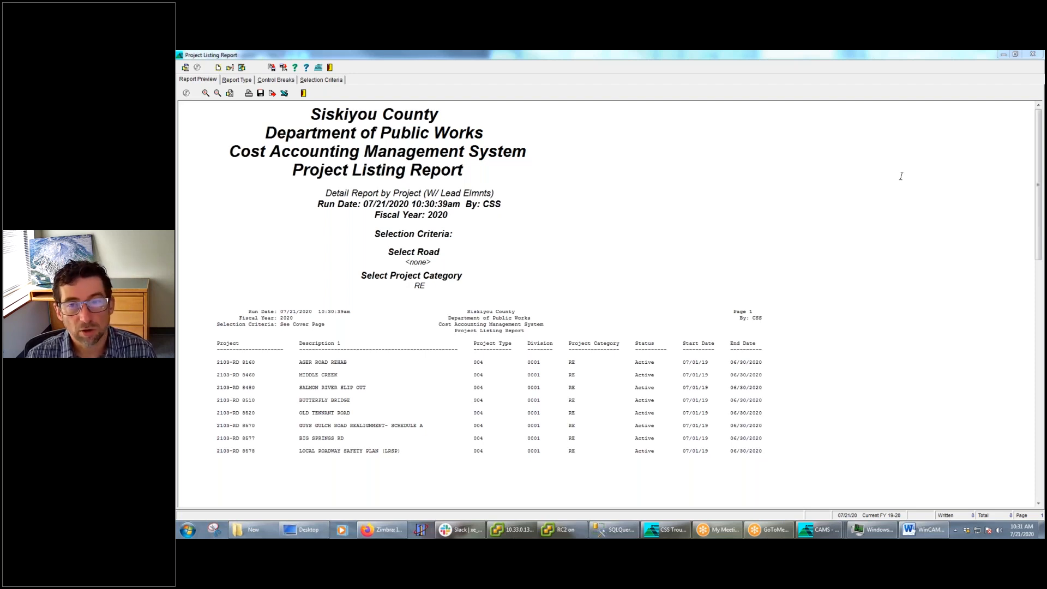
# Open the Road criterion for editing and expand group 0 in its include lookup of roads by key
pyautogui.click(327, 81)
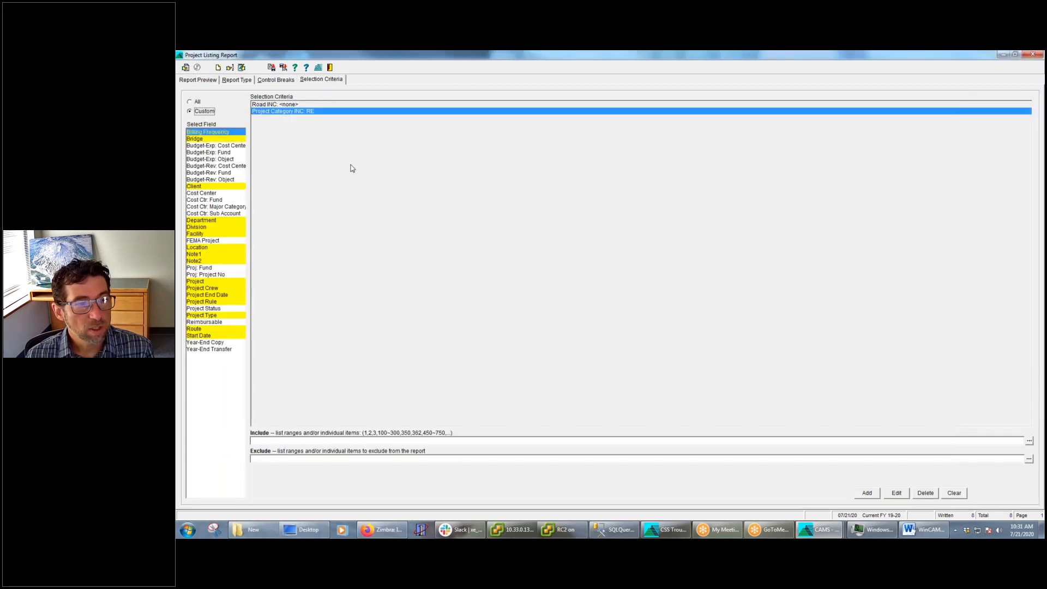
pyautogui.click(303, 443)
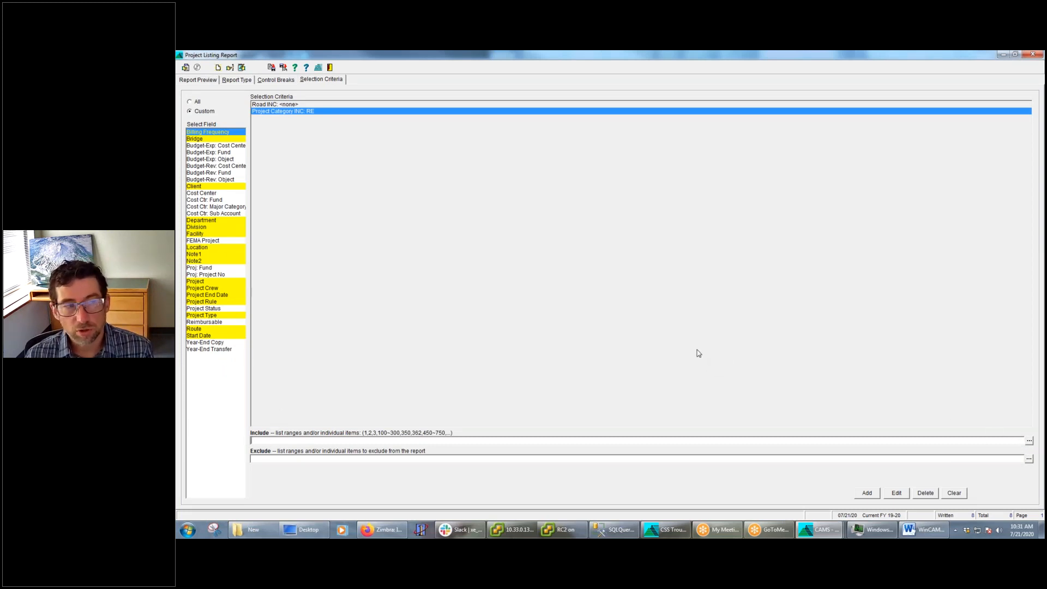
pyautogui.click(283, 105)
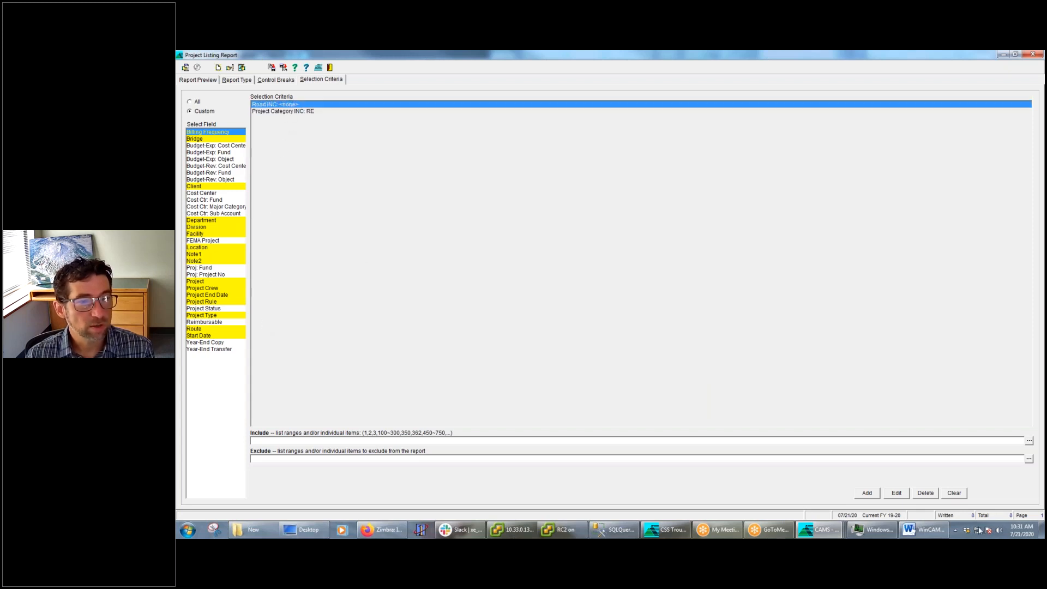
pyautogui.click(897, 493)
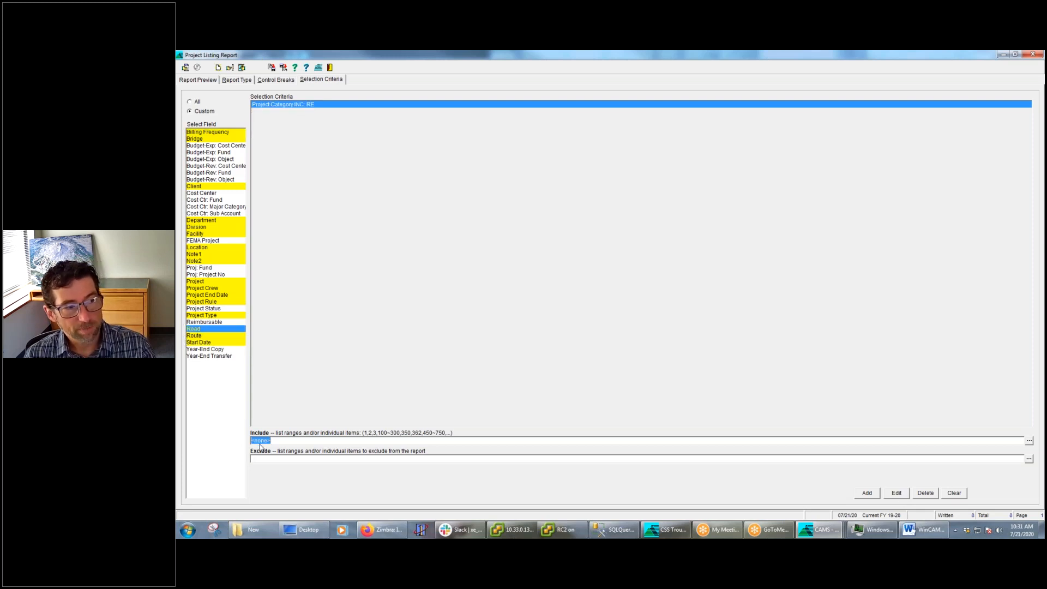
pyautogui.click(1030, 441)
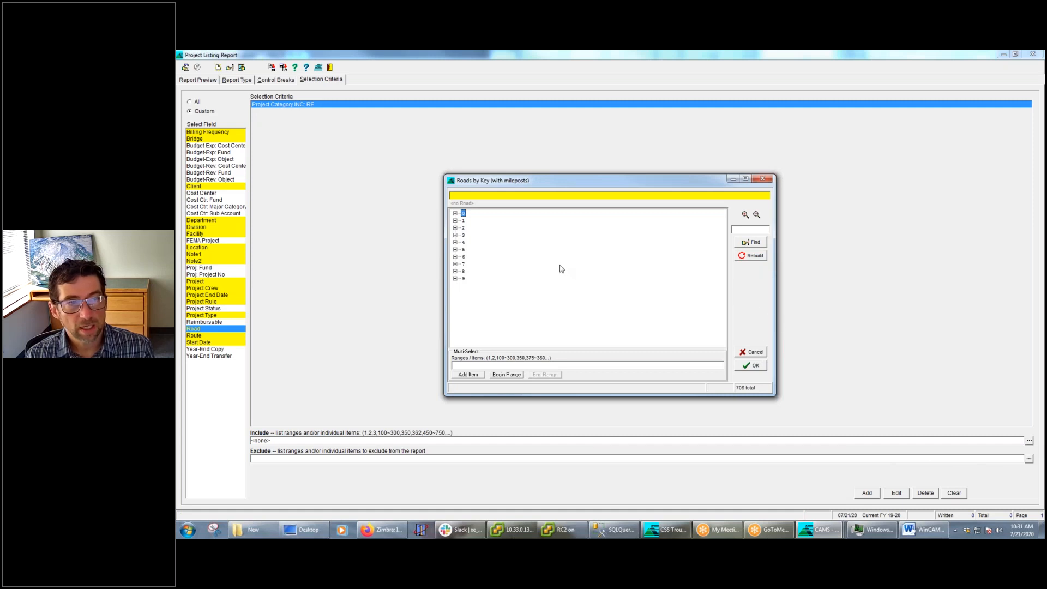
pyautogui.click(455, 213)
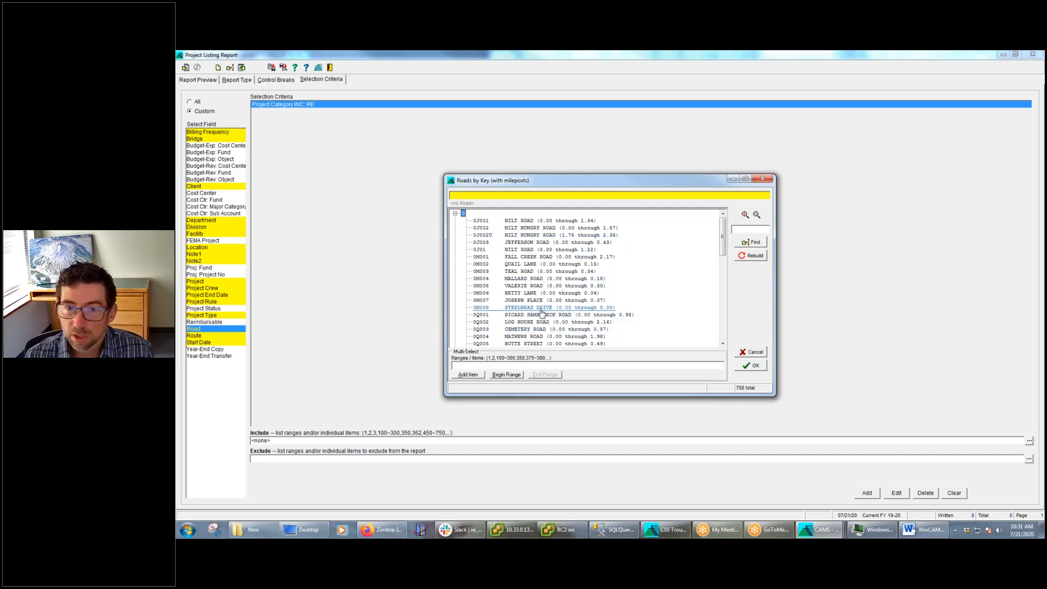
# Open the source program for roads from the lookup, view the Road Master record, and return to the Project Listing Report
pyautogui.rightClick(650, 282)
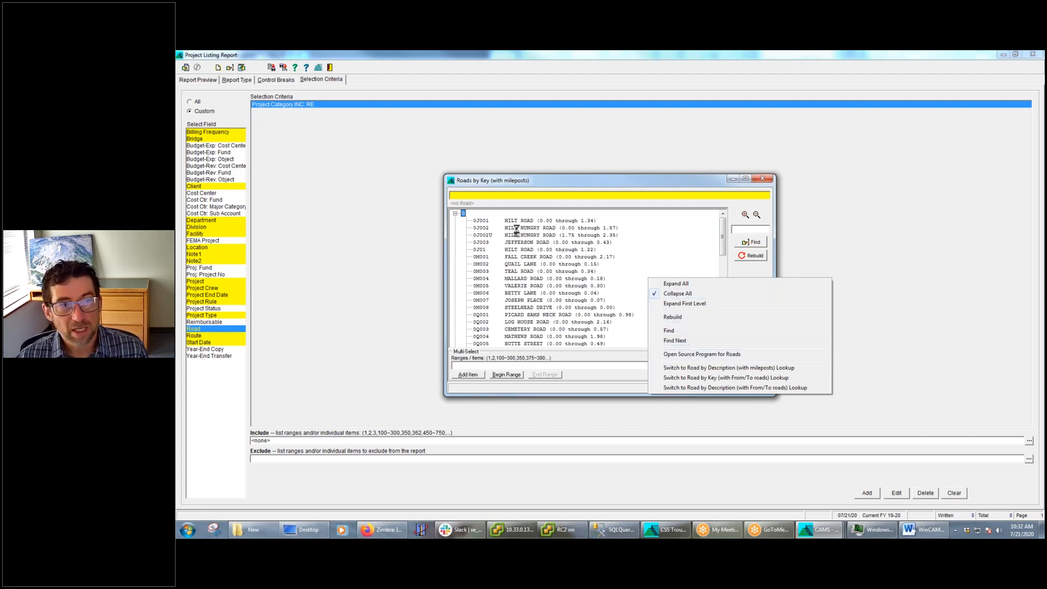
pyautogui.click(710, 355)
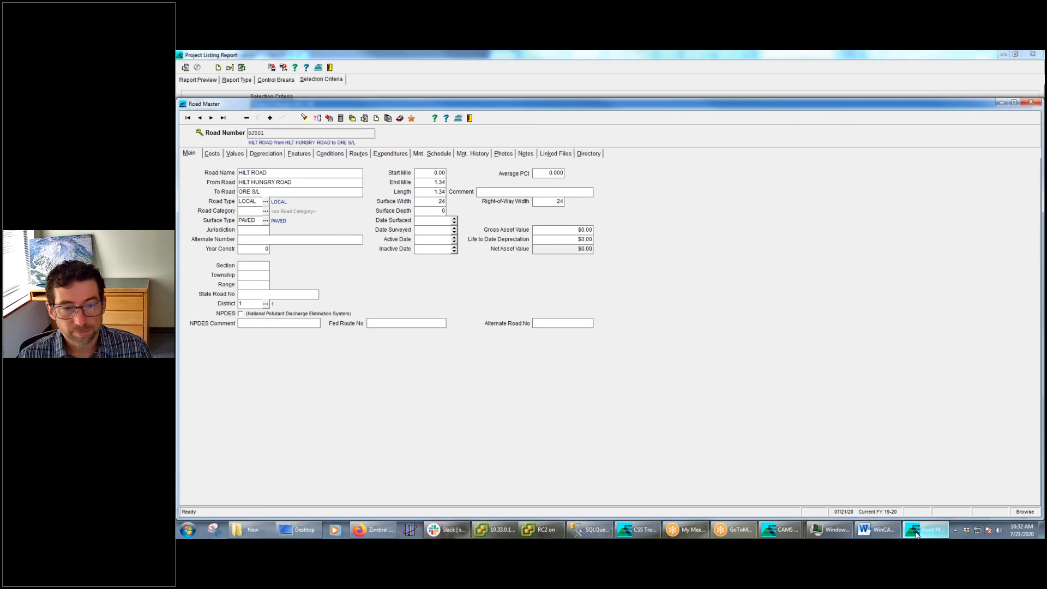
pyautogui.moveTo(800, 531)
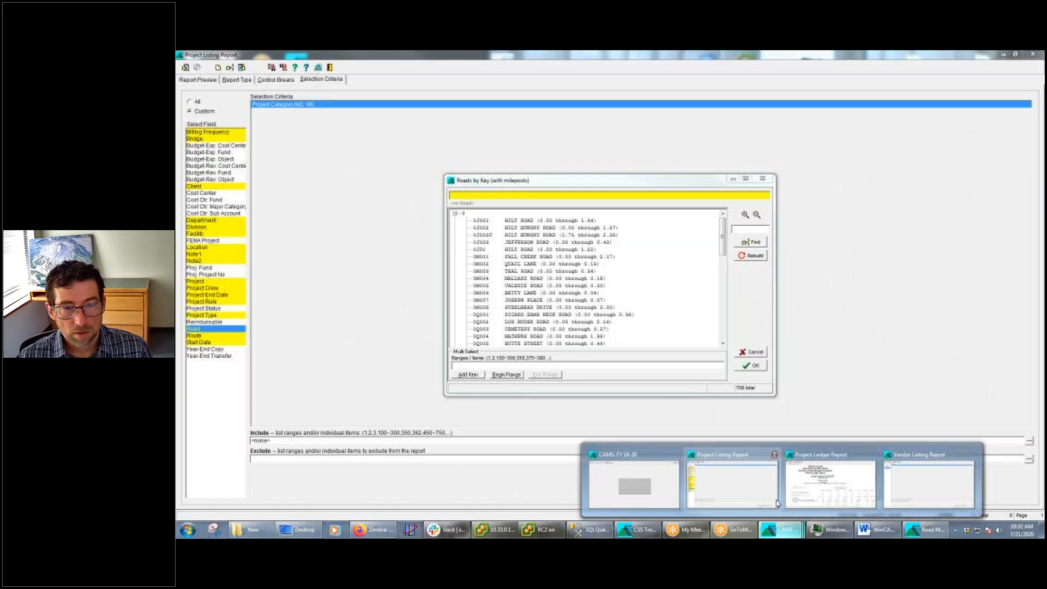
pyautogui.click(779, 503)
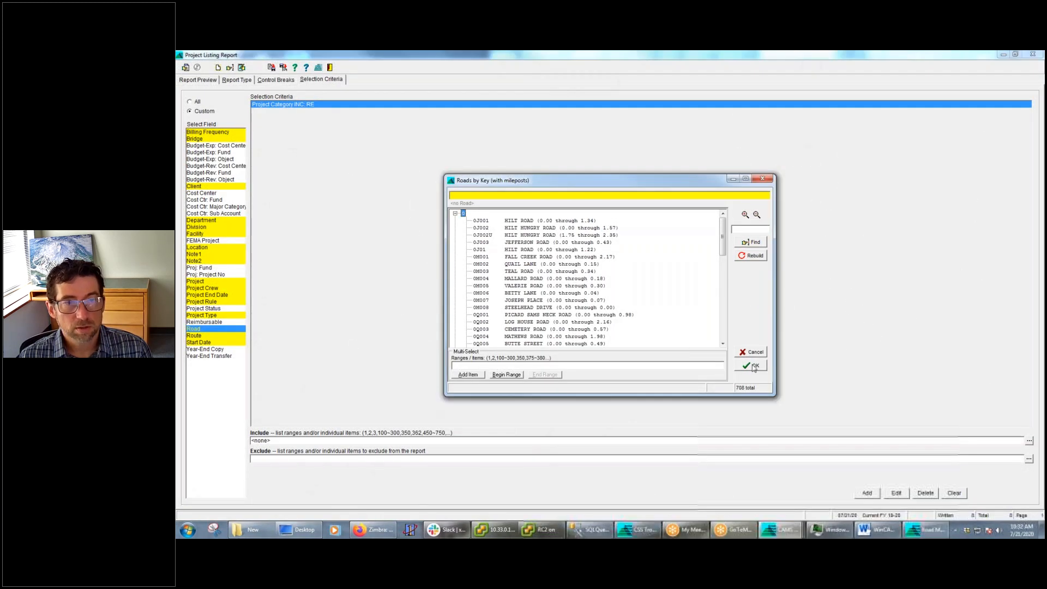
# Switch the road lookup to Road by Description (with From/To roads), view the roads under A, and close the lookup
pyautogui.rightClick(651, 277)
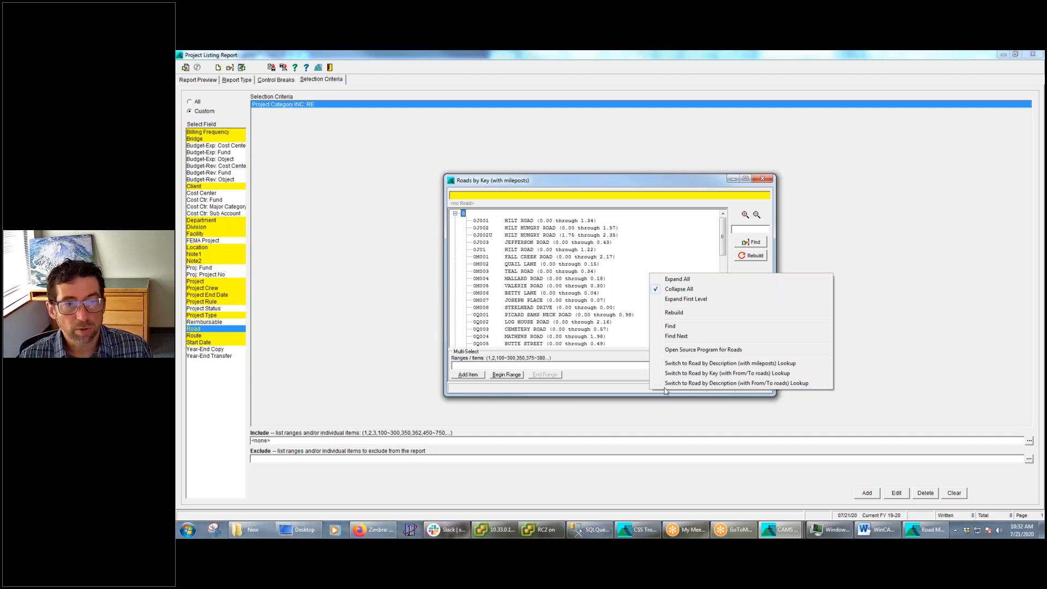
pyautogui.click(728, 384)
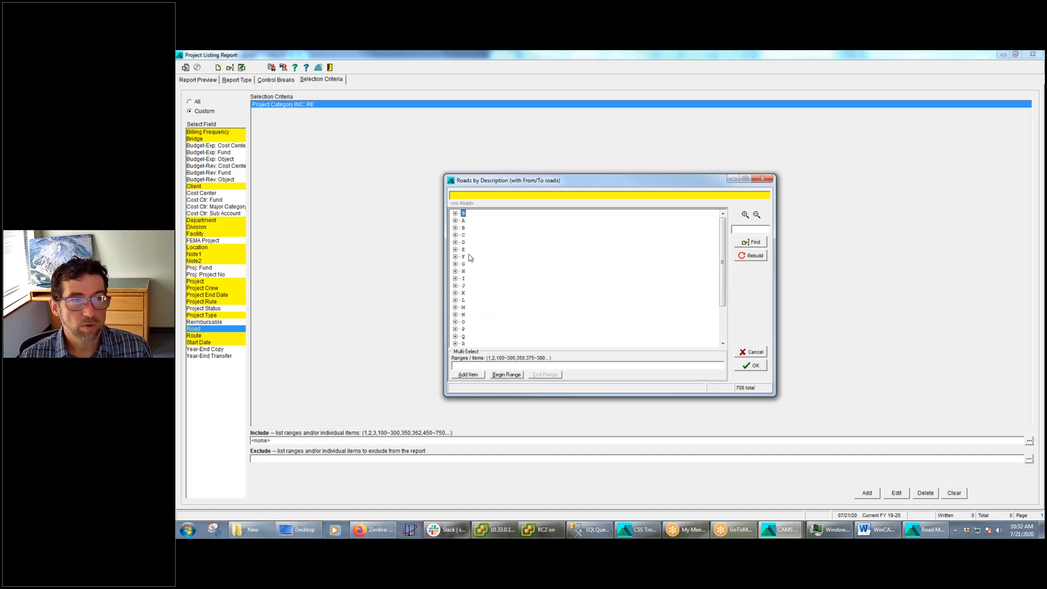
pyautogui.click(455, 220)
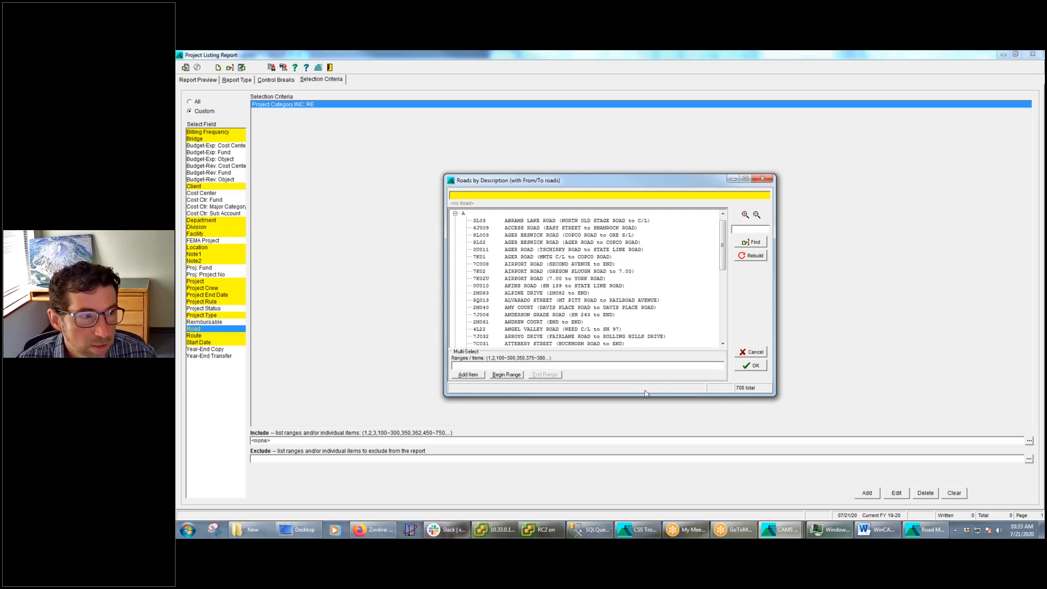
pyautogui.click(765, 181)
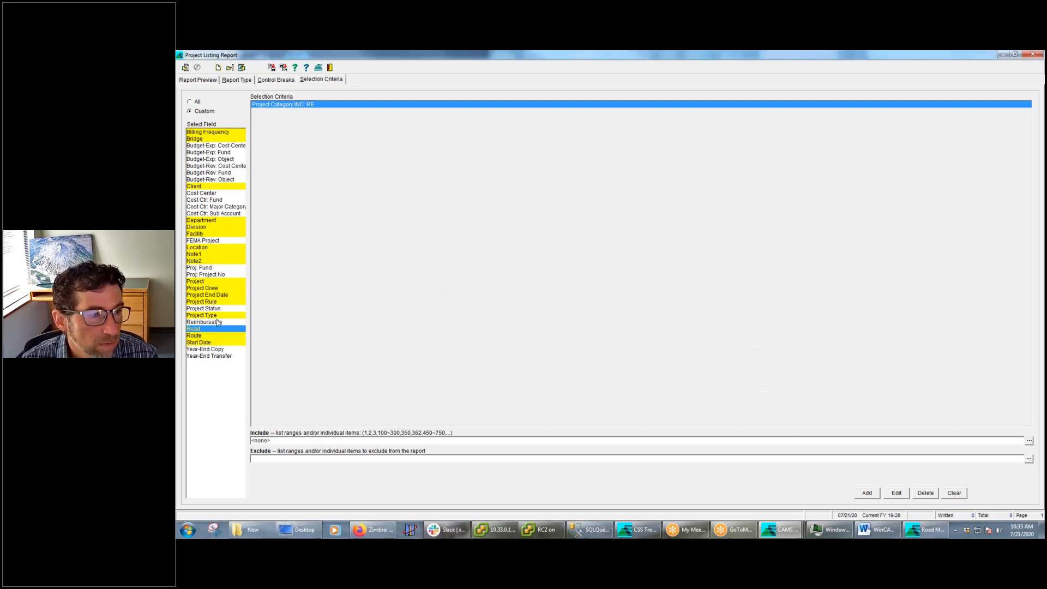
# Select the Project field, open its include lookup, and expand and collapse the projects under 0006 and 0010
pyautogui.click(207, 282)
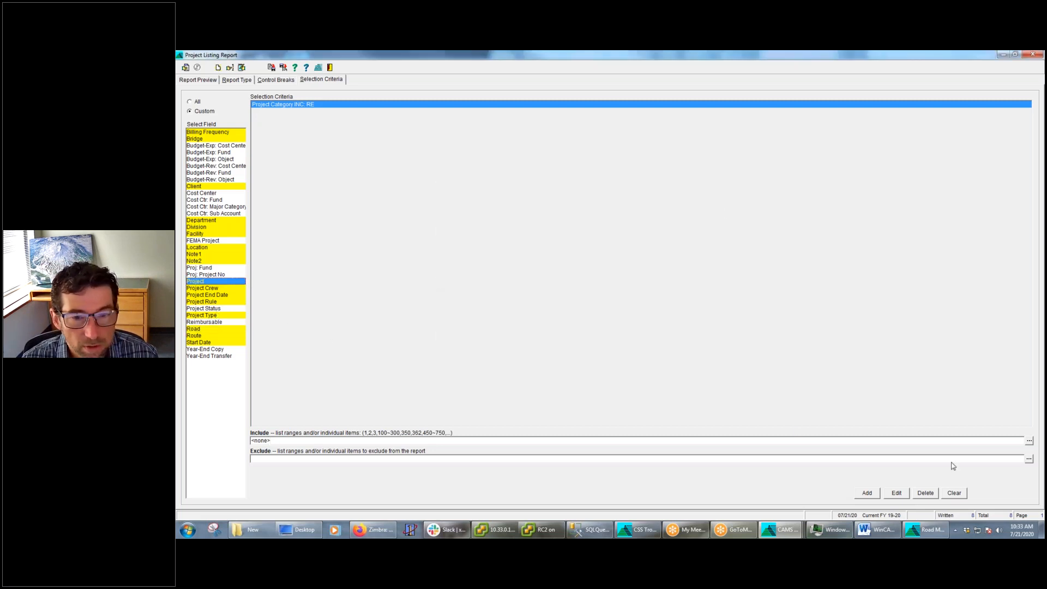
pyautogui.click(1029, 441)
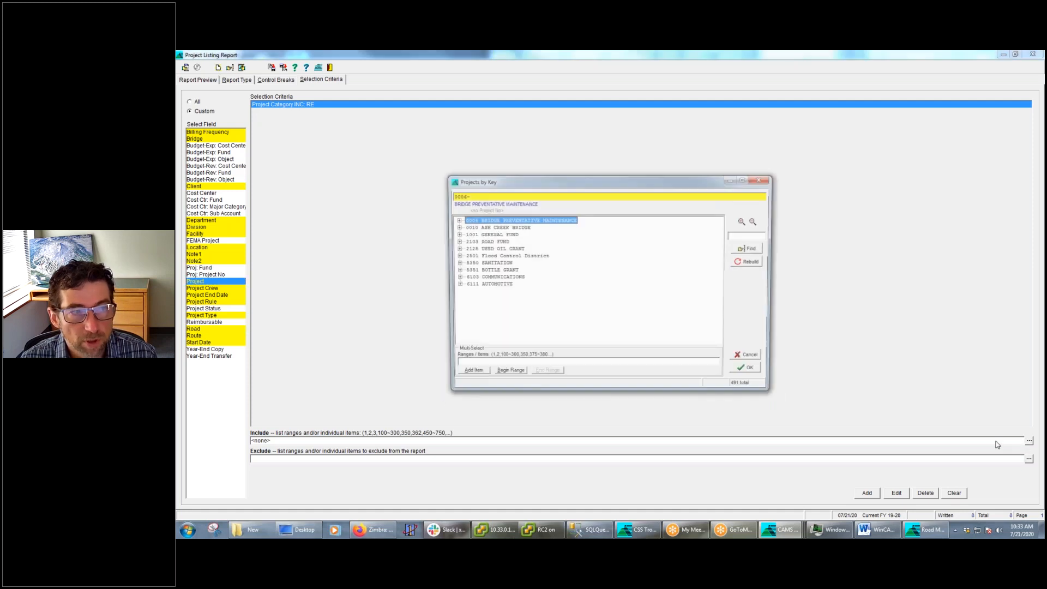
pyautogui.click(455, 220)
pyautogui.click(455, 241)
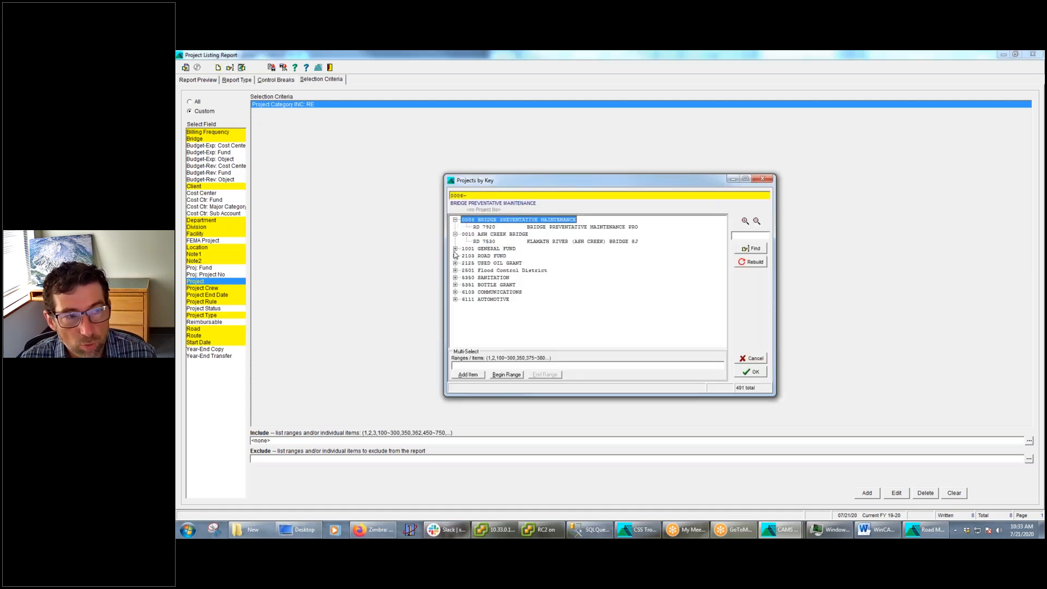
pyautogui.click(455, 219)
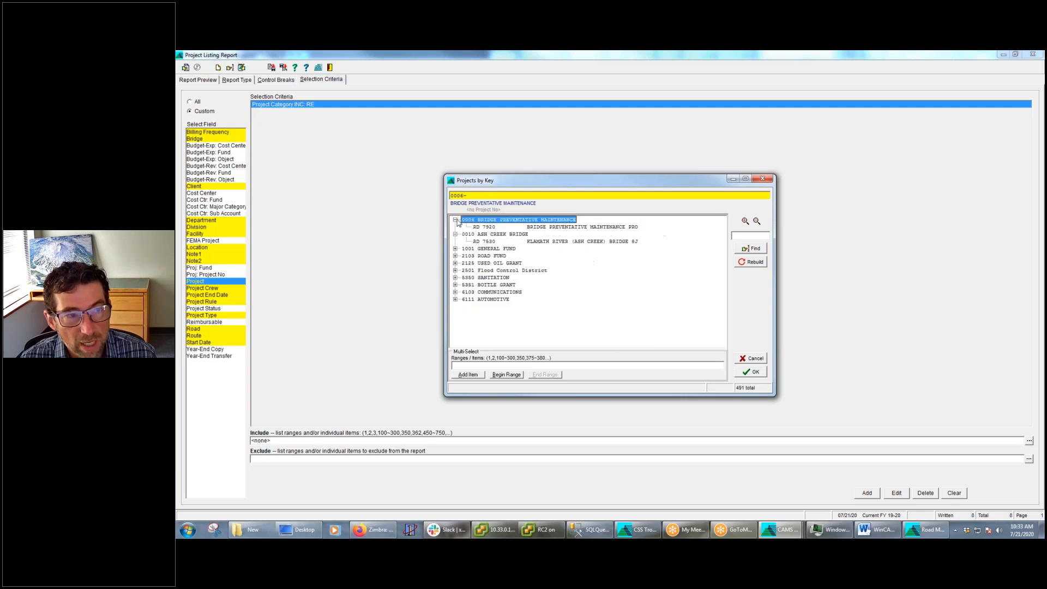
pyautogui.click(455, 220)
pyautogui.click(455, 227)
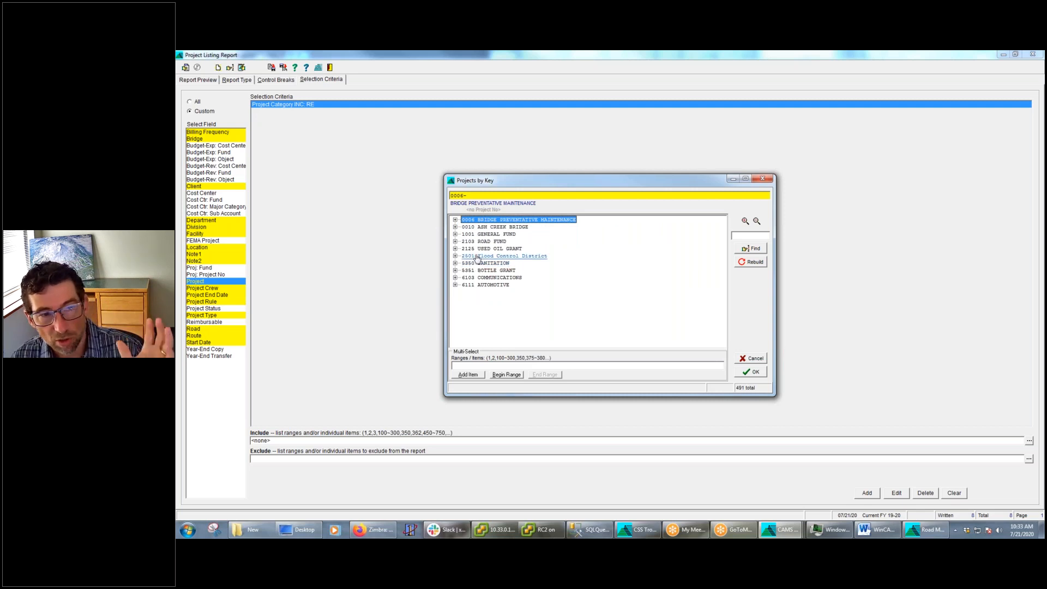
# Switch the project lookup to Projects by Category, view the CD (Other County Department Projects) entries, and close the lookup
pyautogui.rightClick(597, 290)
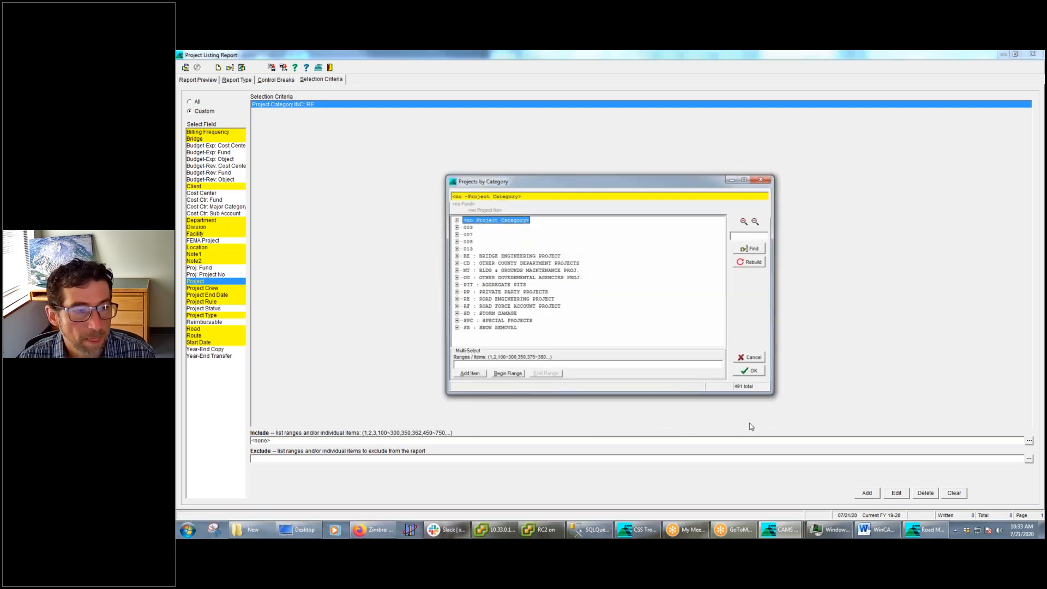
pyautogui.click(456, 220)
pyautogui.click(455, 221)
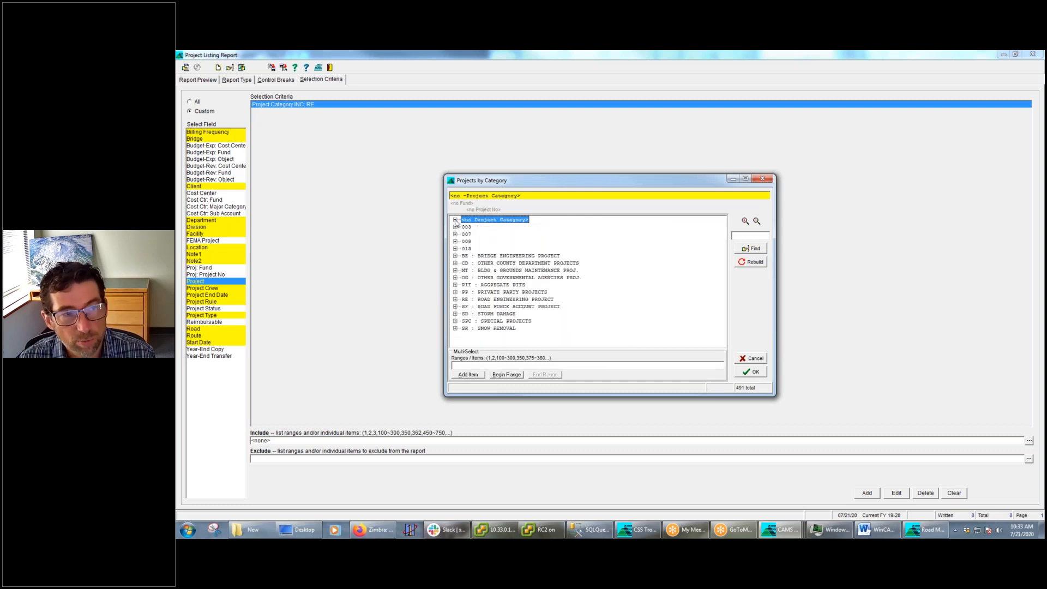
pyautogui.click(455, 263)
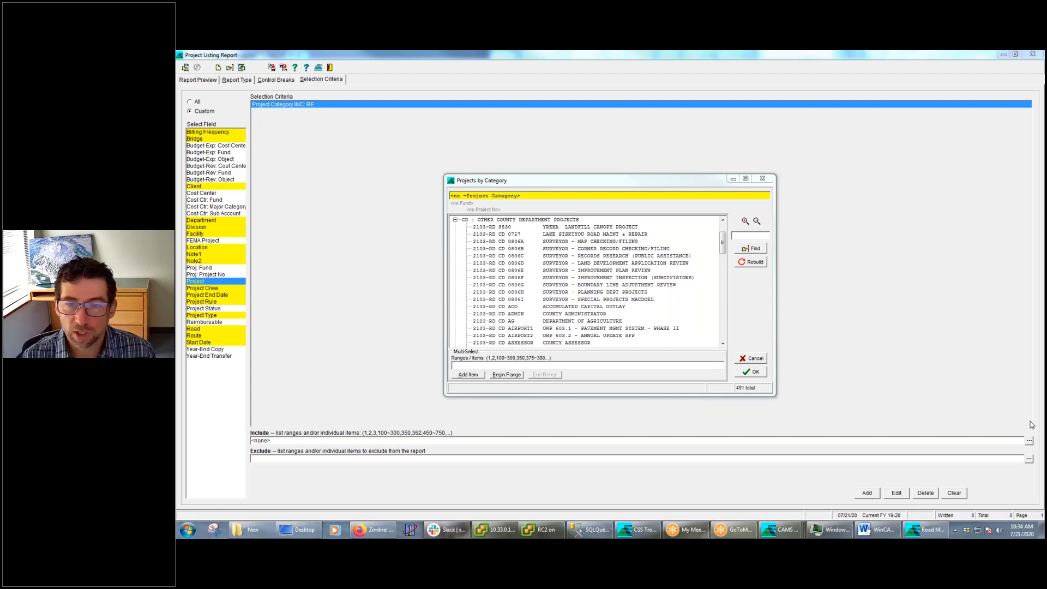
pyautogui.click(762, 178)
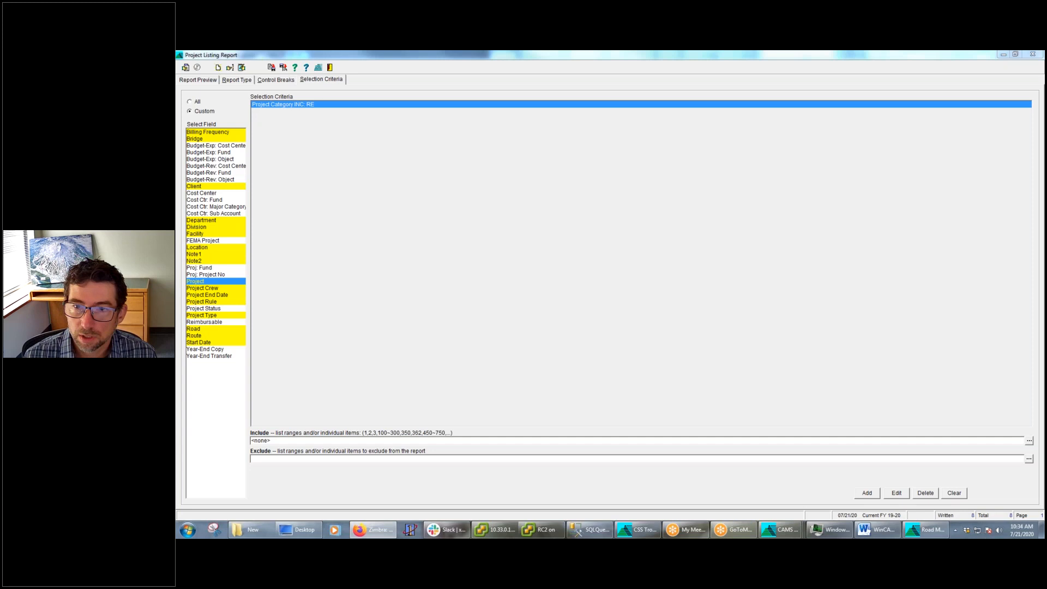
# Switch to the Word document with the webinar outline and review its report topics
pyautogui.click(887, 531)
pyautogui.moveTo(1044, 136); pyautogui.dragTo(610, 127)
pyautogui.click(859, 126)
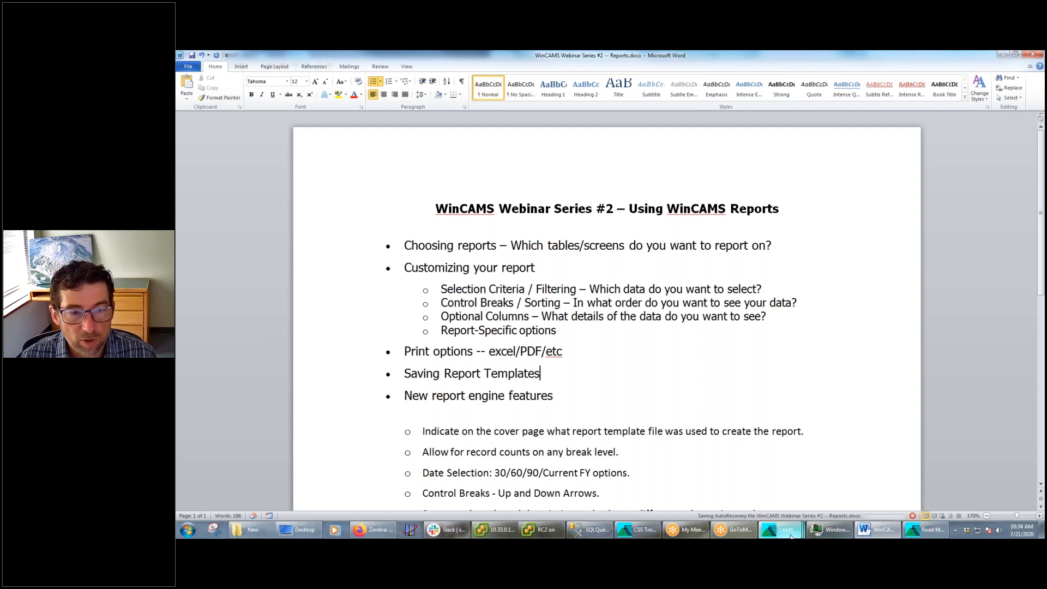
# Return to the Project Listing Report, try running it with Project including <none>, and reopen its selection criteria
pyautogui.moveTo(781, 531)
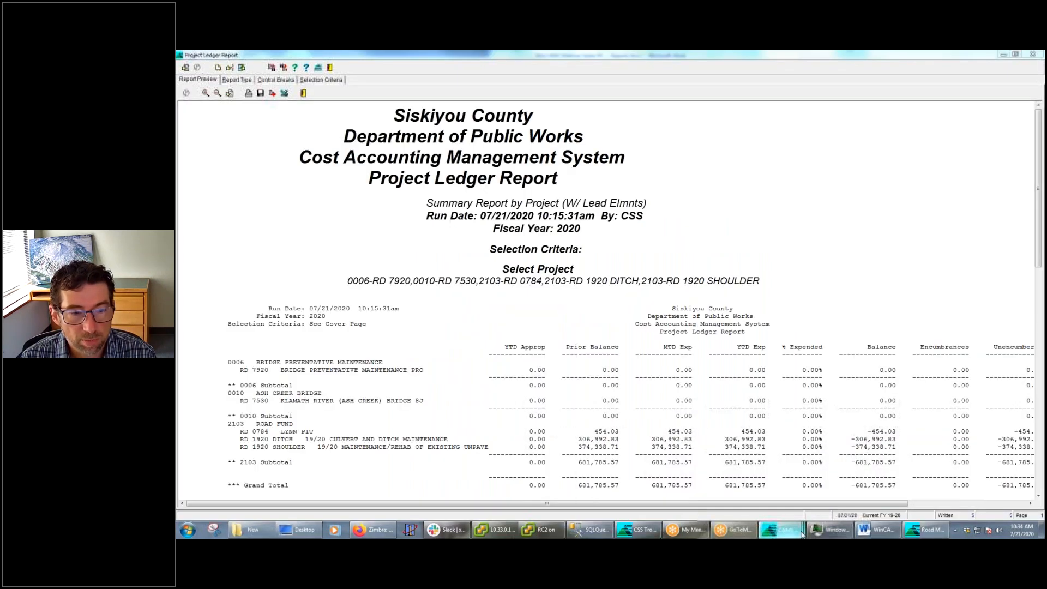
pyautogui.click(732, 484)
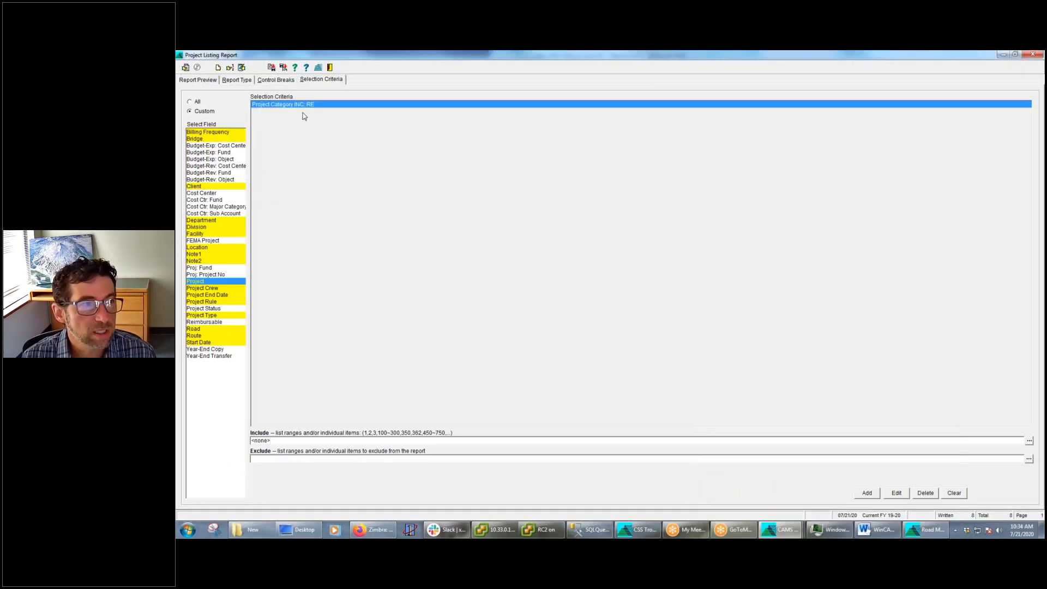
pyautogui.click(185, 67)
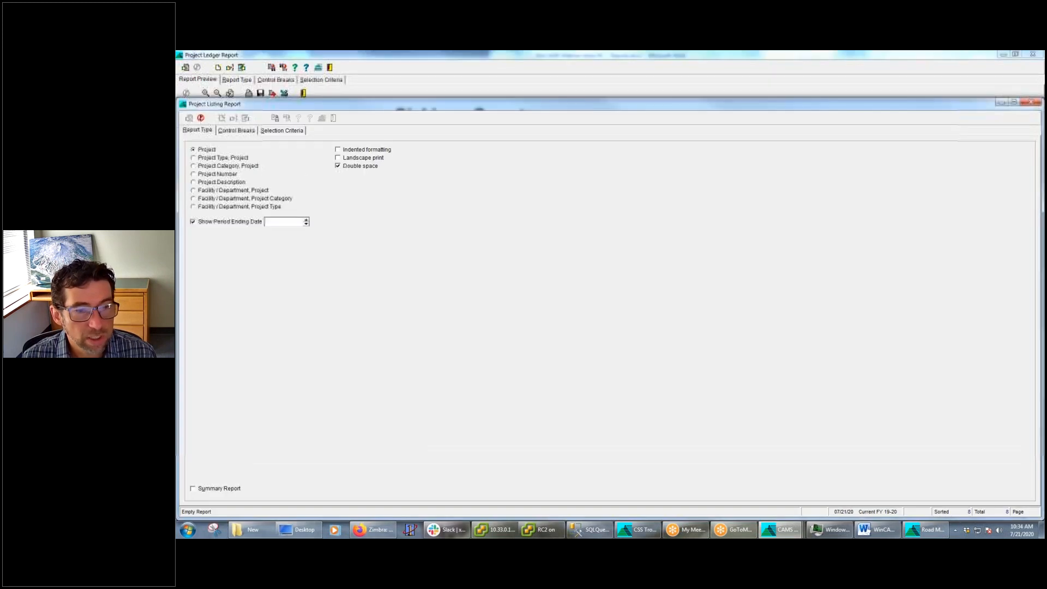
pyautogui.click(636, 324)
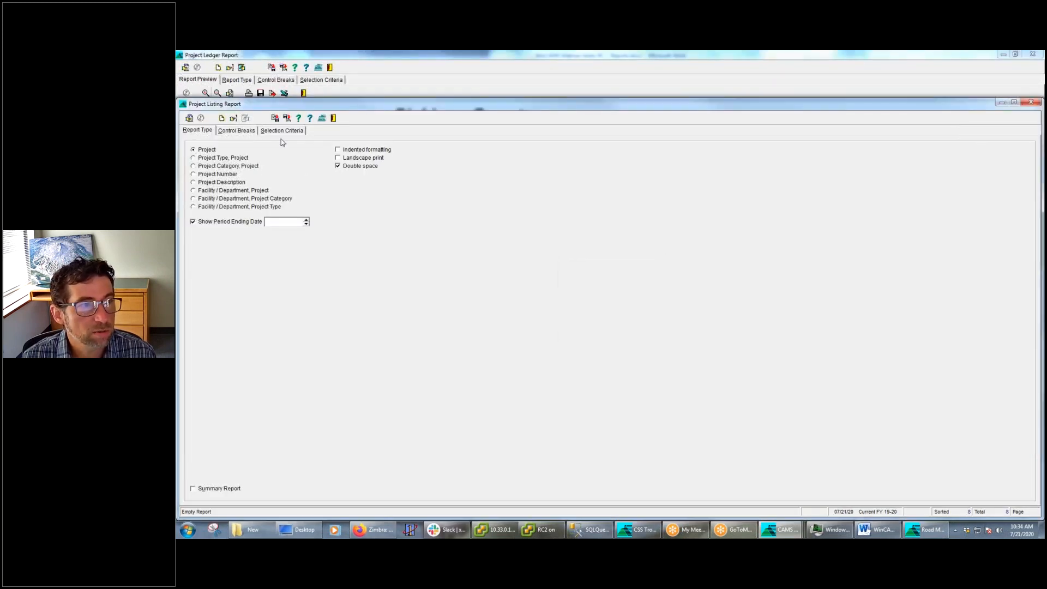
pyautogui.click(283, 130)
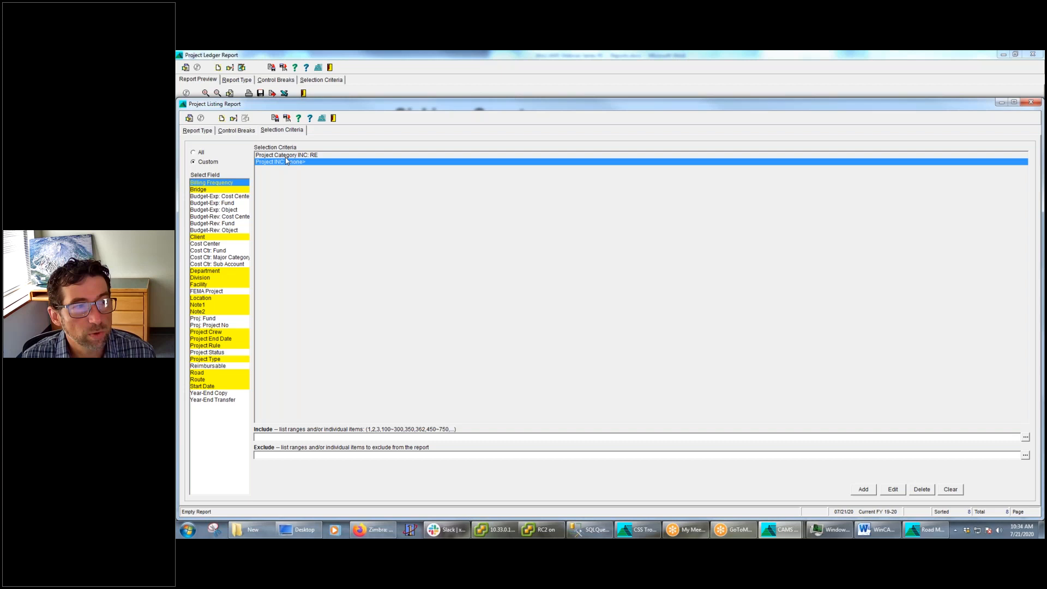
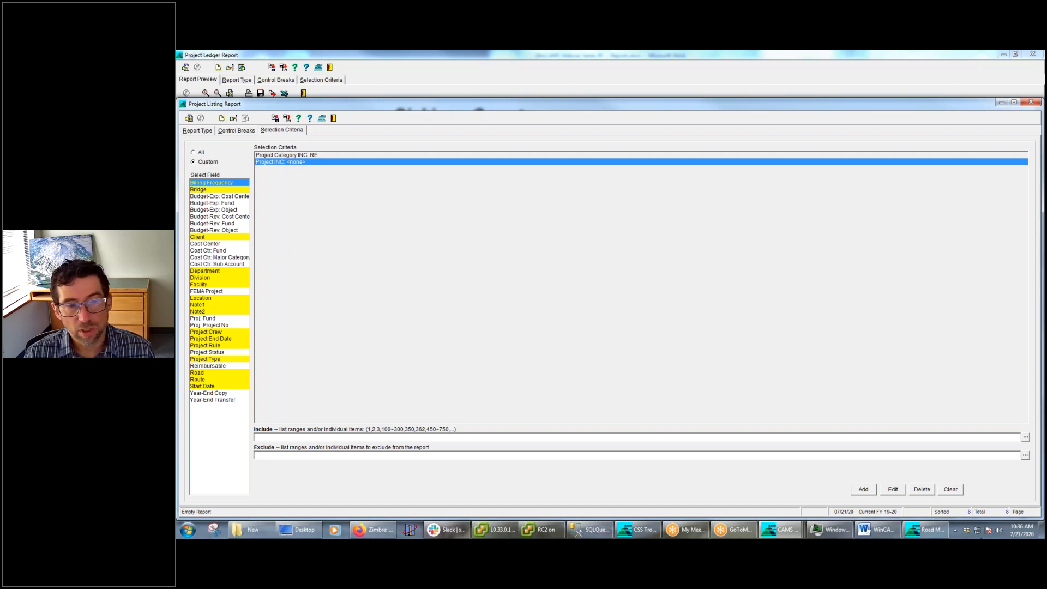
# Delete the Project <none> criterion, run the Project Listing Report with only Project Category RE, and enlarge the preview
pyautogui.click(923, 490)
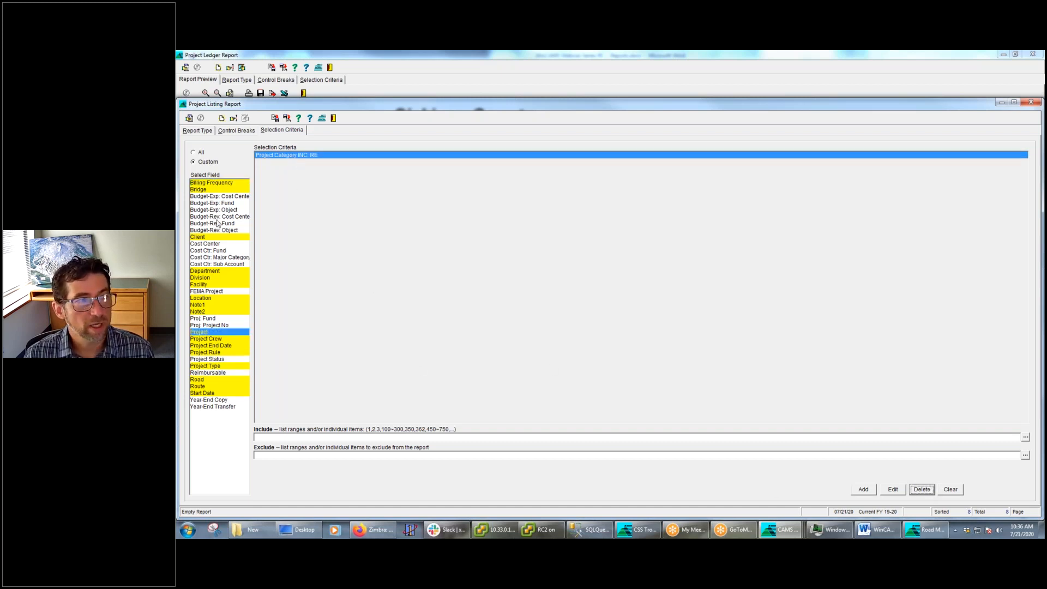
pyautogui.click(189, 118)
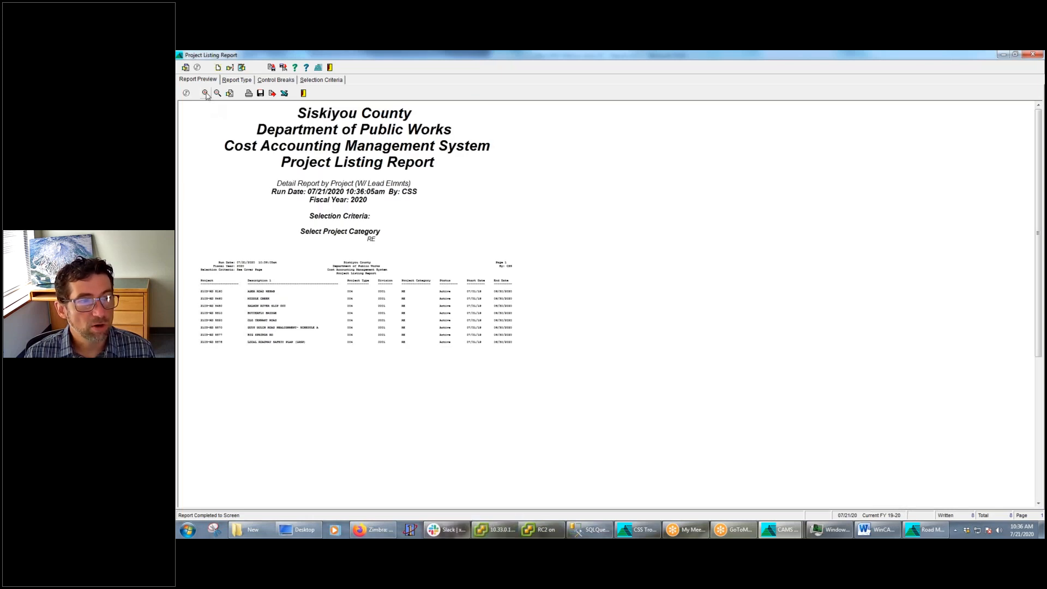
pyautogui.click(206, 93)
pyautogui.click(206, 93)
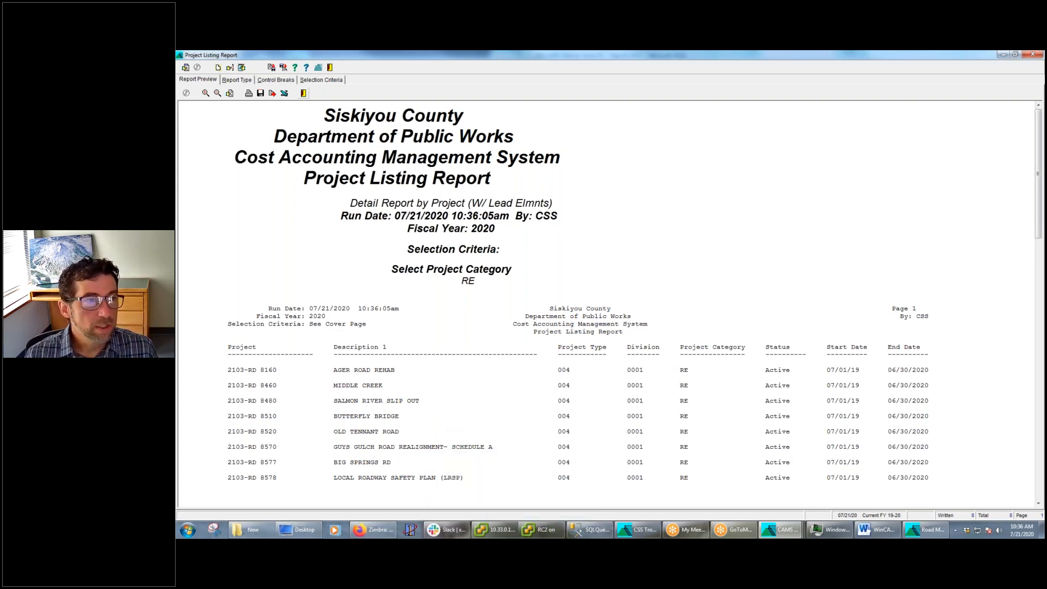
# Check the webinar outline in the Word document, then minimize it to return to the Project Listing Report
pyautogui.click(877, 529)
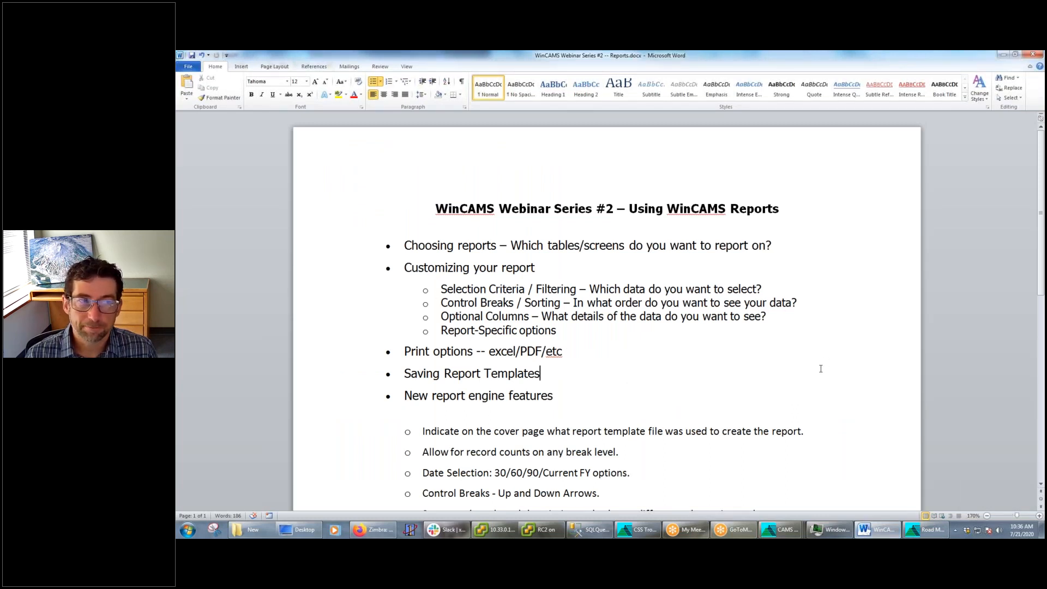
pyautogui.click(1004, 55)
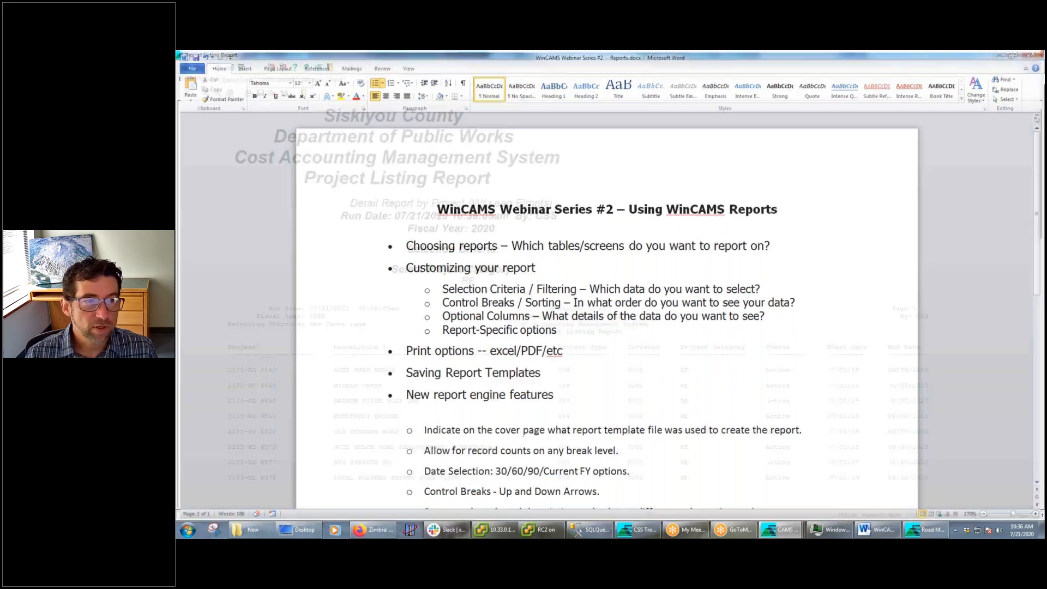
# Edit the Project Category criterion, adding SD, MT, OG and SR from the category lookup to the included RE
pyautogui.click(326, 81)
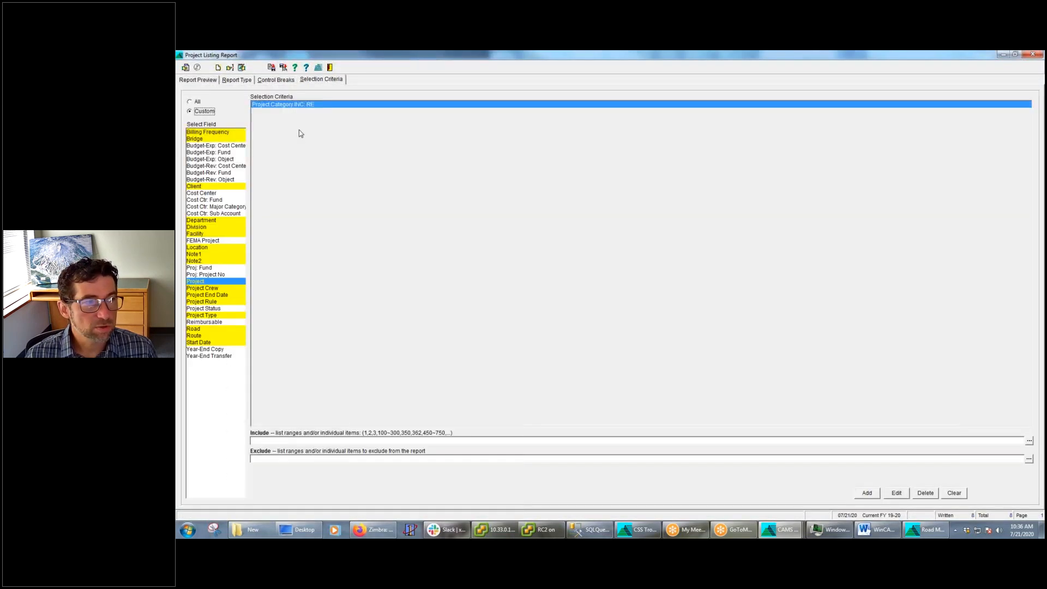
pyautogui.click(897, 492)
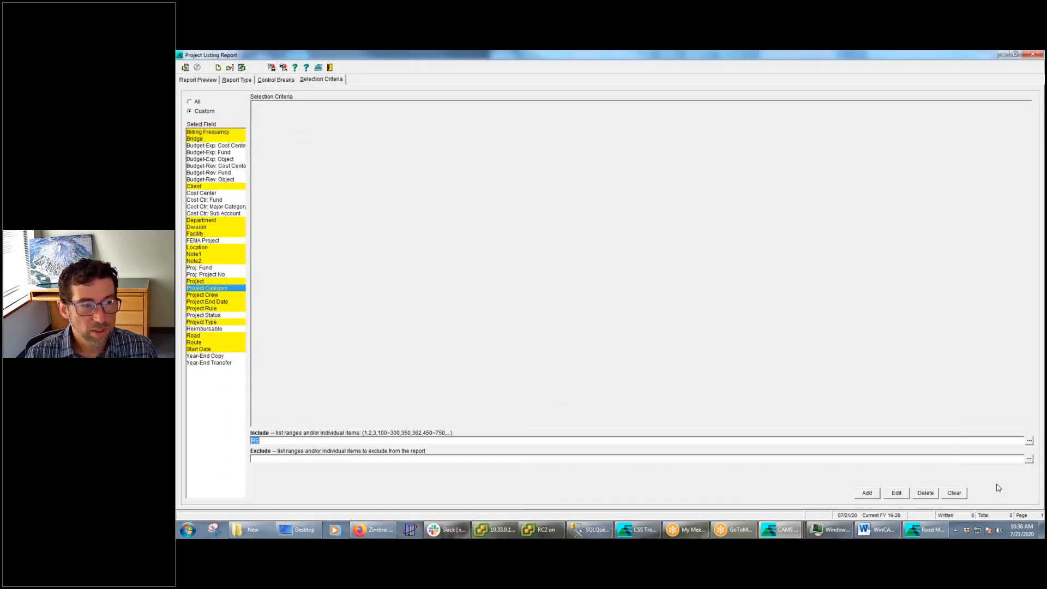
pyautogui.click(1029, 442)
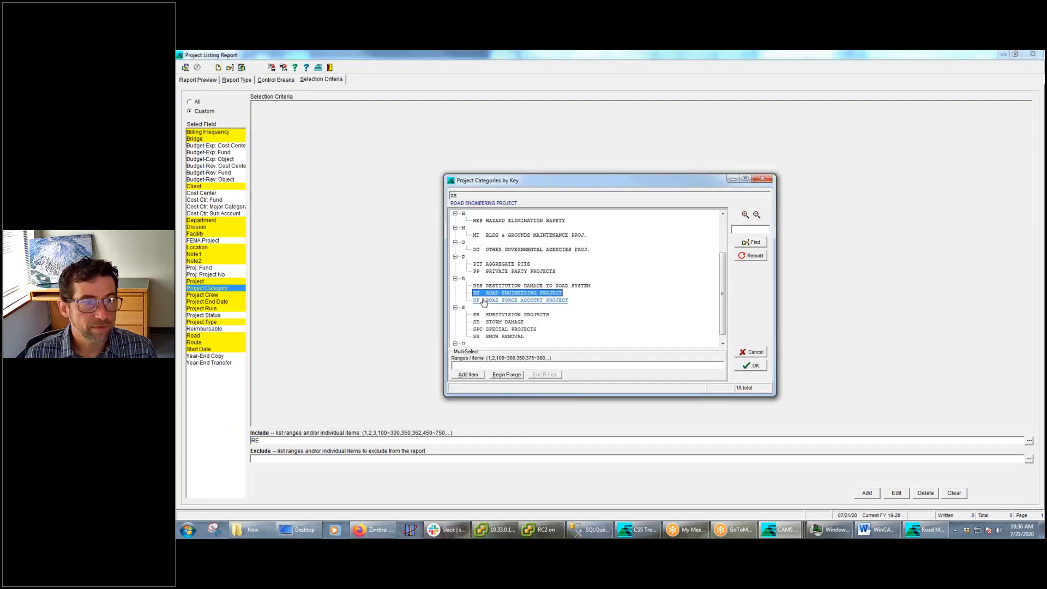
pyautogui.click(505, 326)
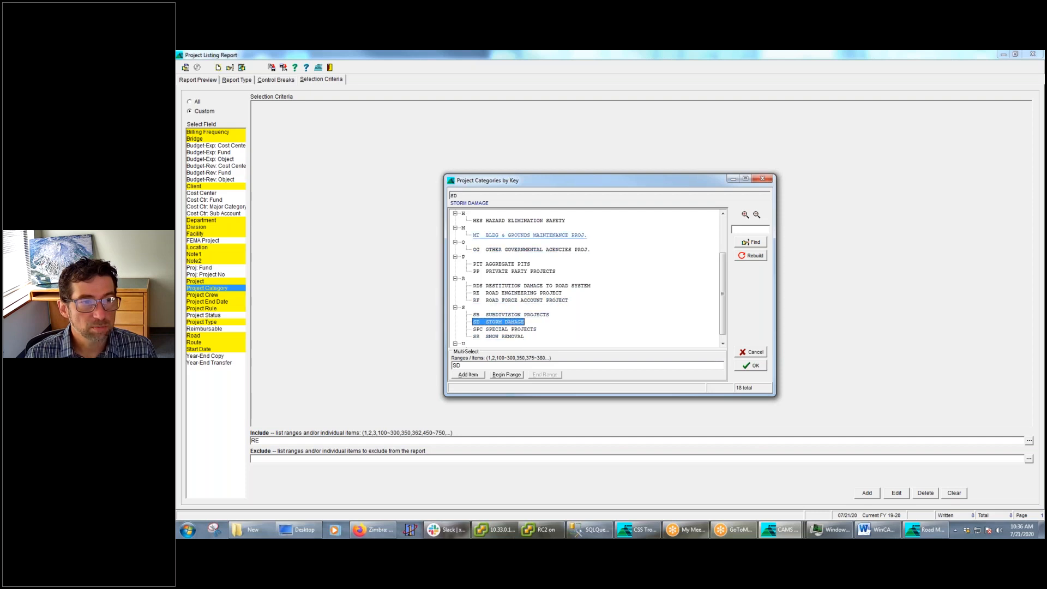
pyautogui.click(525, 235)
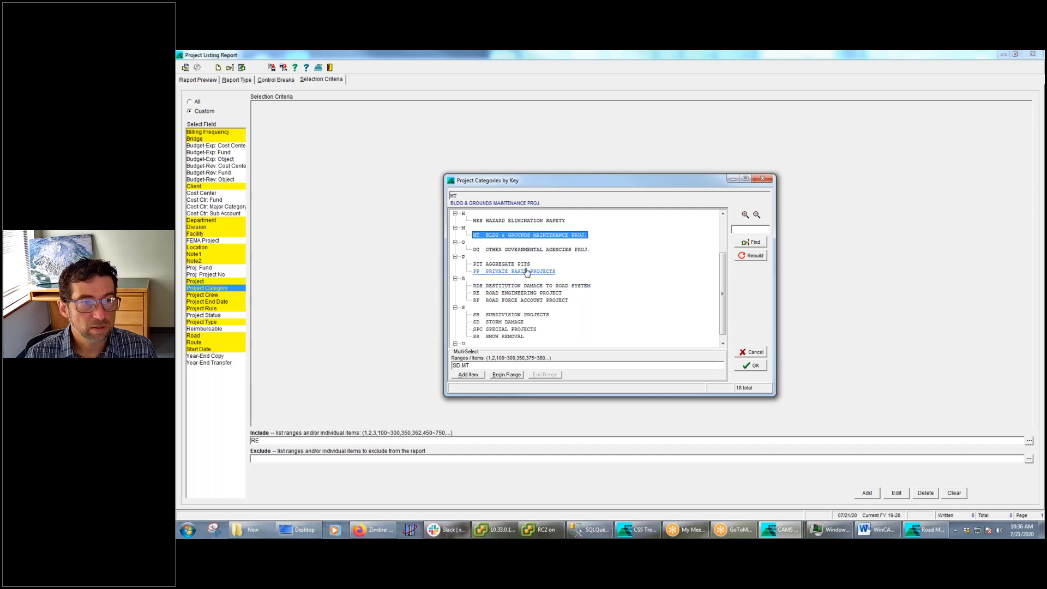
pyautogui.click(573, 249)
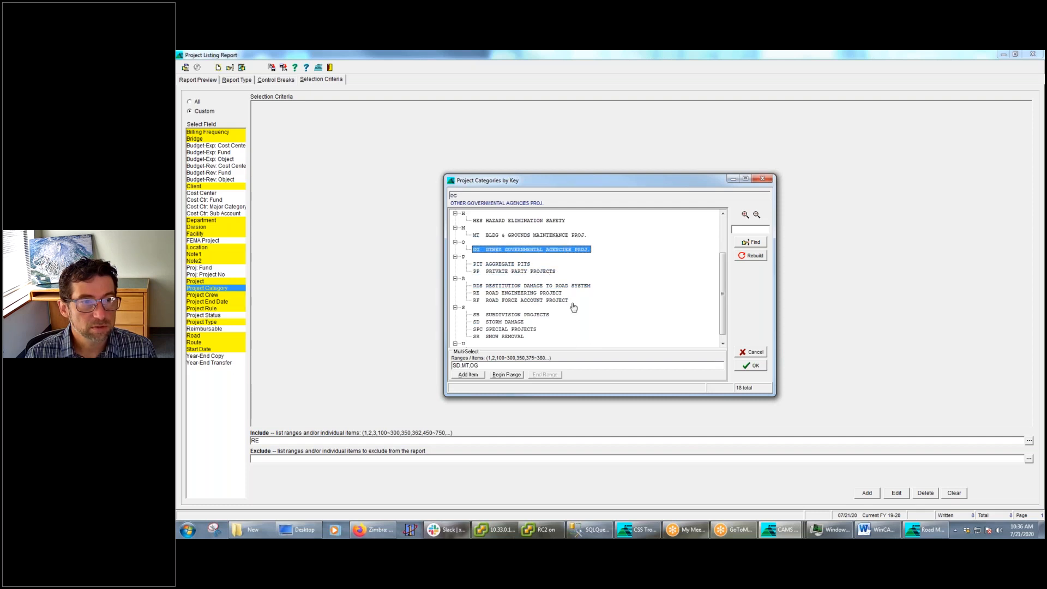
pyautogui.click(513, 337)
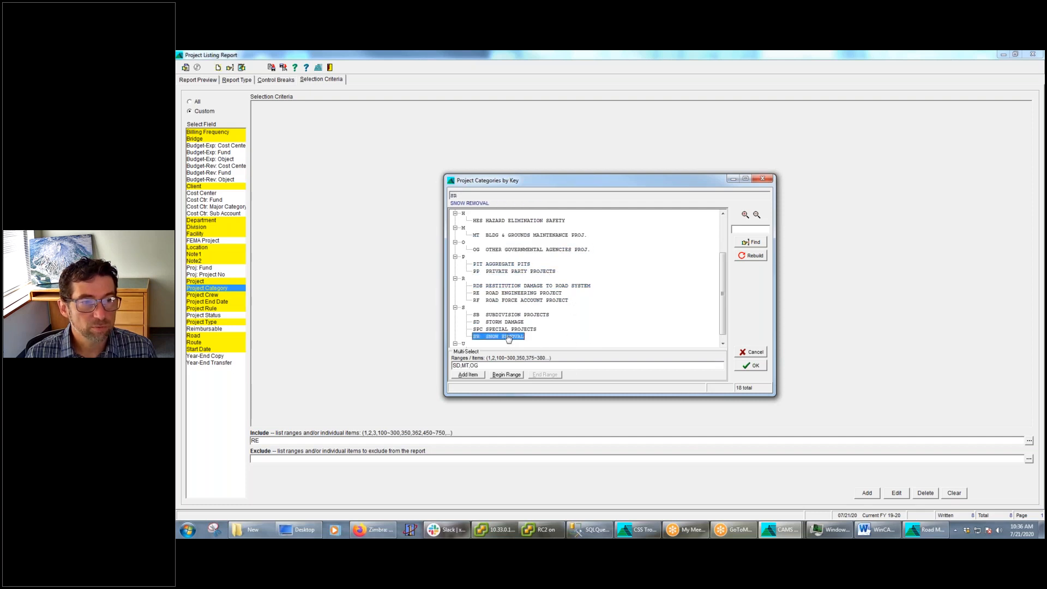
pyautogui.click(503, 317)
pyautogui.click(502, 338)
pyautogui.click(751, 365)
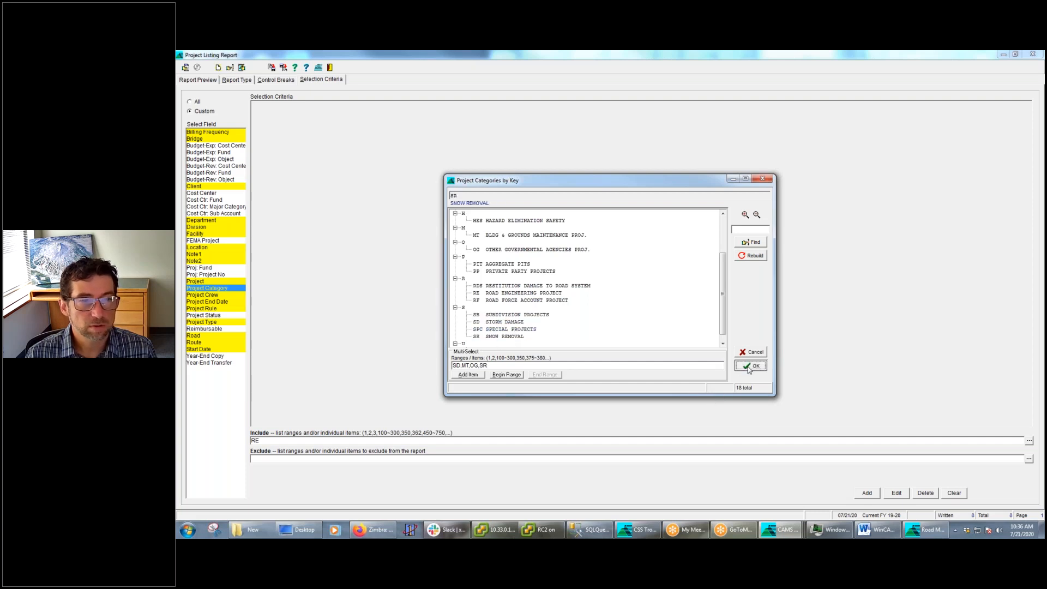
pyautogui.click(867, 493)
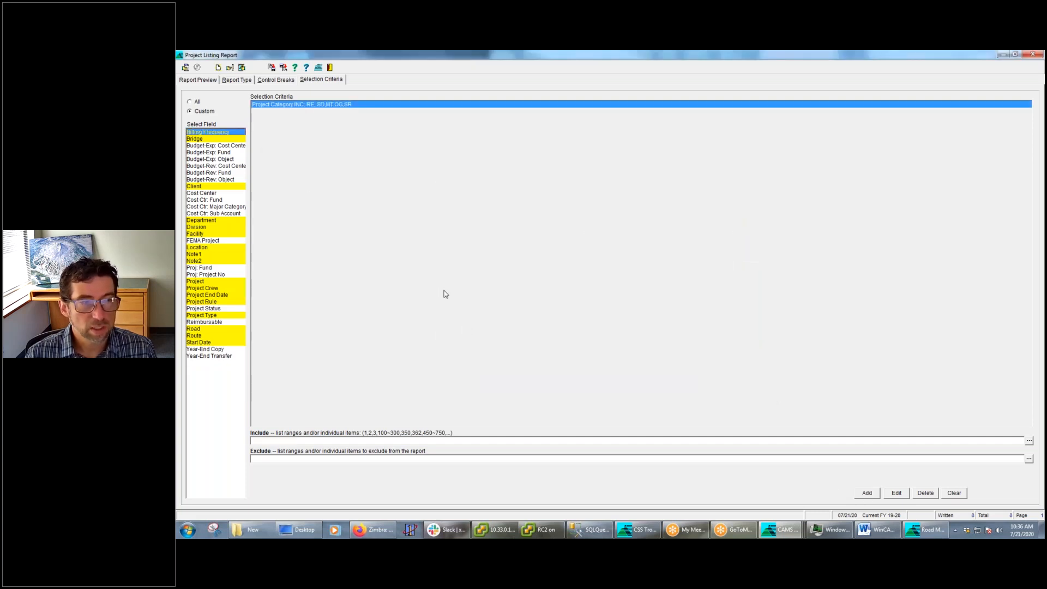
# Run the report with the expanded Project Category selection and review the listed projects in the enlarged preview
pyautogui.click(185, 67)
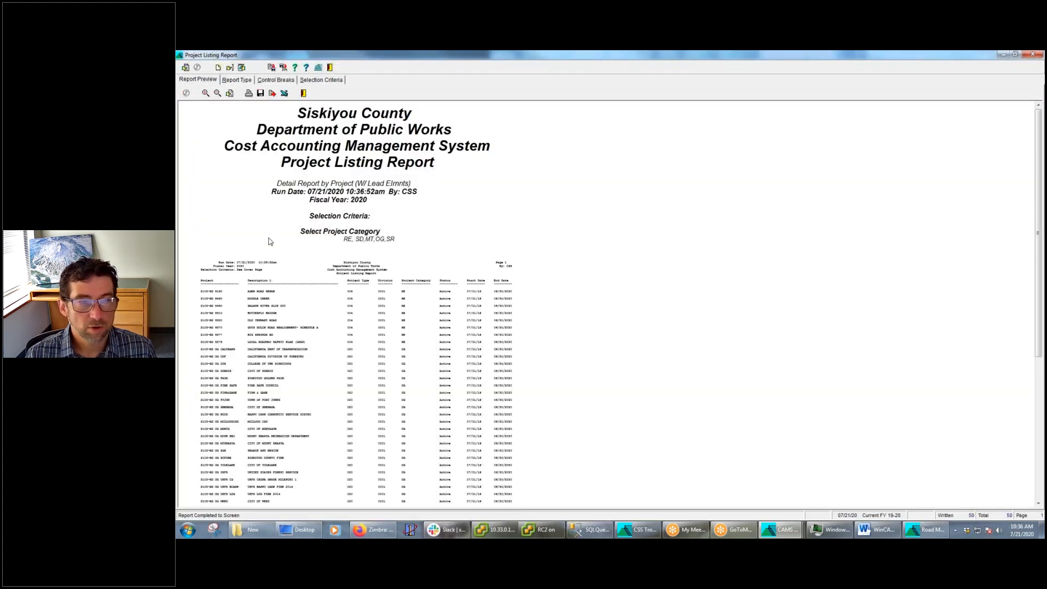
pyautogui.click(205, 93)
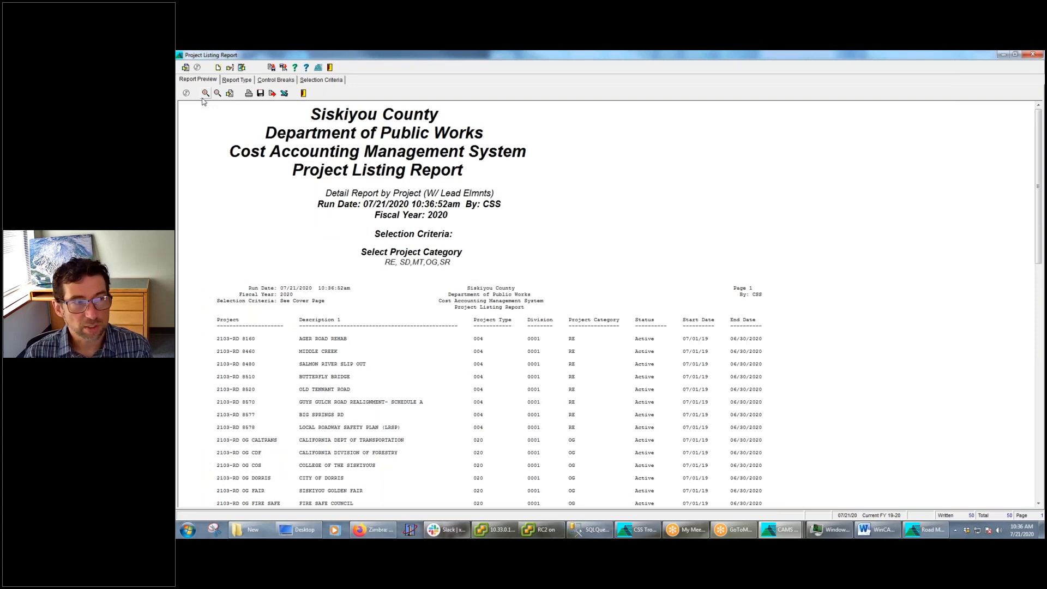
pyautogui.click(206, 93)
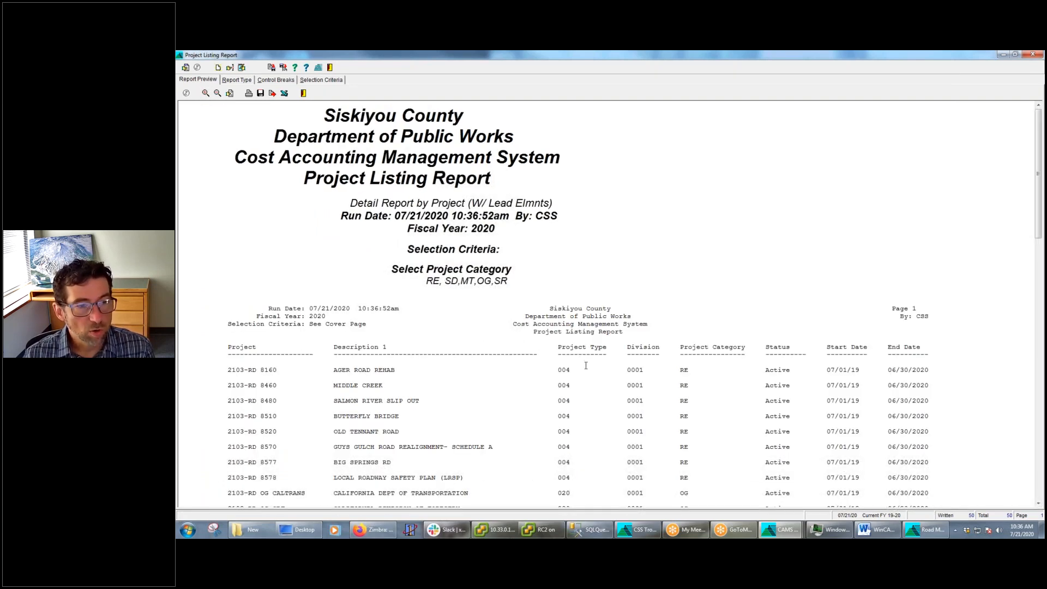
pyautogui.scroll(-5, 589, 370)
pyautogui.scroll(5, 573, 370)
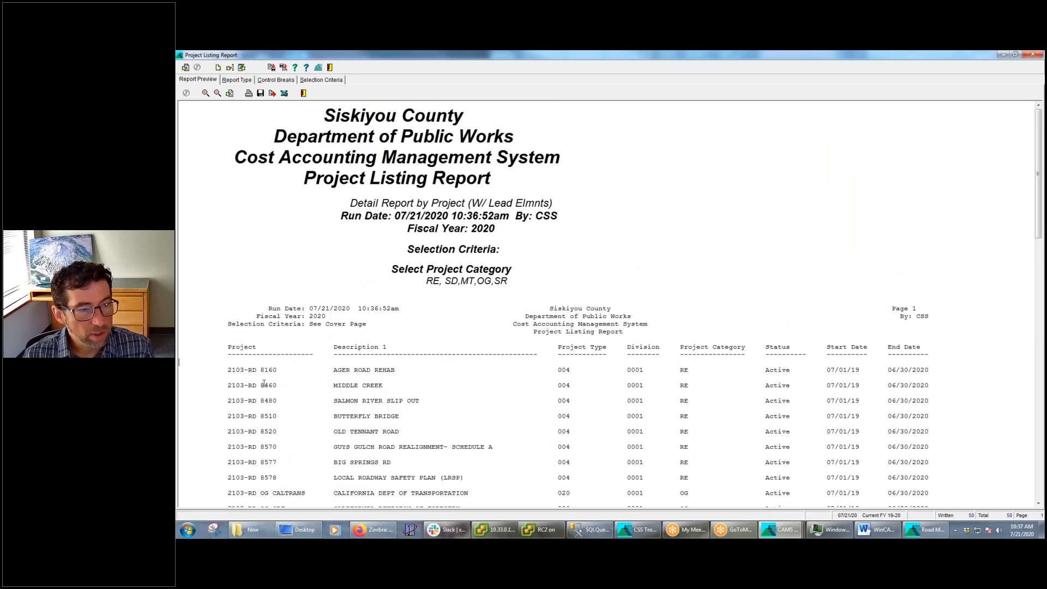
pyautogui.scroll(-4, 264, 383)
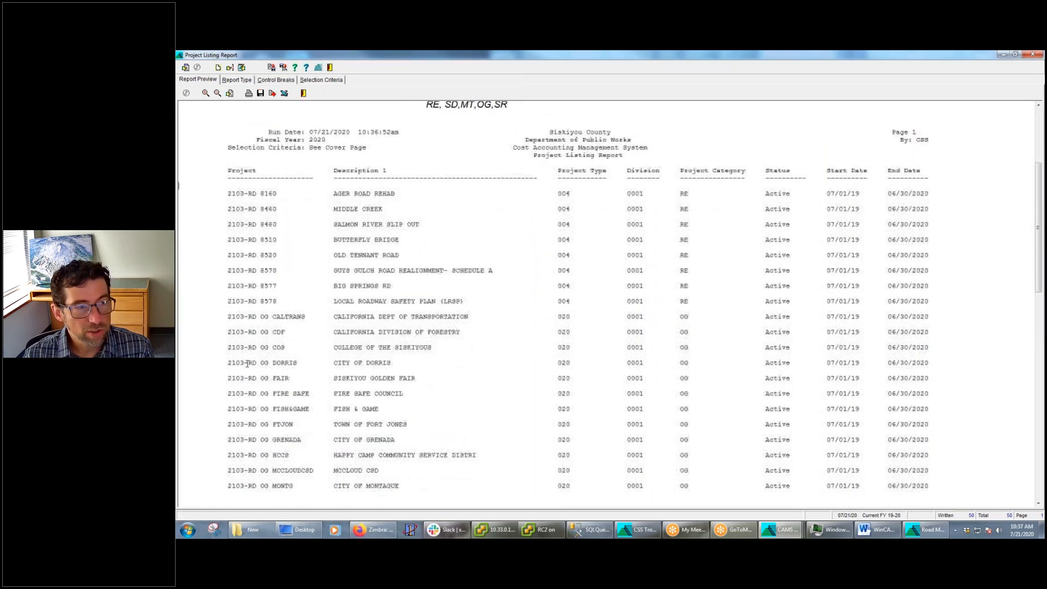
pyautogui.scroll(-5, 246, 367)
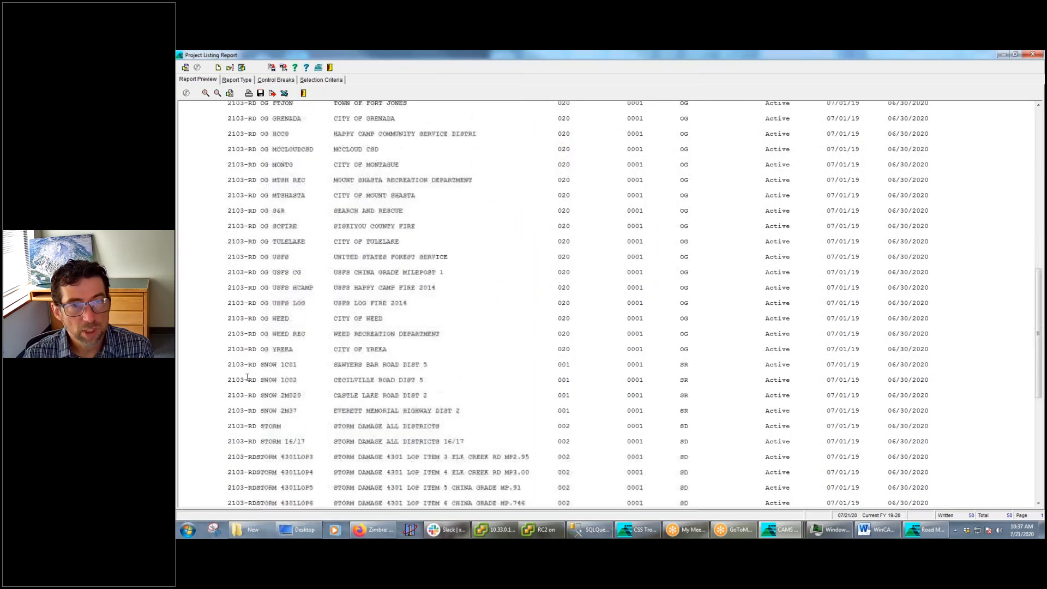
pyautogui.scroll(9, 247, 380)
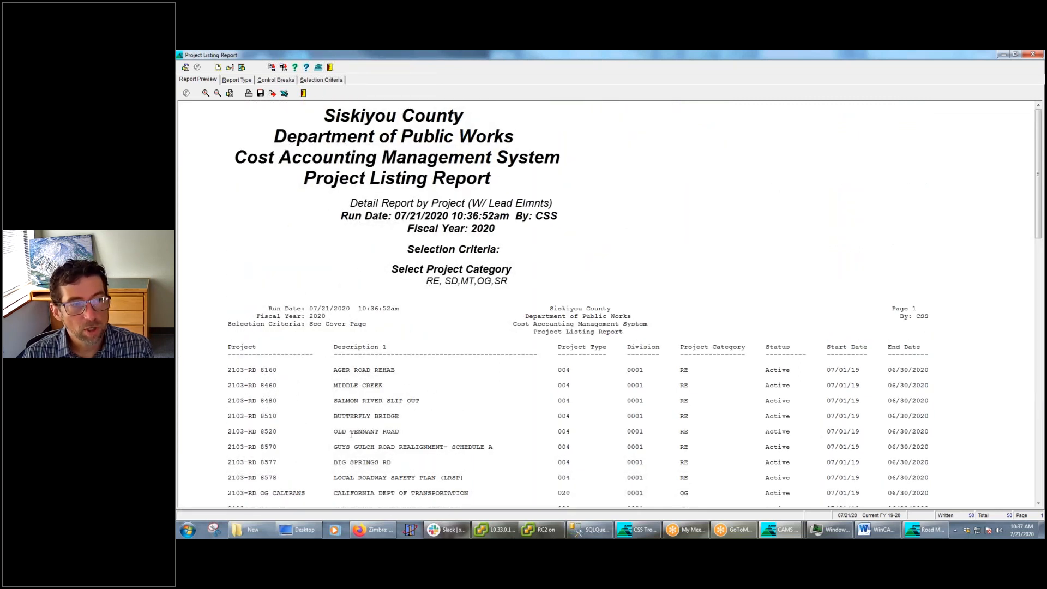
# Compare the report type options with the control breaks defined for the Project report type
pyautogui.click(276, 81)
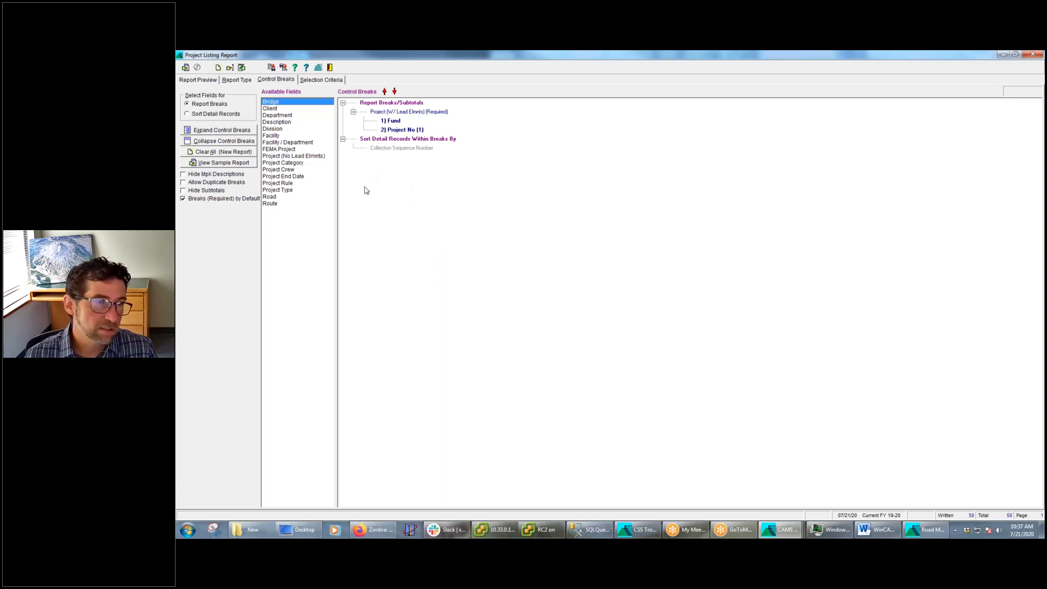
pyautogui.click(244, 82)
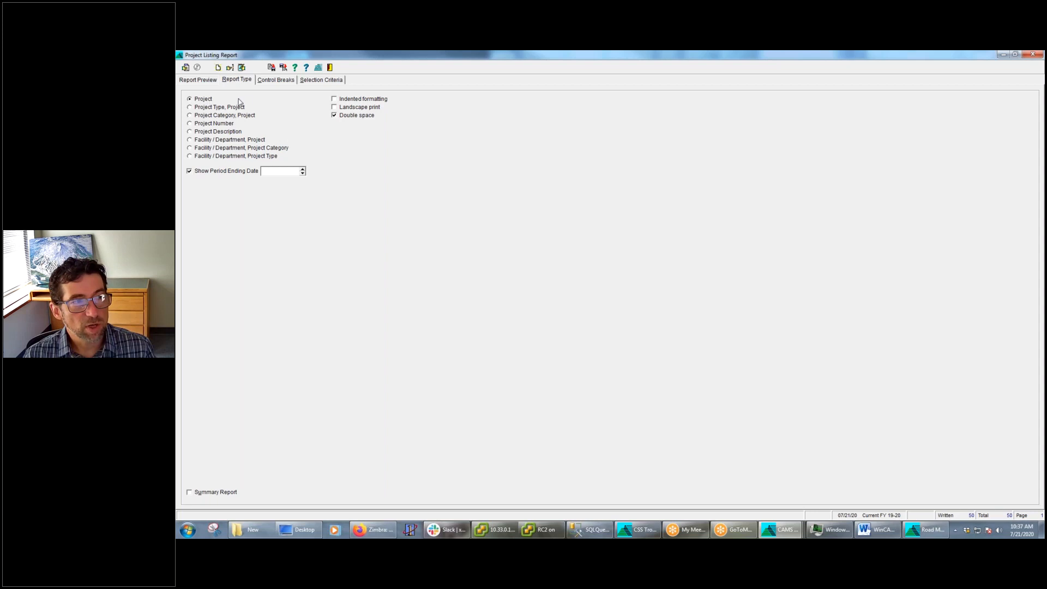
pyautogui.click(286, 80)
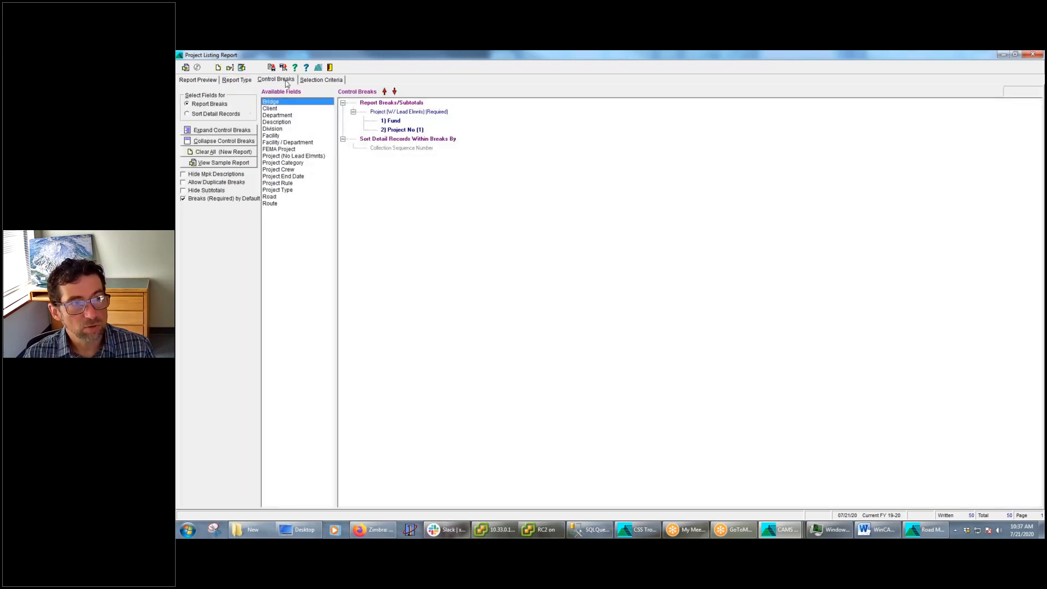
pyautogui.click(250, 81)
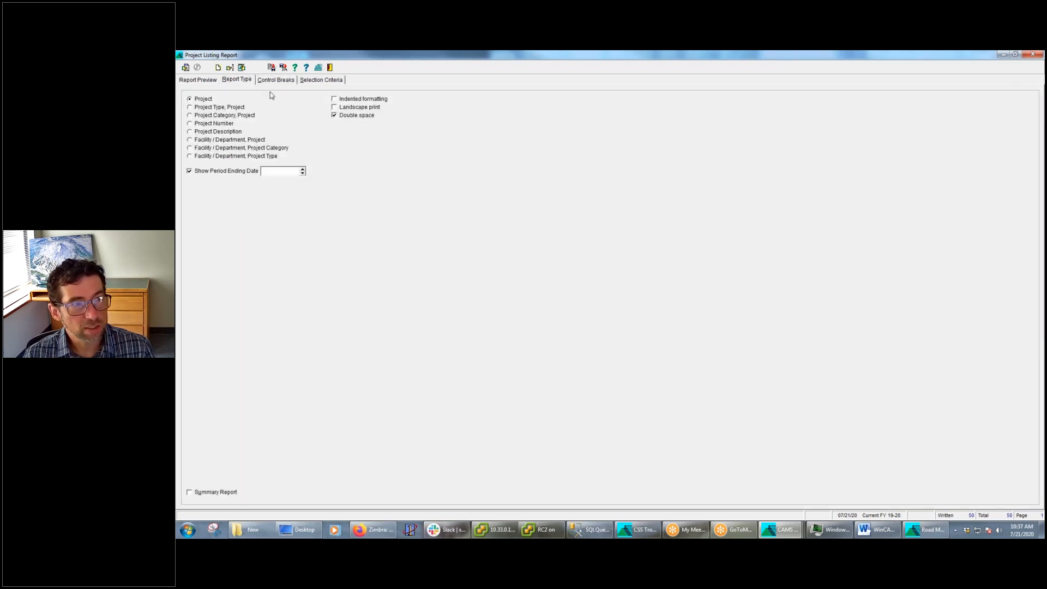
pyautogui.click(275, 79)
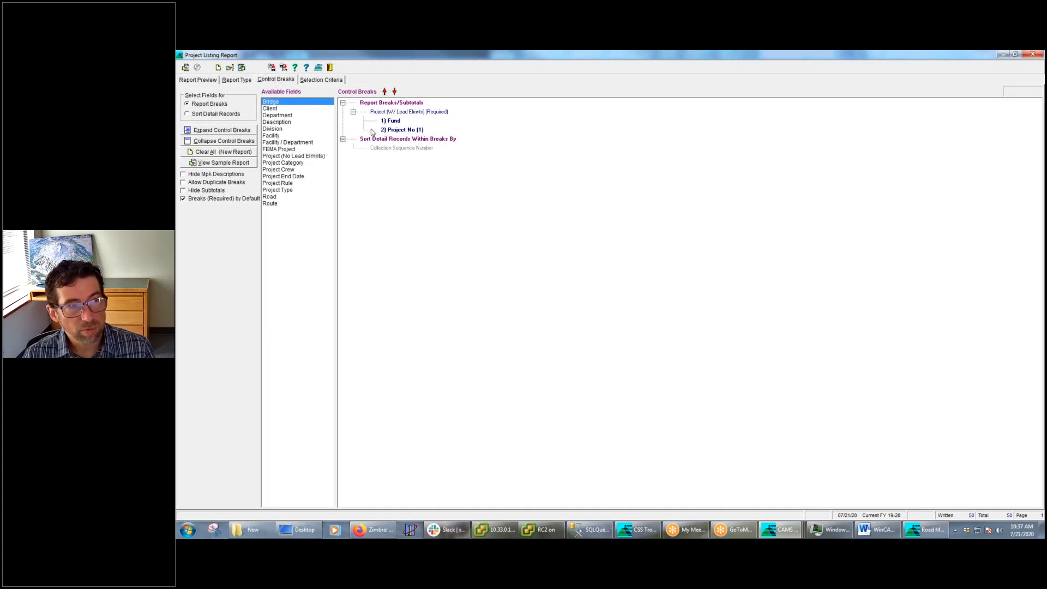
# Set the report type to Project Description and check the control breaks it defines
pyautogui.click(238, 81)
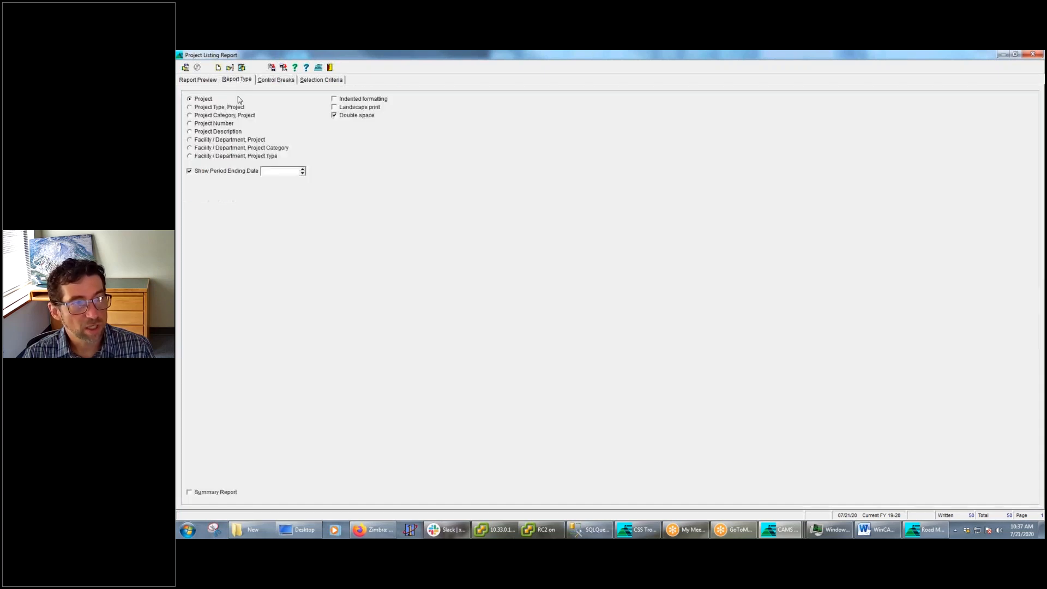
pyautogui.click(190, 132)
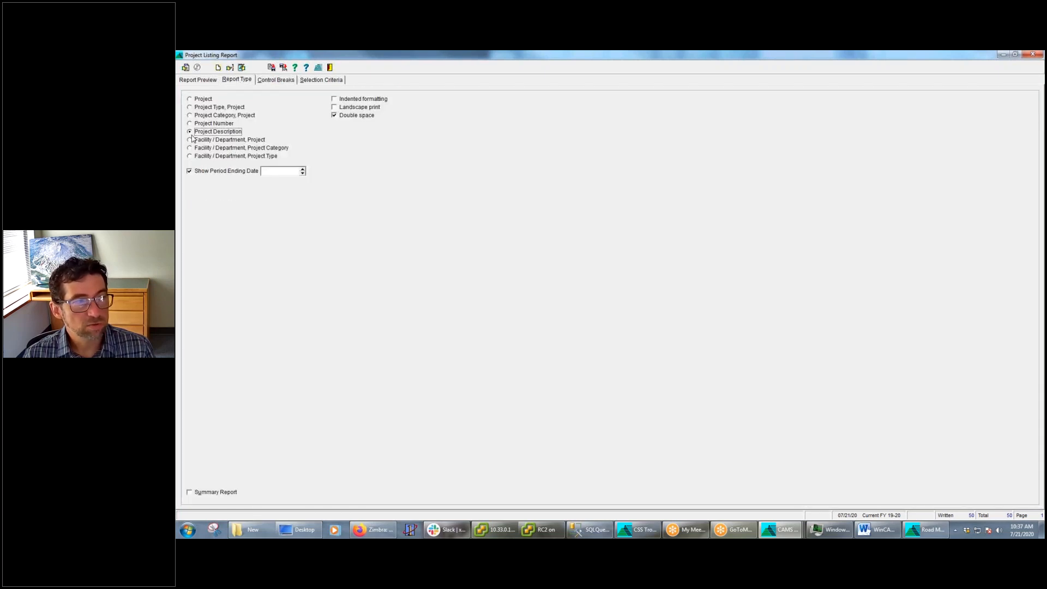
pyautogui.click(276, 79)
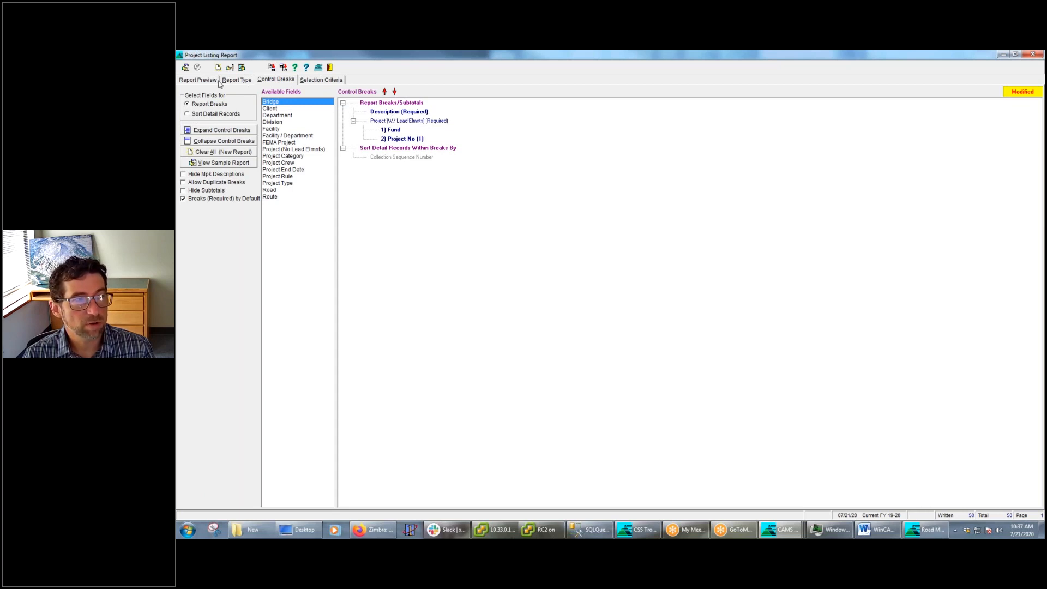
pyautogui.click(238, 82)
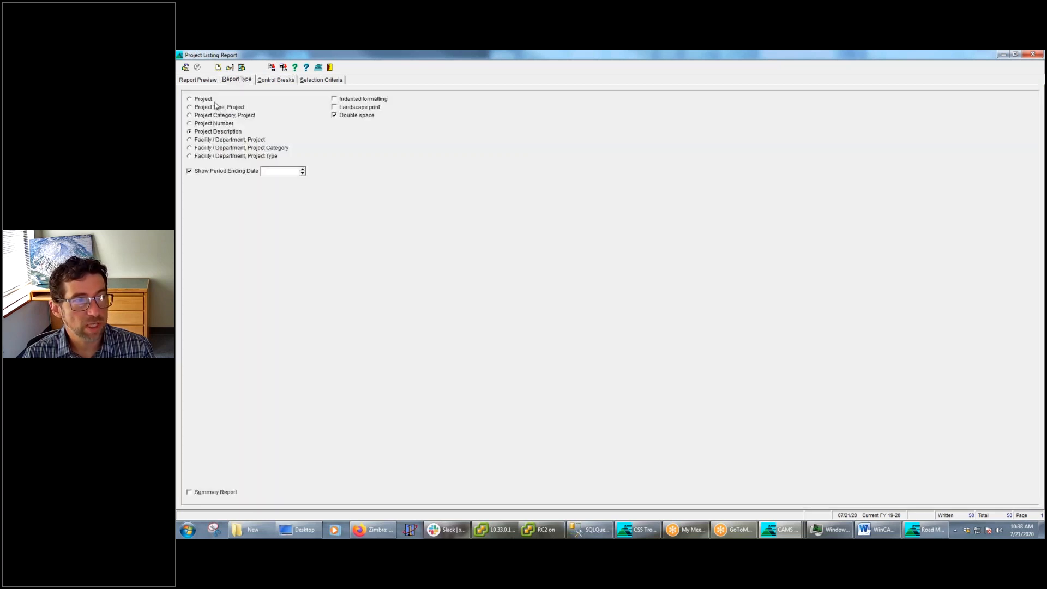
pyautogui.click(289, 80)
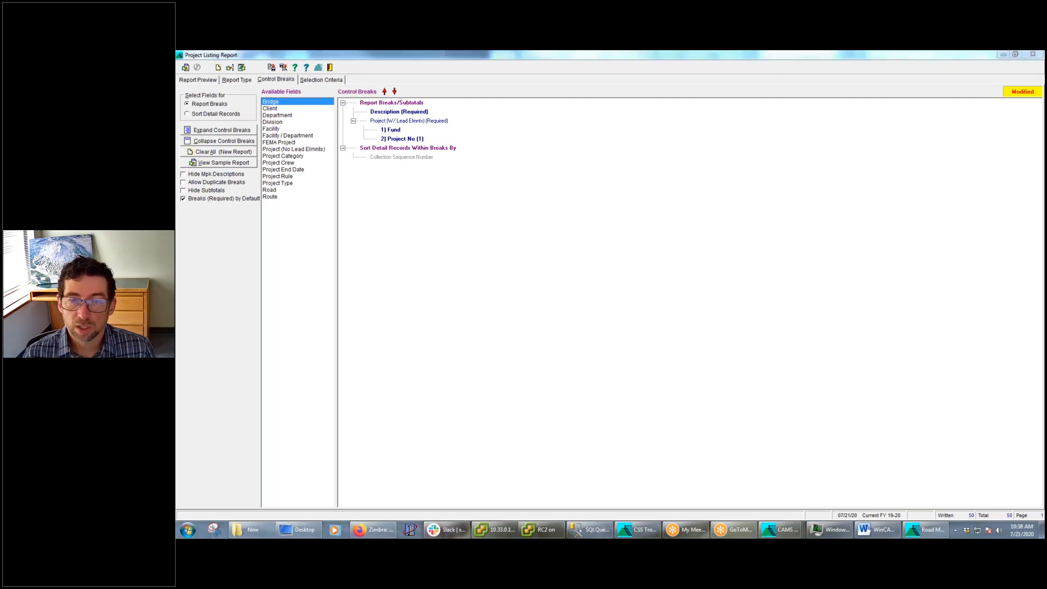
# Remove the Project (W/ Lead Elmnts) control break and run the report sorted by Description only
pyautogui.click(382, 121)
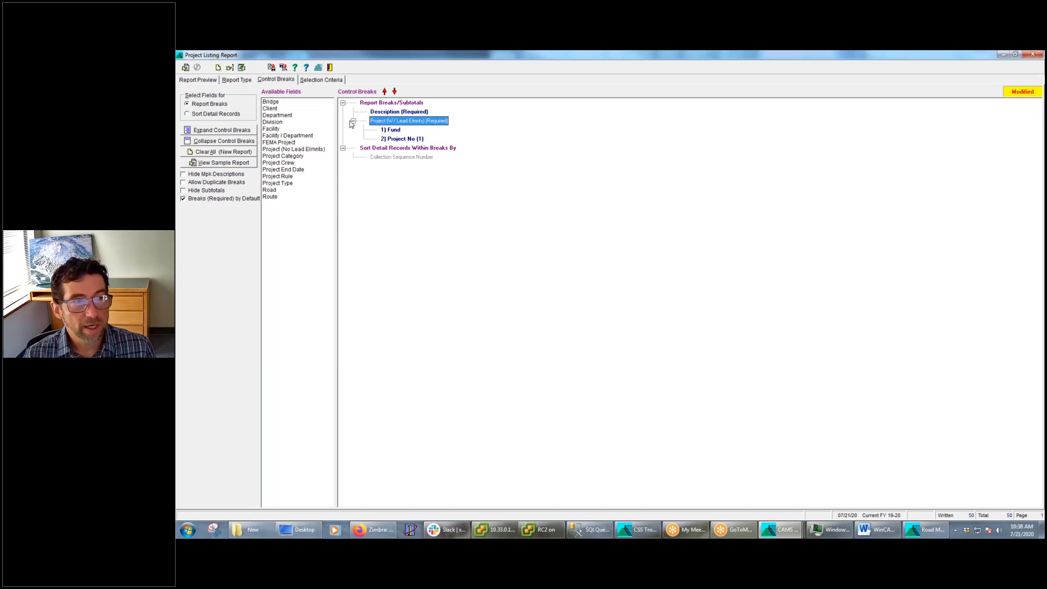
pyautogui.rightClick(390, 123)
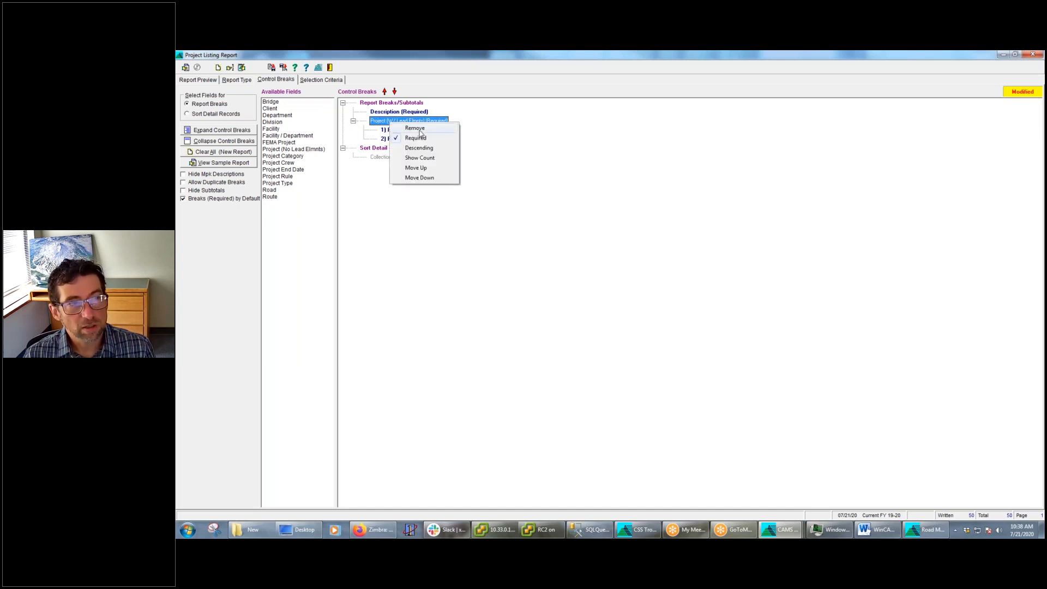
pyautogui.click(417, 128)
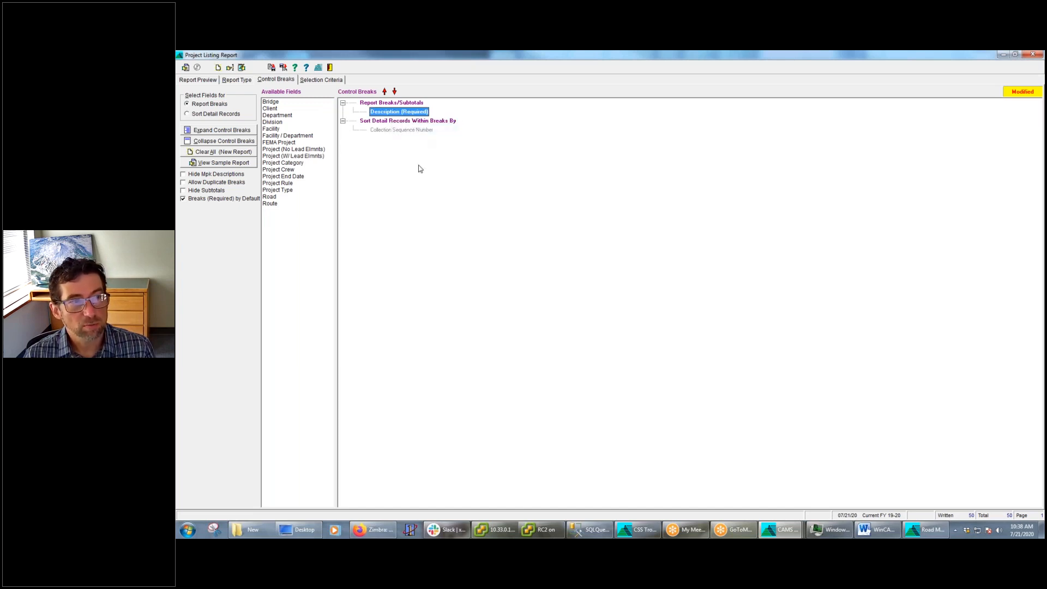
pyautogui.click(186, 68)
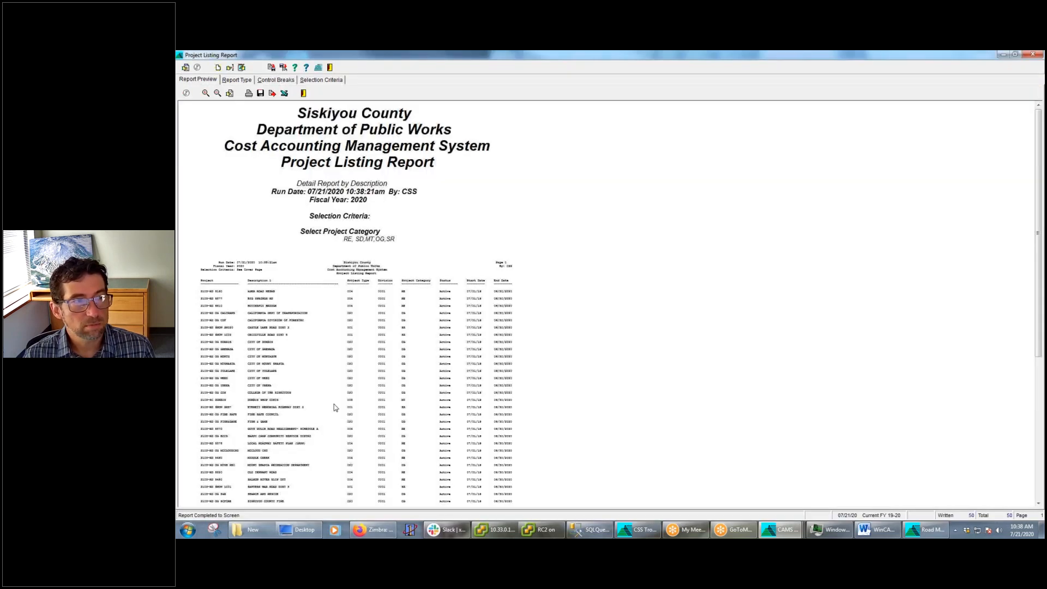
# Review the enlarged Project Listing Report sorted by description, and check its control breaks and report type
pyautogui.click(206, 93)
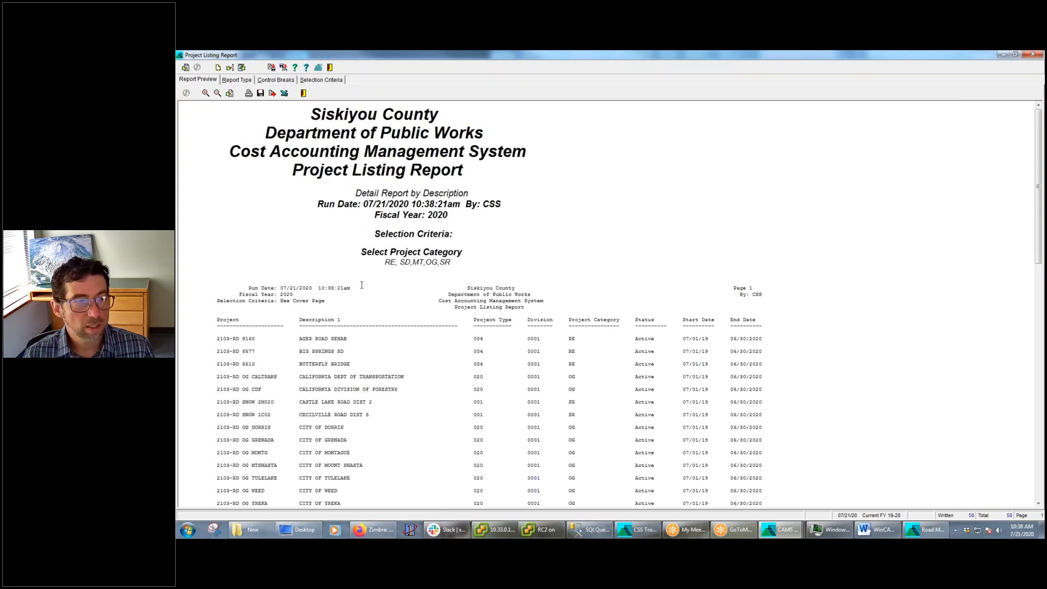
pyautogui.click(206, 95)
pyautogui.scroll(-3, 359, 331)
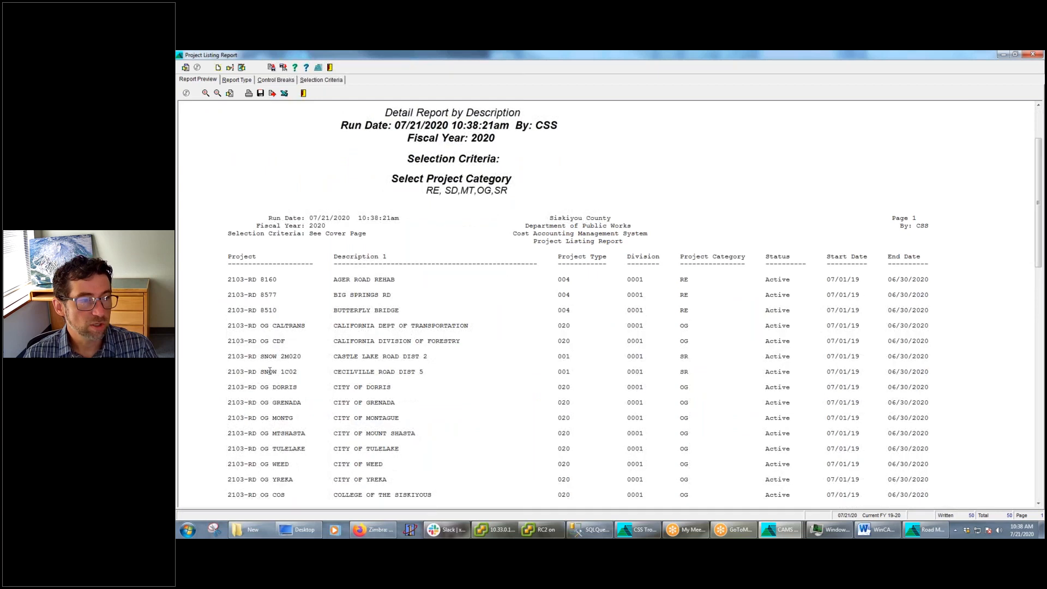
pyautogui.scroll(-2, 283, 382)
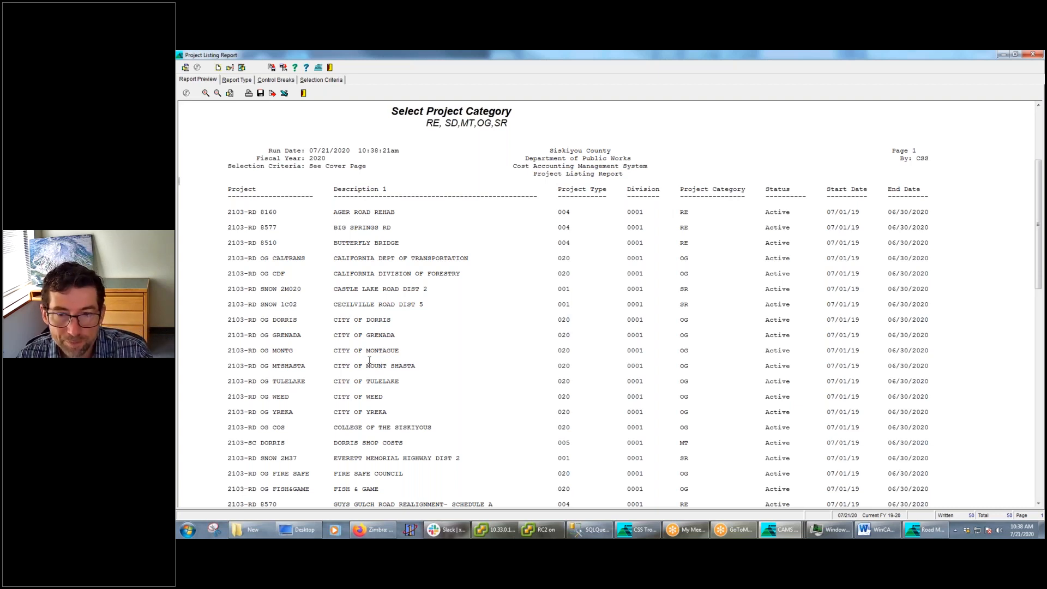
pyautogui.click(280, 81)
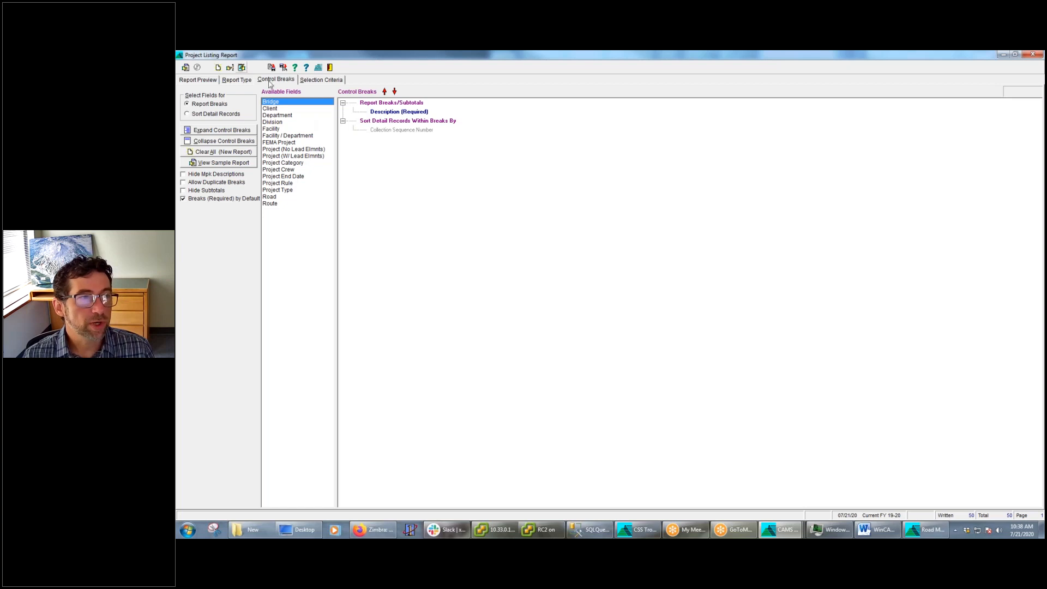
pyautogui.click(246, 80)
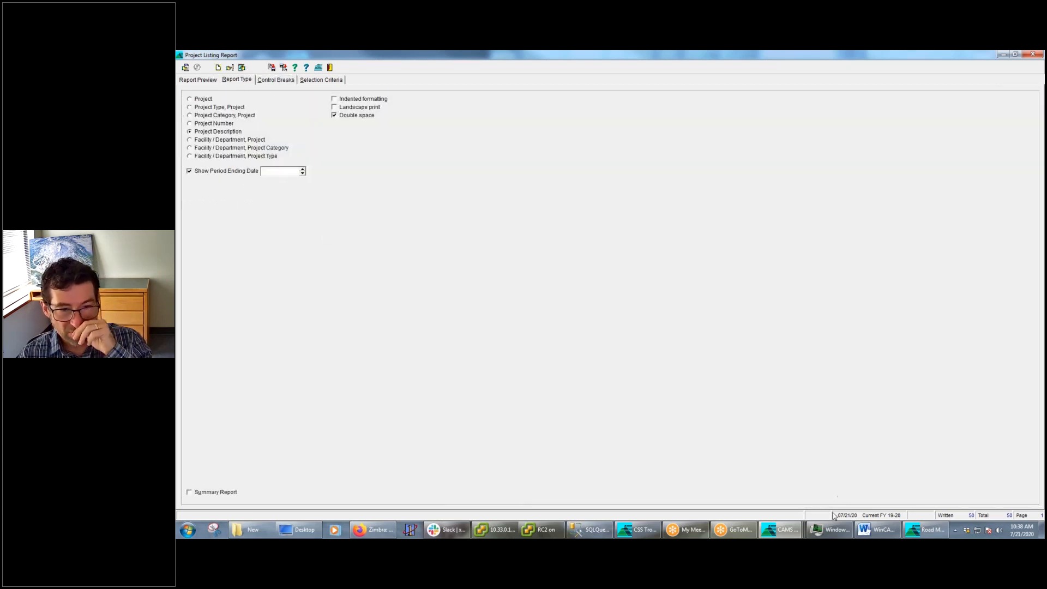
# Switch to the Vendor Listing Report and look over its report types and control breaks
pyautogui.click(795, 530)
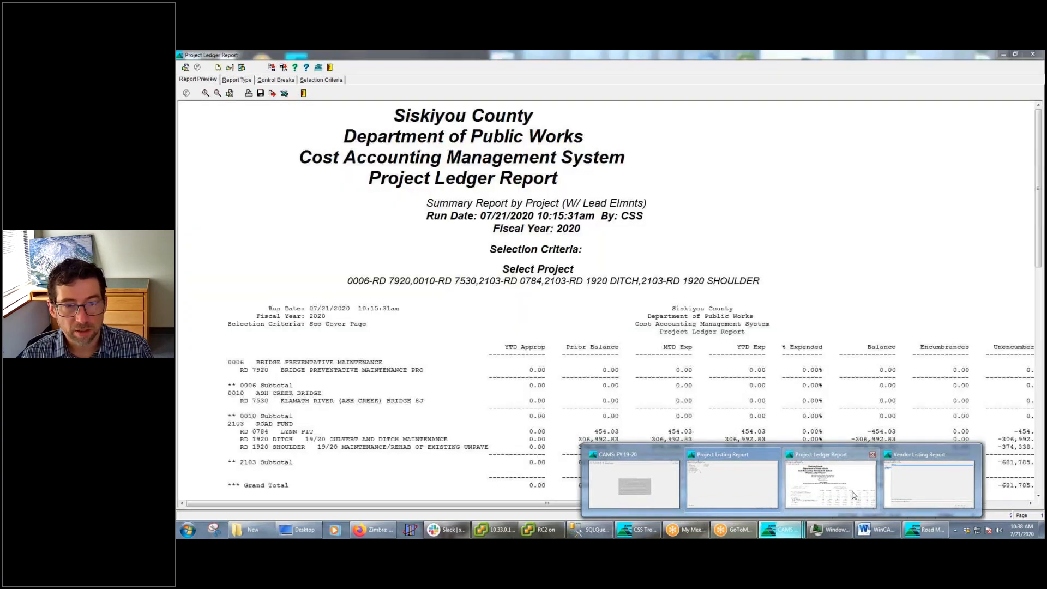
pyautogui.click(929, 484)
pyautogui.click(249, 81)
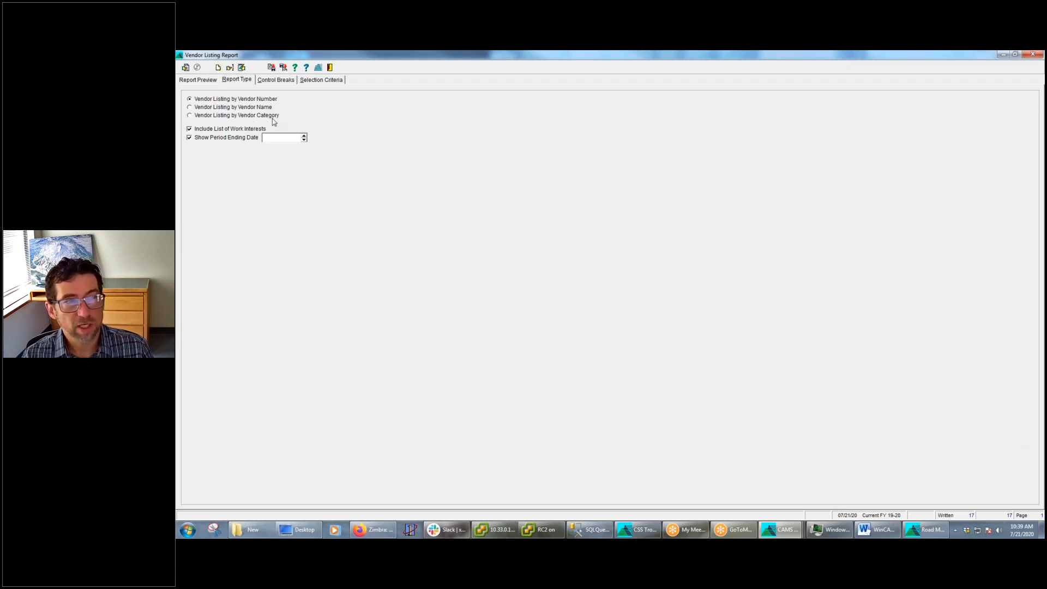
pyautogui.click(276, 81)
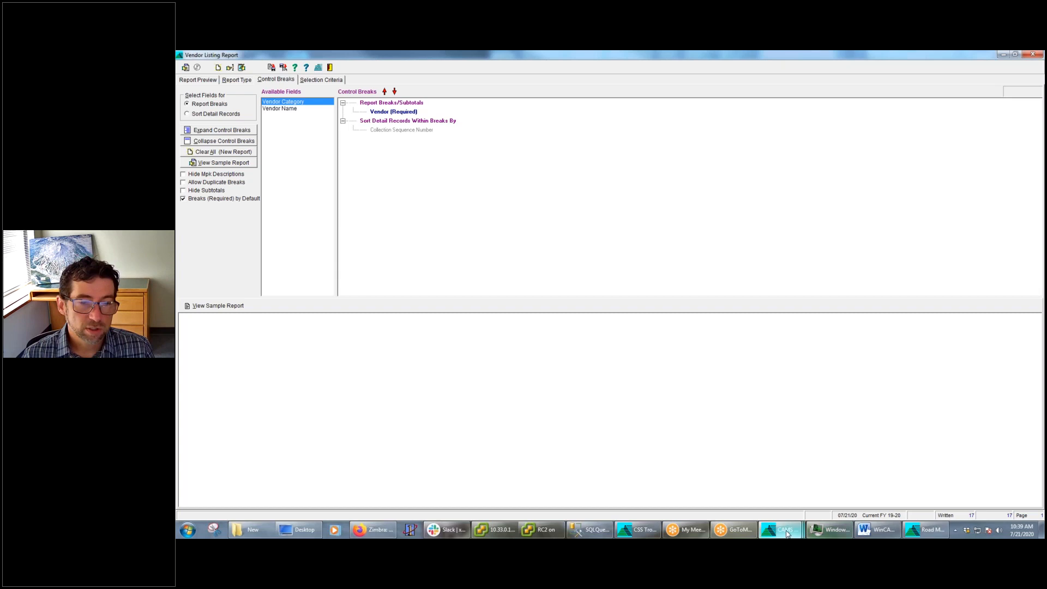
# Return to the Project Listing Report and display its preview
pyautogui.moveTo(780, 530)
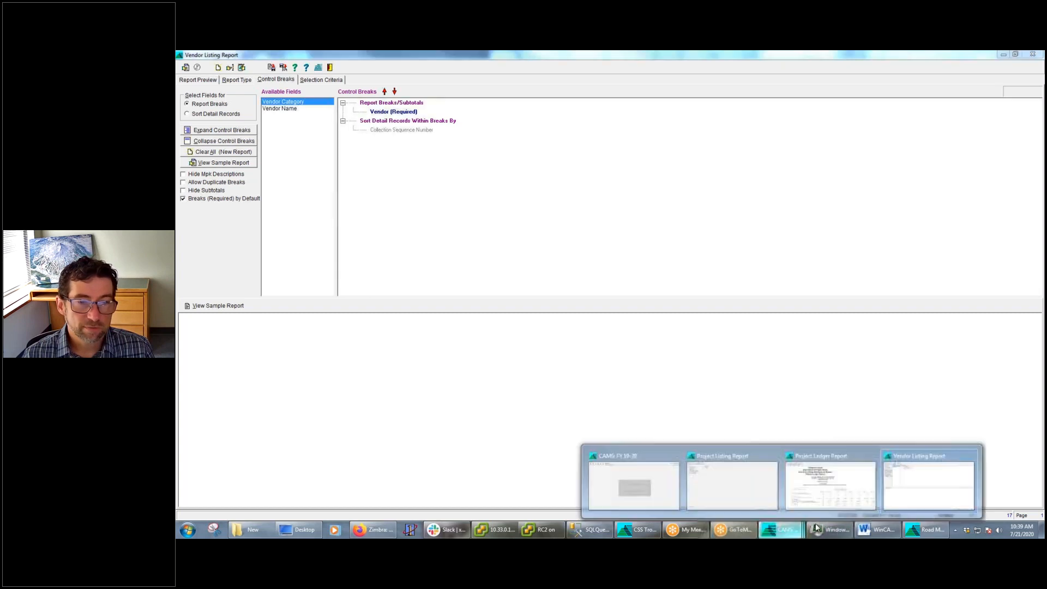
pyautogui.click(764, 489)
pyautogui.click(199, 80)
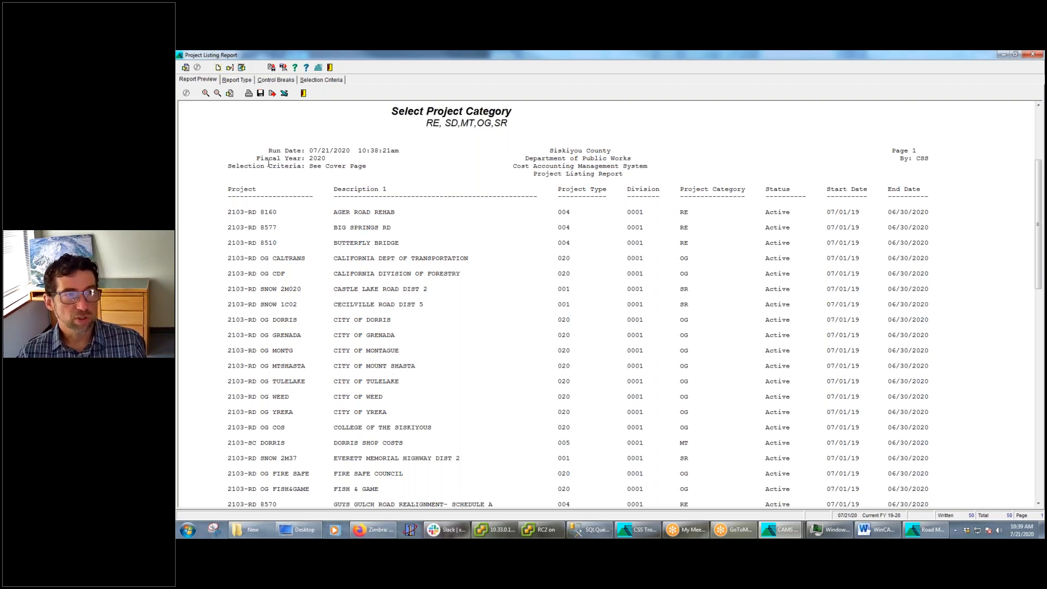
# Switch to the Project Ledger Report and compare its Fund and Project No control breaks with the 0006 group in the preview
pyautogui.click(781, 530)
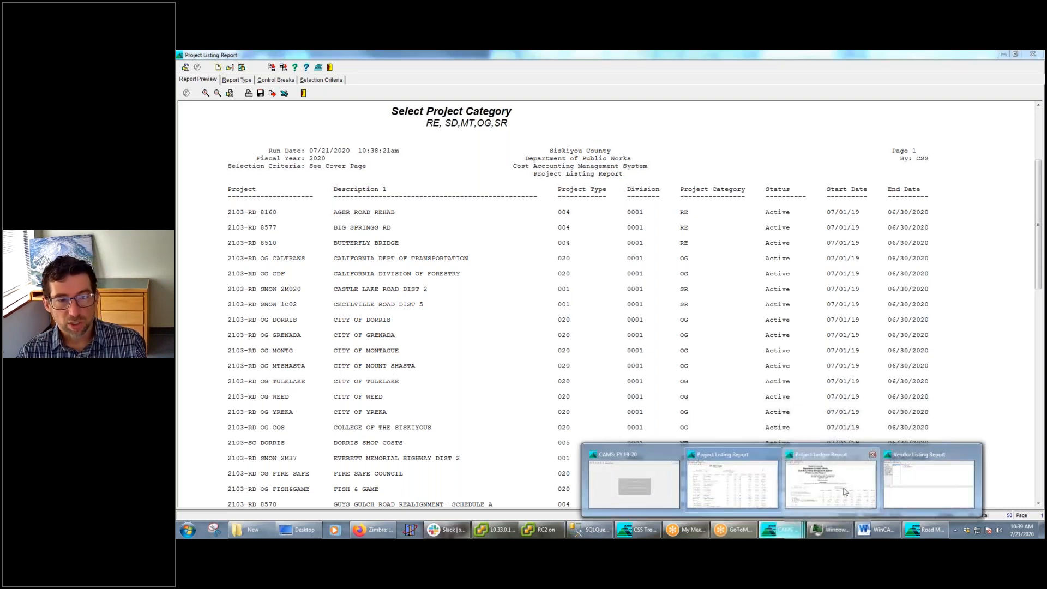
pyautogui.click(831, 483)
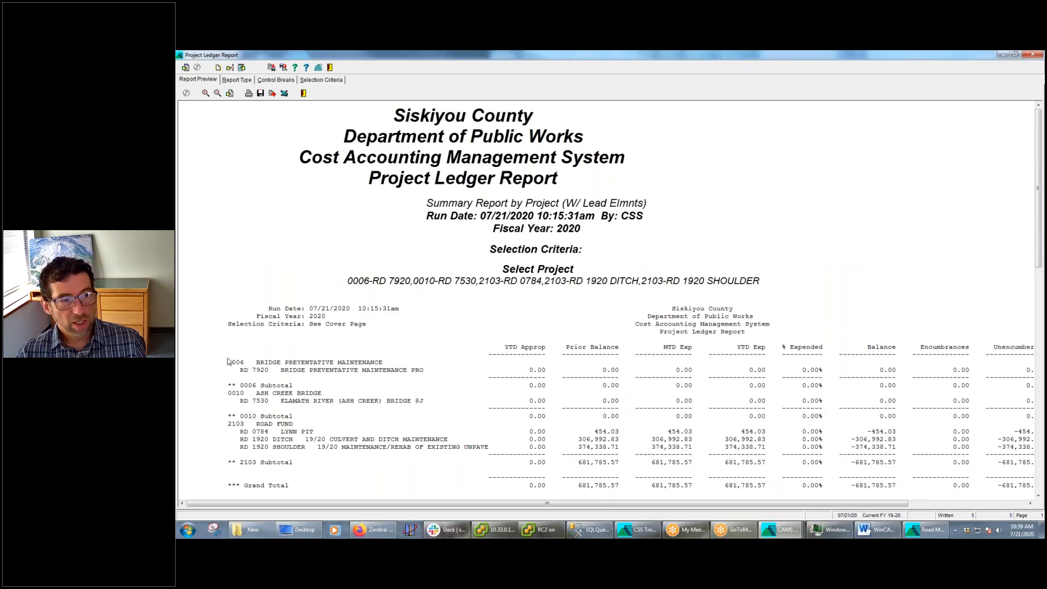
pyautogui.click(281, 81)
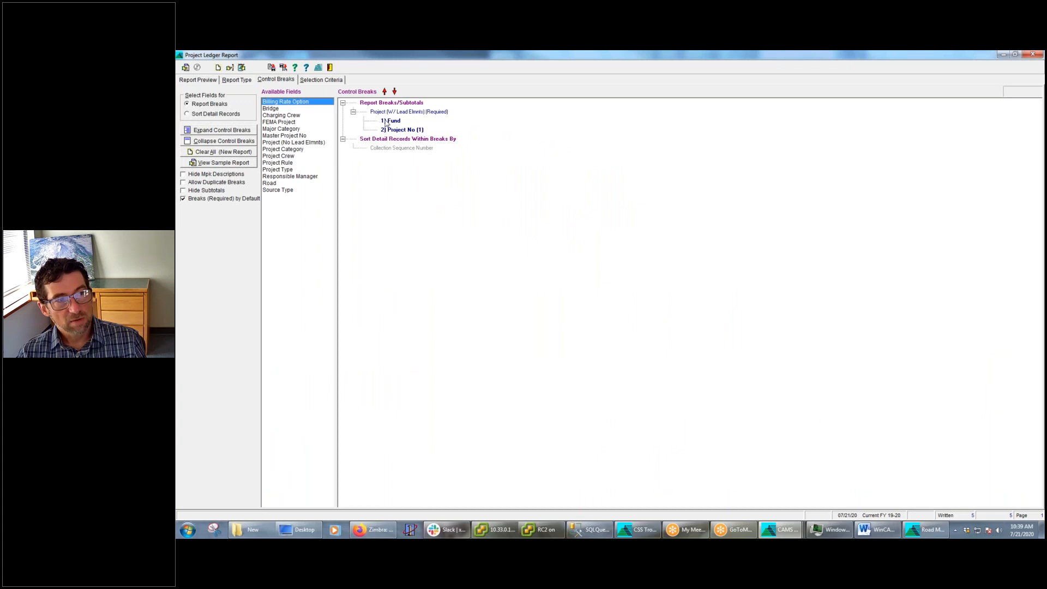
pyautogui.click(209, 81)
pyautogui.click(227, 367)
pyautogui.moveTo(408, 360); pyautogui.dragTo(232, 364)
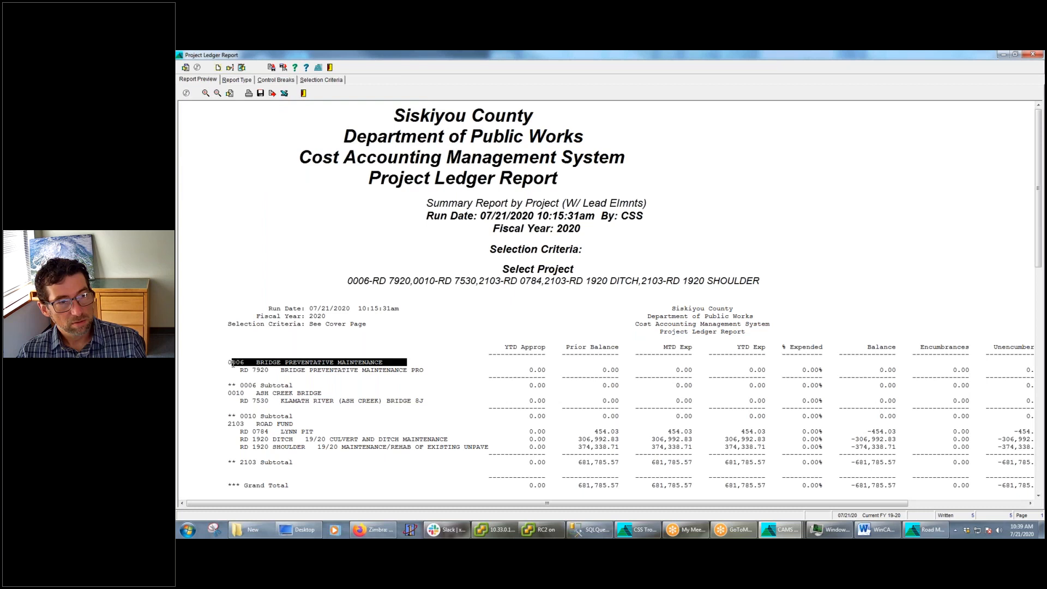
pyautogui.moveTo(431, 370); pyautogui.dragTo(229, 374)
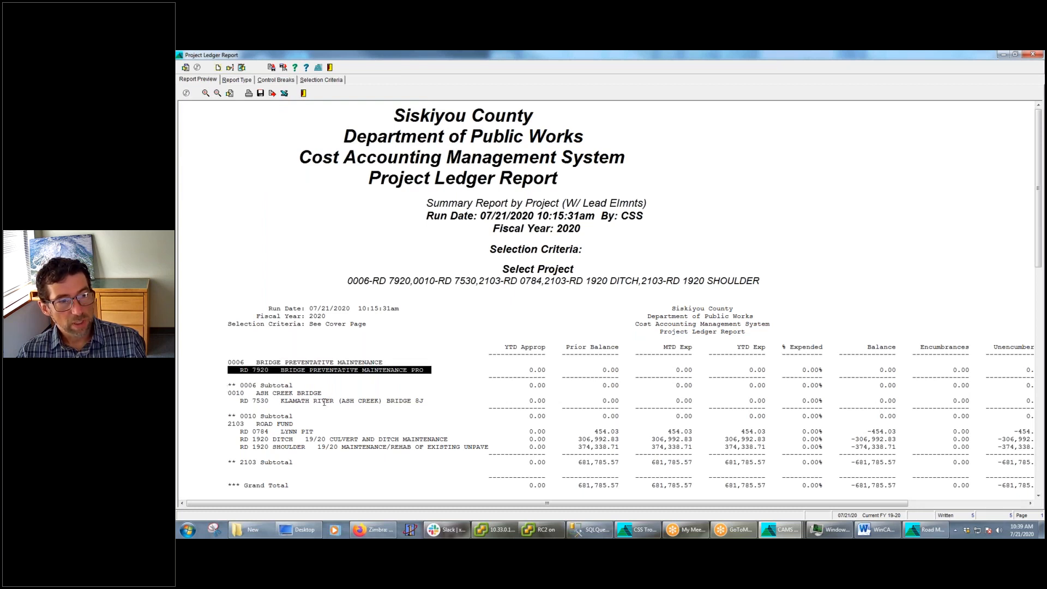
pyautogui.click(555, 371)
# Check the Project Ledger Report's type options, and examine the 2103 Road Fund group and its subtotal in the preview
pyautogui.click(253, 81)
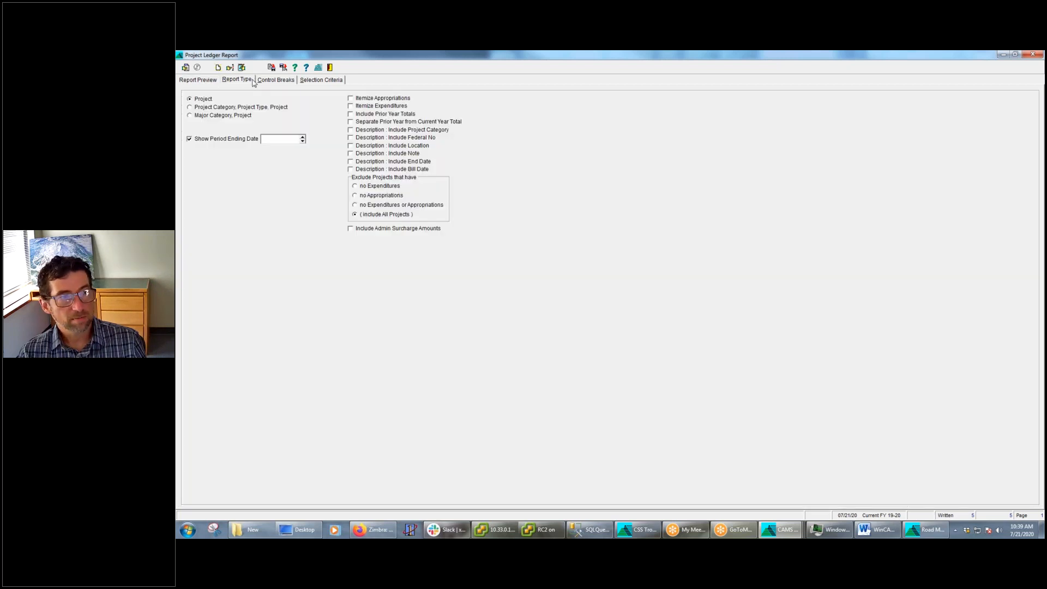
pyautogui.click(198, 80)
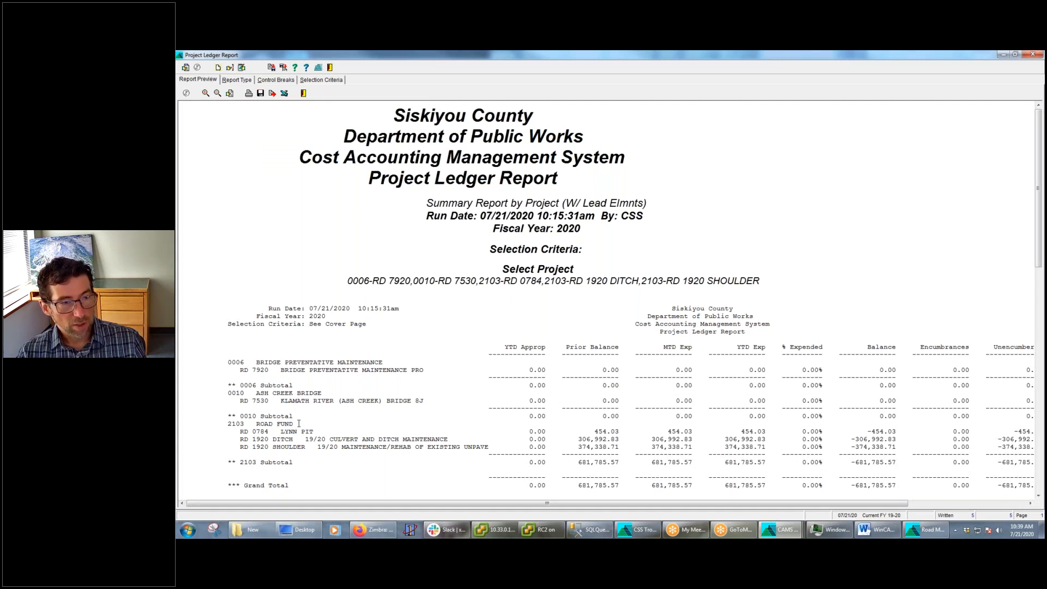
pyautogui.moveTo(300, 423); pyautogui.dragTo(221, 424)
pyautogui.moveTo(337, 431); pyautogui.dragTo(260, 437)
pyautogui.moveTo(396, 439); pyautogui.dragTo(221, 463)
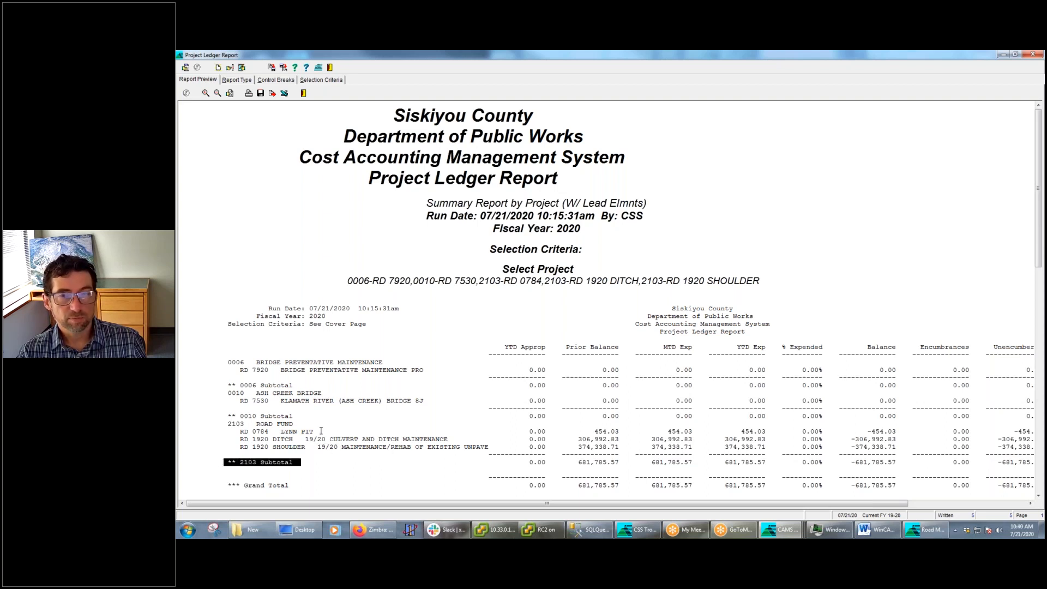
# Add Project Category as a control break and move it above Project (W/ Lead Elmnts) in the Project Ledger Report
pyautogui.click(276, 80)
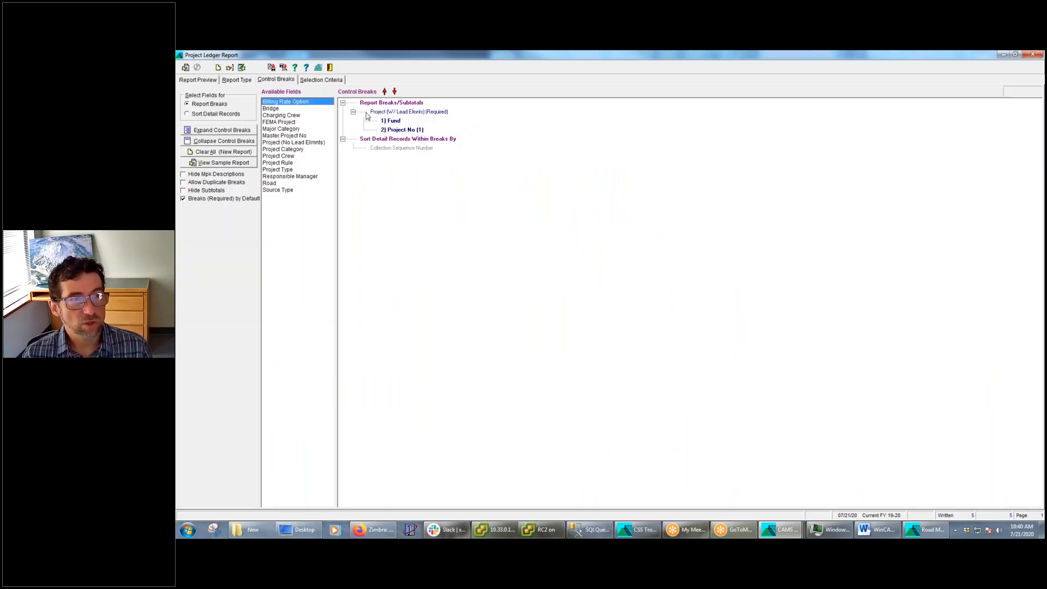
pyautogui.click(399, 129)
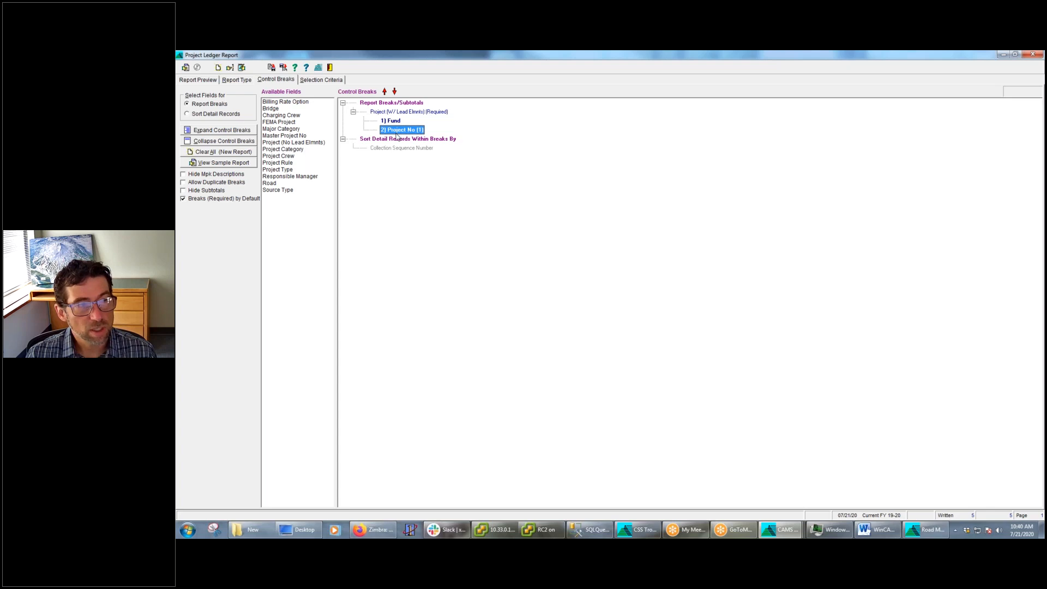
pyautogui.doubleClick(288, 149)
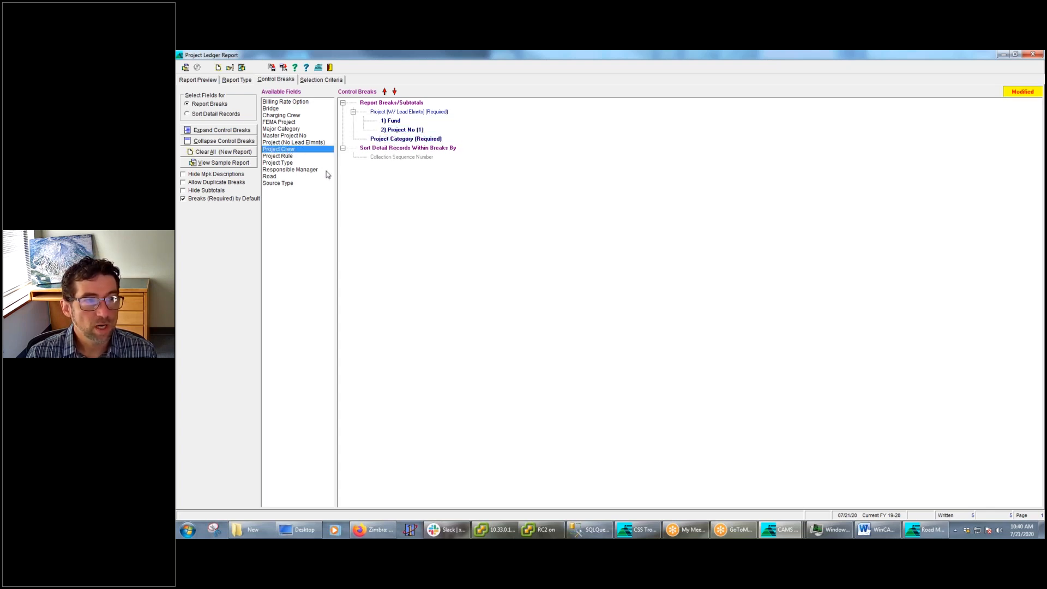
pyautogui.click(383, 141)
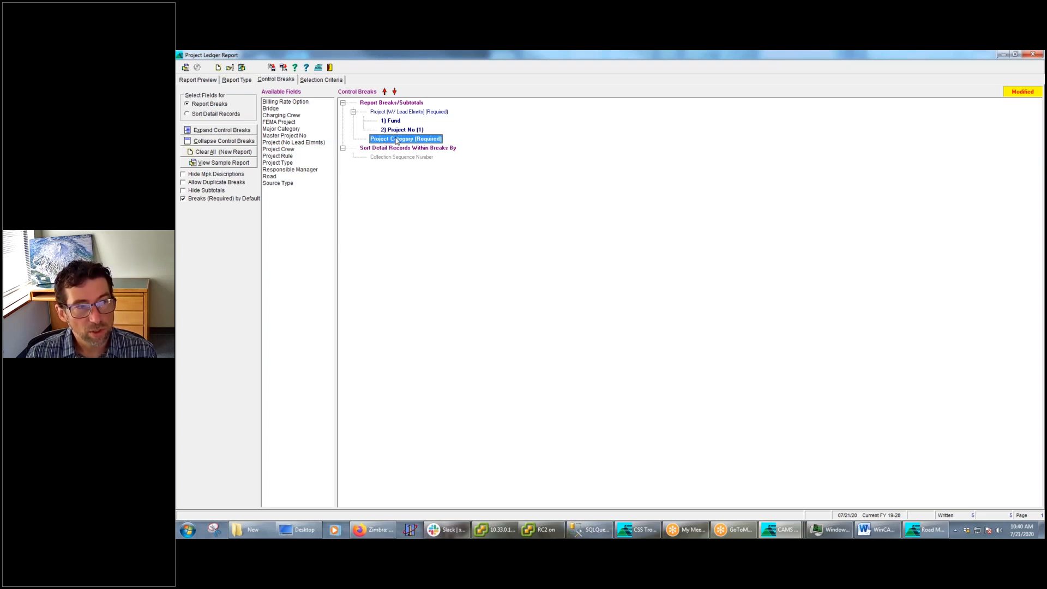
pyautogui.click(385, 92)
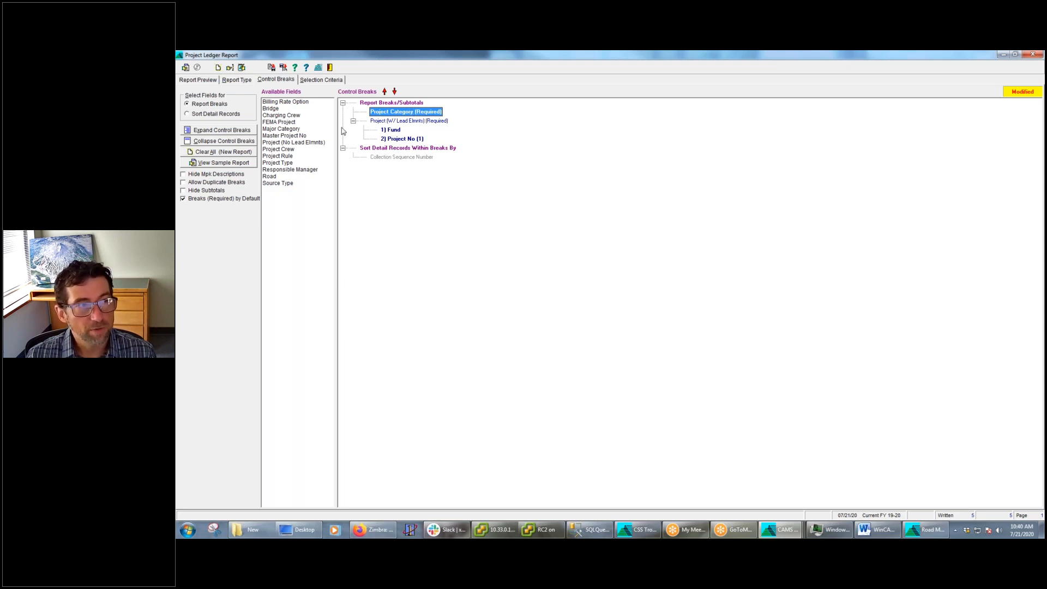
# Run the Project Ledger Report and examine the category, fund and project grouping in the enlarged preview
pyautogui.click(185, 68)
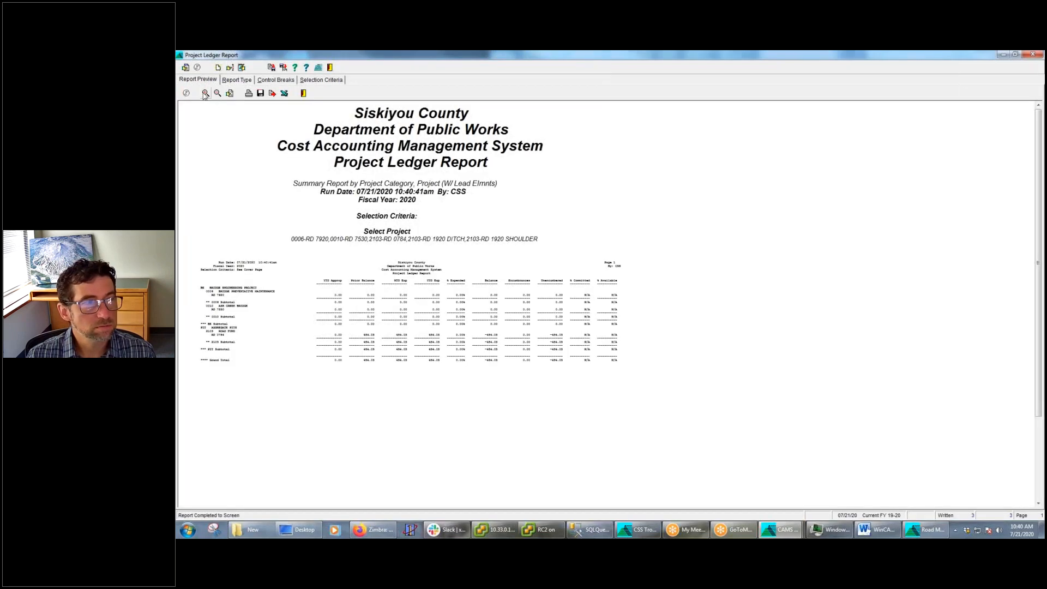
pyautogui.click(205, 93)
pyautogui.click(205, 94)
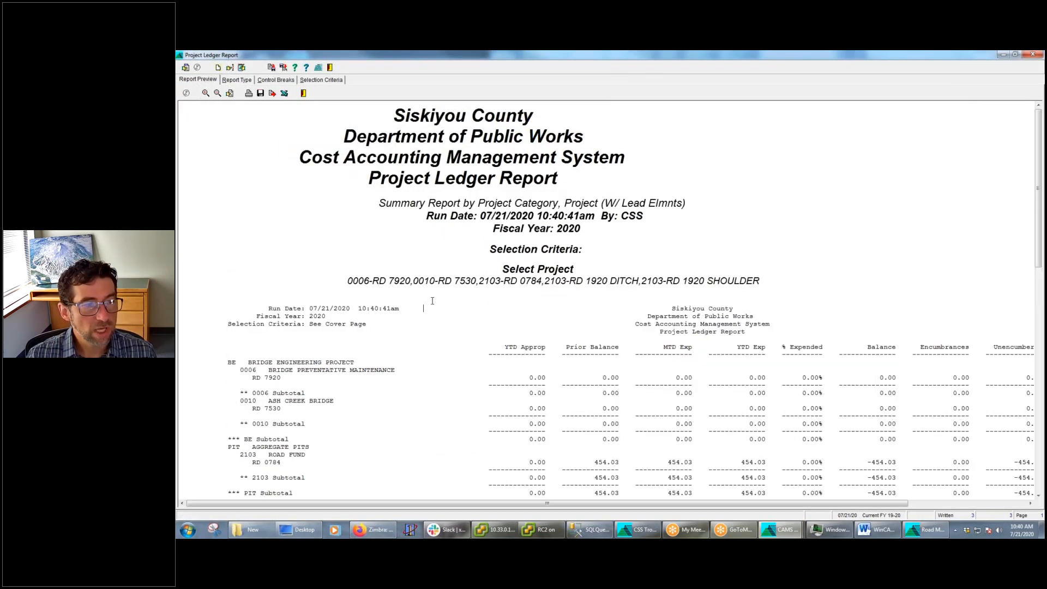
pyautogui.scroll(-3, 232, 210)
pyautogui.moveTo(228, 211); pyautogui.dragTo(374, 210)
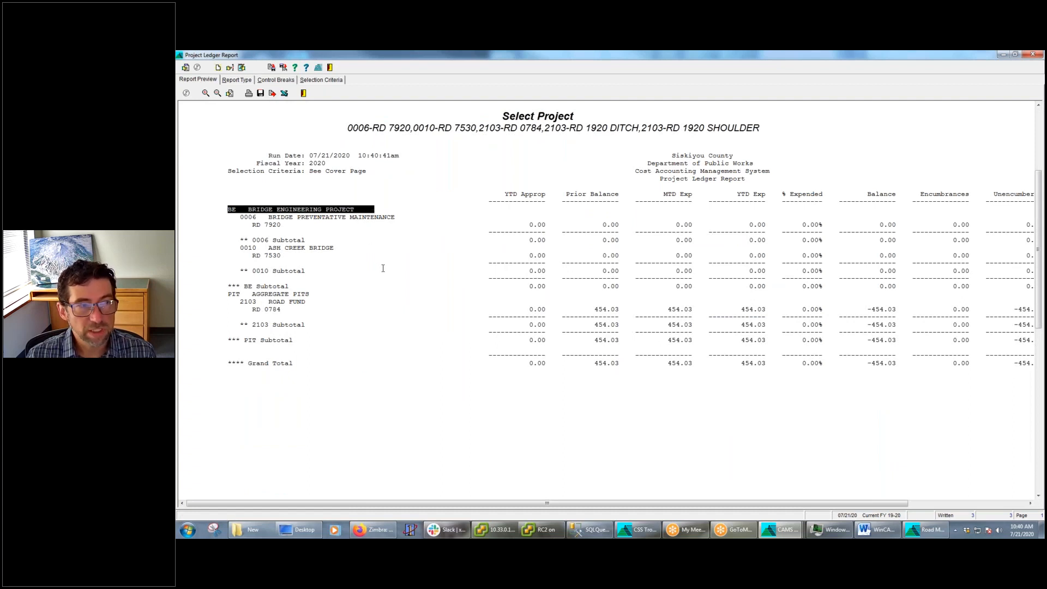
pyautogui.moveTo(241, 218); pyautogui.dragTo(421, 218)
pyautogui.moveTo(251, 227); pyautogui.dragTo(641, 225)
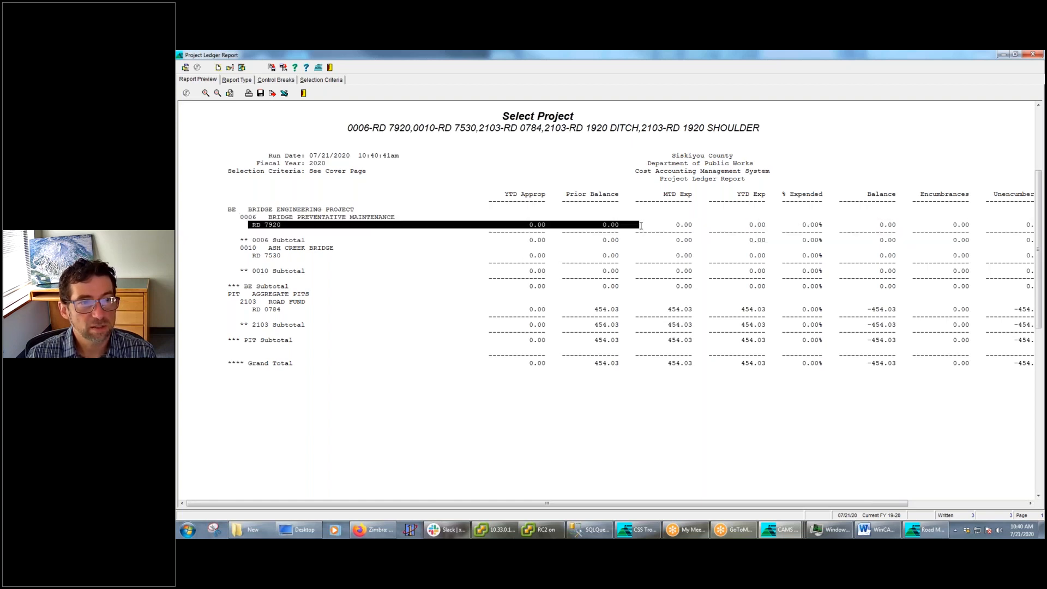
# Check the Project Ledger Report's selection criteria and its control breaks
pyautogui.click(320, 80)
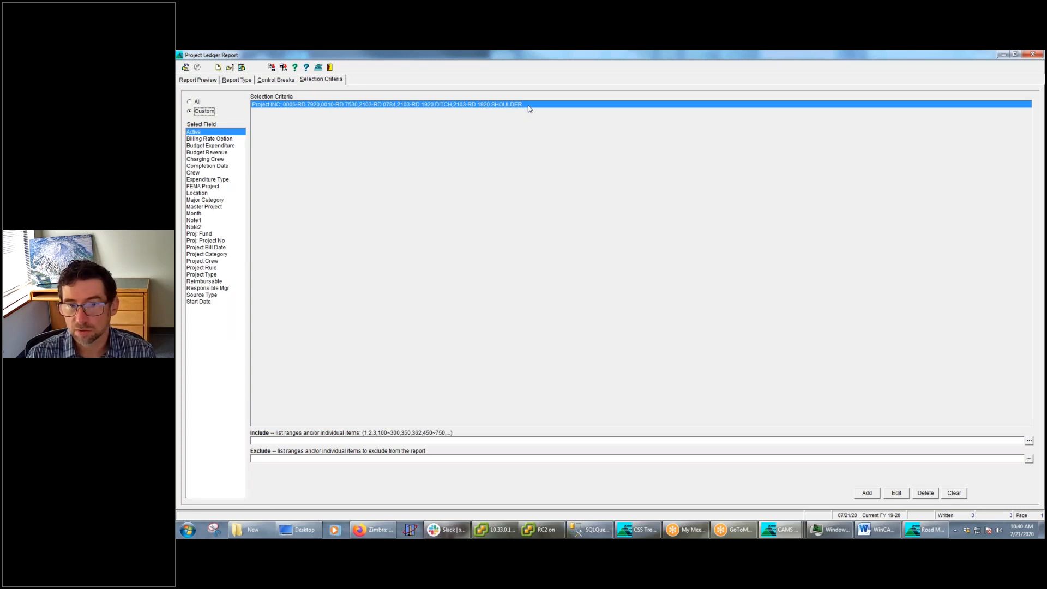
pyautogui.hotkey('alt', 'Tab')
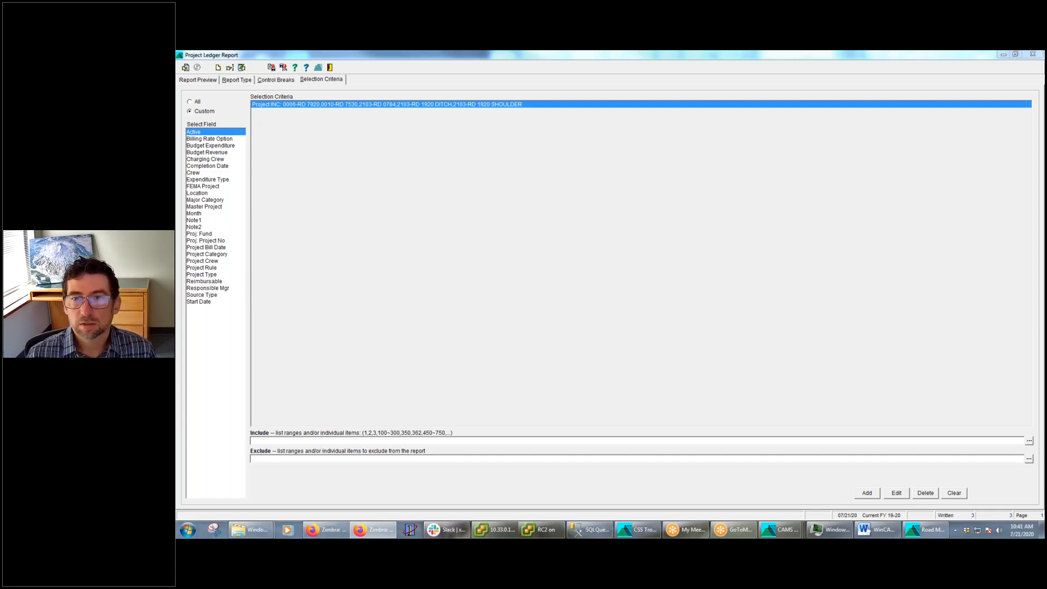
pyautogui.click(279, 82)
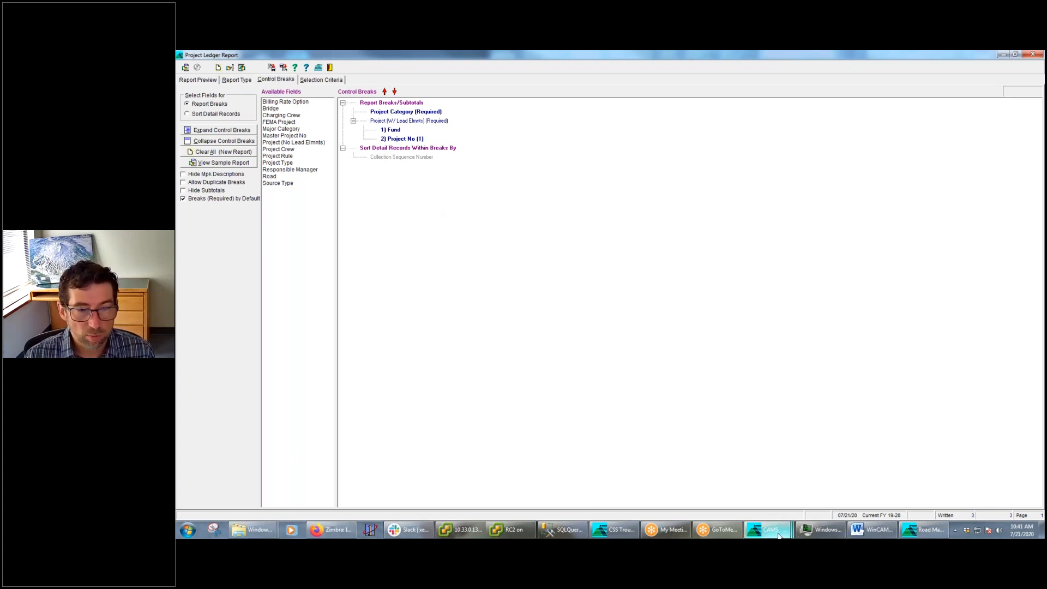
# Switch to the main CAMS window and open the Invoices report for Direct Charges
pyautogui.moveTo(779, 537)
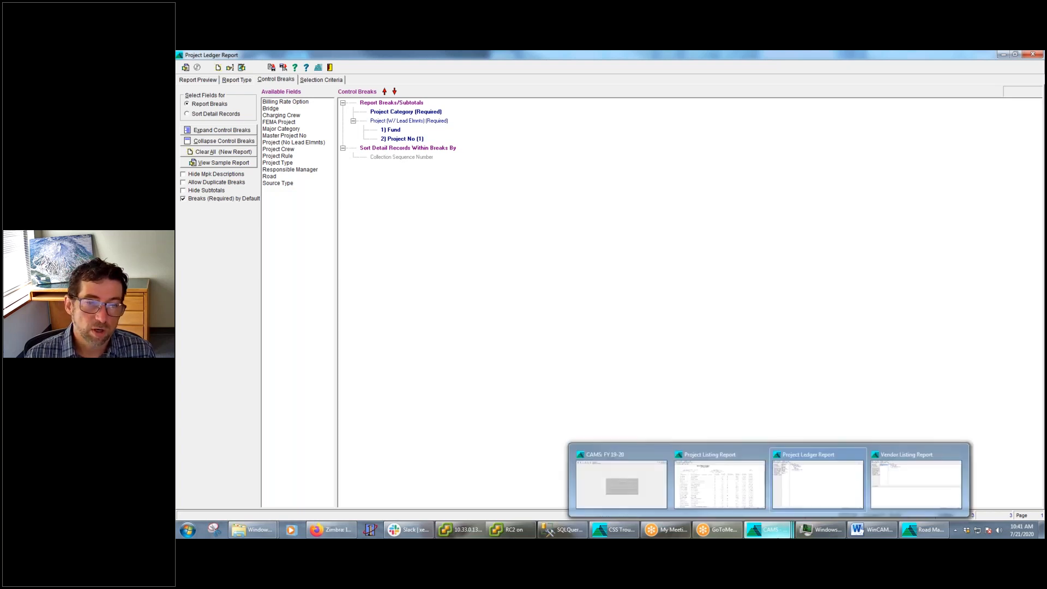
pyautogui.click(622, 483)
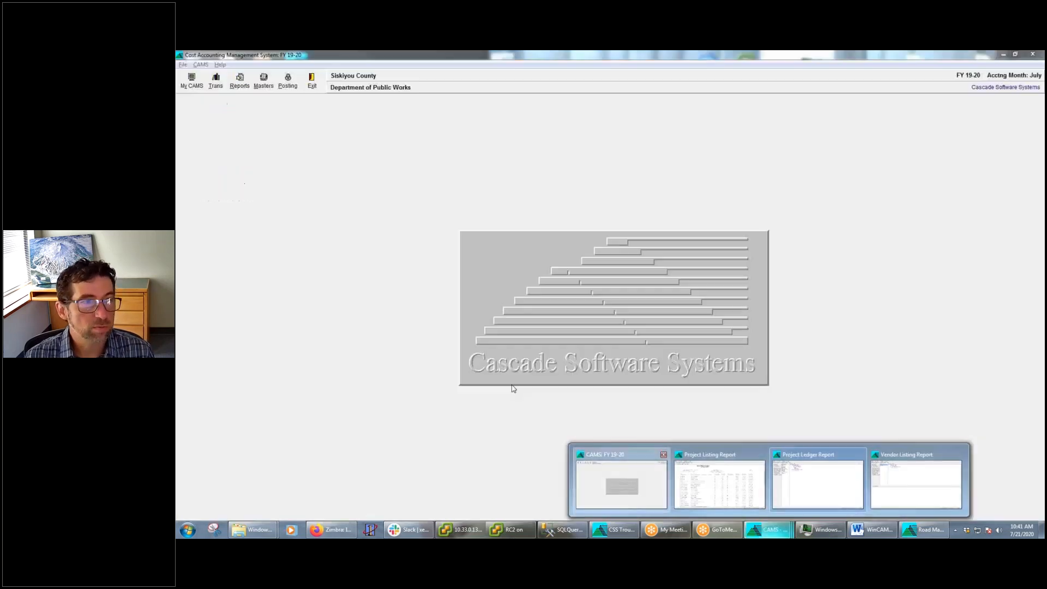
pyautogui.click(239, 81)
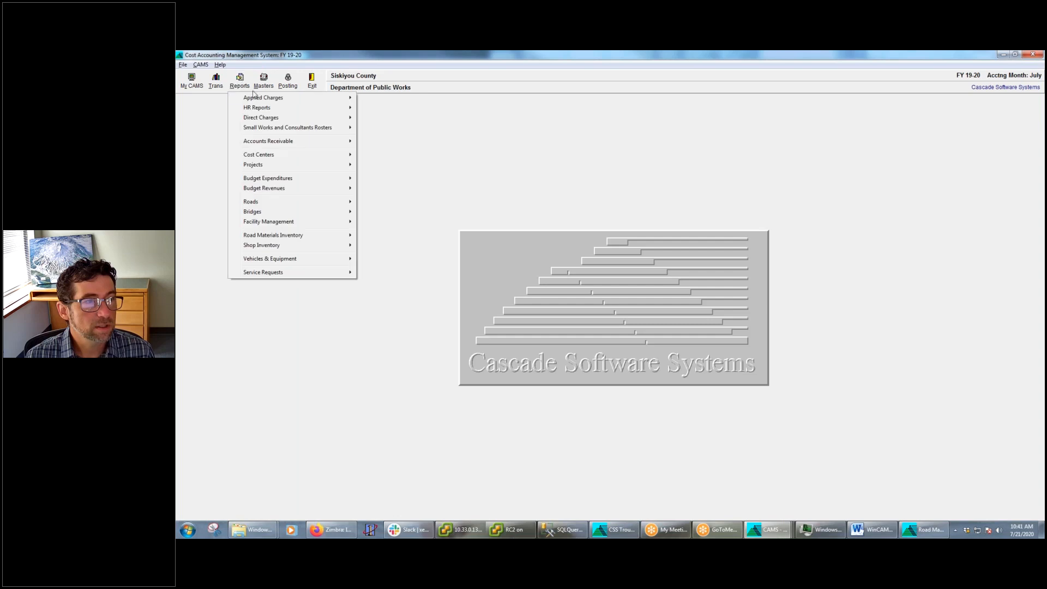
pyautogui.moveTo(271, 118)
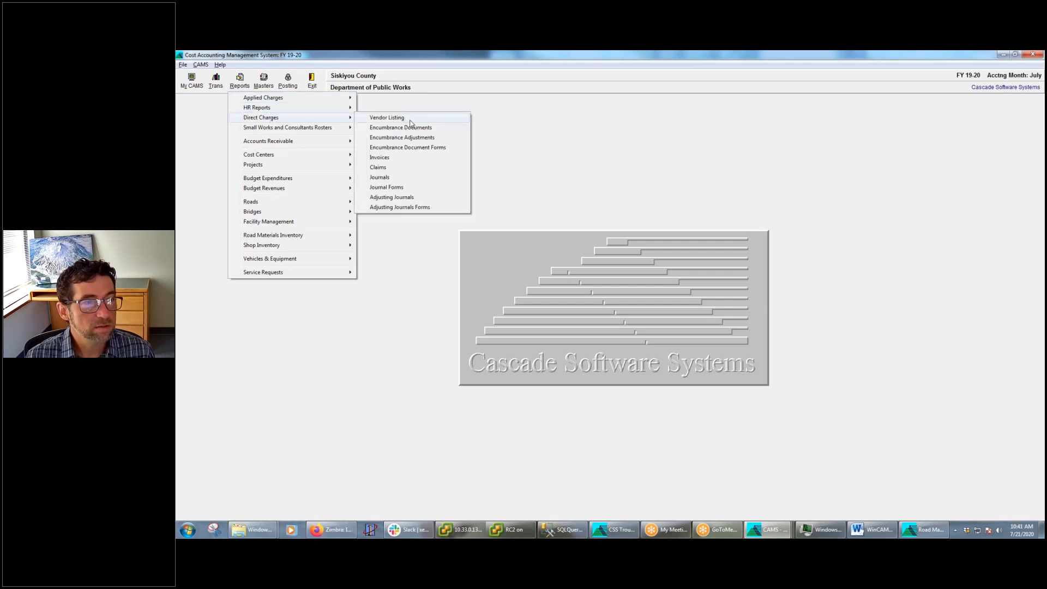
pyautogui.click(401, 159)
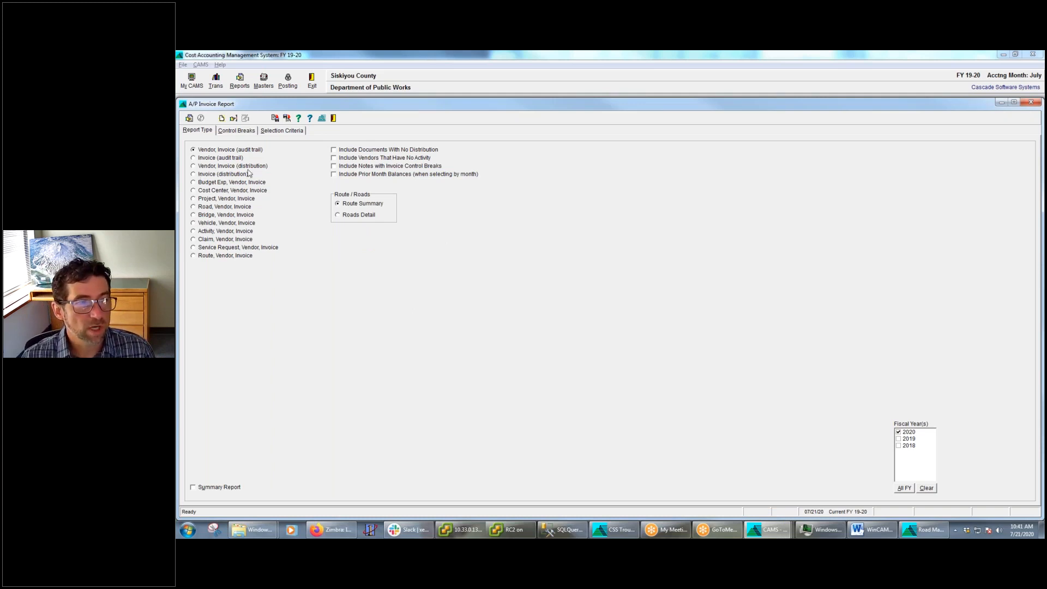
# Add Project (W/ Lead Elmnts) as a report break in the A/P Invoice Report's control breaks
pyautogui.click(242, 132)
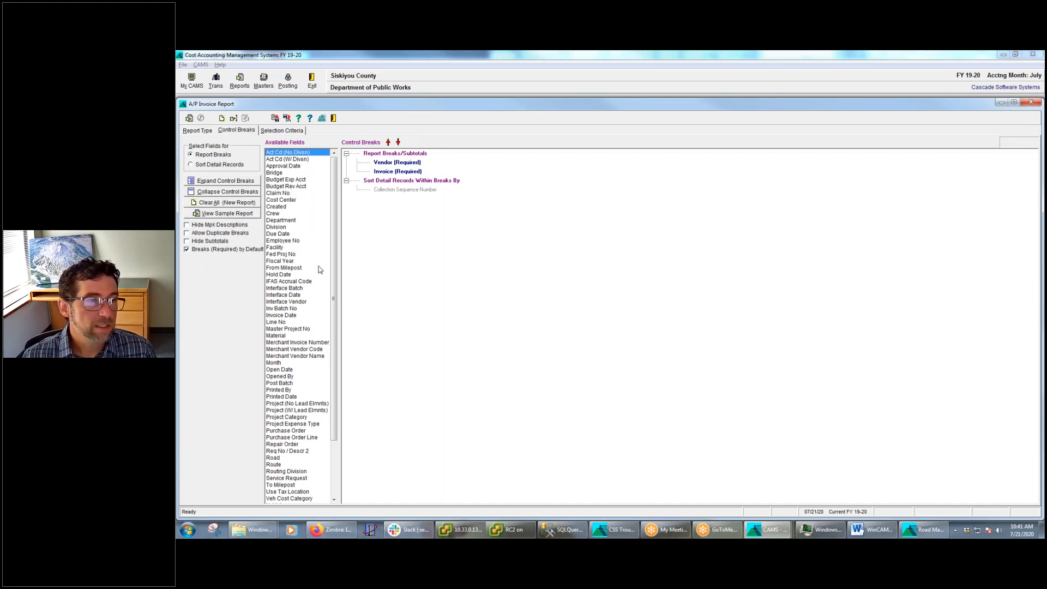
pyautogui.scroll(-1, 334, 279)
pyautogui.moveTo(334, 279); pyautogui.dragTo(334, 320)
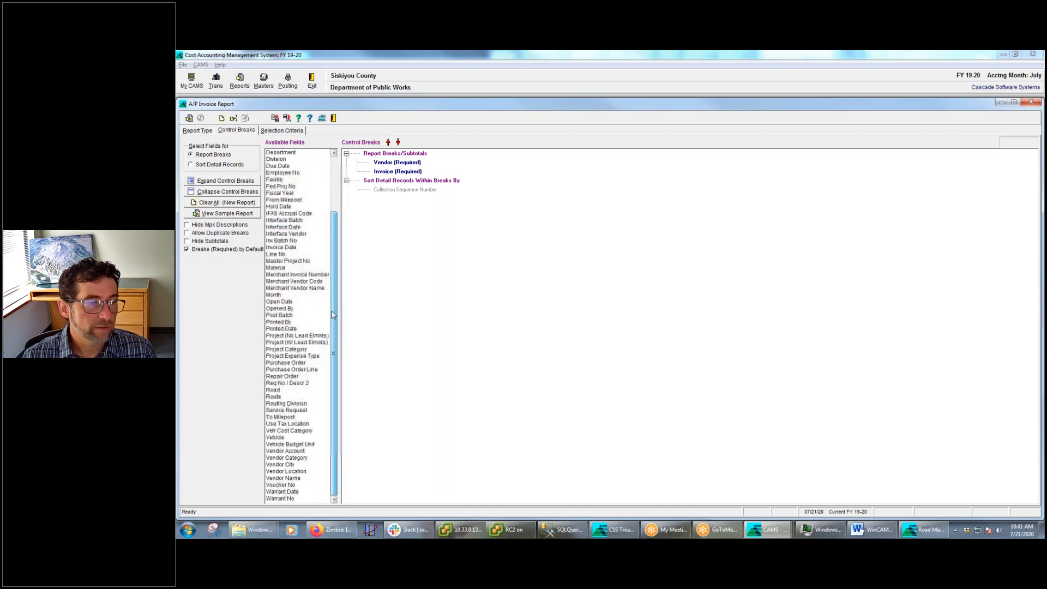
pyautogui.click(278, 344)
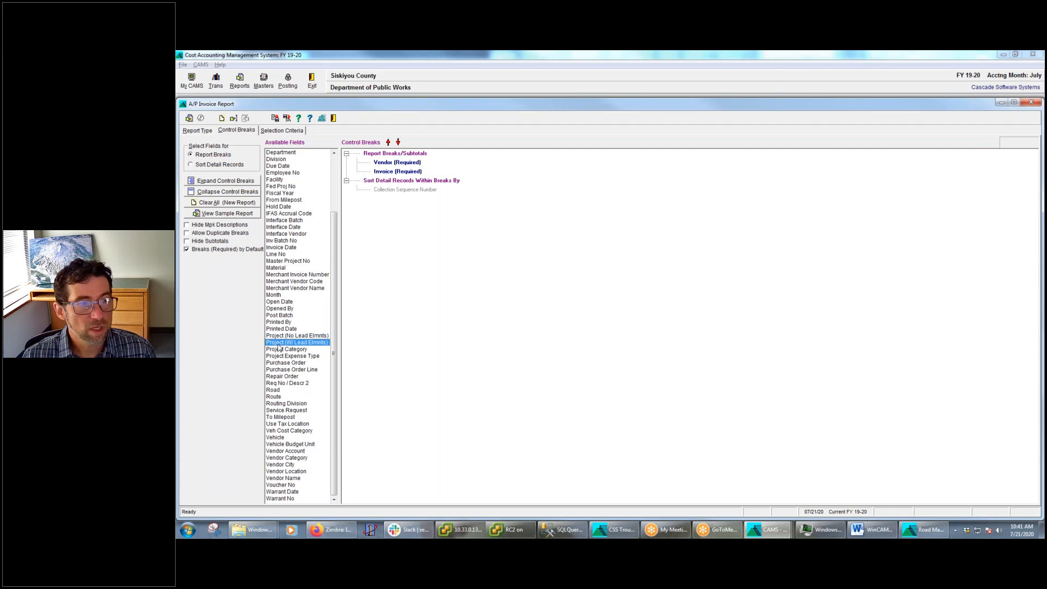
pyautogui.doubleClick(278, 344)
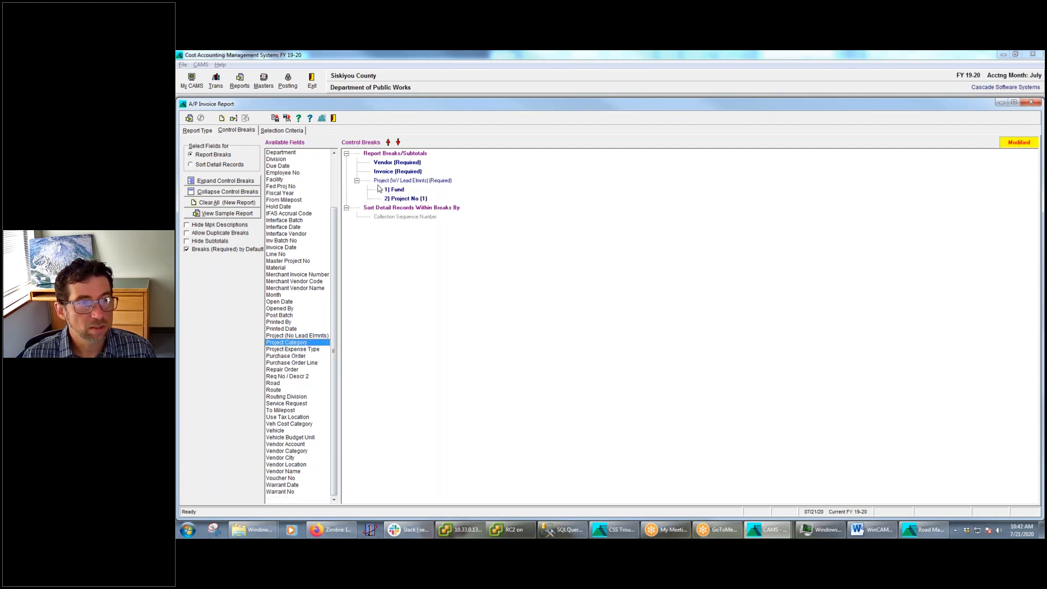
# Remove the Vendor and Invoice breaks from the A/P Invoice Report's control breaks
pyautogui.click(398, 163)
pyautogui.rightClick(399, 163)
pyautogui.click(418, 167)
pyautogui.rightClick(394, 162)
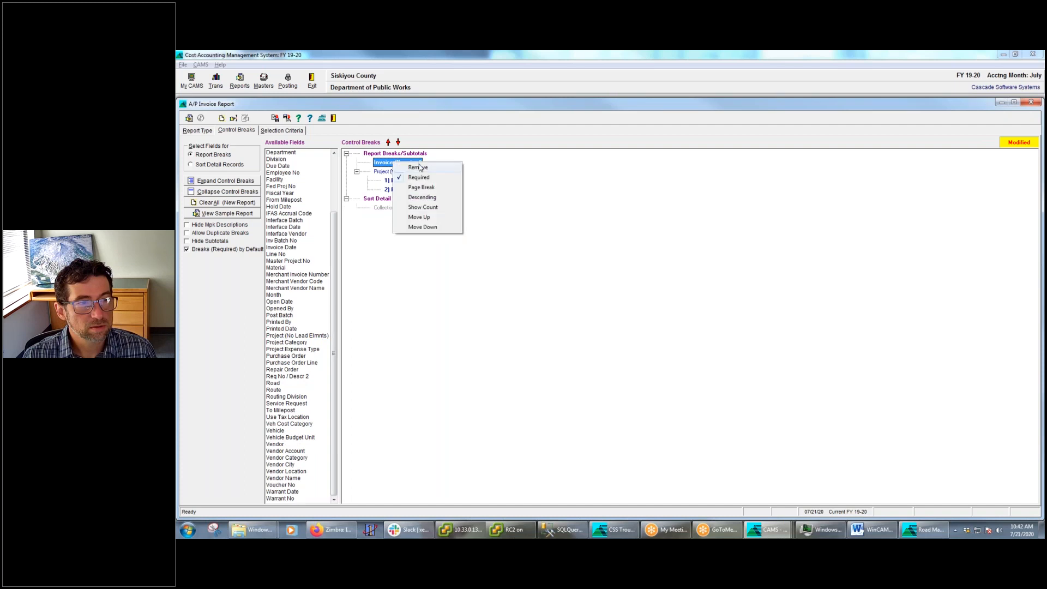
pyautogui.click(418, 168)
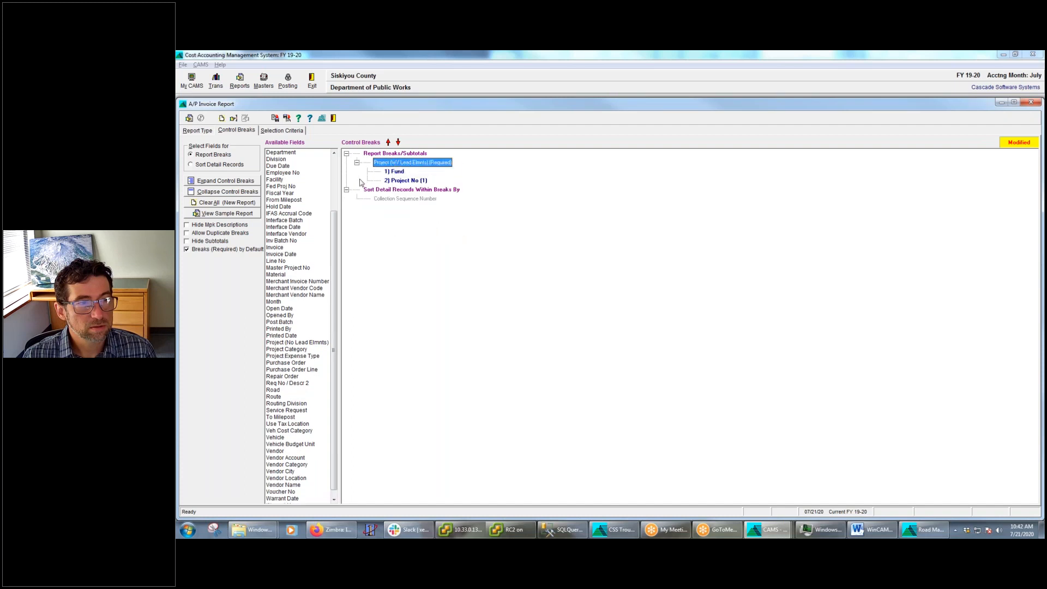
# Add Project Category as a report break, try it above Project (W/ Lead Elmnts), and return it to second place
pyautogui.doubleClick(289, 351)
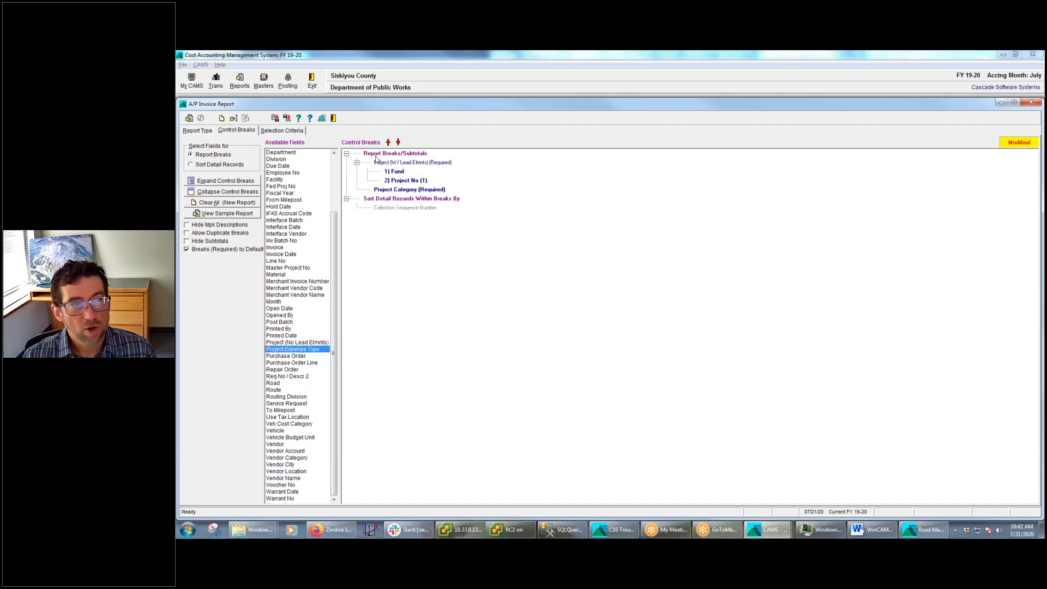
pyautogui.click(357, 164)
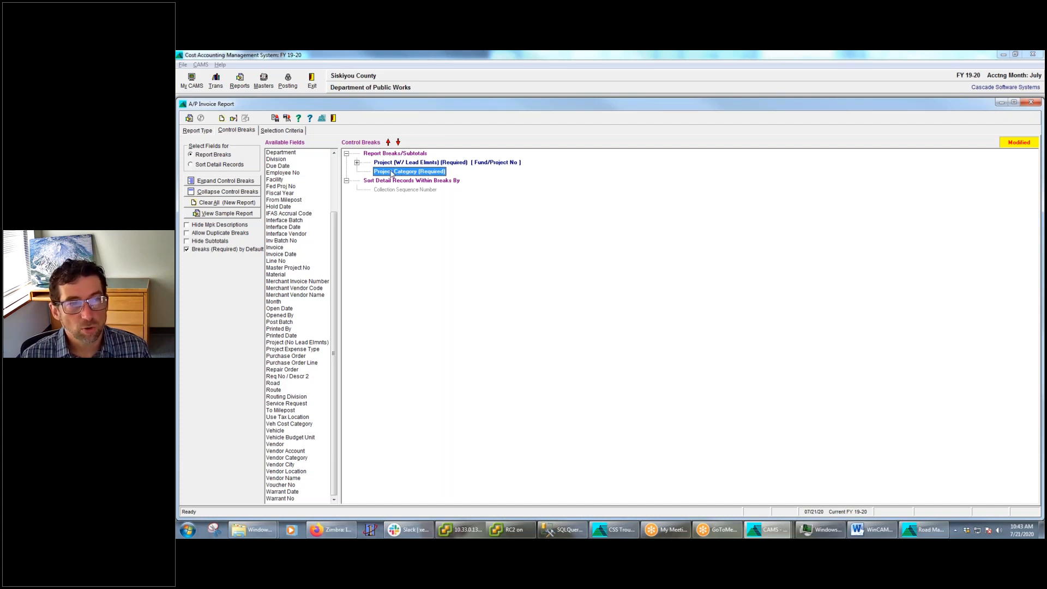
pyautogui.click(388, 142)
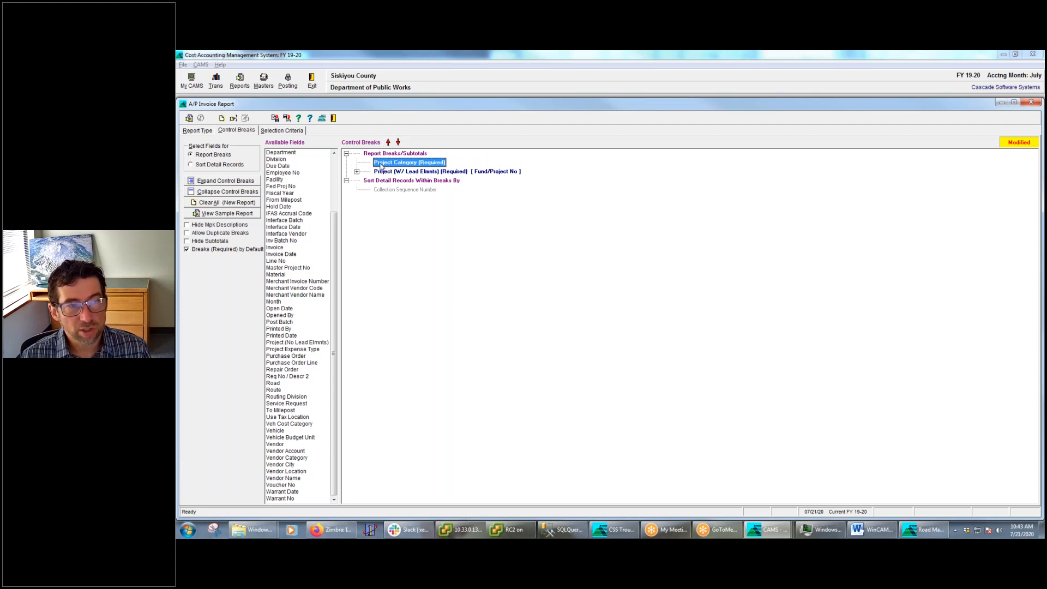
pyautogui.click(398, 141)
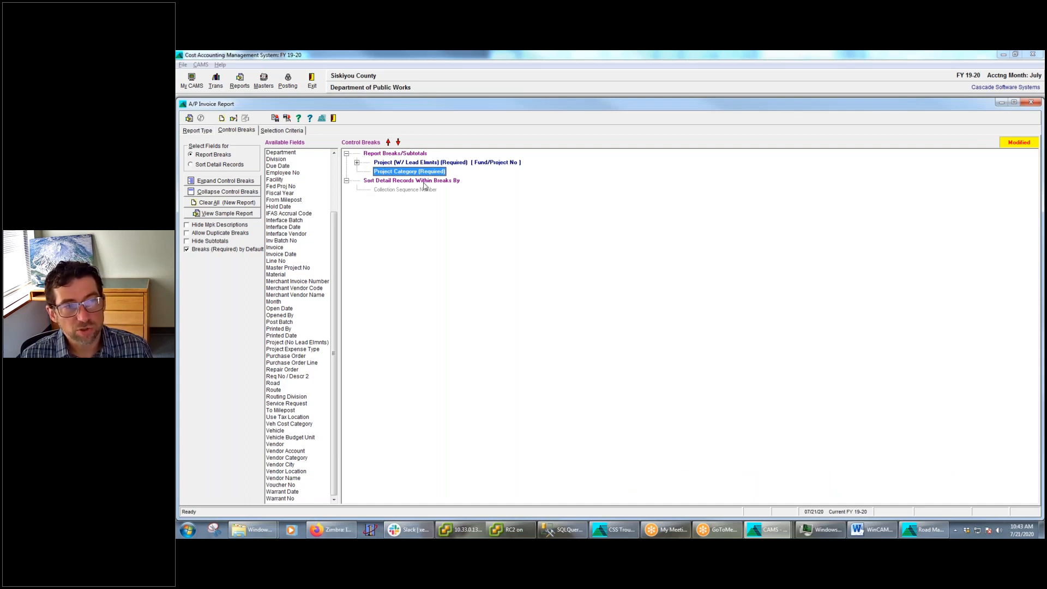
# Move Project (W/ Lead Elmnts) below Project Category into the detail record sort section and examine the sample report
pyautogui.click(378, 163)
pyautogui.click(383, 172)
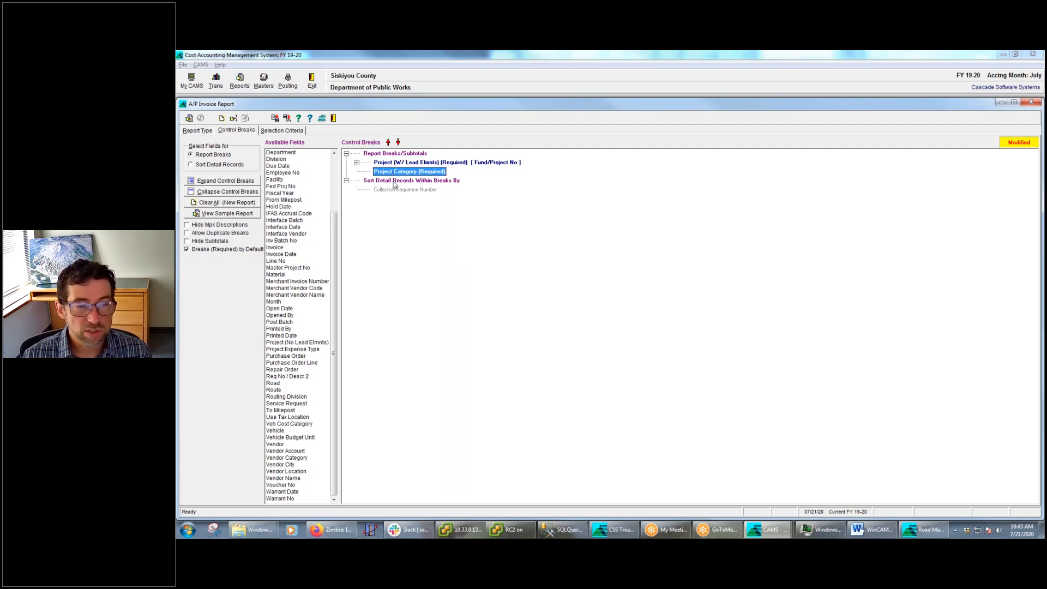
pyautogui.click(392, 163)
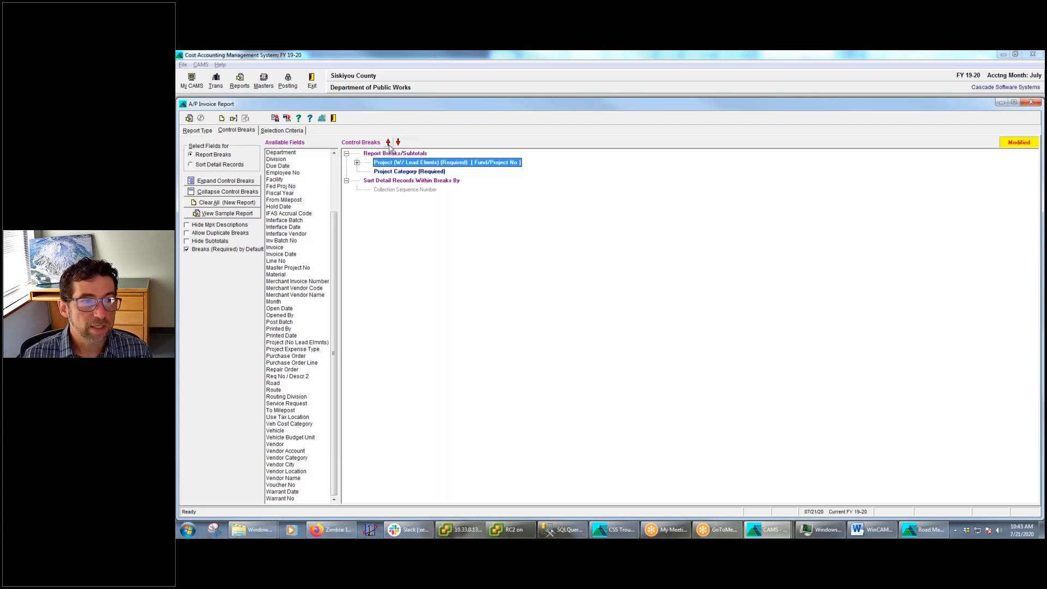
pyautogui.click(399, 142)
pyautogui.click(399, 142)
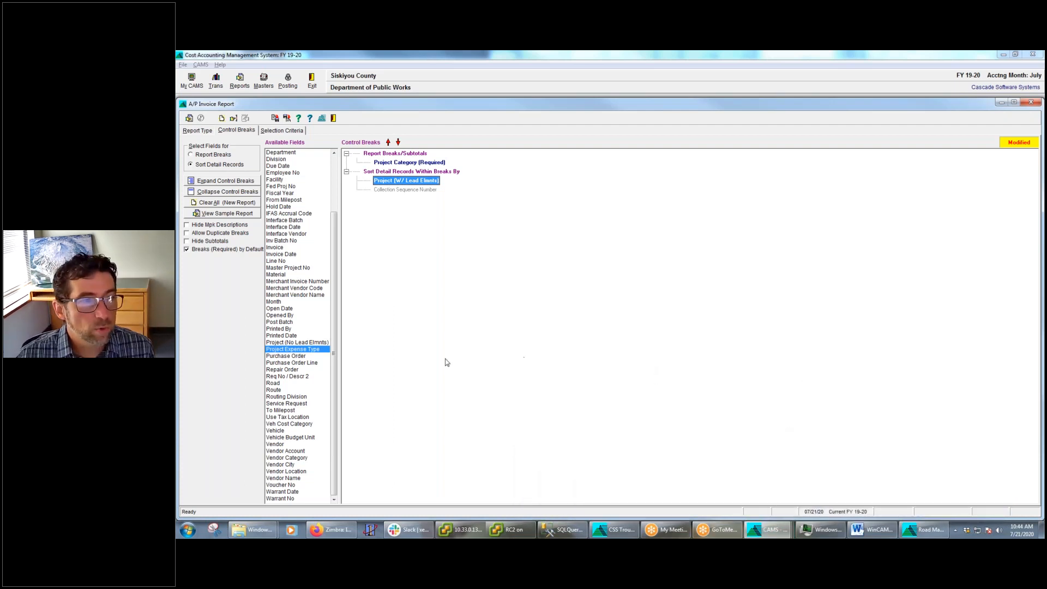
pyautogui.click(224, 215)
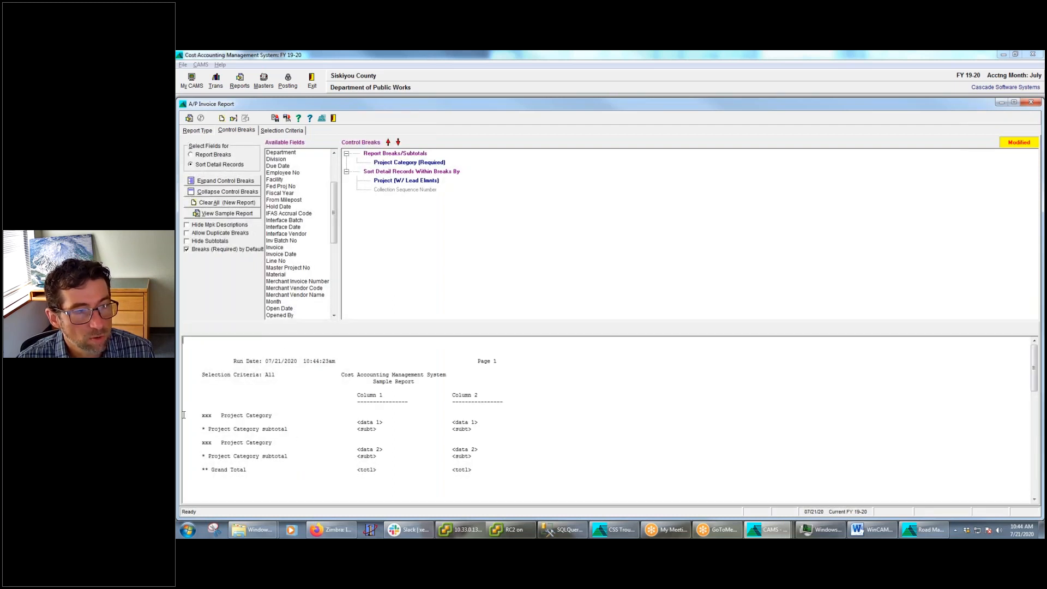
pyautogui.moveTo(198, 416); pyautogui.dragTo(405, 424)
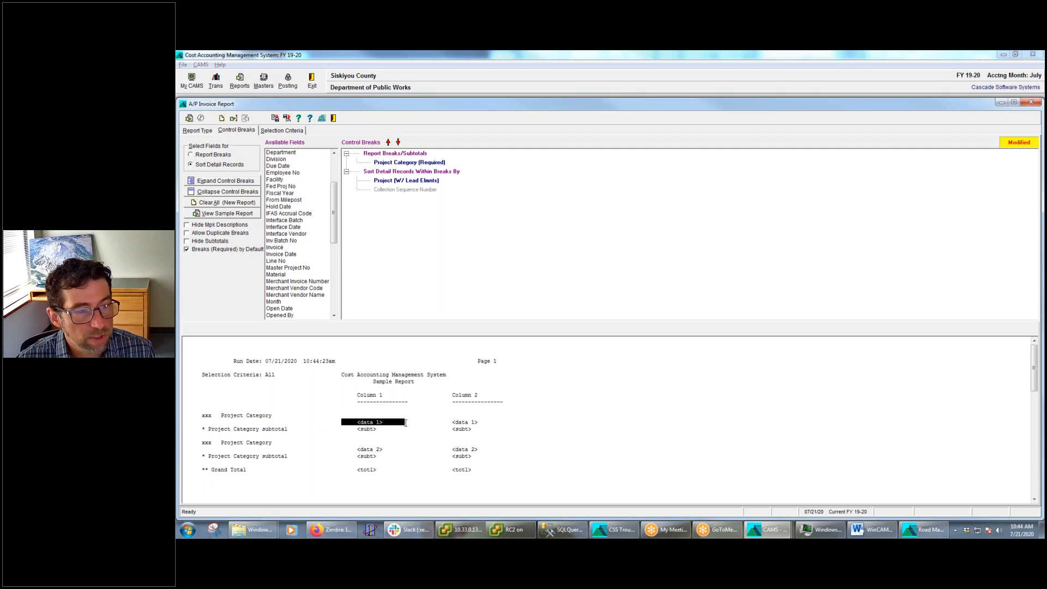
# Move Project (W/ Lead Elmnts) back up into the report breaks and examine the headings and subtotals in a refreshed sample report
pyautogui.click(406, 181)
pyautogui.click(388, 143)
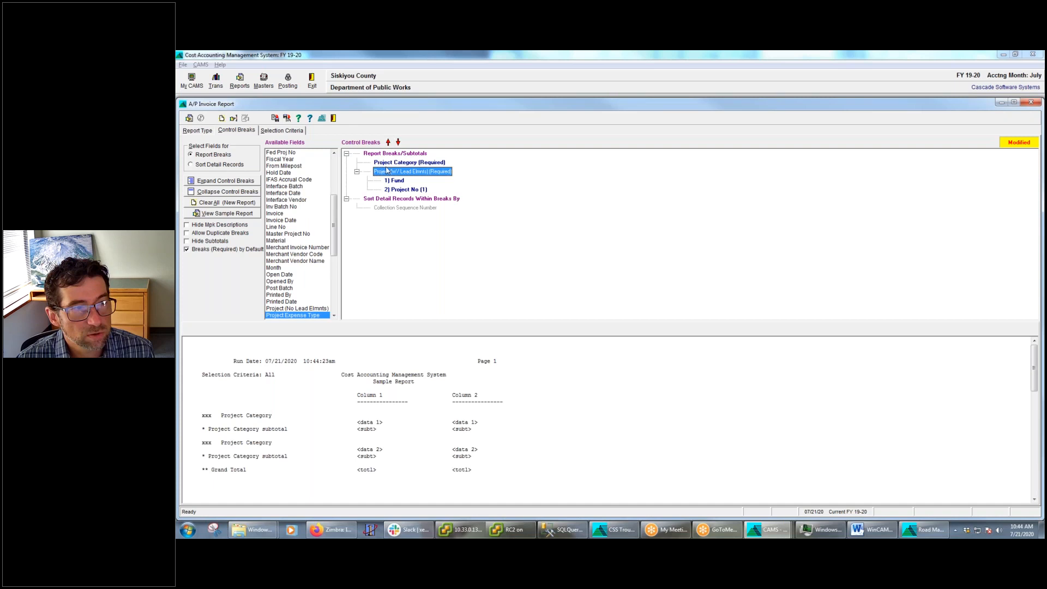
pyautogui.click(223, 214)
pyautogui.moveTo(201, 415); pyautogui.dragTo(311, 416)
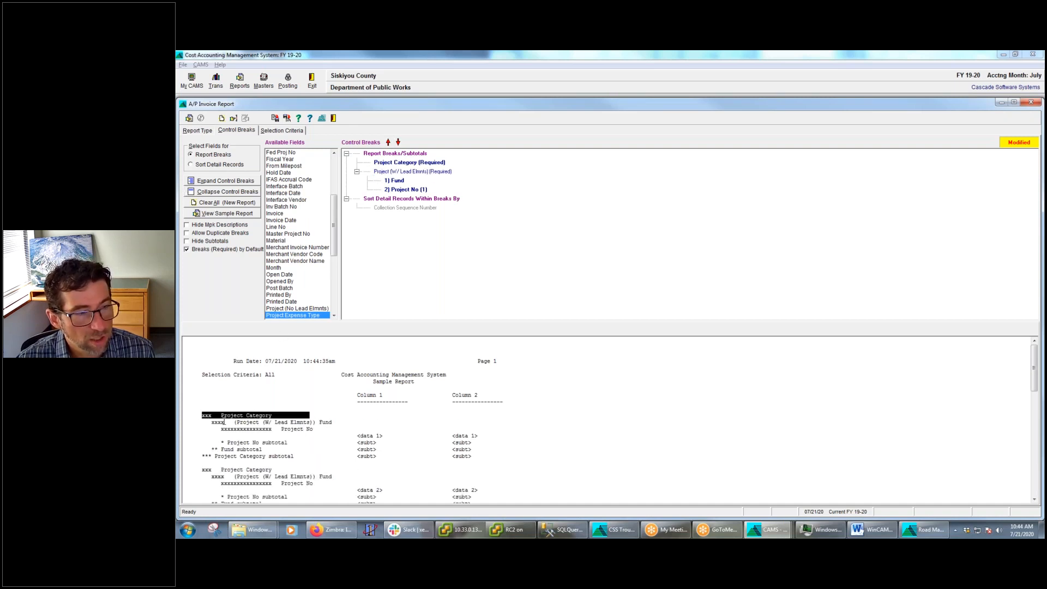
pyautogui.moveTo(210, 422); pyautogui.dragTo(395, 436)
pyautogui.moveTo(220, 443); pyautogui.dragTo(270, 456)
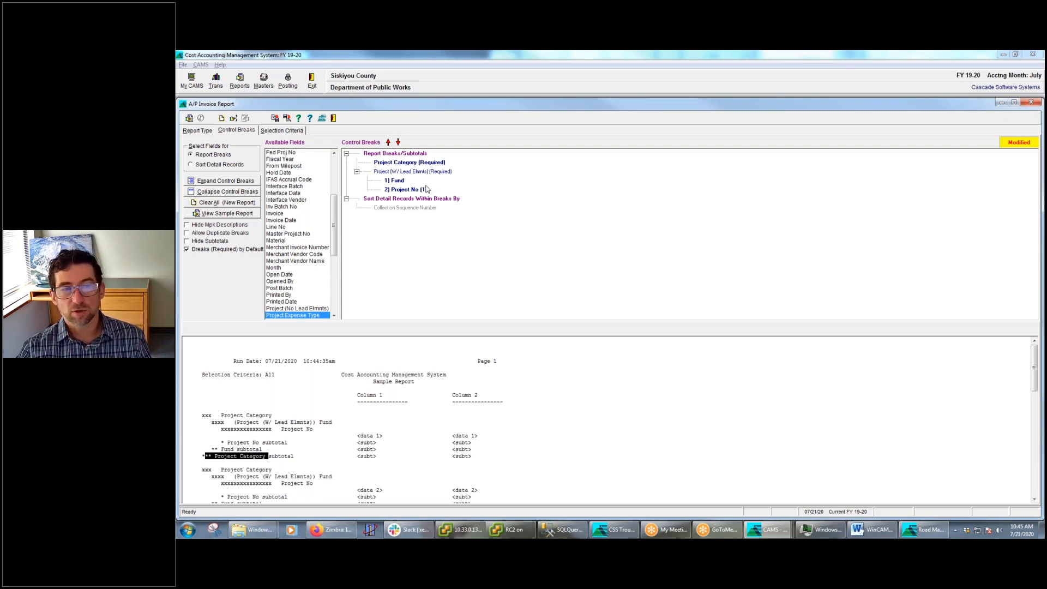
# Switch to the Vendor Listing Report and add Vendor Category as a report break after Vendor
pyautogui.moveTo(772, 535)
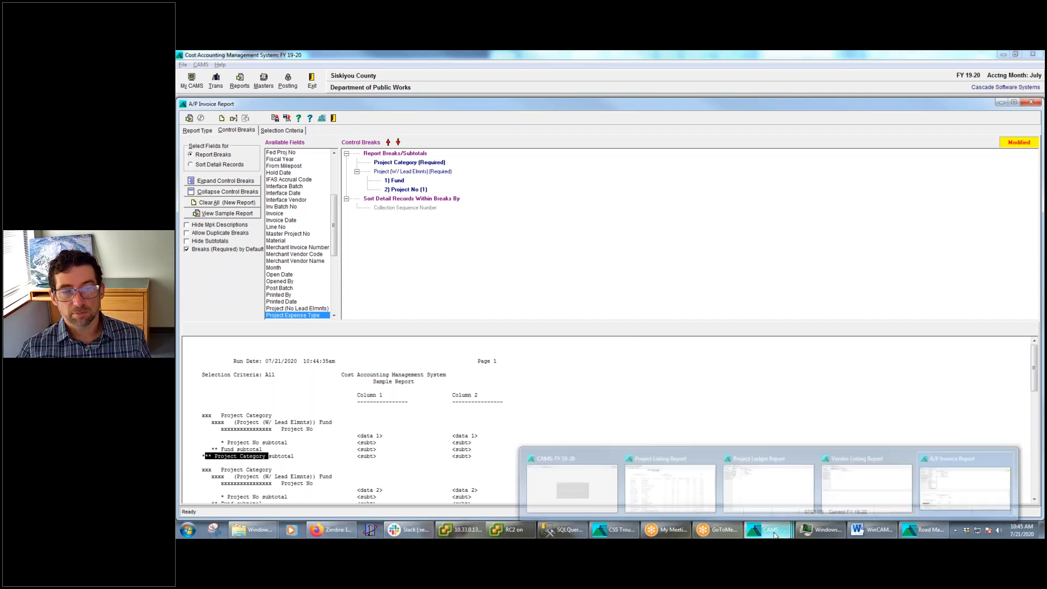
pyautogui.click(861, 494)
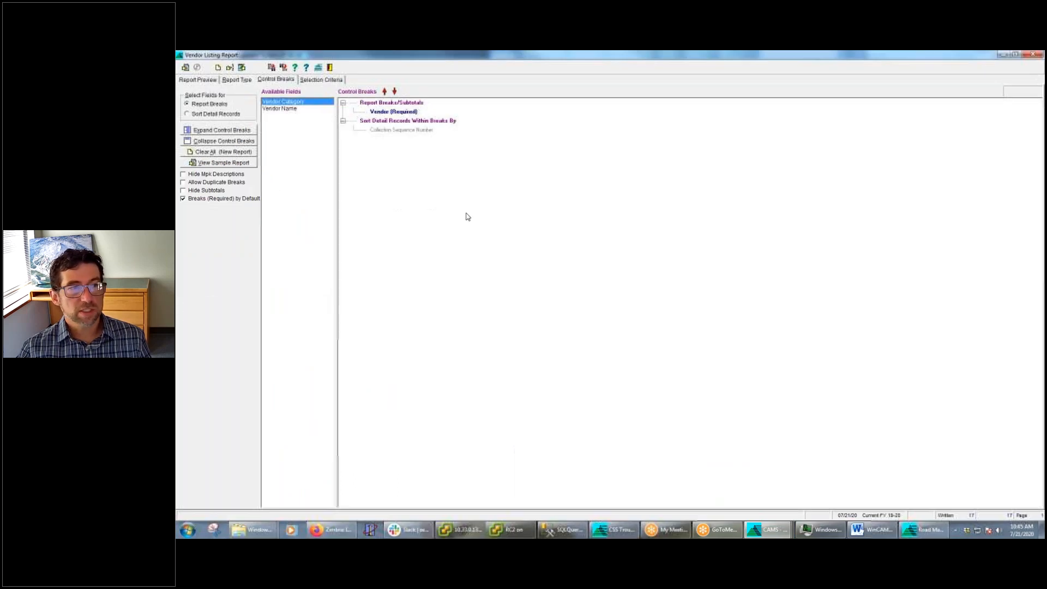
pyautogui.doubleClick(297, 103)
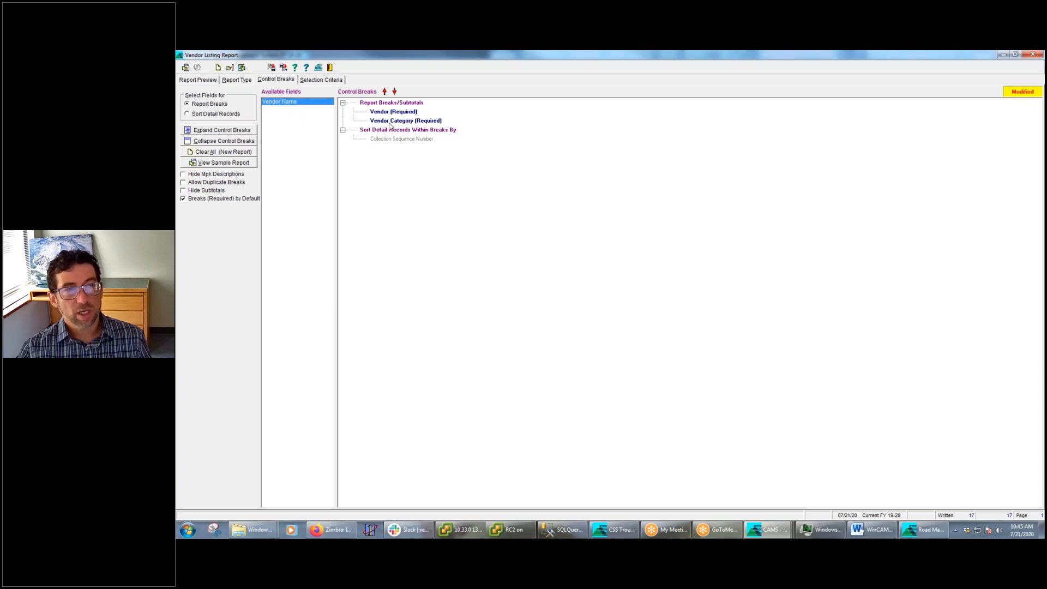
# Run the Vendor Listing Report and examine the Vendor Category column in the enlarged preview
pyautogui.click(185, 67)
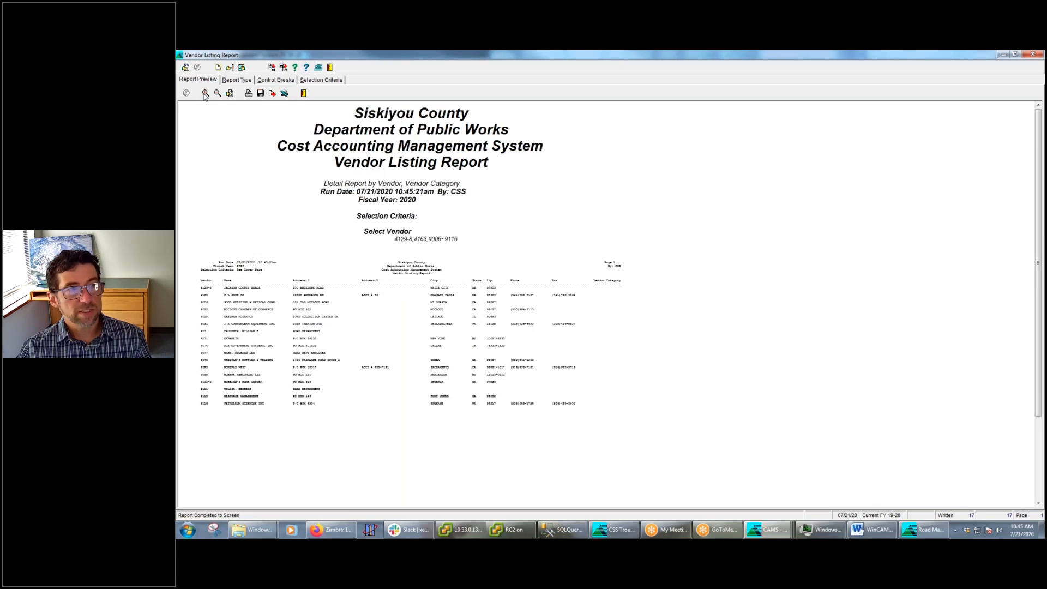
pyautogui.click(205, 93)
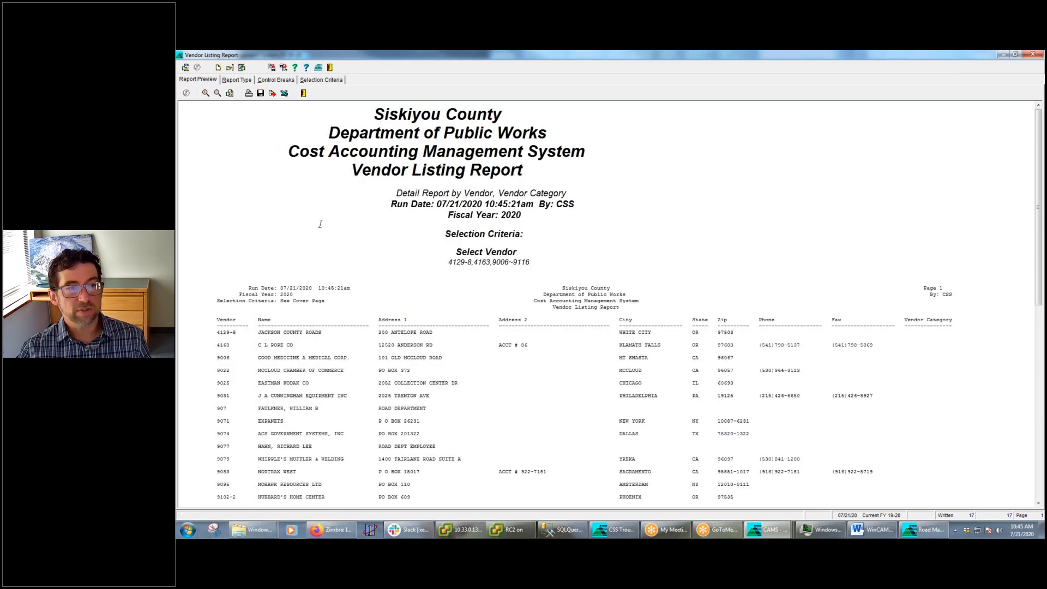
pyautogui.scroll(-3, 927, 386)
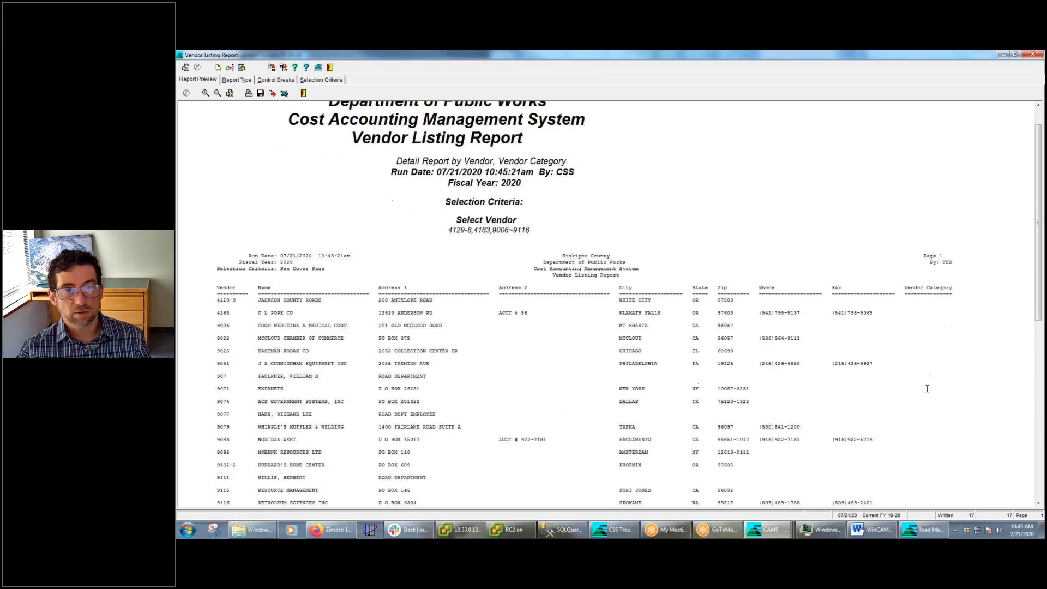
pyautogui.scroll(2, 906, 371)
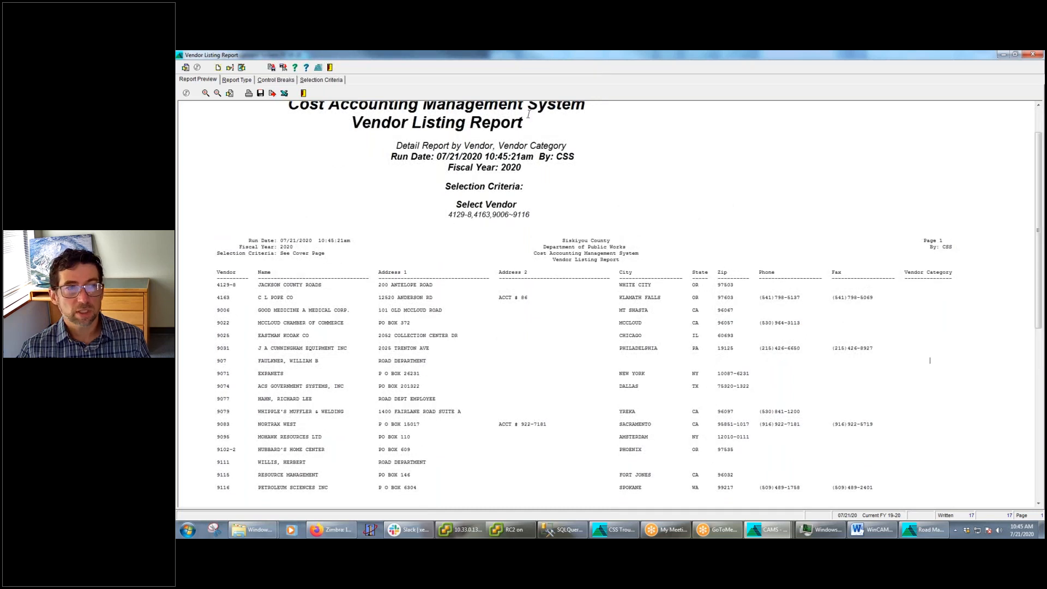
# Make the Vendor break not required in the Vendor Listing Report's control breaks
pyautogui.click(319, 80)
pyautogui.click(280, 83)
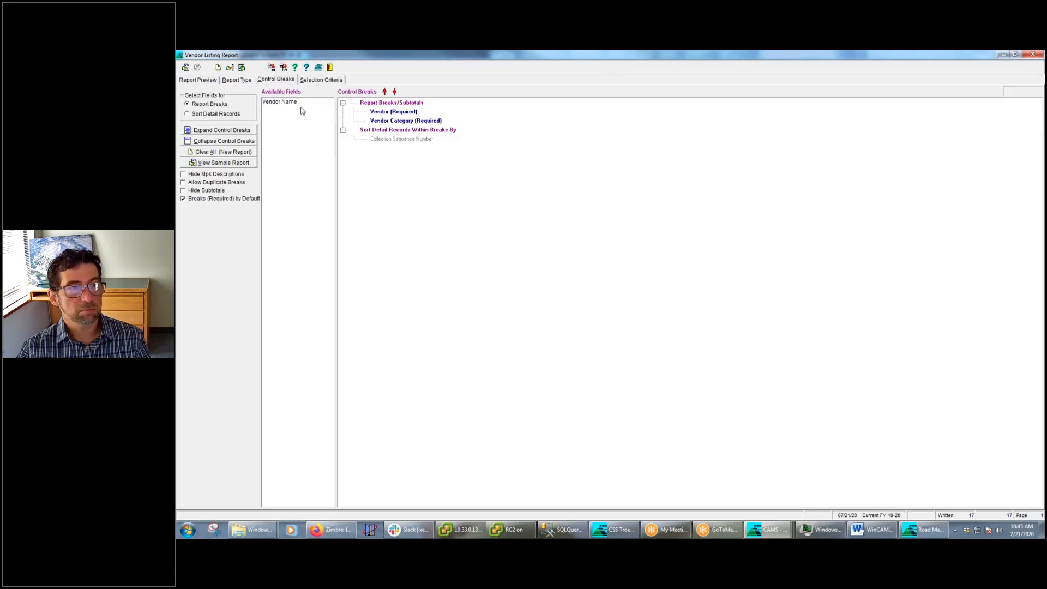
pyautogui.click(403, 123)
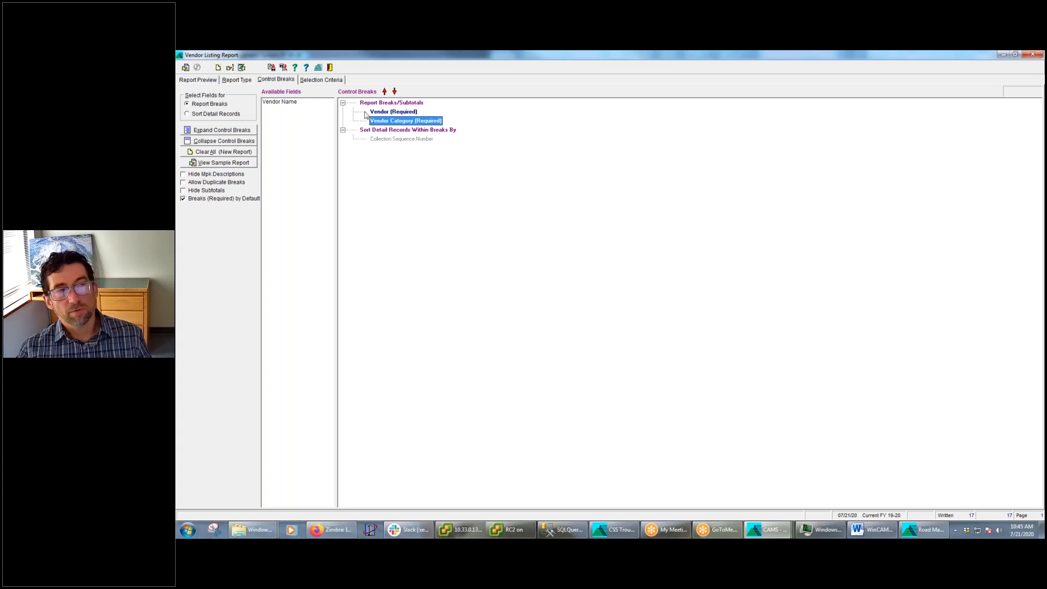
pyautogui.click(405, 112)
pyautogui.rightClick(402, 110)
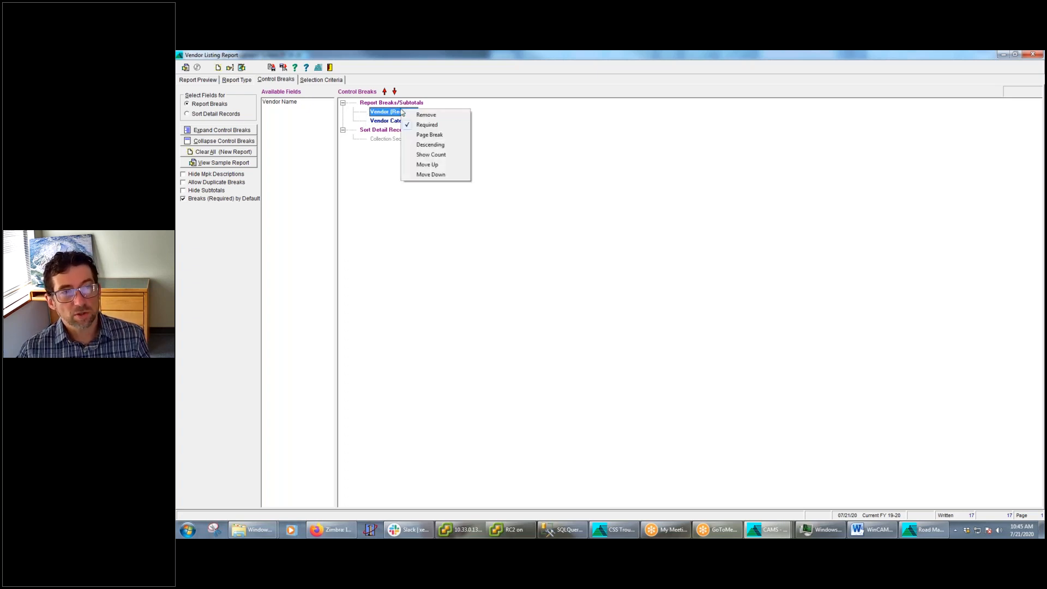
pyautogui.click(429, 126)
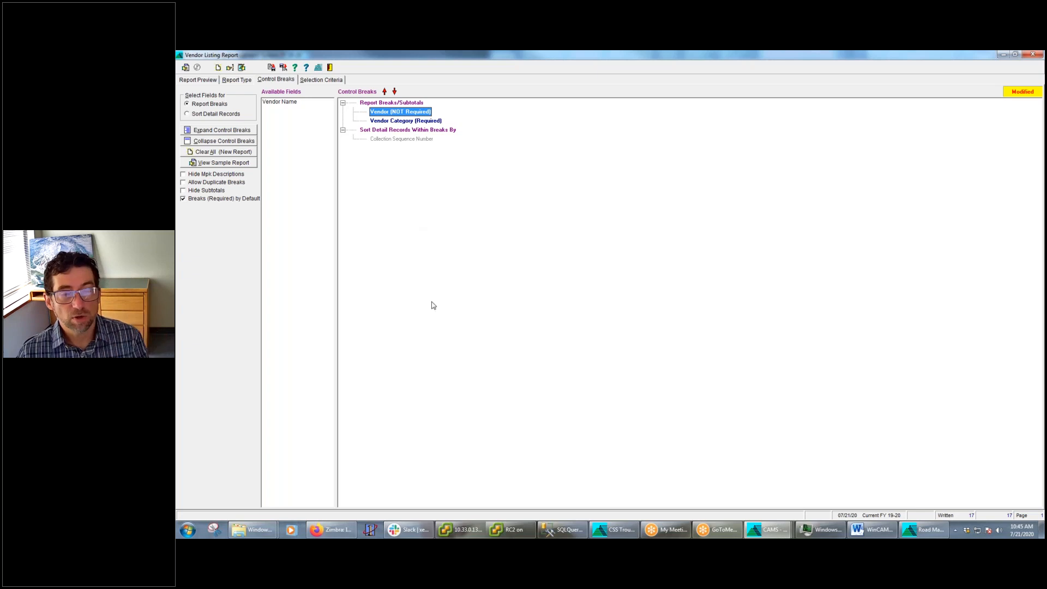
# Switch to the Project Ledger Report, run it with its current control breaks, and enlarge the preview
pyautogui.moveTo(769, 529)
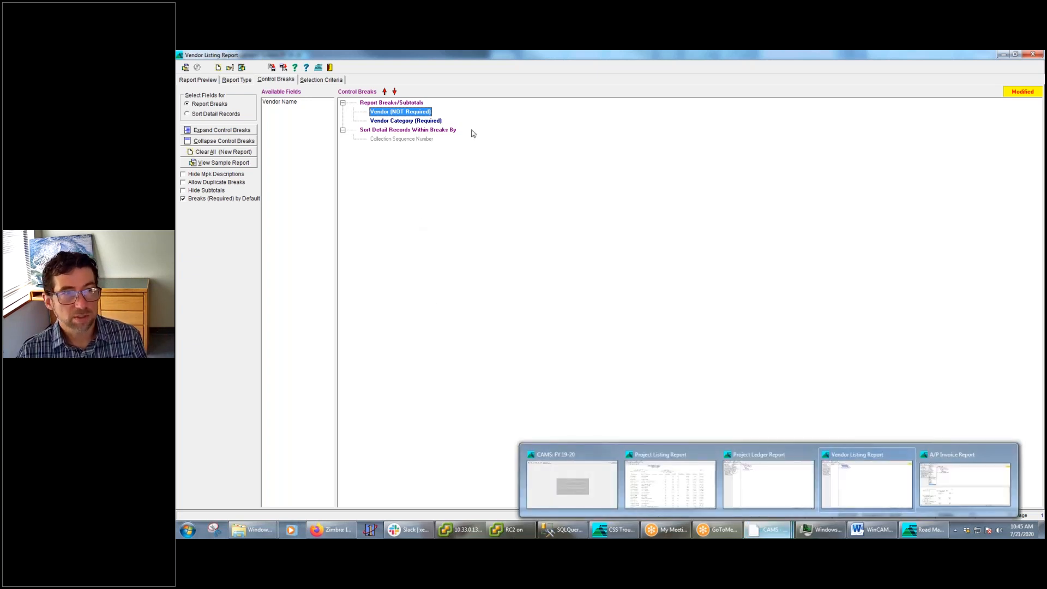
pyautogui.moveTo(922, 534)
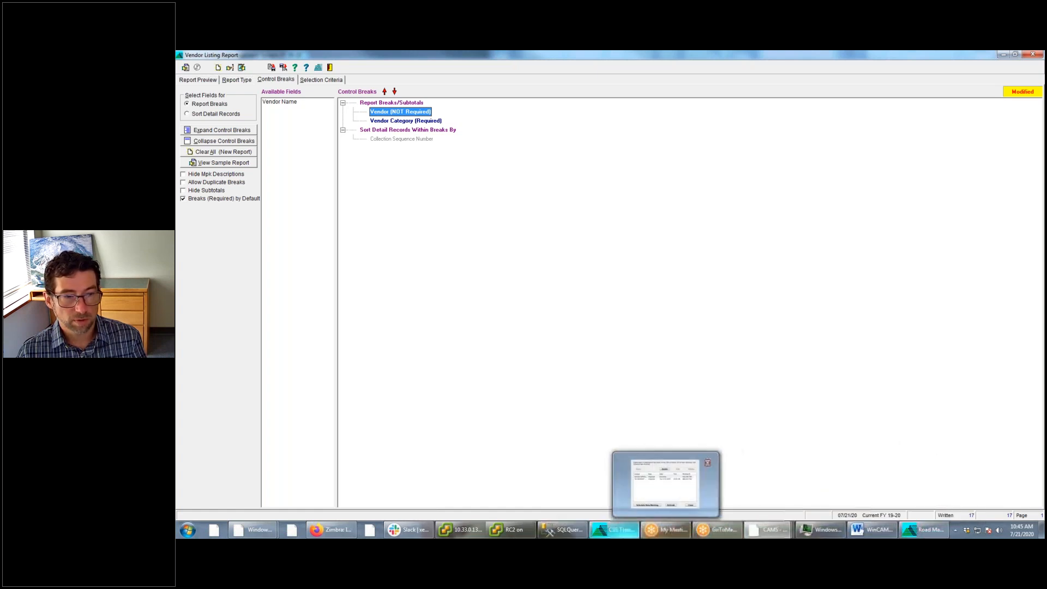
pyautogui.click(770, 530)
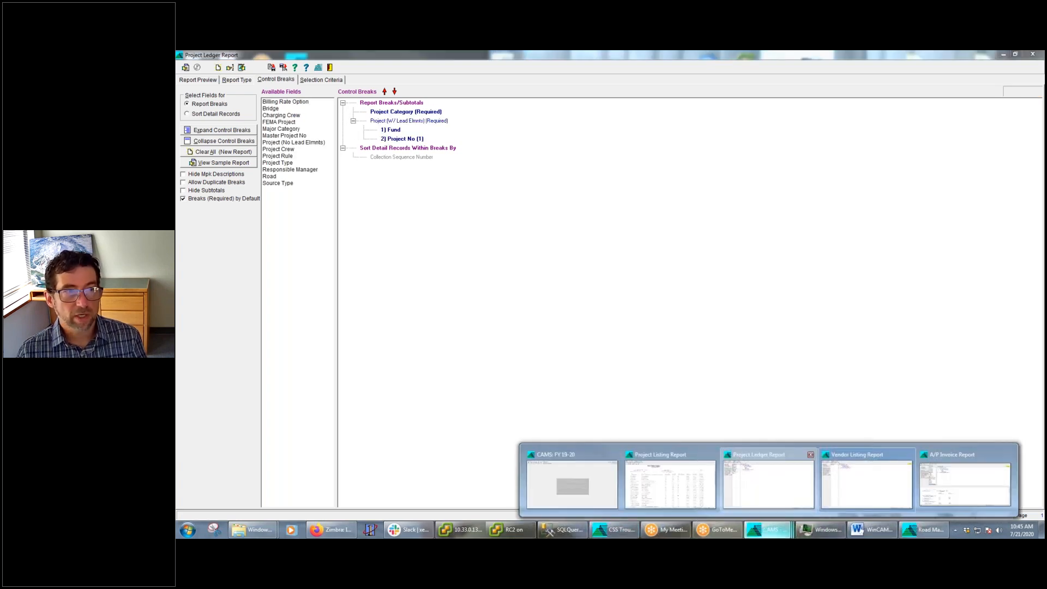
pyautogui.click(766, 491)
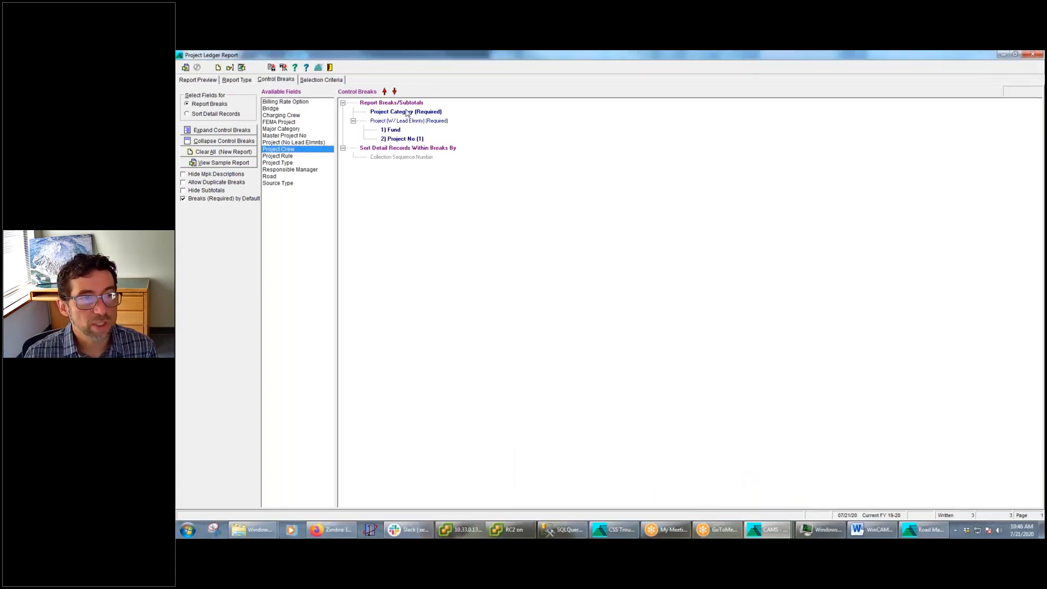
pyautogui.click(185, 67)
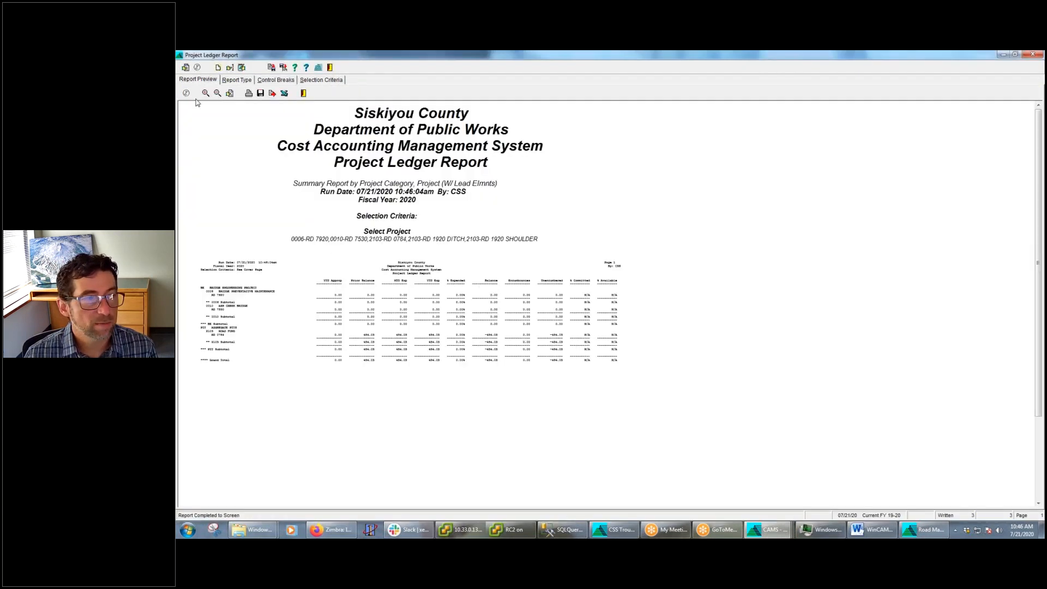
pyautogui.click(205, 93)
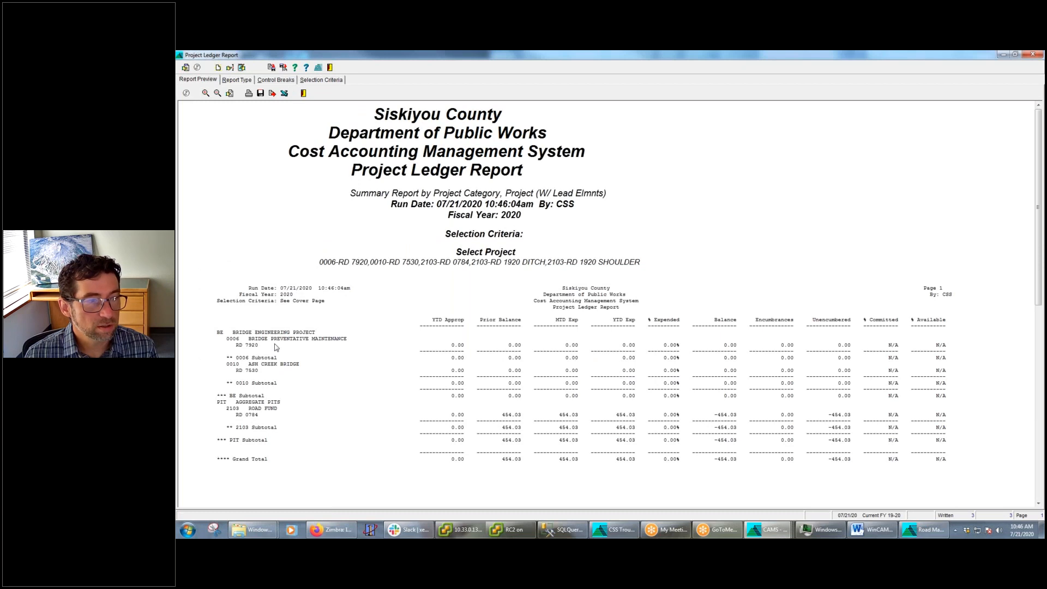
# Make the Project Category break not required in the Project Ledger Report's control breaks
pyautogui.click(289, 81)
pyautogui.rightClick(409, 112)
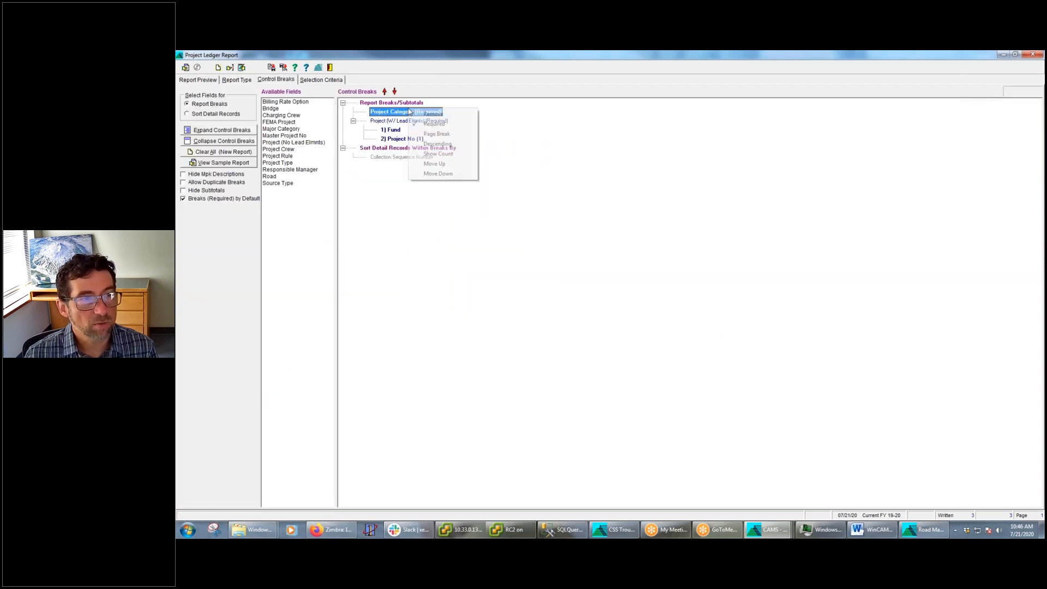
pyautogui.click(435, 125)
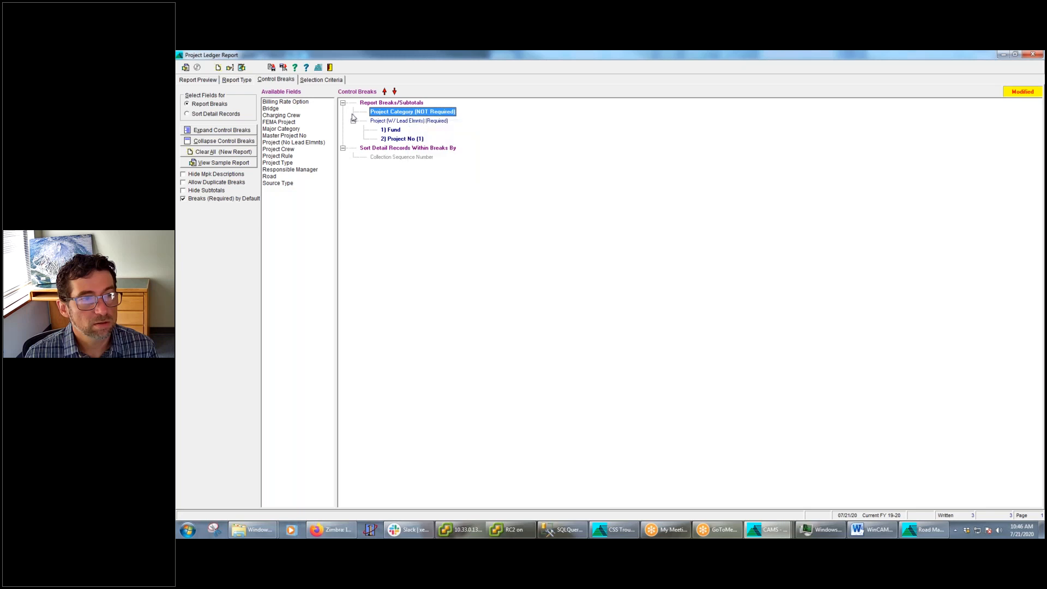
# Run the Project Ledger Report, enlarge the preview, and examine the projects and subtotal grouped under the <none> category
pyautogui.click(186, 68)
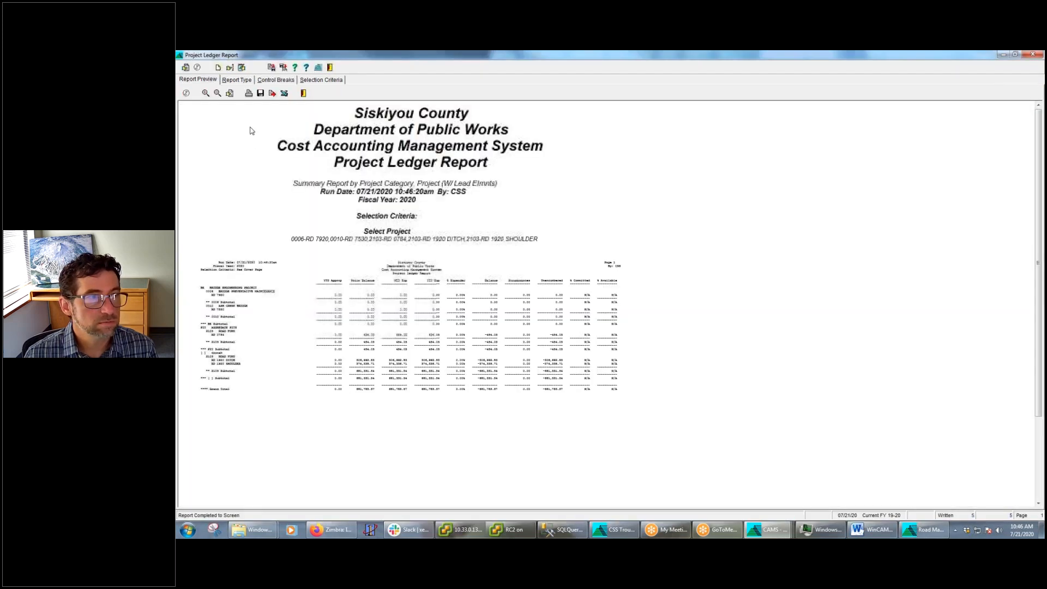
pyautogui.click(206, 92)
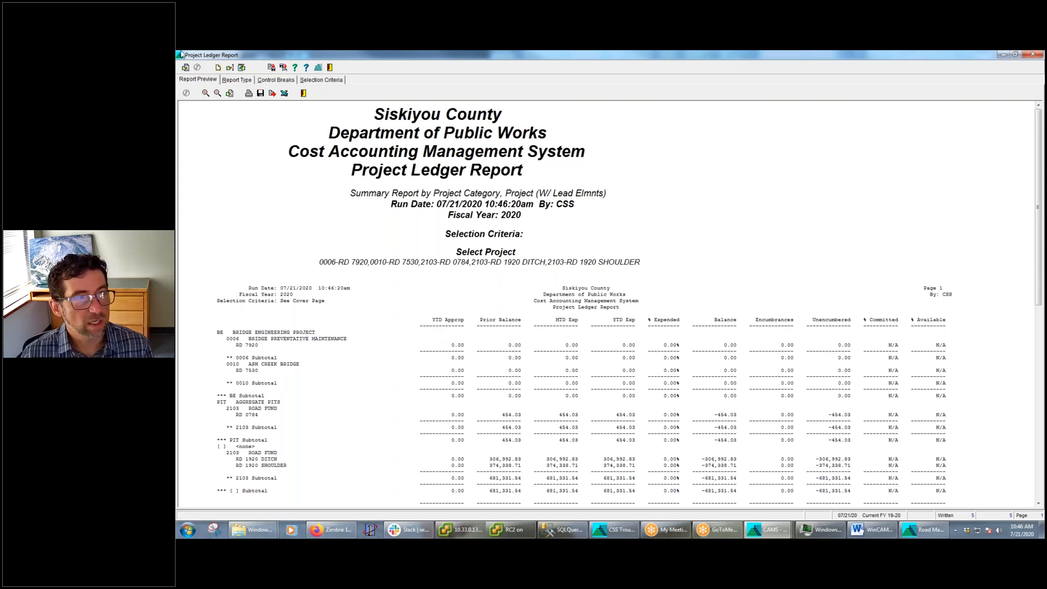
pyautogui.click(205, 94)
pyautogui.scroll(-3, 219, 257)
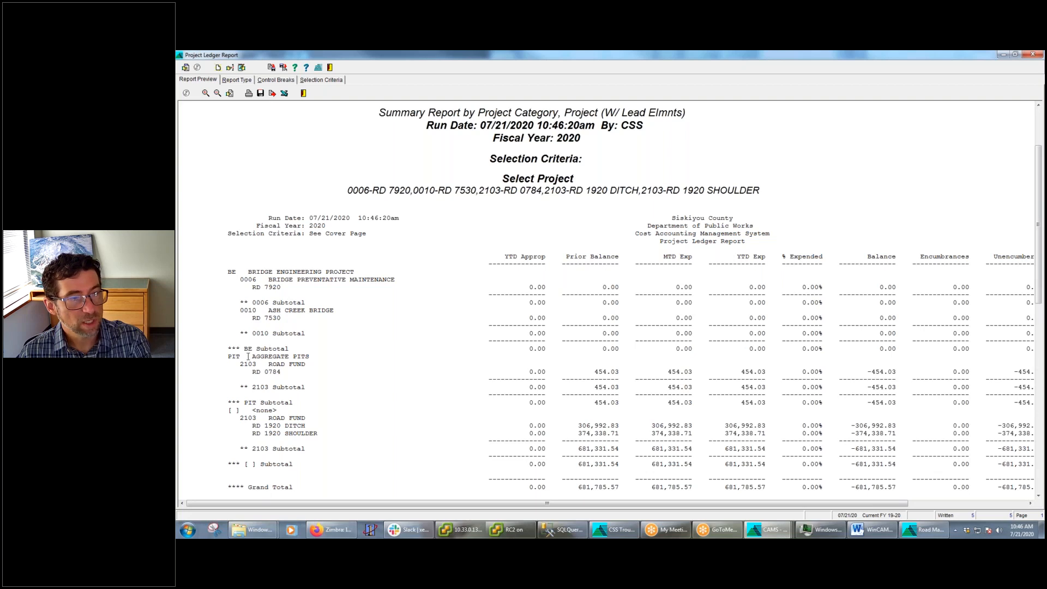
pyautogui.moveTo(313, 358); pyautogui.dragTo(326, 444)
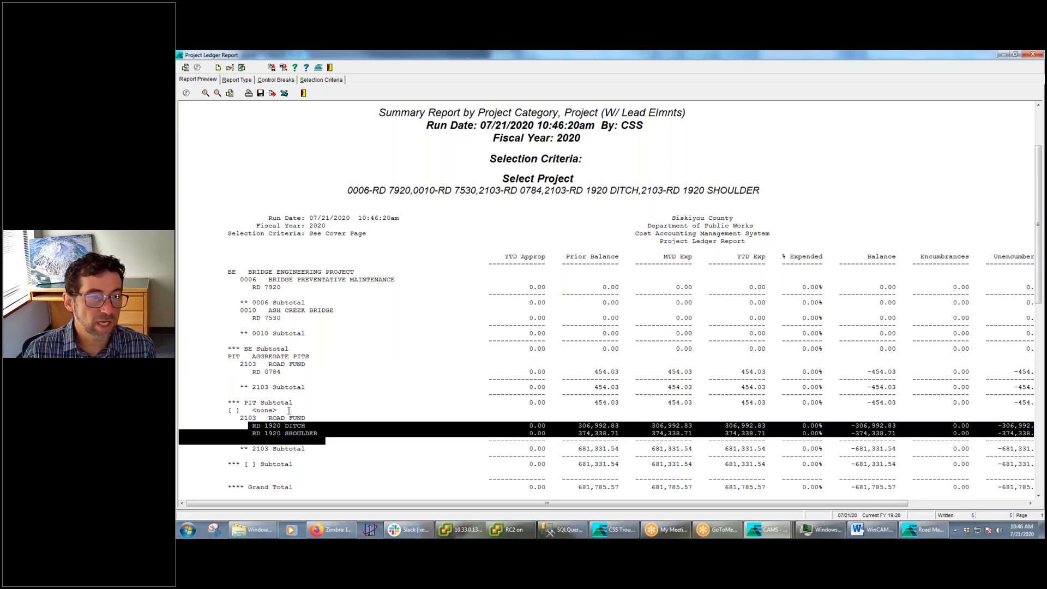
pyautogui.moveTo(223, 410); pyautogui.dragTo(343, 412)
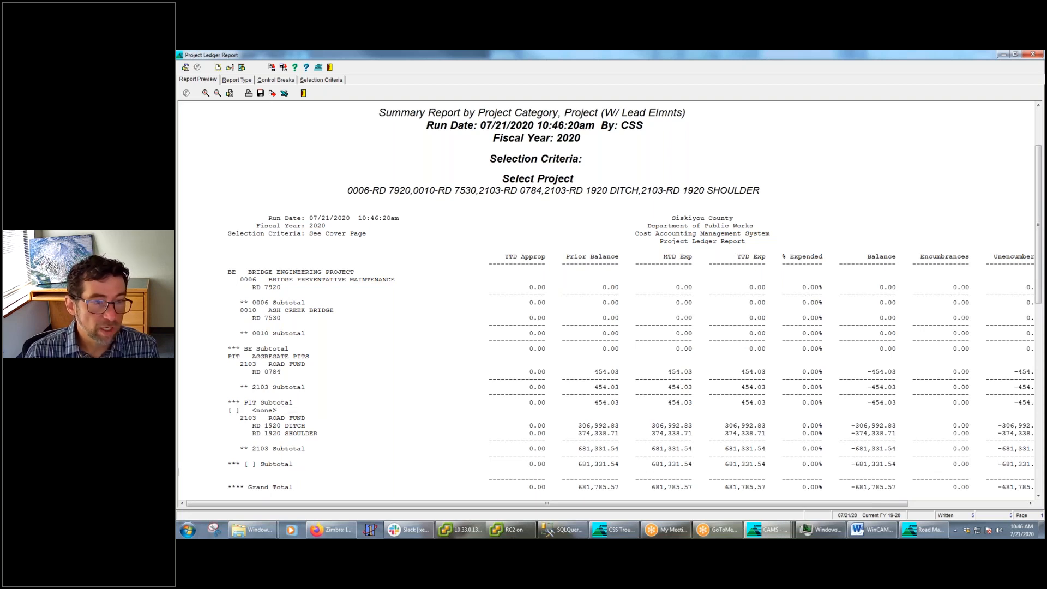
pyautogui.tripleClick(234, 465)
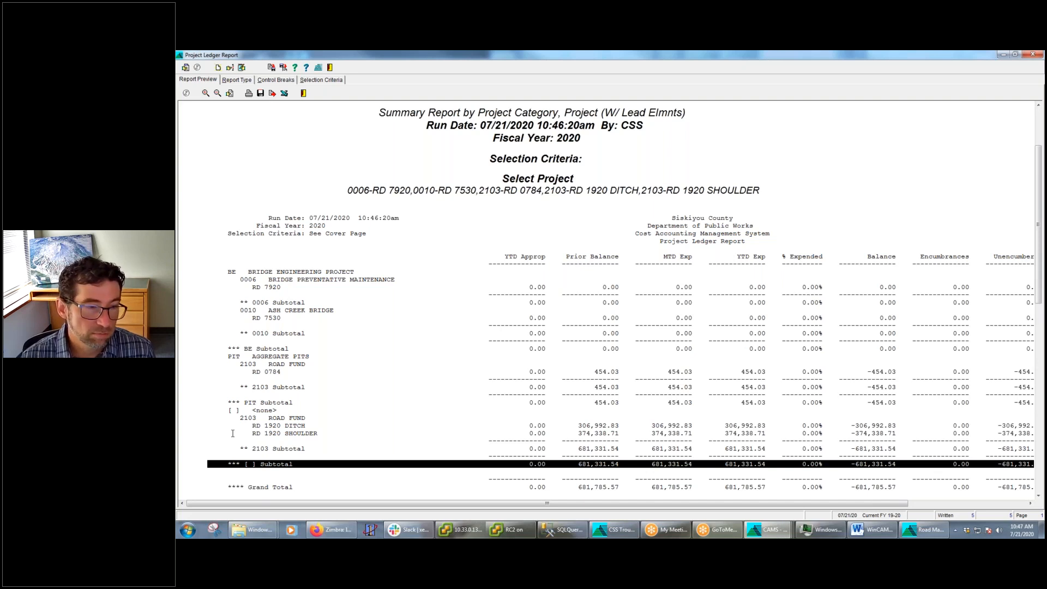
# Switch the Project Category break to required and back to not required
pyautogui.click(276, 79)
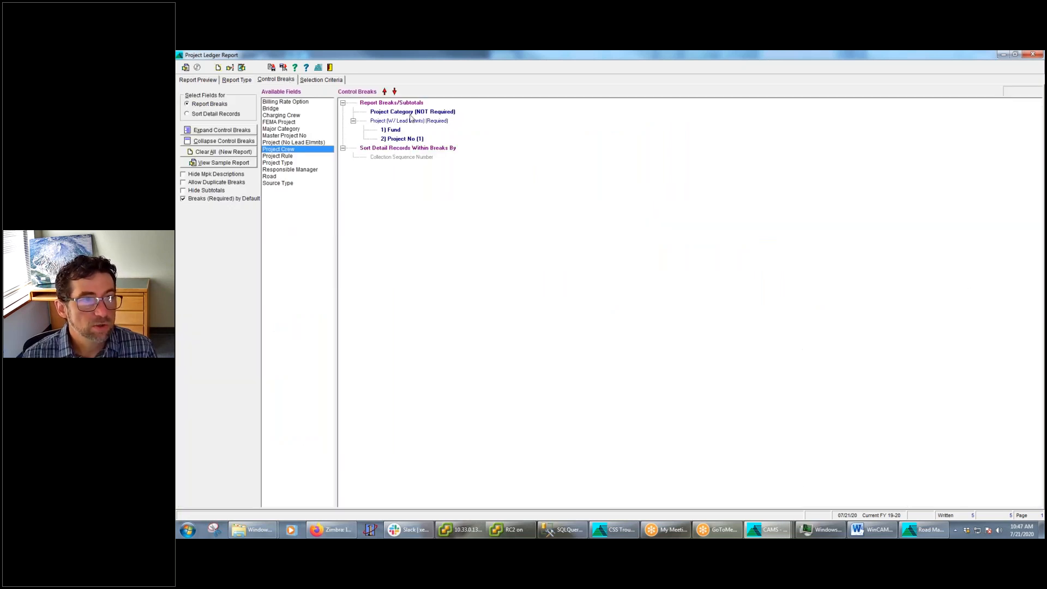
pyautogui.click(418, 112)
pyautogui.rightClick(418, 115)
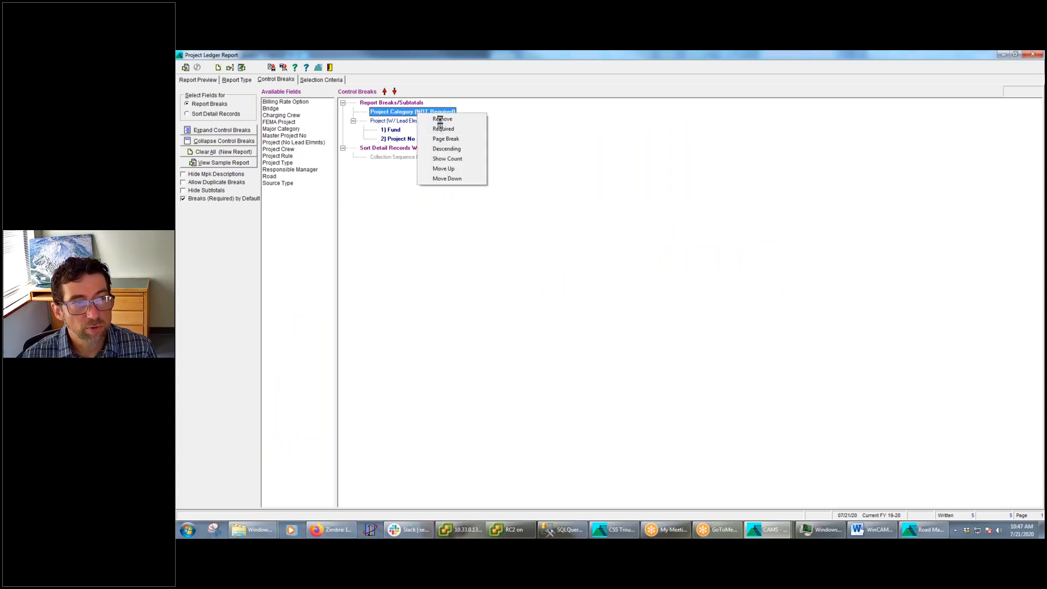
pyautogui.click(450, 129)
pyautogui.rightClick(428, 116)
pyautogui.click(461, 131)
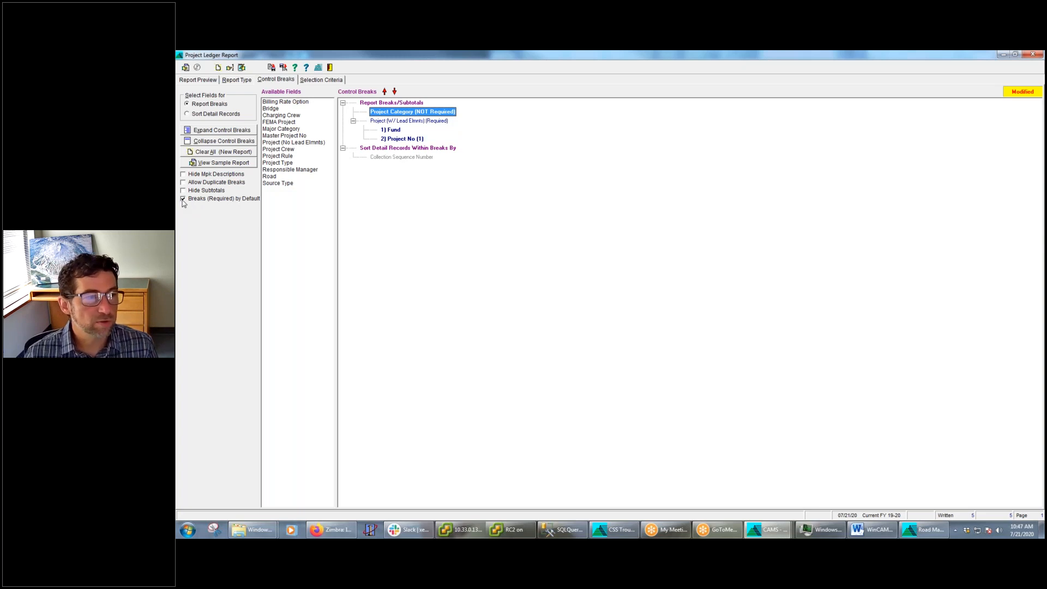
# Turn off Breaks (Required) by Default and test it by adding and removing a Major Category report break
pyautogui.click(183, 199)
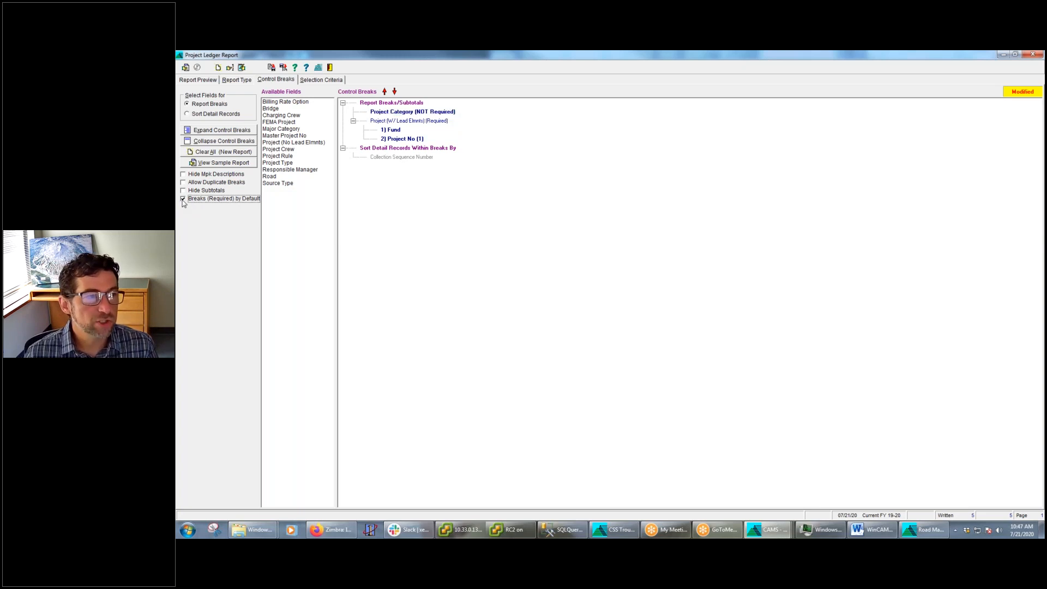
pyautogui.click(280, 130)
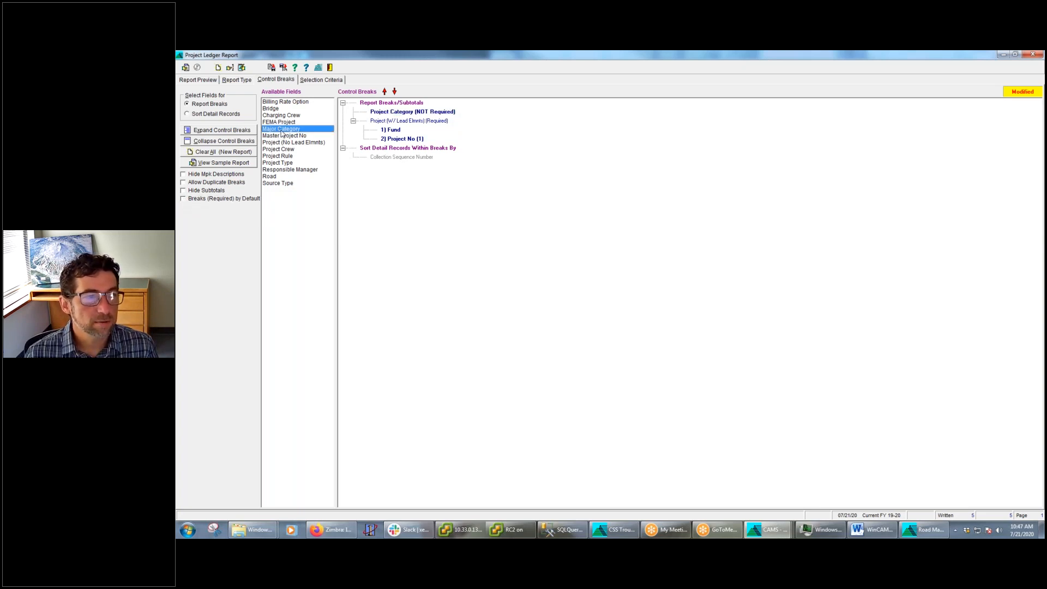
pyautogui.doubleClick(281, 132)
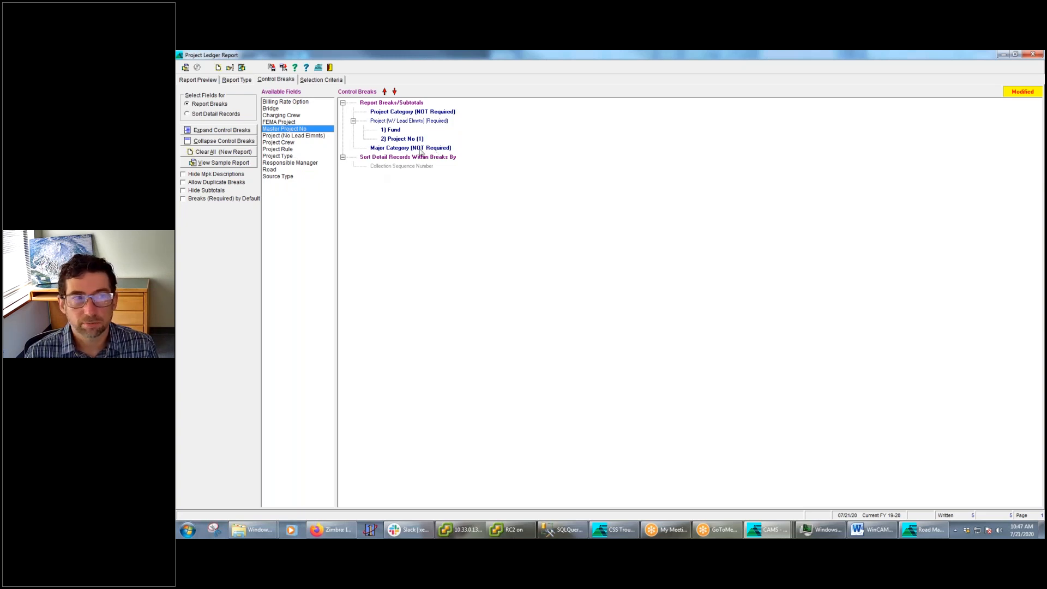
pyautogui.rightClick(421, 153)
pyautogui.click(441, 160)
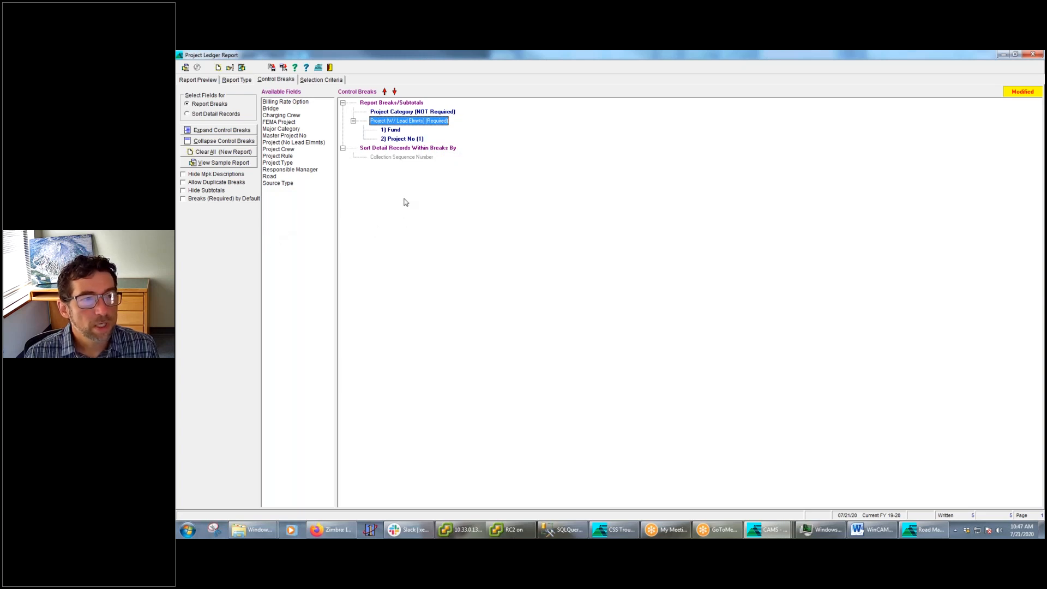
# Set a page break on the Project Category report break
pyautogui.click(422, 113)
pyautogui.rightClick(422, 115)
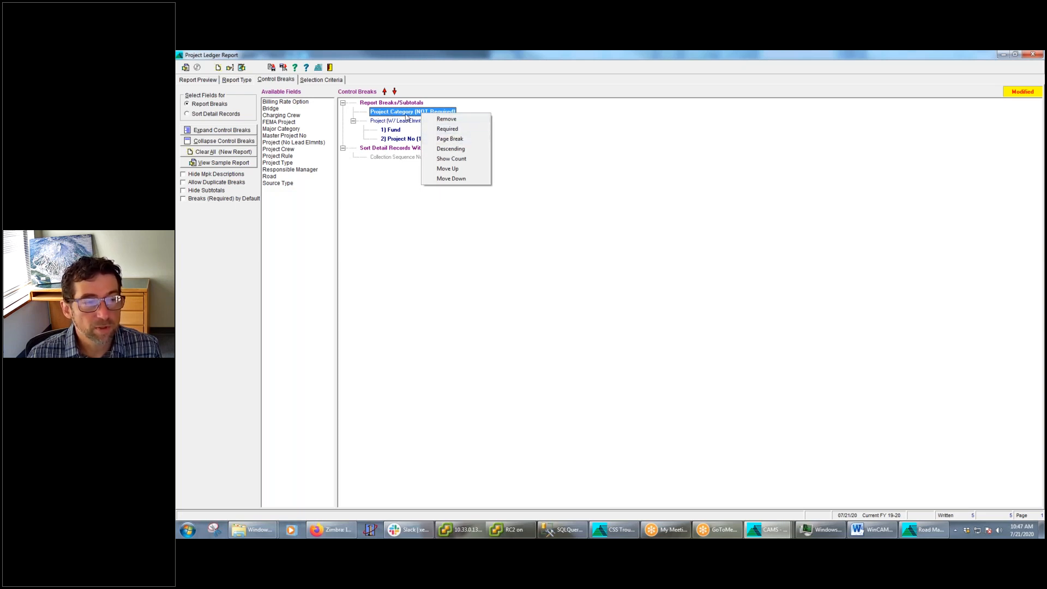
pyautogui.click(462, 141)
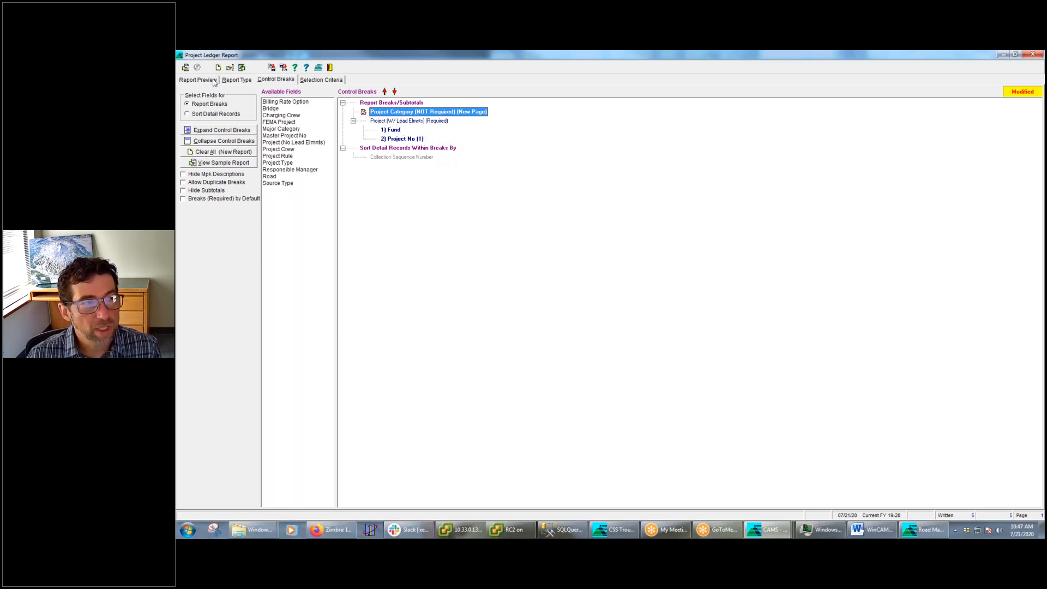
# Run the Project Ledger Report with the Project Category page break and enlarge the preview
pyautogui.click(186, 68)
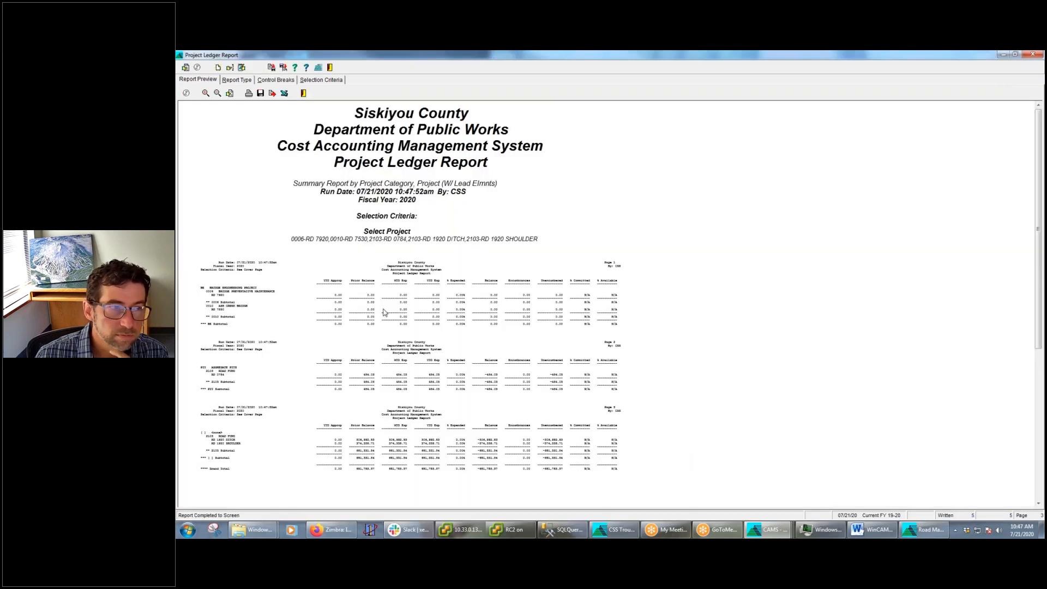
pyautogui.click(205, 93)
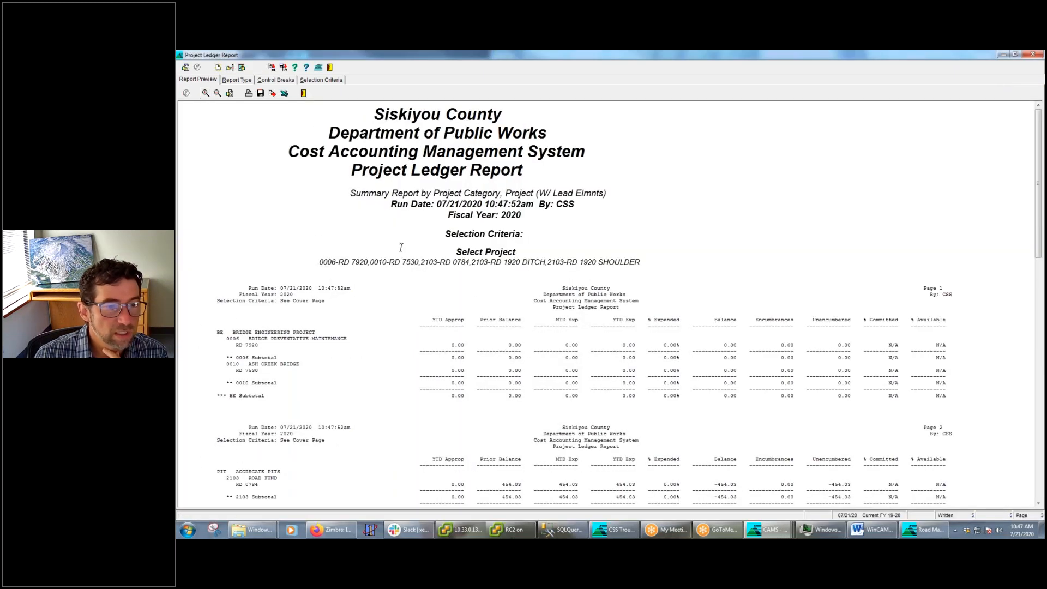
pyautogui.click(206, 93)
pyautogui.scroll(-8, 584, 289)
pyautogui.scroll(1, 579, 199)
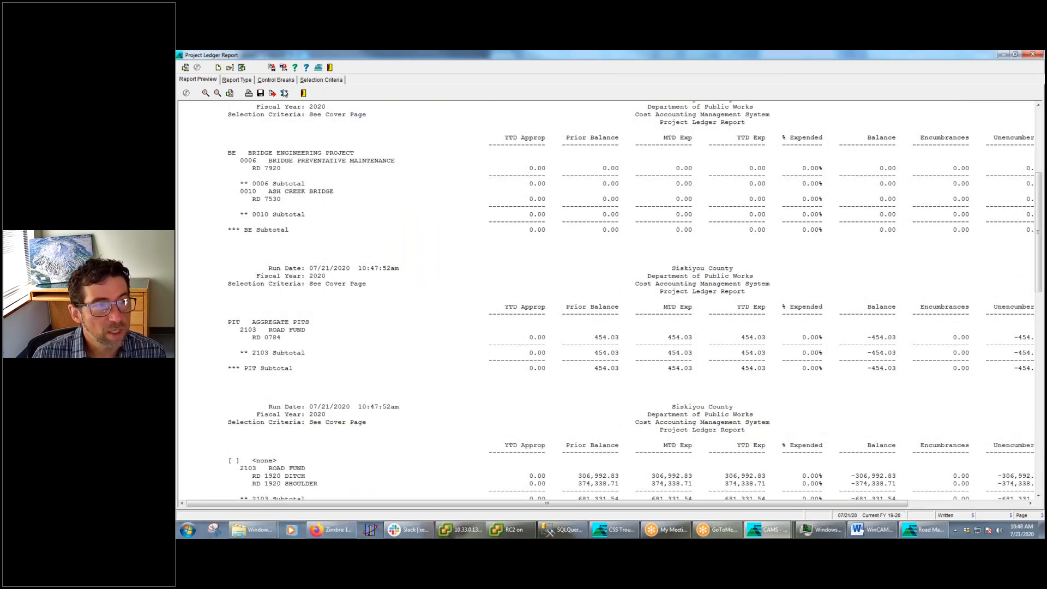
# Check the control break settings against the preview and examine where each project category's page starts and its subtotal ends
pyautogui.click(277, 80)
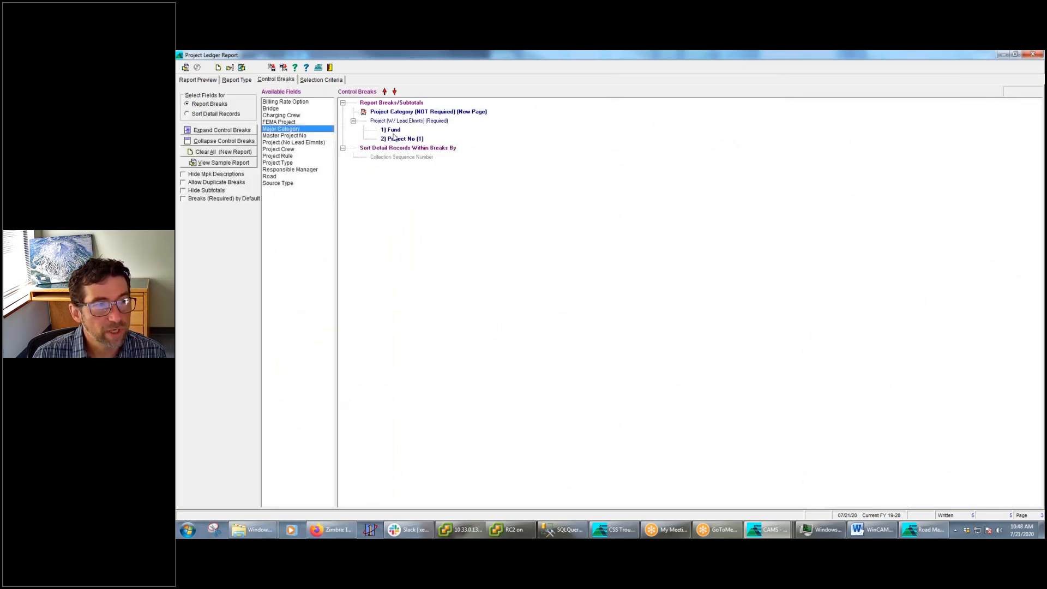
pyautogui.click(209, 81)
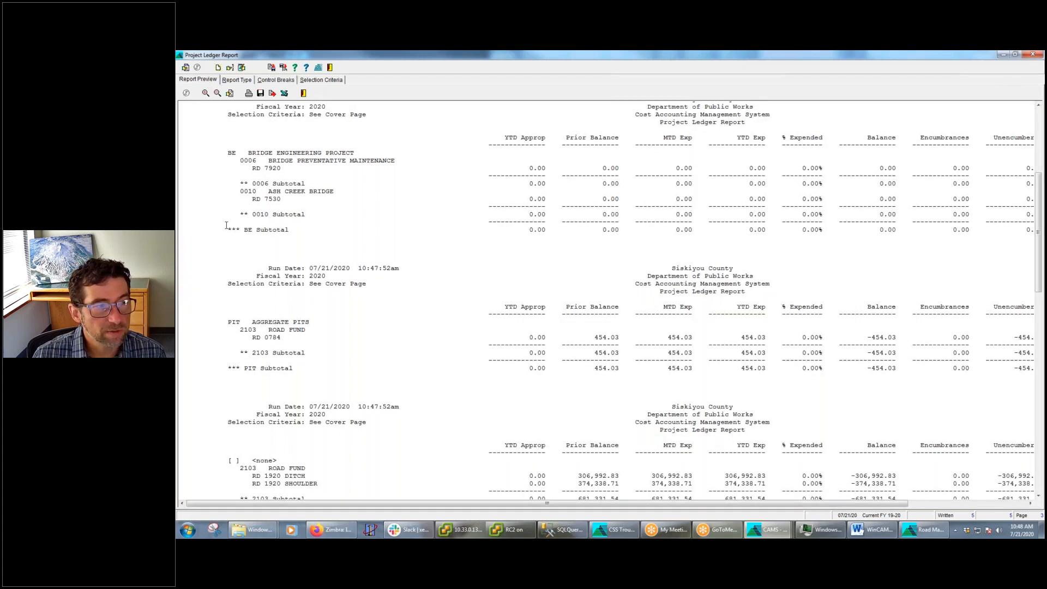
pyautogui.moveTo(278, 233); pyautogui.dragTo(326, 230)
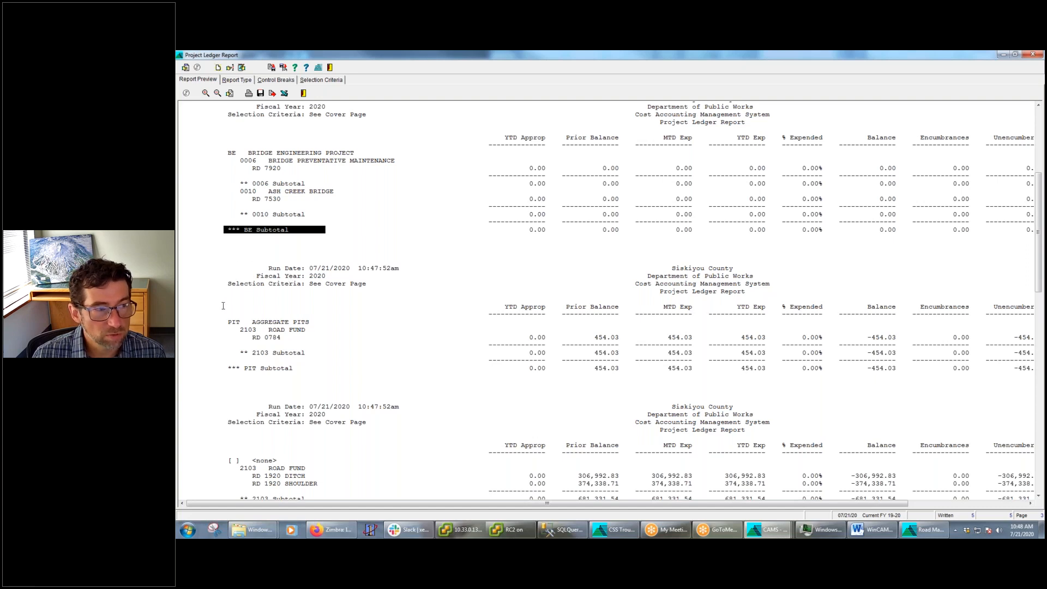
pyautogui.moveTo(218, 328); pyautogui.dragTo(271, 380)
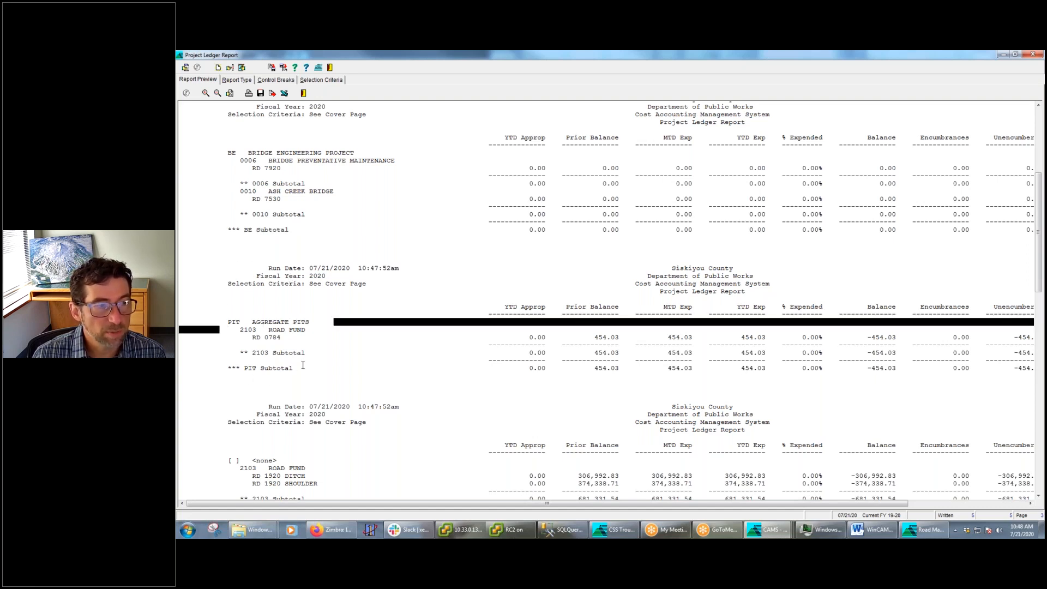
pyautogui.scroll(-2, 220, 447)
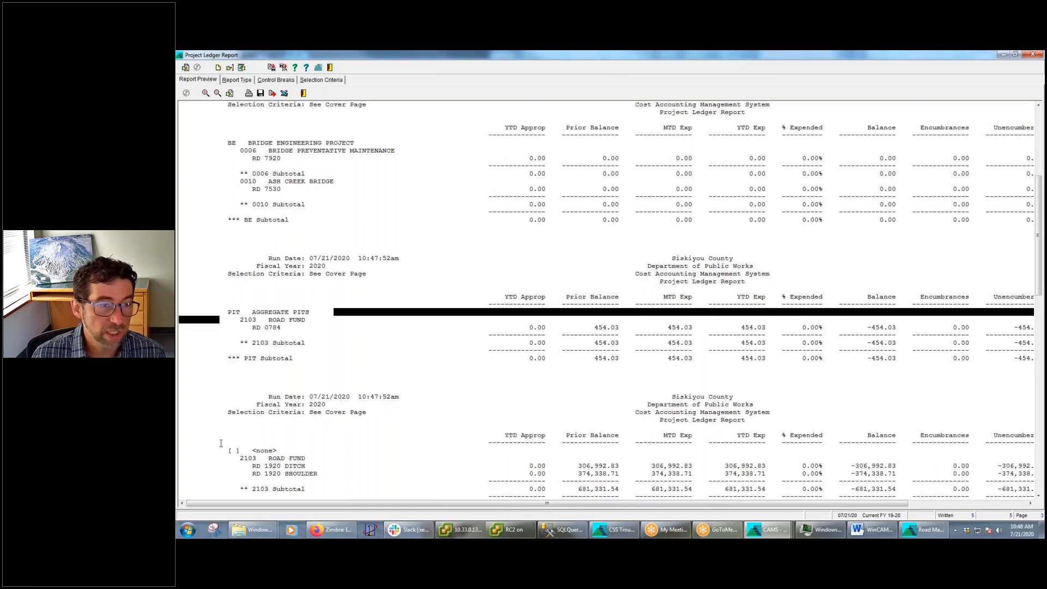
pyautogui.scroll(-1, 218, 403)
pyautogui.moveTo(218, 394); pyautogui.dragTo(401, 437)
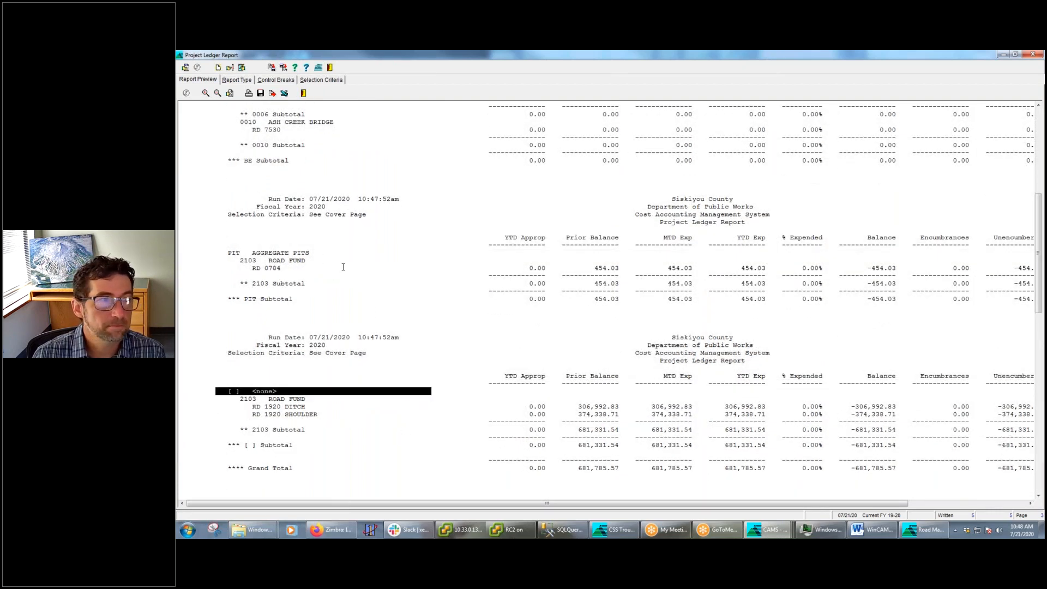
pyautogui.scroll(12, 343, 267)
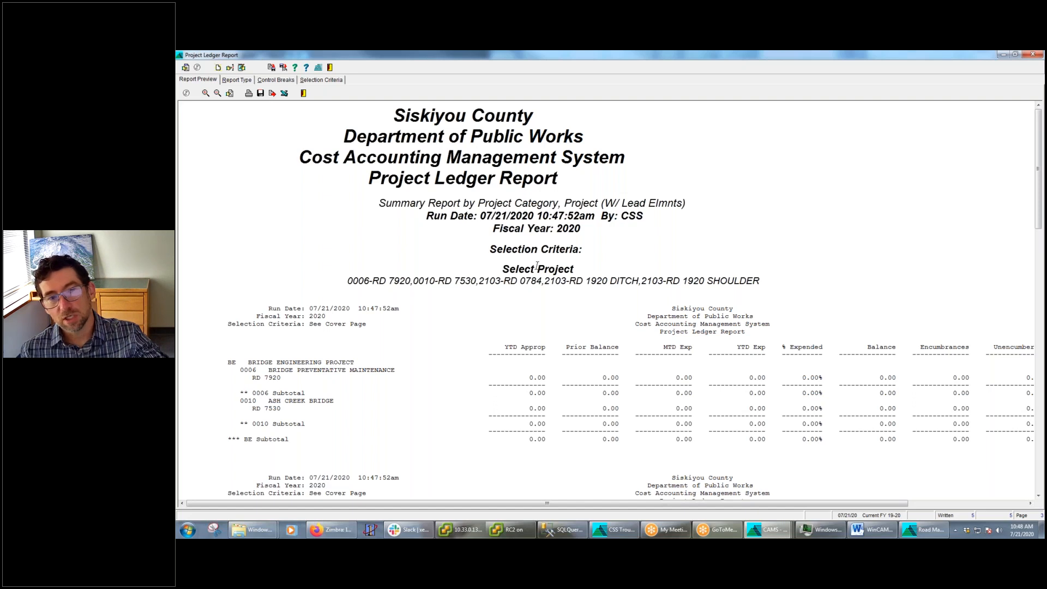
# Turn on Show Count for the Project Category break in the control breaks
pyautogui.click(281, 80)
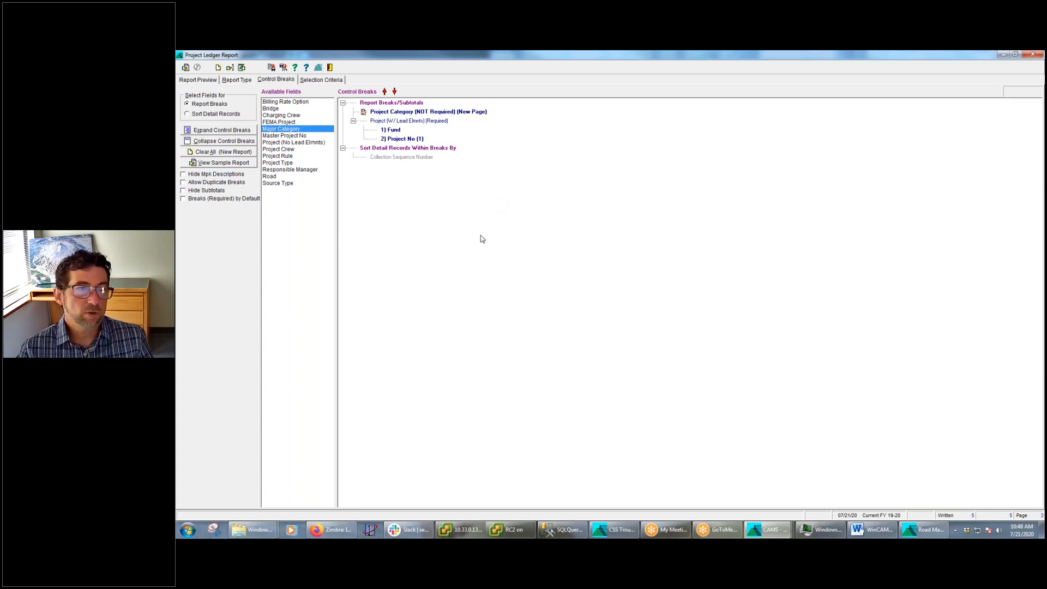
pyautogui.rightClick(406, 114)
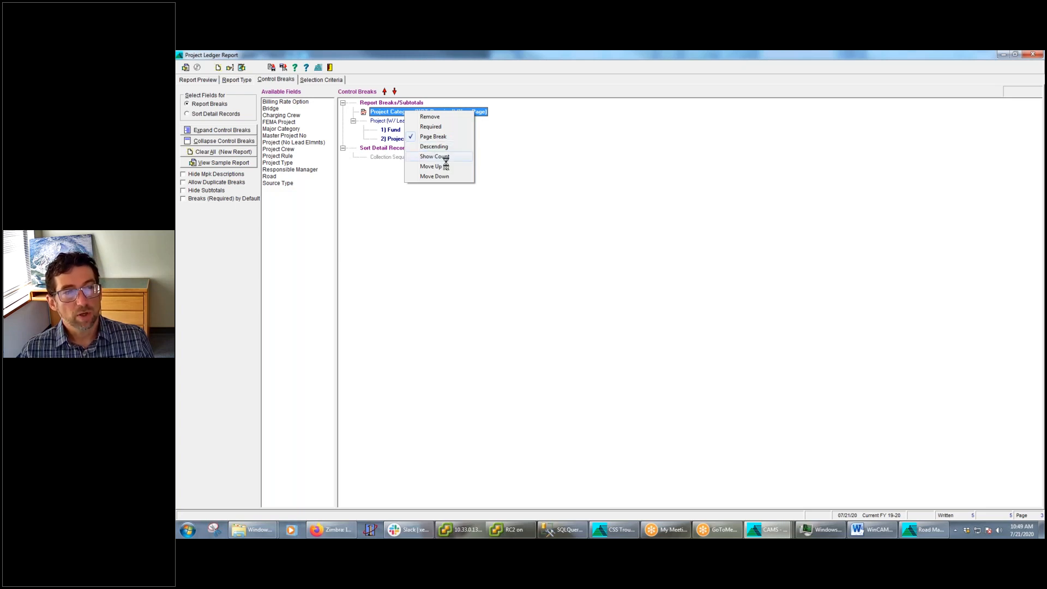
pyautogui.click(484, 248)
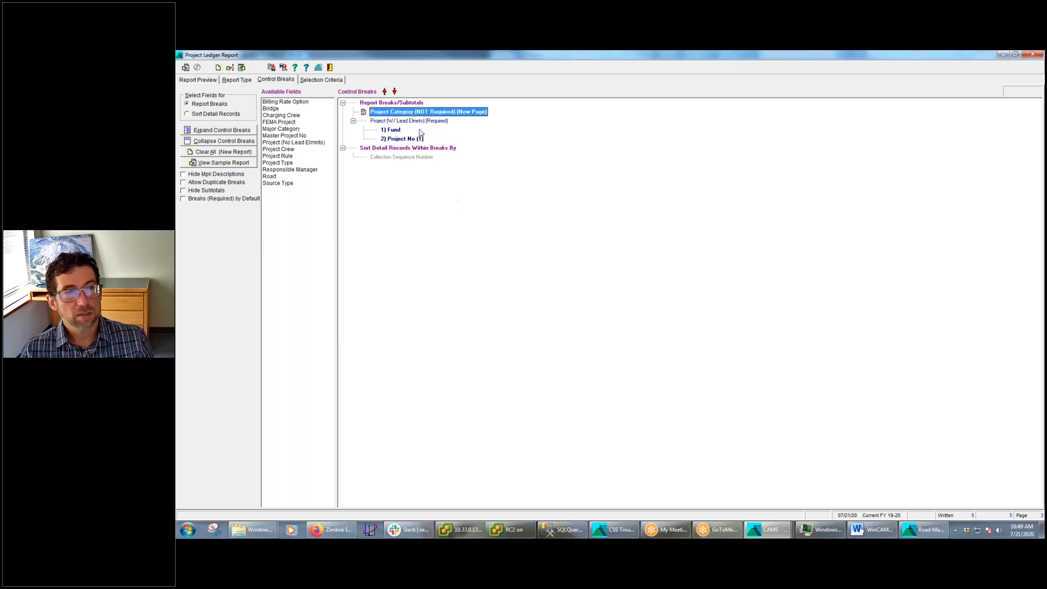
pyautogui.rightClick(423, 116)
pyautogui.click(453, 164)
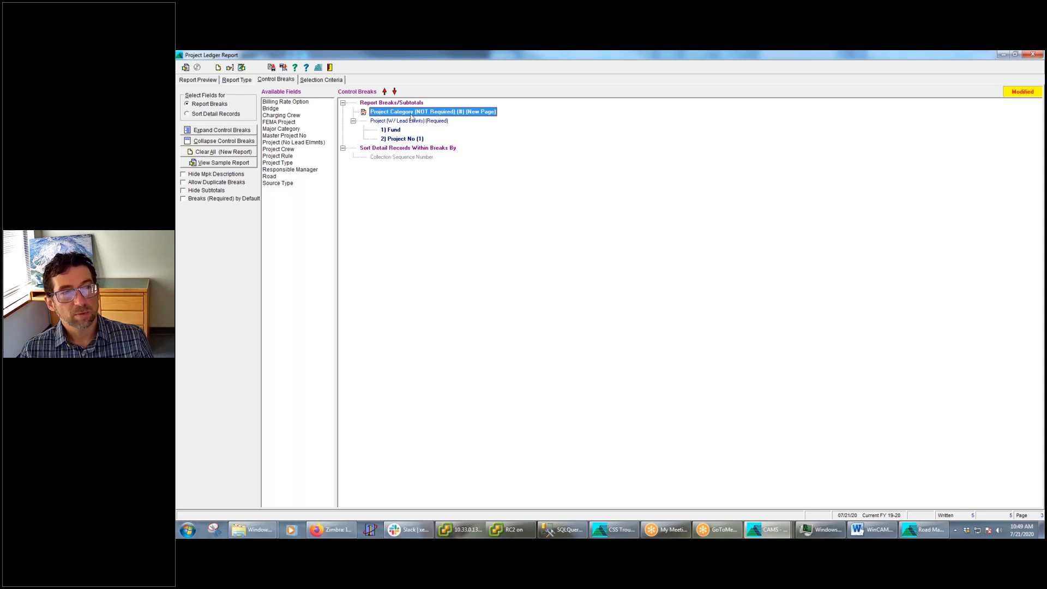
# Run the Project Ledger Report, enlarge the preview, and examine the record counts on the BE and PIT subtotal lines
pyautogui.click(186, 68)
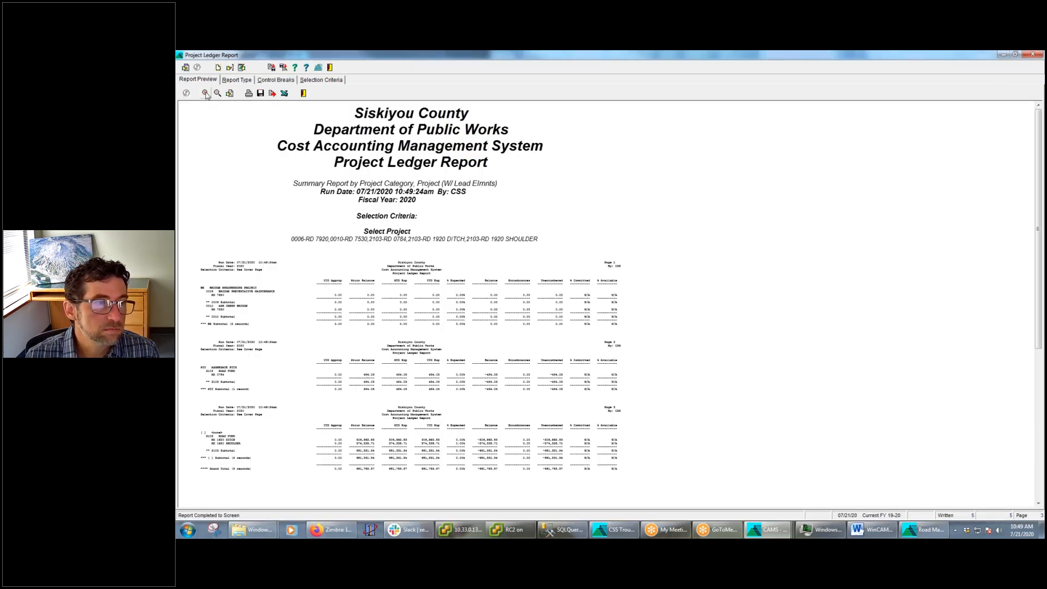
pyautogui.click(205, 93)
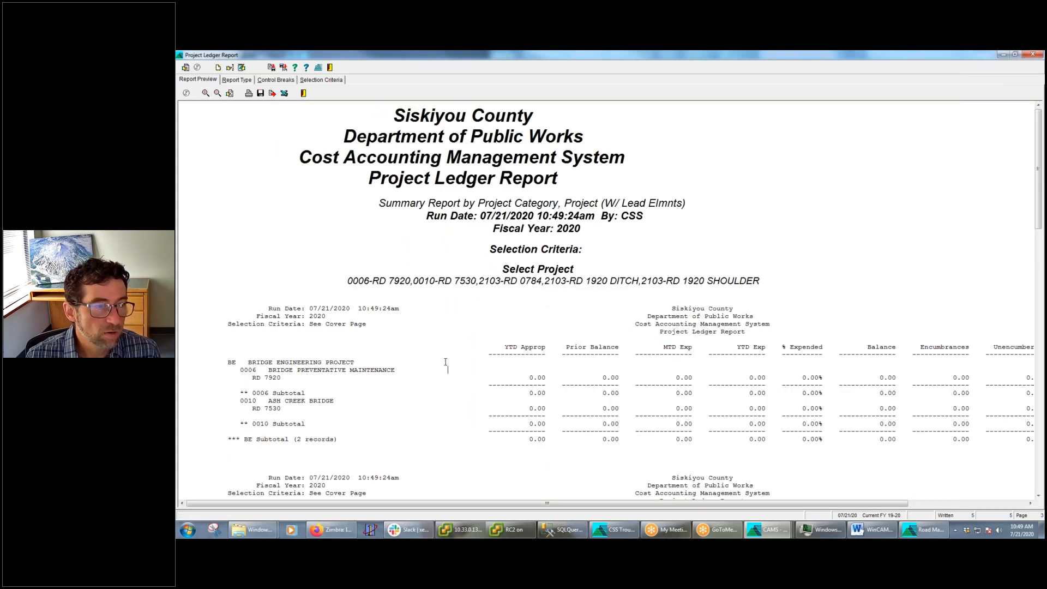
pyautogui.scroll(-3, 445, 362)
pyautogui.click(224, 349)
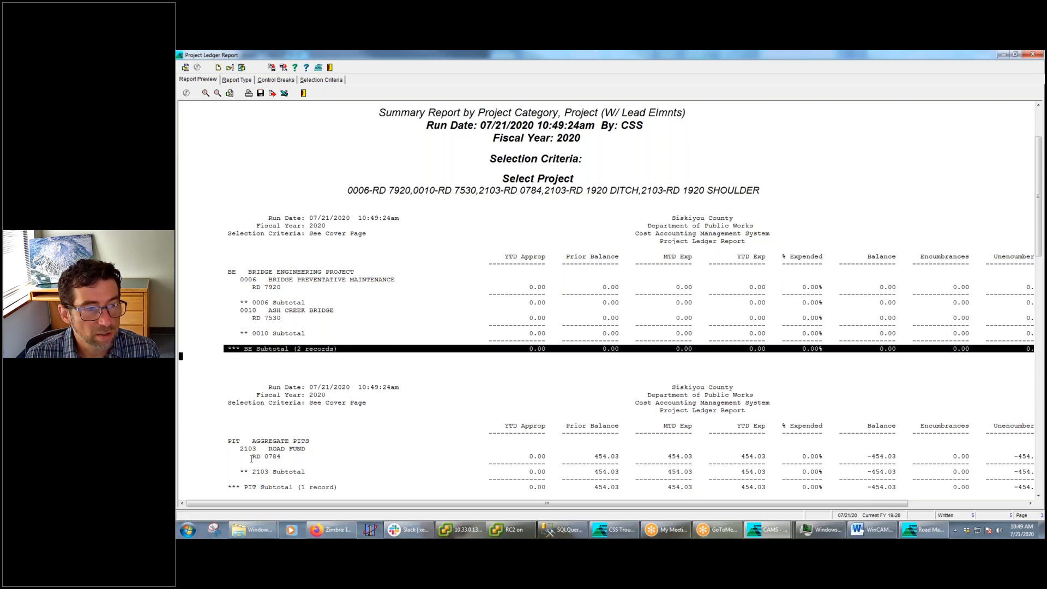
pyautogui.scroll(-2, 252, 459)
pyautogui.moveTo(225, 420); pyautogui.dragTo(385, 418)
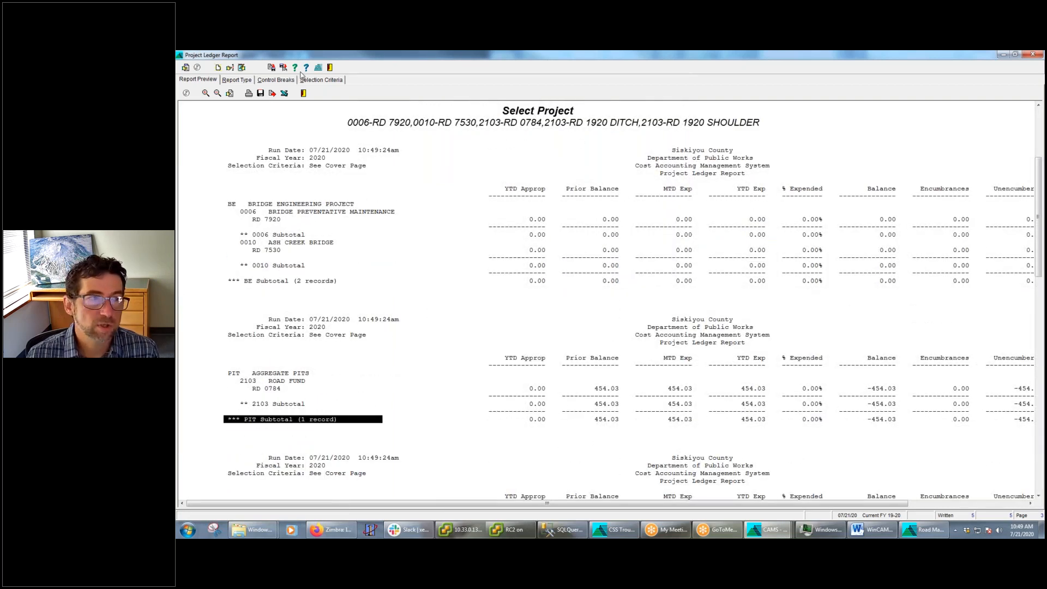
# Check the Project Ledger Report's type options and control breaks, and highlight the Optional Columns line in the Word webinar outline
pyautogui.click(240, 80)
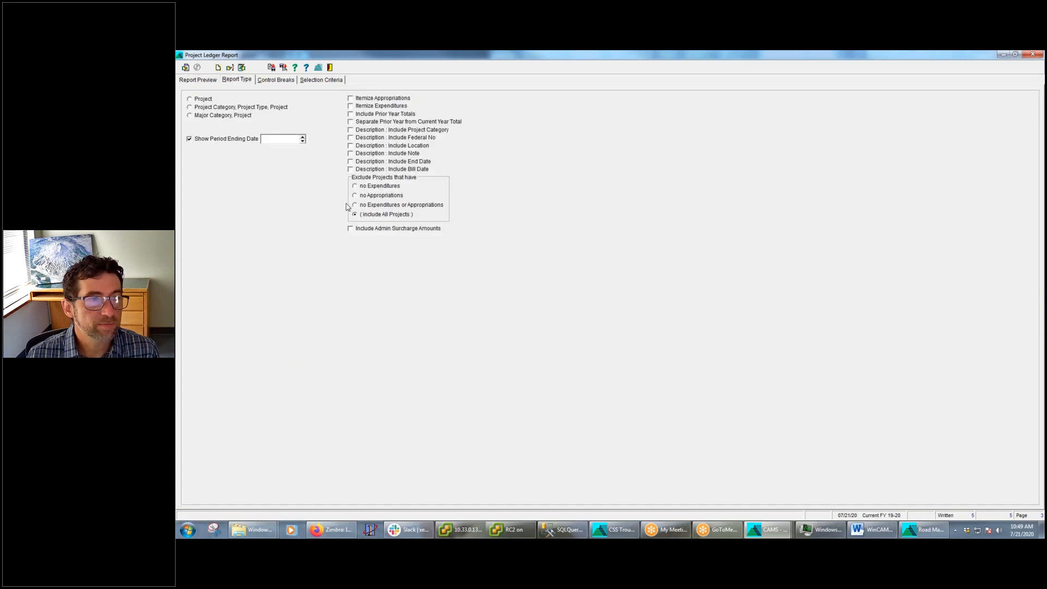
pyautogui.click(288, 82)
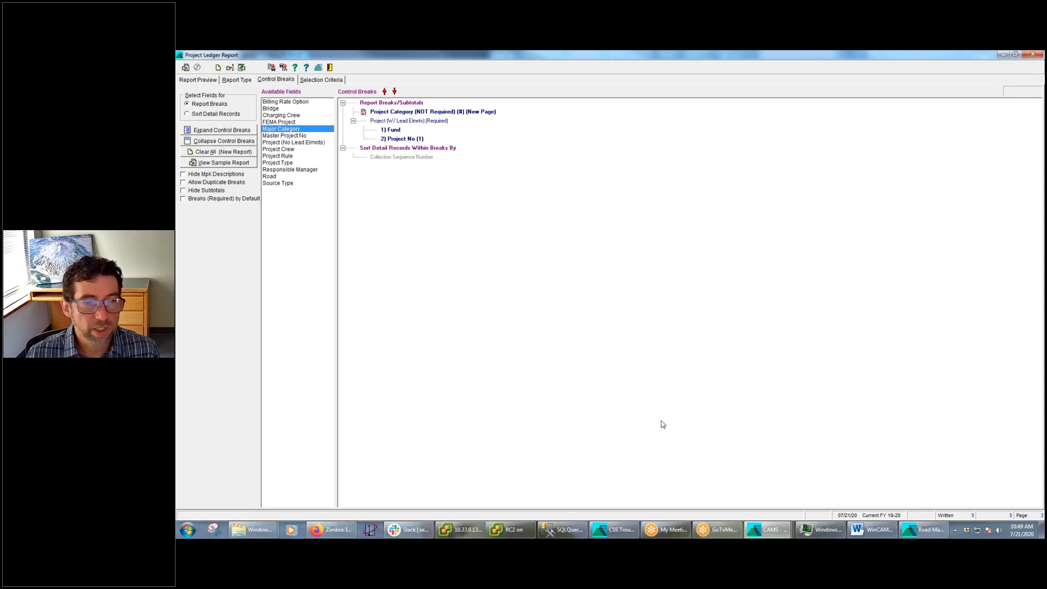
pyautogui.click(872, 530)
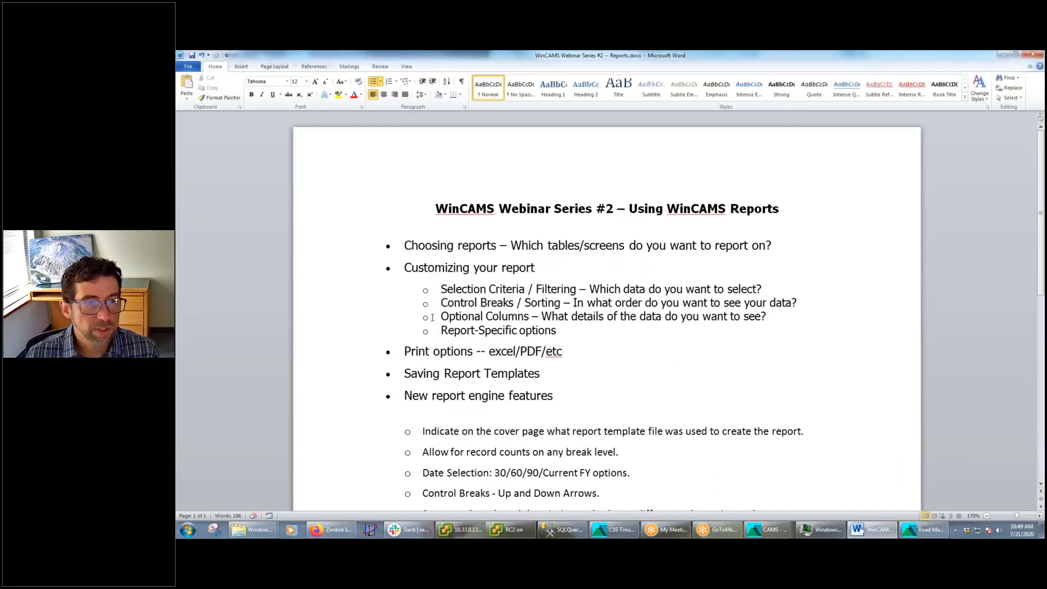
pyautogui.moveTo(432, 317); pyautogui.dragTo(772, 317)
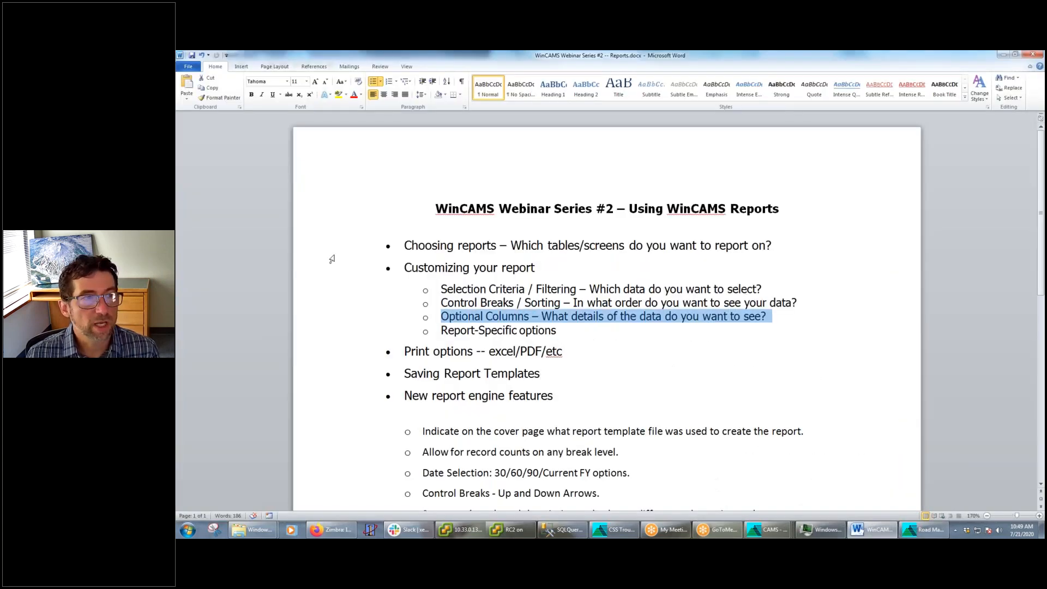
# Switch to the Project Listing Report in WinCAMS and check its control breaks and selection criteria
pyautogui.click(759, 532)
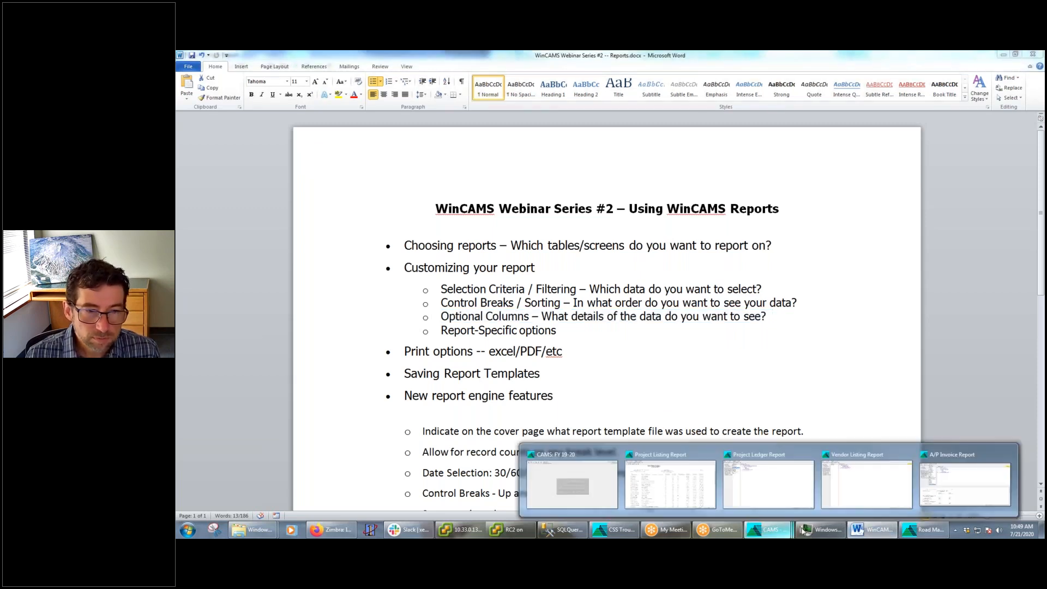
pyautogui.click(670, 482)
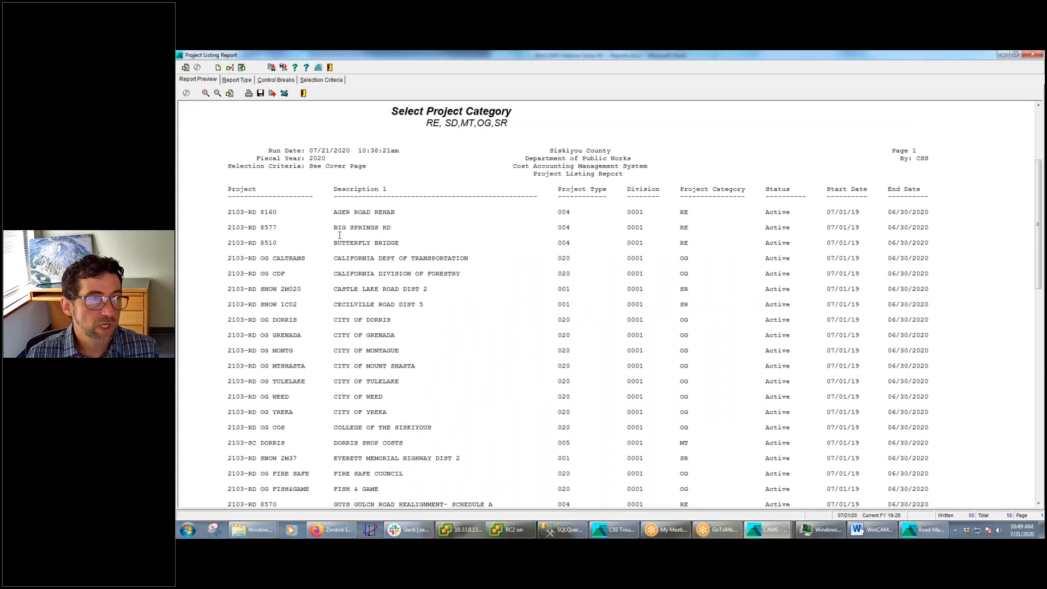
pyautogui.click(276, 80)
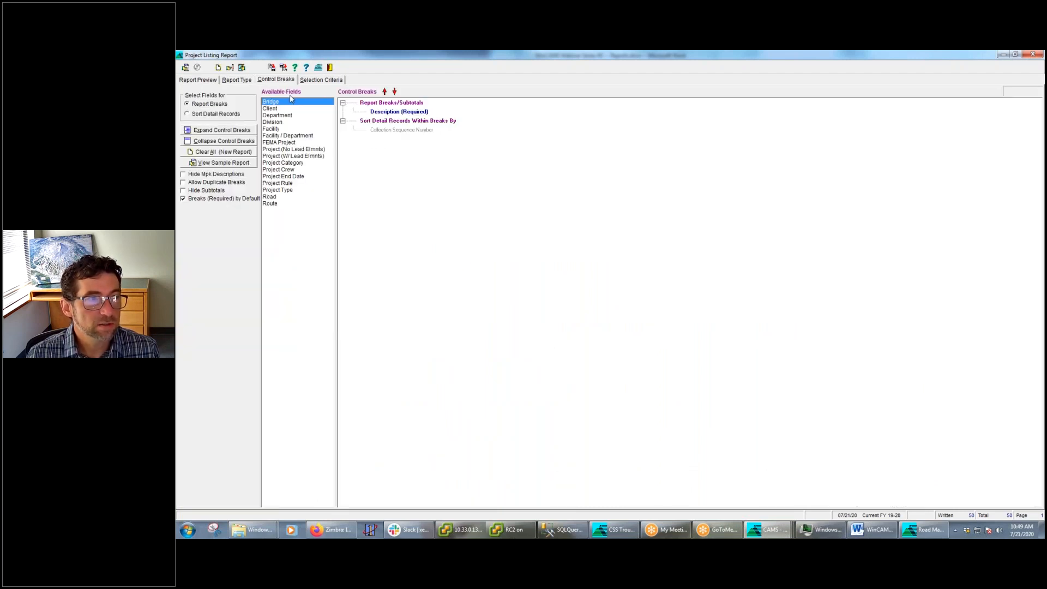
pyautogui.click(322, 82)
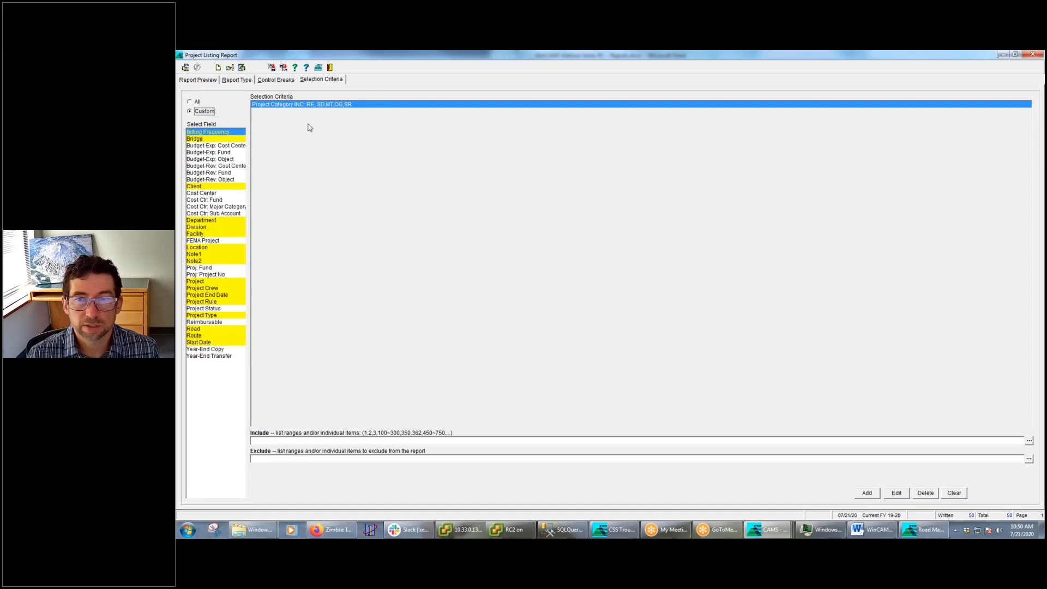
# Examine the columns and project rows in the Project Listing Report preview, and recheck the Optional Columns topic in the Word outline
pyautogui.click(199, 80)
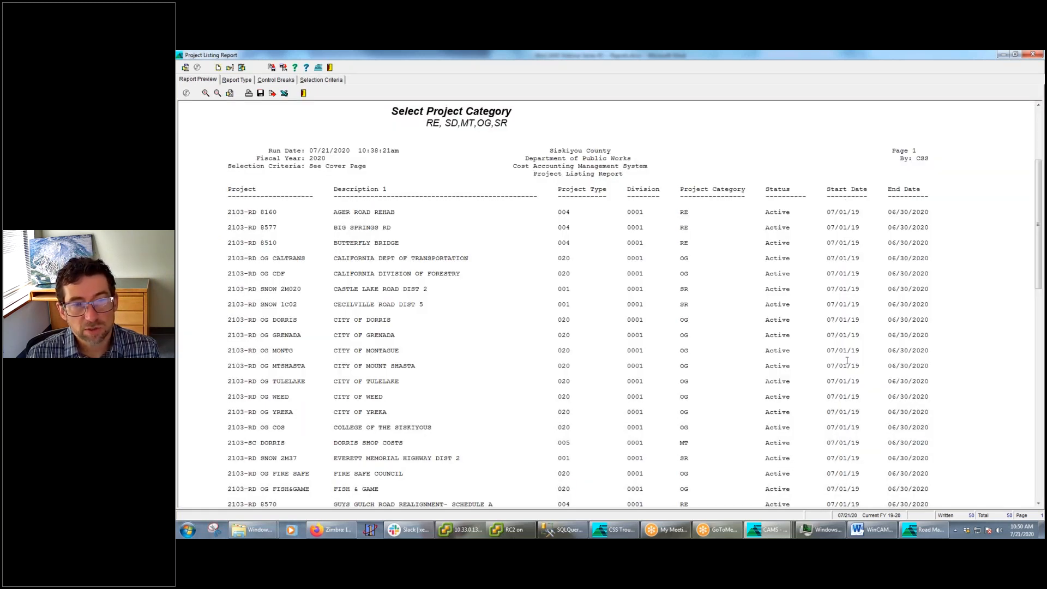
pyautogui.scroll(-15, 858, 340)
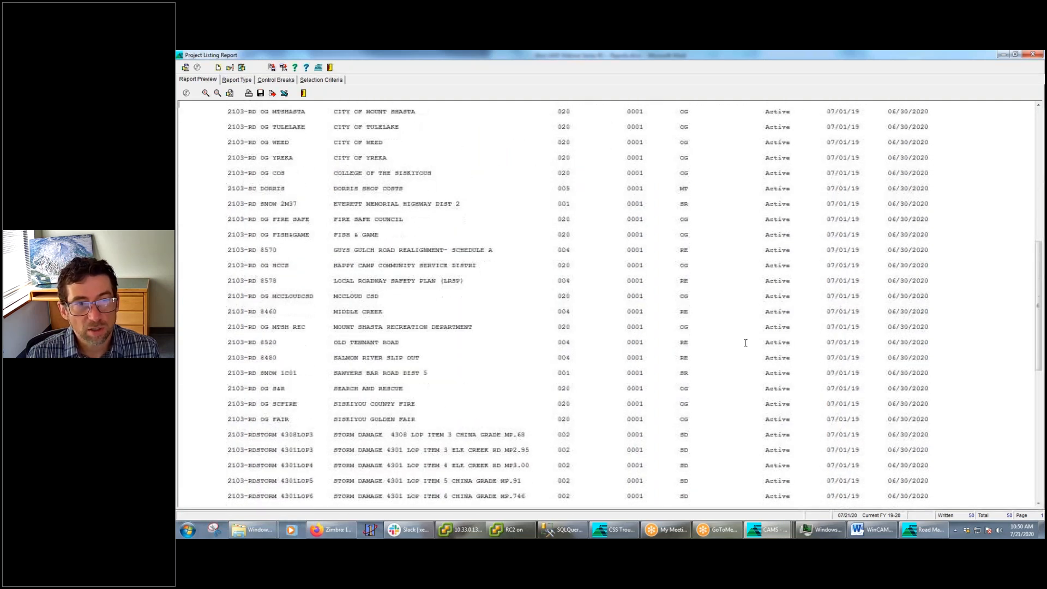
pyautogui.scroll(15, 748, 352)
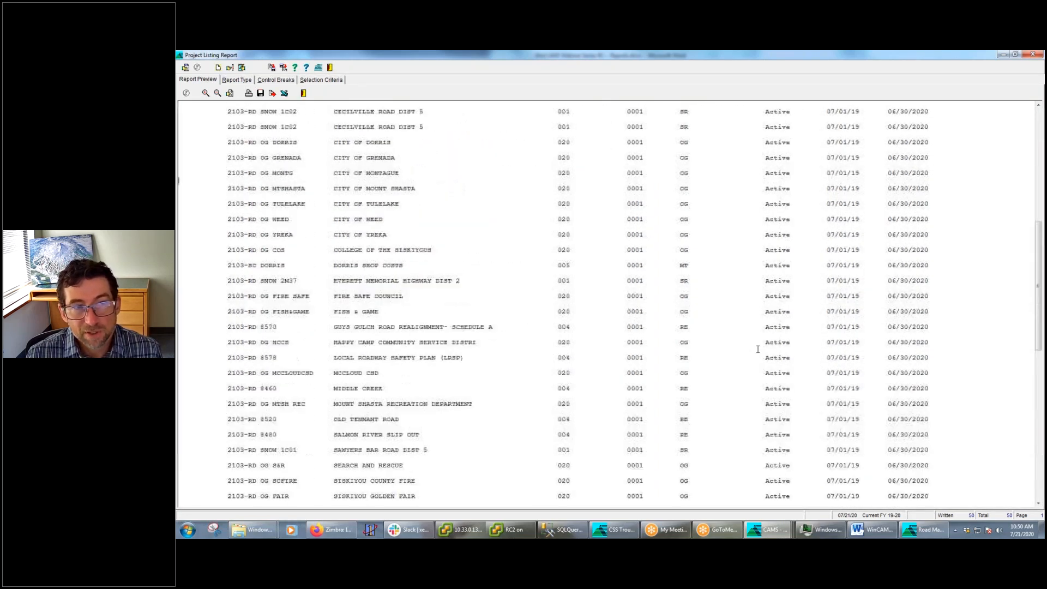
pyautogui.scroll(-4, 762, 348)
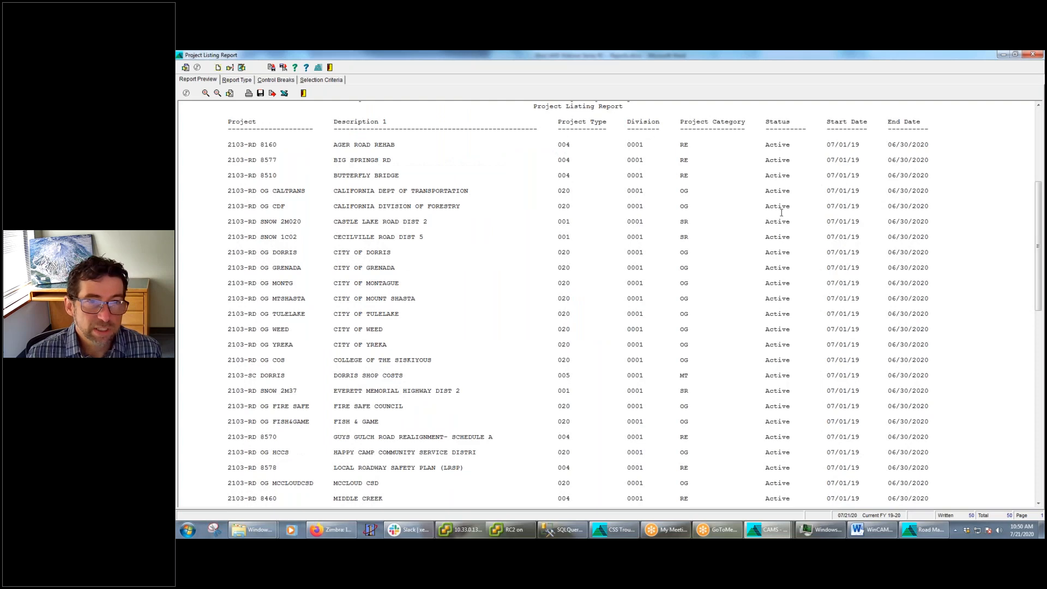
pyautogui.scroll(-10, 773, 165)
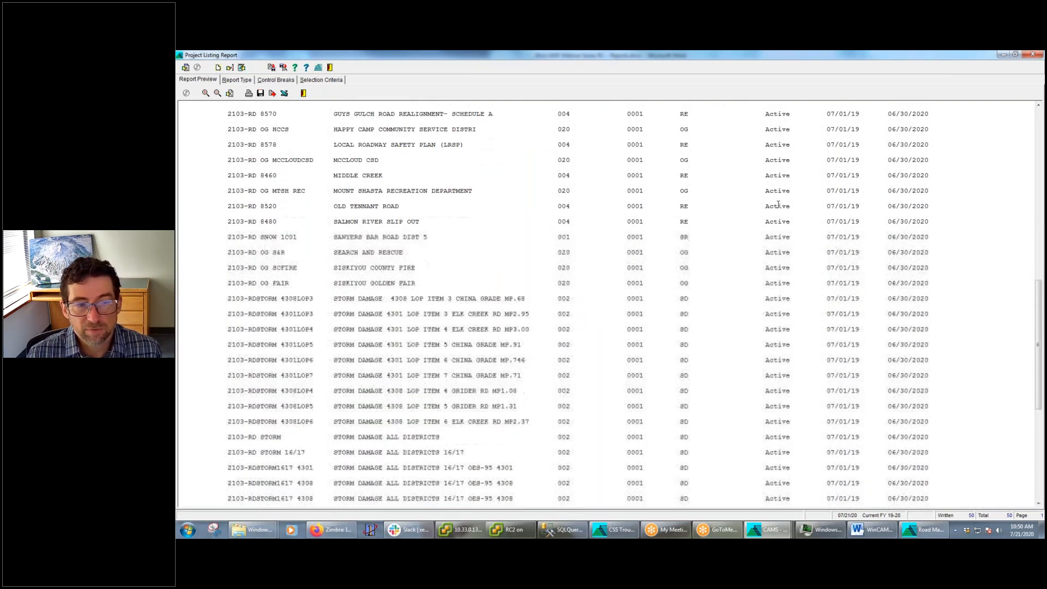
pyautogui.scroll(14, 778, 212)
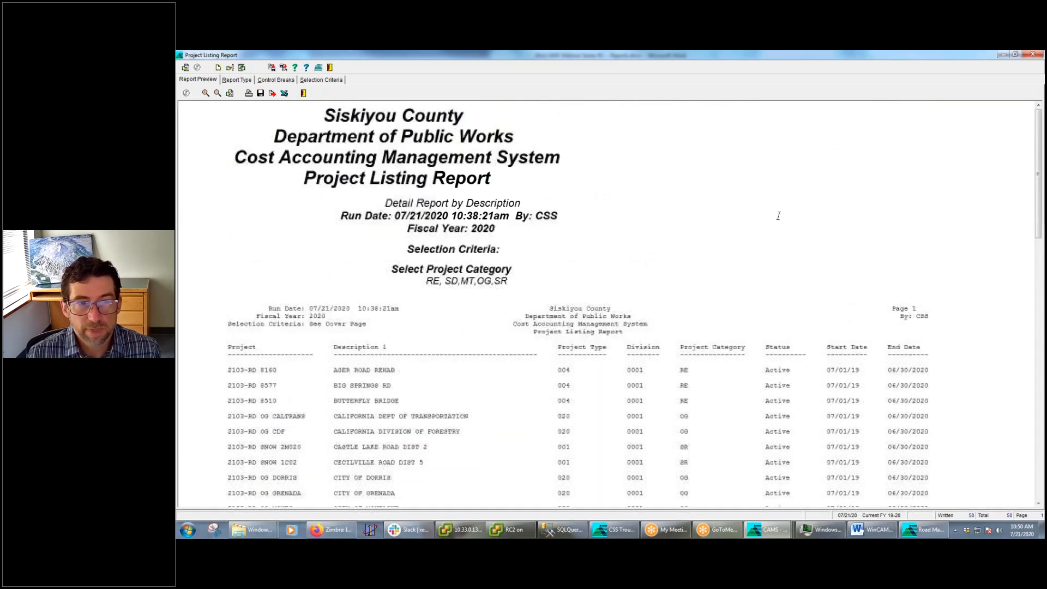
pyautogui.scroll(-3, 781, 209)
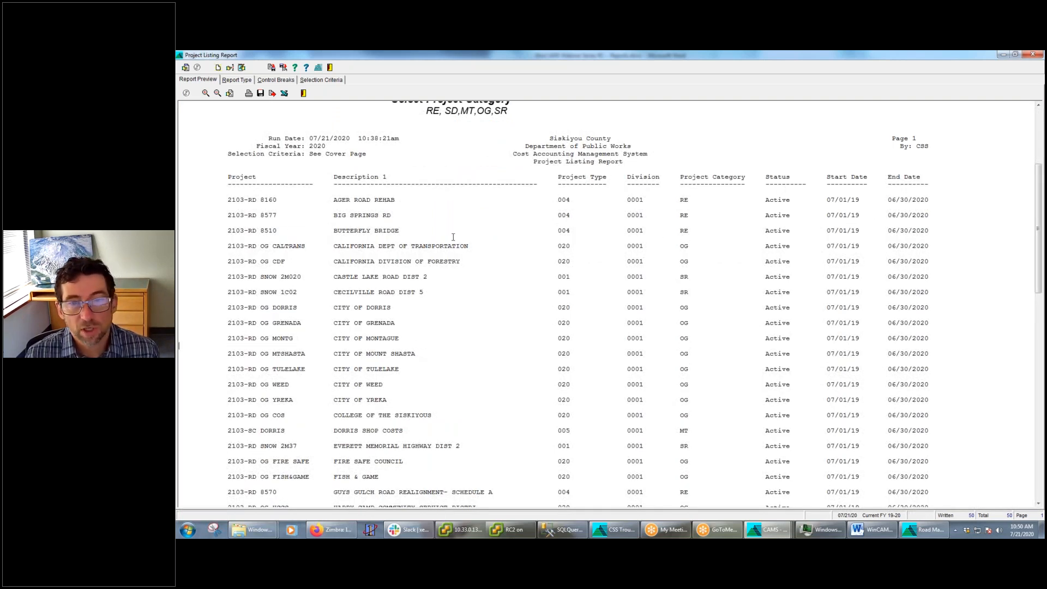
pyautogui.click(873, 529)
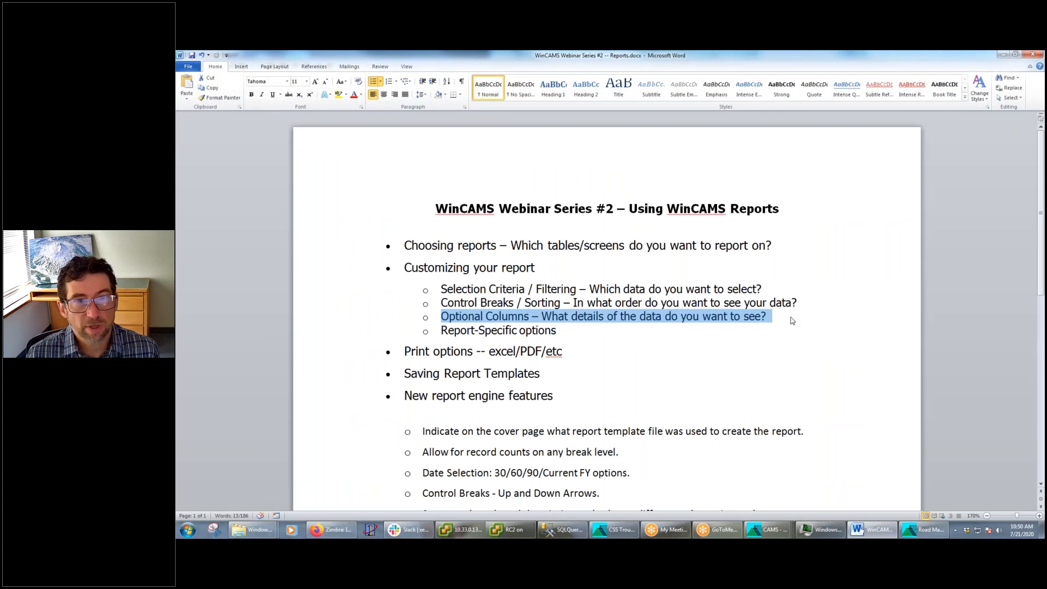
pyautogui.click(1000, 55)
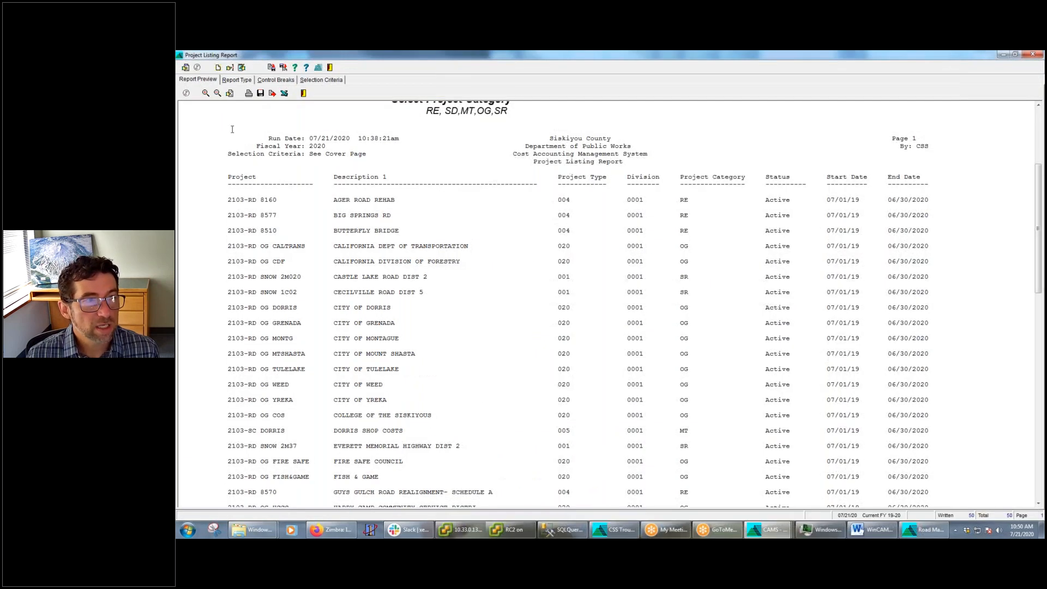
# Add the Bridge and Description 2 columns to the Project Listing Report's selected columns
pyautogui.click(230, 69)
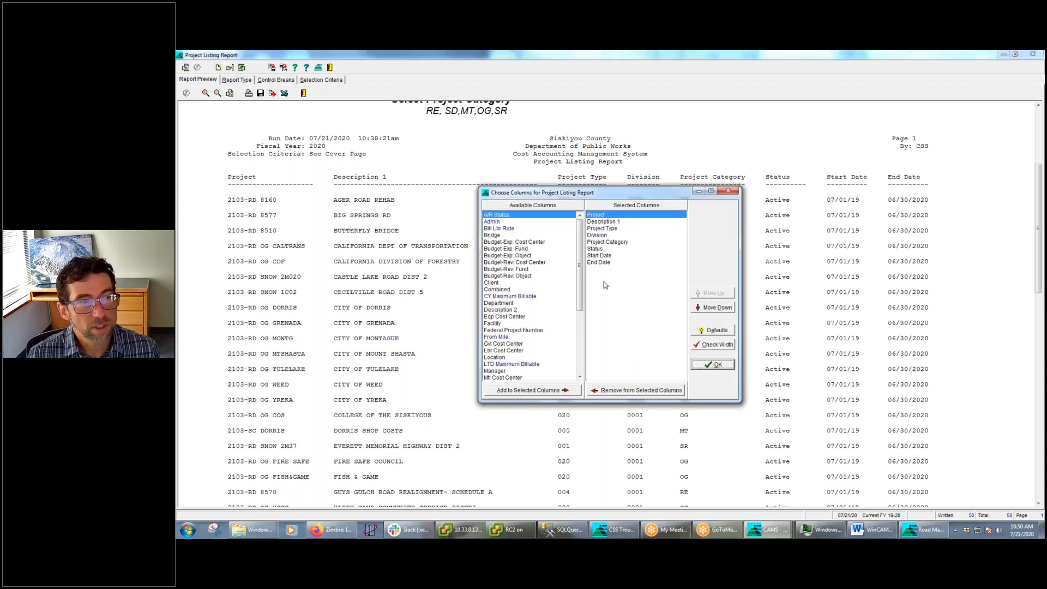
pyautogui.moveTo(580, 271); pyautogui.dragTo(588, 361)
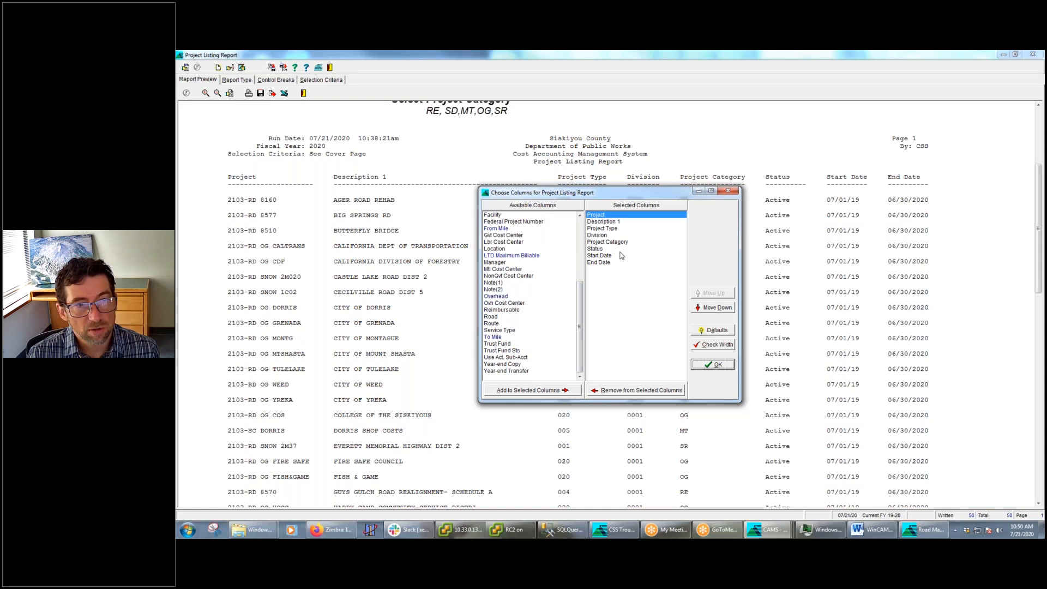
pyautogui.moveTo(580, 325); pyautogui.dragTo(575, 264)
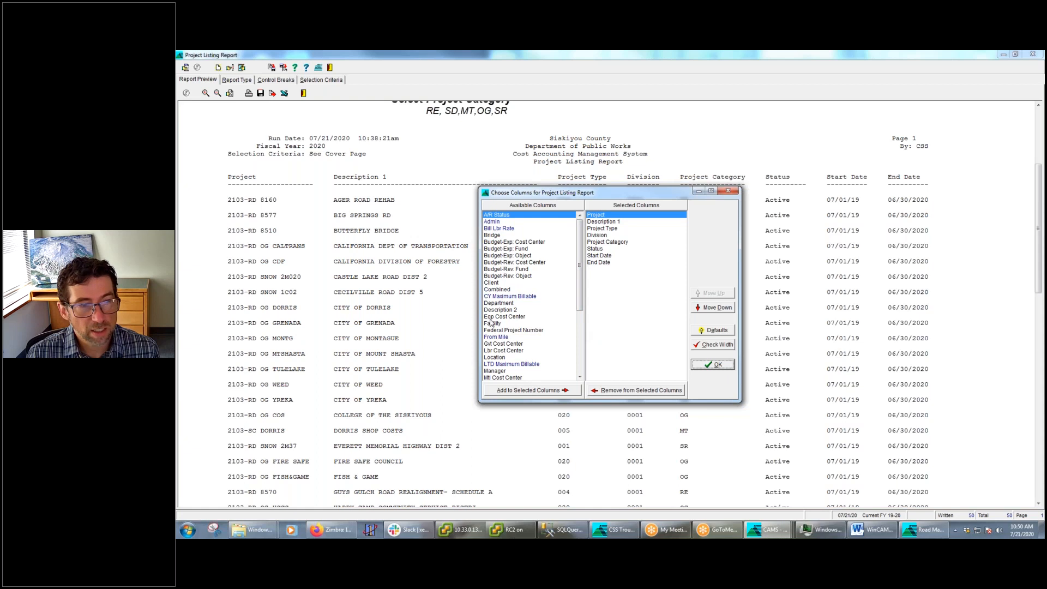
pyautogui.click(495, 235)
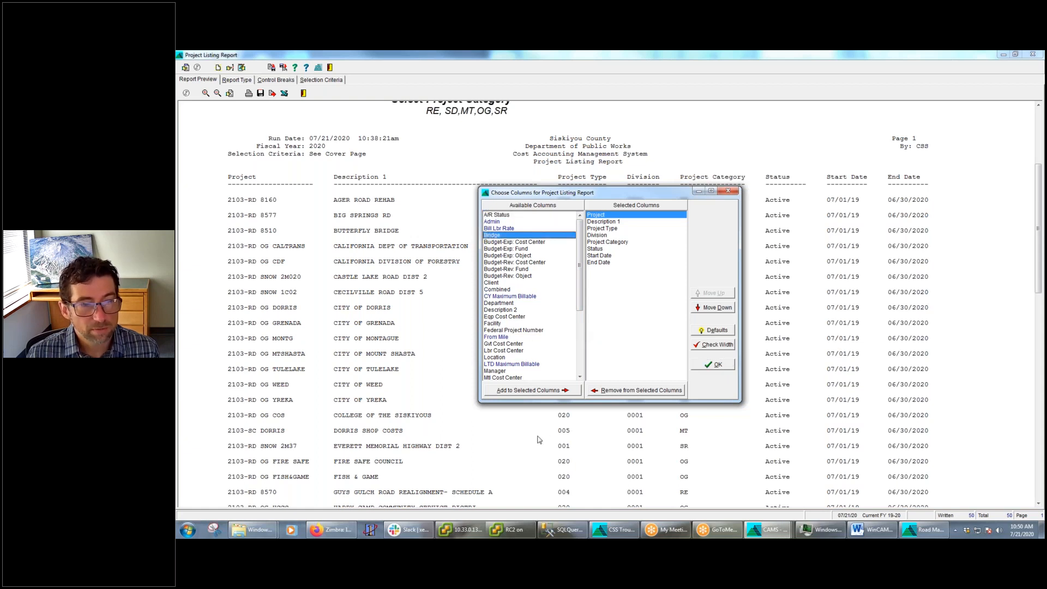
pyautogui.click(530, 391)
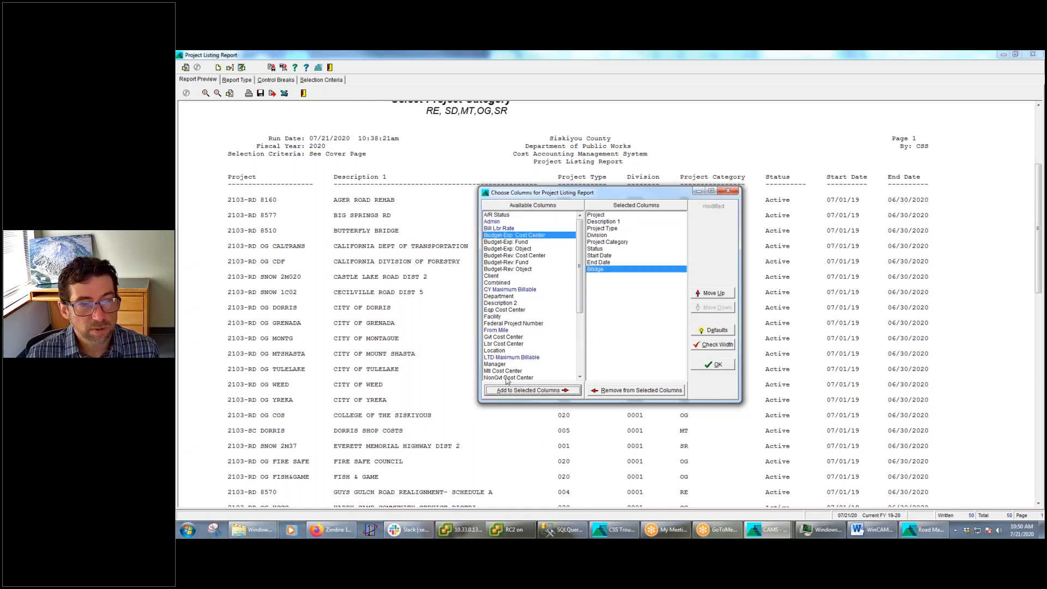
pyautogui.click(499, 304)
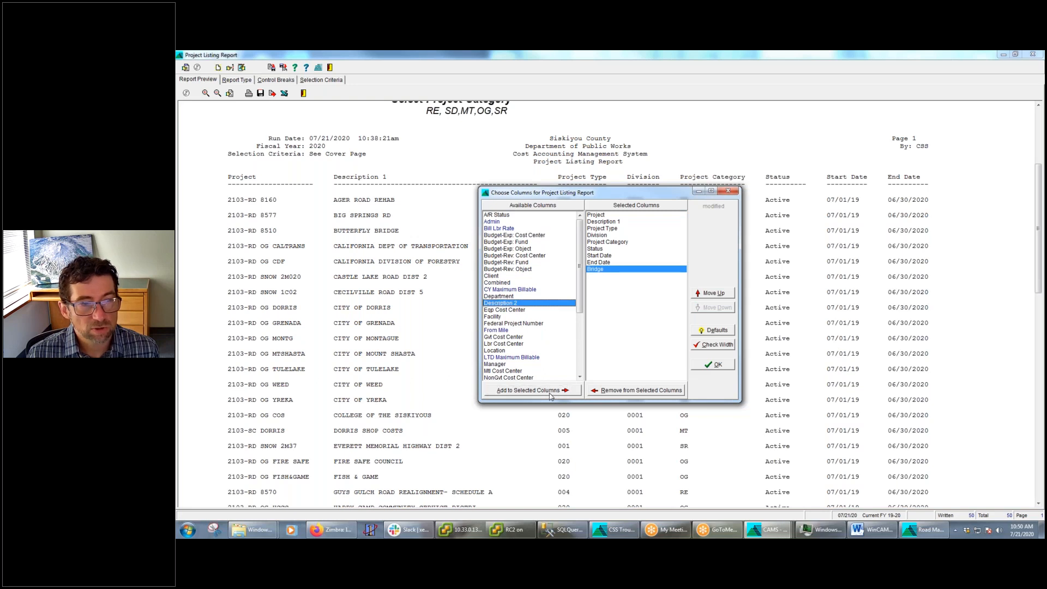
pyautogui.click(550, 391)
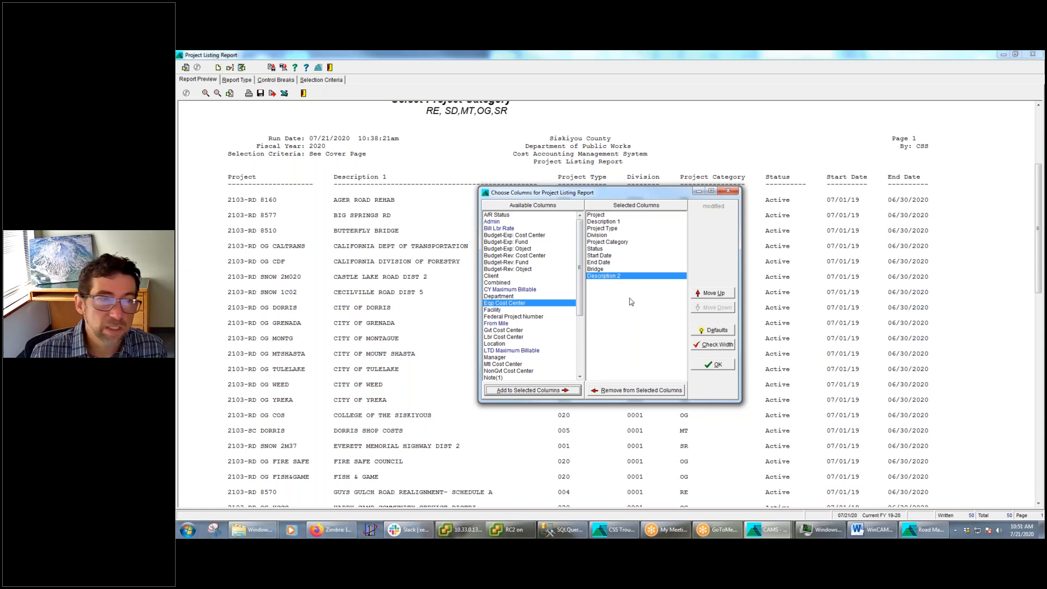
pyautogui.click(716, 367)
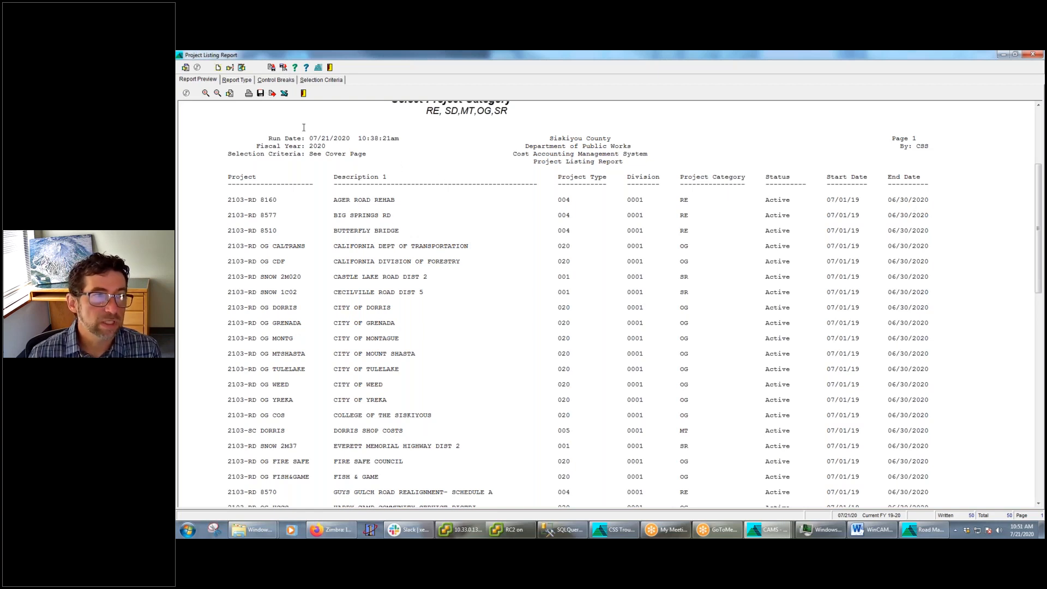
# Reprint the Project Listing Report with the added columns without recollecting the data, and enlarge the preview
pyautogui.click(242, 68)
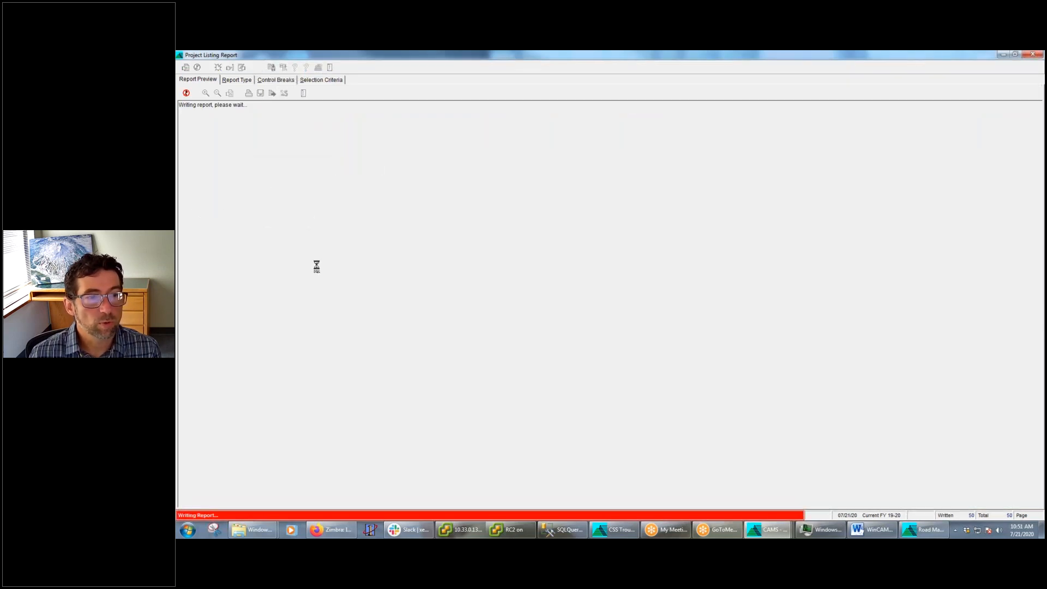
pyautogui.click(634, 322)
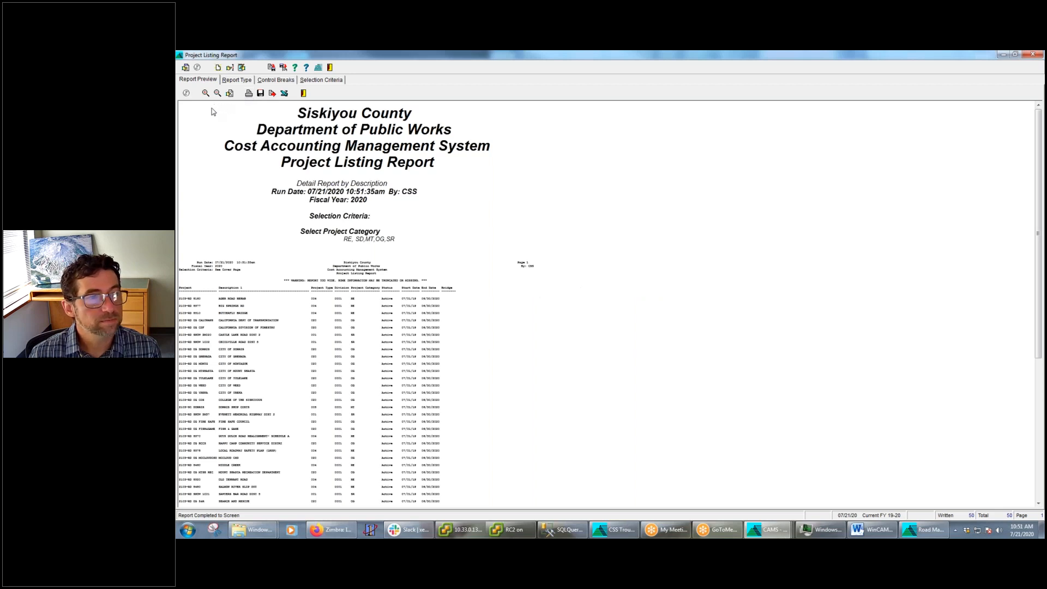
pyautogui.click(206, 92)
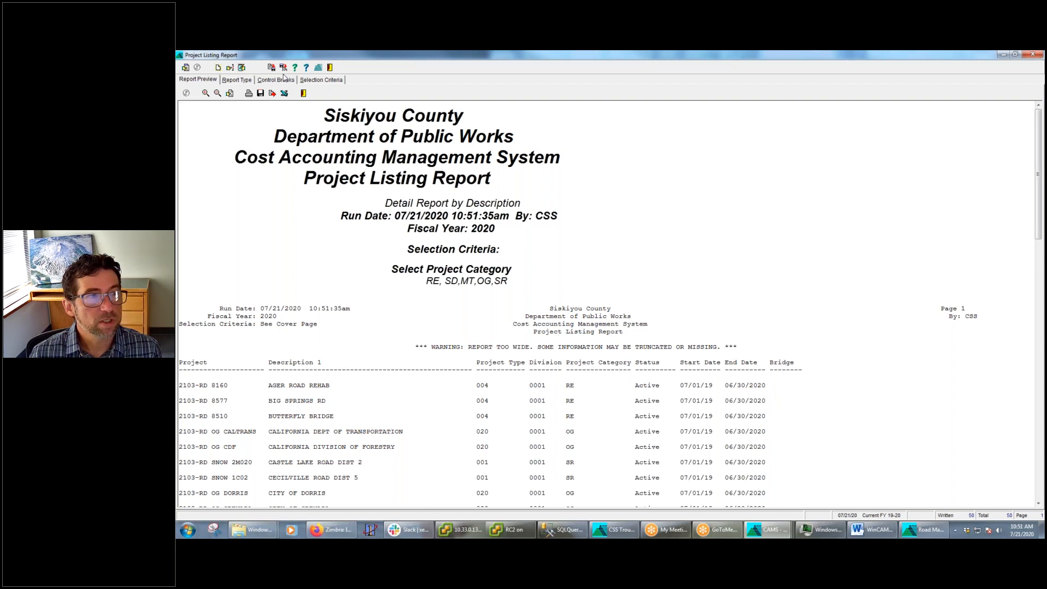
# Remove Start Date, End Date, Status and Project Type from the Project Listing Report's selected columns
pyautogui.click(230, 68)
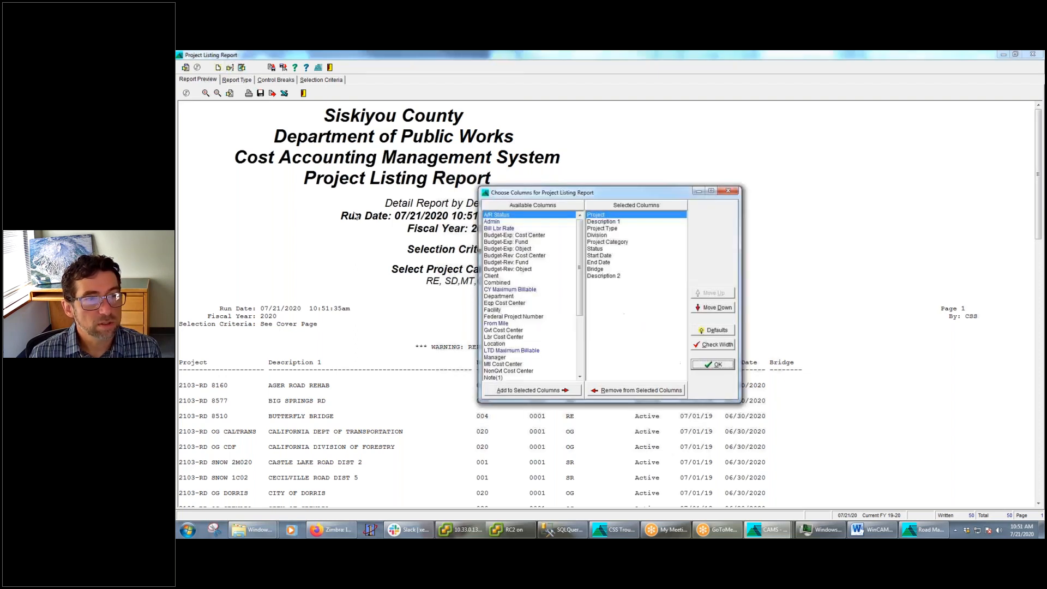
pyautogui.doubleClick(606, 256)
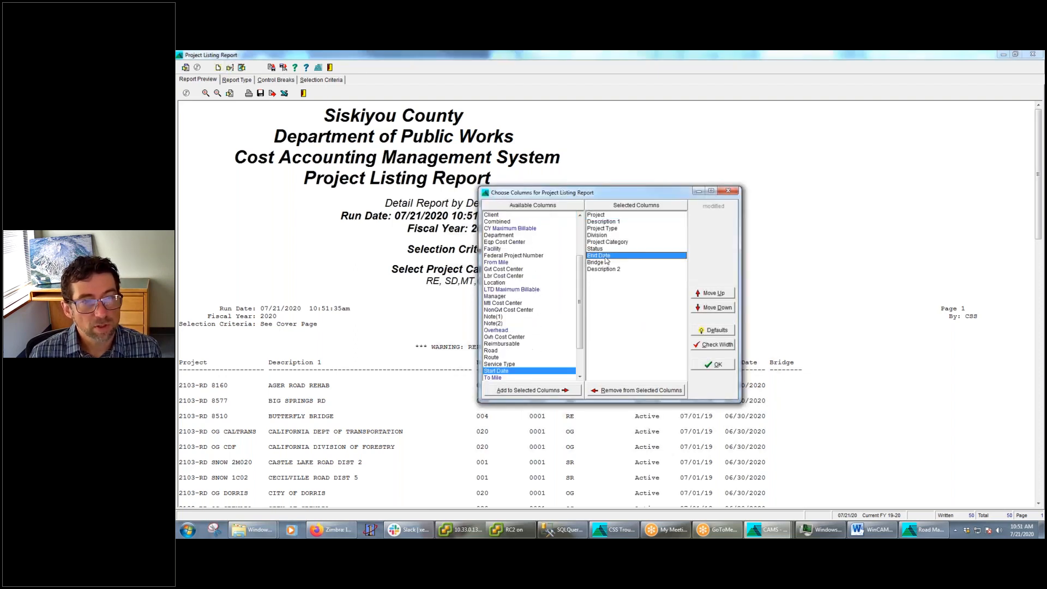
pyautogui.doubleClick(606, 257)
pyautogui.doubleClick(611, 250)
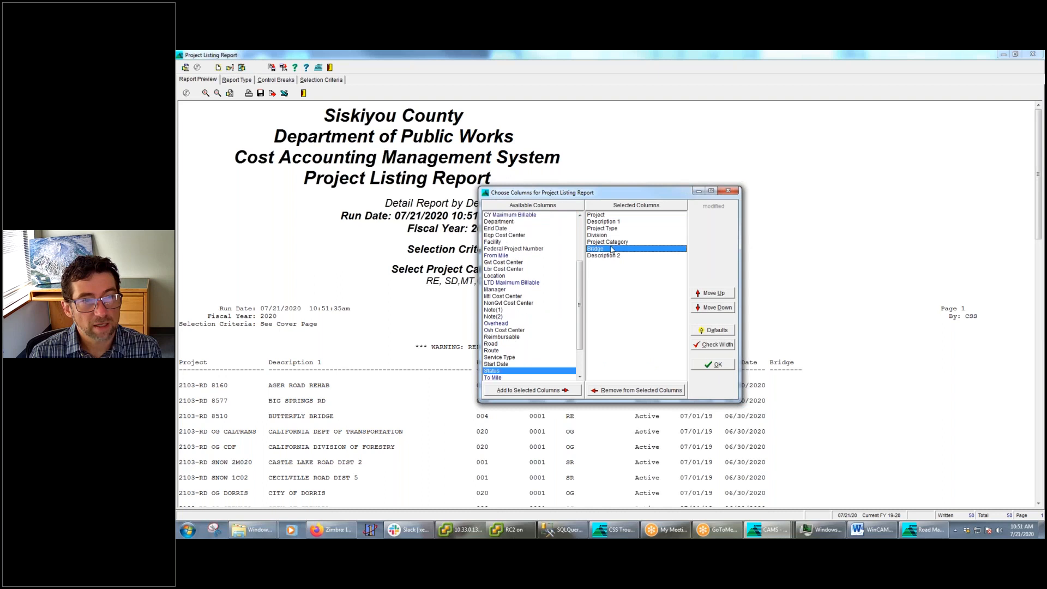
pyautogui.doubleClick(602, 229)
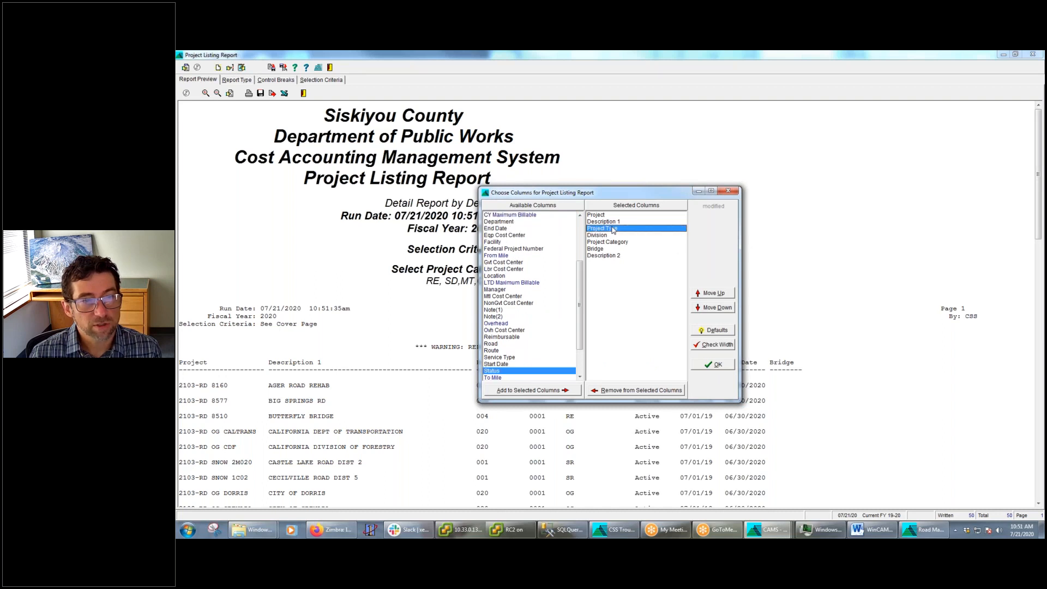
pyautogui.click(714, 365)
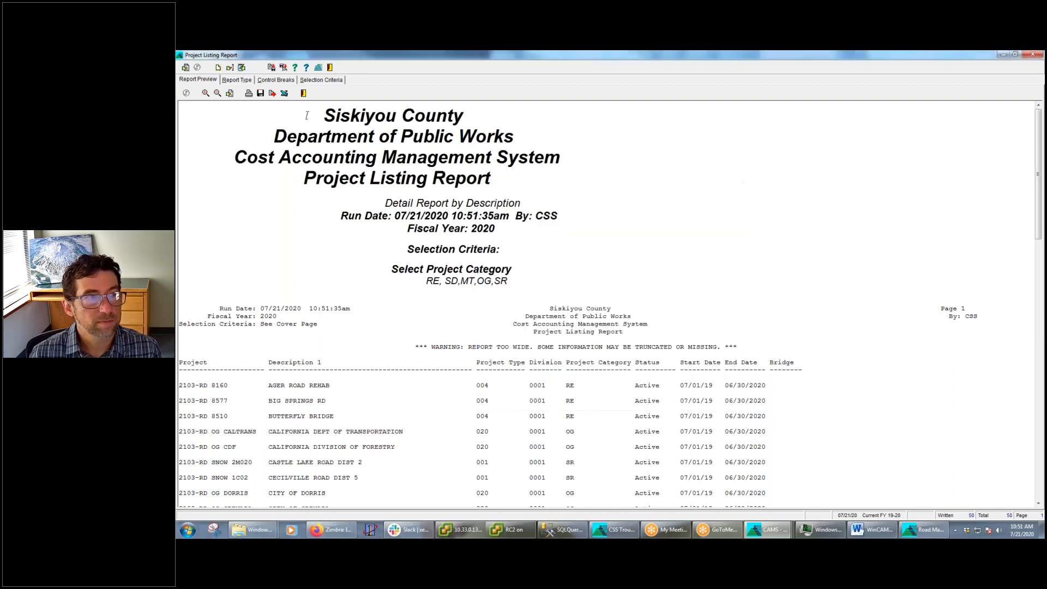
# Reprint the Project Listing Report with the reduced column set without recollecting the data, and enlarge the preview
pyautogui.click(241, 67)
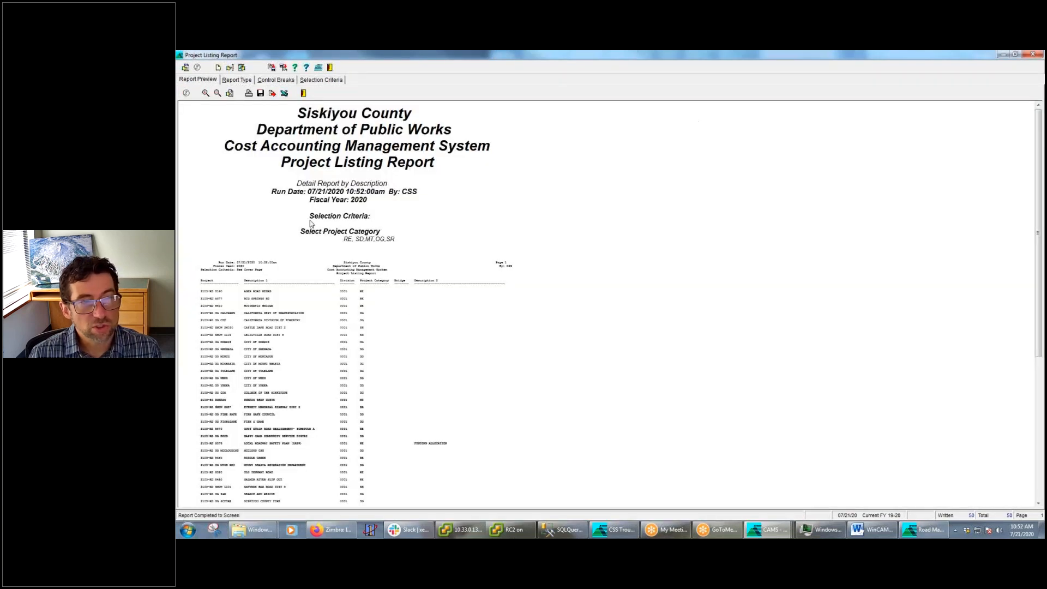
pyautogui.click(205, 94)
pyautogui.click(206, 94)
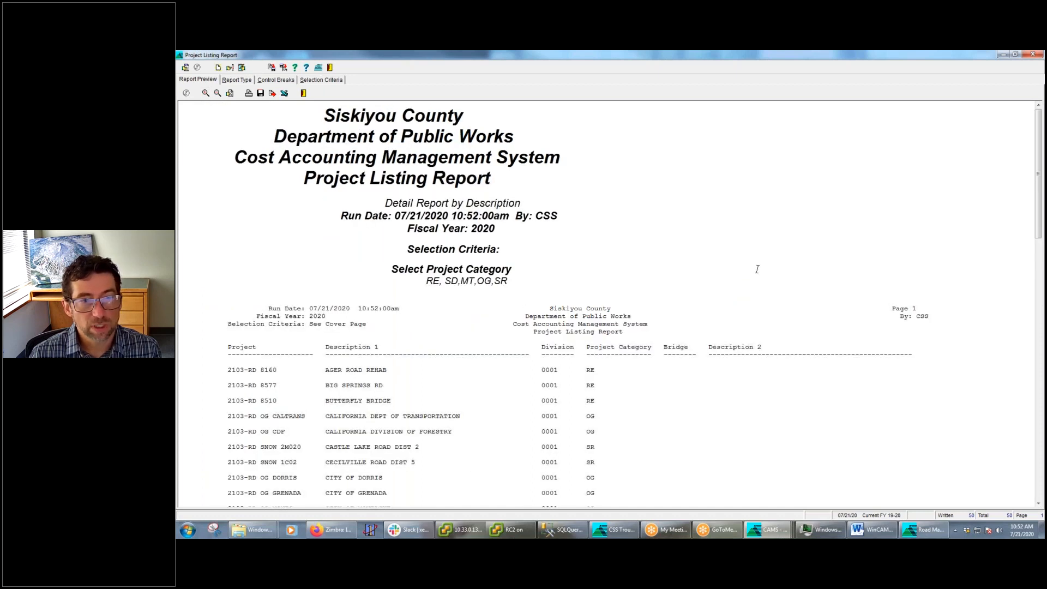
# Examine the Description 2 column throughout the reprinted Project Listing Report
pyautogui.scroll(-8, 757, 268)
pyautogui.moveTo(809, 315); pyautogui.dragTo(708, 319)
pyautogui.scroll(-8, 732, 369)
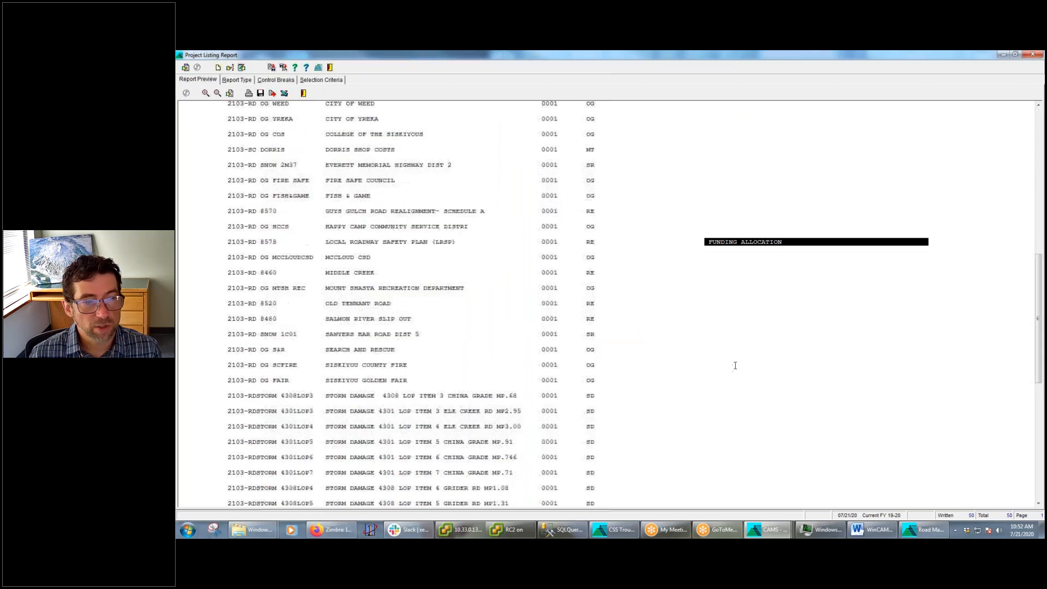
pyautogui.scroll(4, 742, 352)
pyautogui.scroll(15, 748, 354)
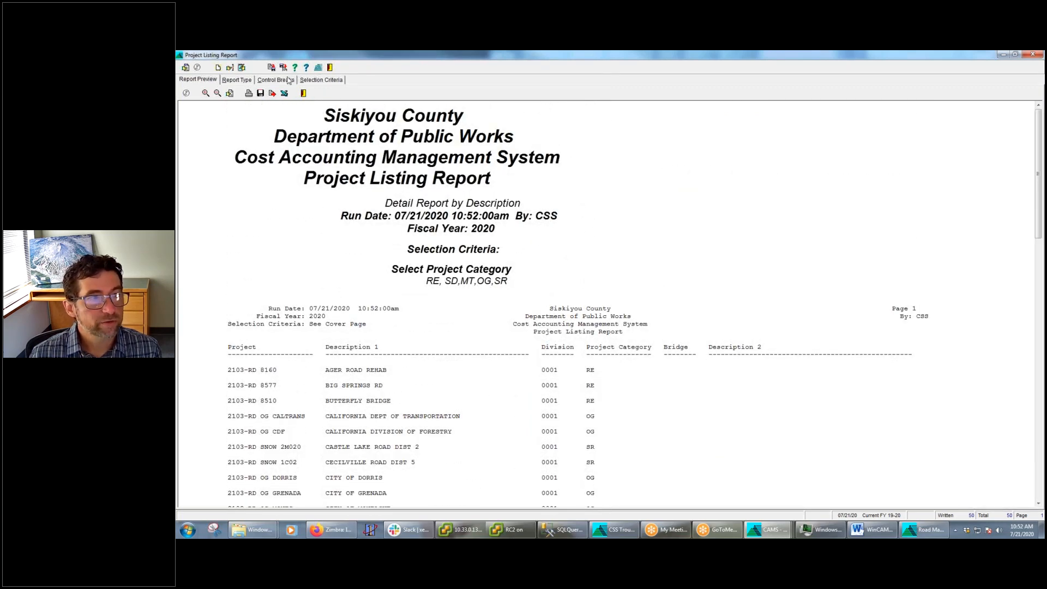
# Restore the Project Listing Report's default column layout and move Project Type down one place, below Division
pyautogui.click(230, 68)
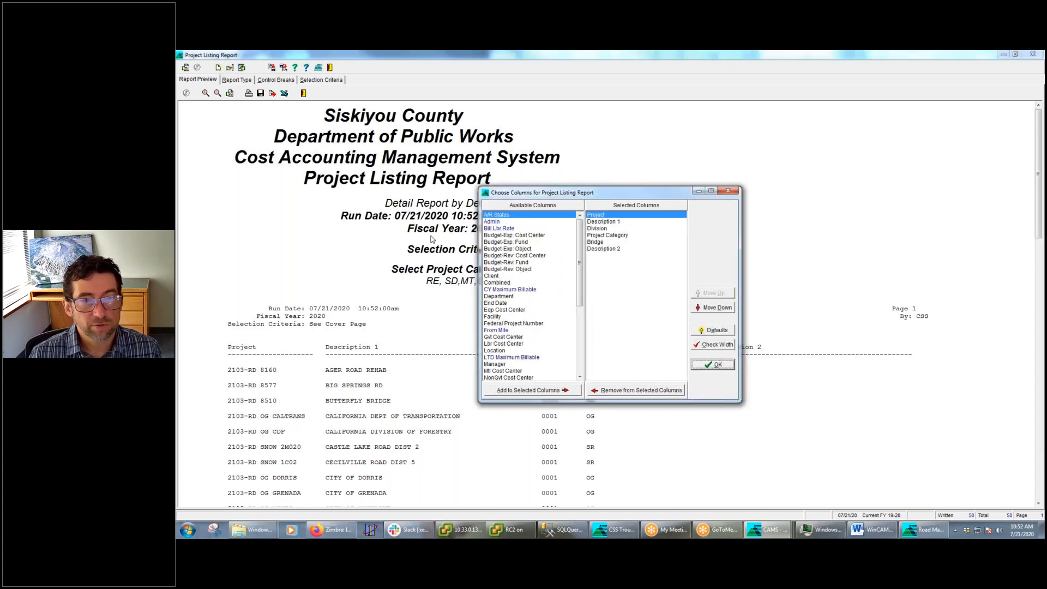
pyautogui.click(716, 331)
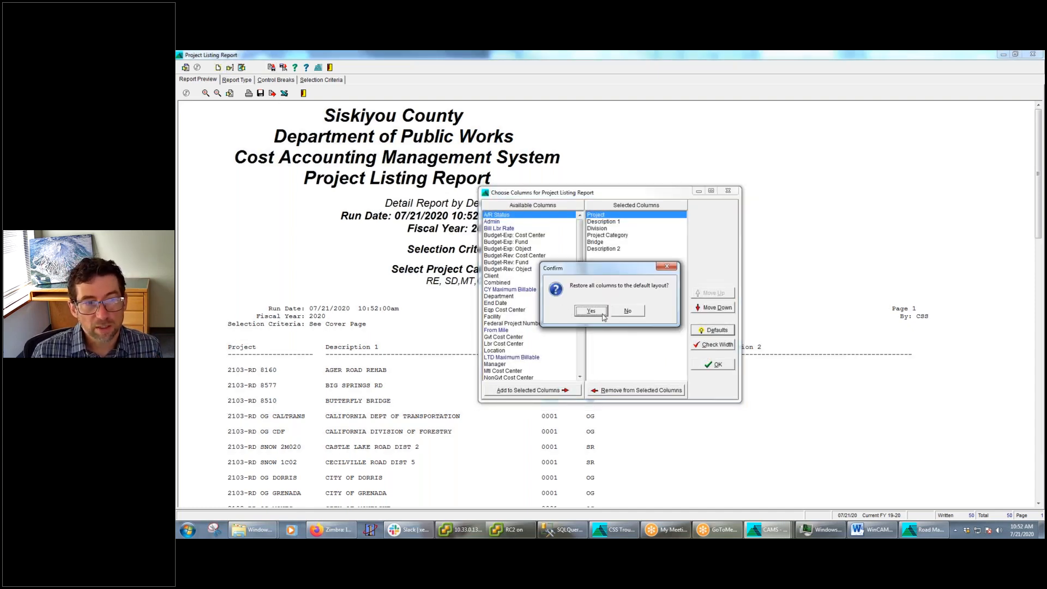
pyautogui.click(596, 312)
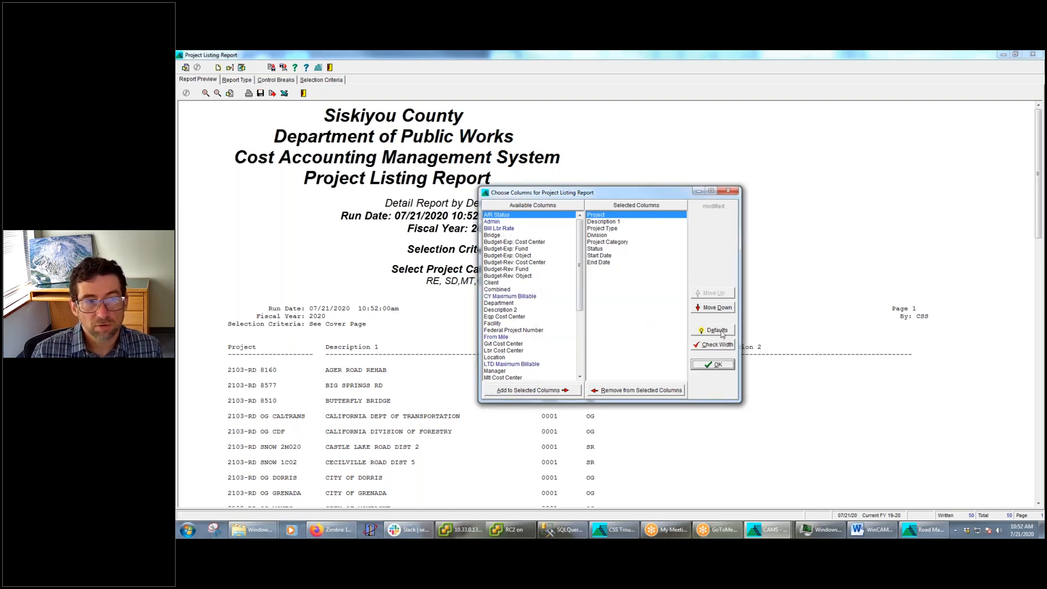
pyautogui.click(609, 230)
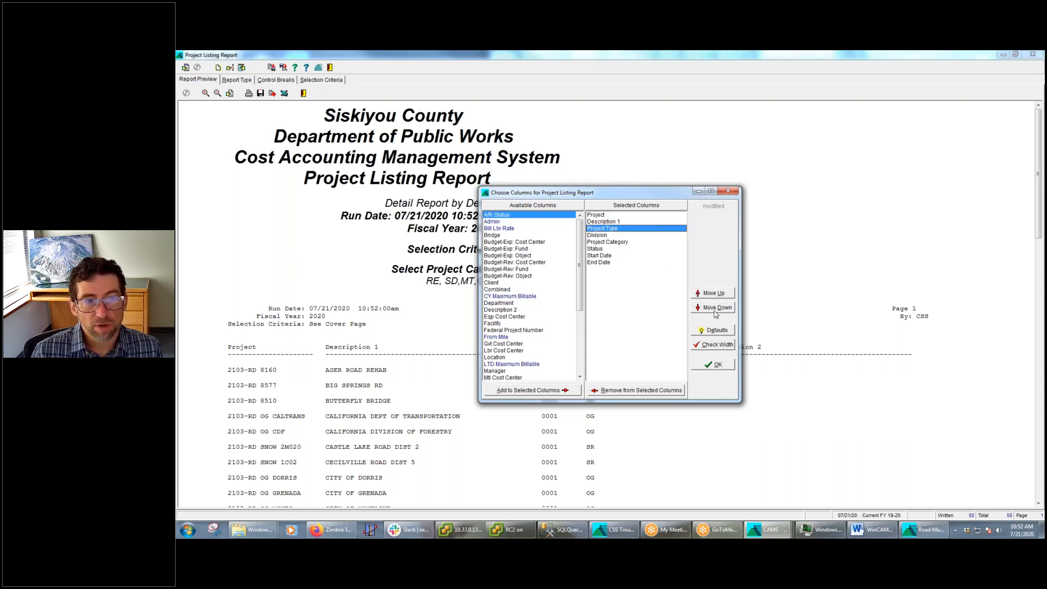
pyautogui.click(717, 309)
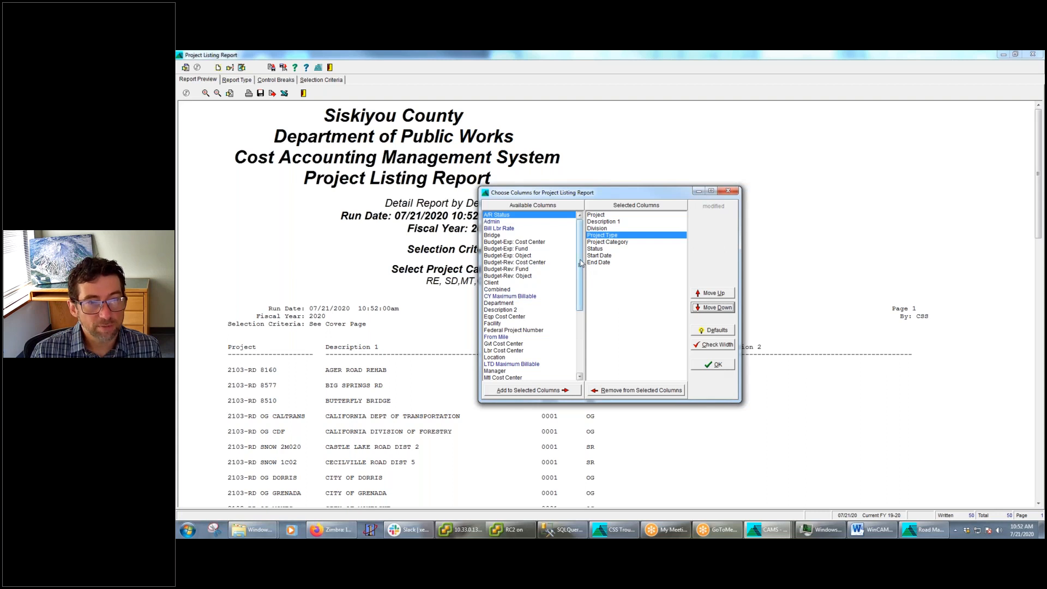
# Highlight Overhead, CY Maximum Billable and LTD Maximum Billable in turn among the available columns, and accept the column layout
pyautogui.scroll(-3, 582, 275)
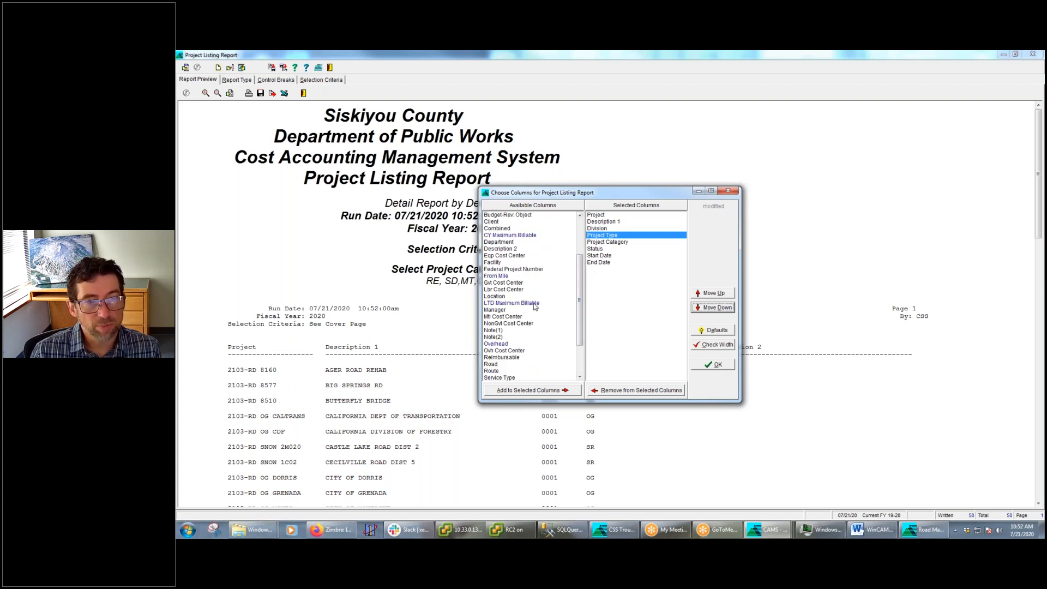
pyautogui.click(510, 344)
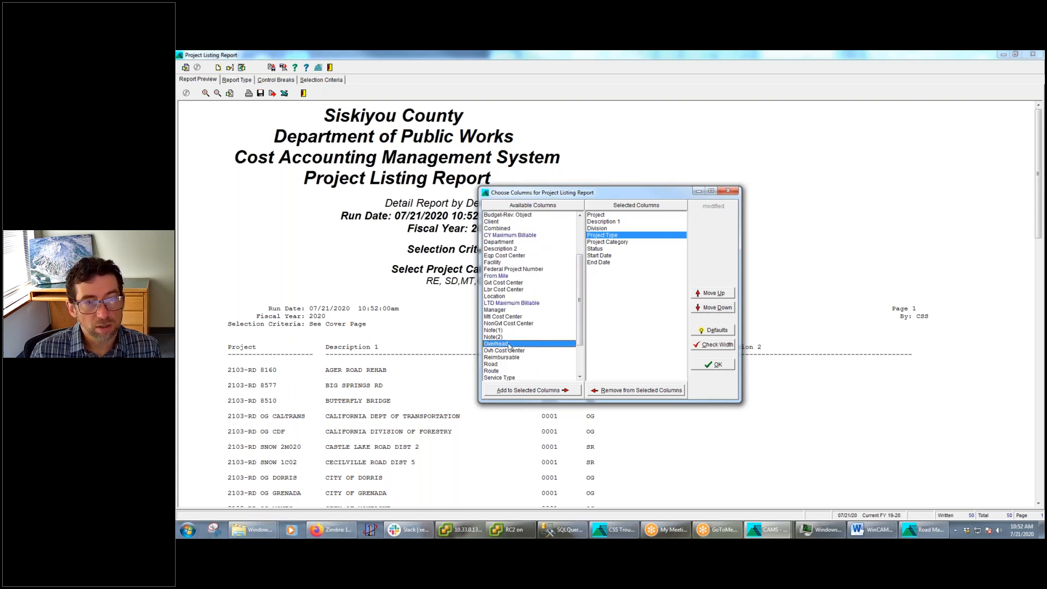
pyautogui.click(491, 236)
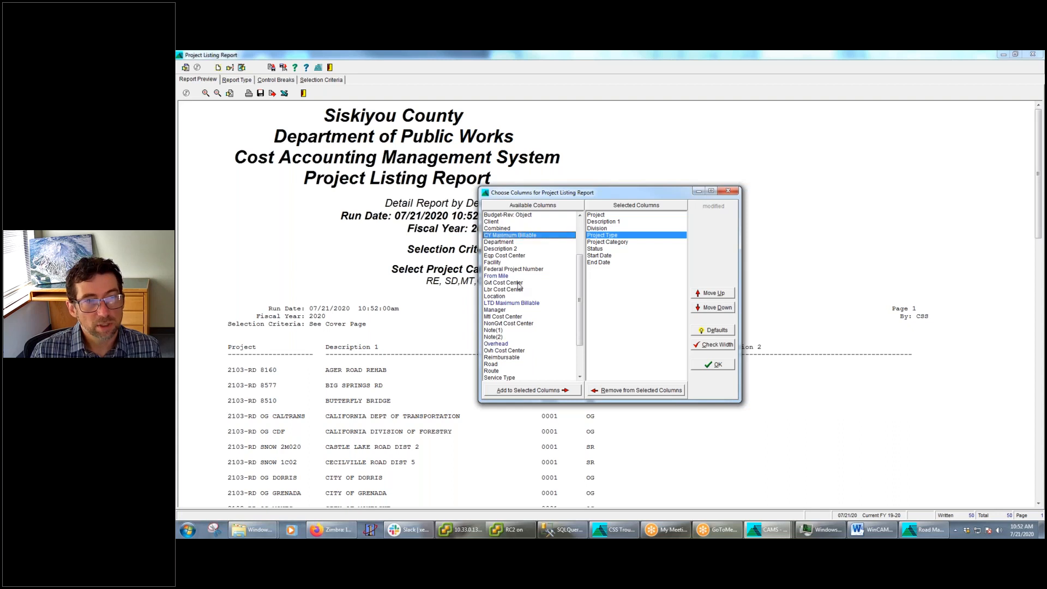
pyautogui.click(507, 303)
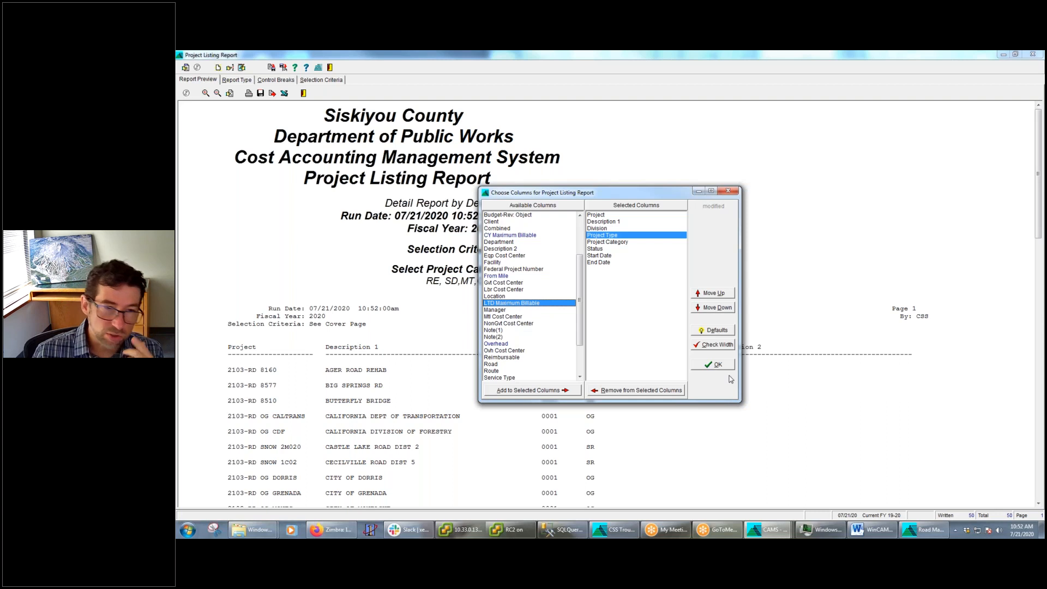
pyautogui.click(706, 364)
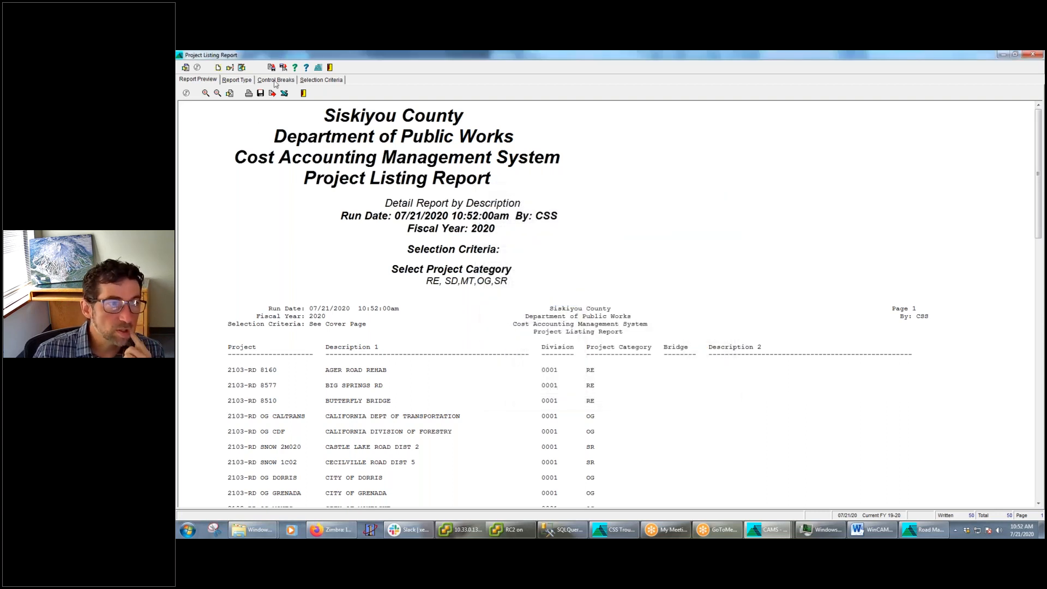
# Review the Project Listing Report's selection criteria, and add Department as a report break below Description
pyautogui.click(276, 80)
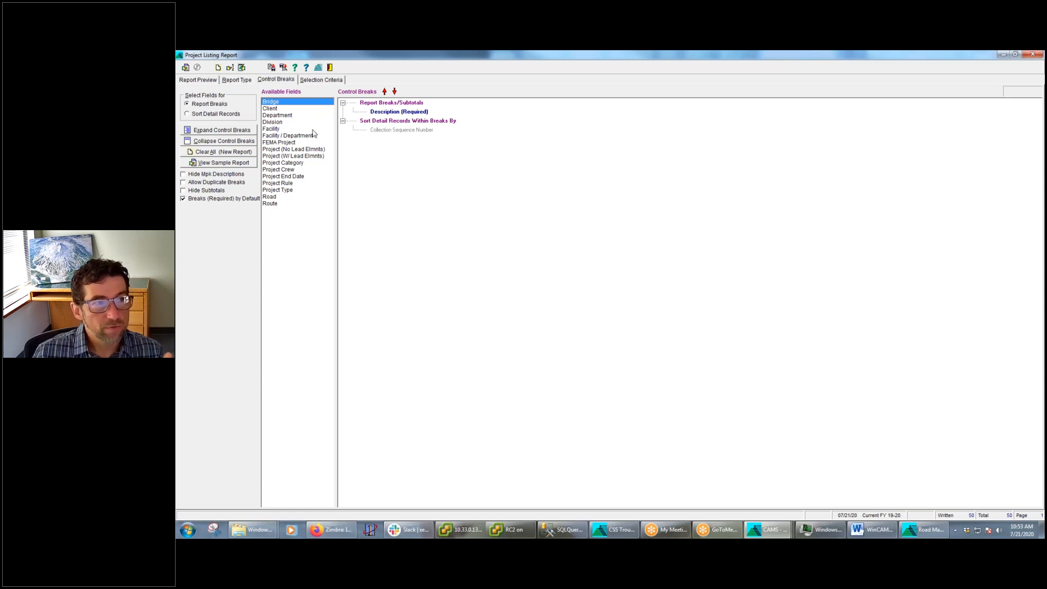
pyautogui.click(336, 82)
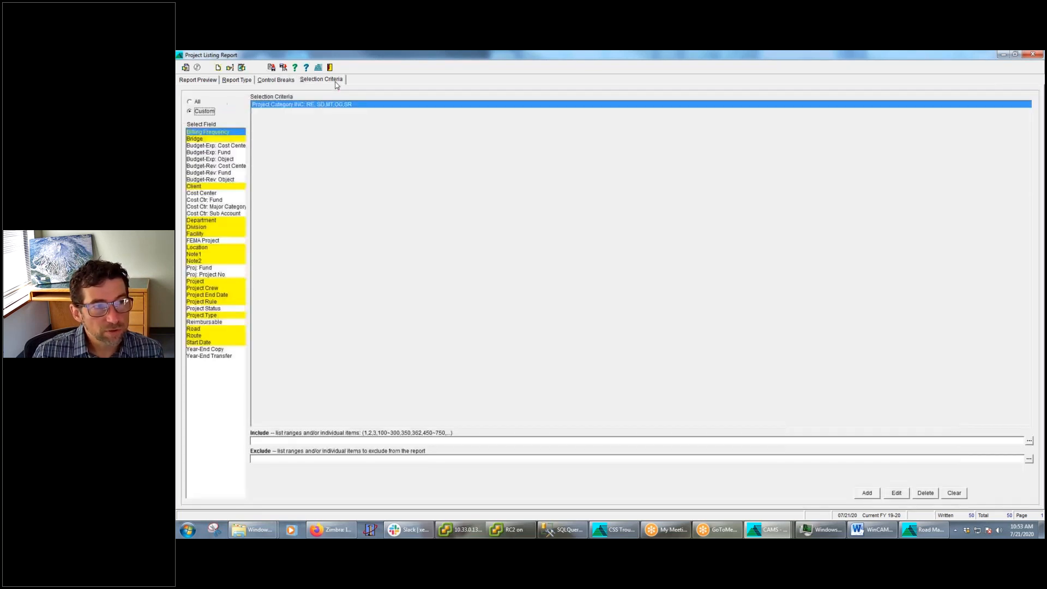
pyautogui.click(275, 81)
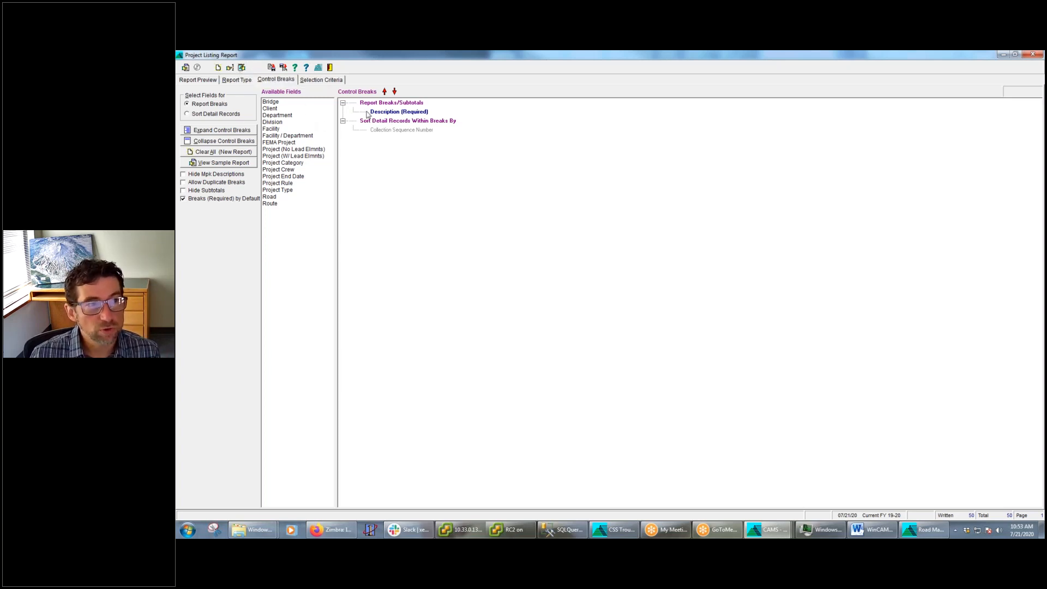
pyautogui.doubleClick(271, 116)
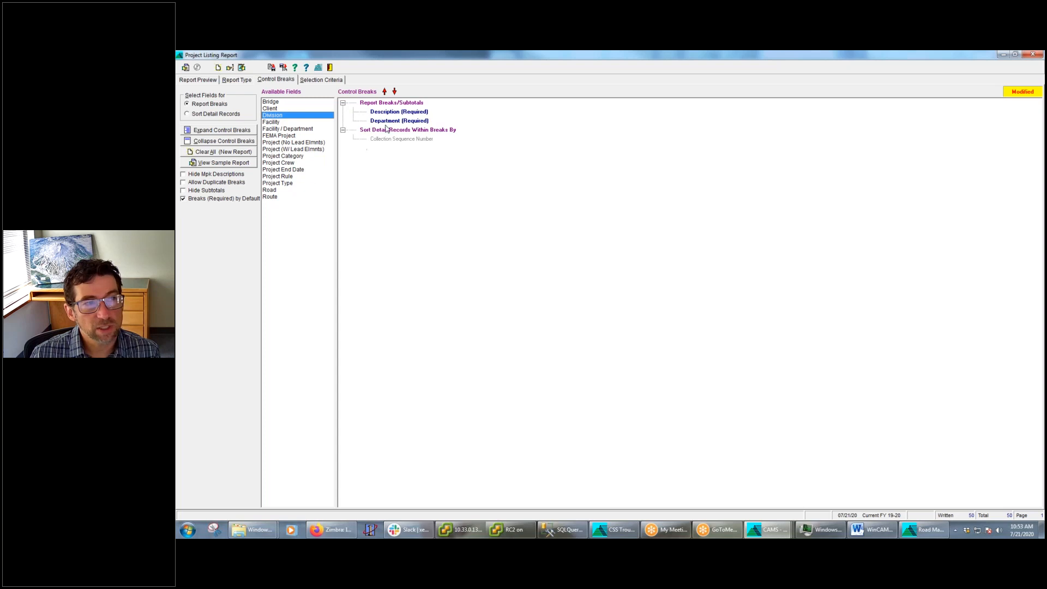
# Try to reprint the Project Listing Report by recollecting its data with the Department break
pyautogui.click(242, 67)
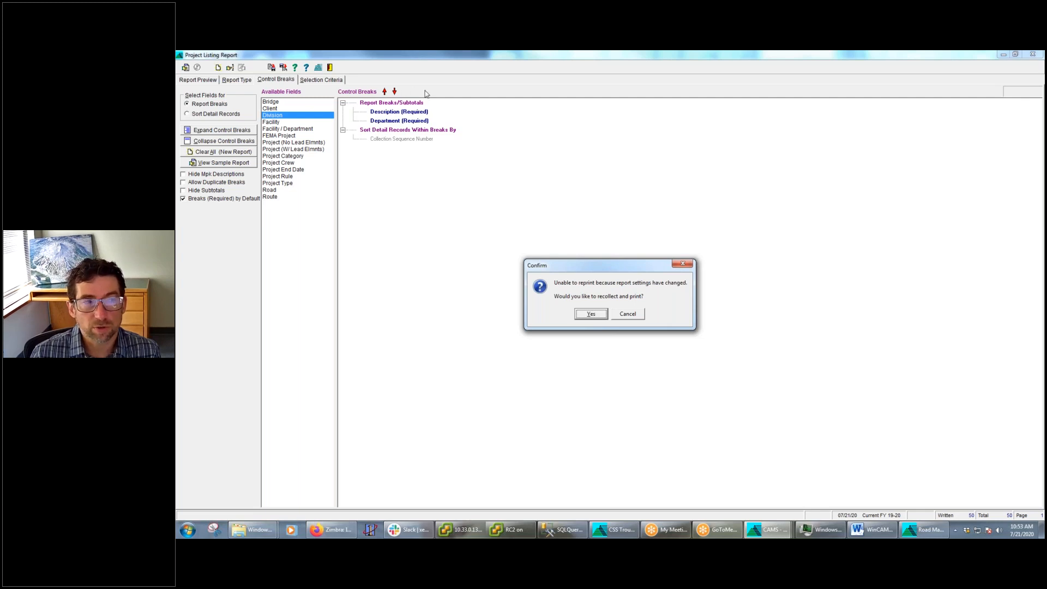
pyautogui.click(593, 315)
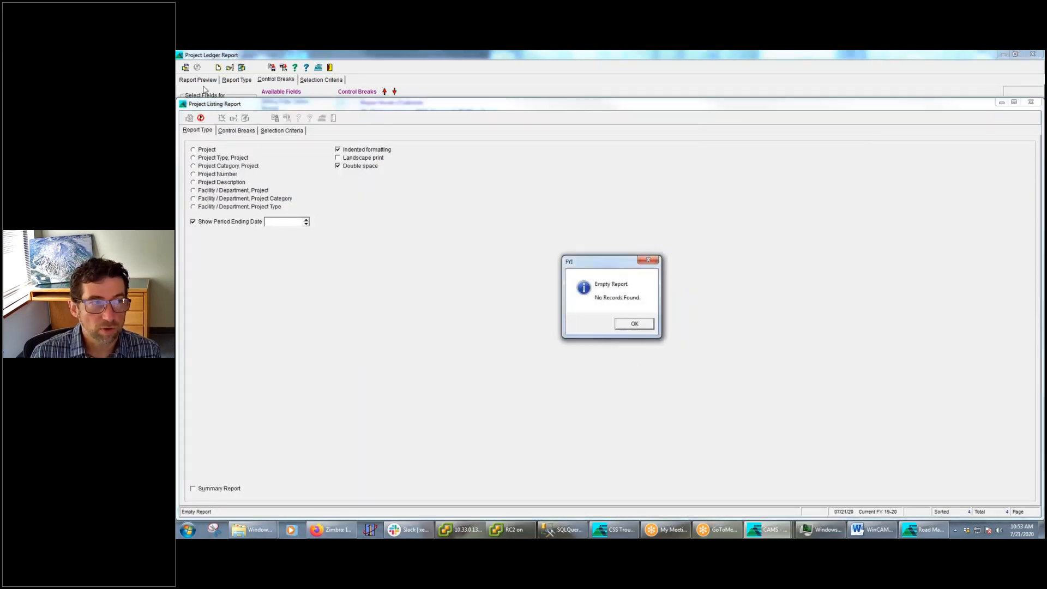
pyautogui.click(646, 328)
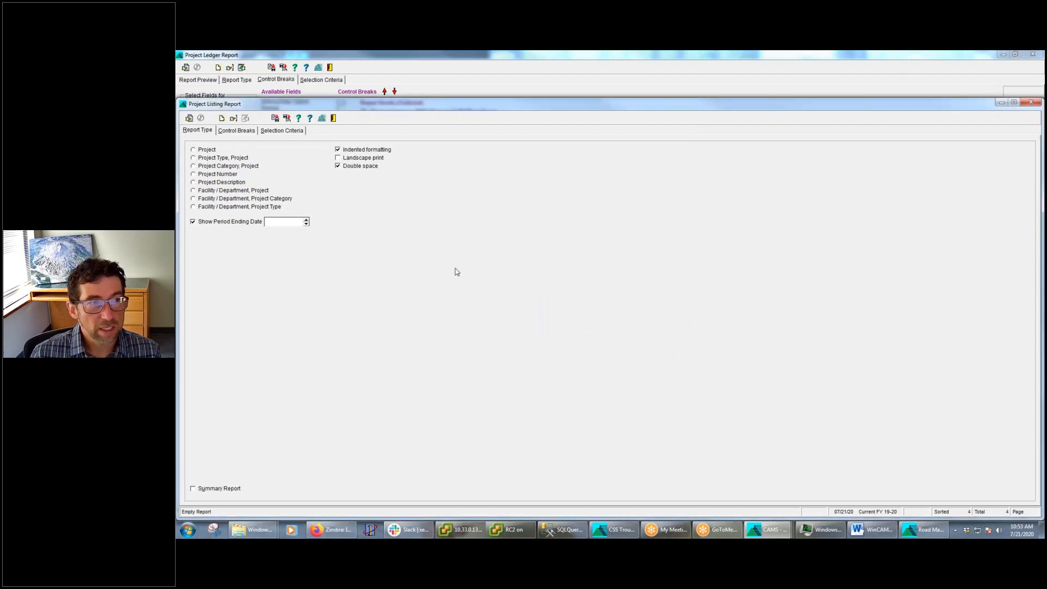
# Make the Department report break not required, and rerun the Project Listing Report to inspect its groupings in an enlarged preview
pyautogui.click(247, 131)
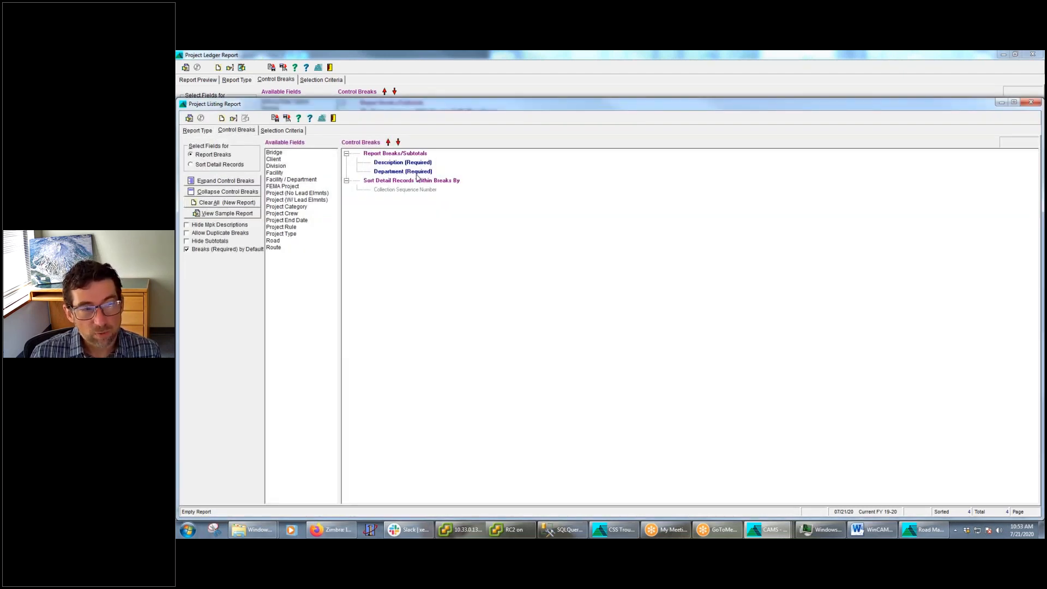
pyautogui.rightClick(414, 172)
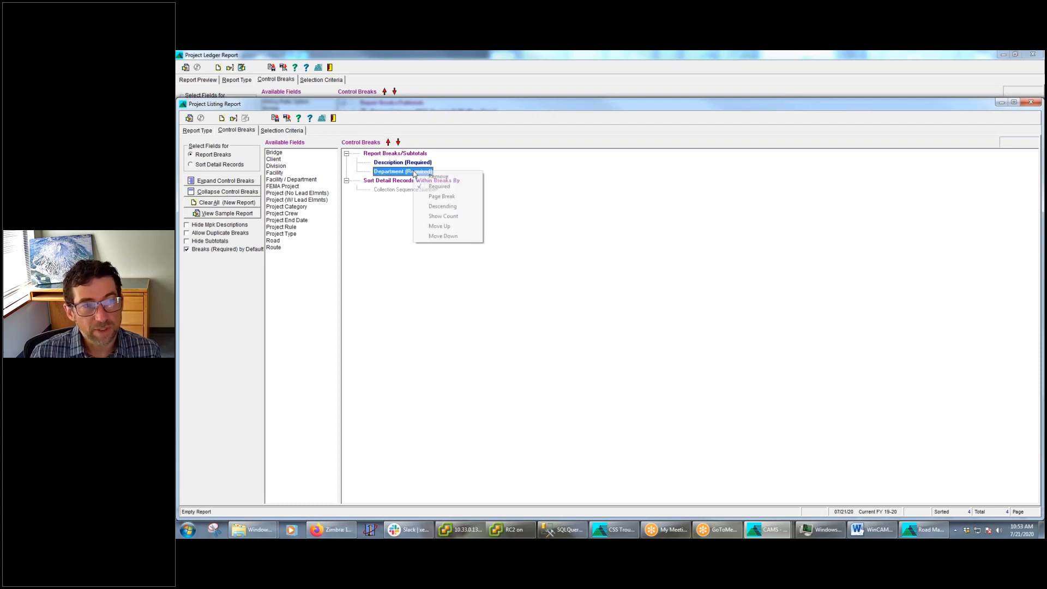
pyautogui.click(440, 187)
pyautogui.click(190, 118)
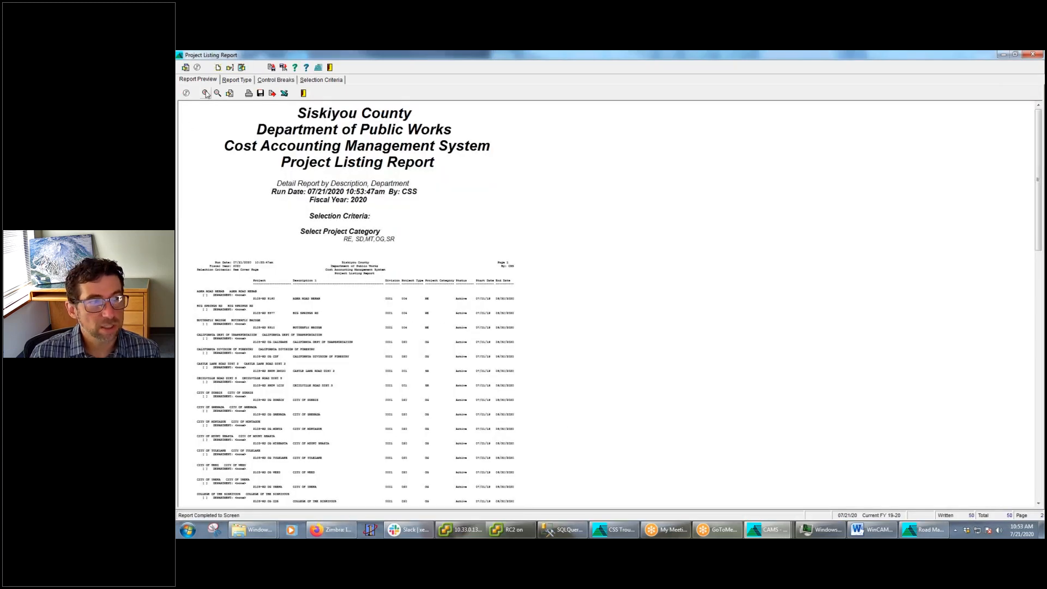
pyautogui.click(206, 93)
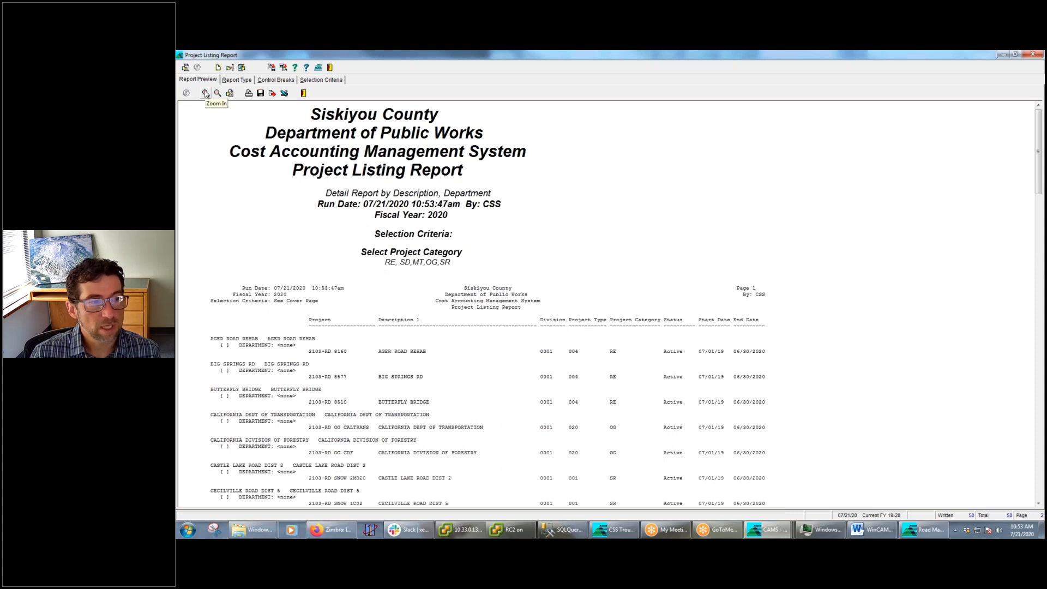
pyautogui.click(206, 93)
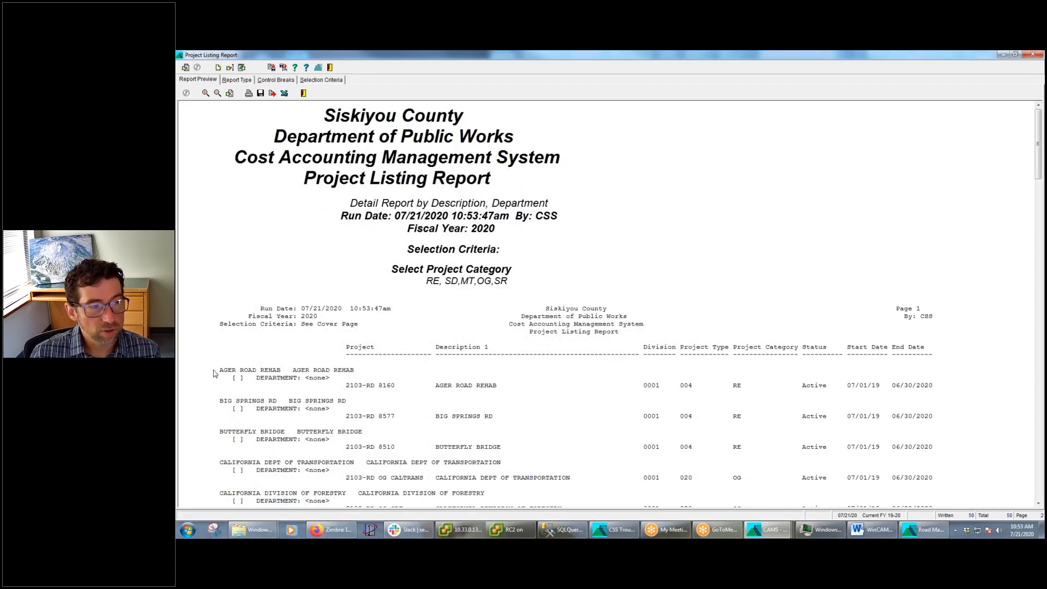
pyautogui.moveTo(214, 373); pyautogui.dragTo(263, 364)
pyautogui.moveTo(348, 377); pyautogui.dragTo(180, 377)
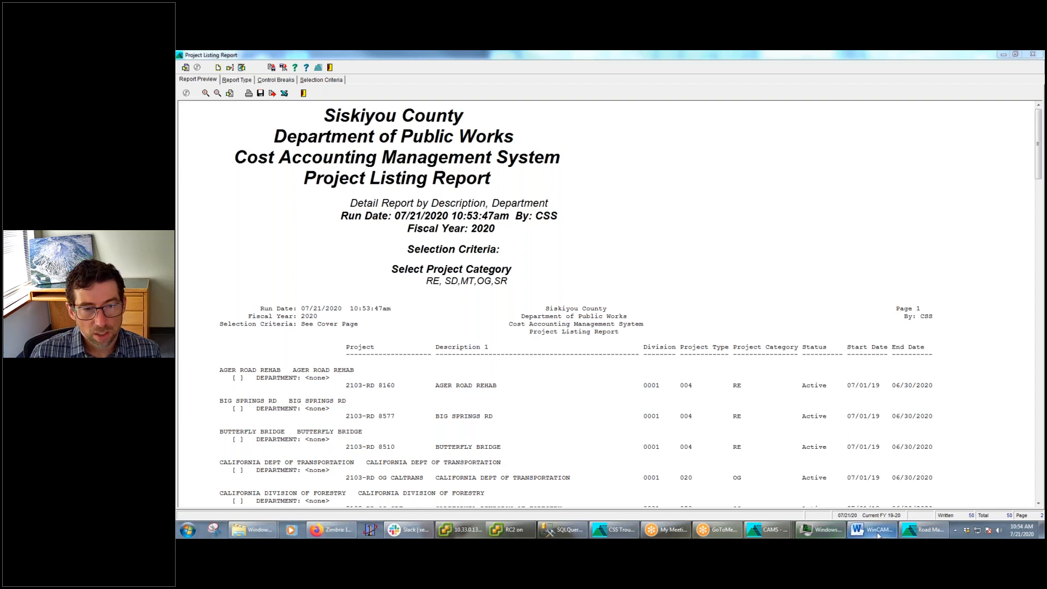
# Switch to the open Project Ledger Report and examine its preview through to the grand total
pyautogui.moveTo(876, 536)
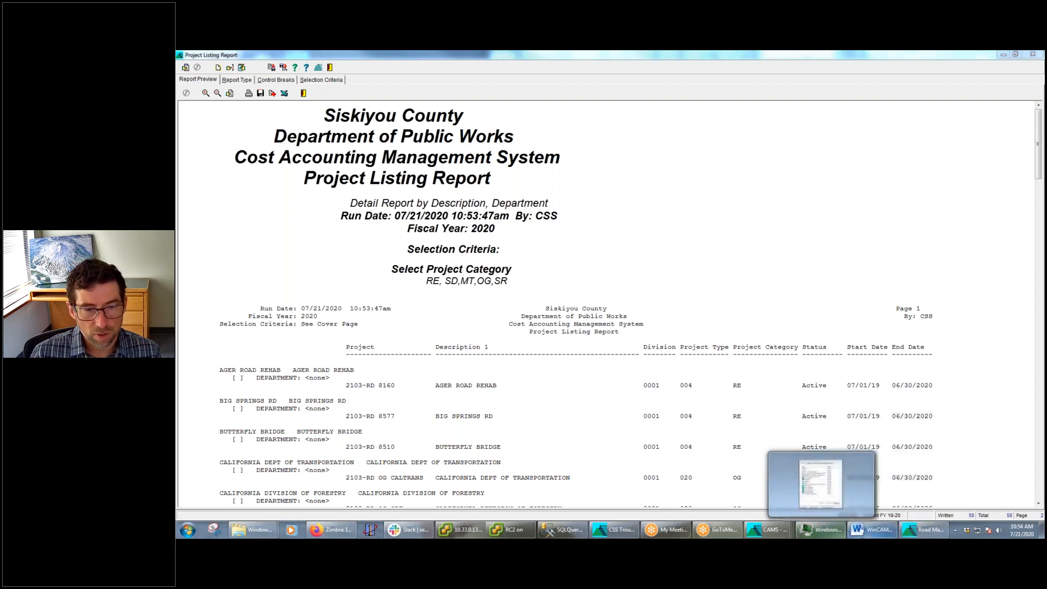
pyautogui.moveTo(767, 536)
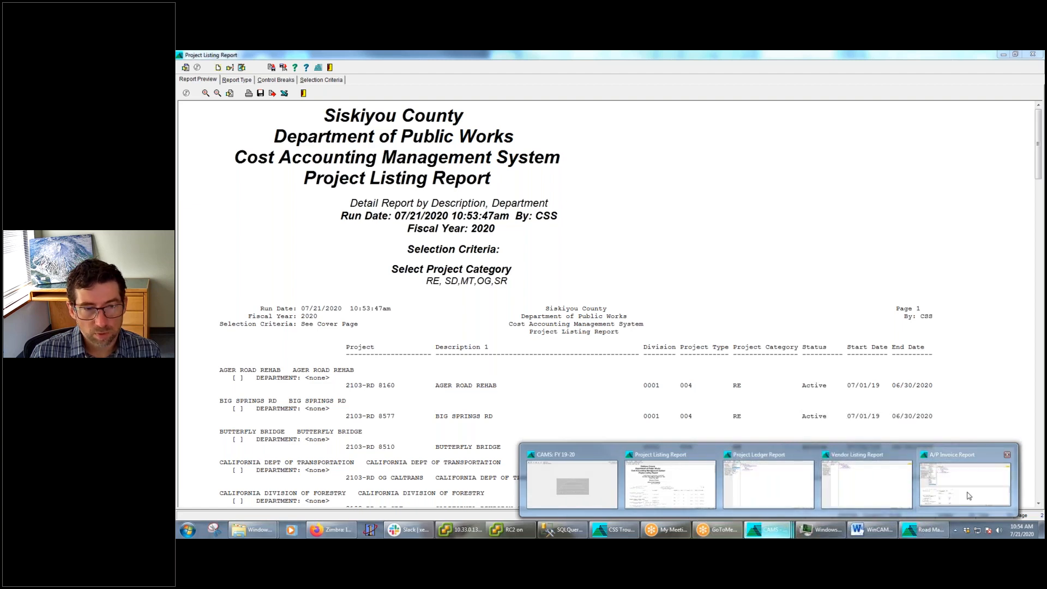
pyautogui.click(768, 483)
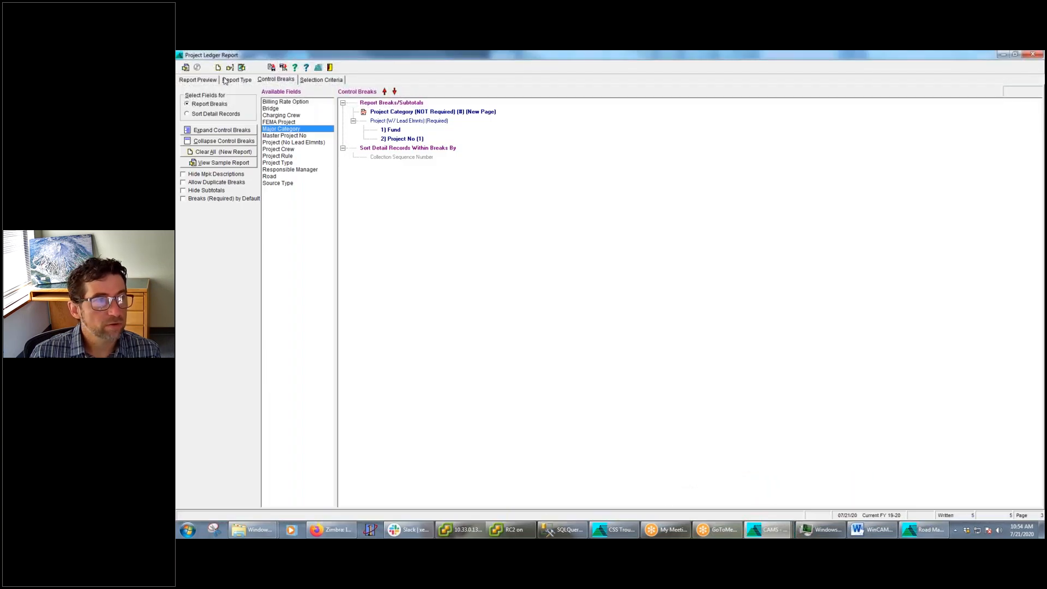
pyautogui.click(198, 79)
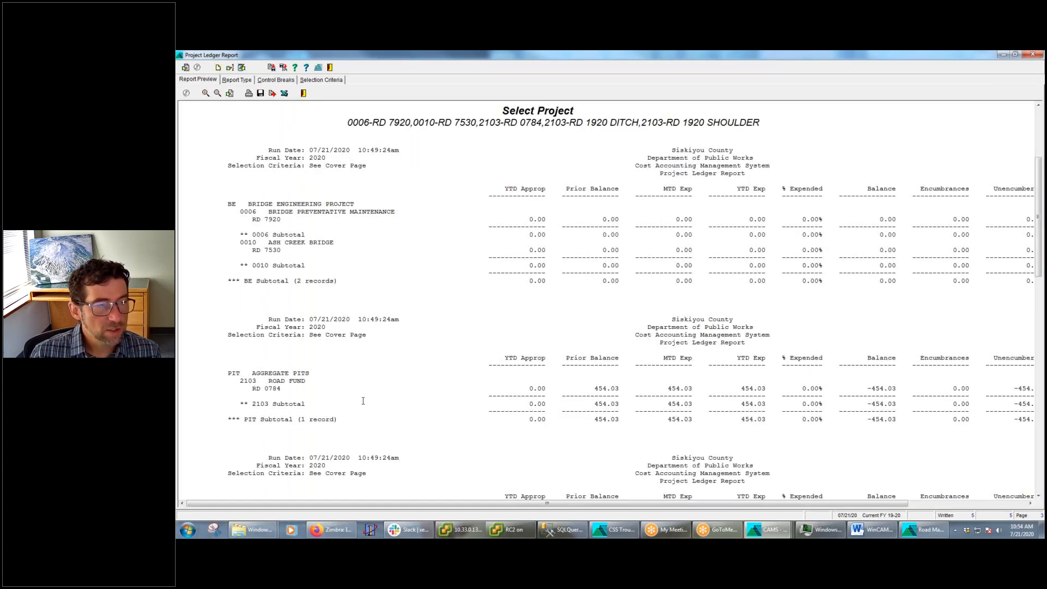
pyautogui.scroll(-5, 252, 280)
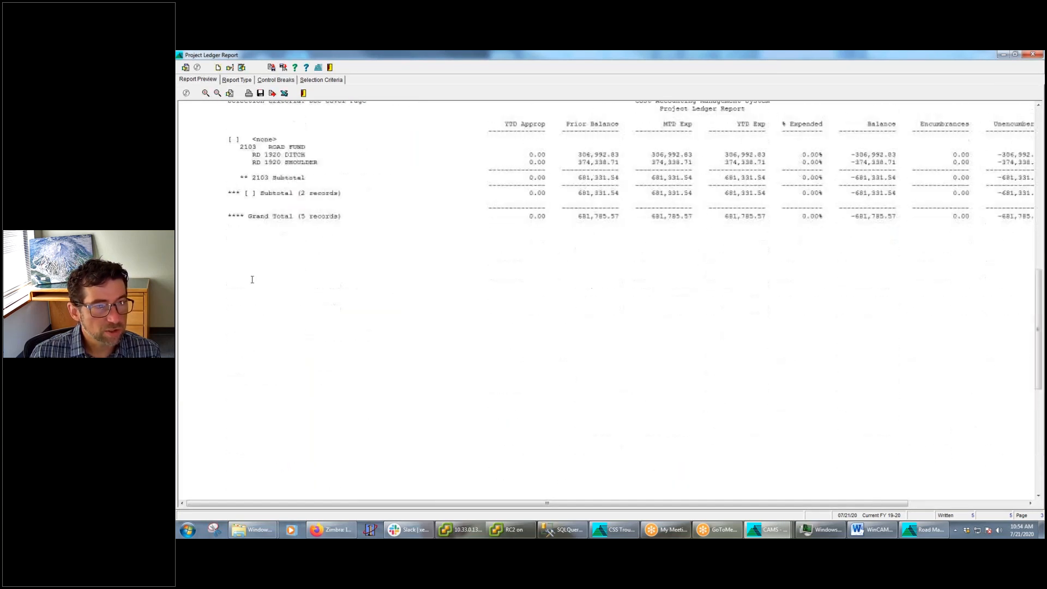
pyautogui.scroll(-1, 252, 279)
# Rerun the Project Ledger Report with its existing control breaks, and return to those breaks after reviewing the enlarged preview
pyautogui.click(282, 81)
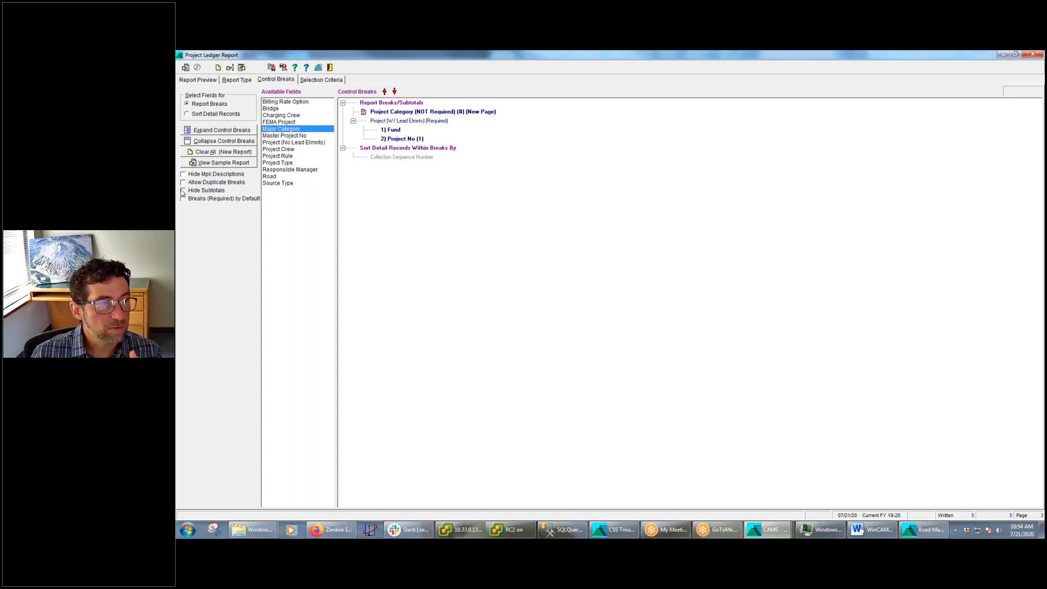
pyautogui.click(185, 67)
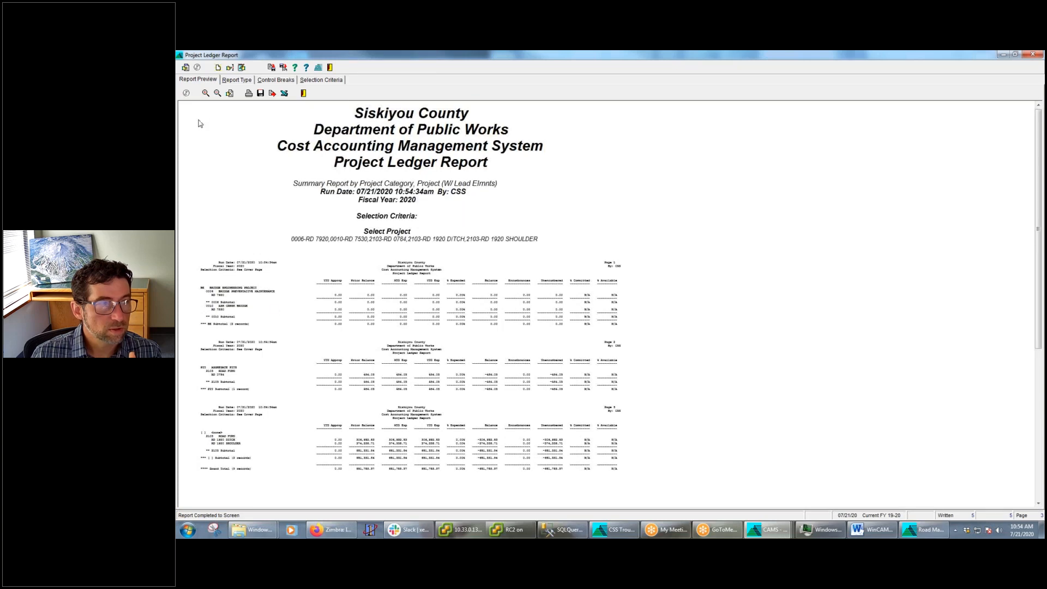
pyautogui.click(206, 94)
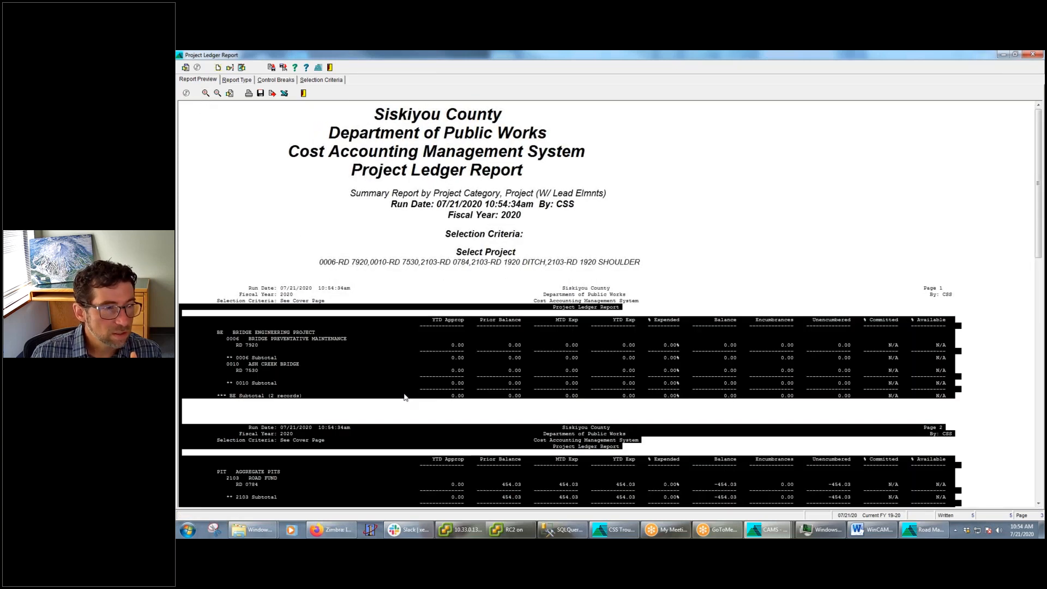
pyautogui.scroll(-5, 408, 410)
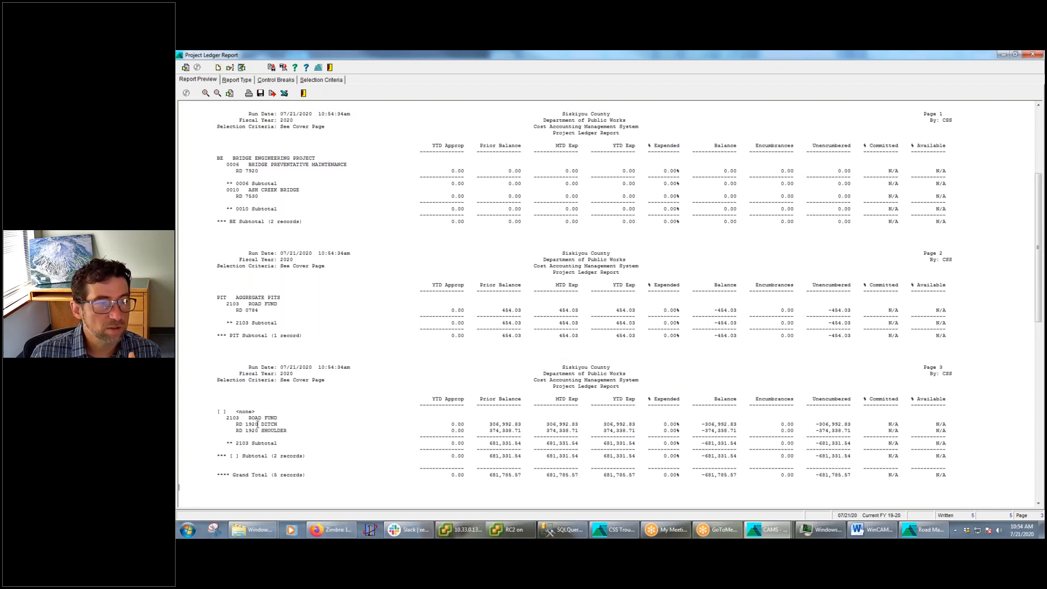
pyautogui.click(281, 81)
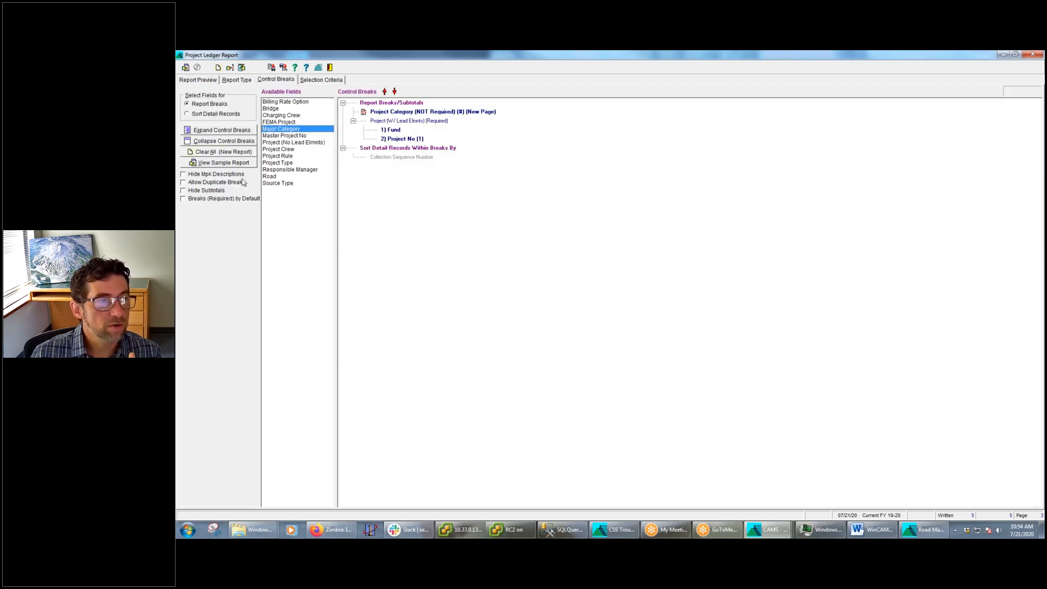
# Rerun the Project Ledger Report with subtotals hidden, examine its preview, and turn the subtotals back on
pyautogui.click(192, 190)
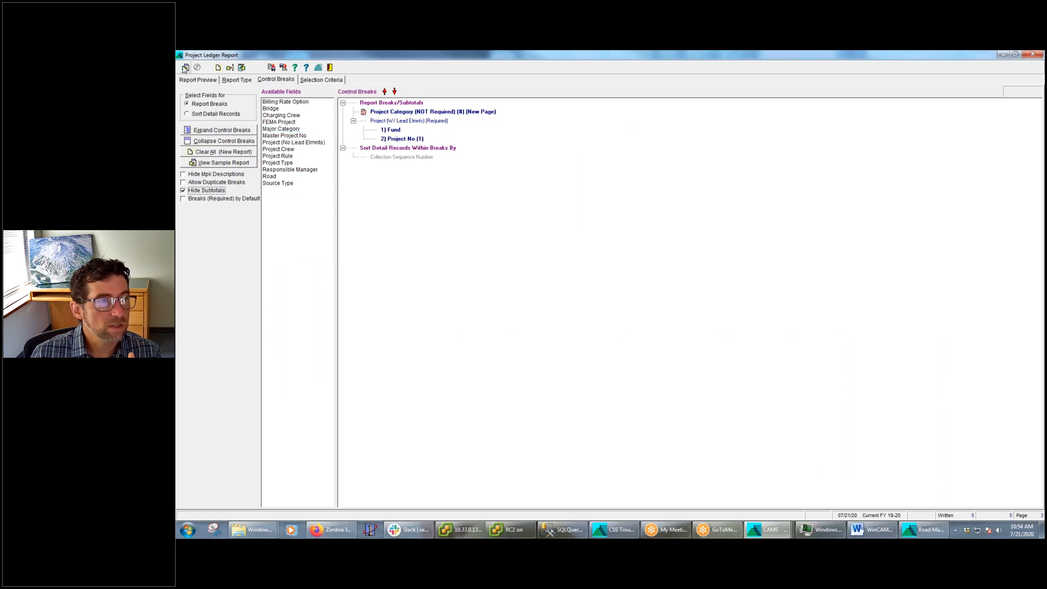
pyautogui.click(186, 68)
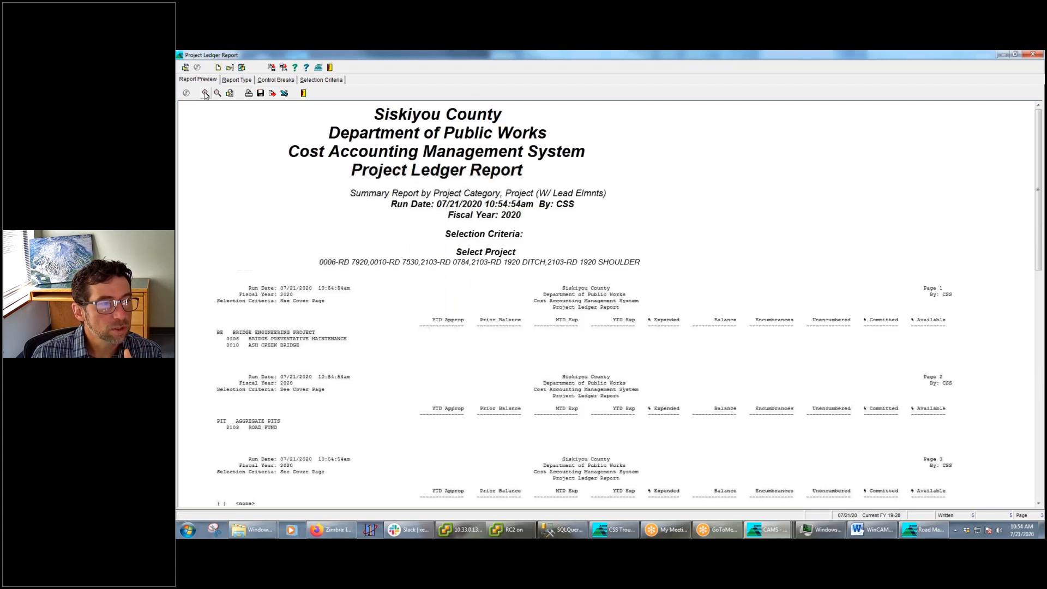
pyautogui.scroll(-3, 385, 257)
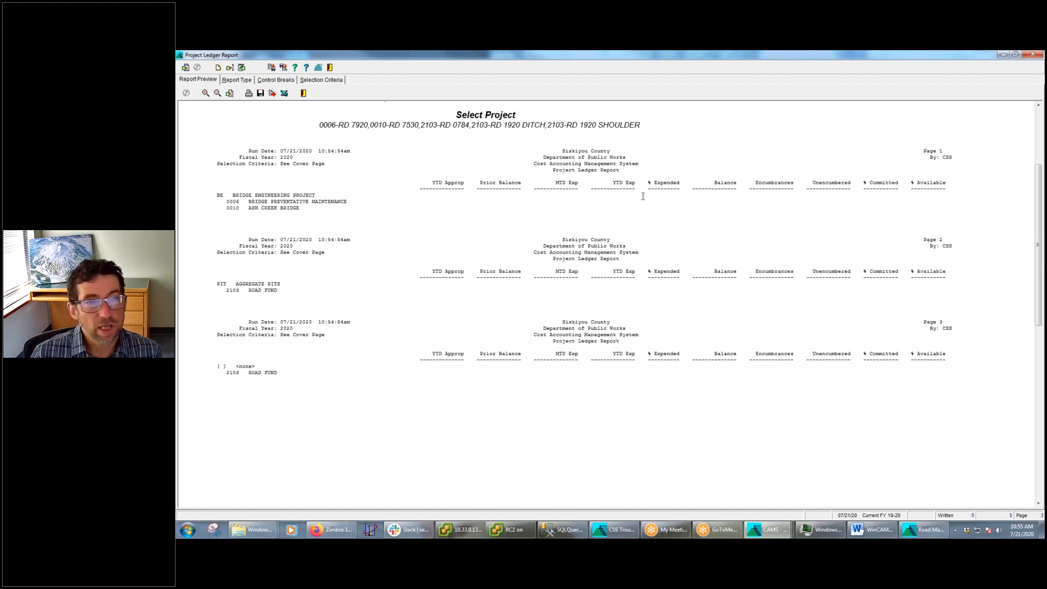
pyautogui.click(274, 80)
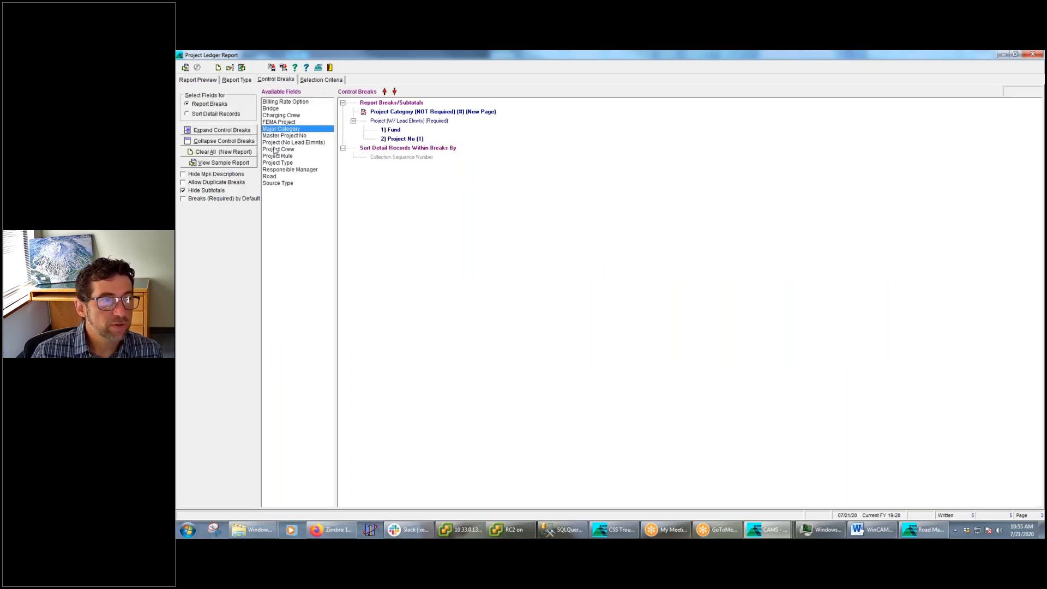
pyautogui.click(209, 190)
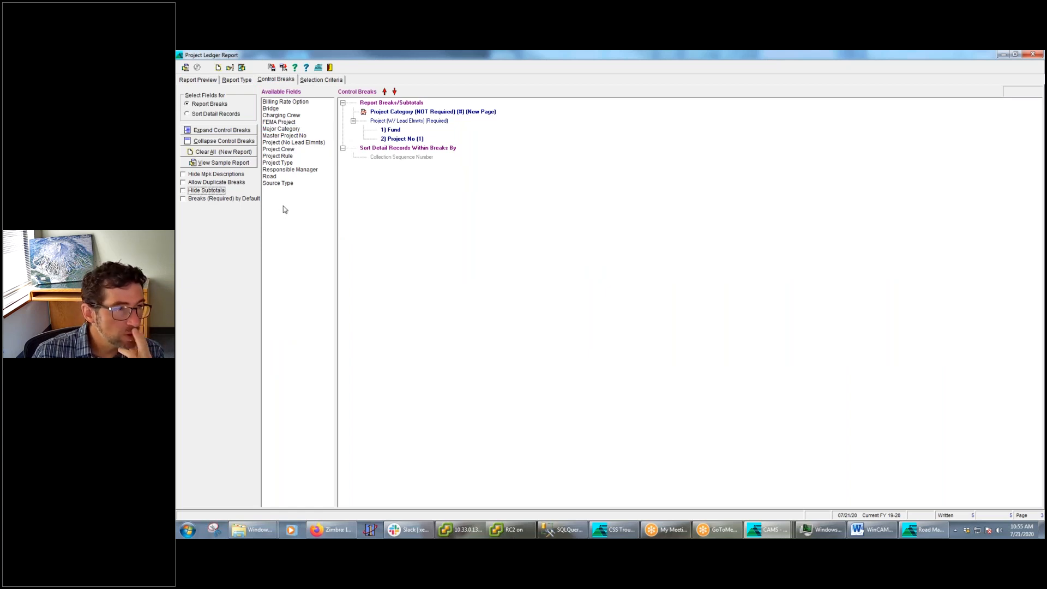
# Move Project Category and Project (W/ Lead Elmnts) from report breaks to detail record sorting, rerun the report, and return to the control breaks
pyautogui.click(353, 121)
pyautogui.click(385, 121)
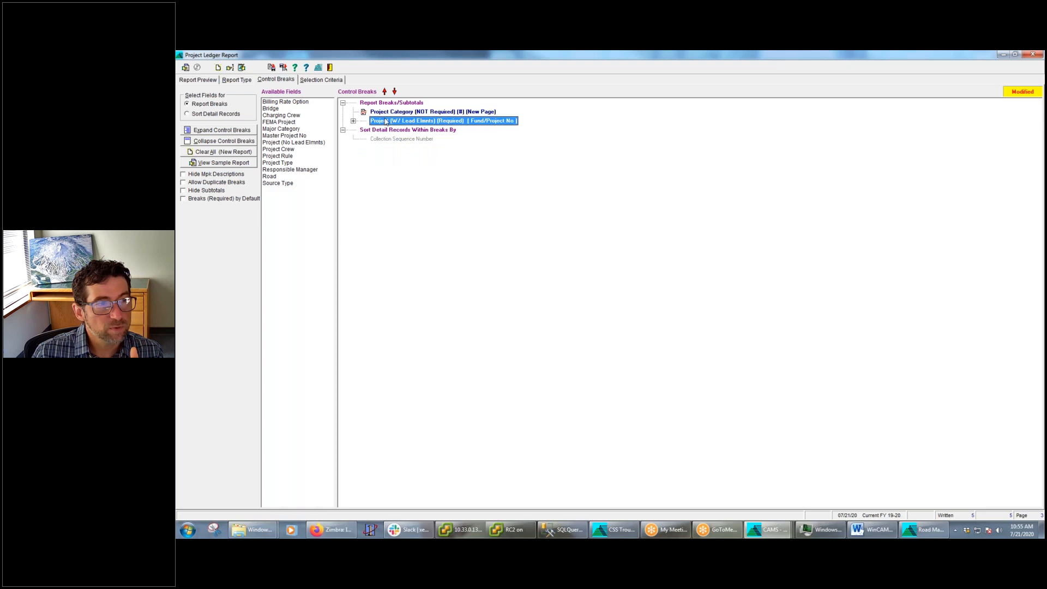
pyautogui.click(395, 92)
pyautogui.click(395, 91)
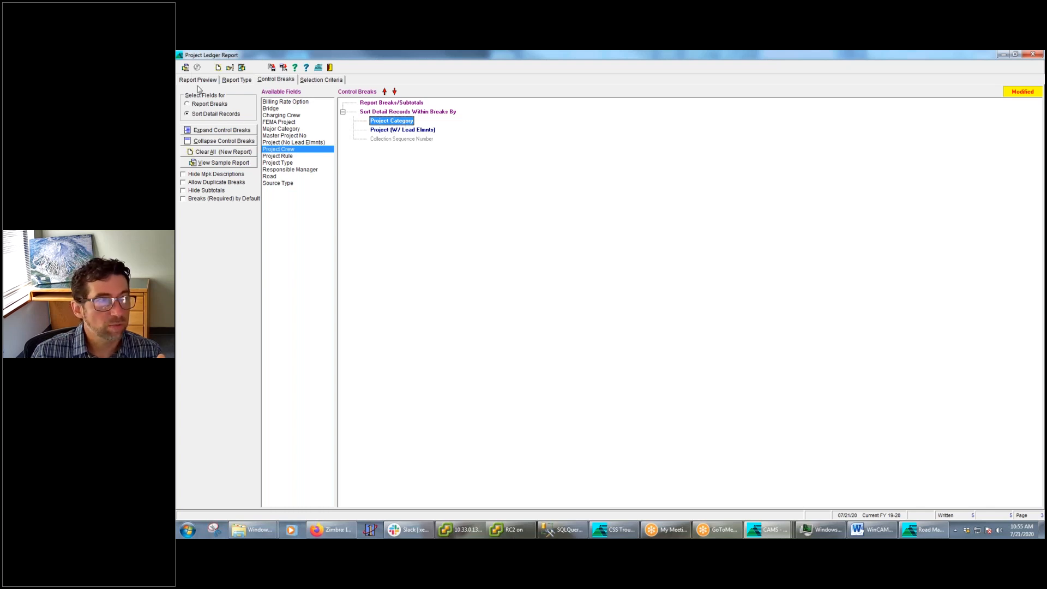
pyautogui.click(185, 68)
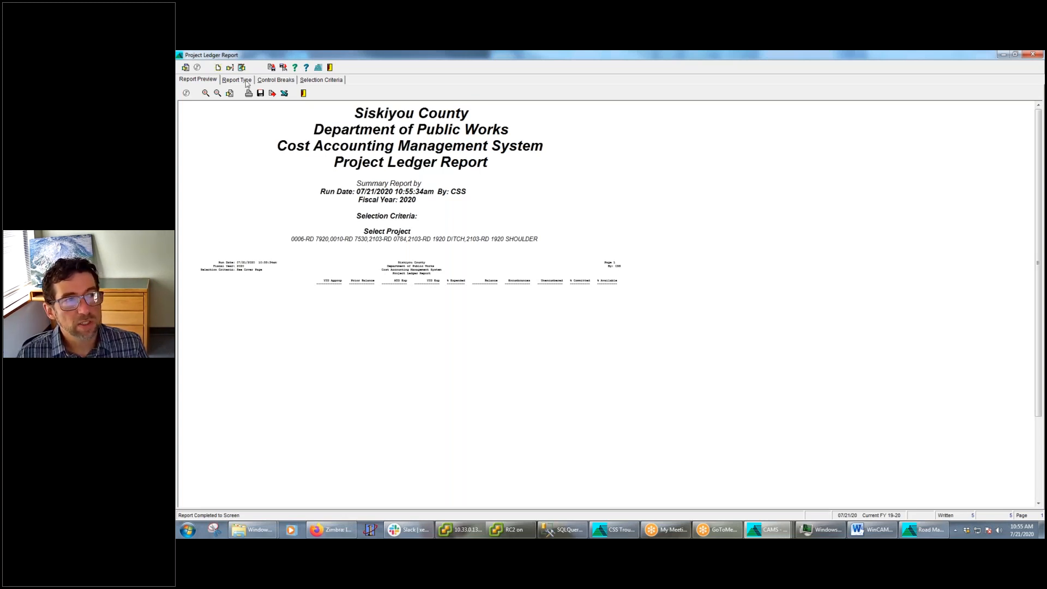
pyautogui.click(278, 81)
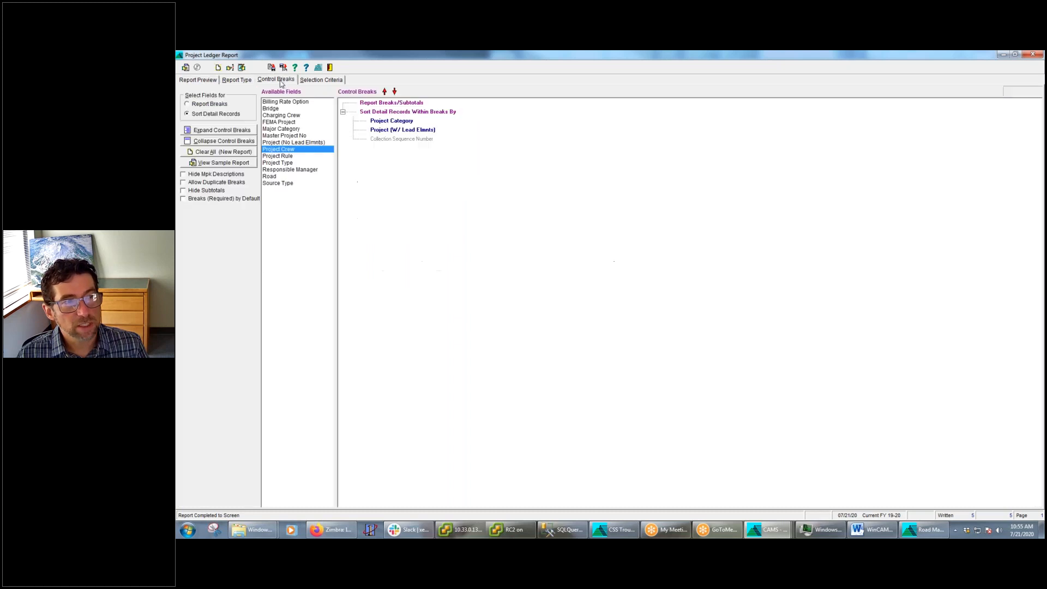
# Move Project Category and Project (W/ Lead Elmnts) back up into the report breaks as not required
pyautogui.click(388, 121)
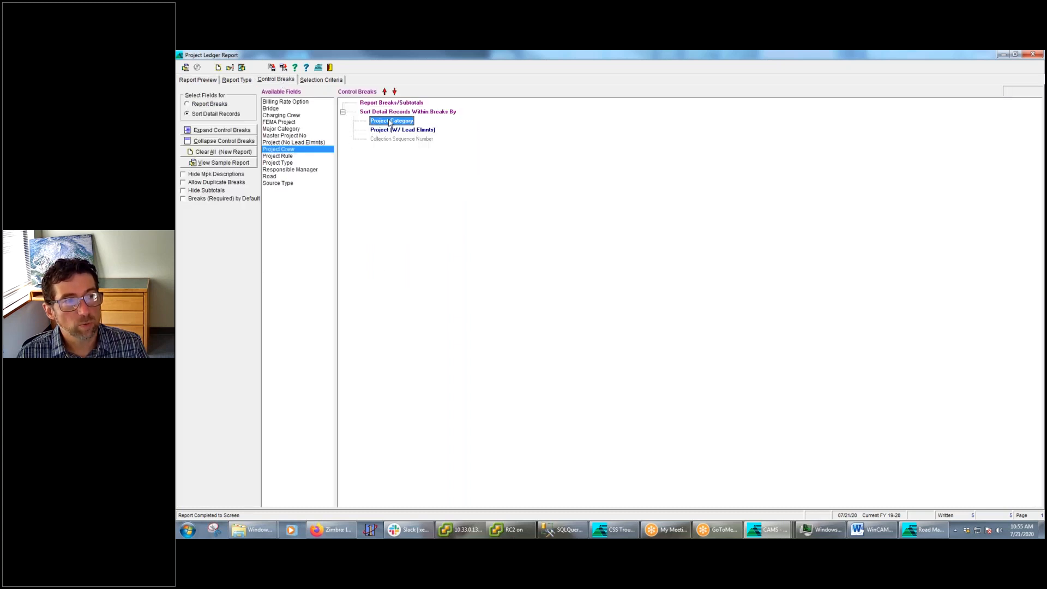
pyautogui.click(384, 91)
pyautogui.click(391, 130)
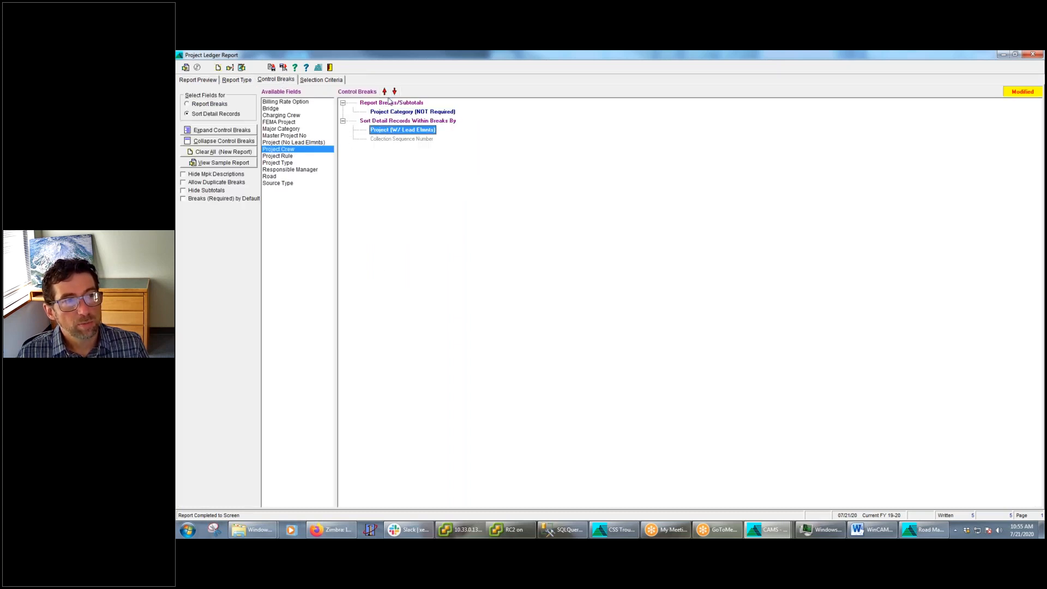
pyautogui.click(385, 91)
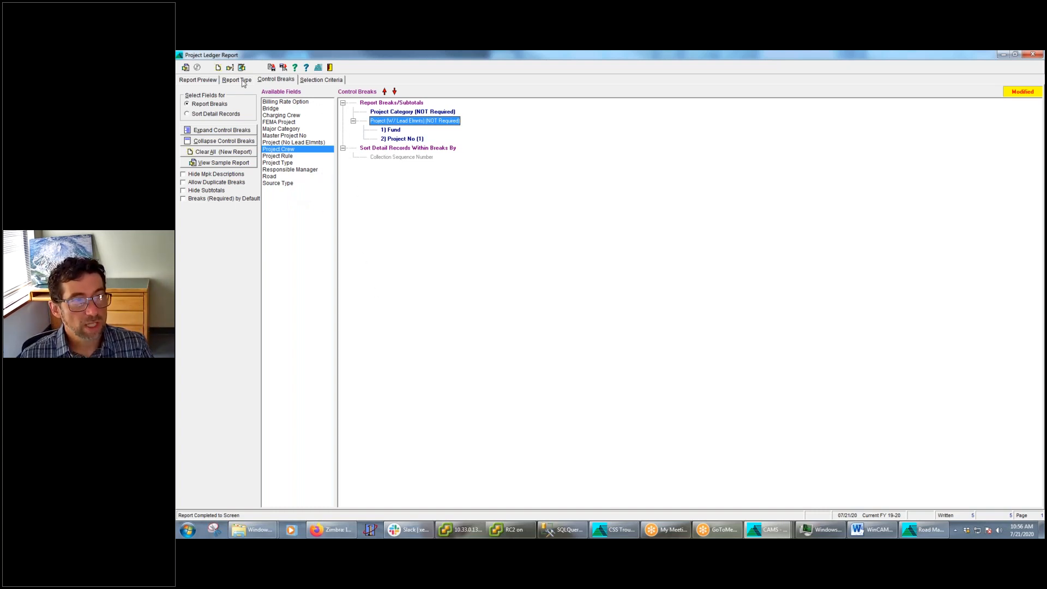
# Switch to the Word webinar outline, highlight the "Report-Specific options" item, and return to the Project Ledger Report
pyautogui.click(873, 529)
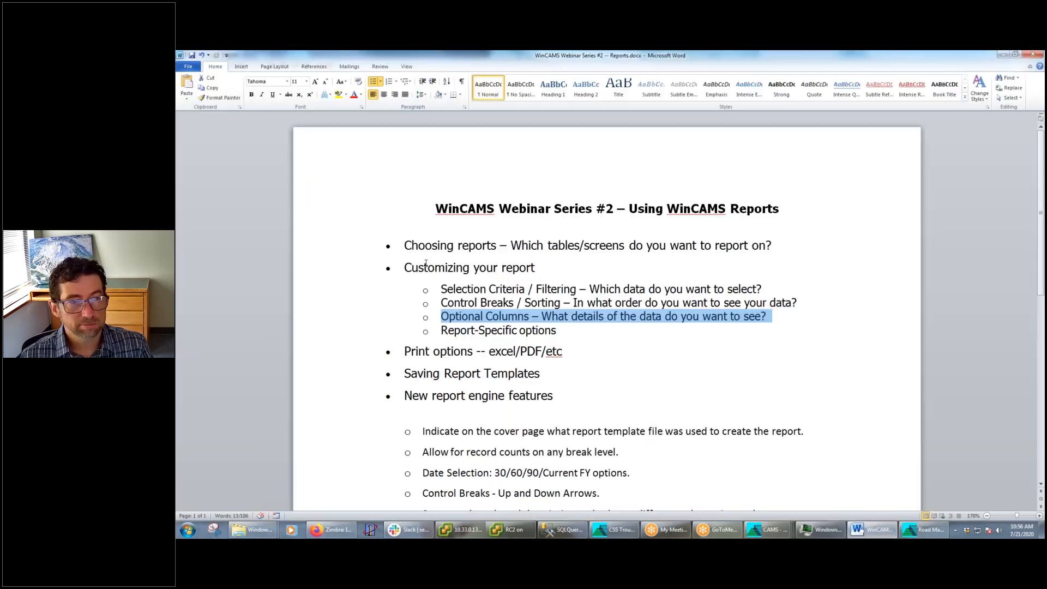
pyautogui.moveTo(573, 332); pyautogui.dragTo(440, 331)
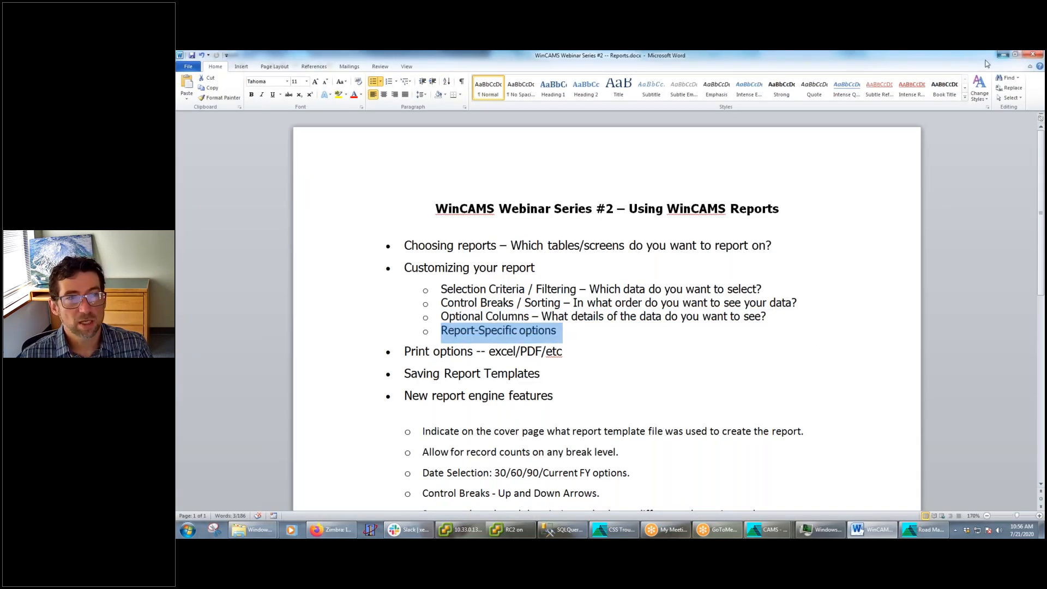
pyautogui.click(1004, 55)
# Show the period ending date 03/01/20 in the report type options, and rerun the Project Ledger Report with an enlarged preview
pyautogui.click(243, 81)
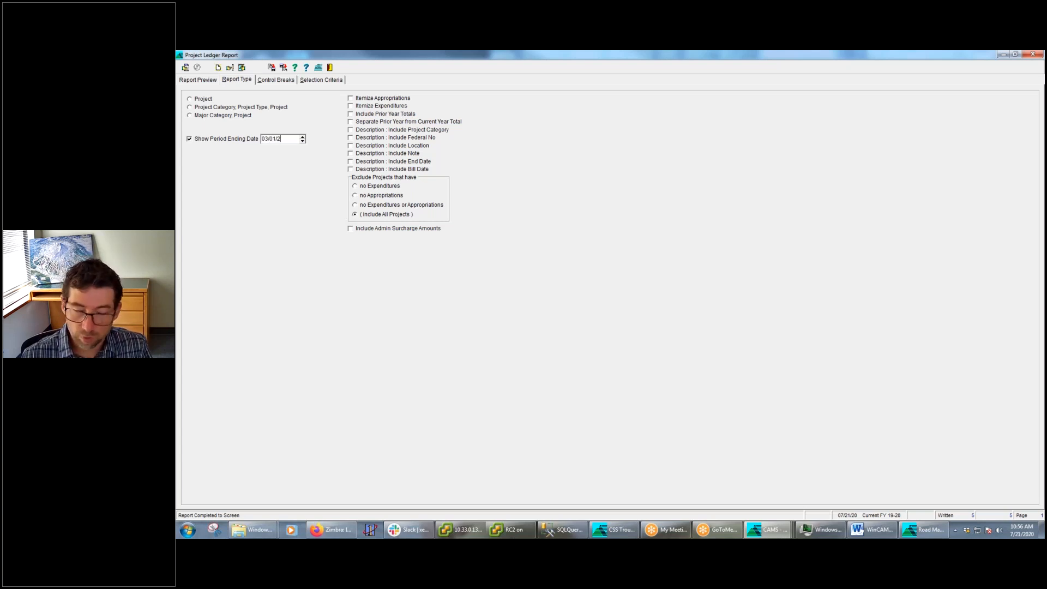
pyautogui.click(276, 80)
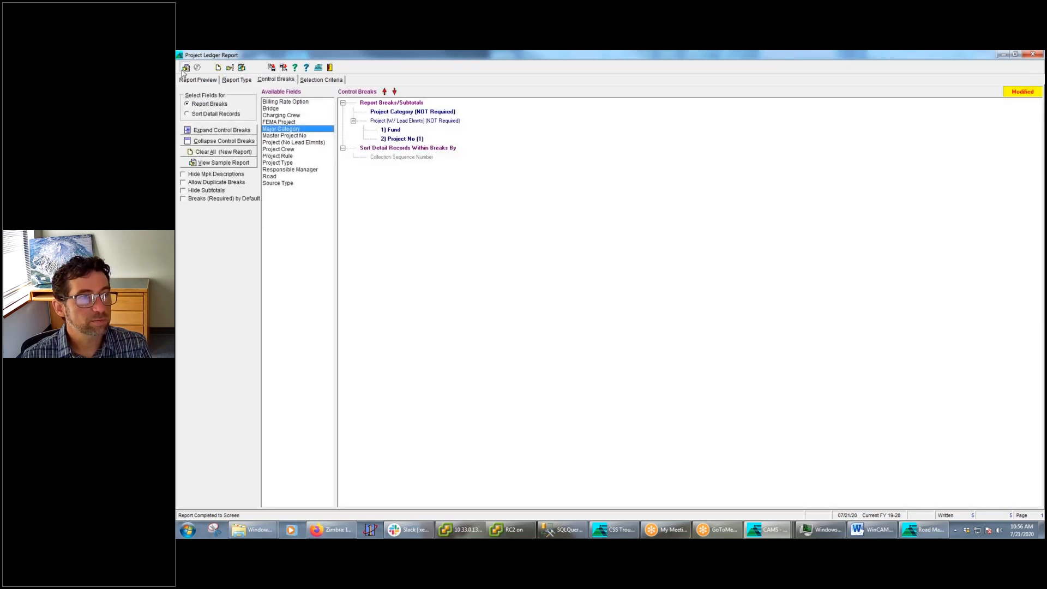
pyautogui.click(185, 68)
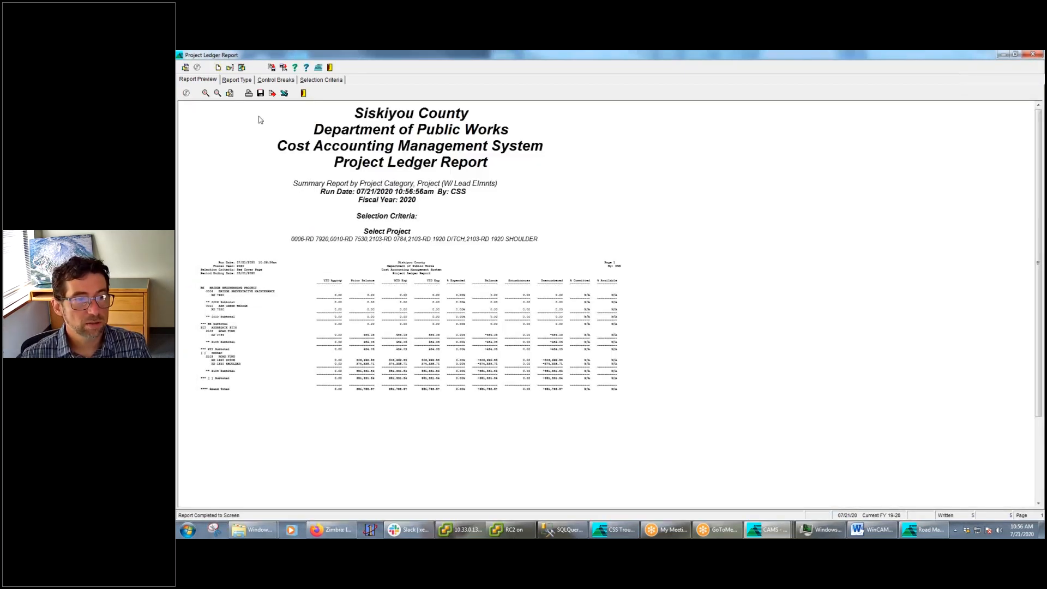
pyautogui.click(206, 93)
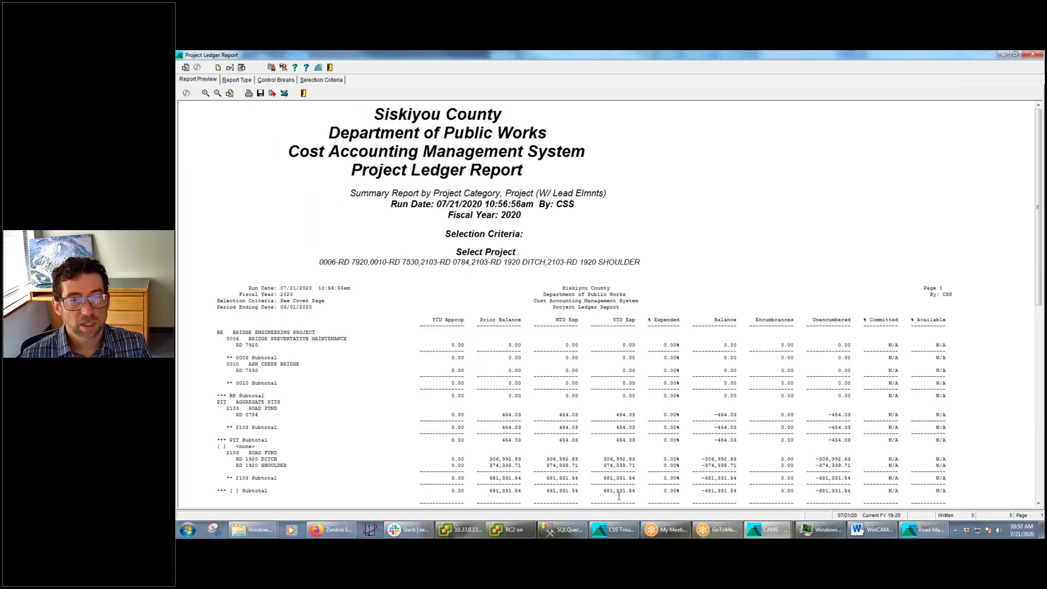
# Compare the period ending date option with its line in the preview header, and check the Project Ledger Report's selection criteria
pyautogui.click(238, 81)
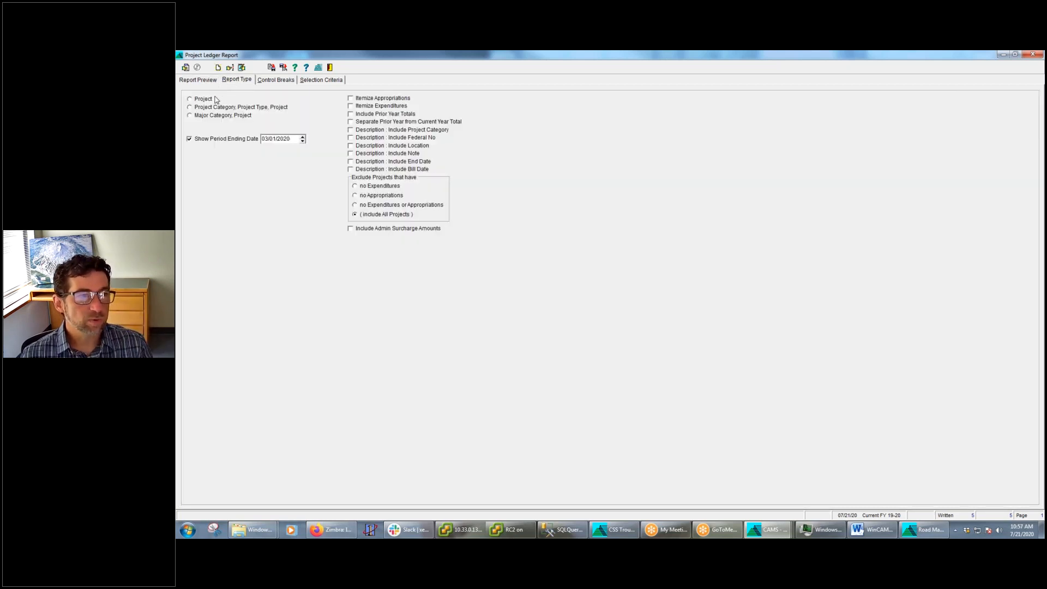
pyautogui.click(203, 81)
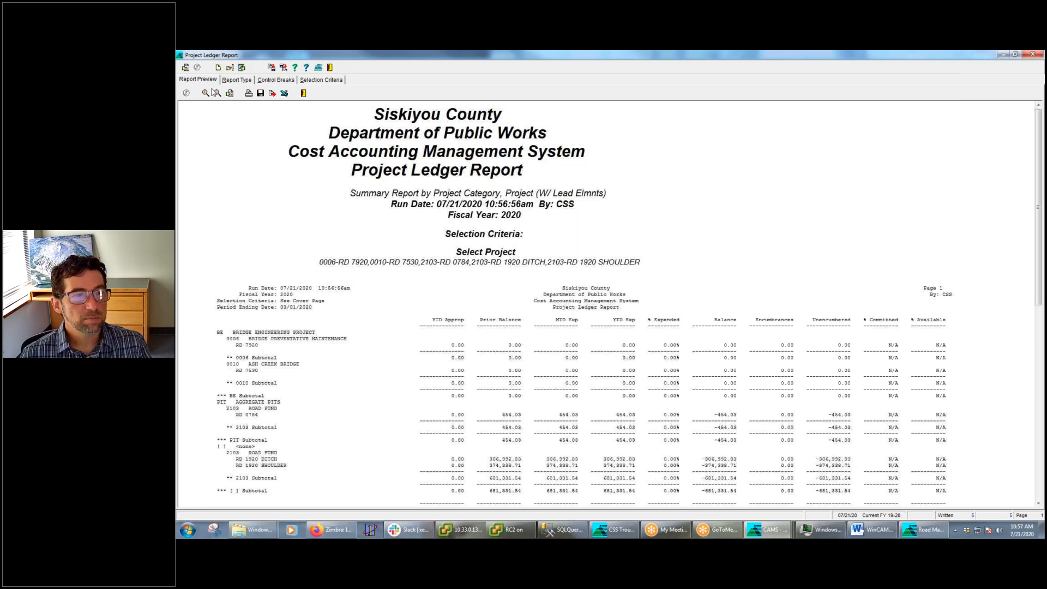
pyautogui.moveTo(331, 312); pyautogui.dragTo(230, 340)
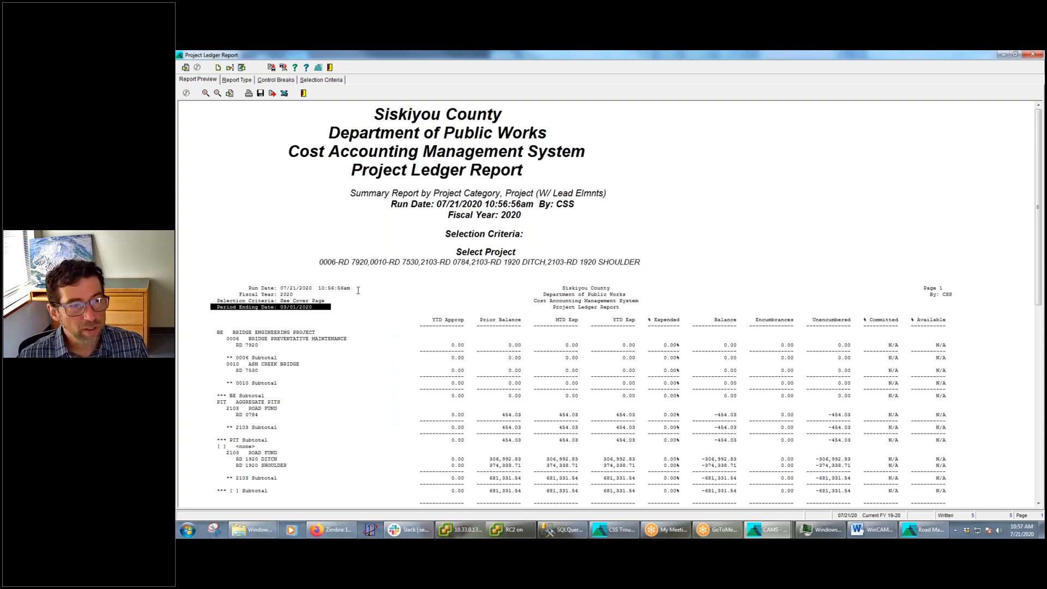
pyautogui.moveTo(326, 288); pyautogui.dragTo(189, 308)
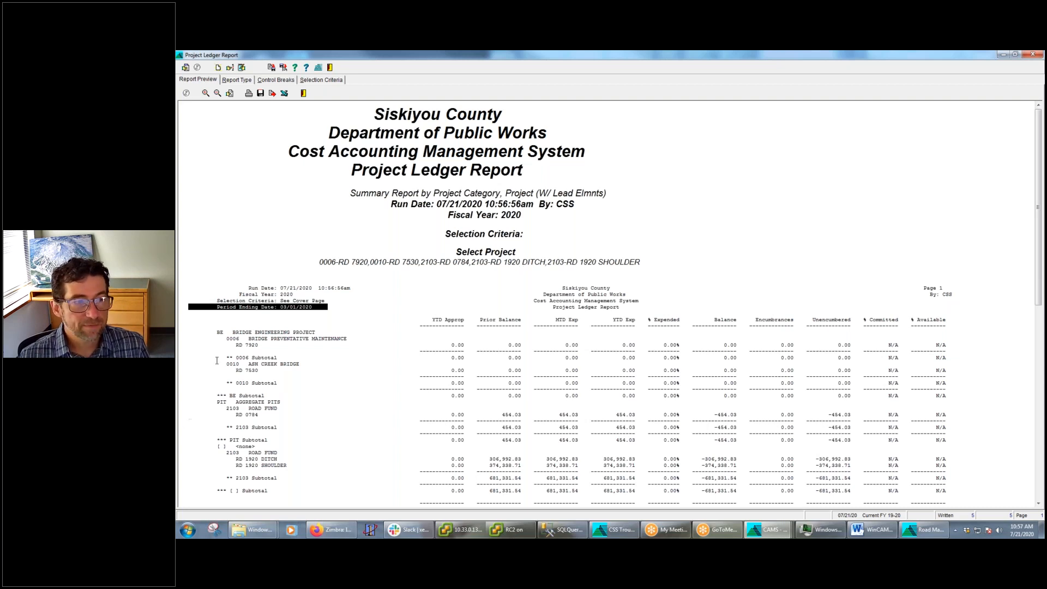
pyautogui.click(353, 310)
pyautogui.moveTo(347, 307); pyautogui.dragTo(192, 306)
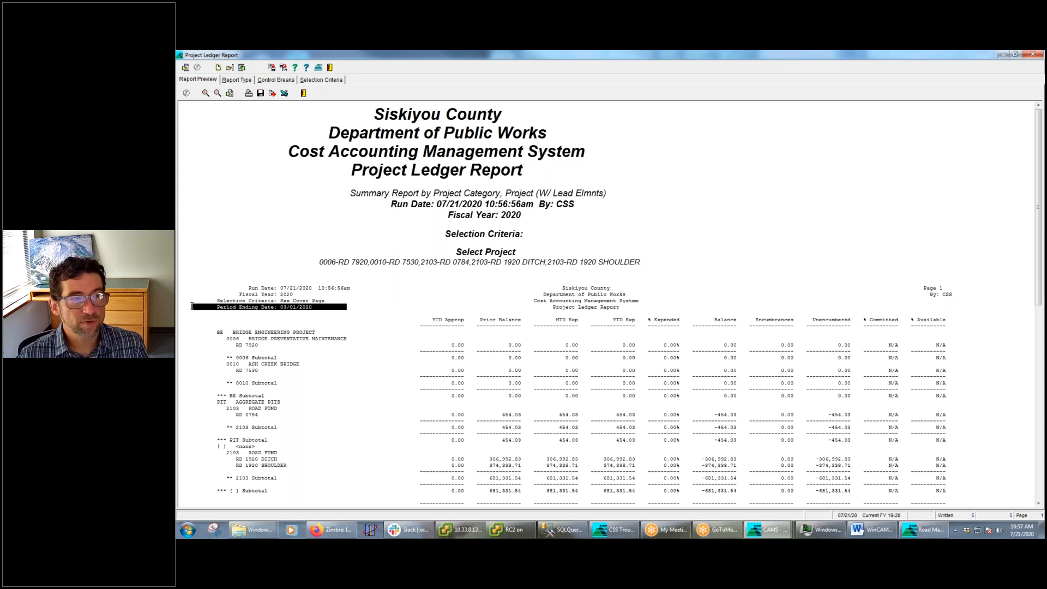
pyautogui.click(322, 81)
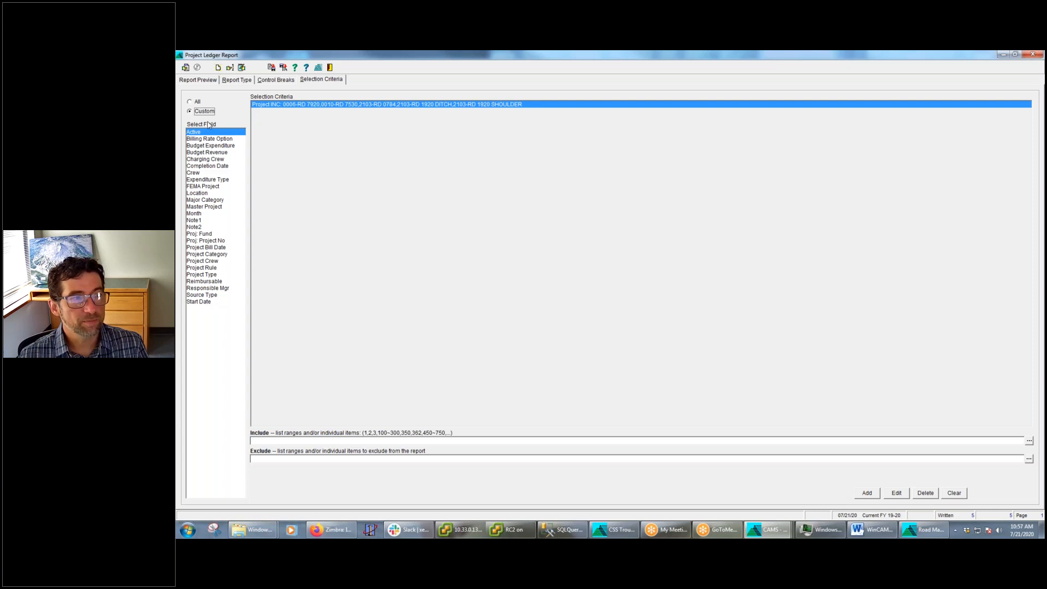
# Open the Project Expenditure Multi-Year Report from the main CAMS window, and select Source Date among its custom selection fields
pyautogui.click(765, 530)
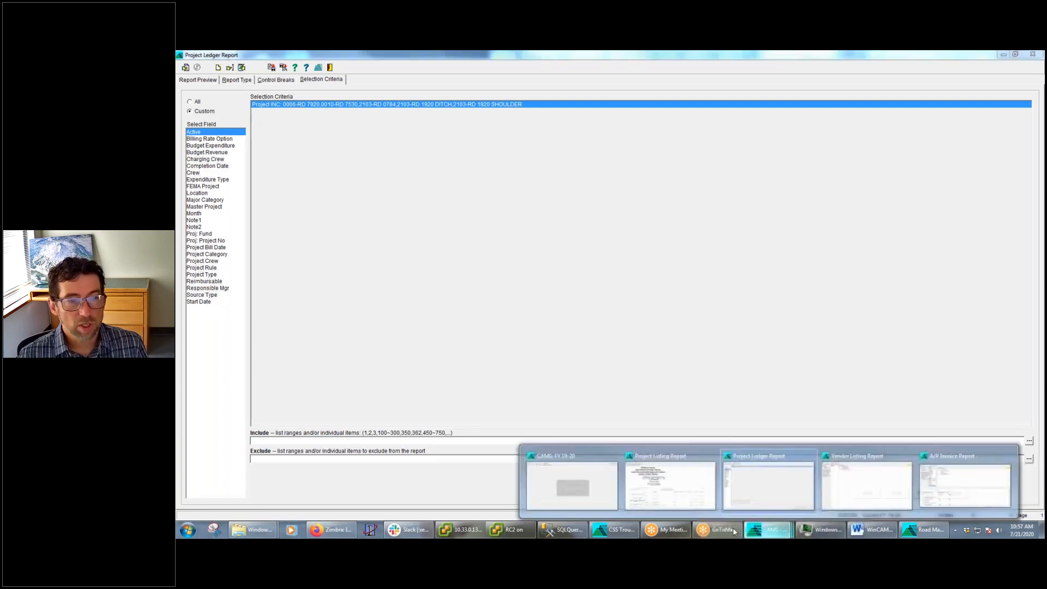
pyautogui.click(600, 498)
pyautogui.click(240, 81)
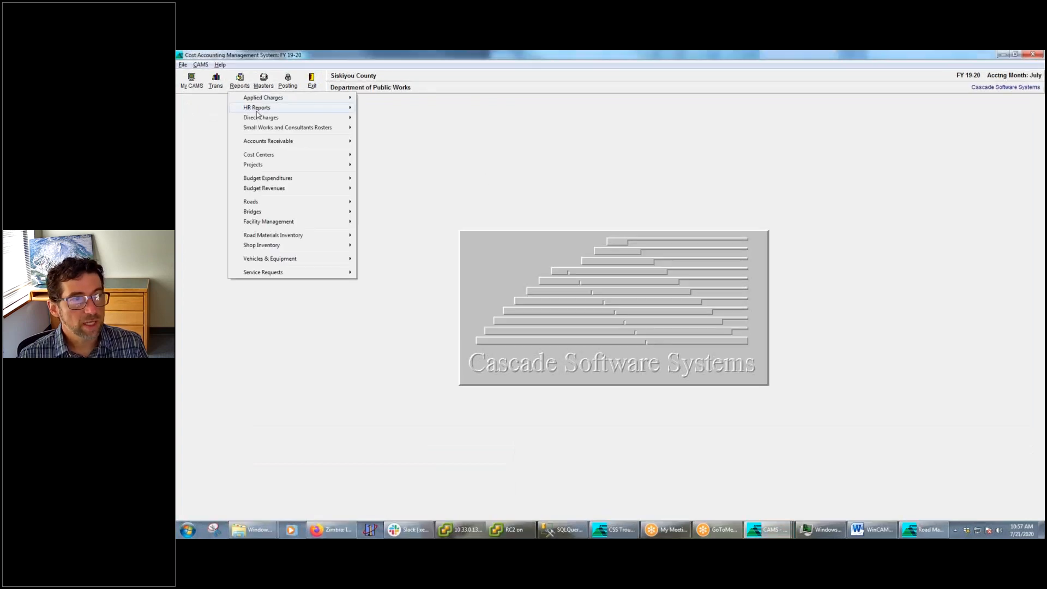
pyautogui.moveTo(352, 166)
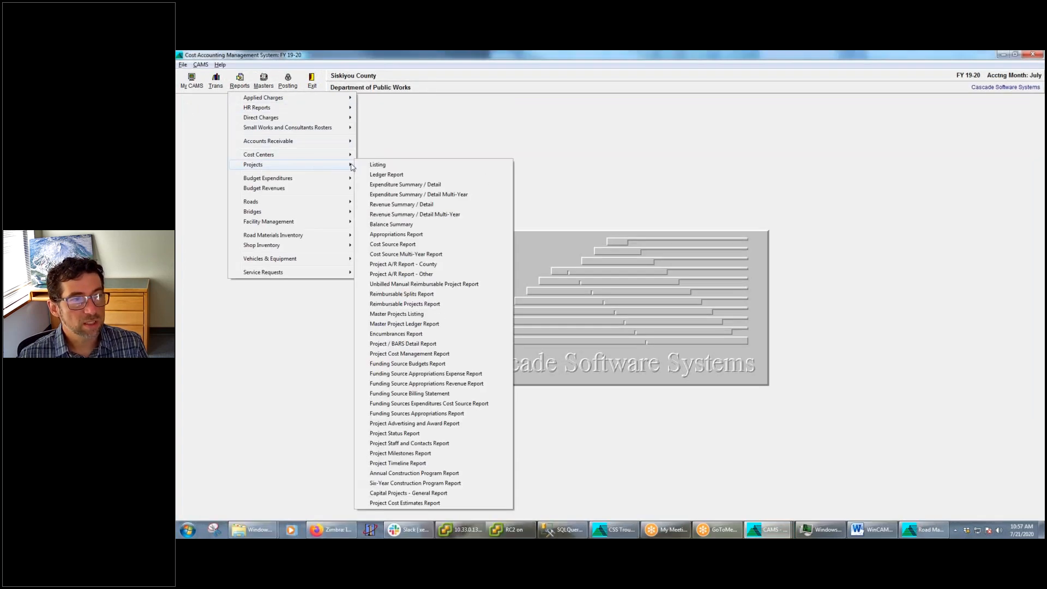
pyautogui.click(406, 175)
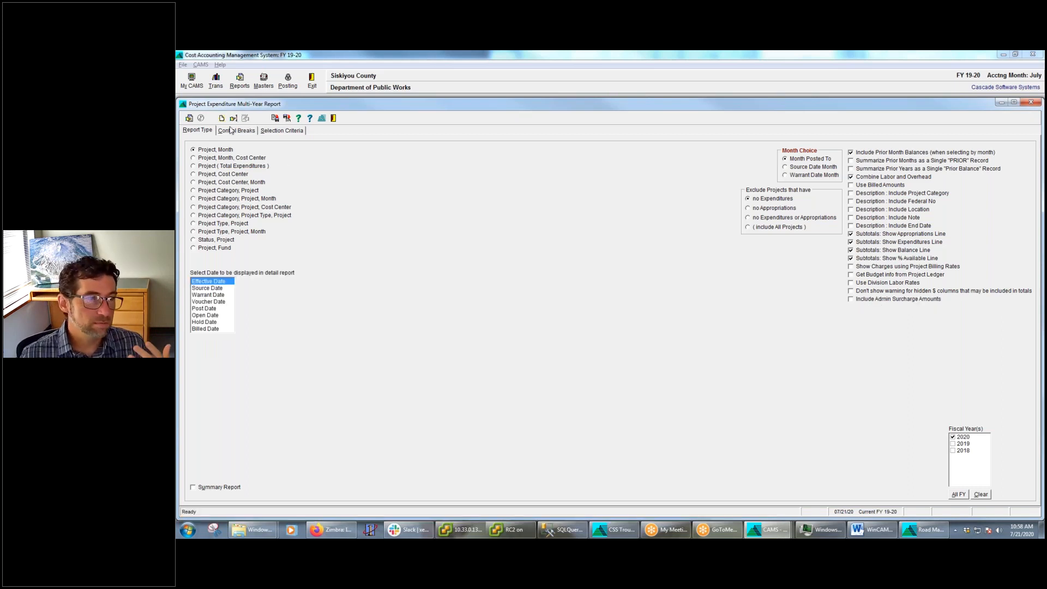
pyautogui.click(280, 132)
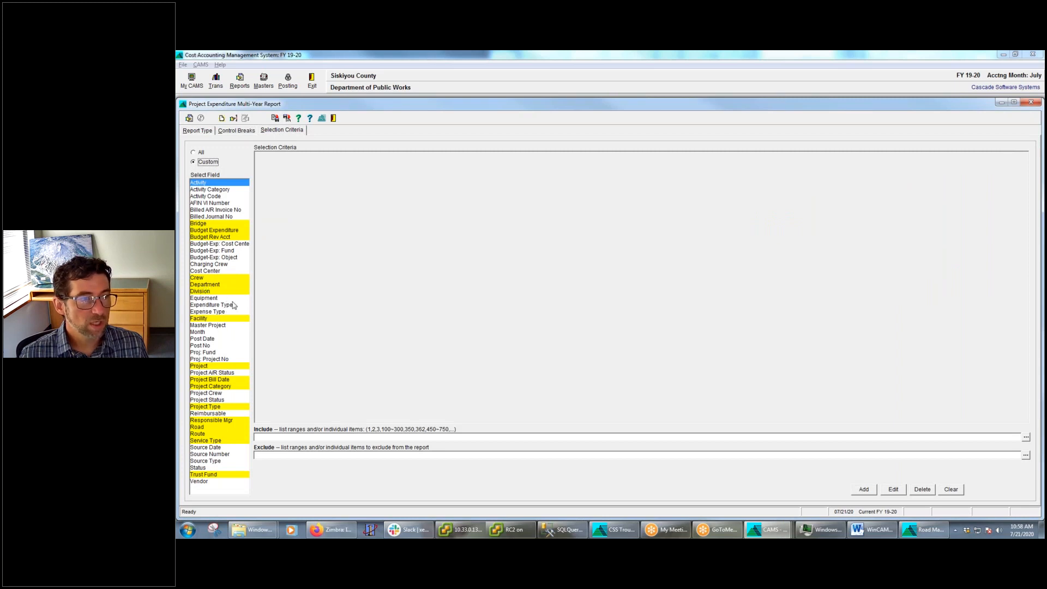
pyautogui.click(208, 448)
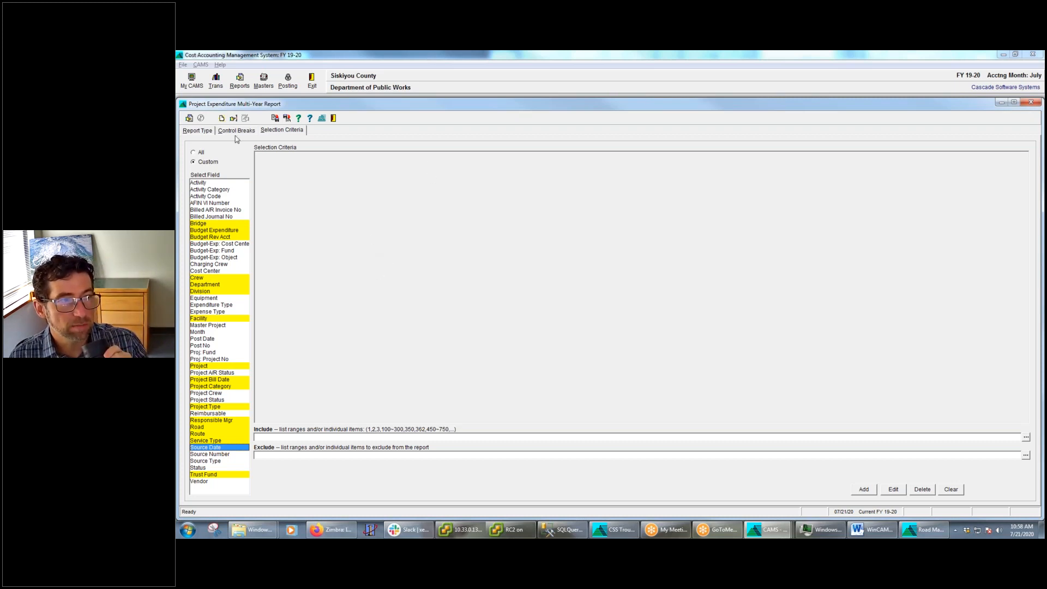
# Try including fiscal year 2019 in the Project Expenditure Multi-Year Report, and clear that year again
pyautogui.click(208, 131)
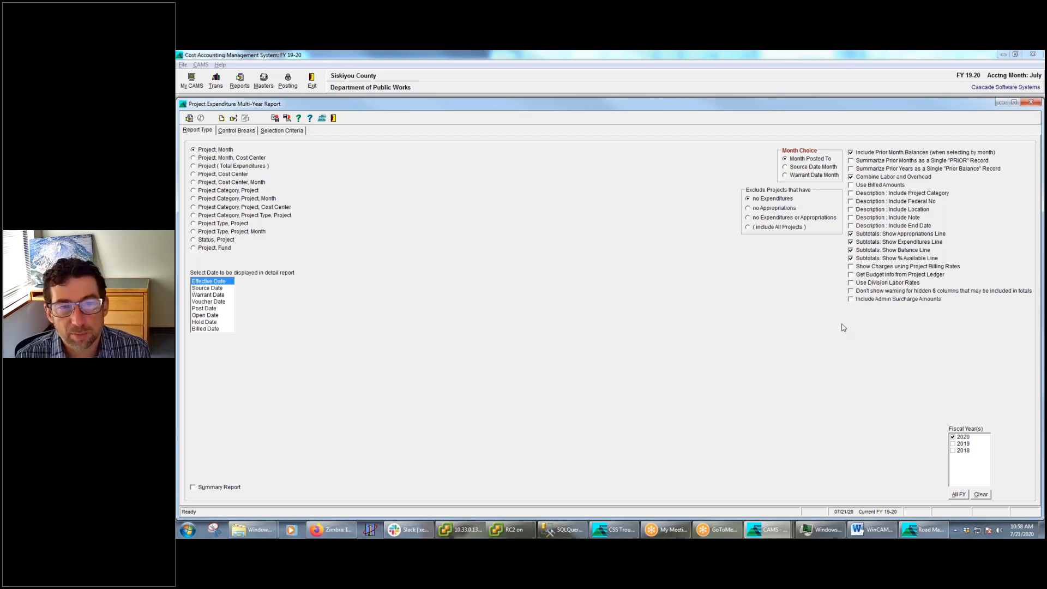
pyautogui.click(953, 444)
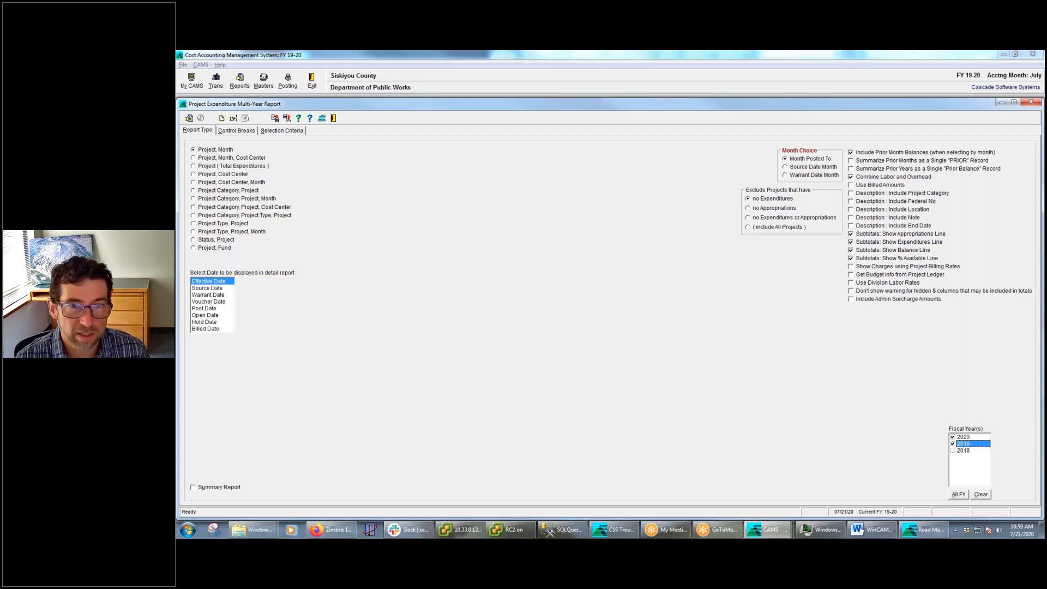
pyautogui.click(953, 444)
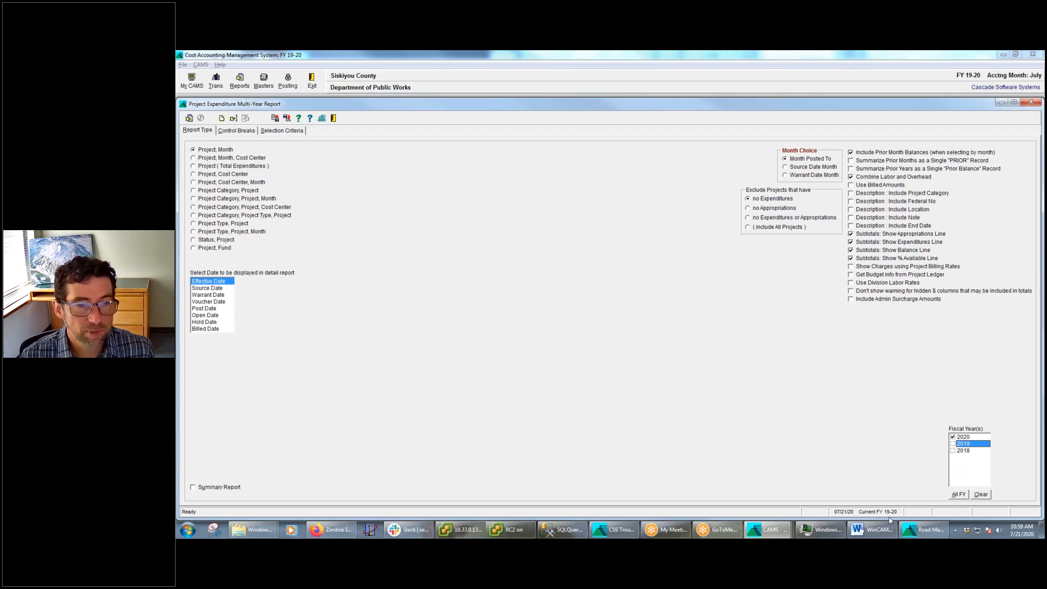
# Check the Vendor Listing Report's type options, then switch to the Word webinar outline and highlight the four items under "Customizing your report"
pyautogui.moveTo(769, 529)
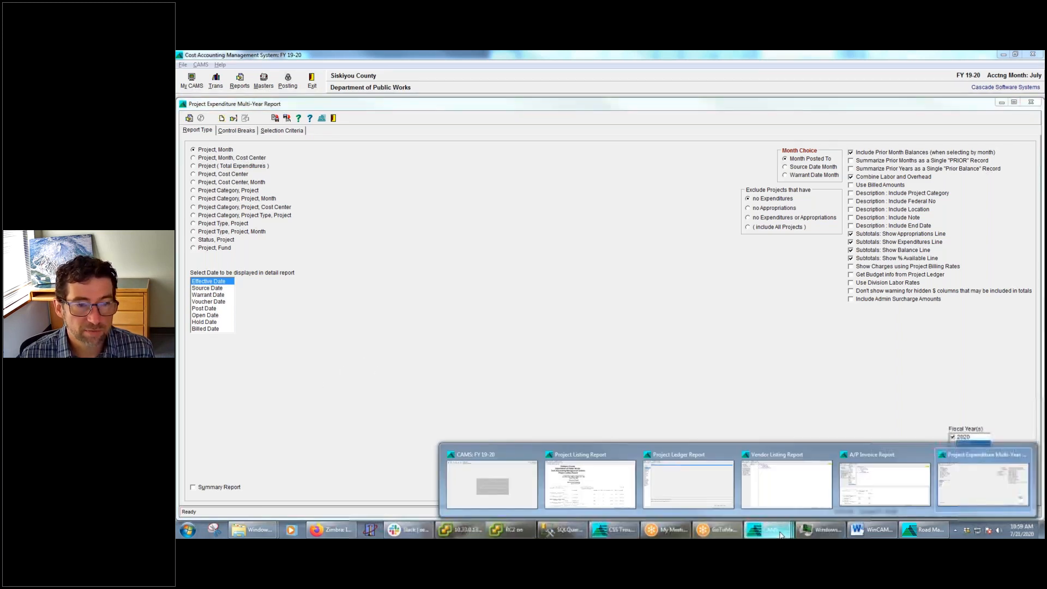
pyautogui.click(764, 486)
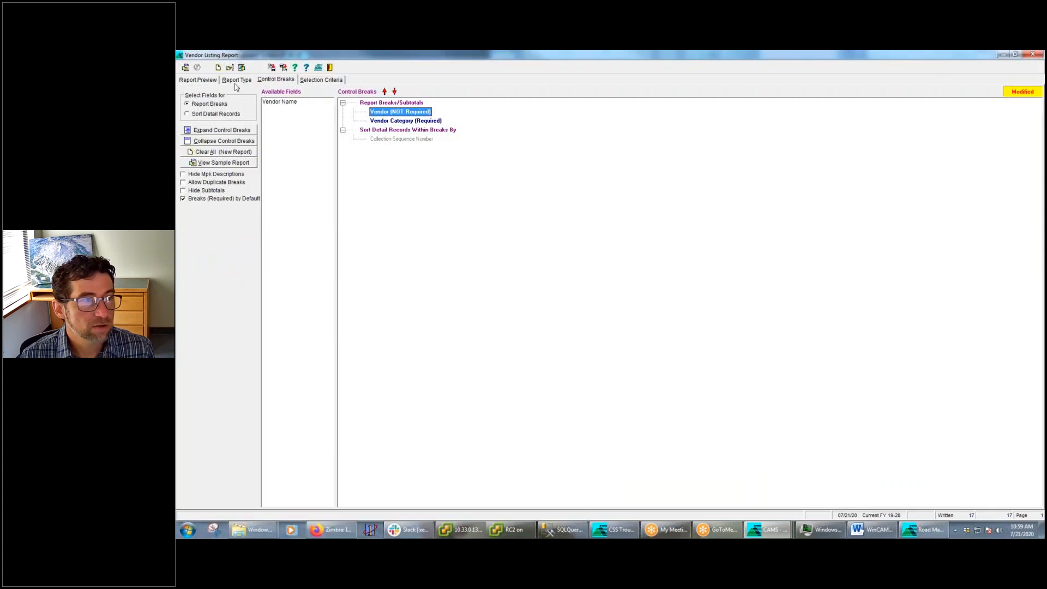
pyautogui.click(231, 81)
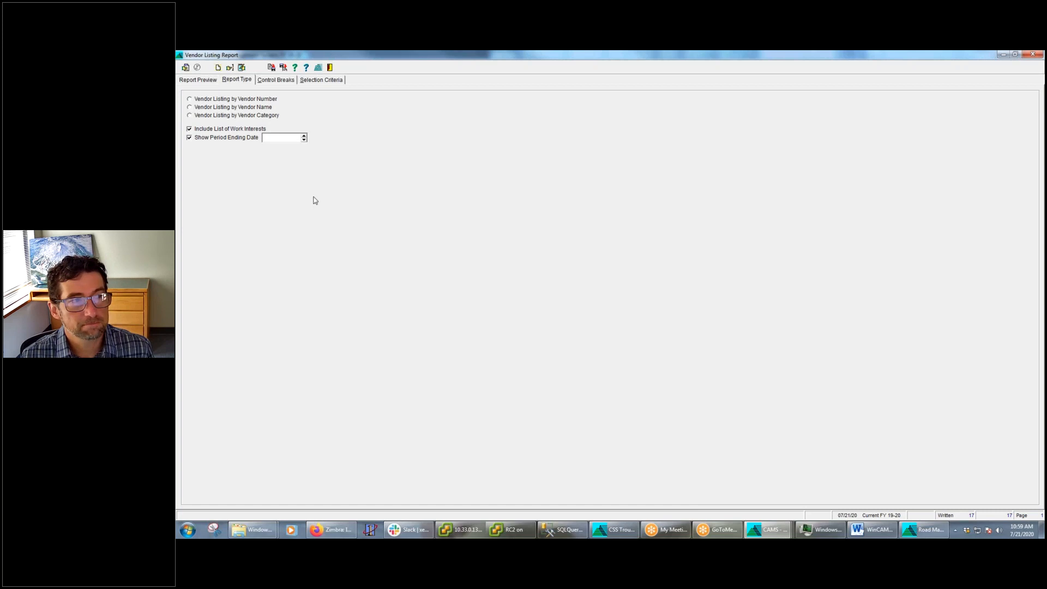
pyautogui.click(856, 532)
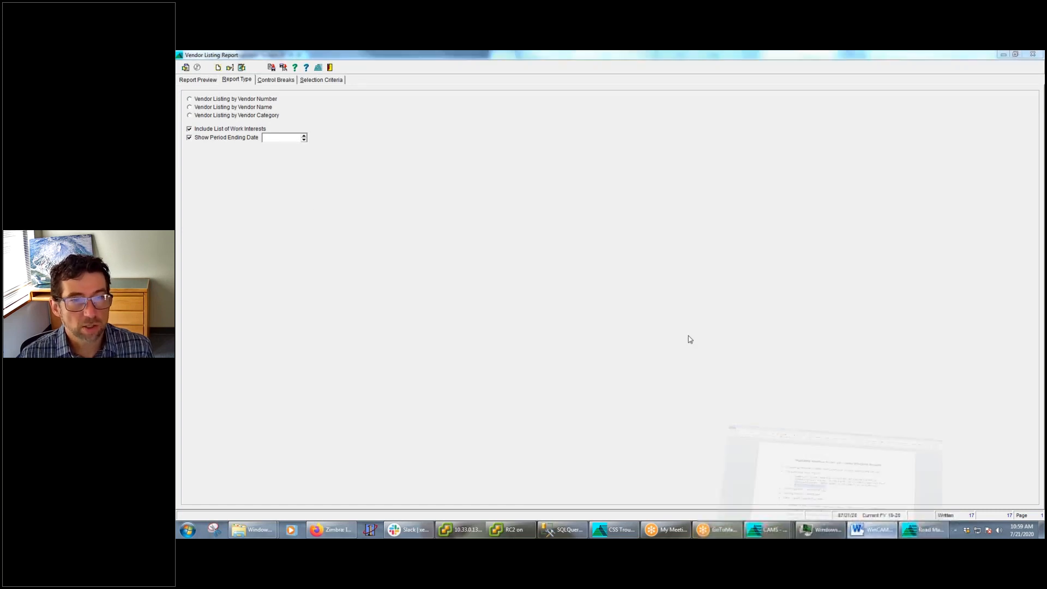
pyautogui.moveTo(438, 290); pyautogui.dragTo(578, 325)
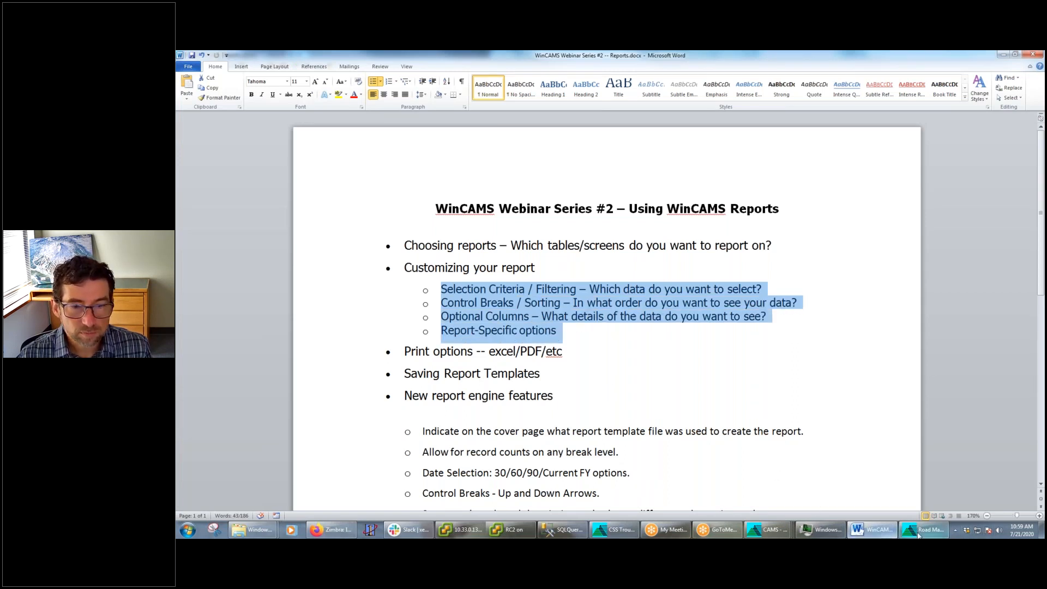
# In the CAMS Project Listing Report, remove the Department control break, rerun the report and enlarge its preview
pyautogui.click(770, 532)
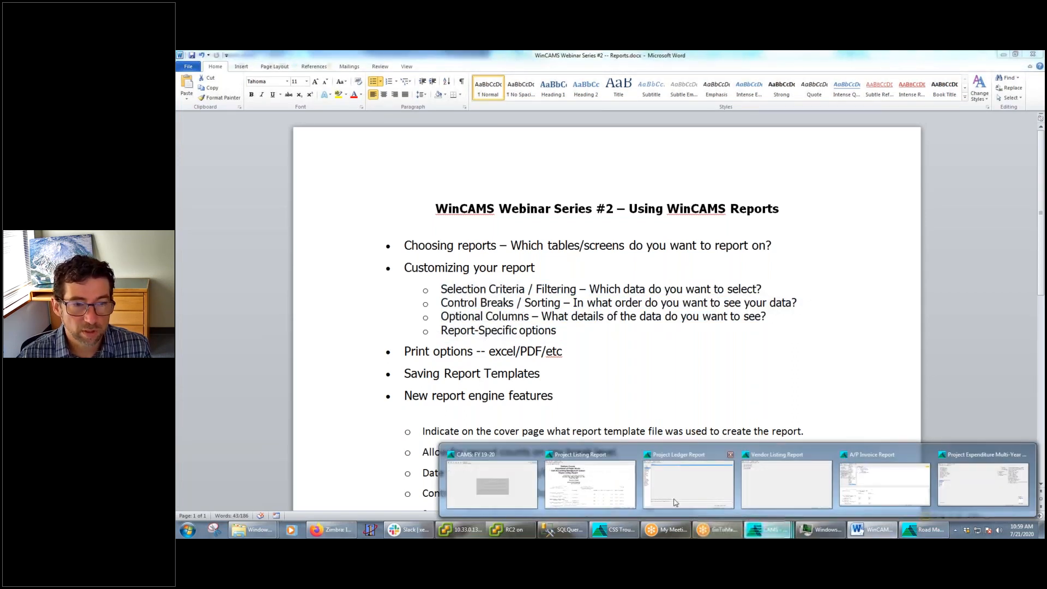
pyautogui.click(590, 483)
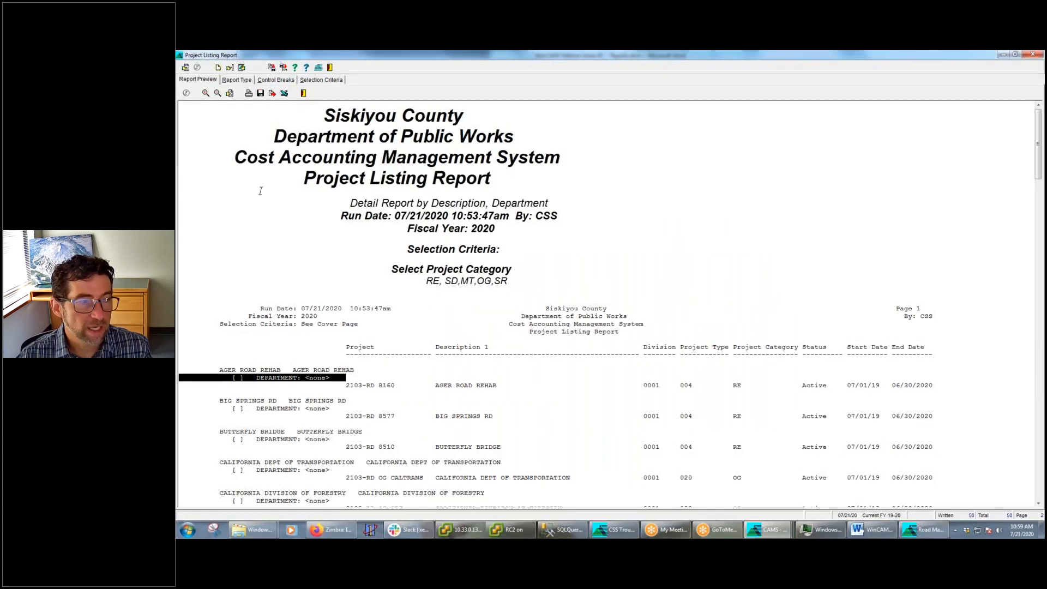
pyautogui.click(278, 79)
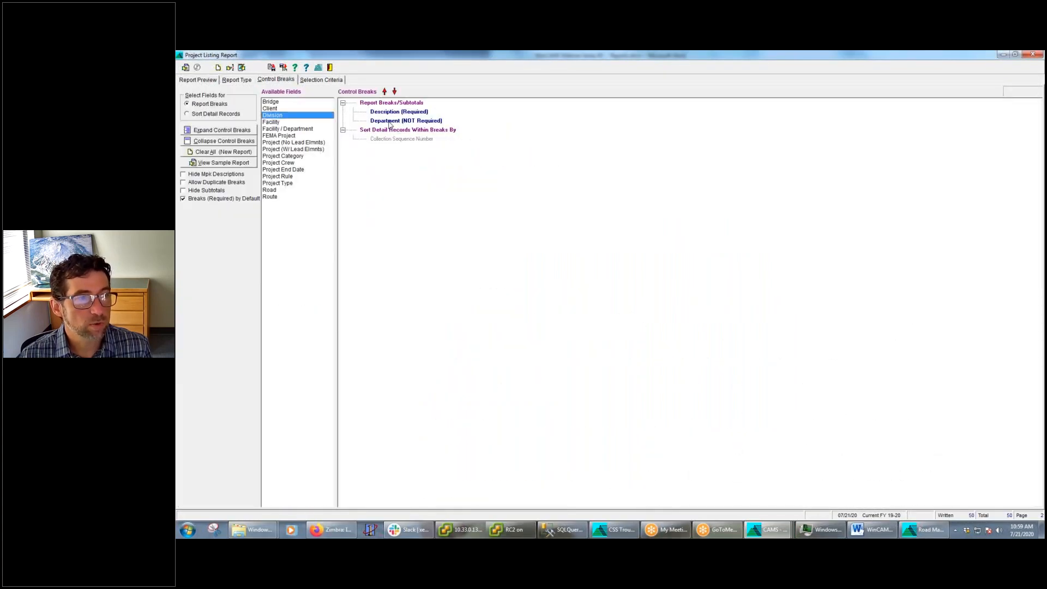
pyautogui.rightClick(388, 121)
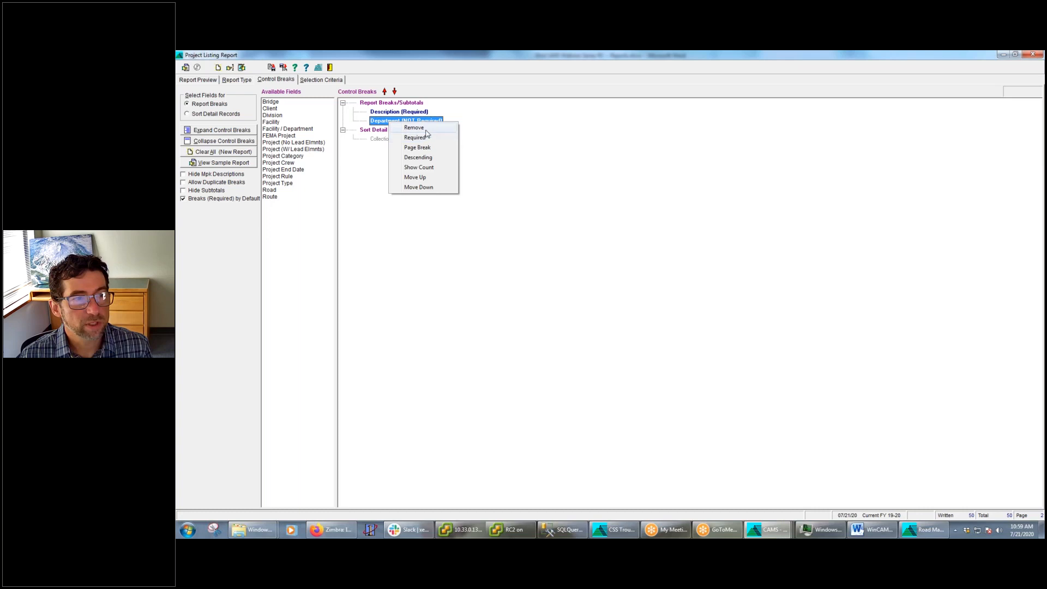
pyautogui.click(426, 128)
pyautogui.click(186, 68)
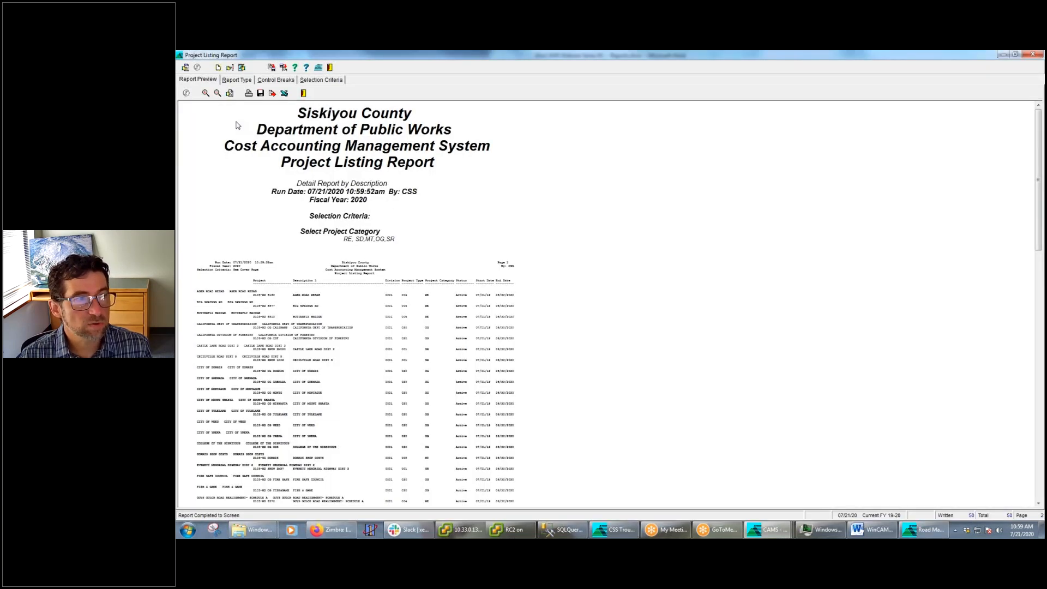
pyautogui.click(207, 94)
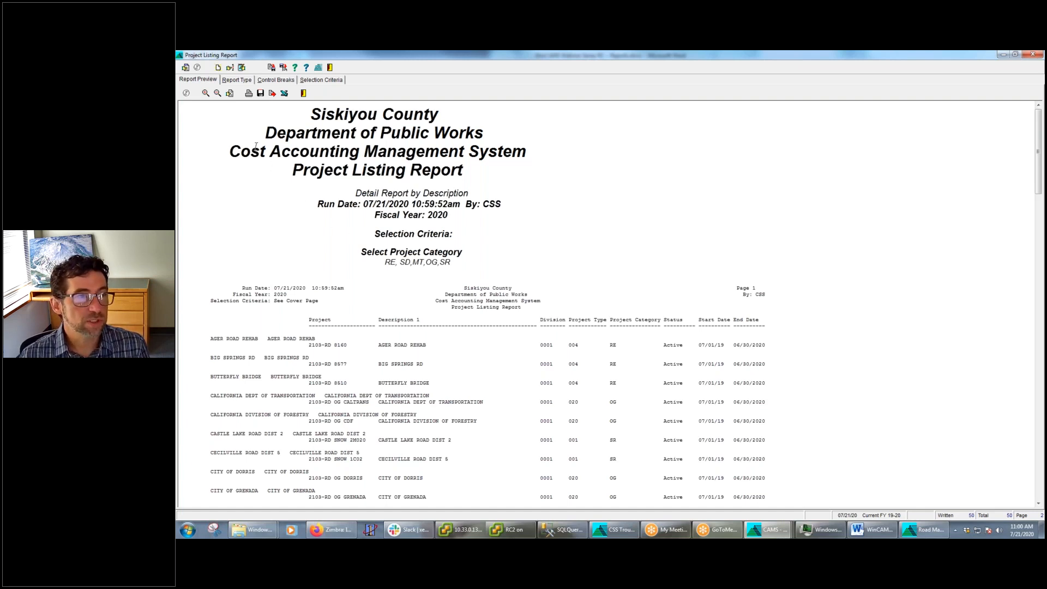
# Print the Project Listing Report to the Microsoft XPS Document Writer, saving it on the Desktop as test
pyautogui.click(249, 94)
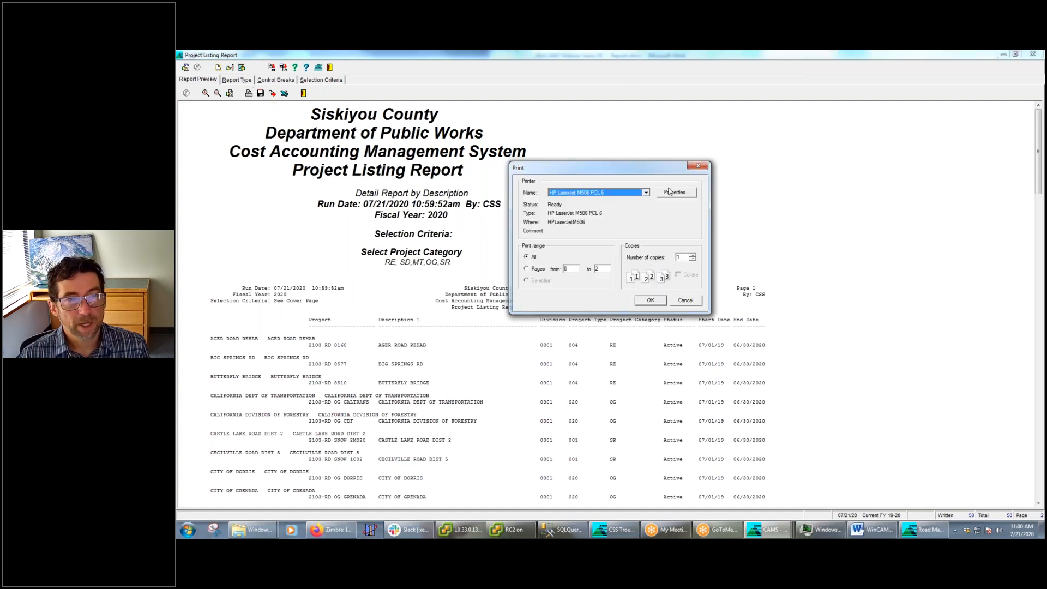
pyautogui.click(647, 193)
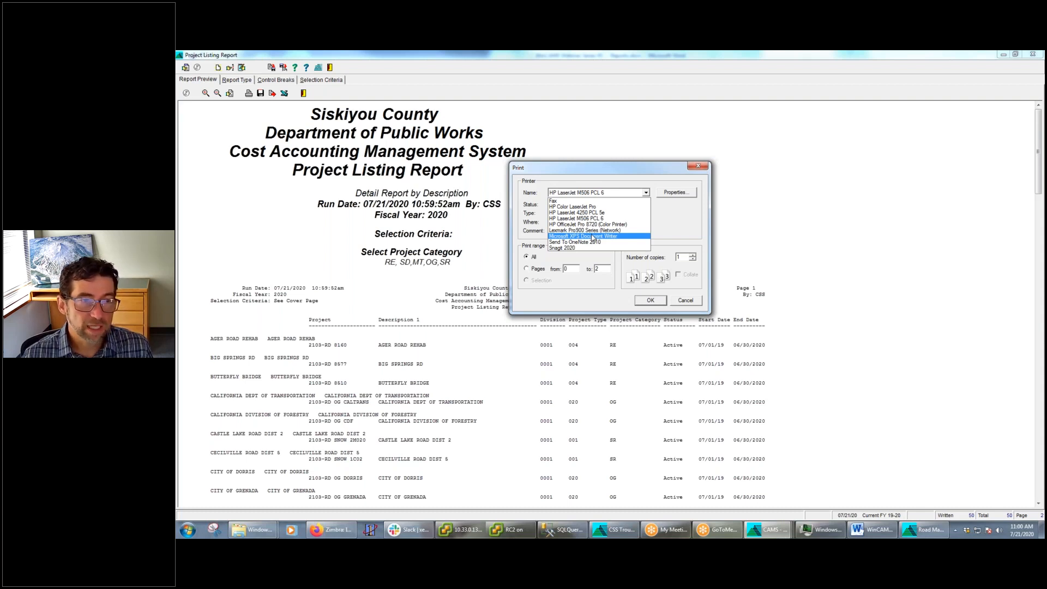
pyautogui.click(593, 237)
pyautogui.click(651, 301)
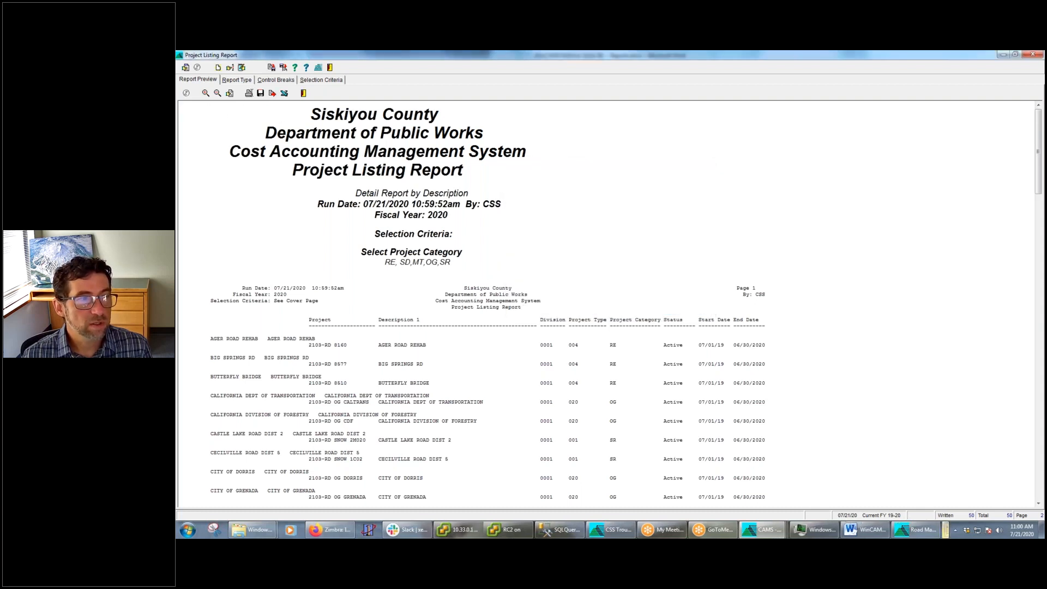
pyautogui.click(936, 536)
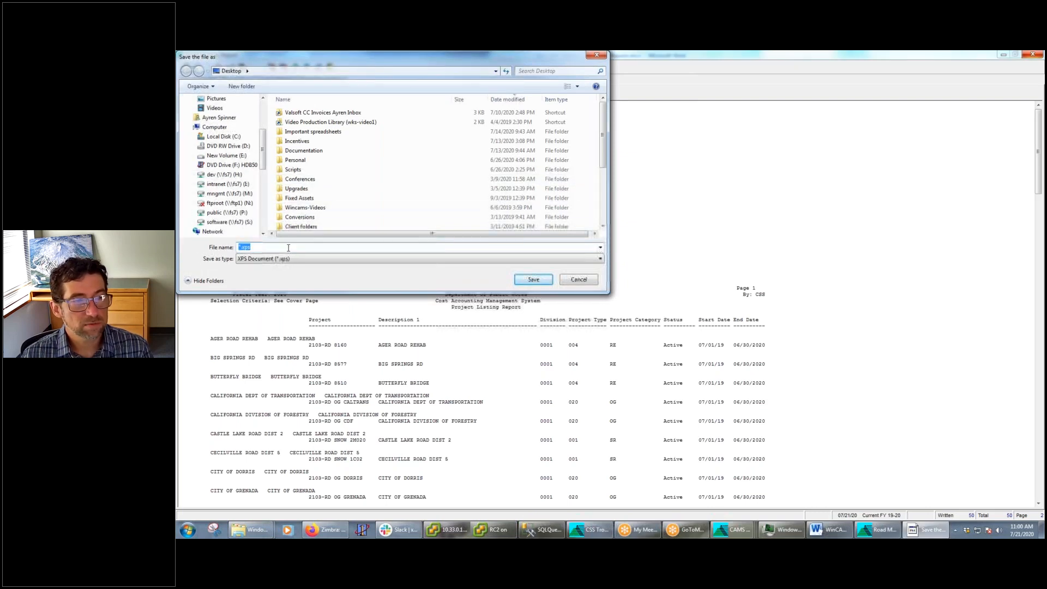
pyautogui.write('test')
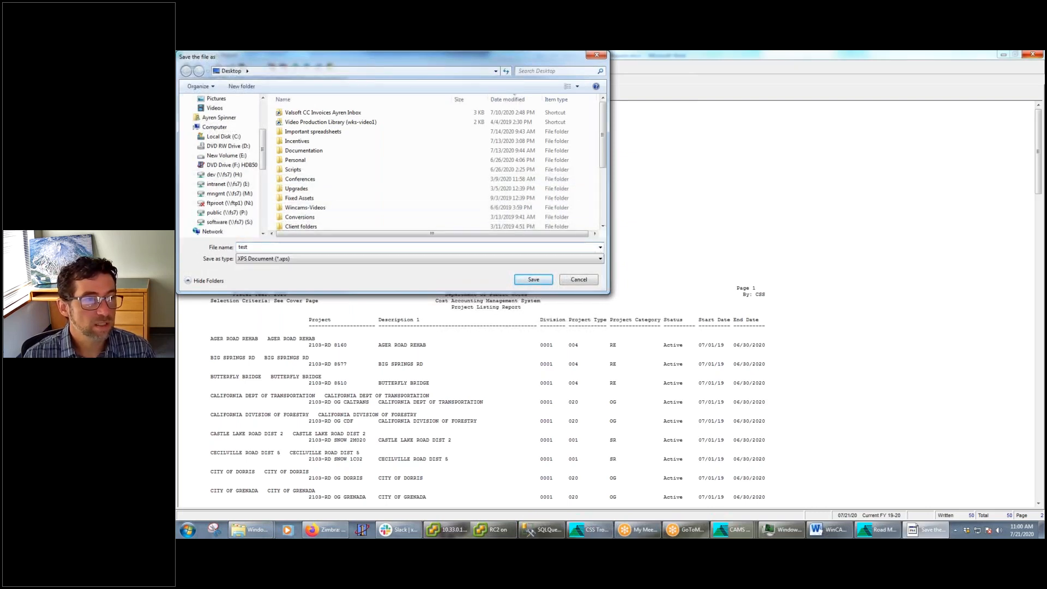
pyautogui.press('Return')
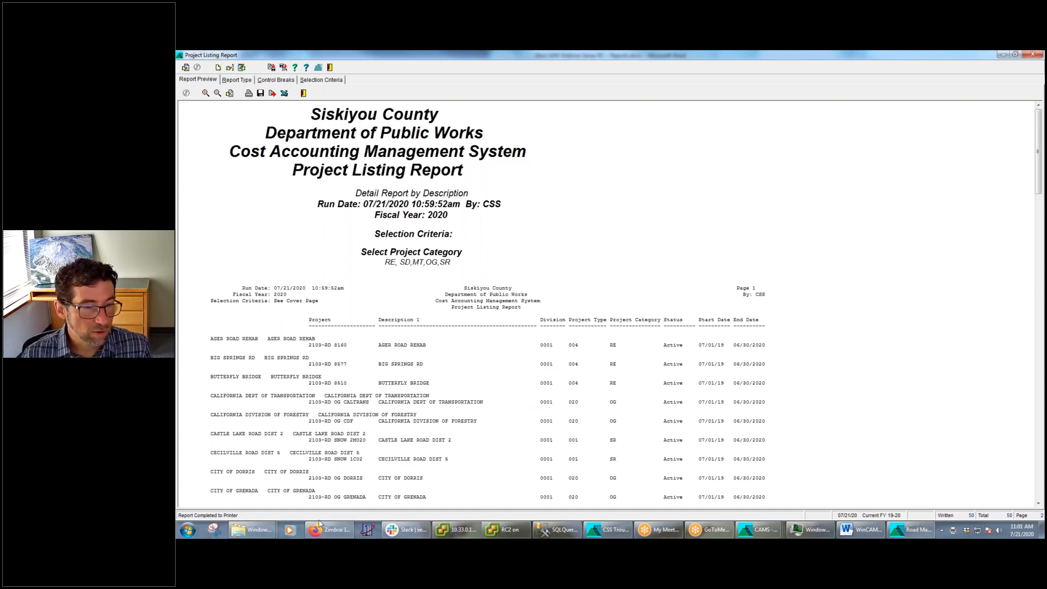
# Open the saved test.xps file from the Desktop folder in the XPS Viewer
pyautogui.moveTo(263, 535)
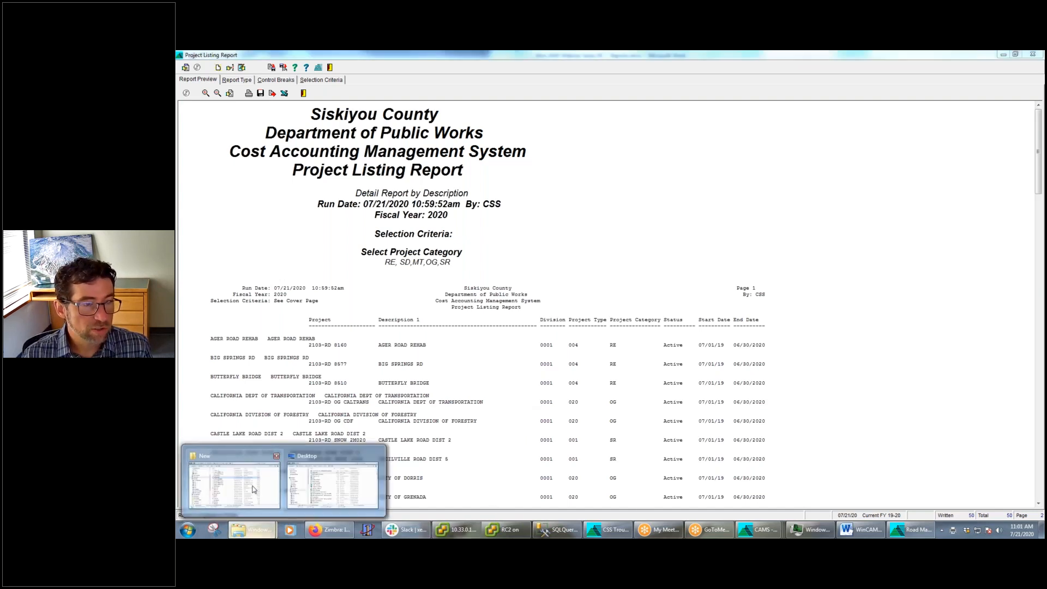
pyautogui.click(284, 493)
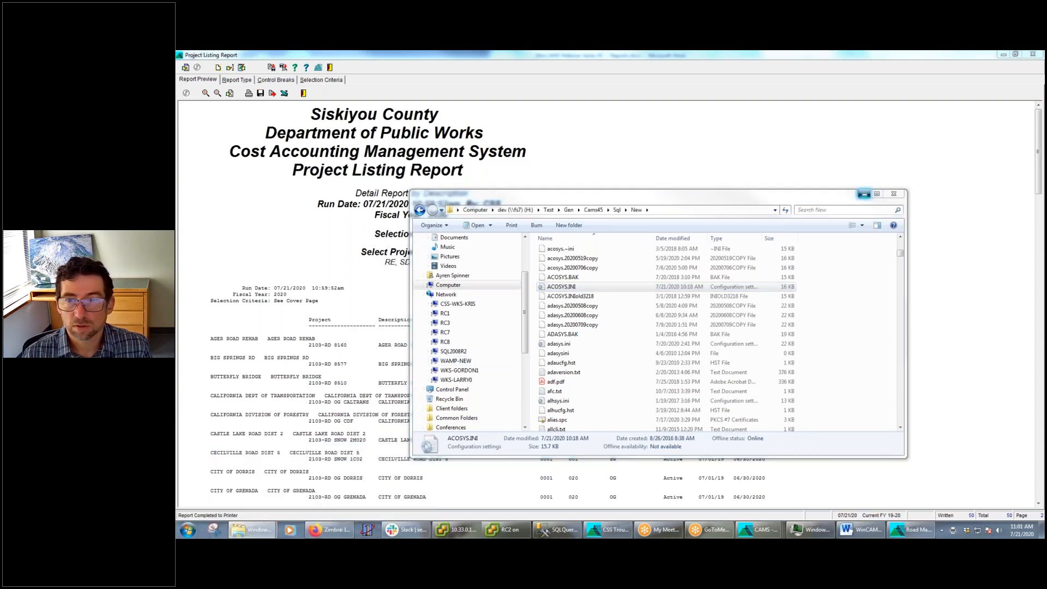
pyautogui.click(865, 194)
pyautogui.moveTo(177, 151); pyautogui.dragTo(384, 160)
pyautogui.click(422, 218)
pyautogui.doubleClick(422, 217)
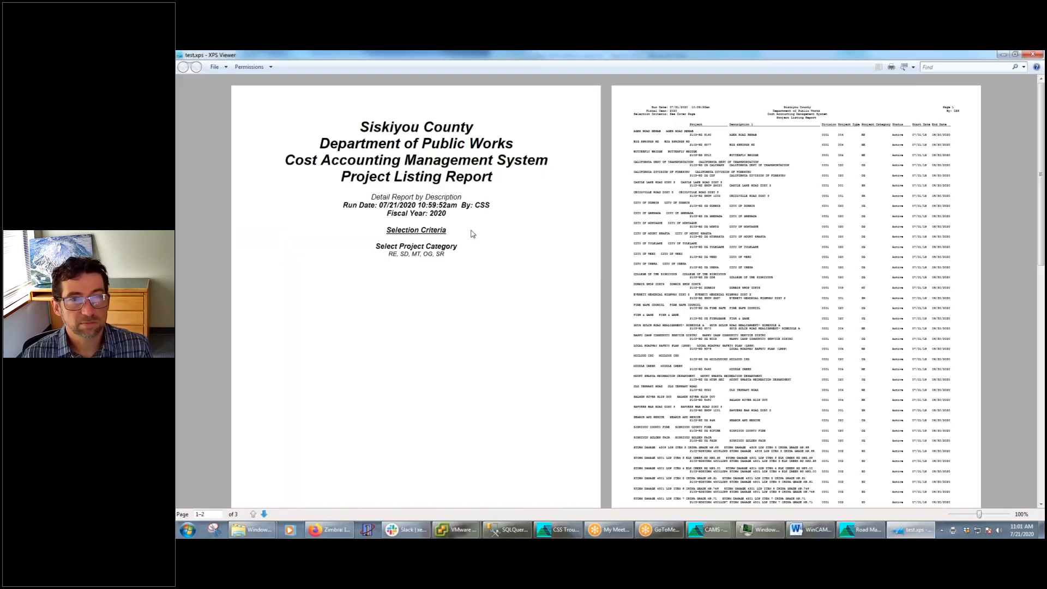
# Look through the pages of test.xps, close the viewer and return to the CAMS Project Listing Report
pyautogui.scroll(-4, 752, 264)
pyautogui.scroll(-8, 751, 264)
pyautogui.scroll(10, 769, 269)
pyautogui.click(1033, 54)
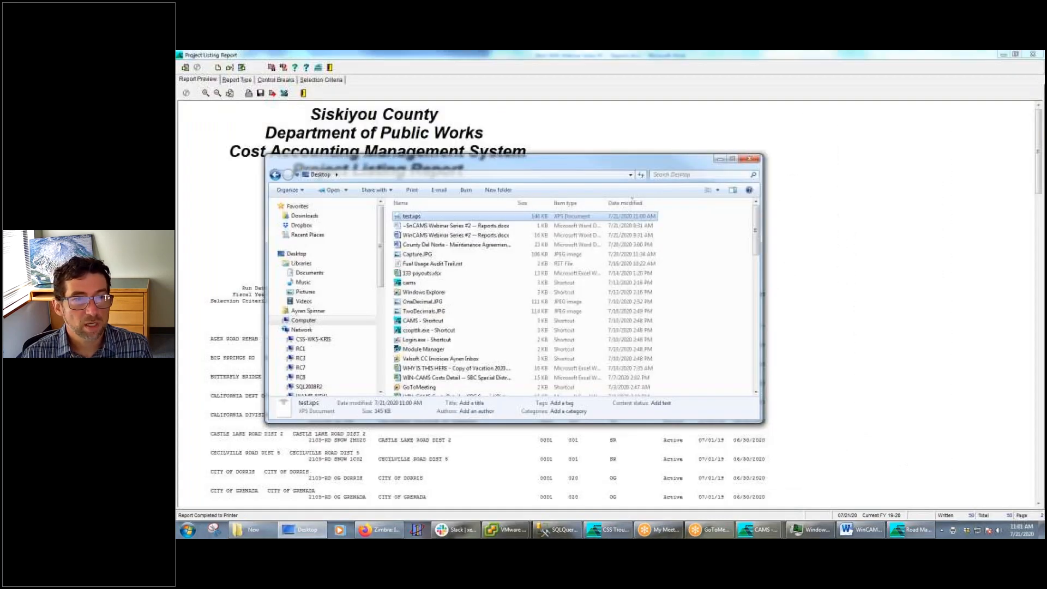
pyautogui.click(720, 159)
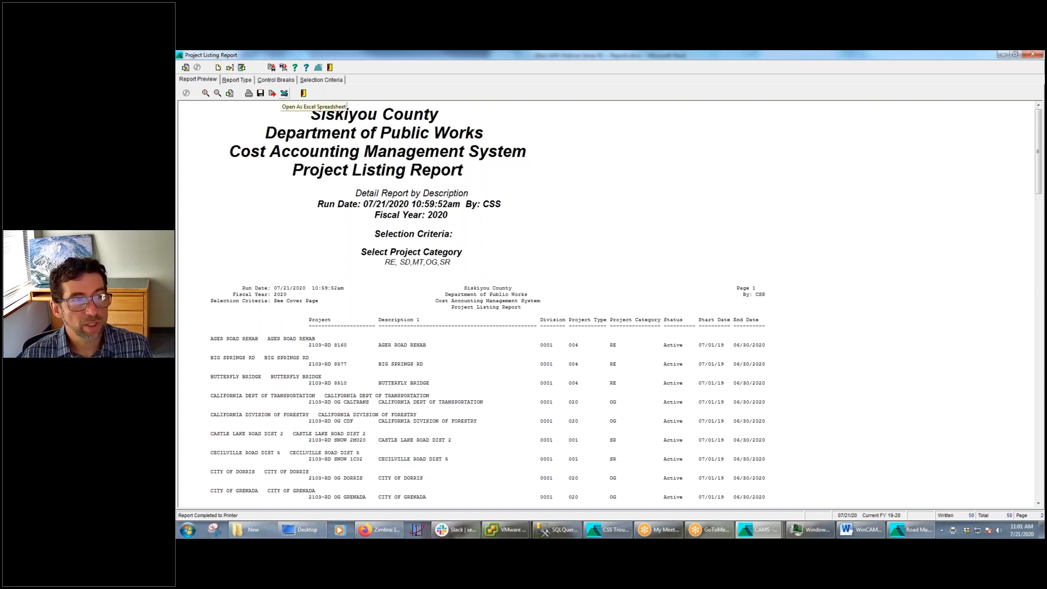
# Open the Project Listing Report as an Excel spreadsheet, and check its title and selection criteria rows
pyautogui.click(284, 93)
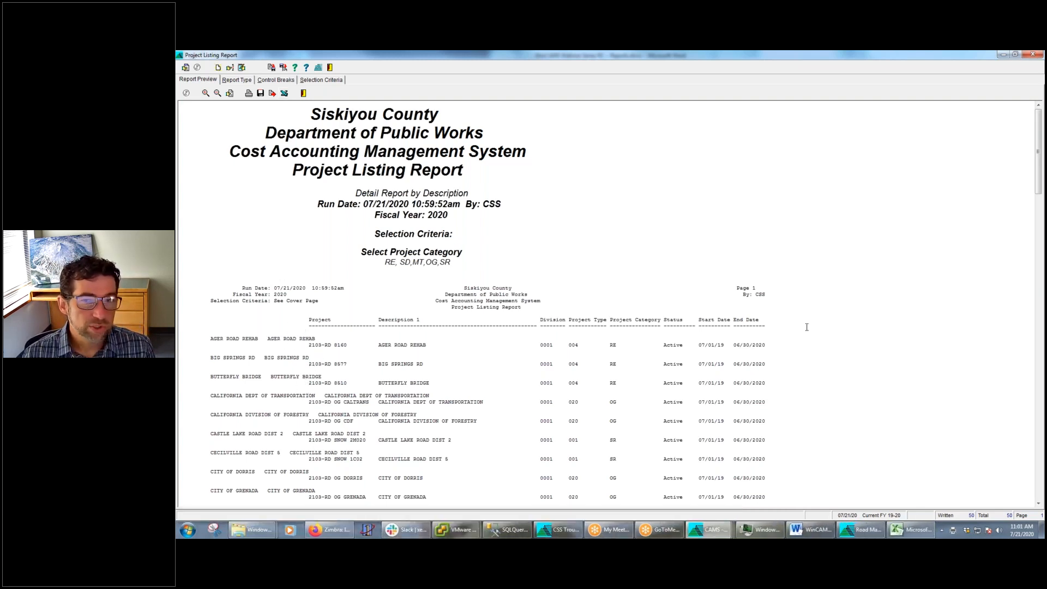
pyautogui.moveTo(1046, 131); pyautogui.dragTo(507, 94)
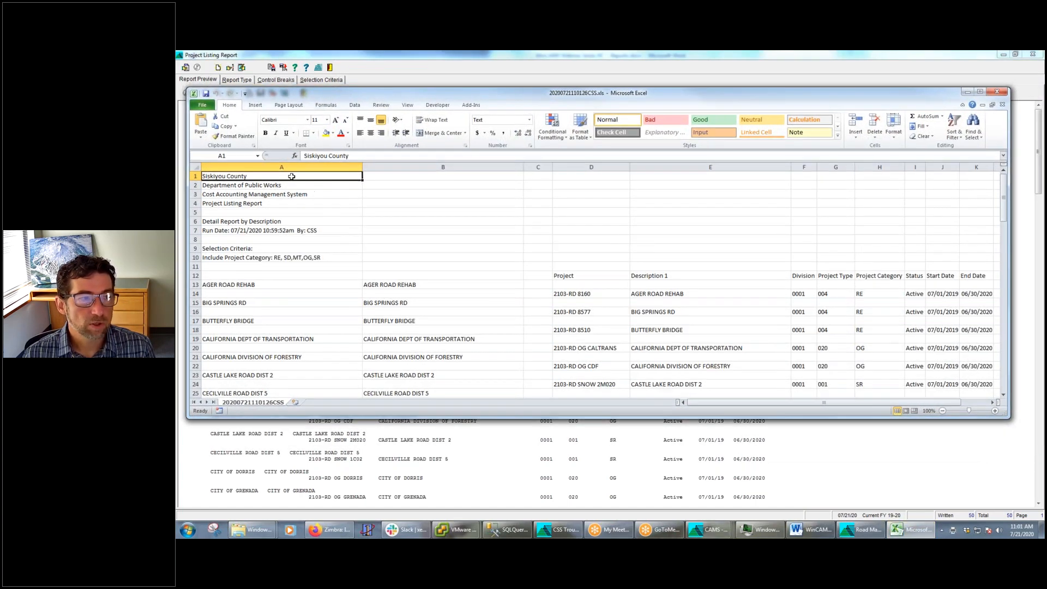
pyautogui.click(291, 194)
pyautogui.click(256, 177)
pyautogui.click(249, 258)
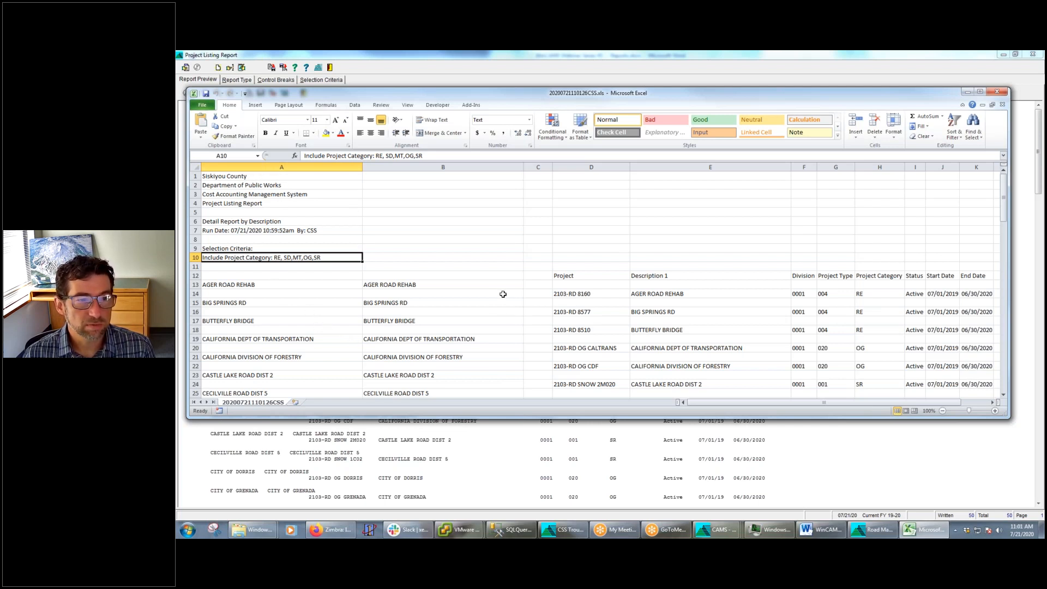
# Examine the project number and description cells of the AGER ROAD REHAB row, and minimize the spreadsheet
pyautogui.click(789, 296)
pyautogui.moveTo(771, 405); pyautogui.dragTo(728, 410)
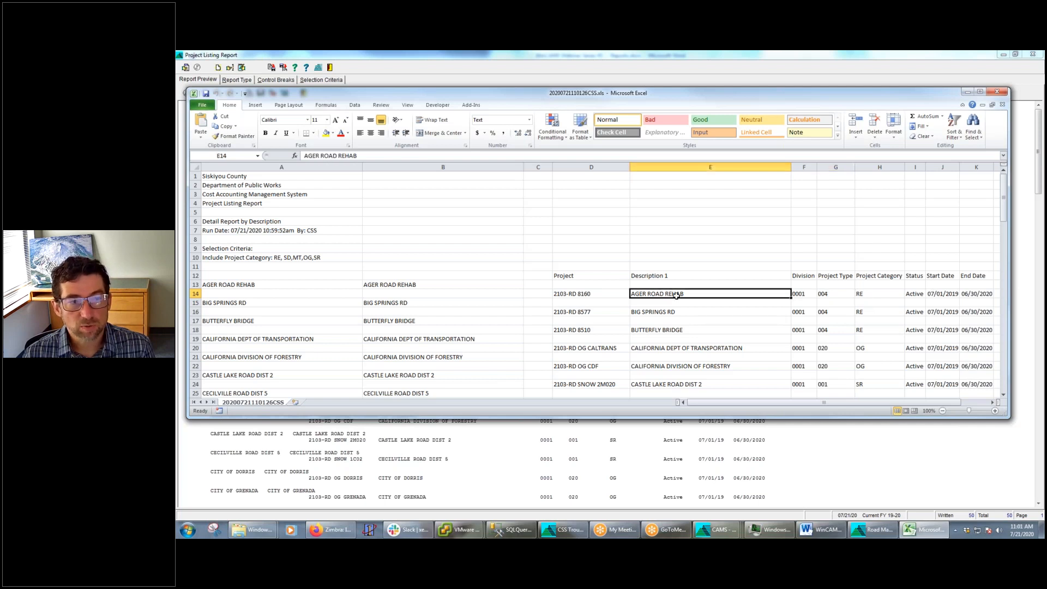
pyautogui.click(563, 295)
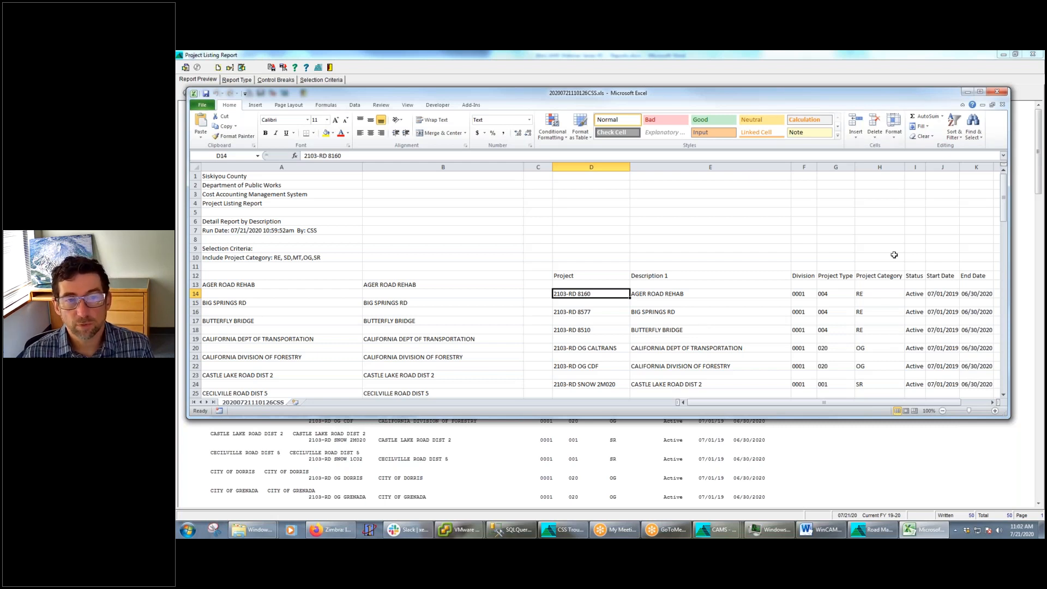
pyautogui.click(966, 93)
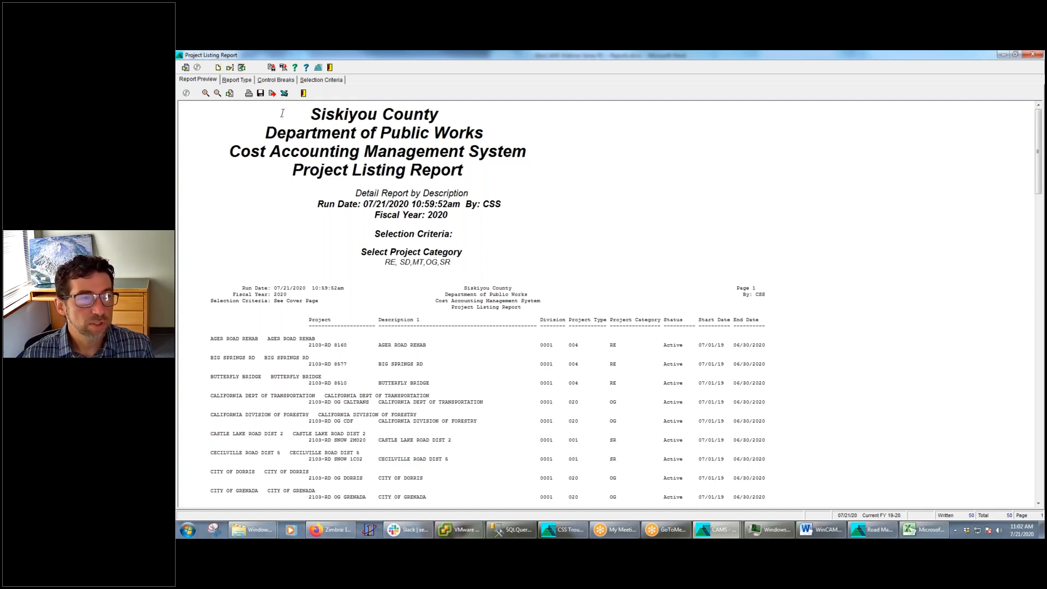
# Review the margins, font size and output options in the Project Listing Report's settings, and leave without changes
pyautogui.click(220, 68)
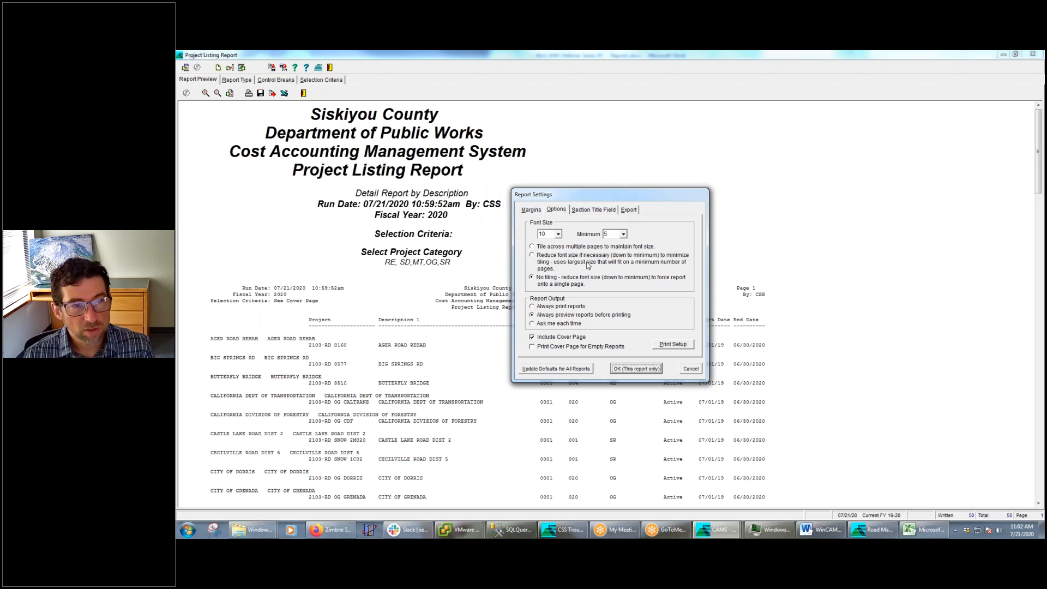
pyautogui.click(530, 212)
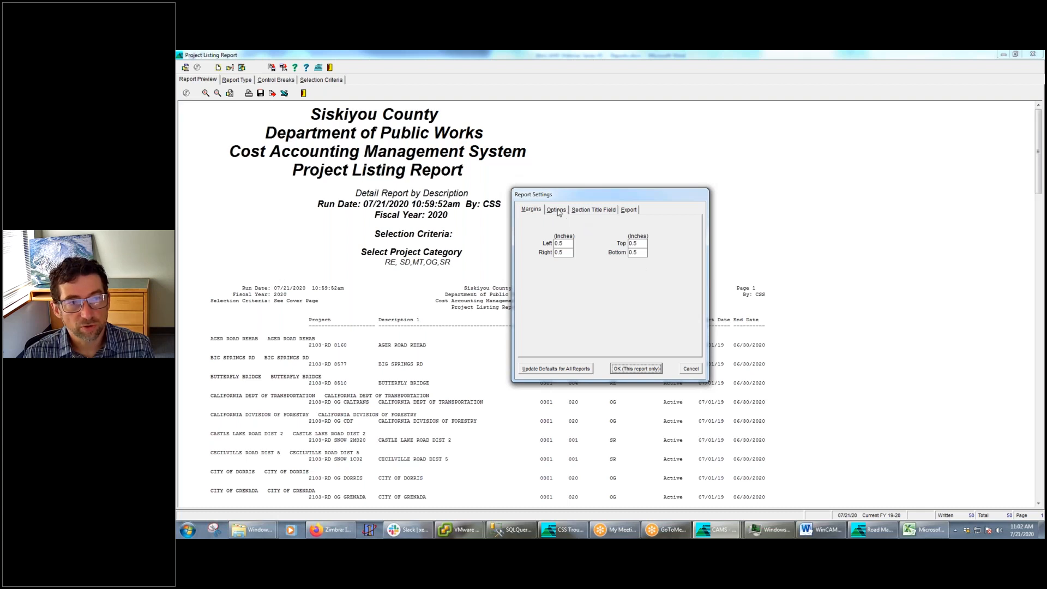
pyautogui.click(556, 211)
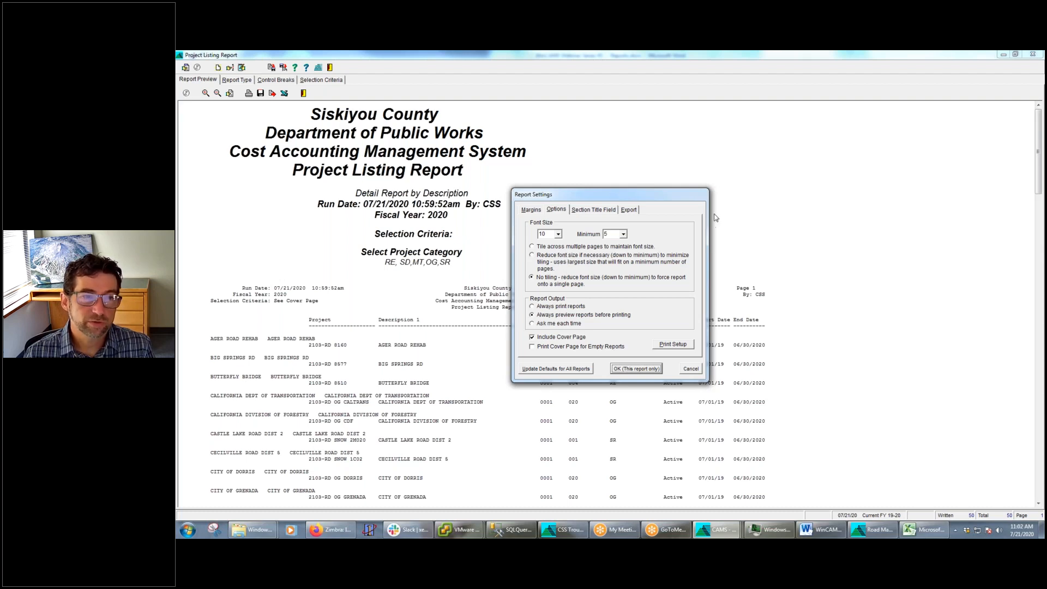
pyautogui.click(691, 370)
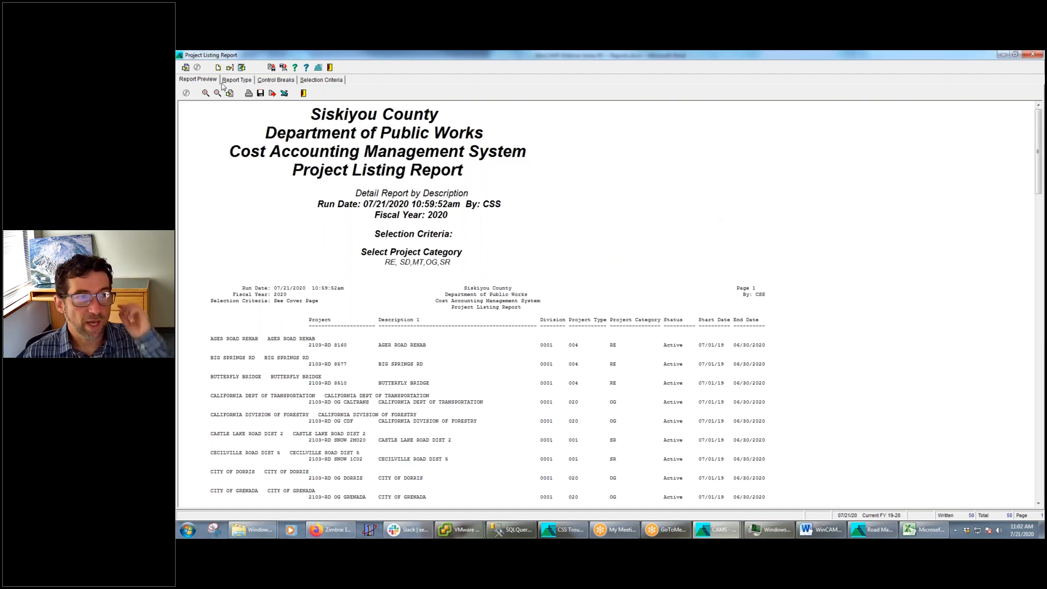
# Check whether the Project Listing Report's selected columns fit the page width
pyautogui.click(229, 68)
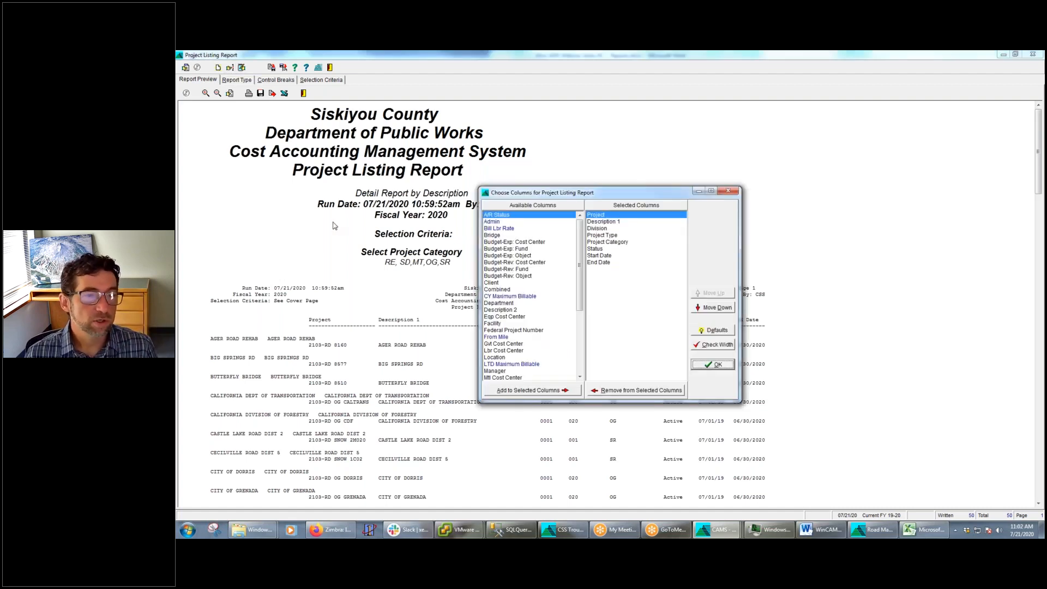
pyautogui.click(718, 346)
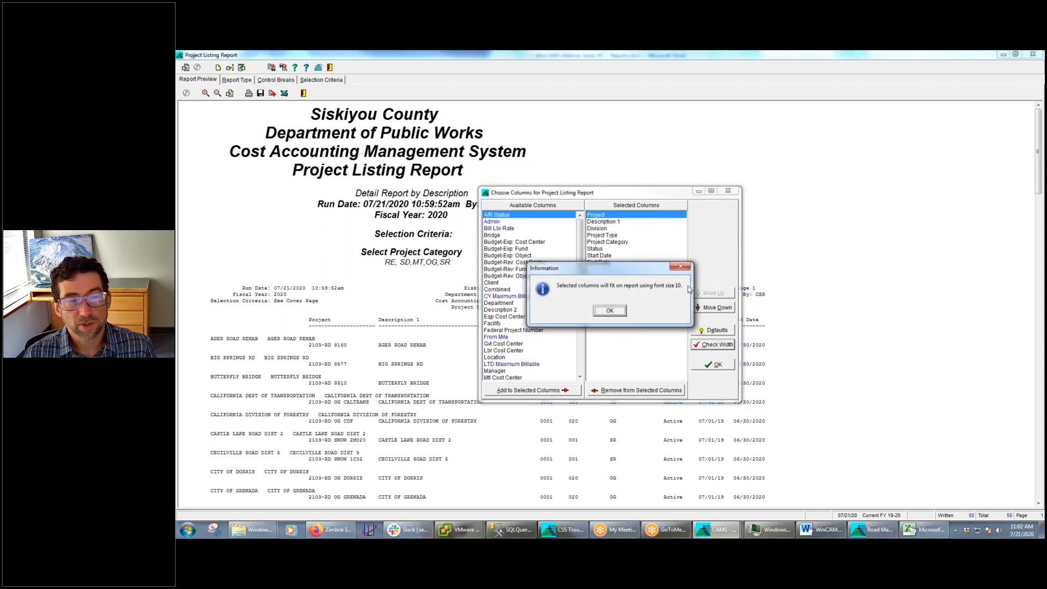
pyautogui.click(611, 312)
# Add the Budget-Rev: Object, Client, Combined, CY Maximum Billable and Department columns to the report, and recheck the column width
pyautogui.doubleClick(500, 276)
pyautogui.doubleClick(501, 276)
pyautogui.doubleClick(501, 276)
pyautogui.doubleClick(500, 276)
pyautogui.doubleClick(501, 276)
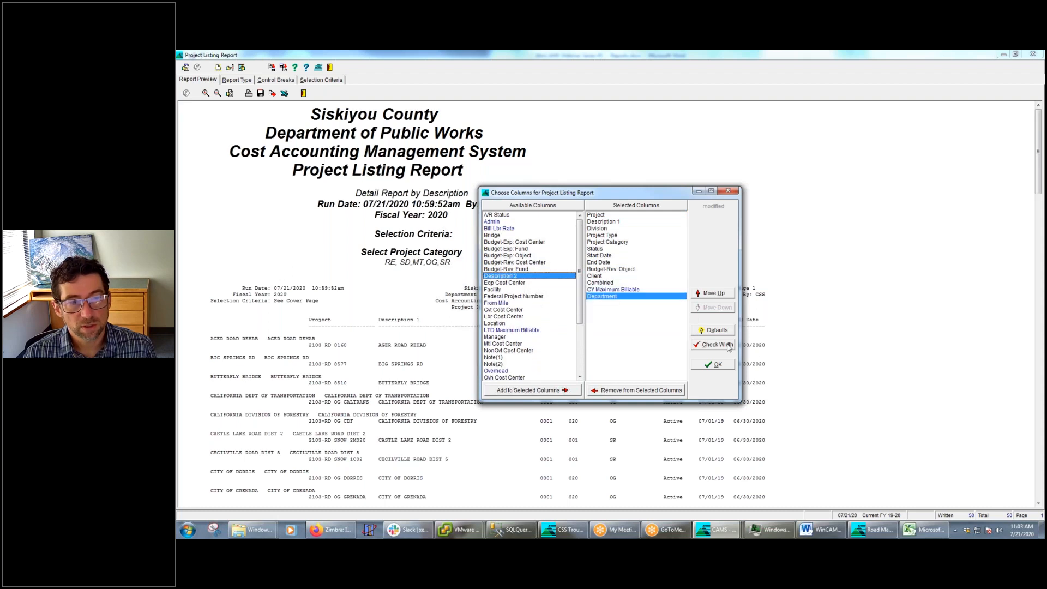
pyautogui.click(727, 346)
pyautogui.click(610, 311)
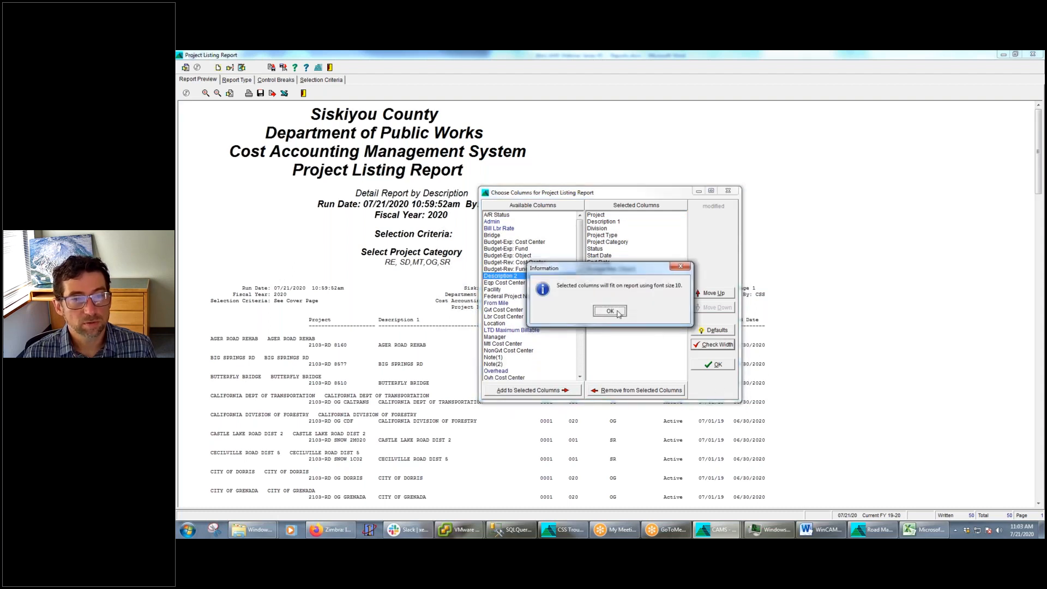
# Accept the column selection, and make the HP LaserJet PCL 6 printer the default for all reports
pyautogui.click(714, 365)
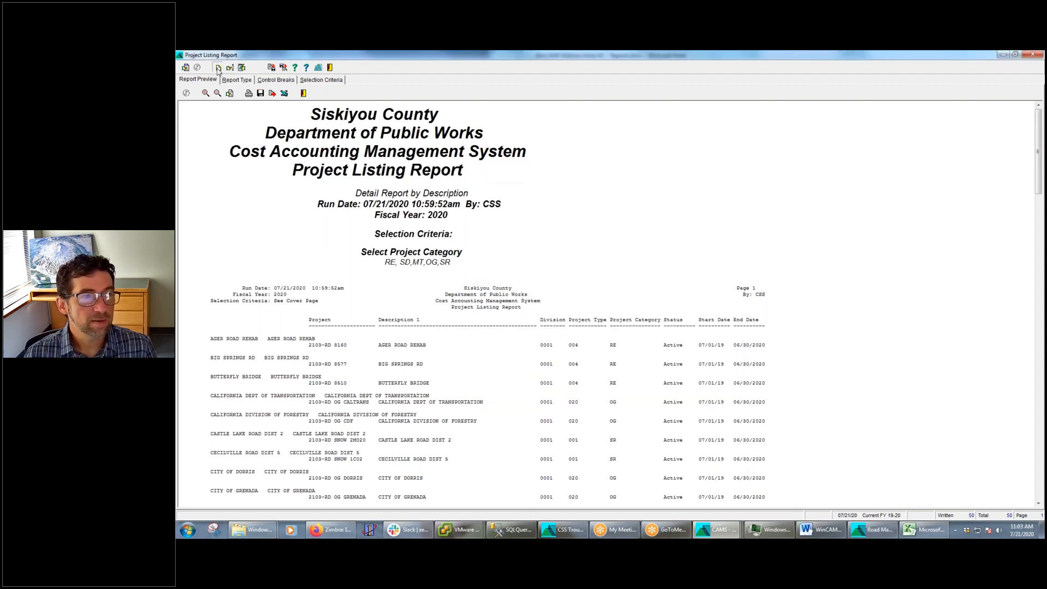
pyautogui.click(218, 68)
pyautogui.click(677, 346)
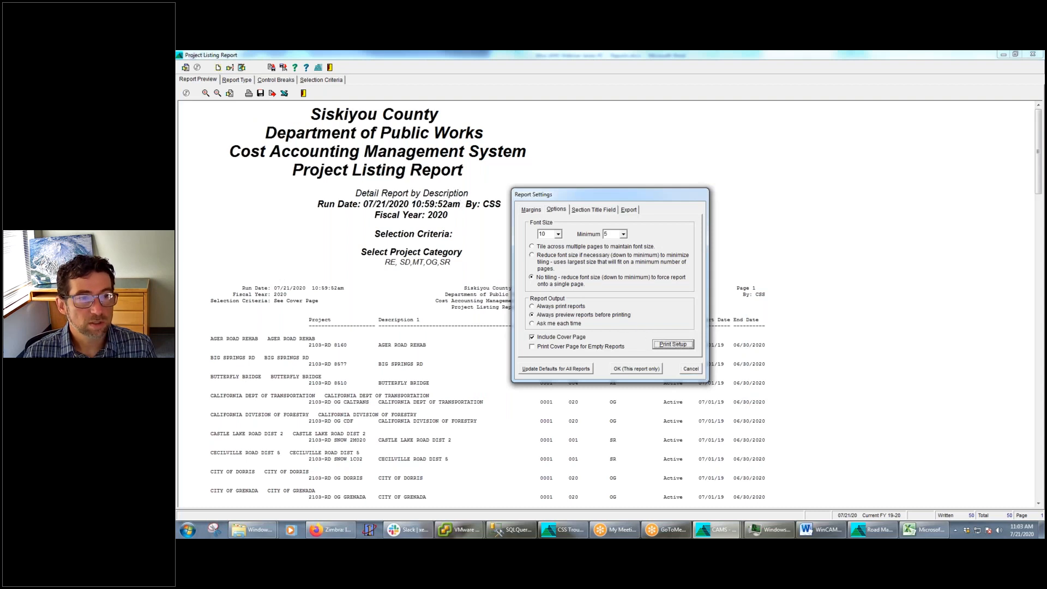
pyautogui.click(645, 195)
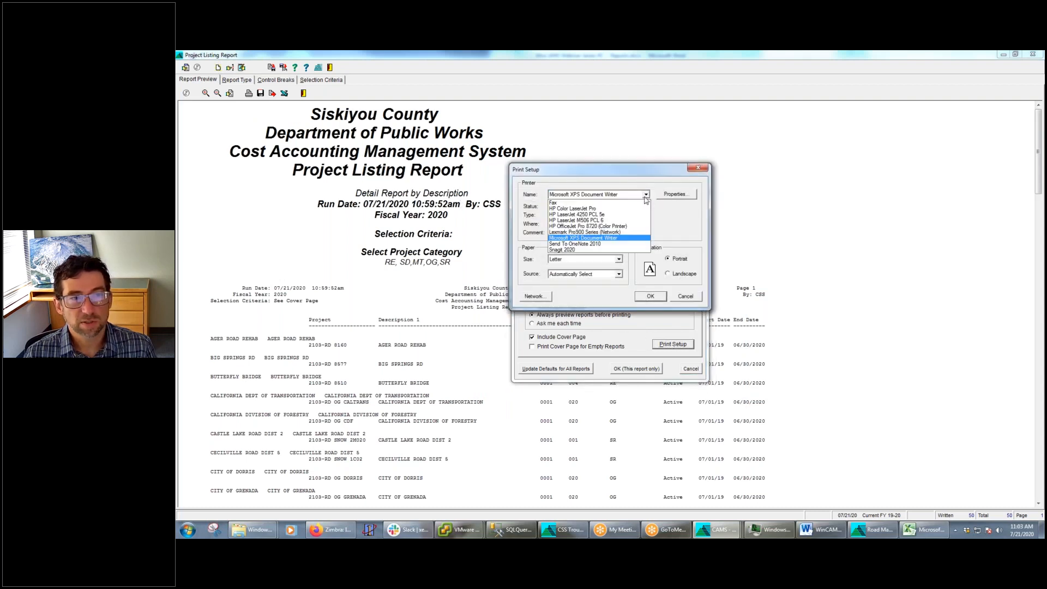
pyautogui.click(578, 220)
pyautogui.click(651, 296)
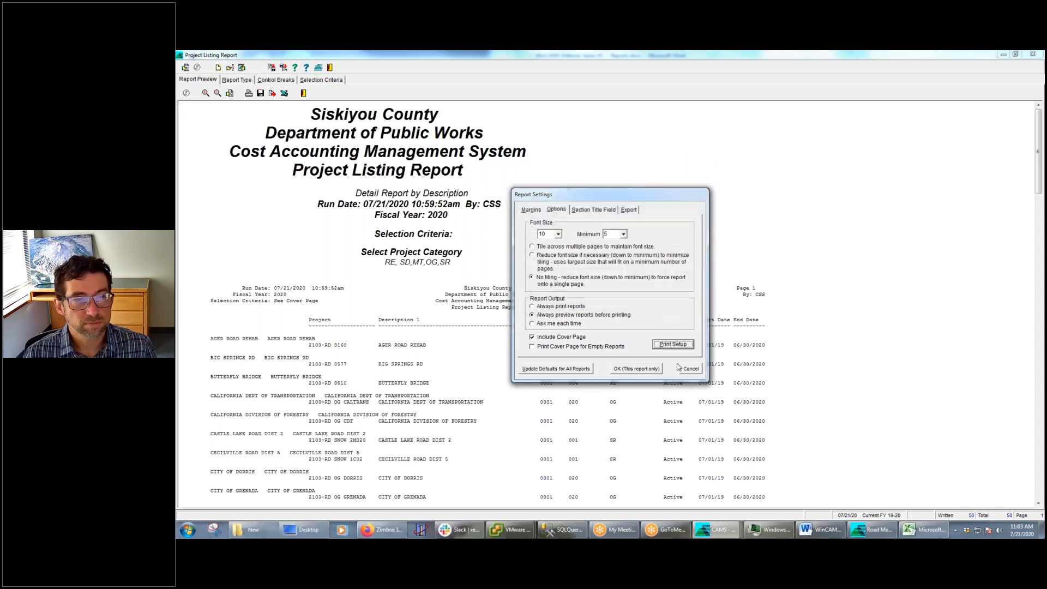
pyautogui.click(562, 371)
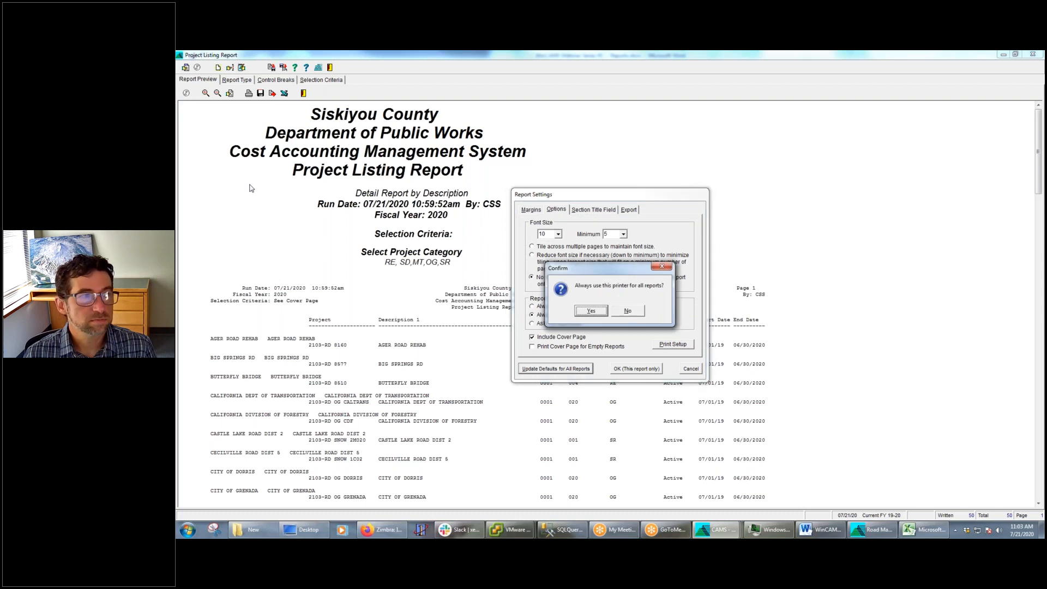
pyautogui.click(598, 312)
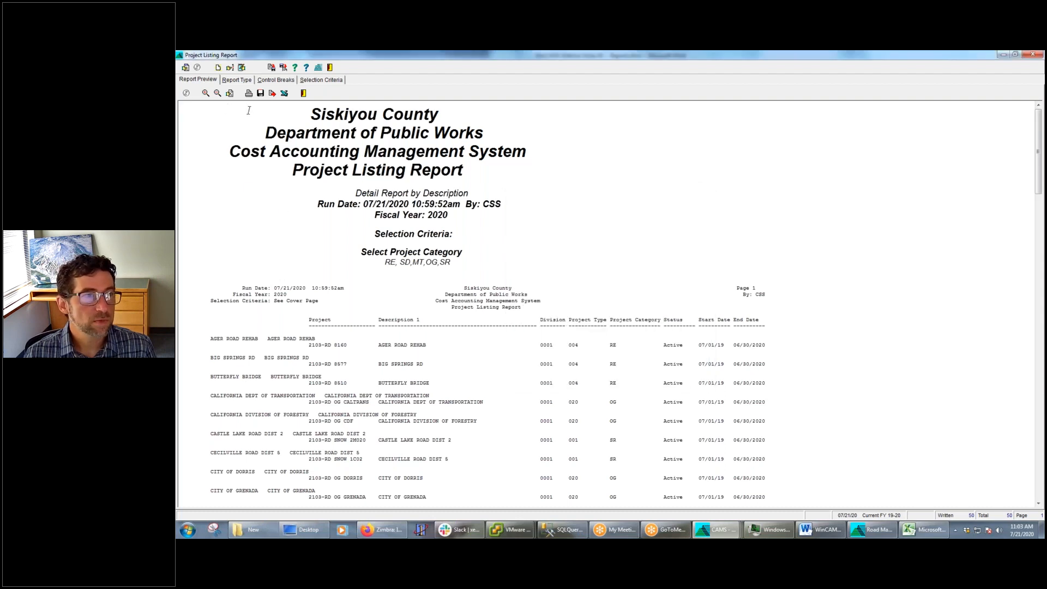
# Check whether the Project Listing Report's selected columns fit the page with the newly chosen printer
pyautogui.click(230, 67)
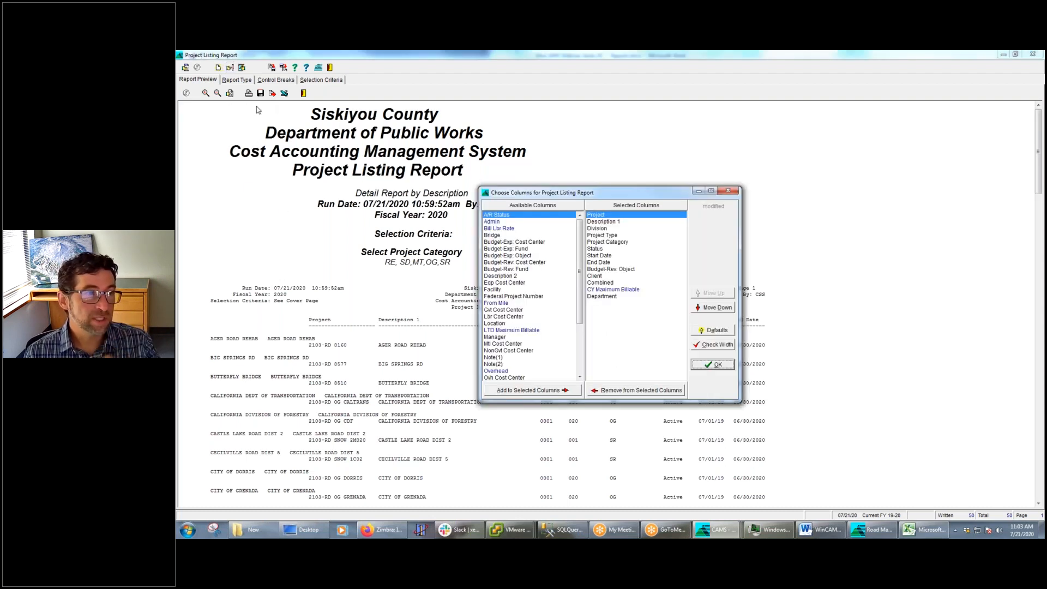
pyautogui.click(718, 349)
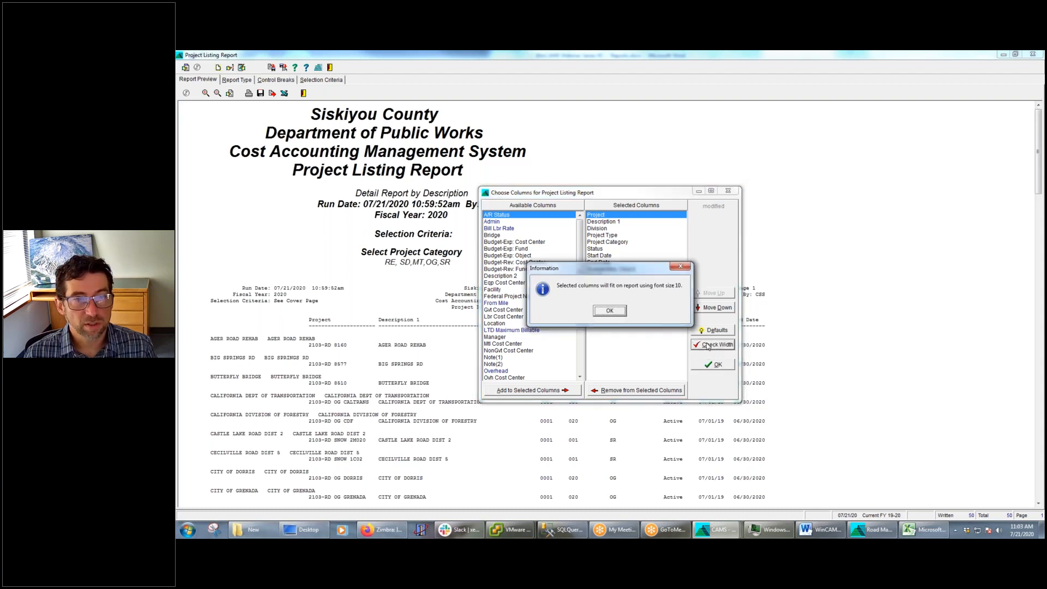
pyautogui.press('Return')
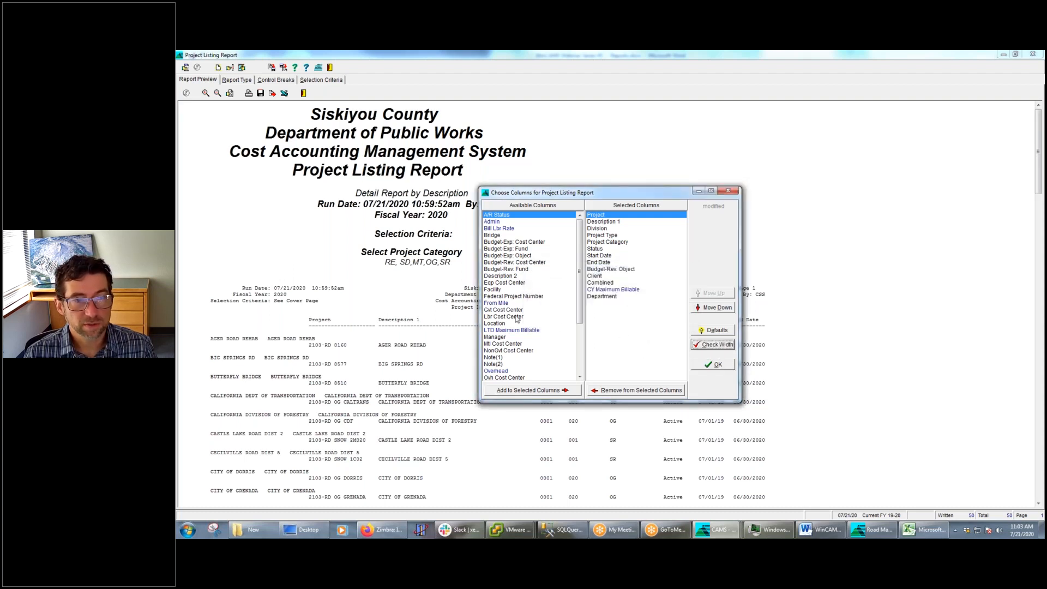
# Add the Lbr Cost Center, Location and LTD Maximum Billable columns to the report, and recheck the column width
pyautogui.doubleClick(515, 317)
pyautogui.doubleClick(515, 318)
pyautogui.doubleClick(515, 317)
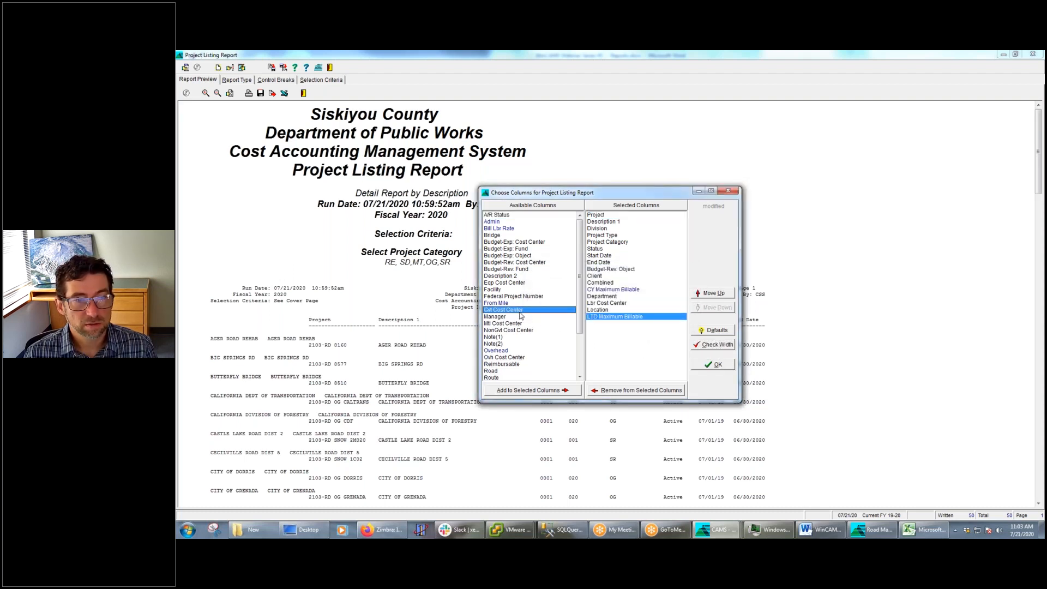
pyautogui.click(727, 347)
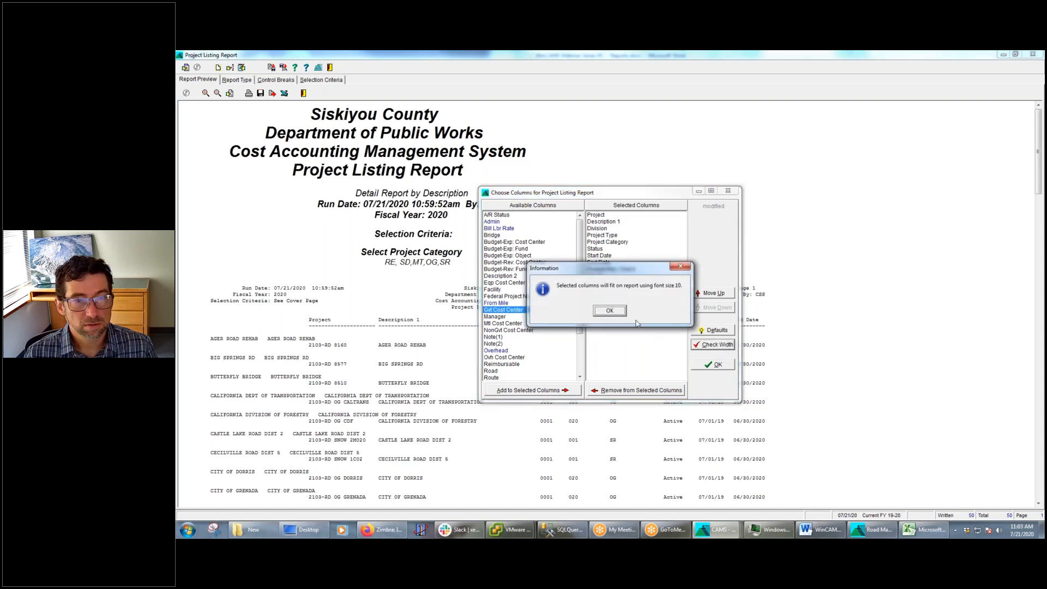
pyautogui.press('Return')
# Add the Note(1) and Note(2) columns to the selected columns, and check the width again
pyautogui.click(522, 338)
pyautogui.doubleClick(522, 338)
pyautogui.doubleClick(522, 338)
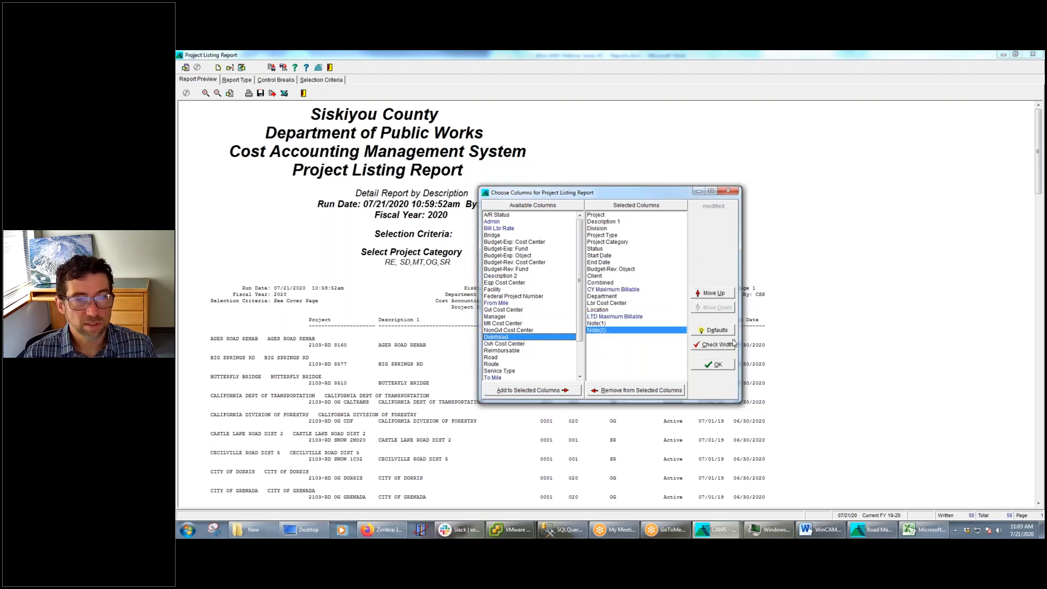
pyautogui.click(724, 347)
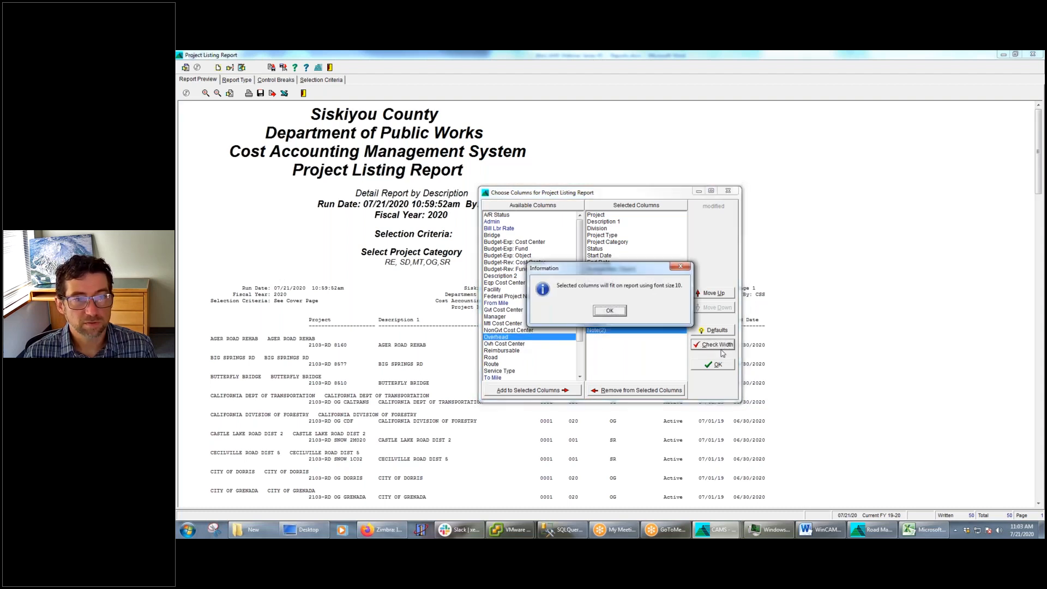
pyautogui.click(610, 311)
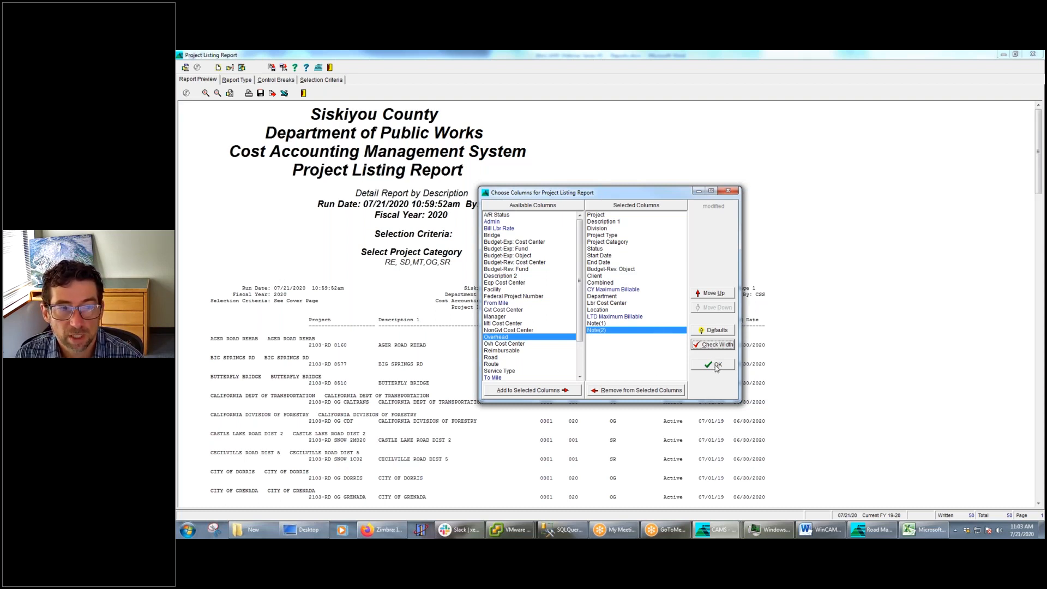
# Restore the Project Listing Report's default columns and accept the selection
pyautogui.click(717, 331)
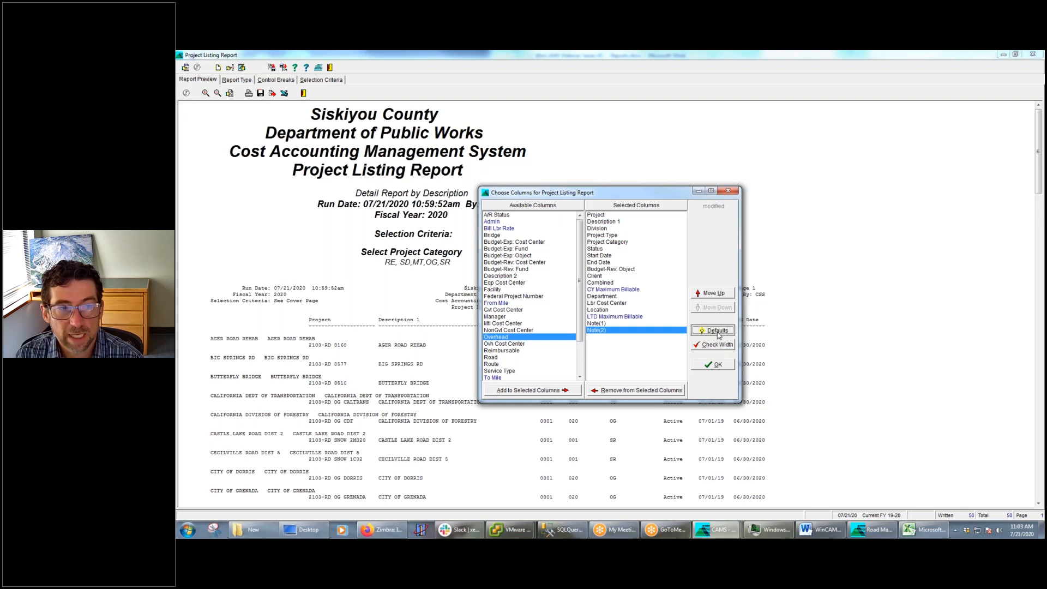
pyautogui.click(586, 313)
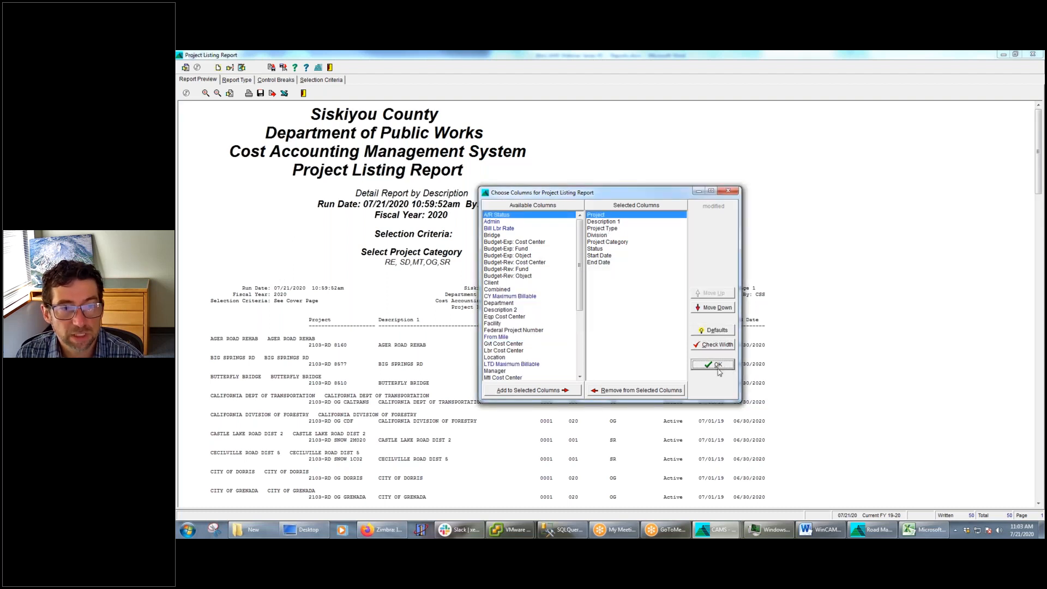
pyautogui.click(718, 368)
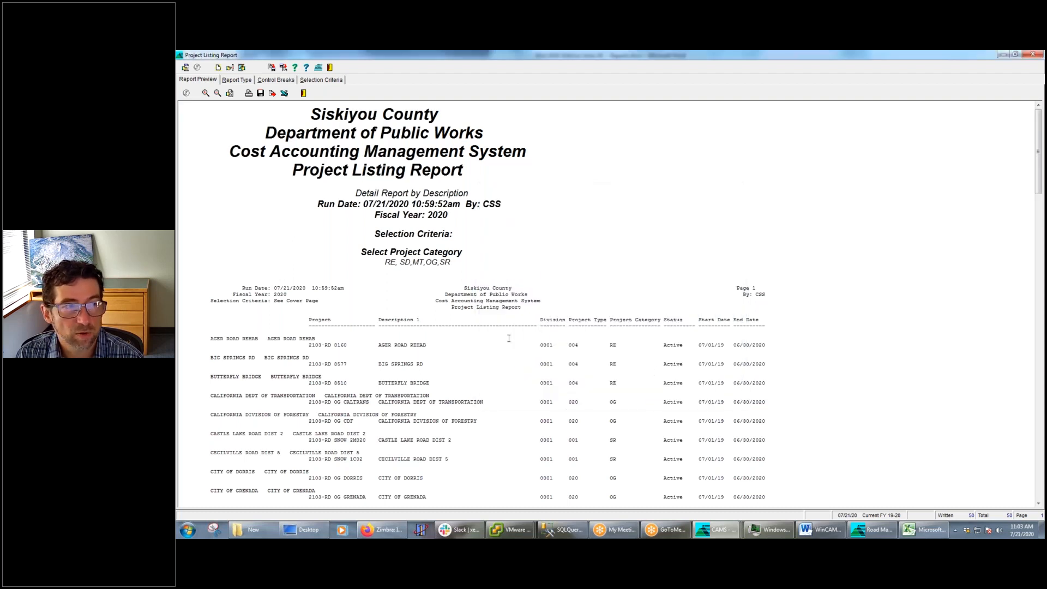
# Open the report settings of the Project Listing Report
pyautogui.click(218, 67)
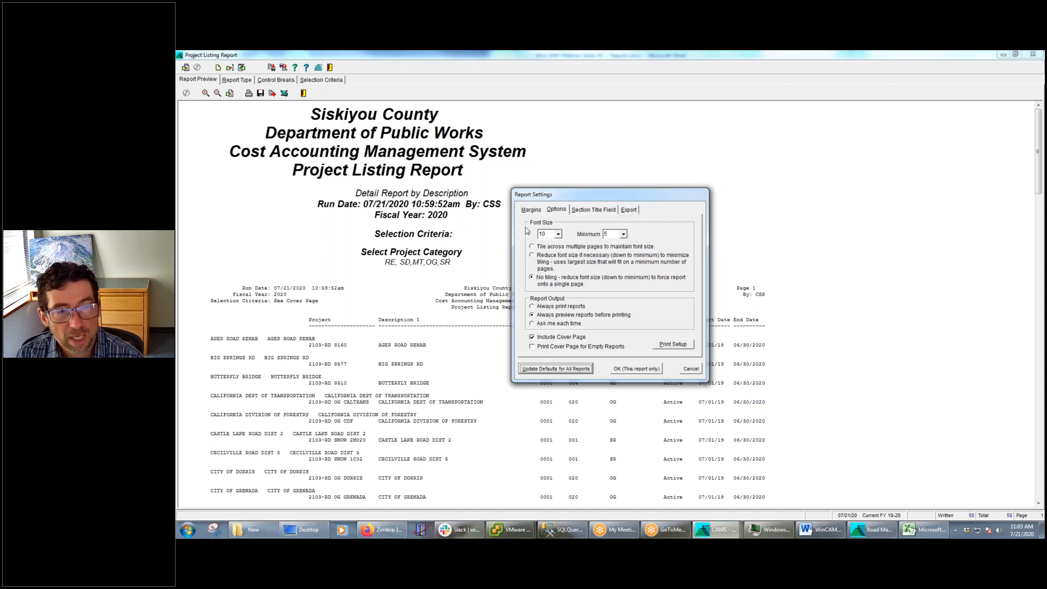
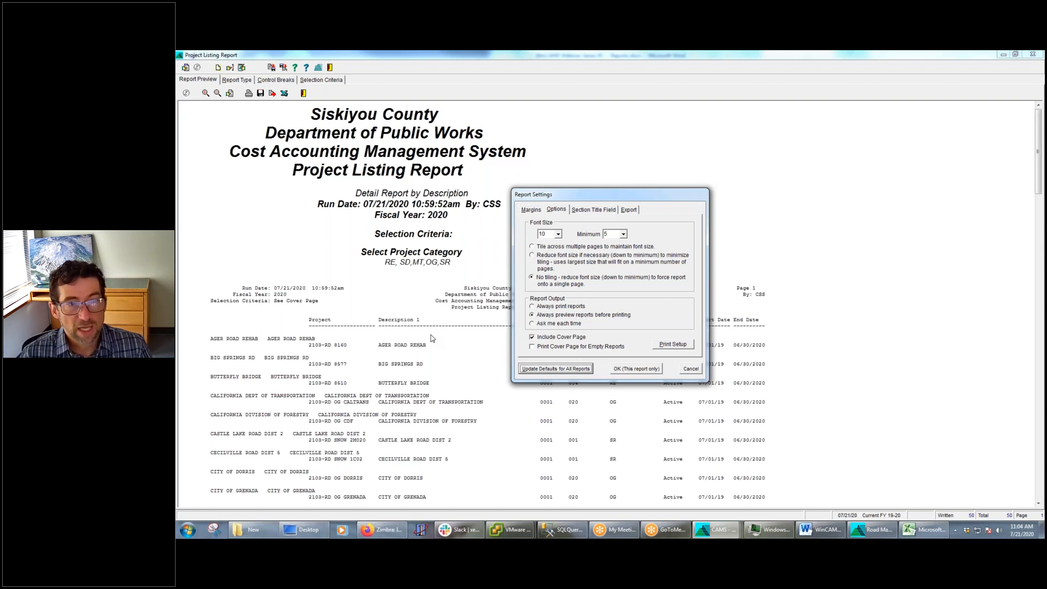
# Set the report's printer to HP OfficeJet Pro 8720 (Color Printer), apply the settings to this report only, and decline always using that printer
pyautogui.click(533, 347)
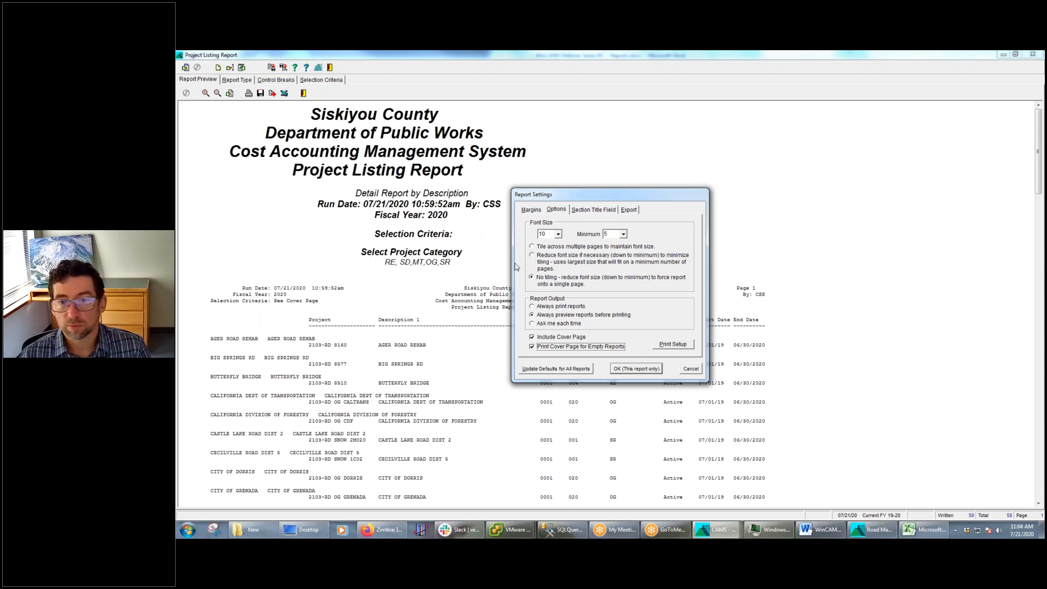
pyautogui.click(533, 347)
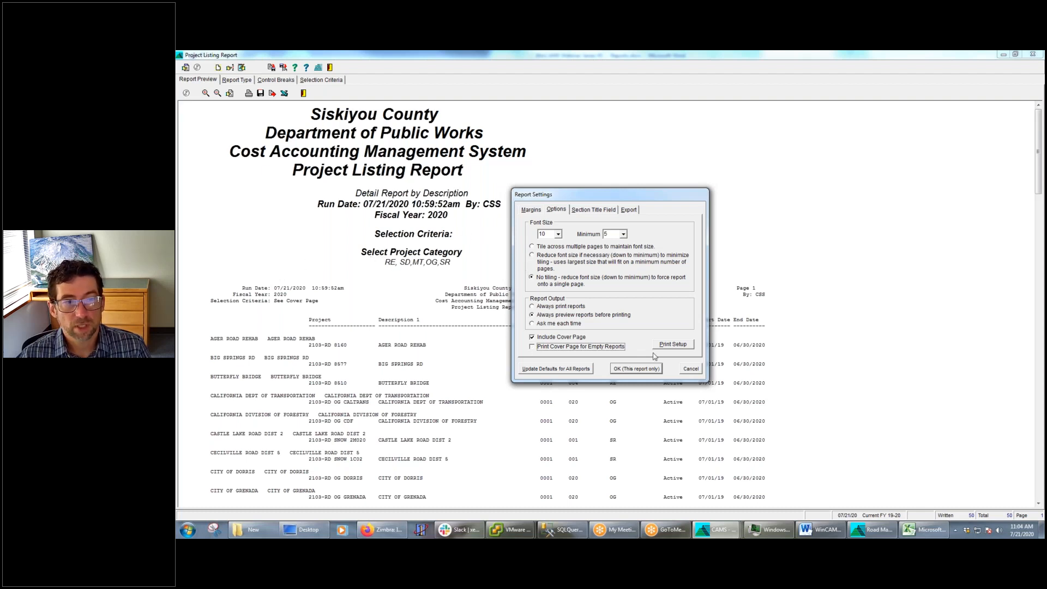
pyautogui.click(679, 348)
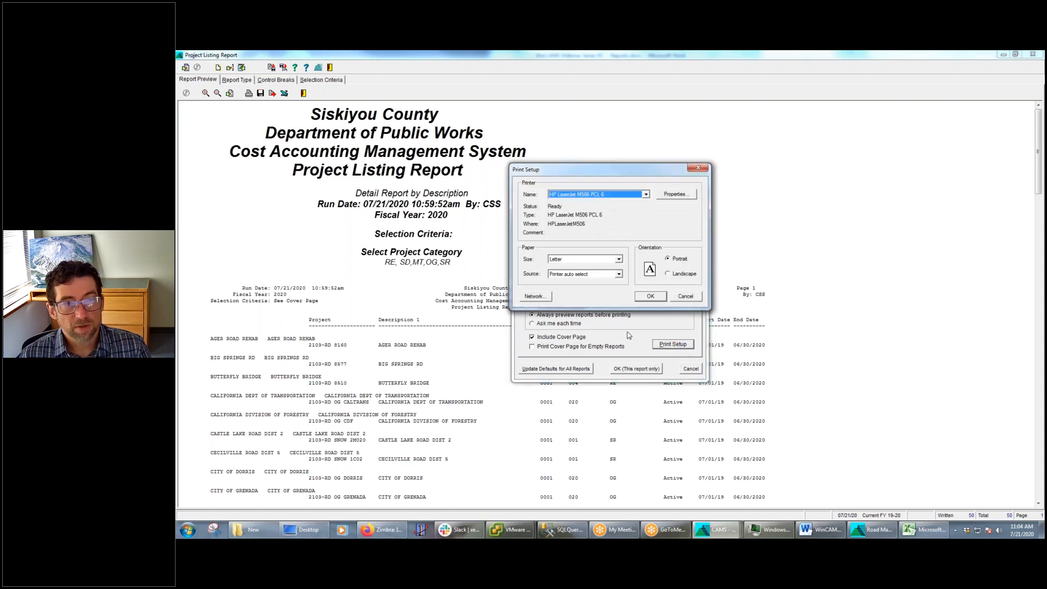
pyautogui.click(646, 195)
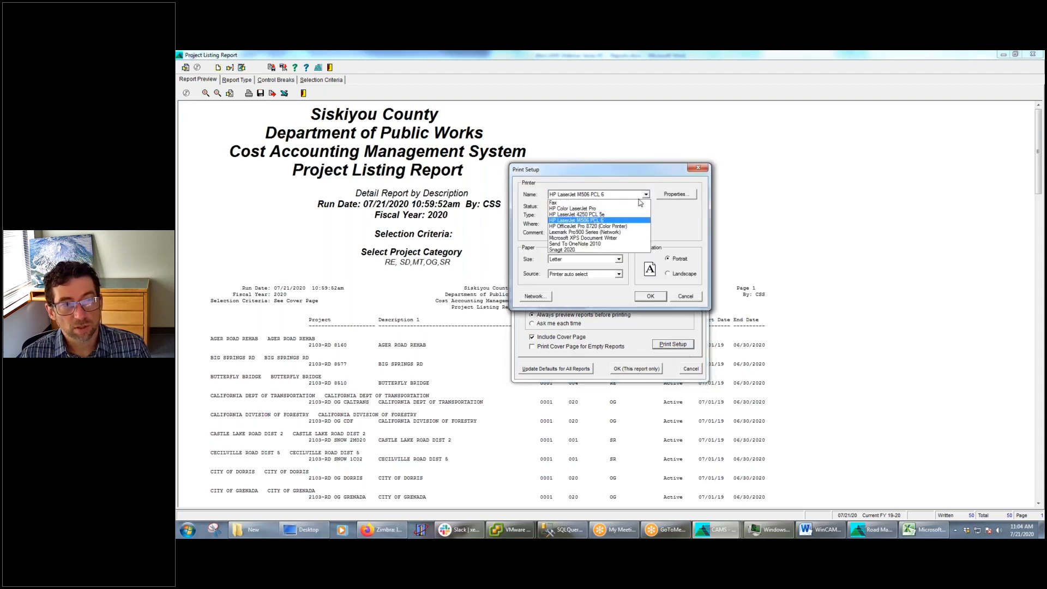
pyautogui.click(619, 226)
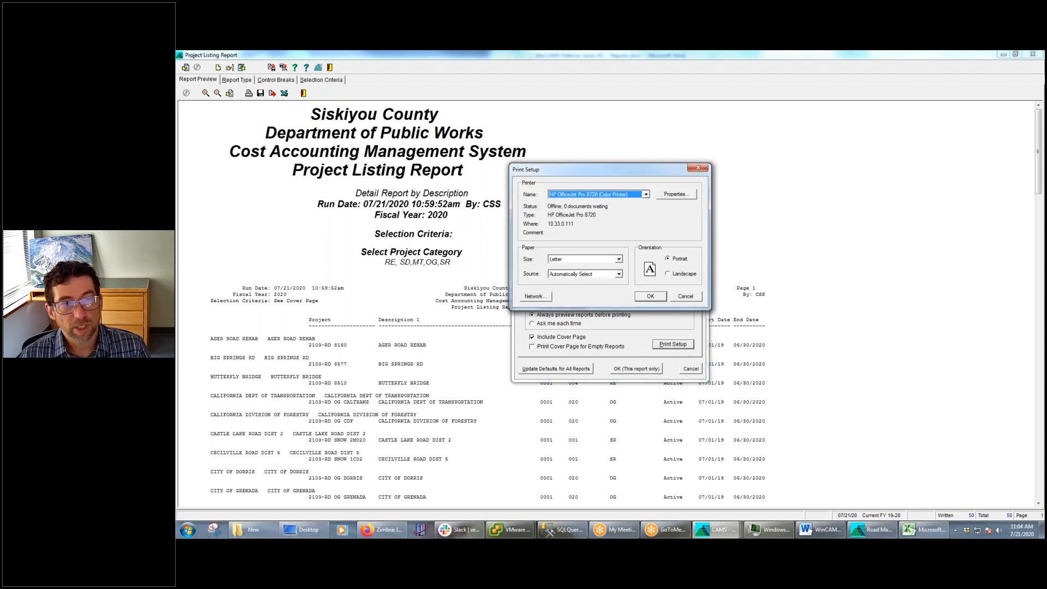
pyautogui.click(650, 296)
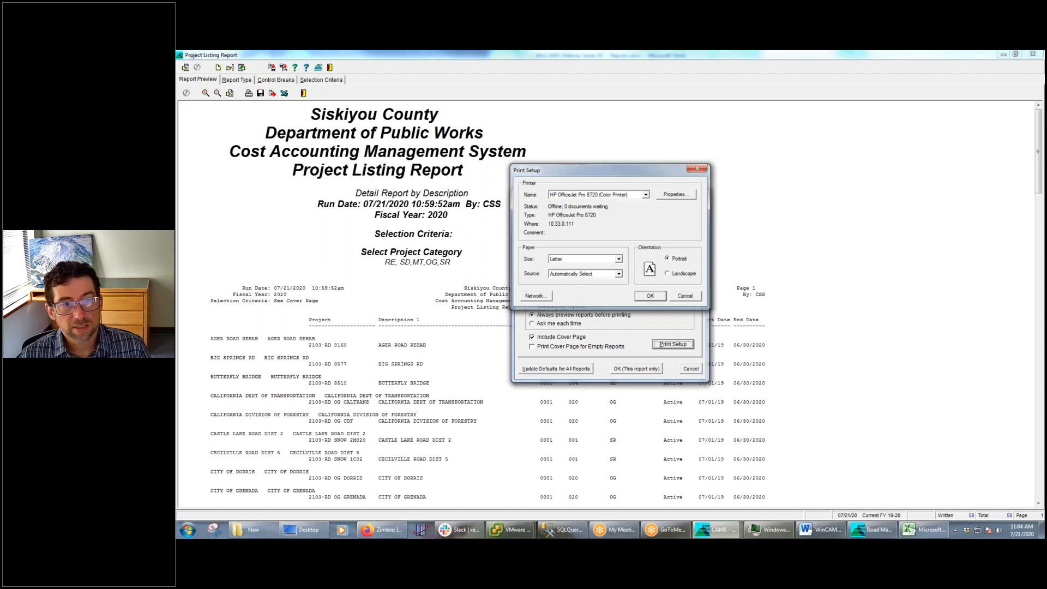
pyautogui.click(643, 370)
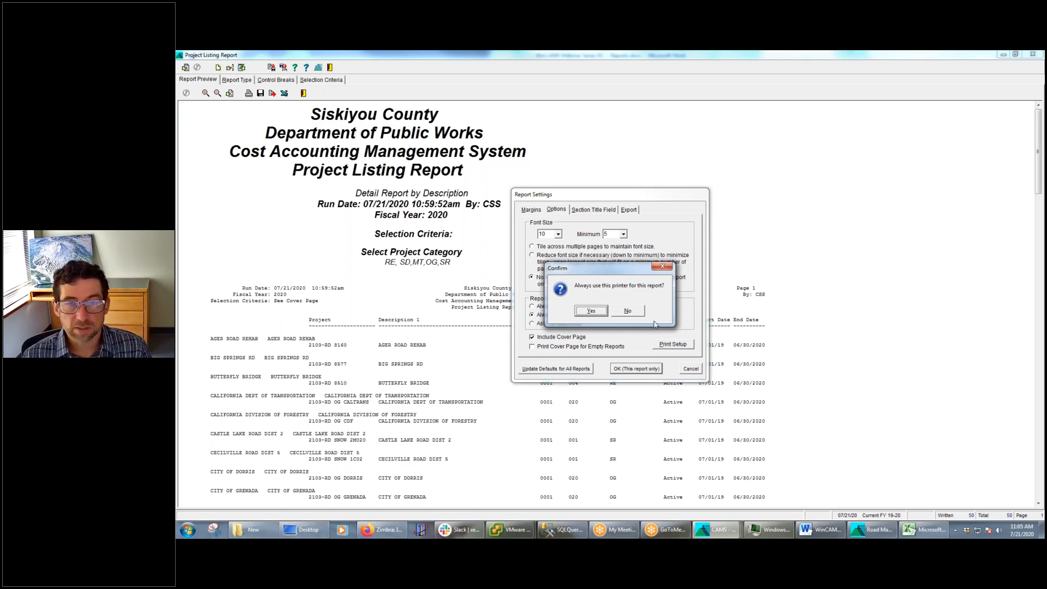
pyautogui.click(639, 315)
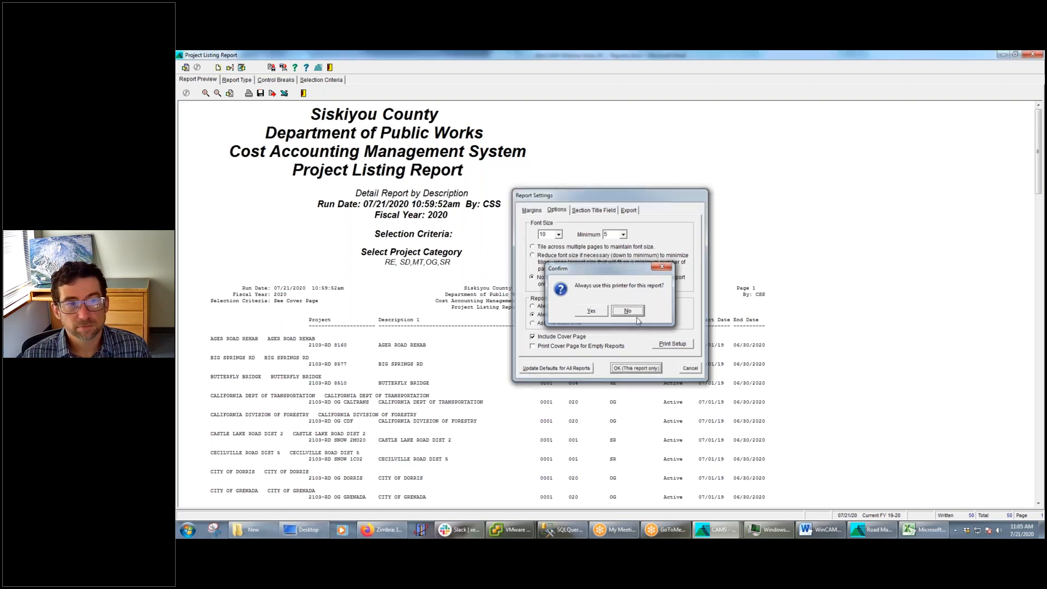
# Reopen the report settings, review the section title field and export options, and cancel without saving
pyautogui.click(218, 67)
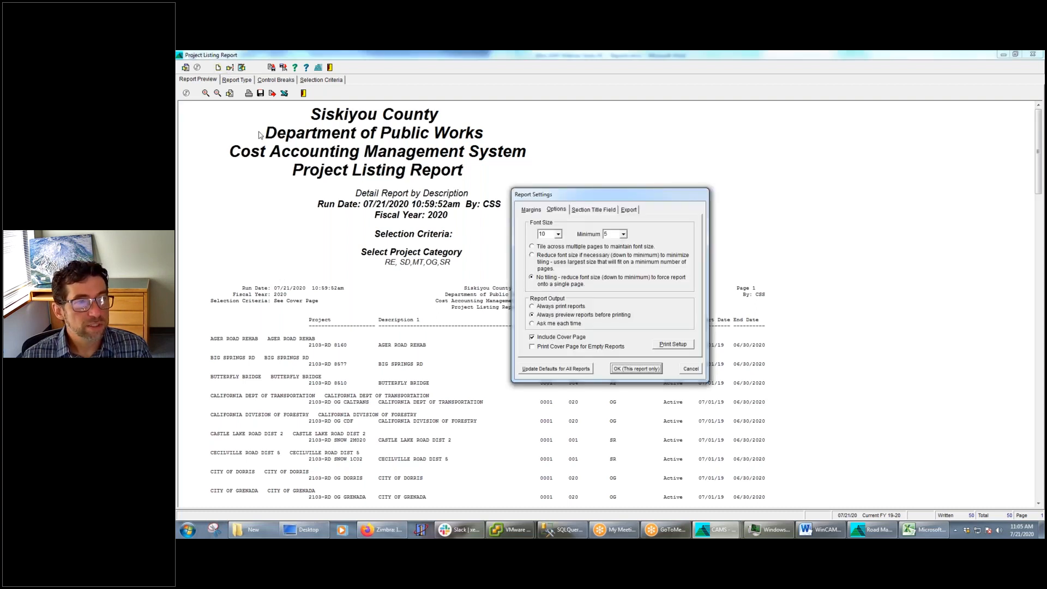
pyautogui.click(595, 210)
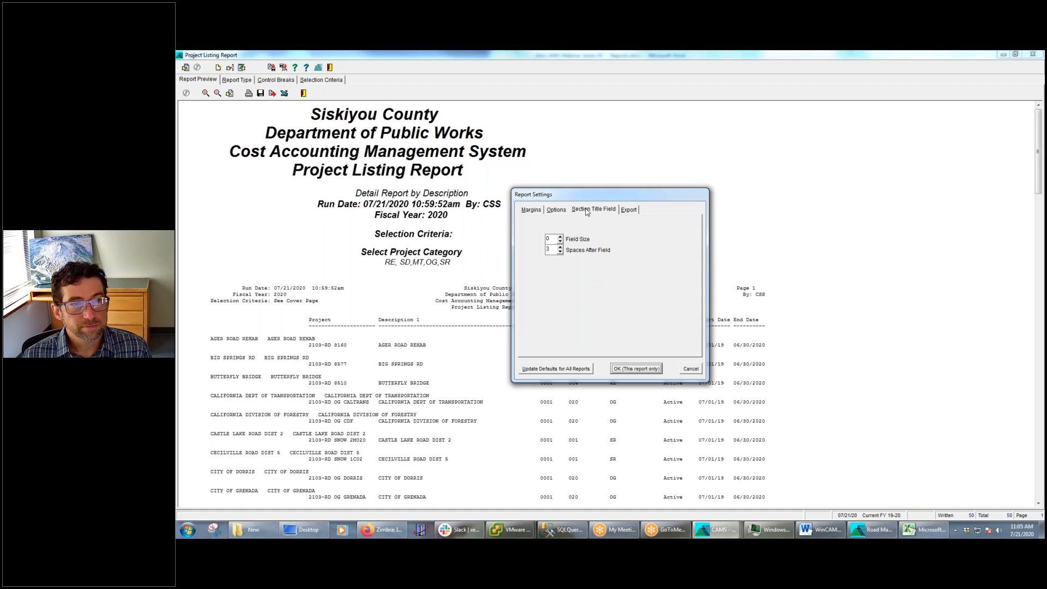
pyautogui.click(628, 210)
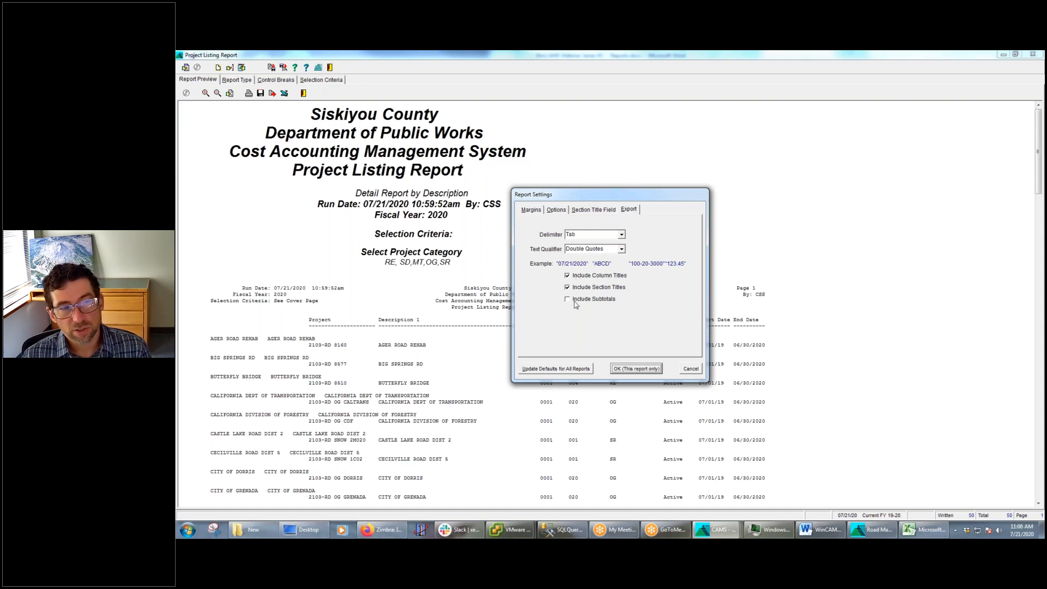
pyautogui.click(691, 369)
# Switch to the Word webinar outline, highlight the "Saving Report Templates" bullet, and minimize the document
pyautogui.click(838, 531)
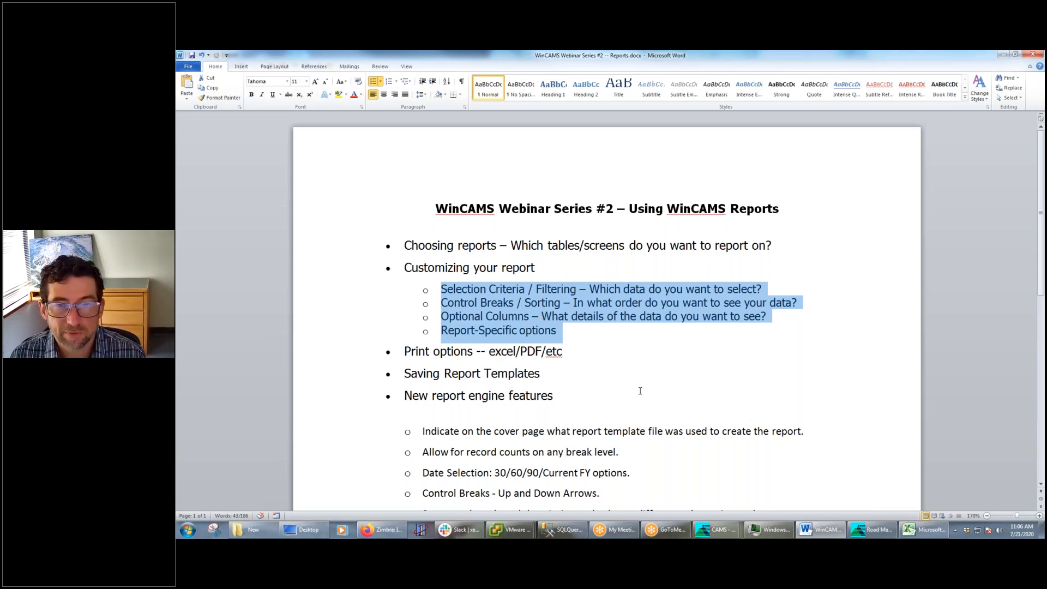
pyautogui.moveTo(543, 376); pyautogui.dragTo(383, 368)
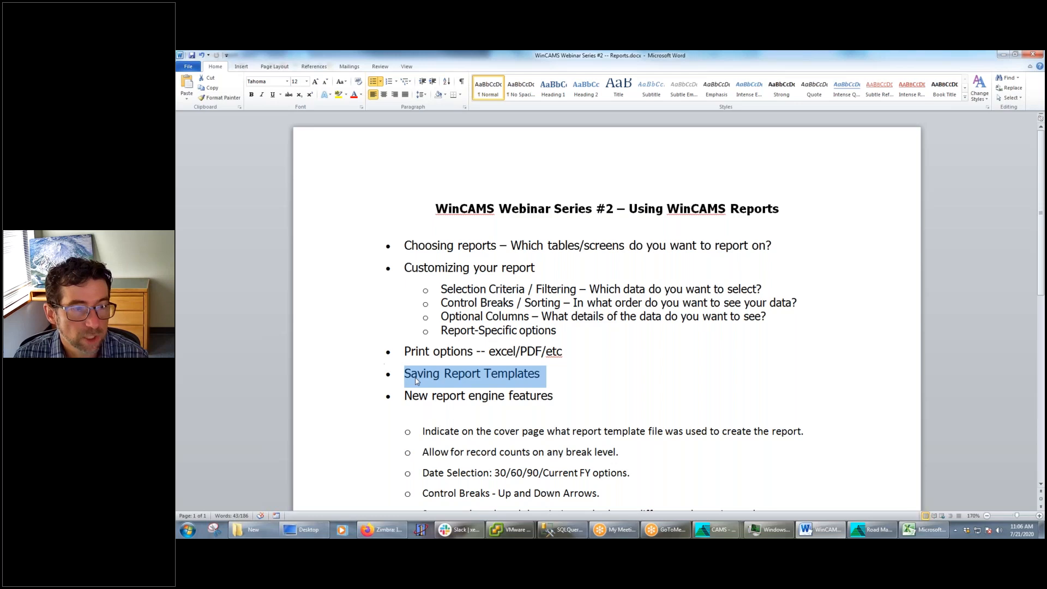
pyautogui.click(1003, 54)
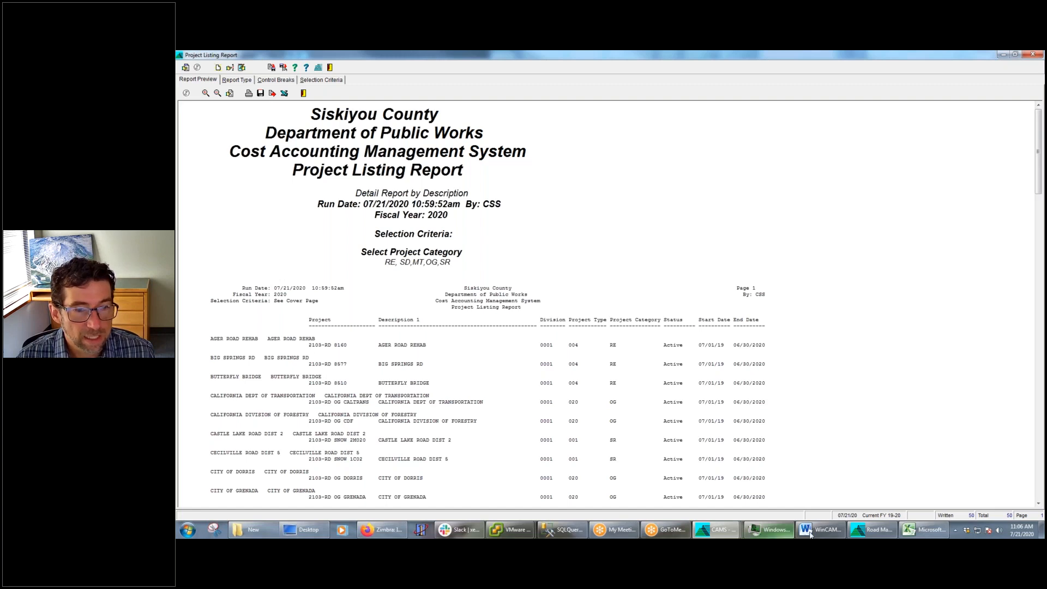
# Switch to the A/P Invoice Report window and collapse the Project (W/ Lead Elmnts) control break
pyautogui.moveTo(717, 530)
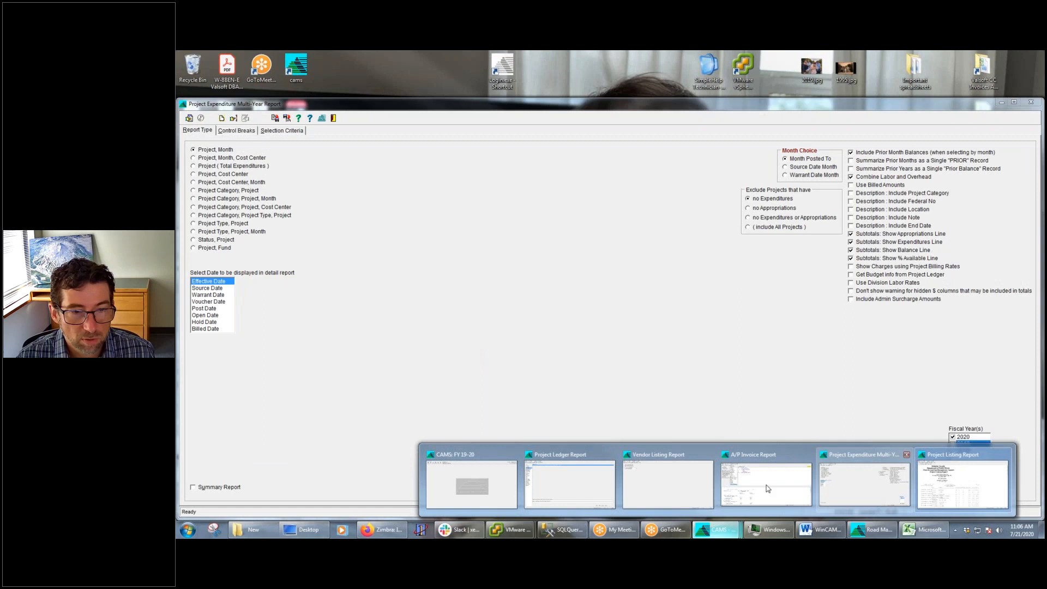
pyautogui.click(768, 489)
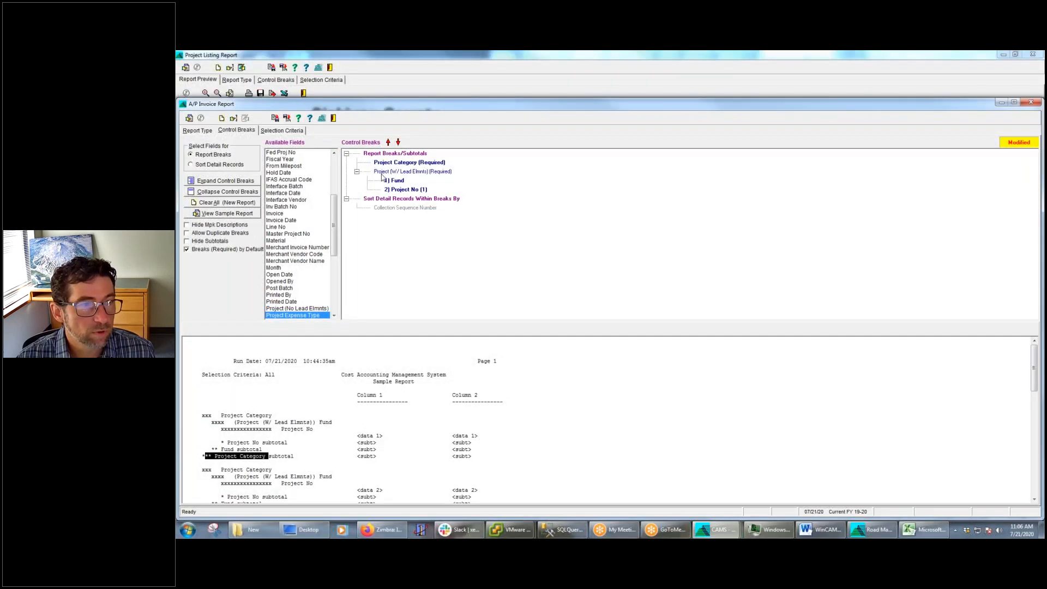
pyautogui.click(357, 172)
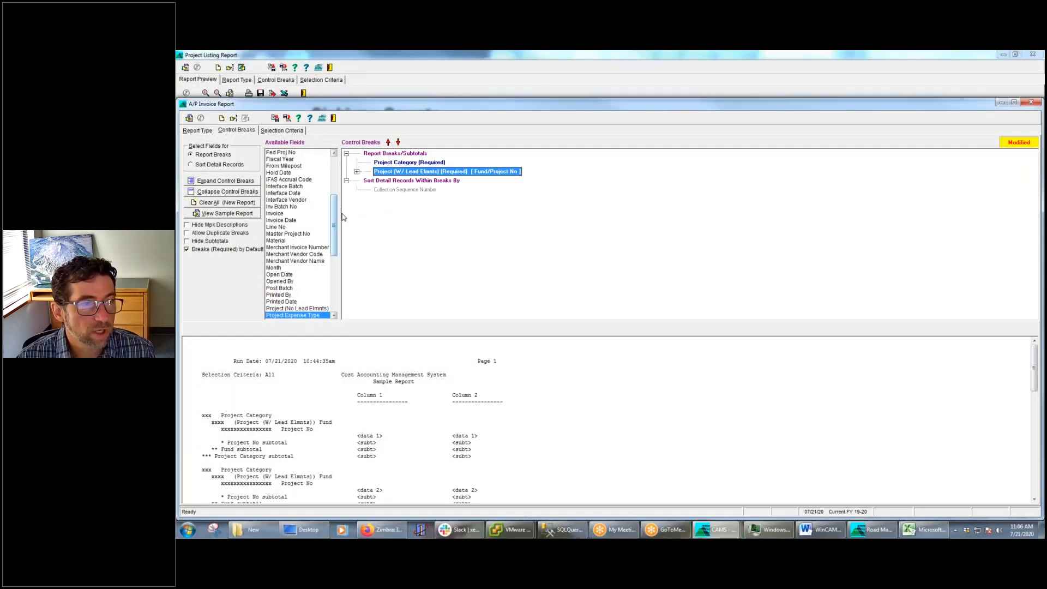
# Start the A/P Invoice Report without Invoice as a report group, and stop the collection process
pyautogui.click(189, 118)
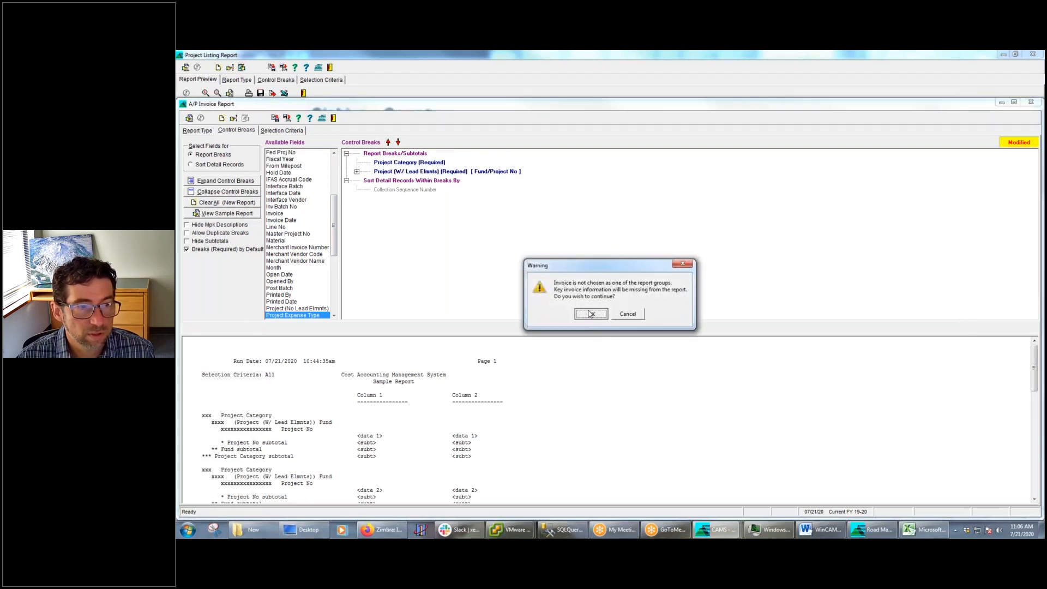
pyautogui.click(590, 314)
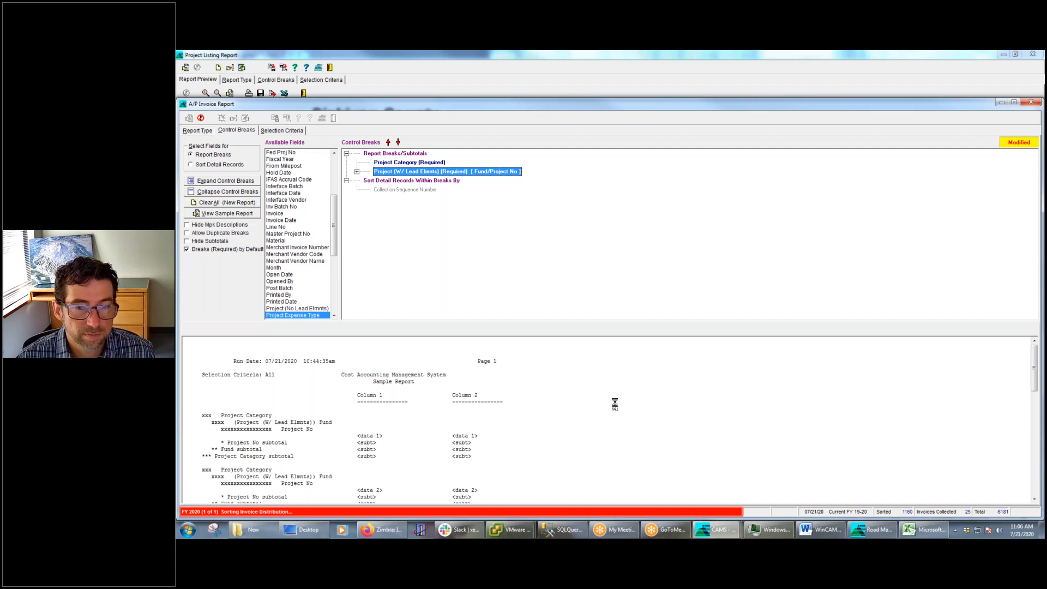
pyautogui.click(203, 118)
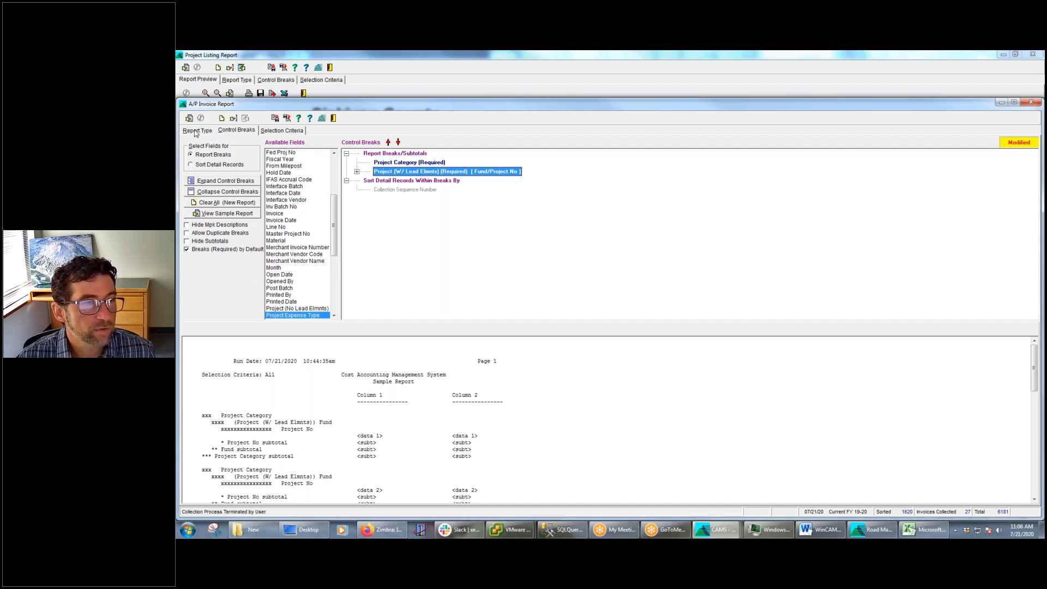
# Add a Vendor selection criterion to the A/P Invoice Report that includes the vendor range 1000~12138
pyautogui.click(282, 132)
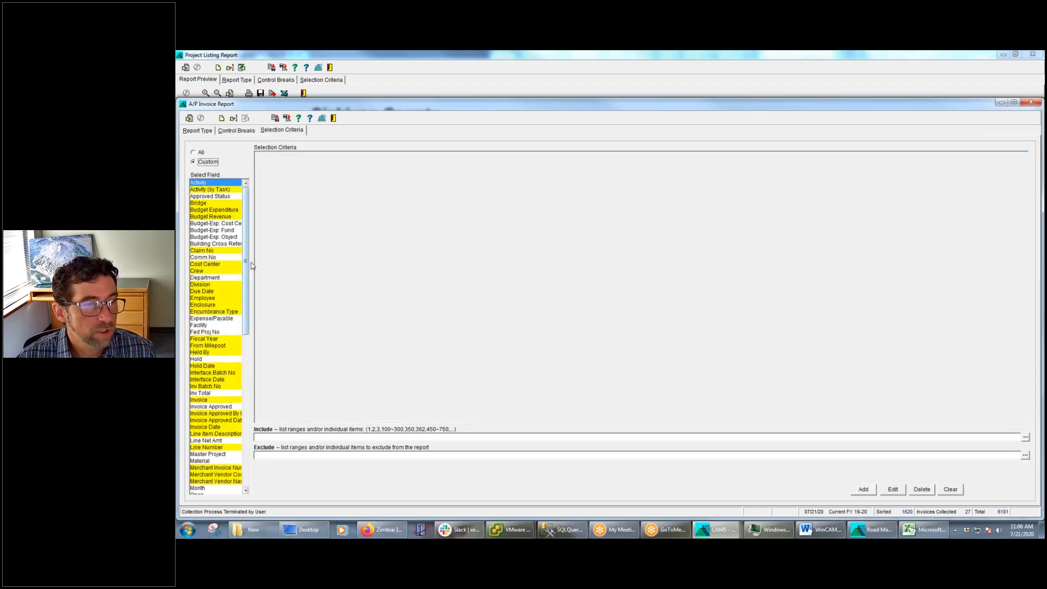
pyautogui.scroll(-13, 245, 283)
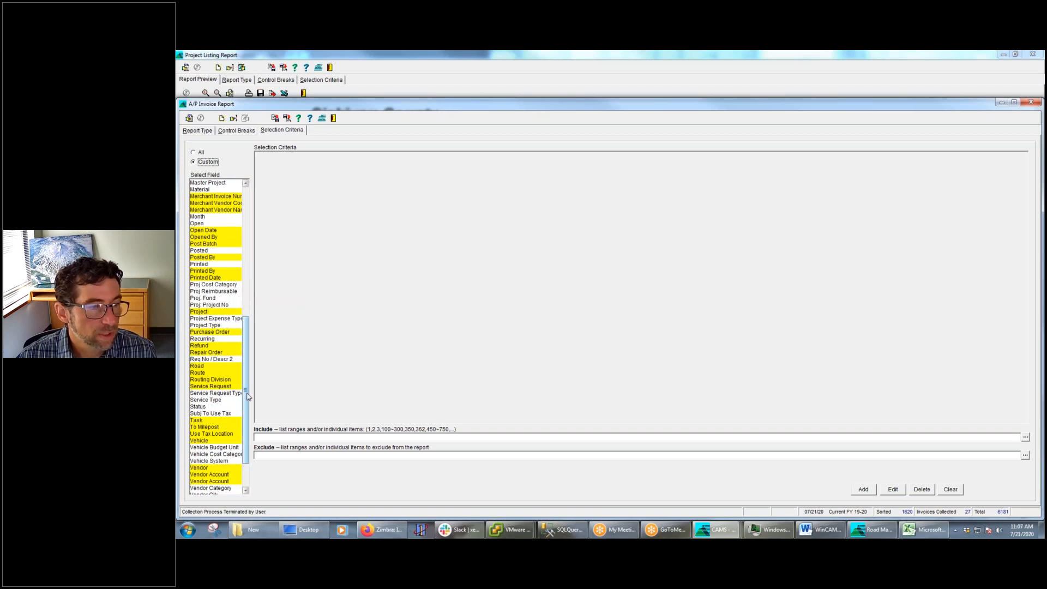
pyautogui.click(210, 467)
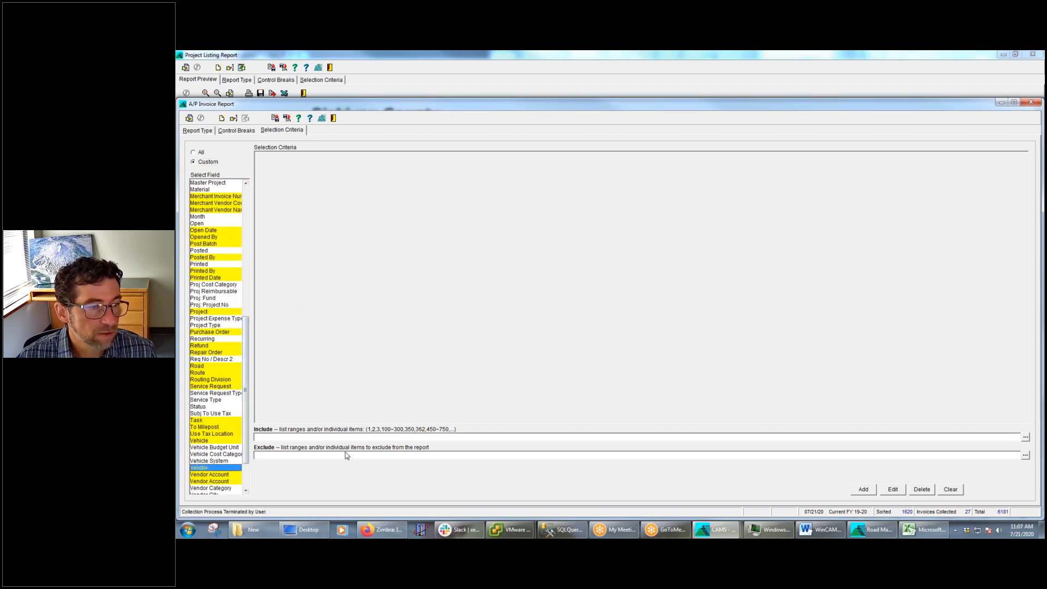
pyautogui.click(1026, 439)
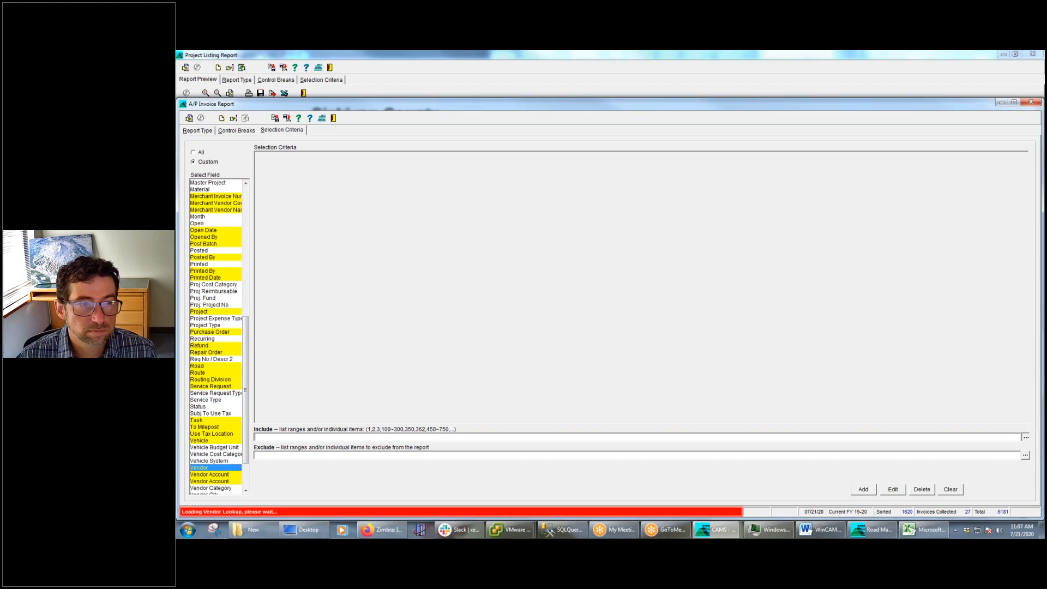
pyautogui.click(490, 245)
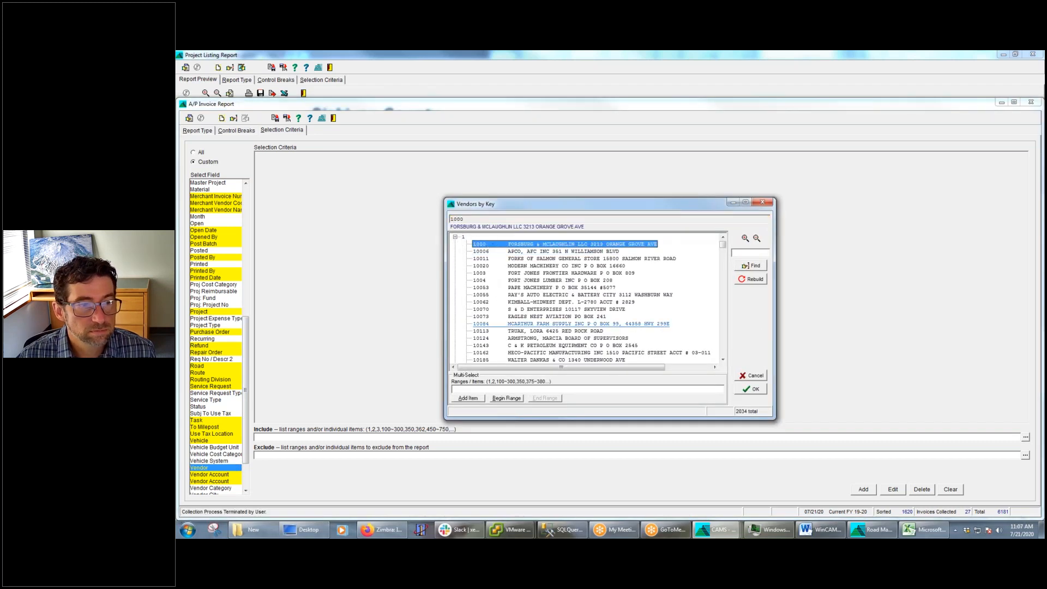
pyautogui.click(514, 402)
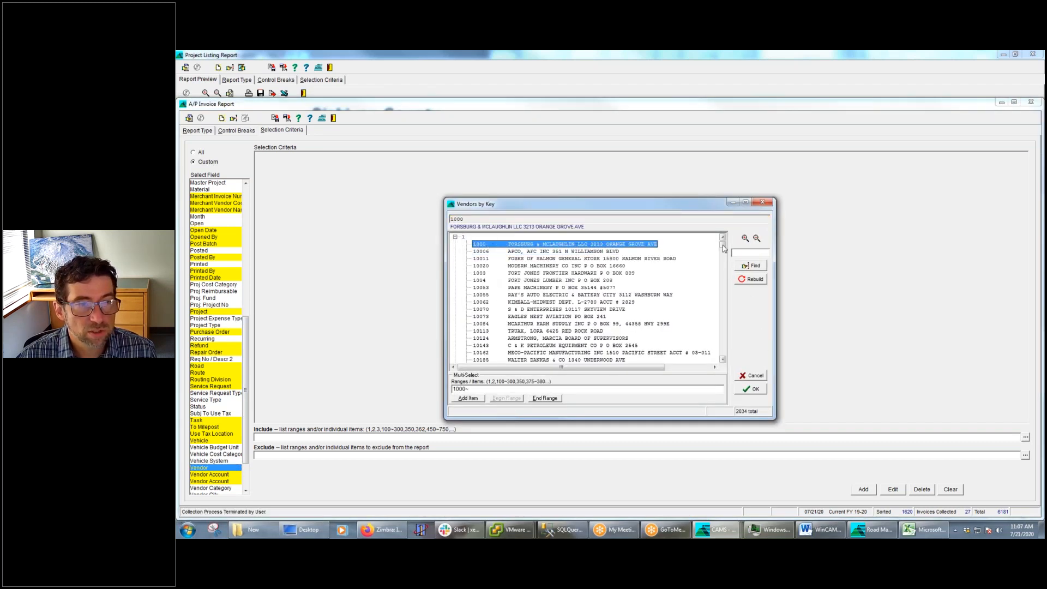
pyautogui.scroll(-20, 569, 333)
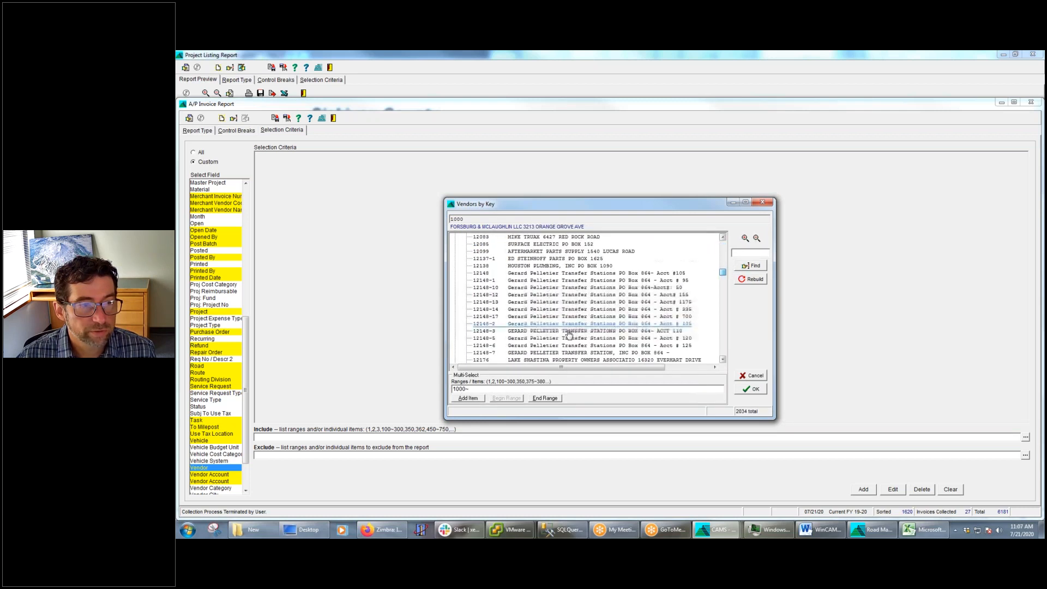
pyautogui.click(537, 267)
pyautogui.click(544, 398)
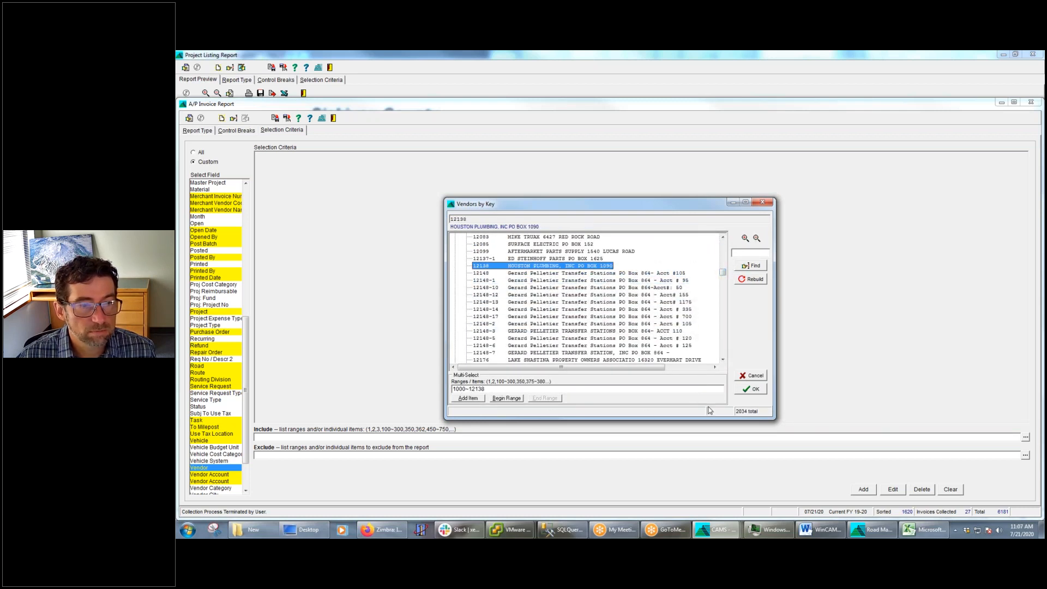
pyautogui.click(755, 391)
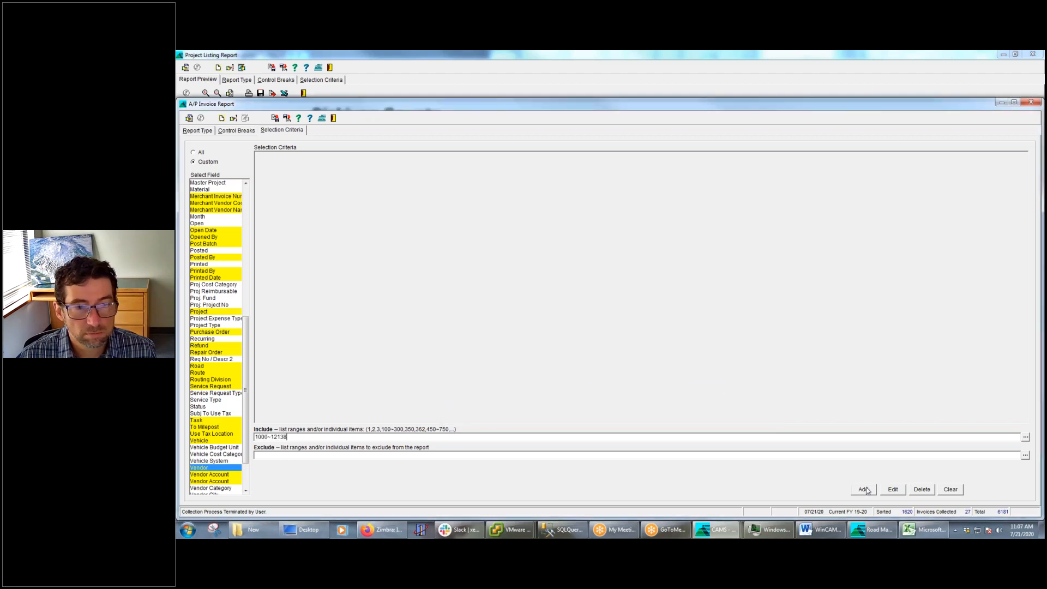
# Run the A/P Invoice Report with the vendor filter, continuing without the Invoice group
pyautogui.click(190, 118)
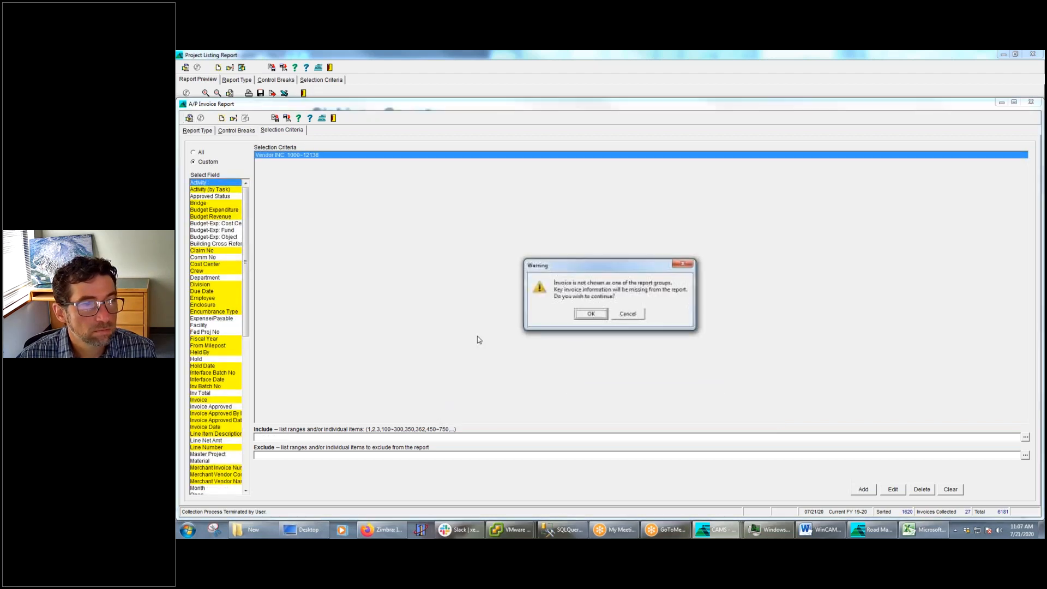
pyautogui.click(591, 313)
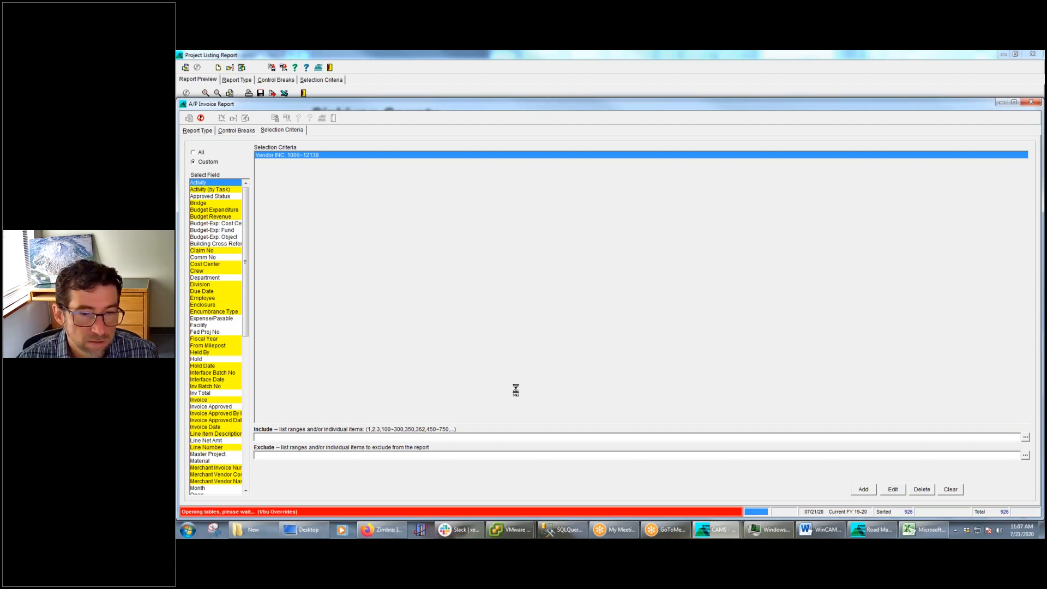
pyautogui.click(642, 326)
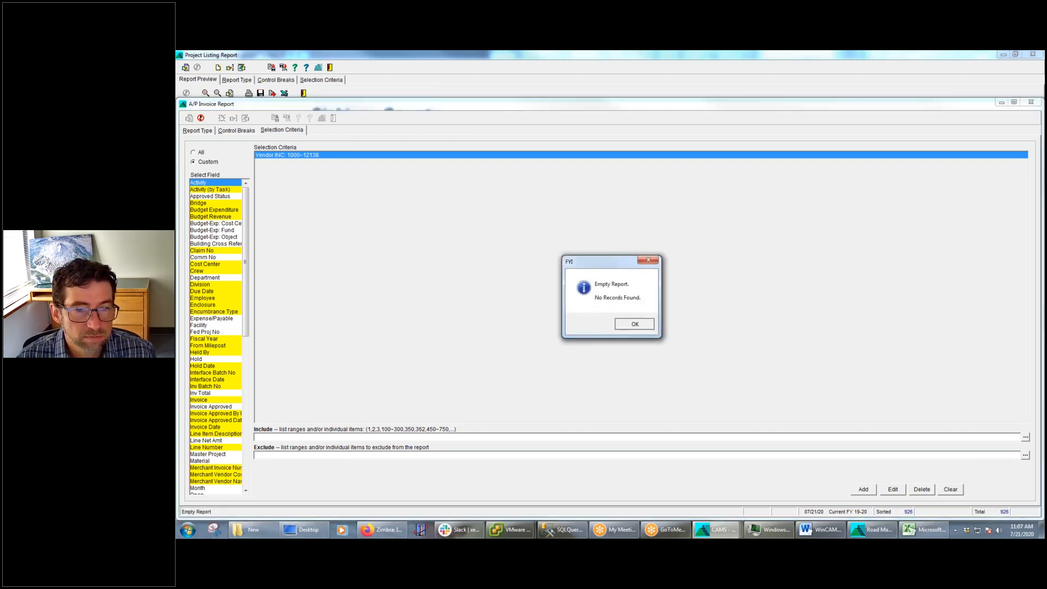
# Remove the Project Category and Project (W/ Lead Elmnts) control breaks from the A/P Invoice Report
pyautogui.click(206, 135)
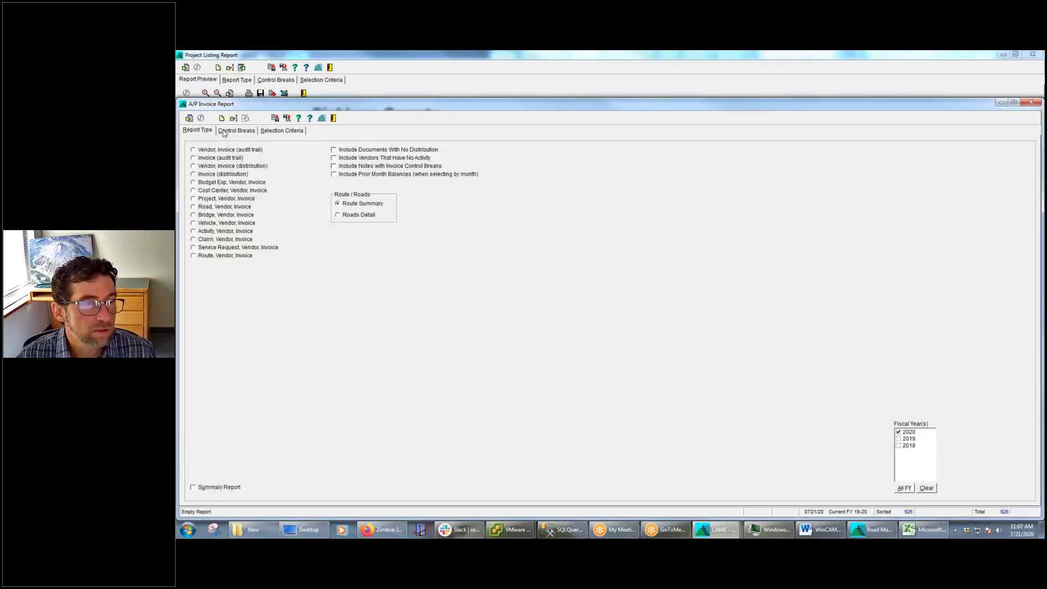
pyautogui.click(232, 131)
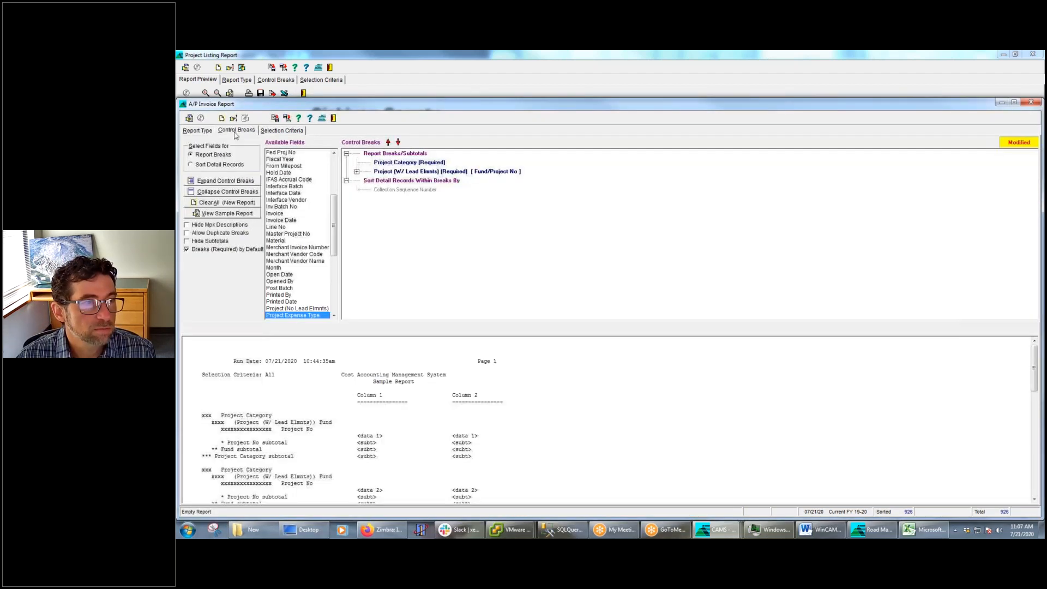
pyautogui.click(392, 164)
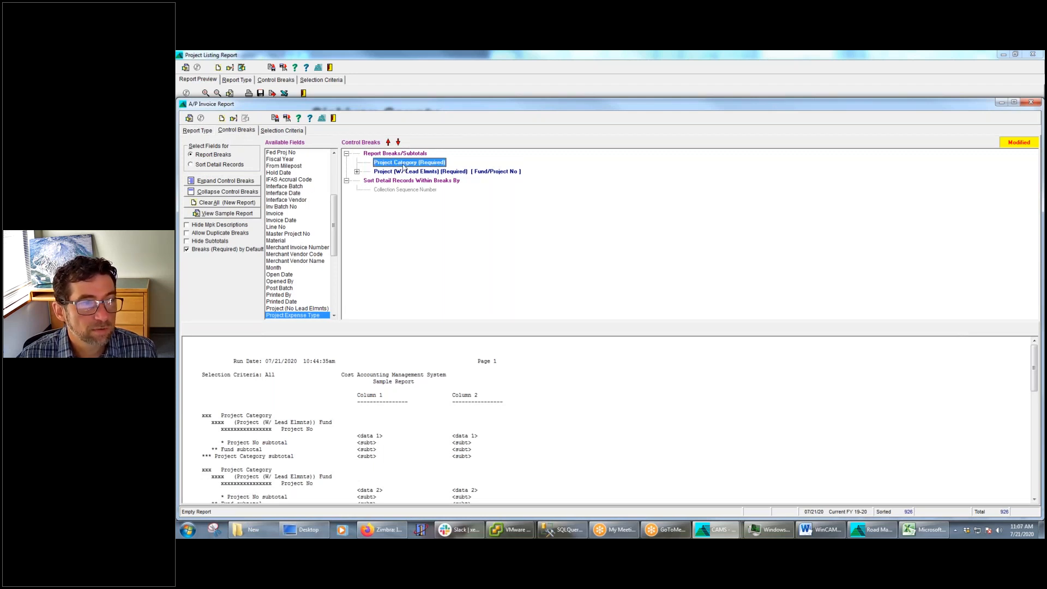
pyautogui.rightClick(404, 166)
pyautogui.click(431, 170)
pyautogui.rightClick(421, 164)
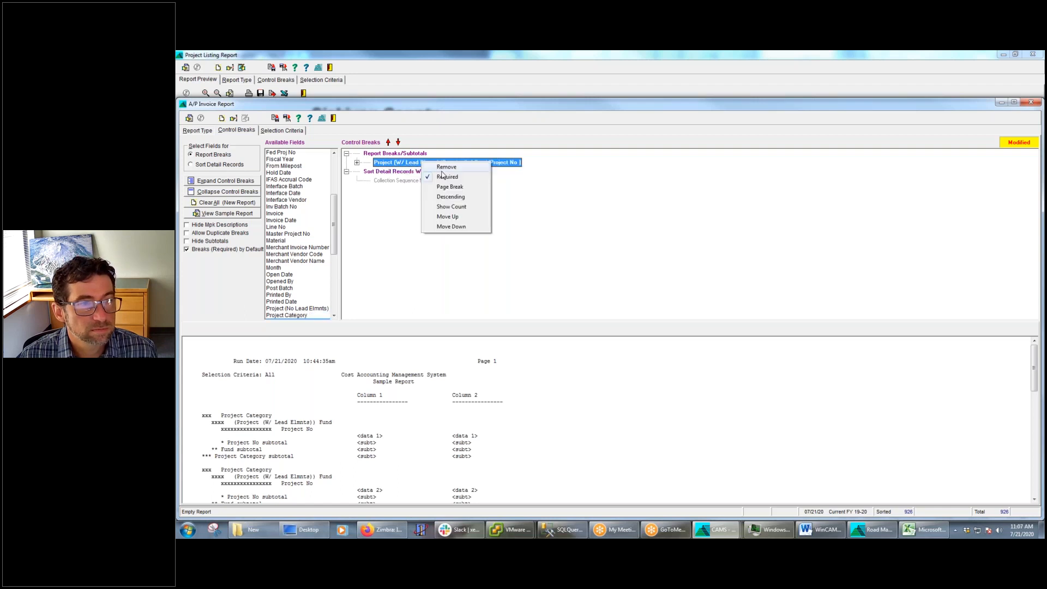
pyautogui.click(449, 170)
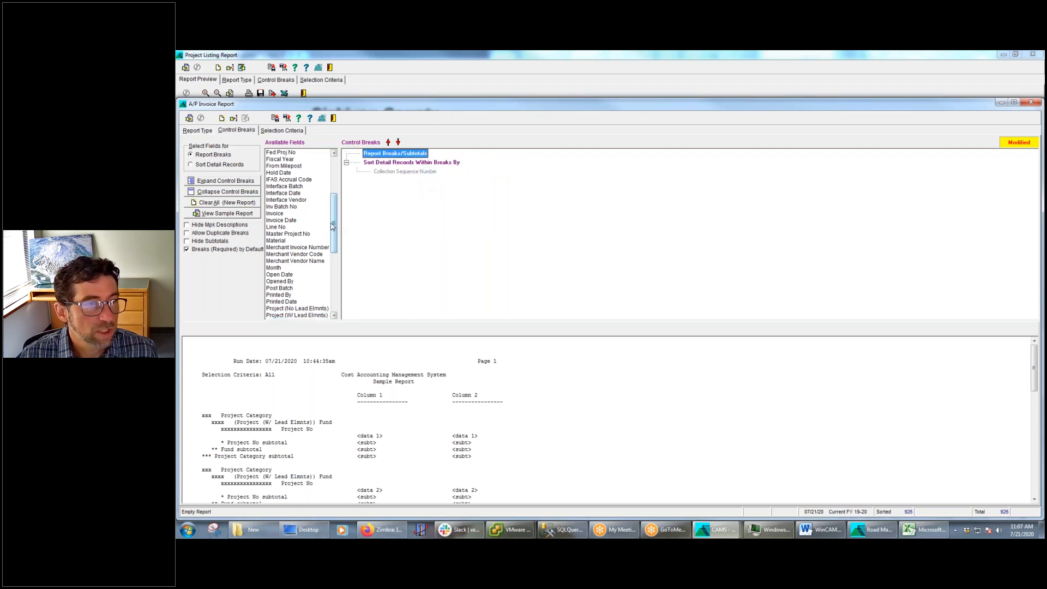
# Add Vendor and Invoice as report breaks, and stop the report's collection process
pyautogui.moveTo(334, 242); pyautogui.dragTo(344, 304)
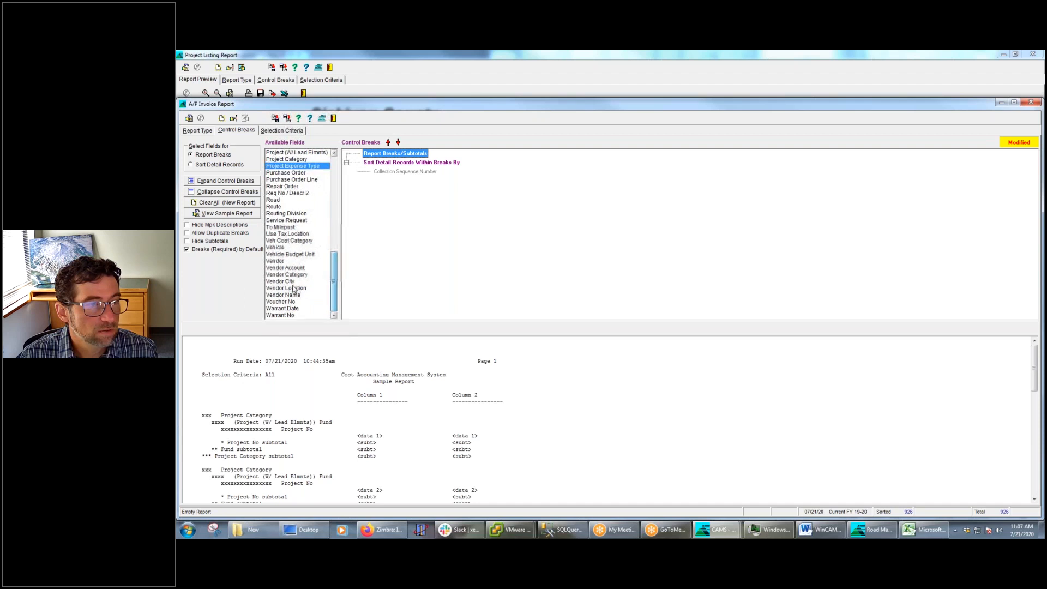
pyautogui.doubleClick(278, 262)
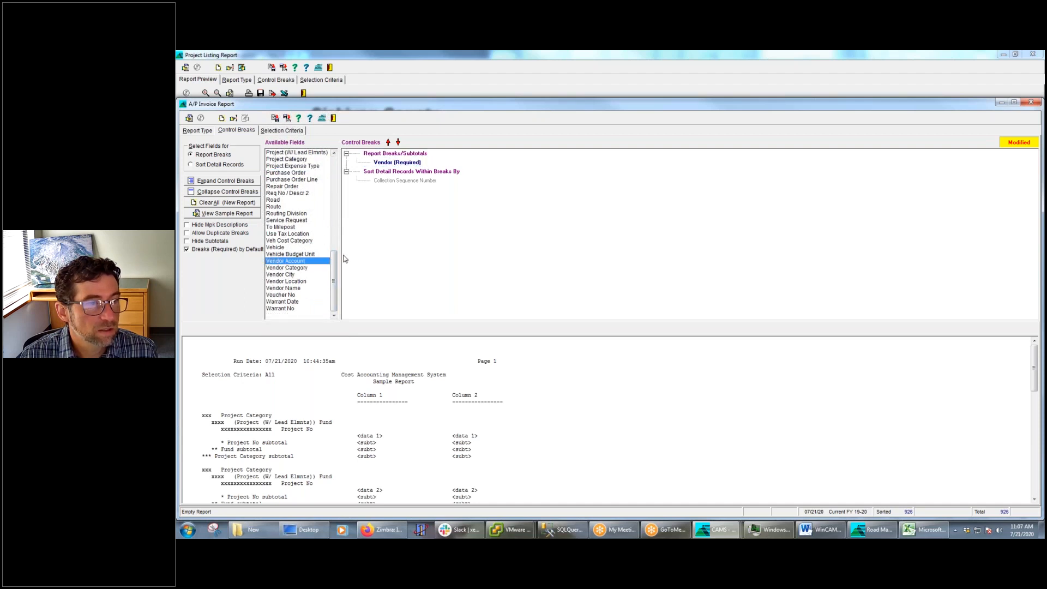
pyautogui.moveTo(335, 275); pyautogui.dragTo(334, 219)
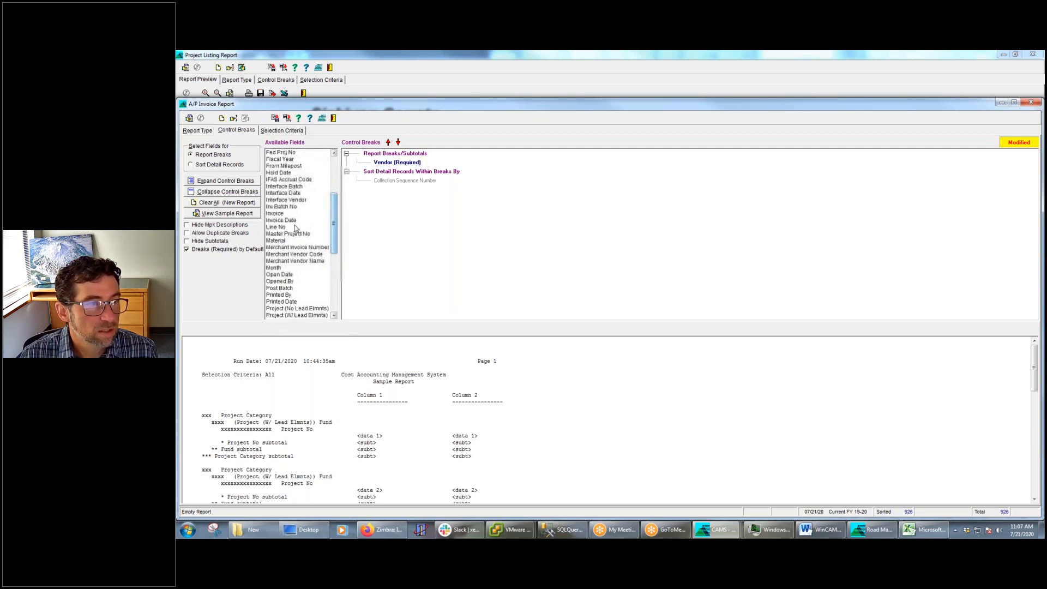
pyautogui.doubleClick(272, 214)
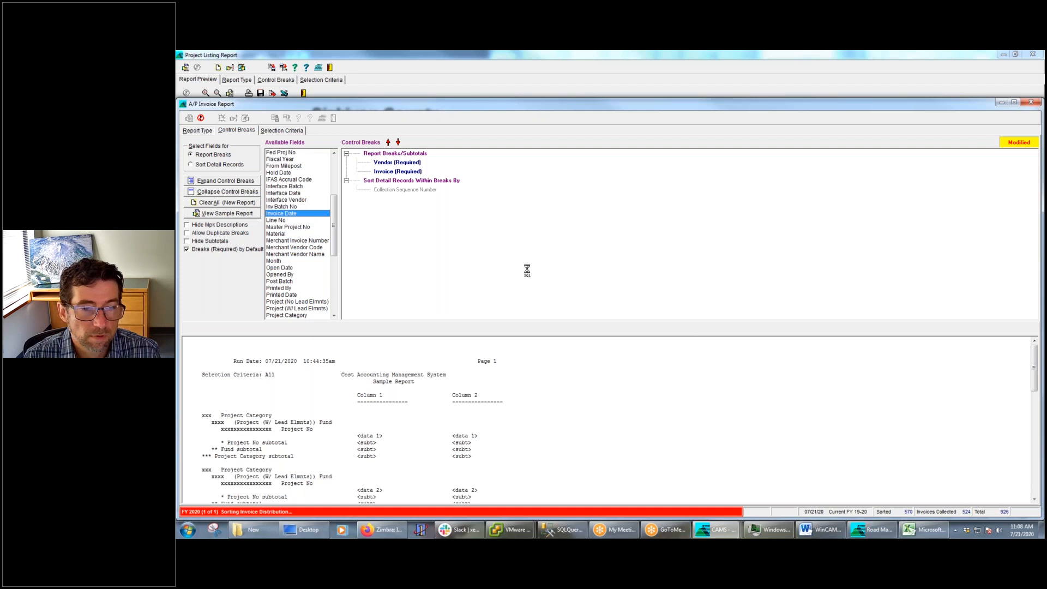
pyautogui.click(201, 118)
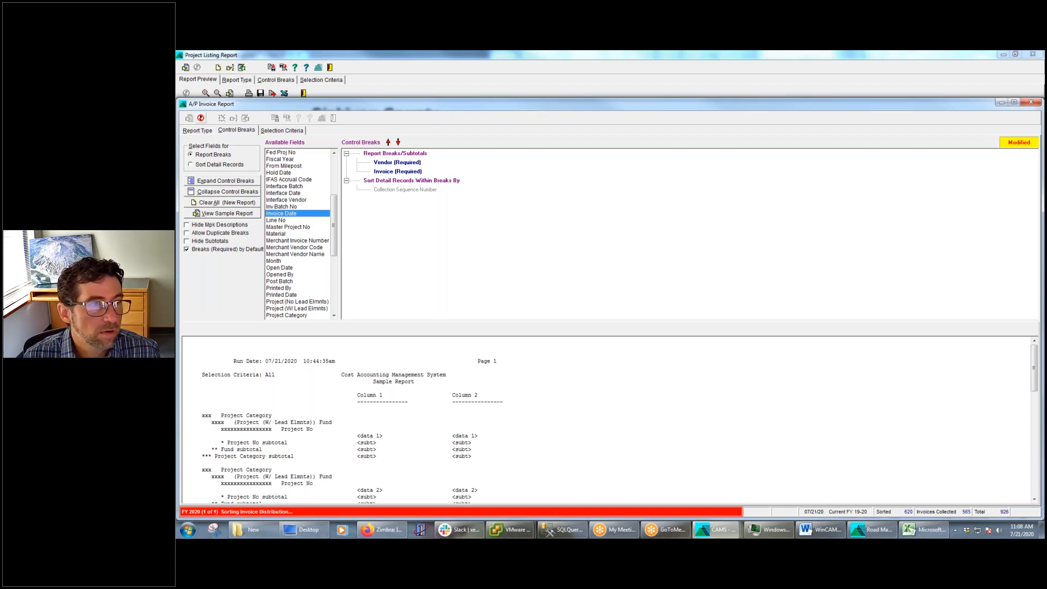
# Edit the Vendor selection criterion to include the range 1000~10073 and run the A/P Invoice Report
pyautogui.click(288, 133)
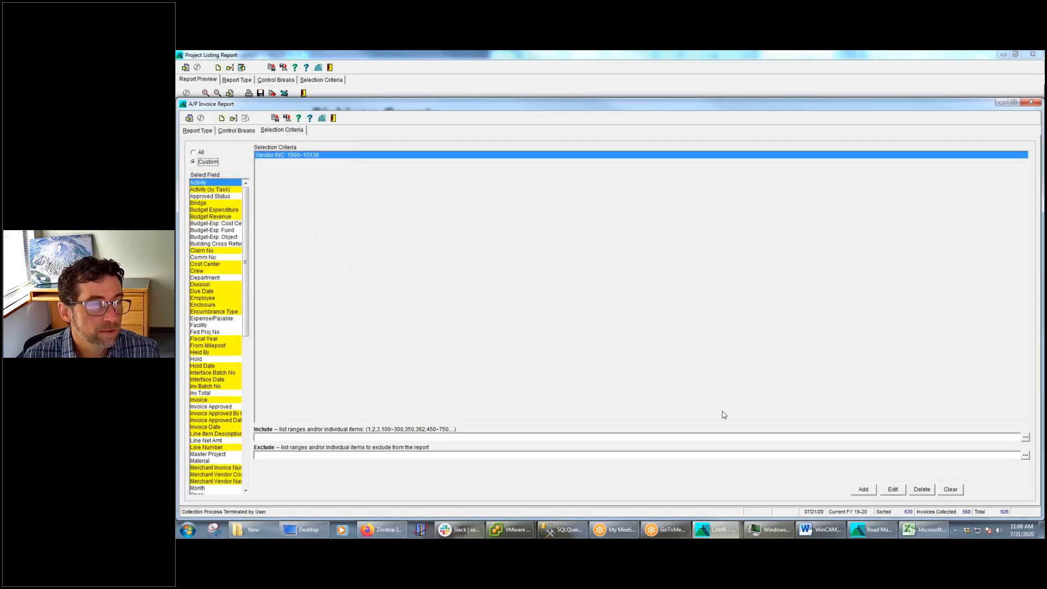
pyautogui.click(893, 489)
pyautogui.click(299, 440)
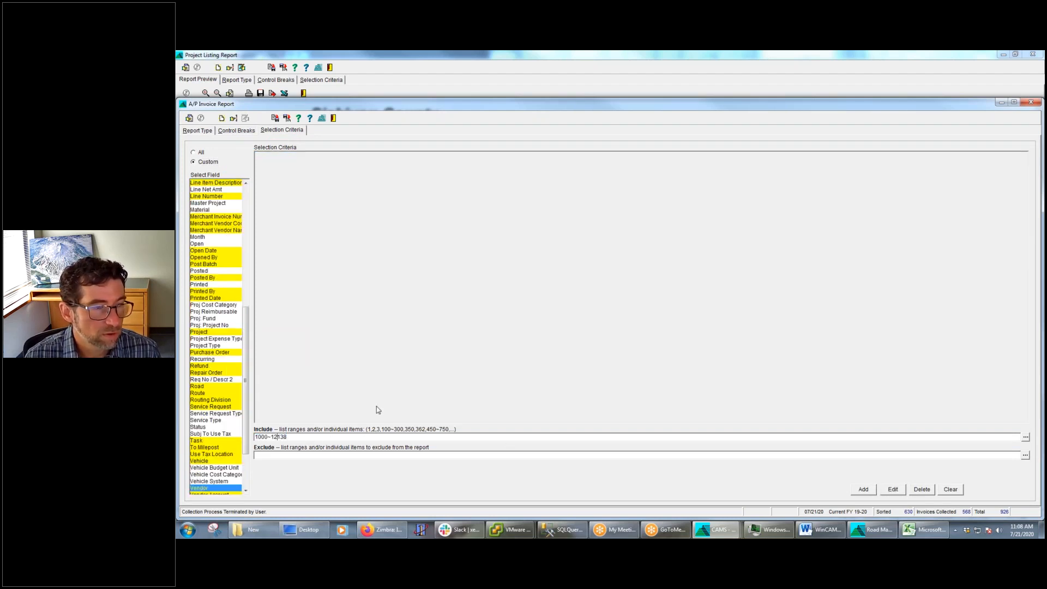
pyautogui.write('1')
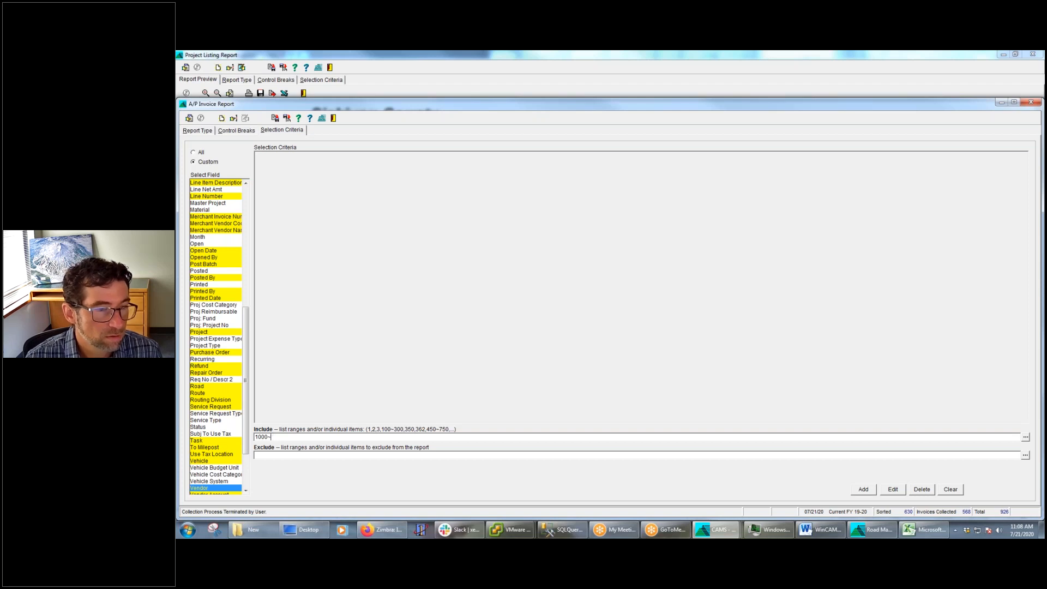
pyautogui.click(1026, 437)
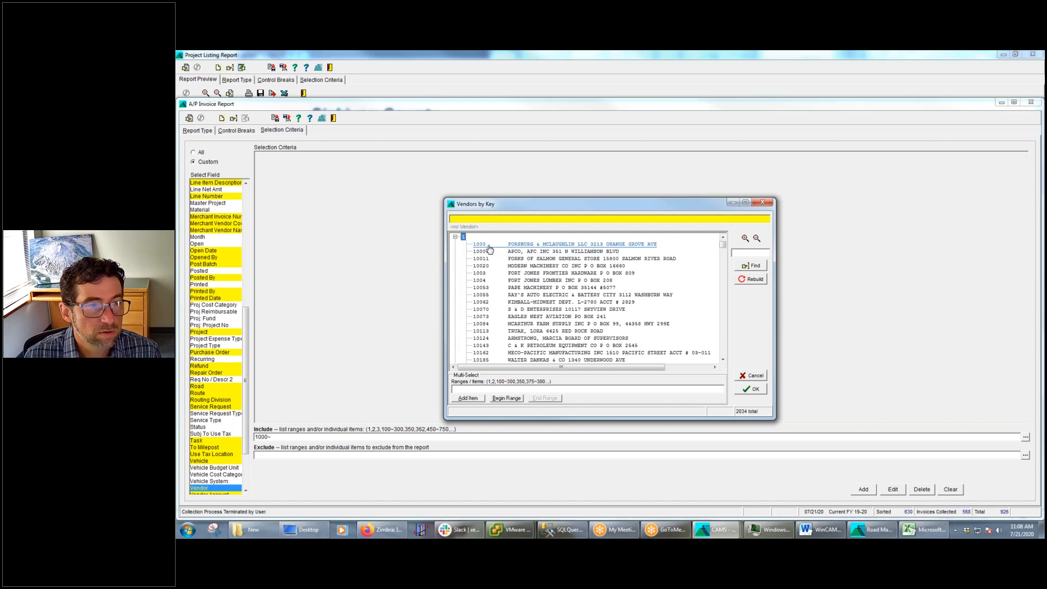
pyautogui.click(507, 398)
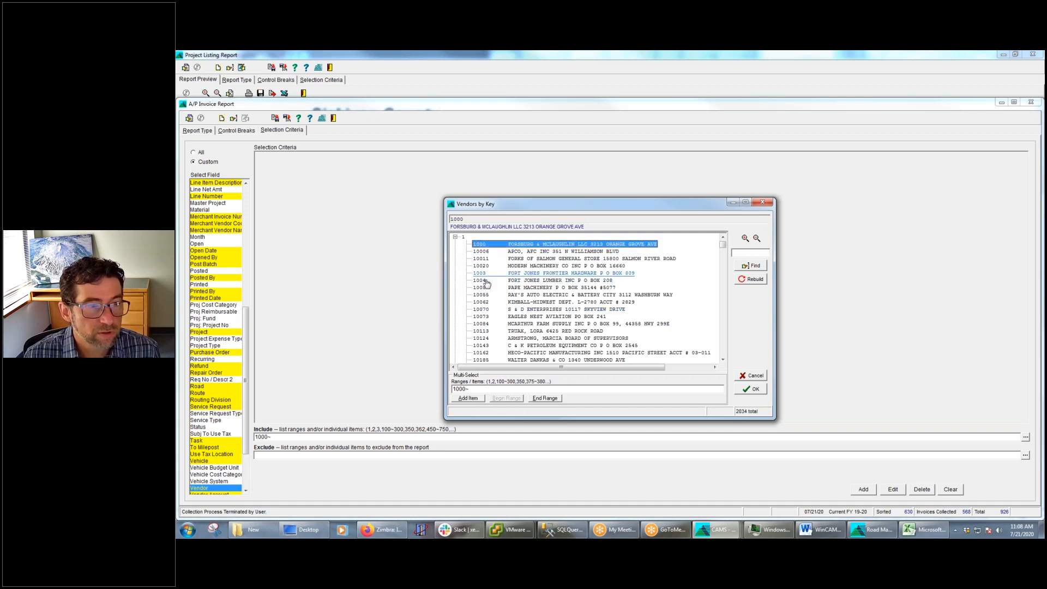
pyautogui.click(490, 317)
pyautogui.click(545, 398)
pyautogui.click(751, 389)
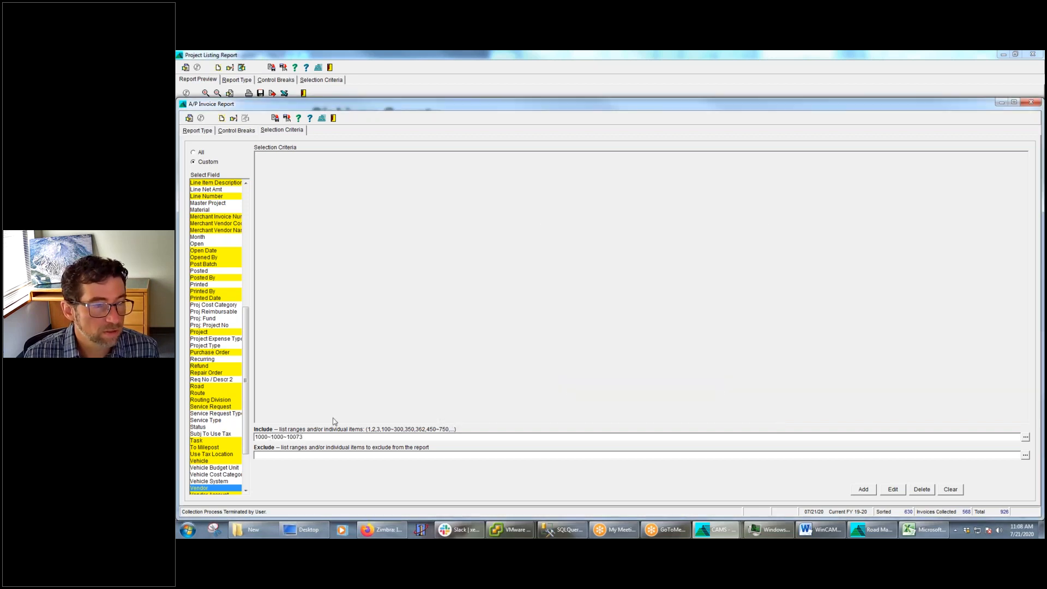
pyautogui.press('BackSpace')
pyautogui.press('BackSpace')
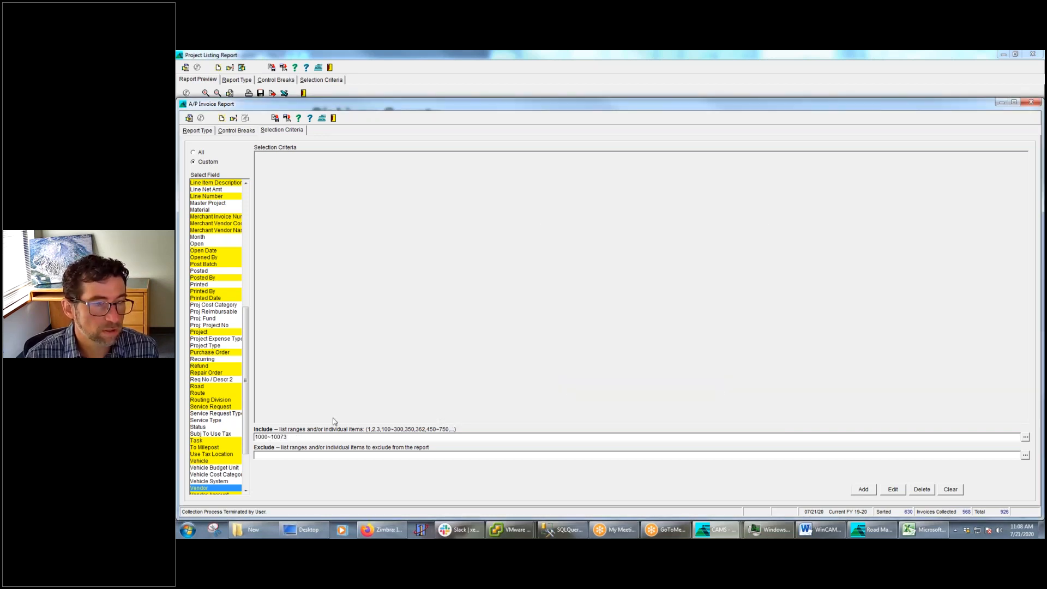
pyautogui.press('Return')
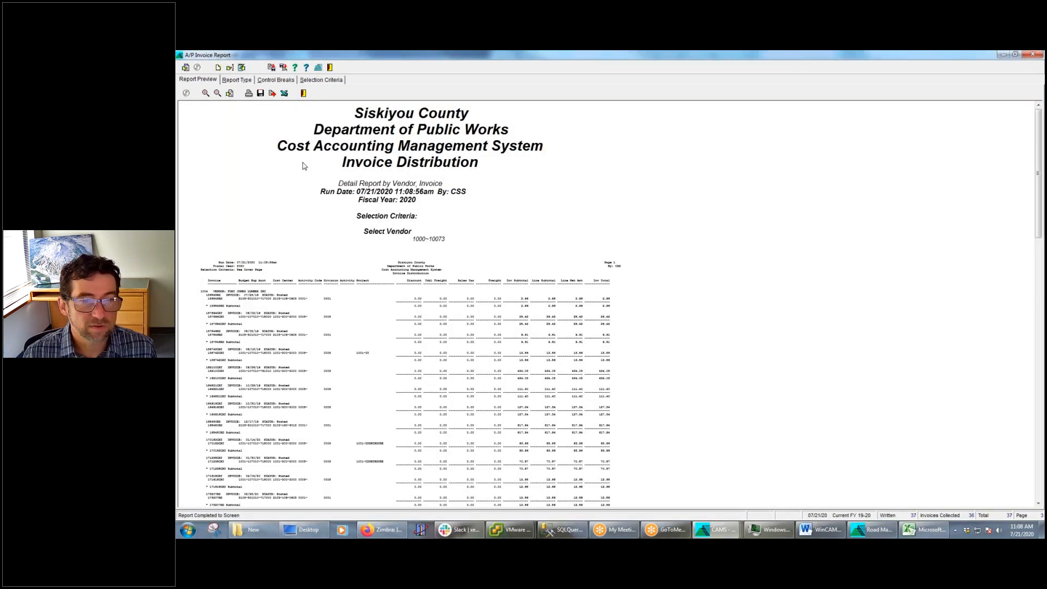
# Examine the report type options and the first invoice's distribution line in the enlarged report preview
pyautogui.click(237, 80)
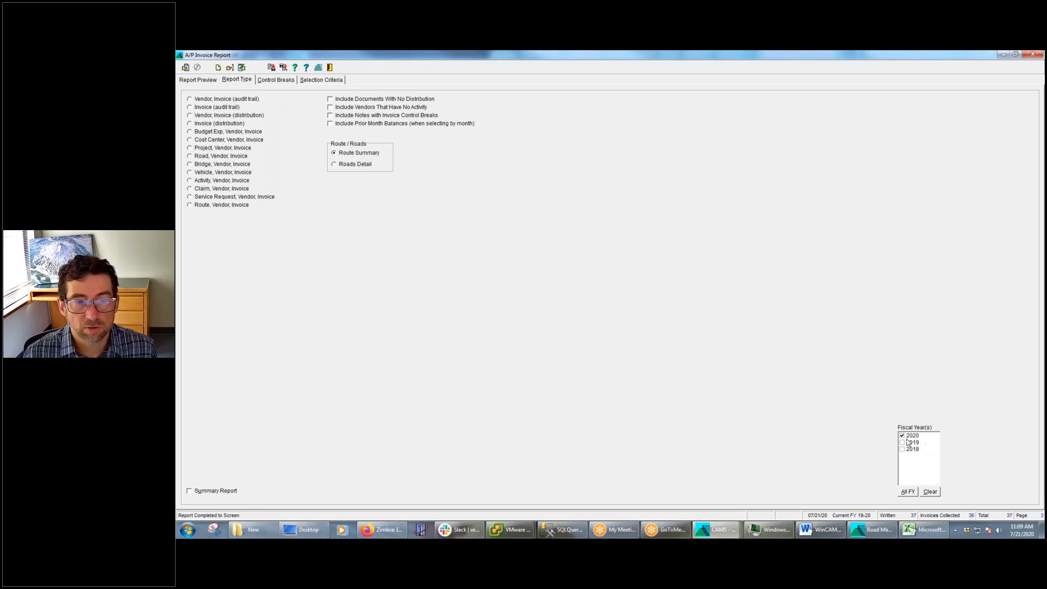
pyautogui.click(206, 81)
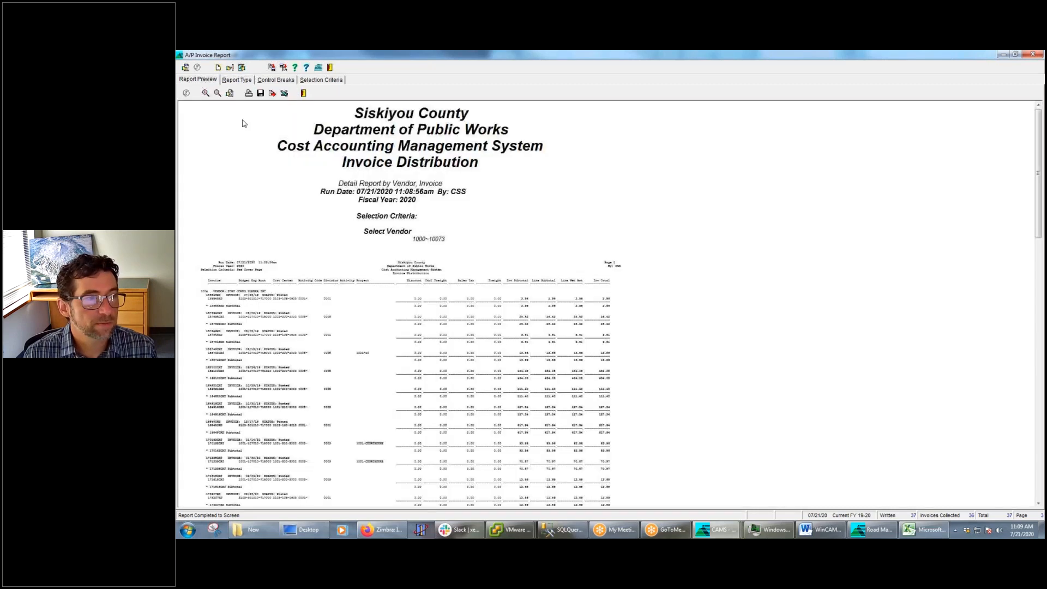
pyautogui.click(205, 93)
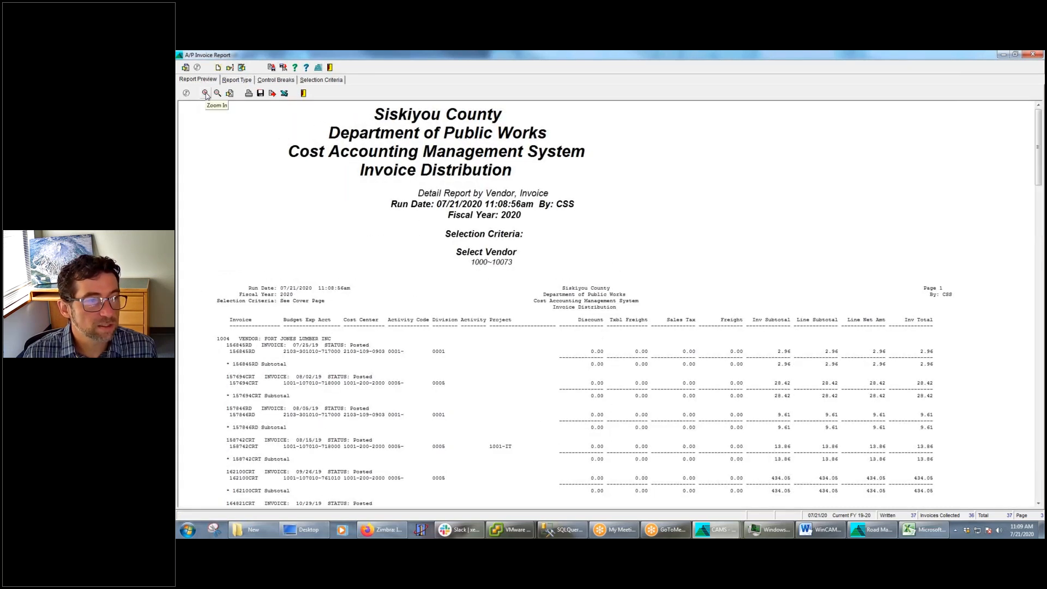
pyautogui.click(205, 94)
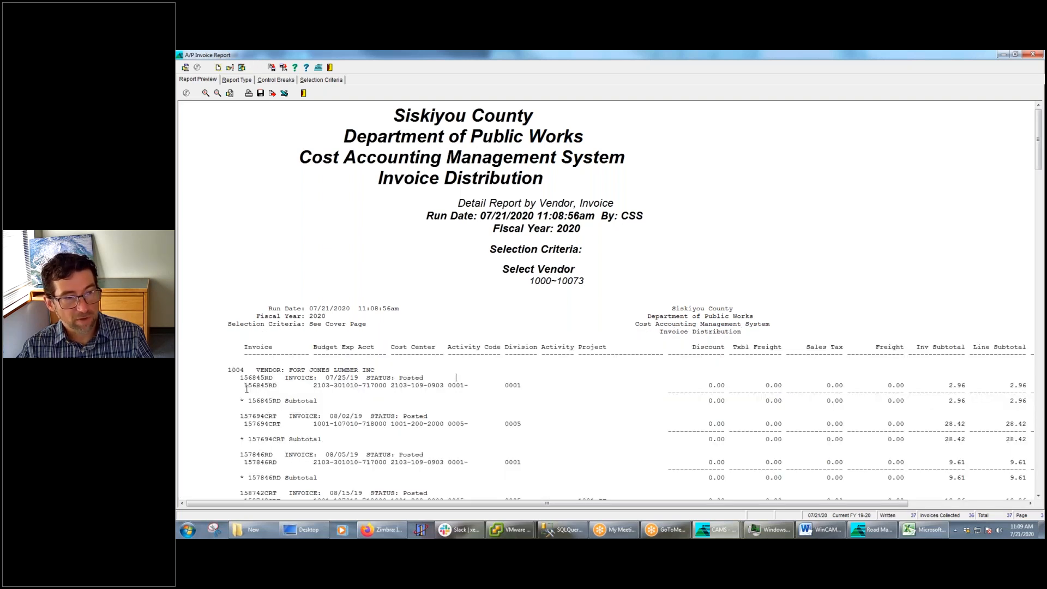
pyautogui.moveTo(250, 387); pyautogui.dragTo(545, 385)
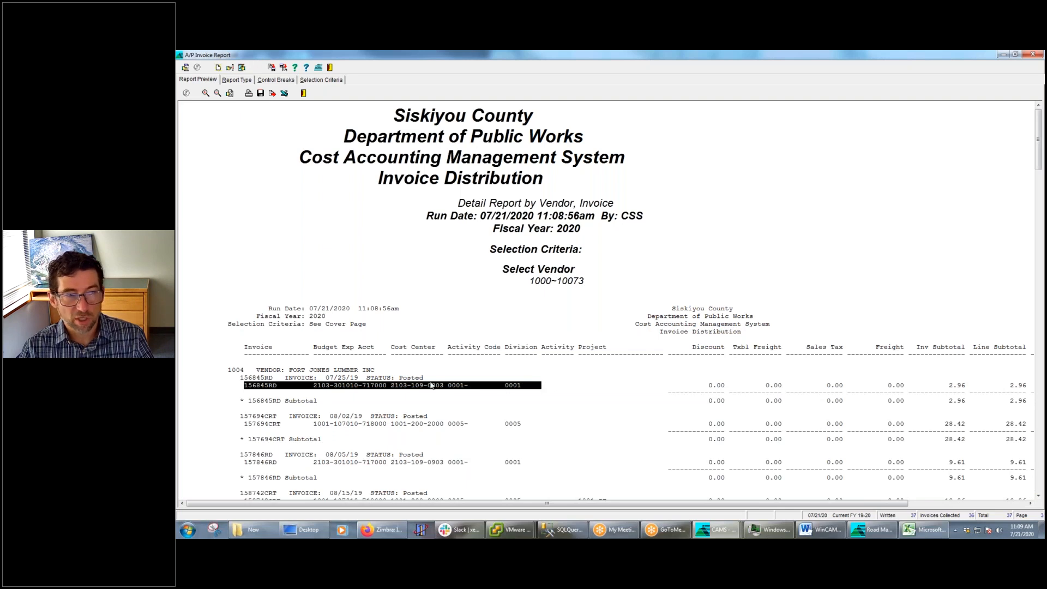
pyautogui.click(619, 379)
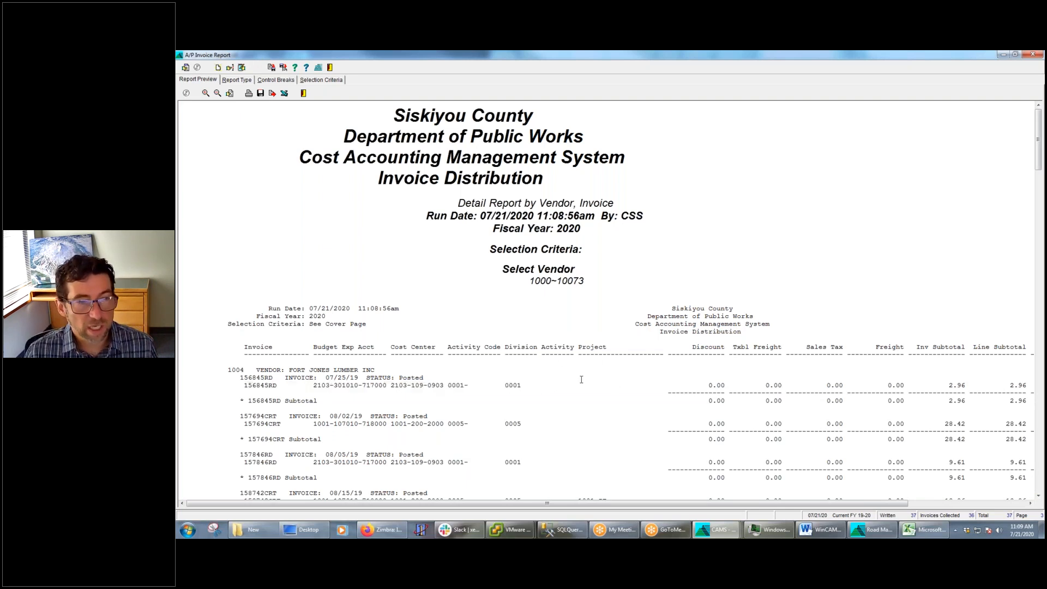
# Remove the Project, Discount, Txbl Freight, Sales Tax, Freight, Cost Center and Budget Exp Acct columns and regenerate the report
pyautogui.click(230, 67)
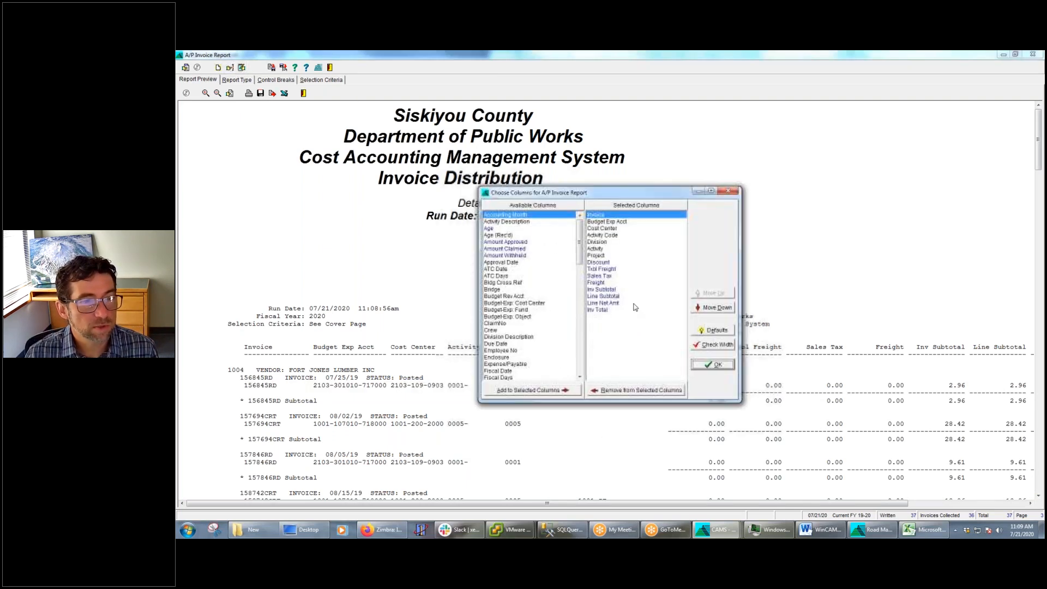
pyautogui.doubleClick(606, 256)
pyautogui.doubleClick(610, 256)
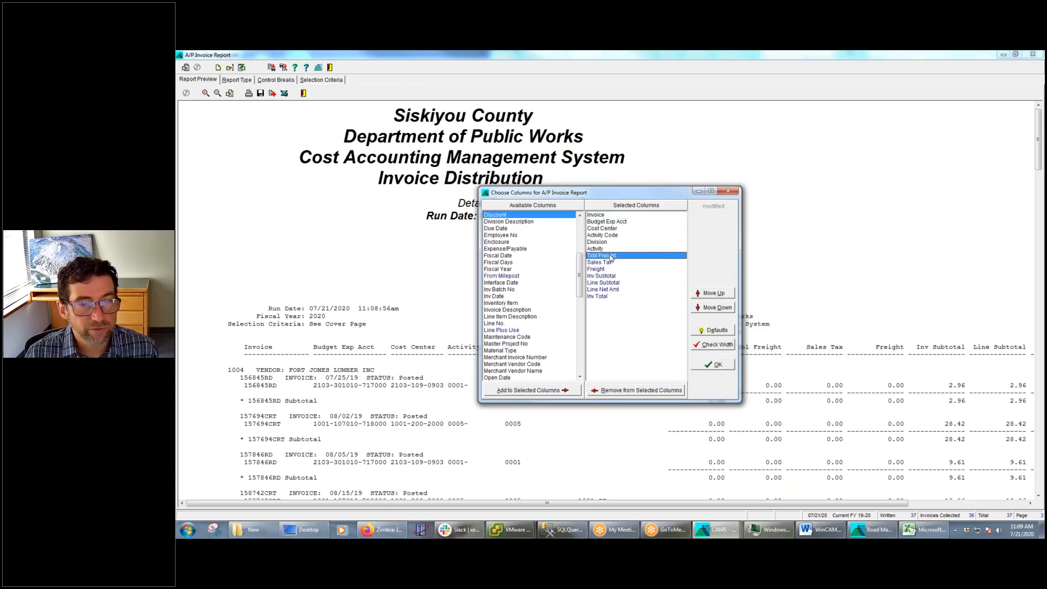
pyautogui.doubleClick(609, 257)
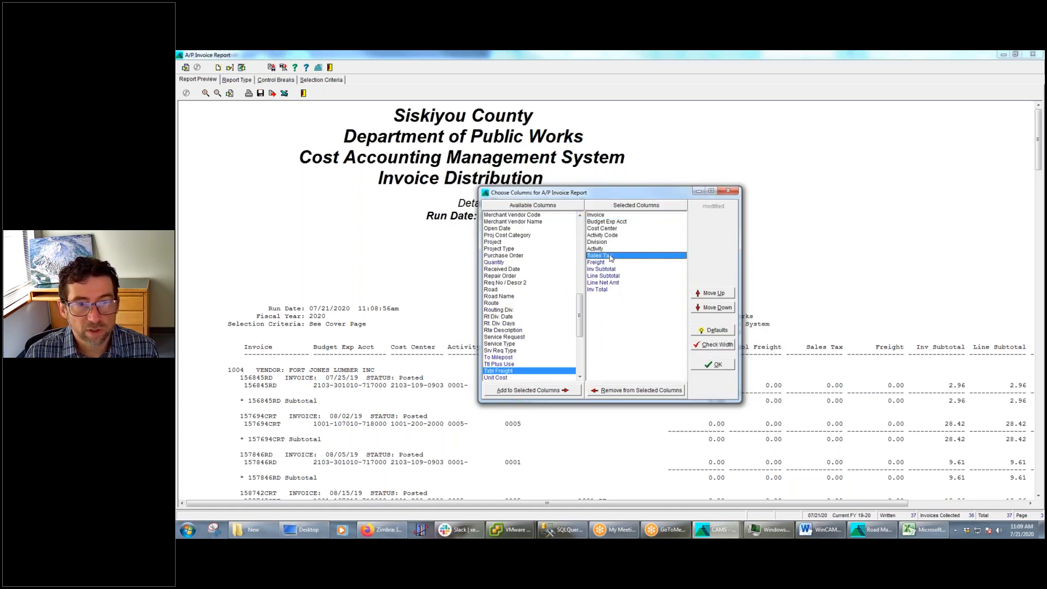
pyautogui.doubleClick(613, 256)
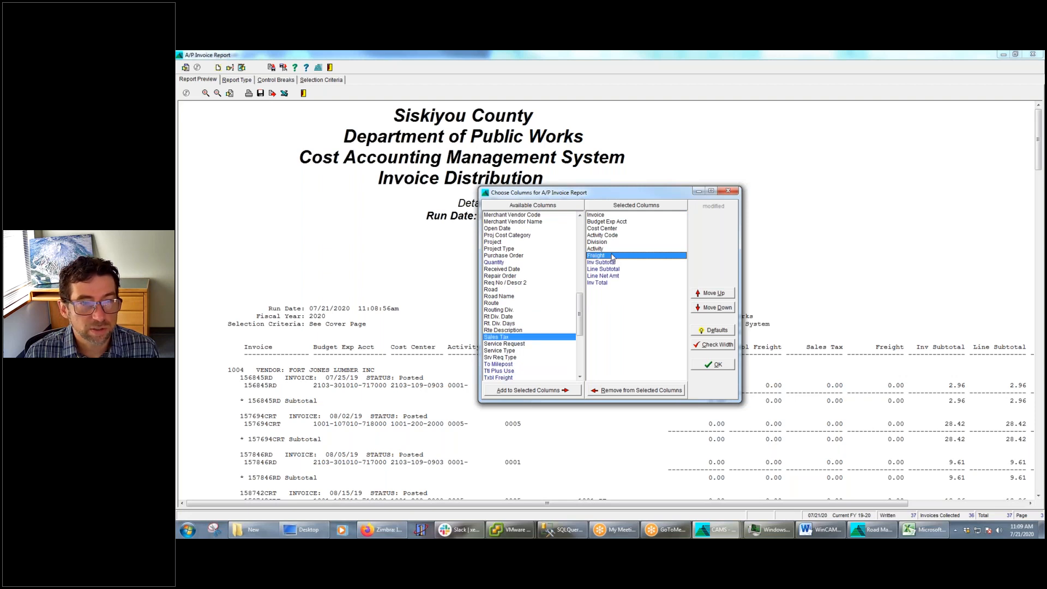
pyautogui.doubleClick(612, 256)
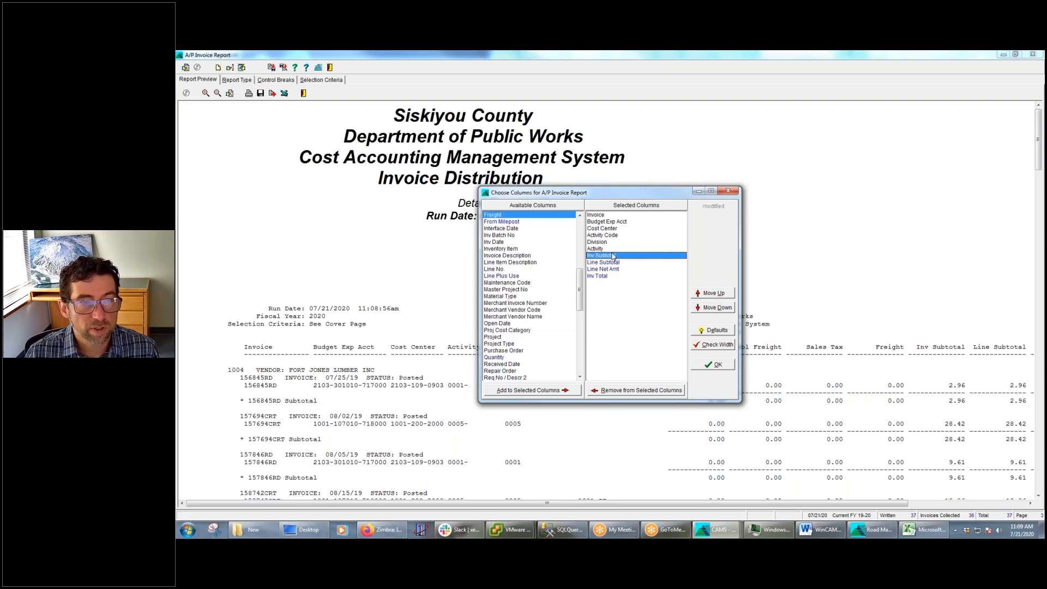
pyautogui.doubleClick(611, 229)
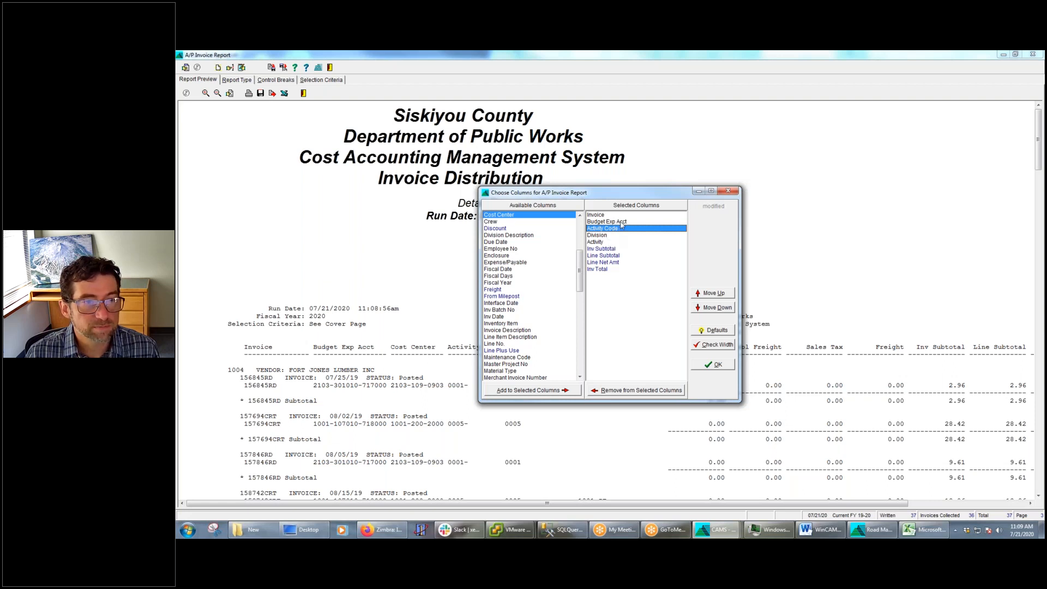
pyautogui.doubleClick(621, 223)
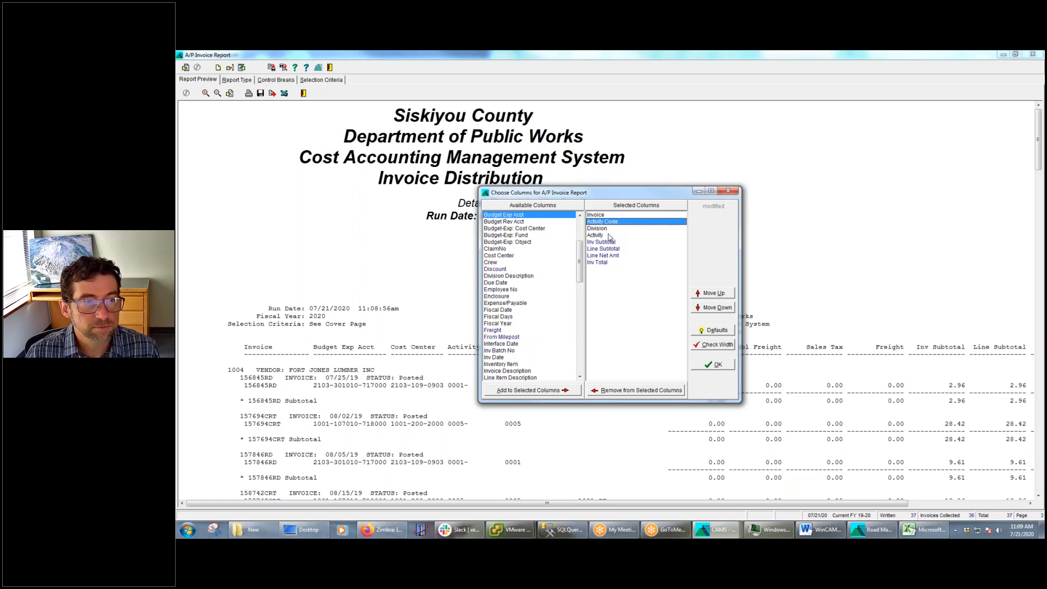
pyautogui.click(726, 364)
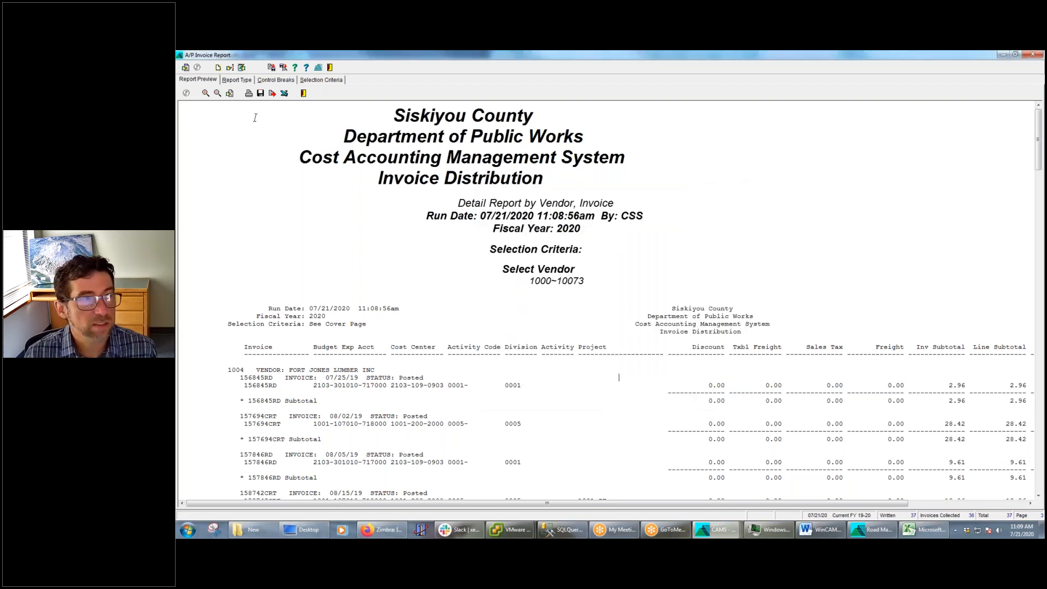
pyautogui.click(241, 67)
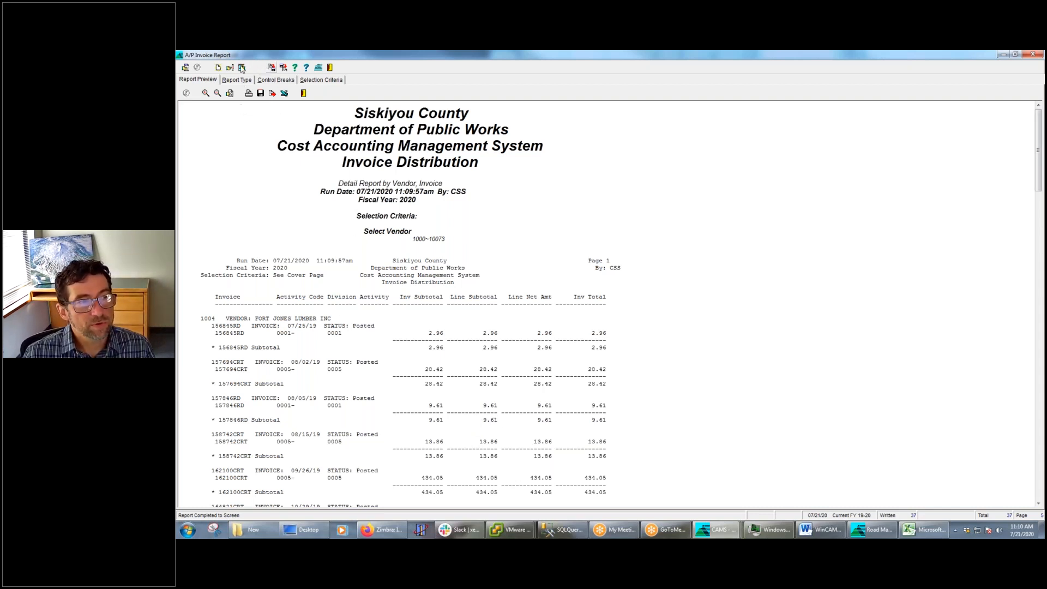
# Start saving the A/P Invoice Report settings to a new file, creating and opening a folder with the user's name inside criteria
pyautogui.click(271, 67)
pyautogui.click(285, 91)
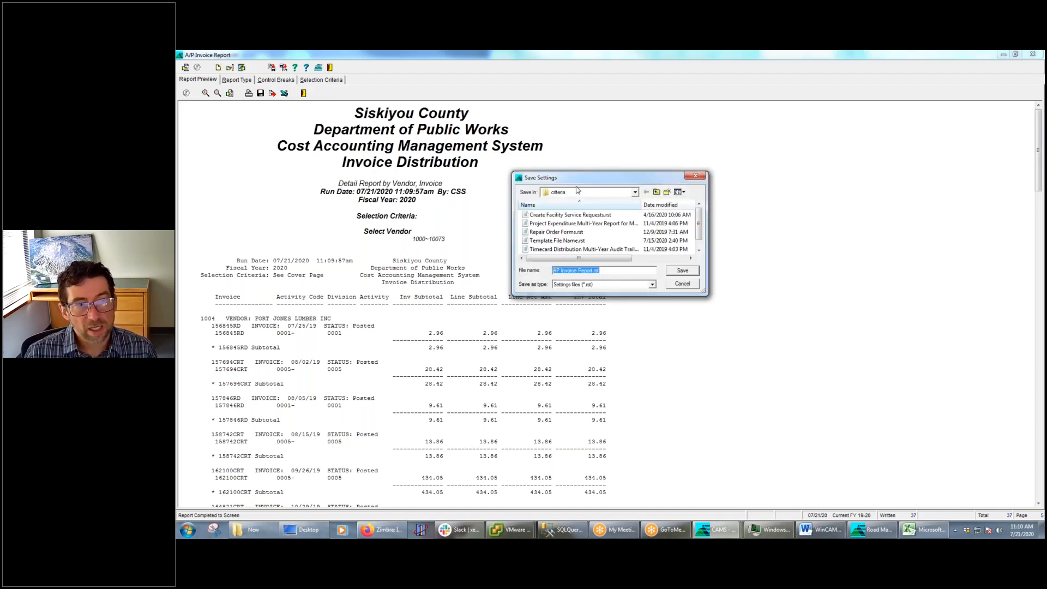
pyautogui.click(635, 194)
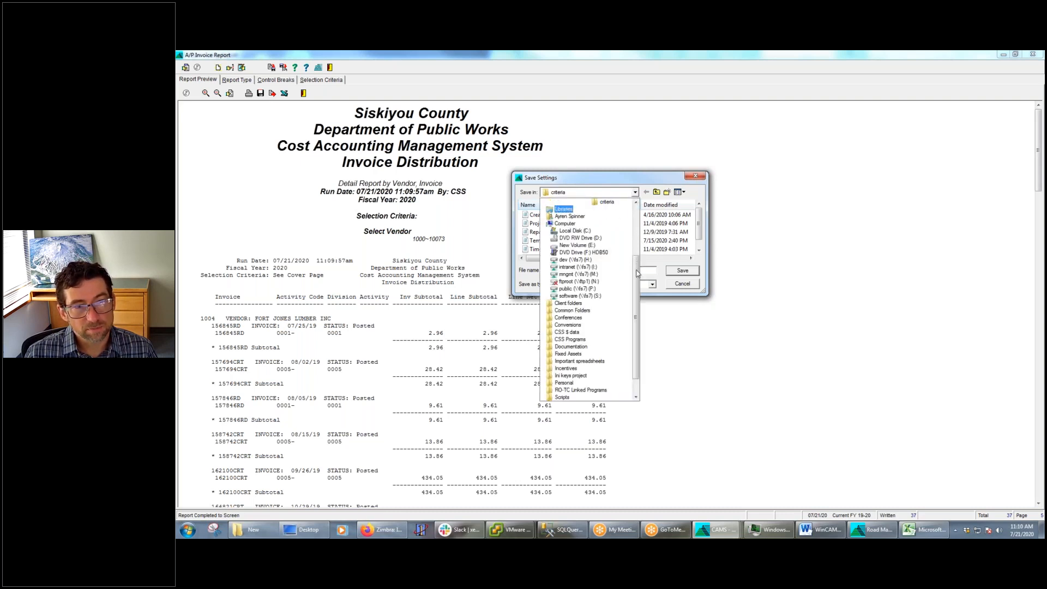
pyautogui.scroll(3, 600, 251)
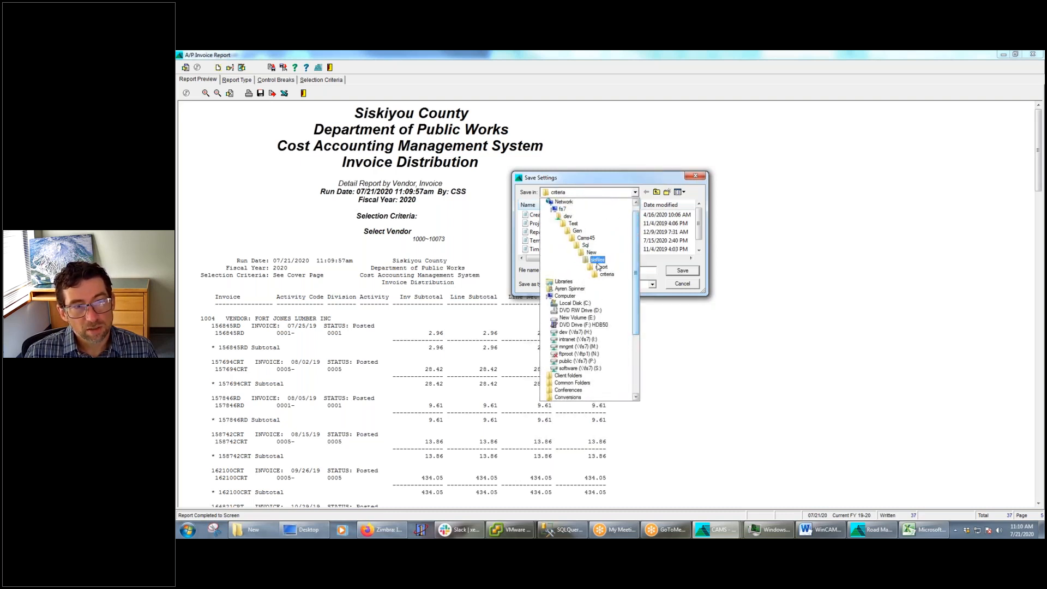
pyautogui.click(656, 265)
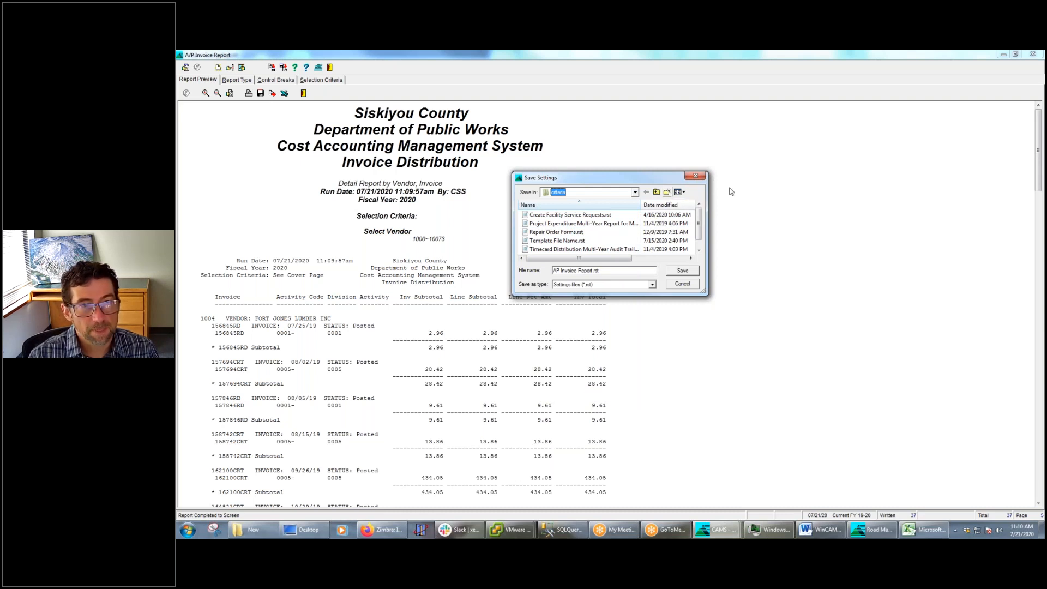
pyautogui.click(667, 191)
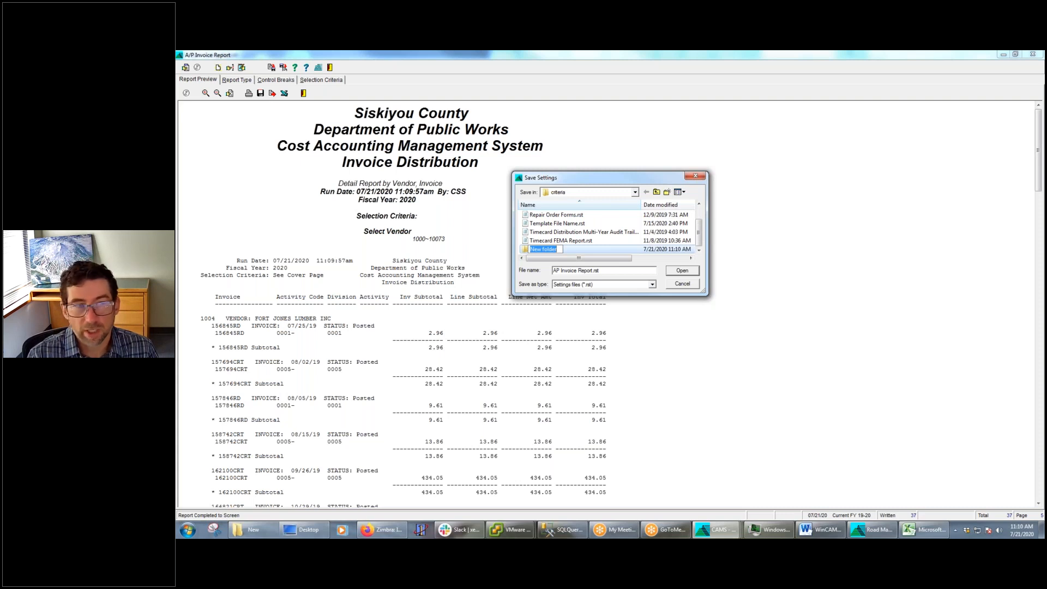
pyautogui.write('Ayren S')
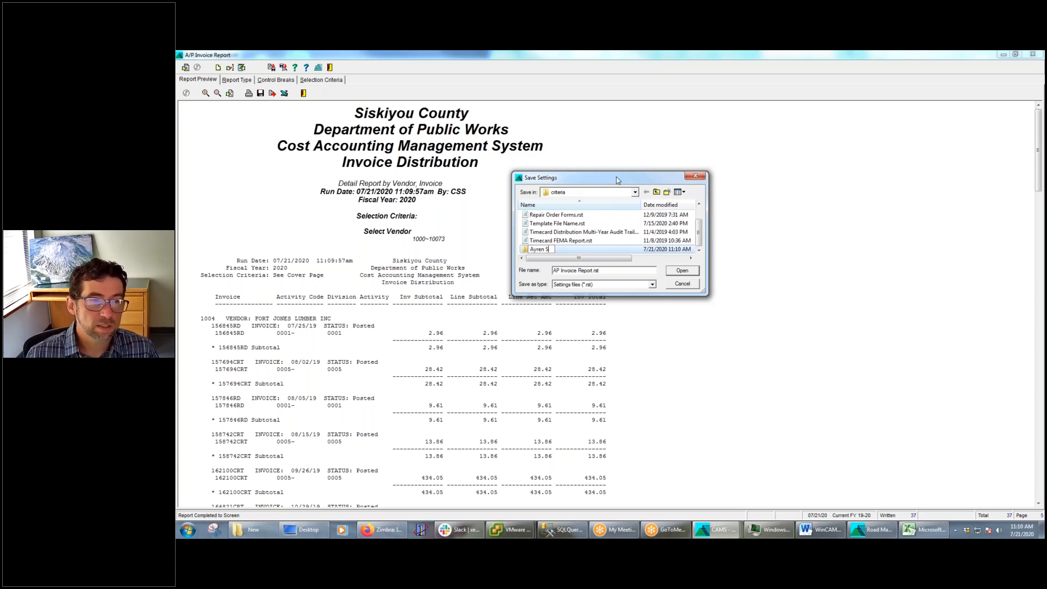
pyautogui.click(540, 250)
pyautogui.click(546, 250)
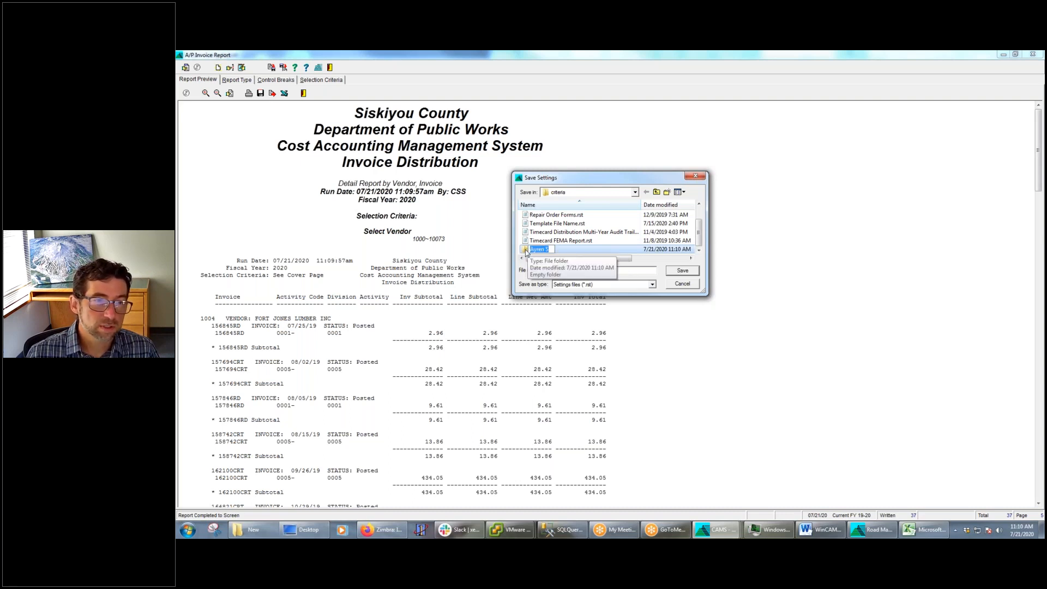
pyautogui.doubleClick(528, 250)
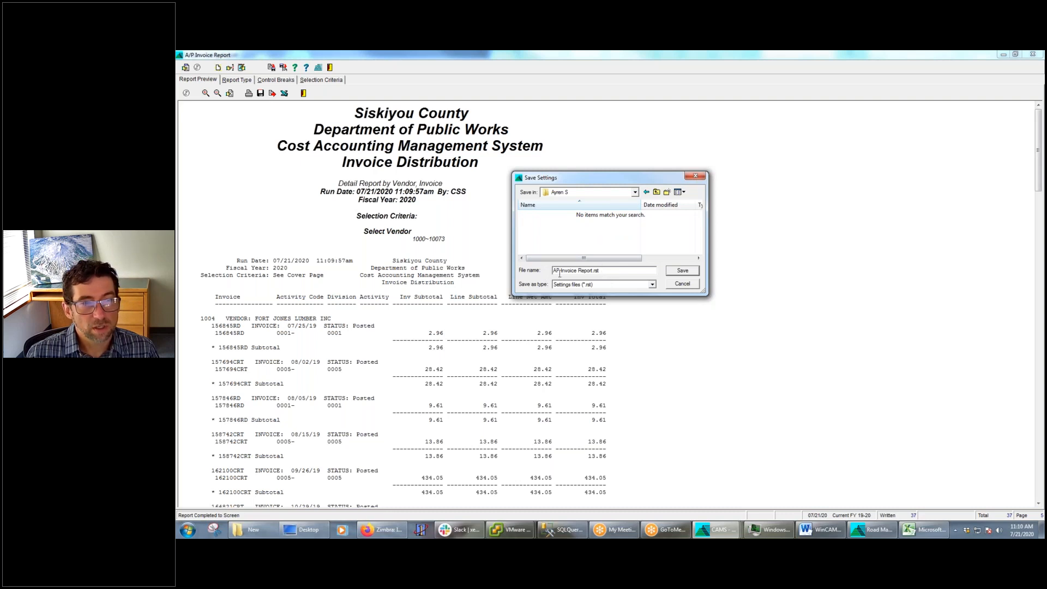
# Replace AP in the settings file name with the user's possessive first name and "favorite", keeping "Invoice Report", and save the file
pyautogui.press('BackSpace')
pyautogui.write('yaren')
pyautogui.press('BackSpace')
pyautogui.press('BackSpace')
pyautogui.press('BackSpace')
pyautogui.press('BackSpace')
pyautogui.write('rens f')
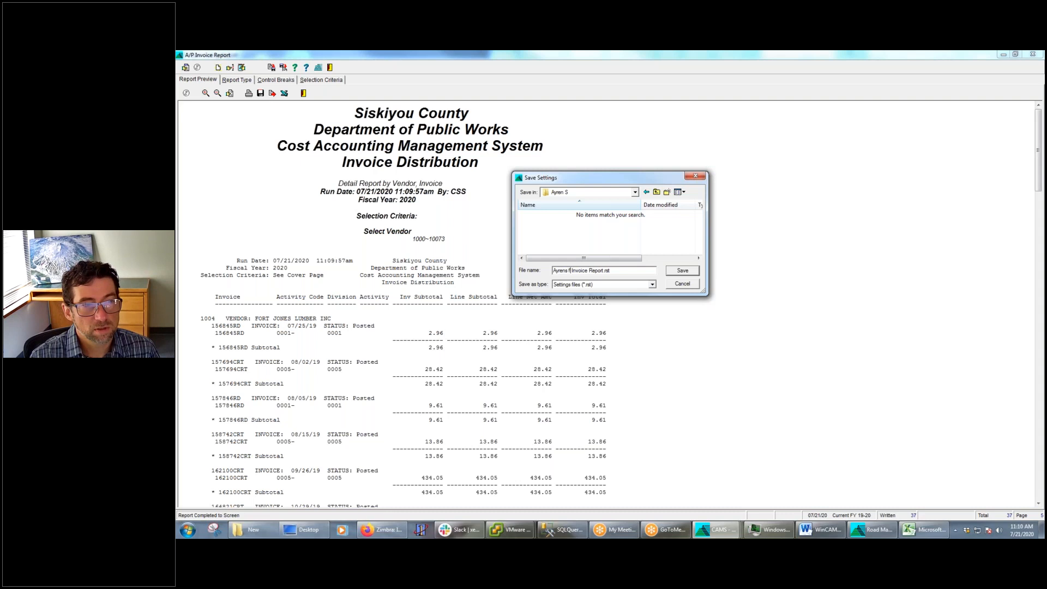
pyautogui.write('avorite')
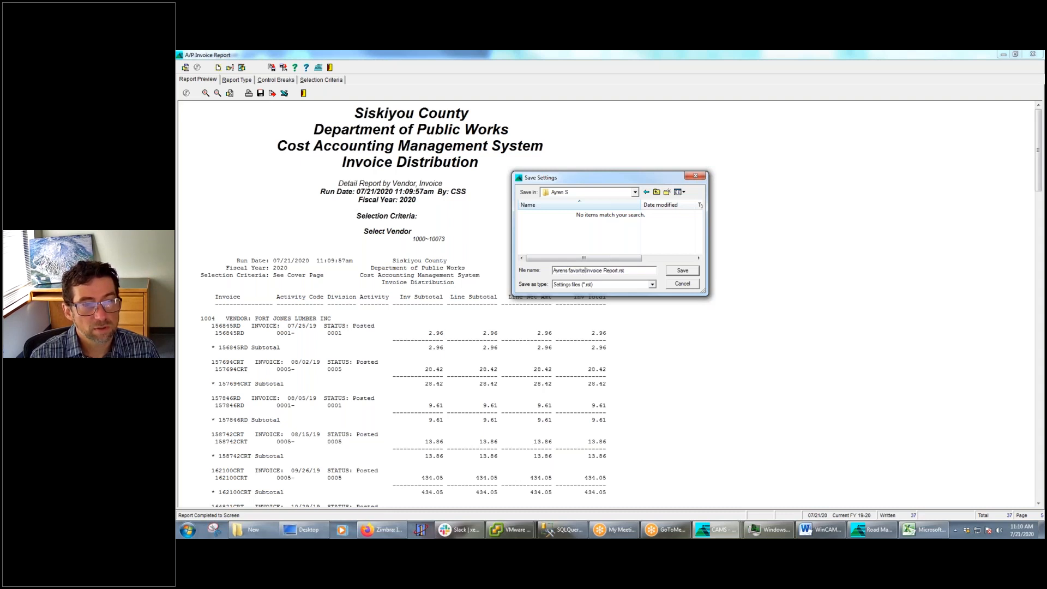
pyautogui.press('Return')
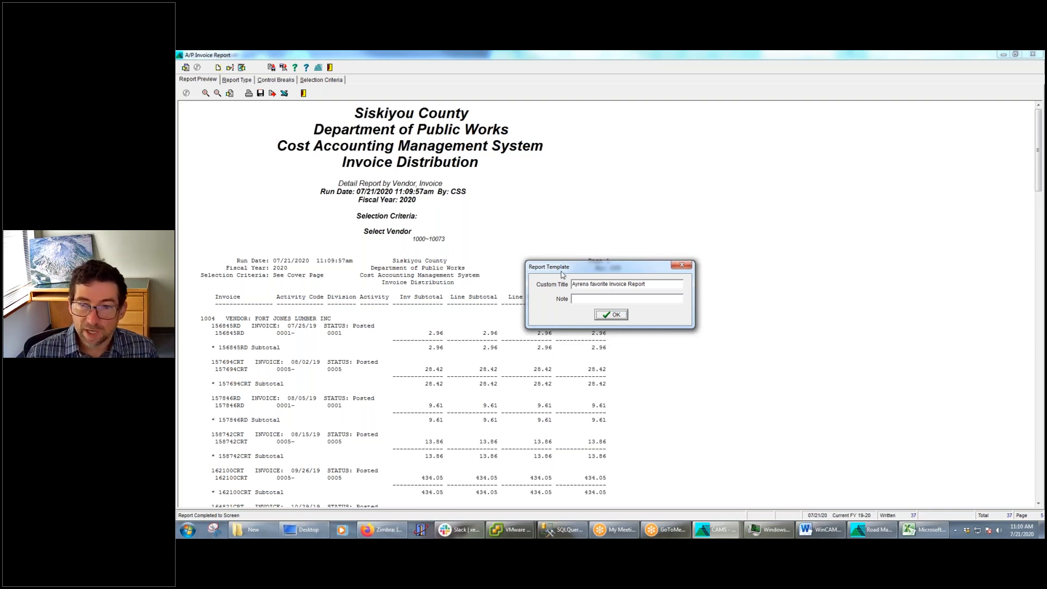
# Set the template's custom title to the user's possessive first name followed by "Invoices", add a note on running it, and confirm
pyautogui.moveTo(660, 283); pyautogui.dragTo(559, 284)
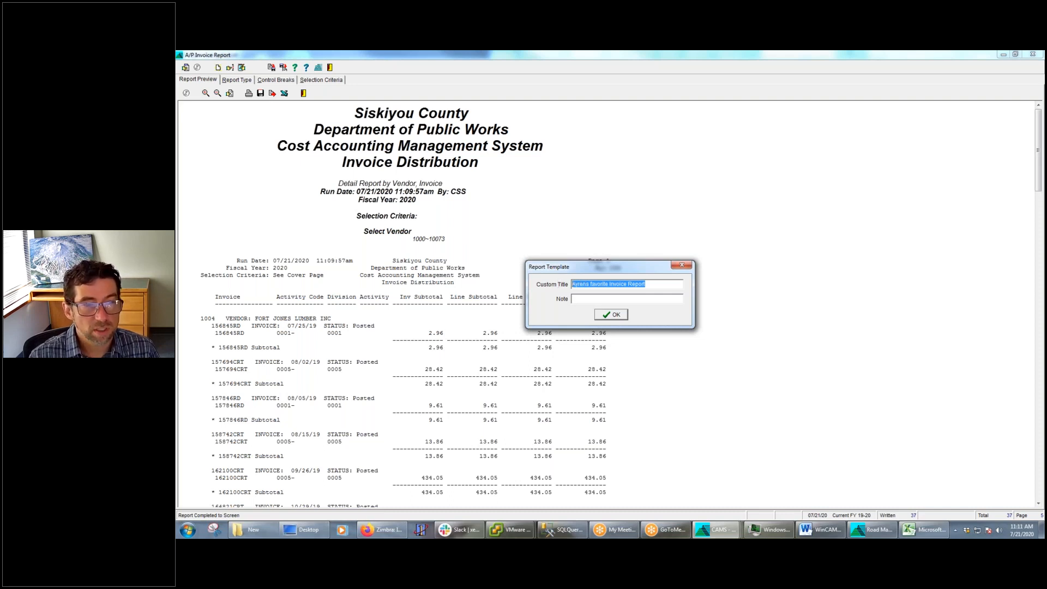
pyautogui.write('Ayrens Invoices')
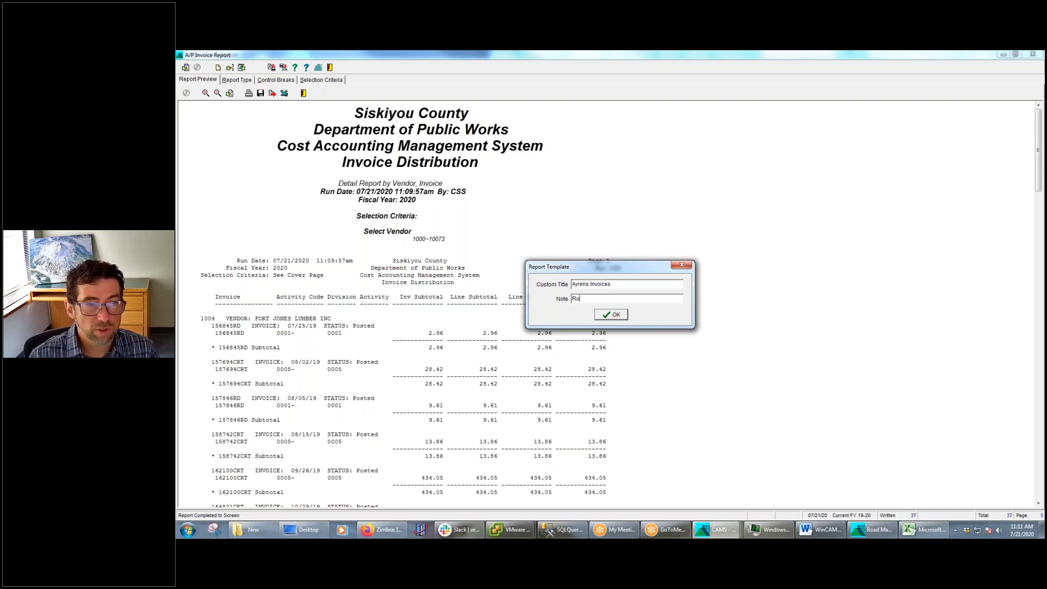
pyautogui.write('iday')
pyautogui.press('Return')
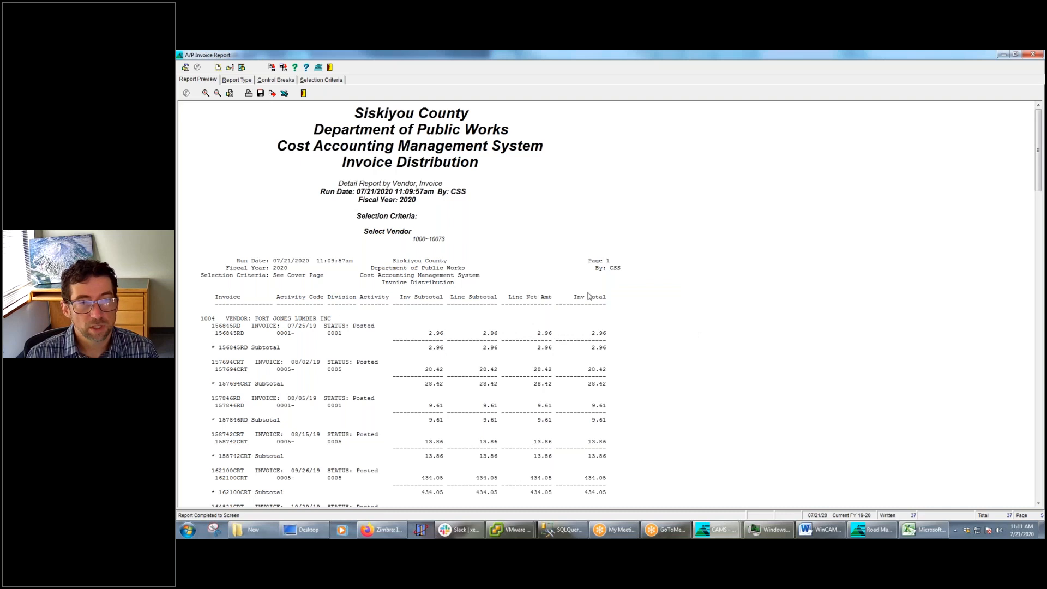
# Review the fields available for the invoice report's selection criteria, including Opened By, and return to the report preview
pyautogui.click(324, 80)
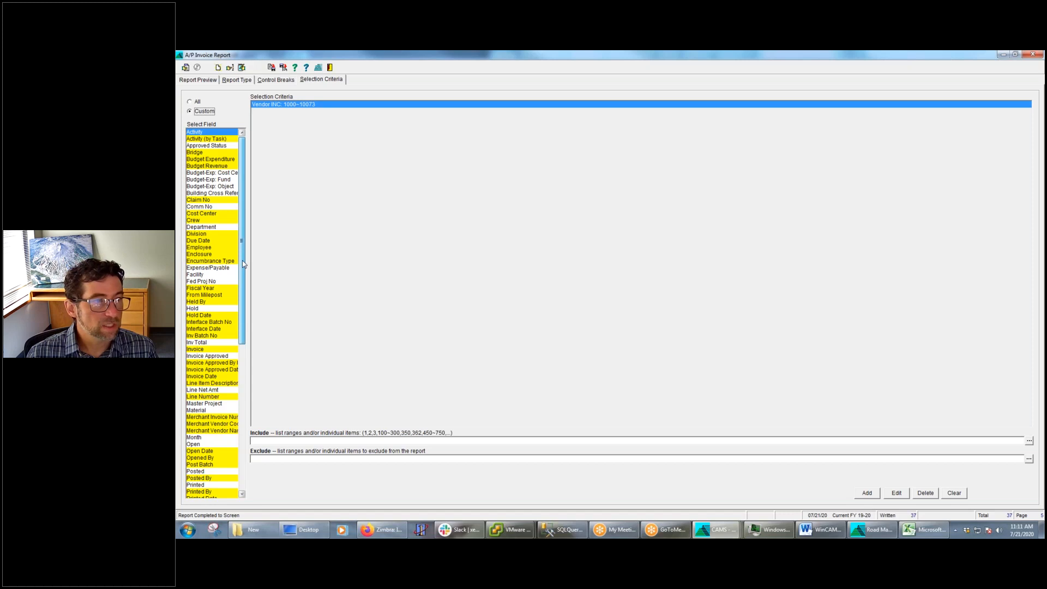
pyautogui.scroll(-3, 244, 267)
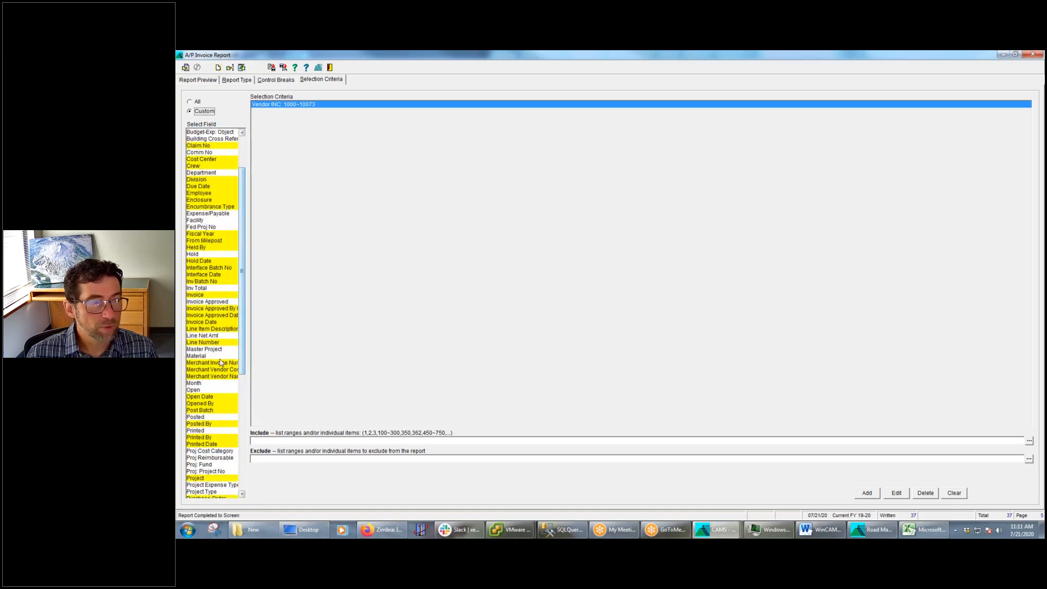
pyautogui.click(212, 405)
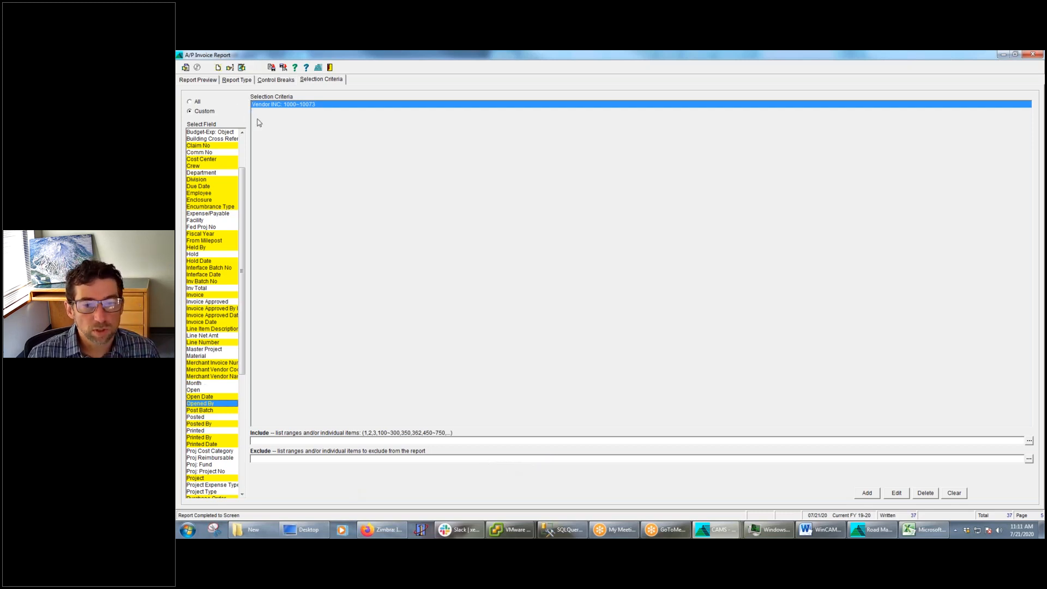
pyautogui.click(216, 82)
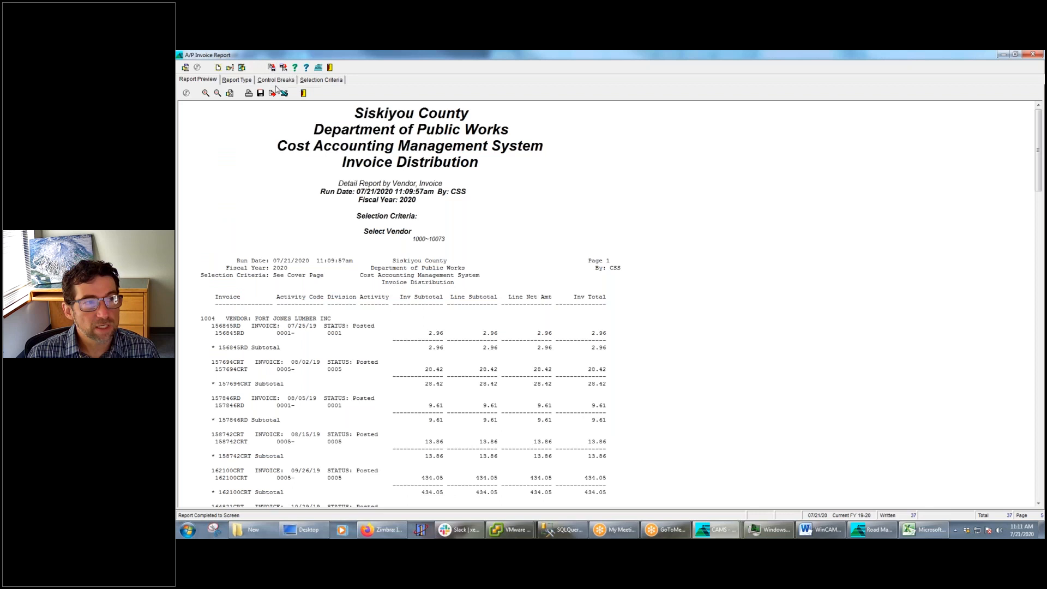
# Close the A/P Invoice Report and save the Project Listing Report settings in the personal folder as "THE BEST Project Listing Report" with note "RUN DAILY"
pyautogui.click(330, 68)
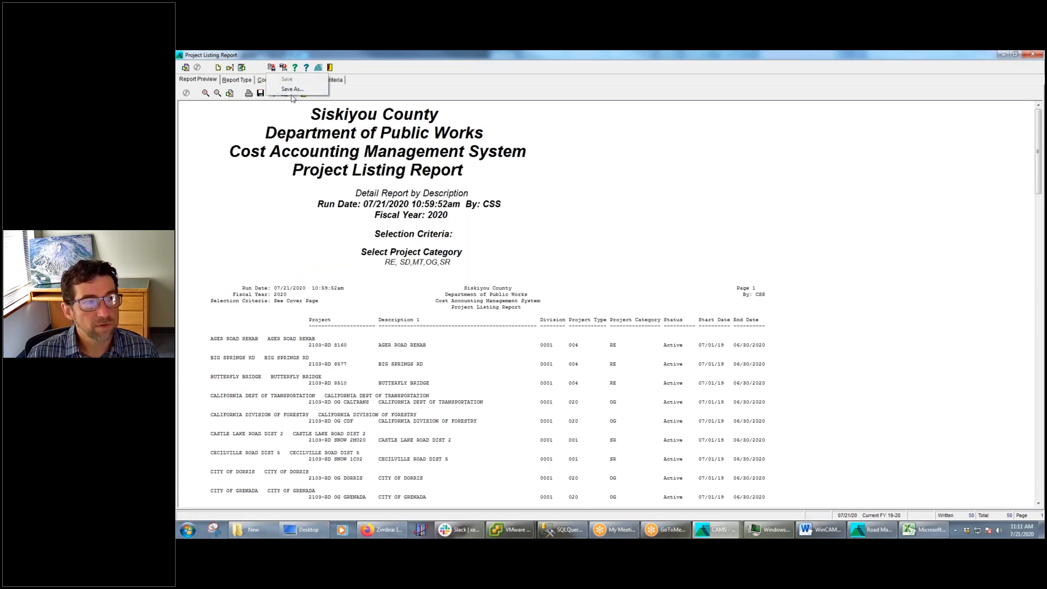
pyautogui.click(272, 68)
pyautogui.doubleClick(539, 214)
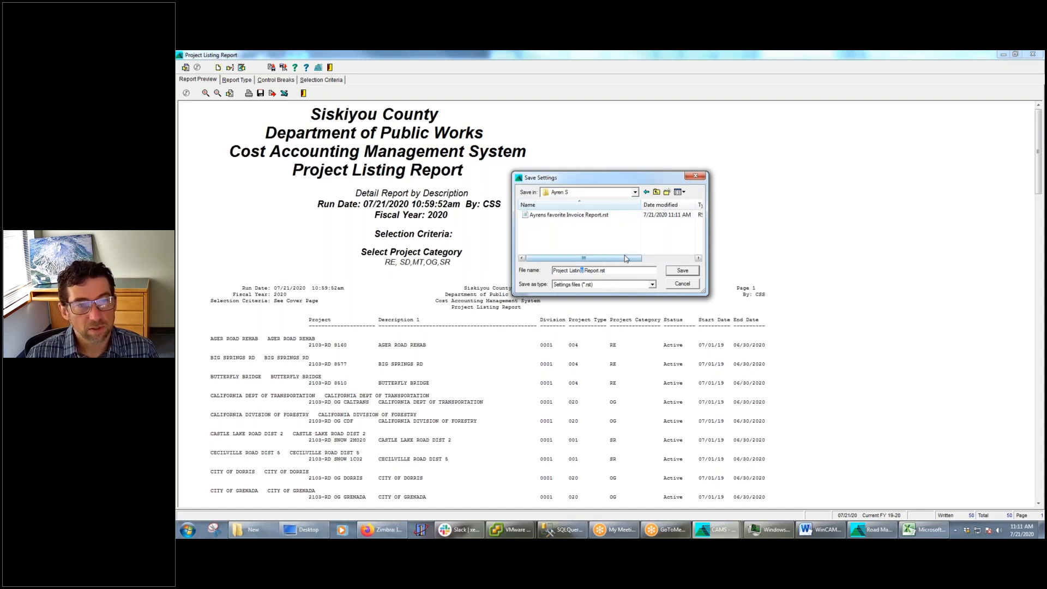
pyautogui.write('THE BEST')
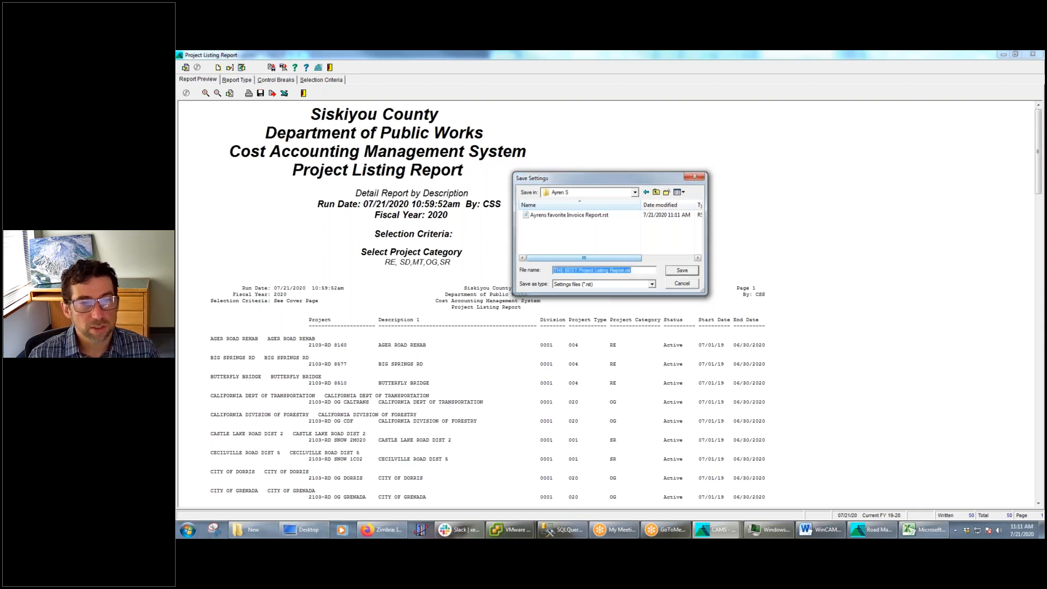
pyautogui.press('Return')
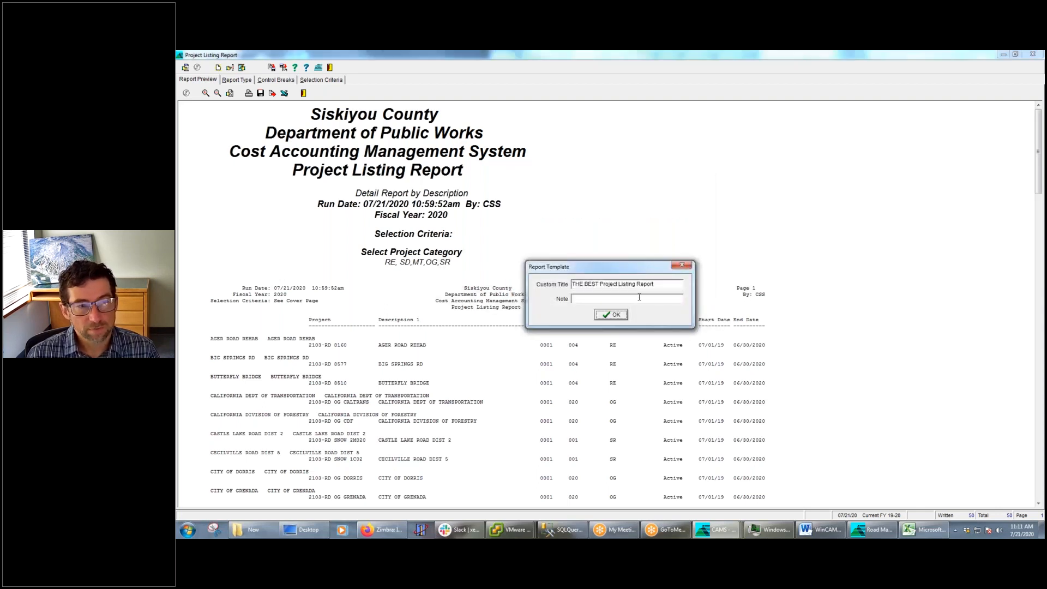
pyautogui.write('RUN DAILY')
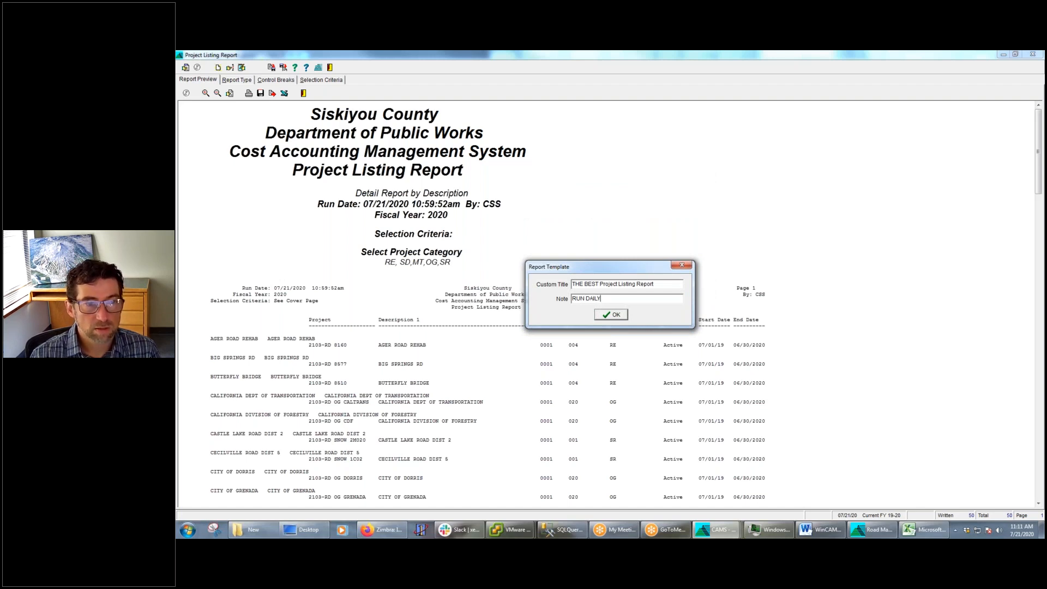
pyautogui.press('Return')
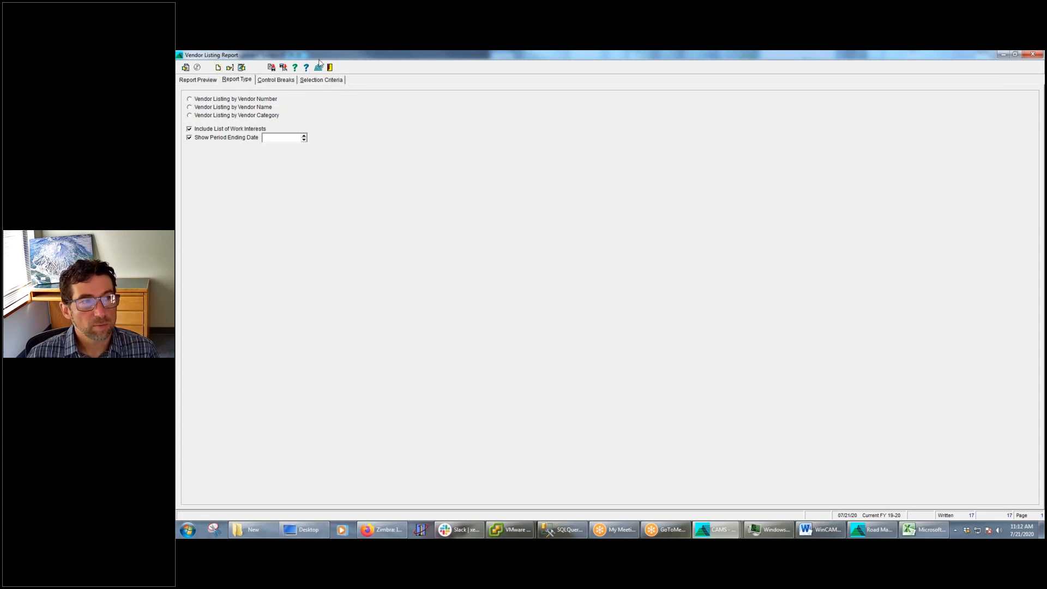
# Close the Vendor Listing and Project Expenditure Multi-Year reports and open a fresh Project Listing Report from the Projects reports
pyautogui.click(331, 68)
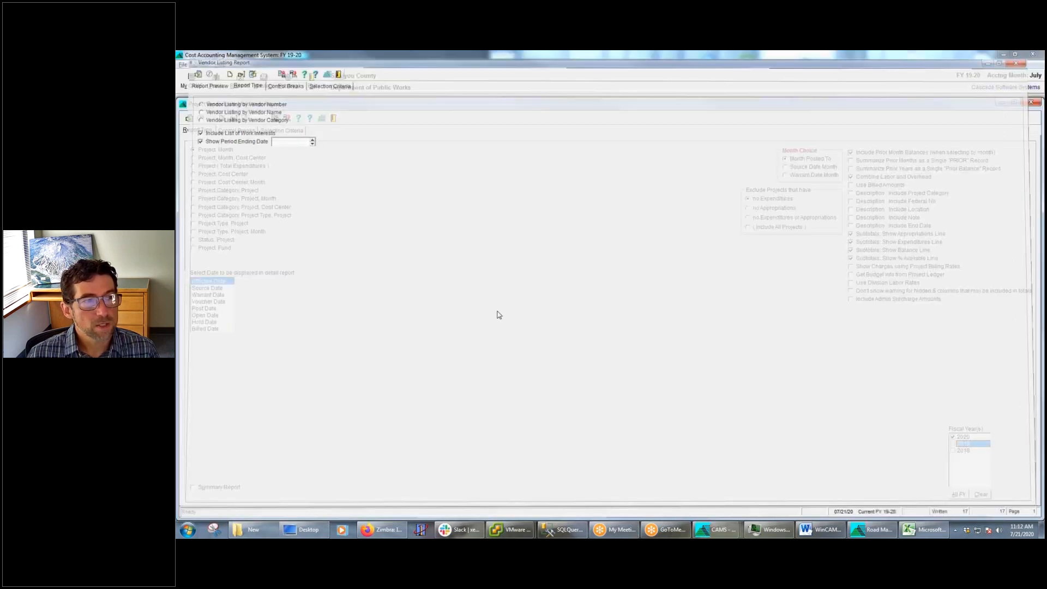
pyautogui.click(1002, 103)
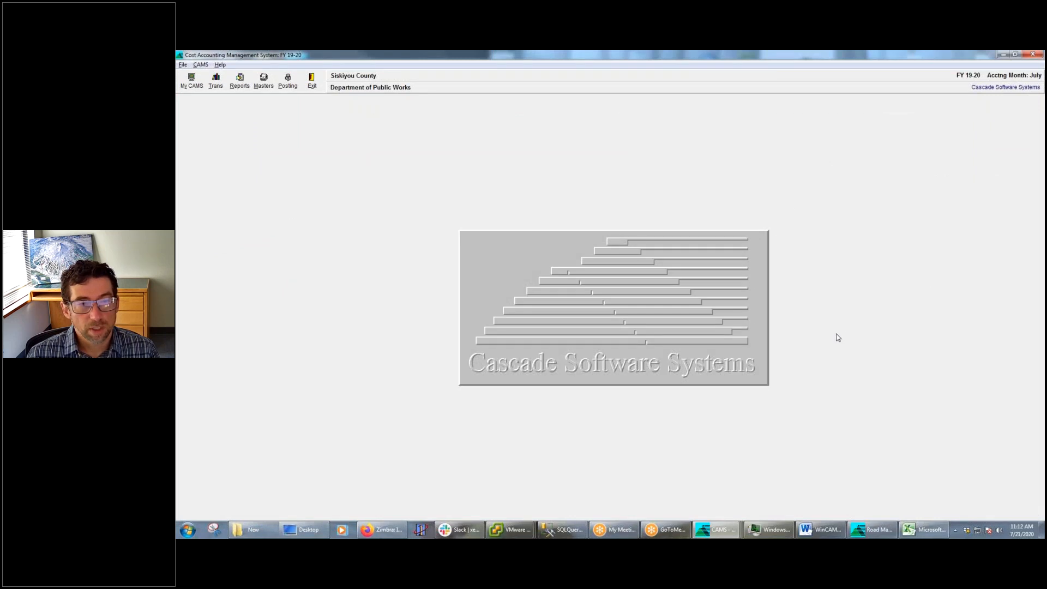
pyautogui.click(237, 80)
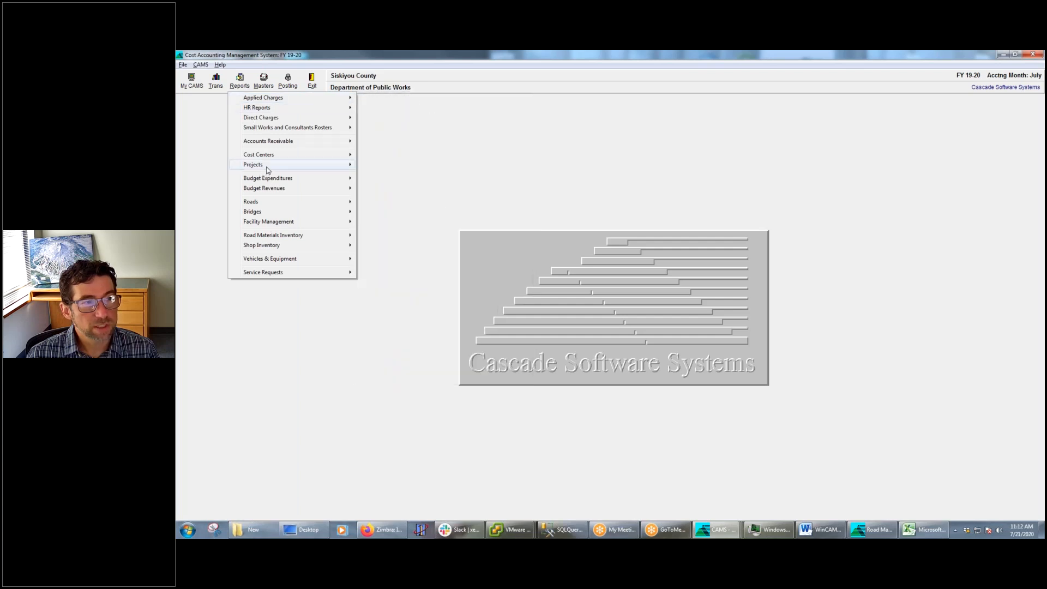
pyautogui.moveTo(267, 167)
pyautogui.click(394, 166)
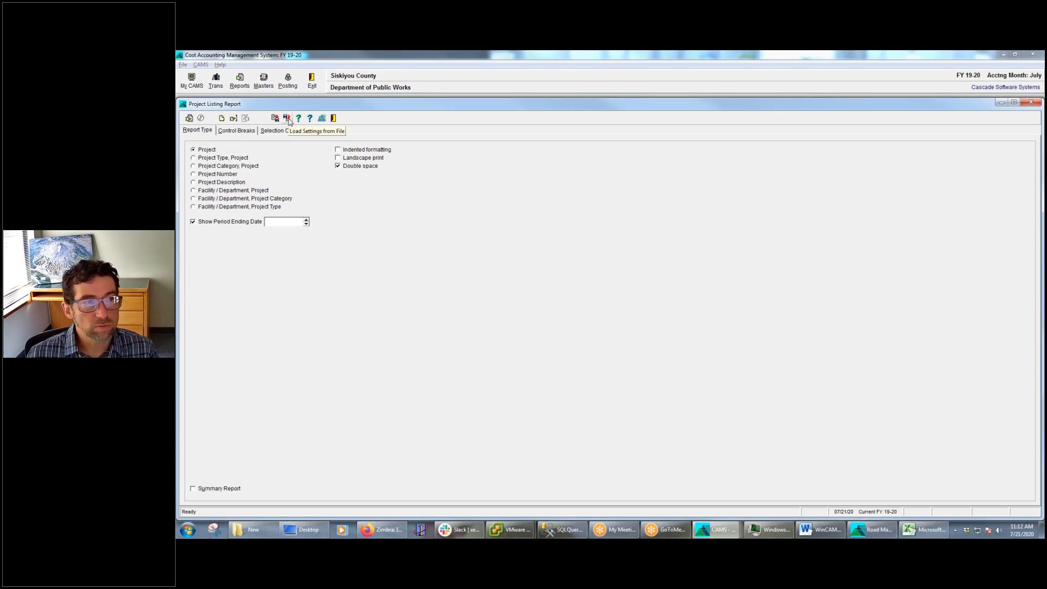
# Browse the personal folder for settings files to load, cancel without loading any, and close the Project Listing Report
pyautogui.click(288, 120)
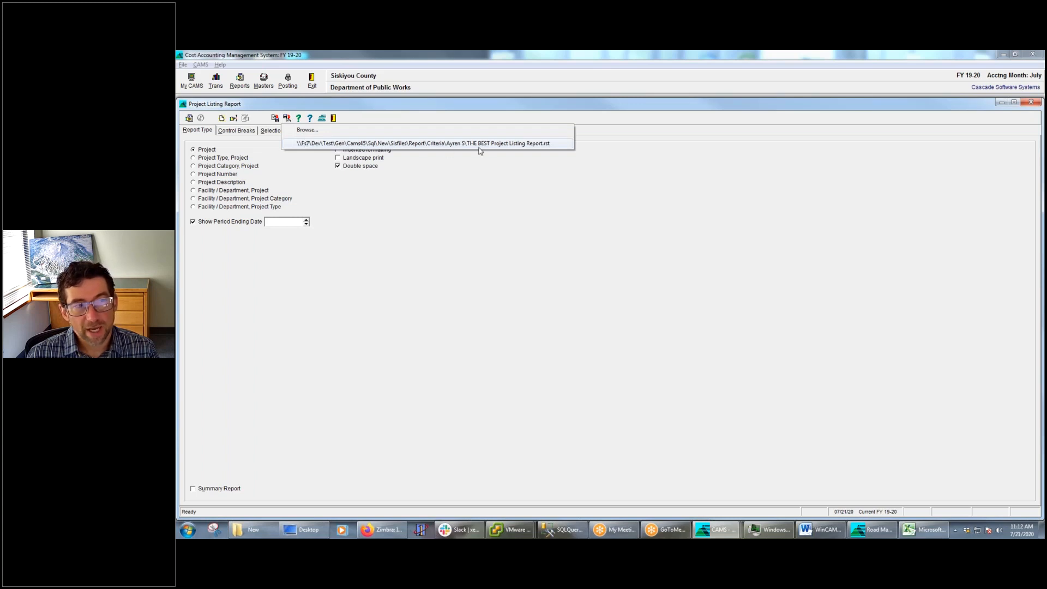
pyautogui.click(317, 129)
pyautogui.doubleClick(537, 218)
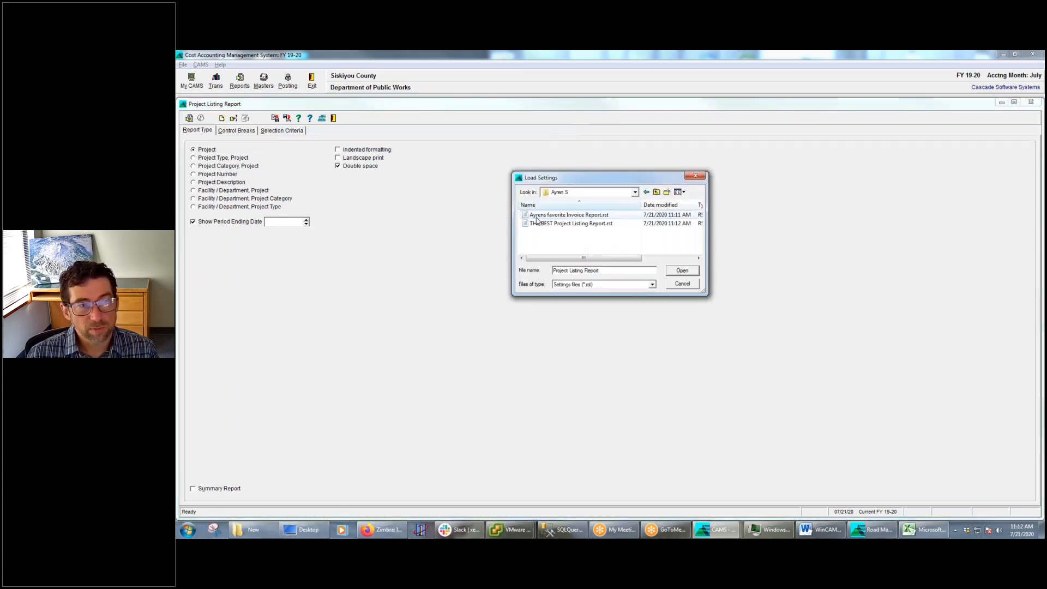
pyautogui.click(682, 284)
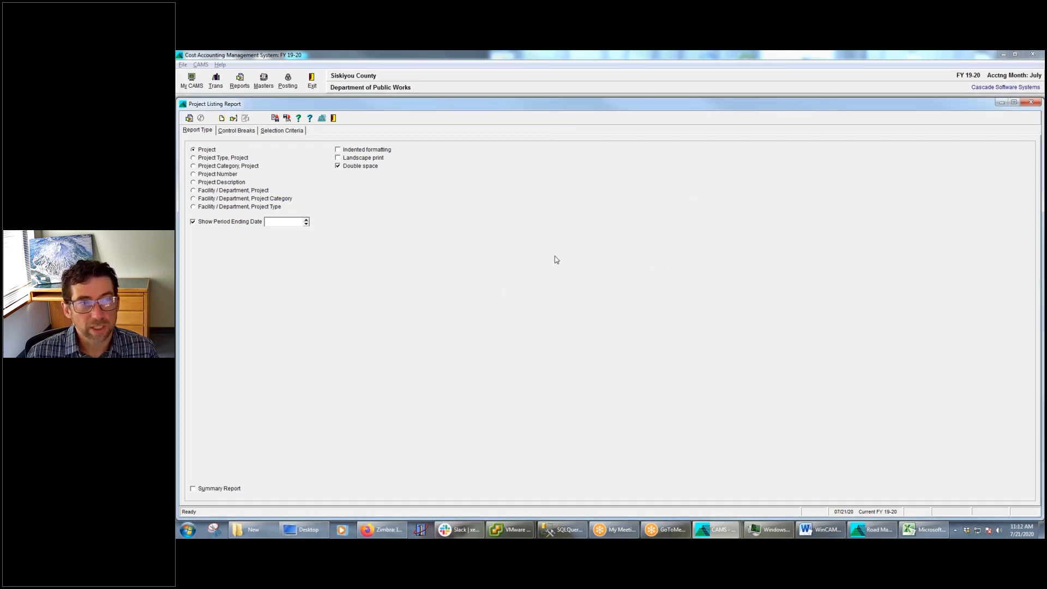
pyautogui.click(334, 119)
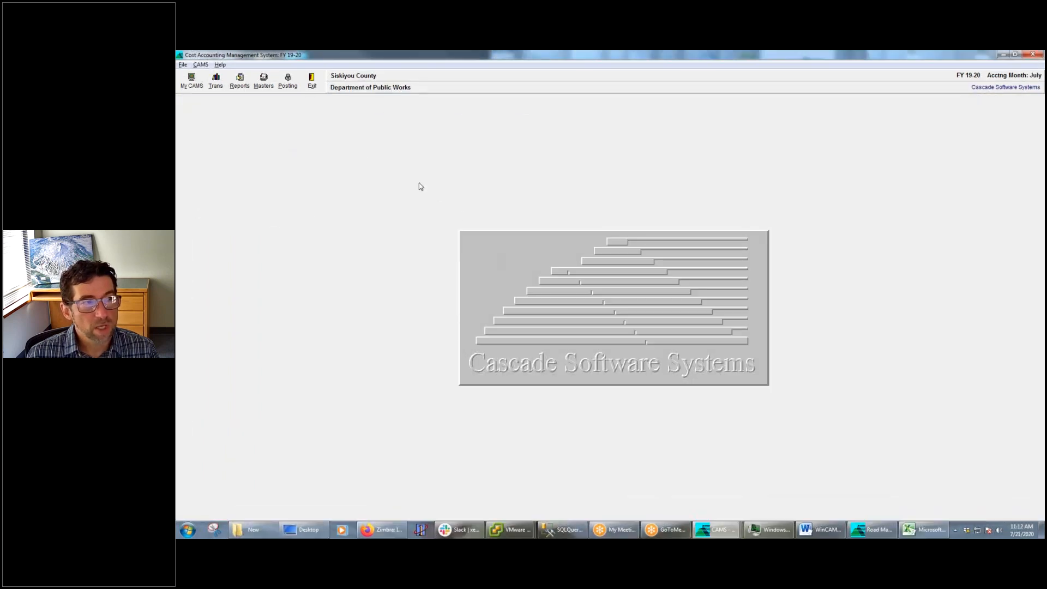
# Open the configuration of saved report templates from My CAMS
pyautogui.click(190, 80)
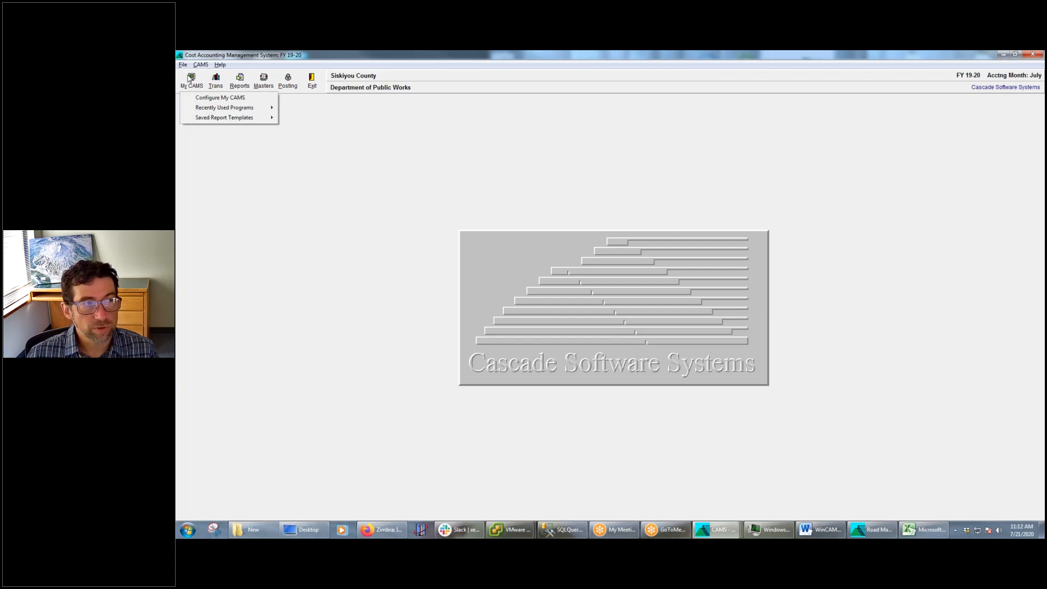
pyautogui.moveTo(212, 120)
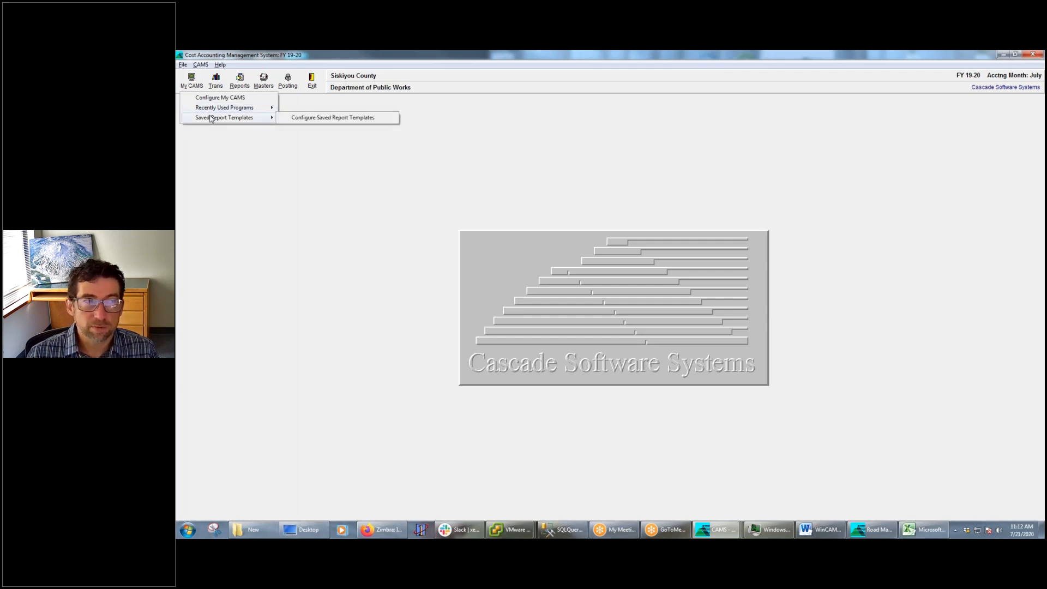
pyautogui.click(339, 121)
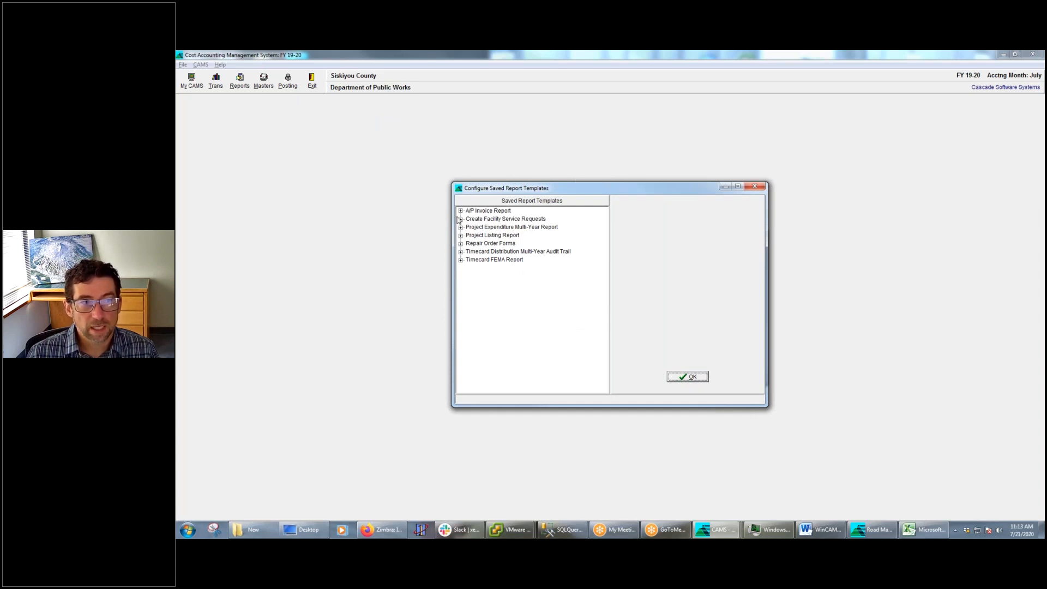
# Close the template configuration and open the saved Project Listing Report template "THE BEST Project Listing Report / RUN DAILY" from My CAMS
pyautogui.click(697, 380)
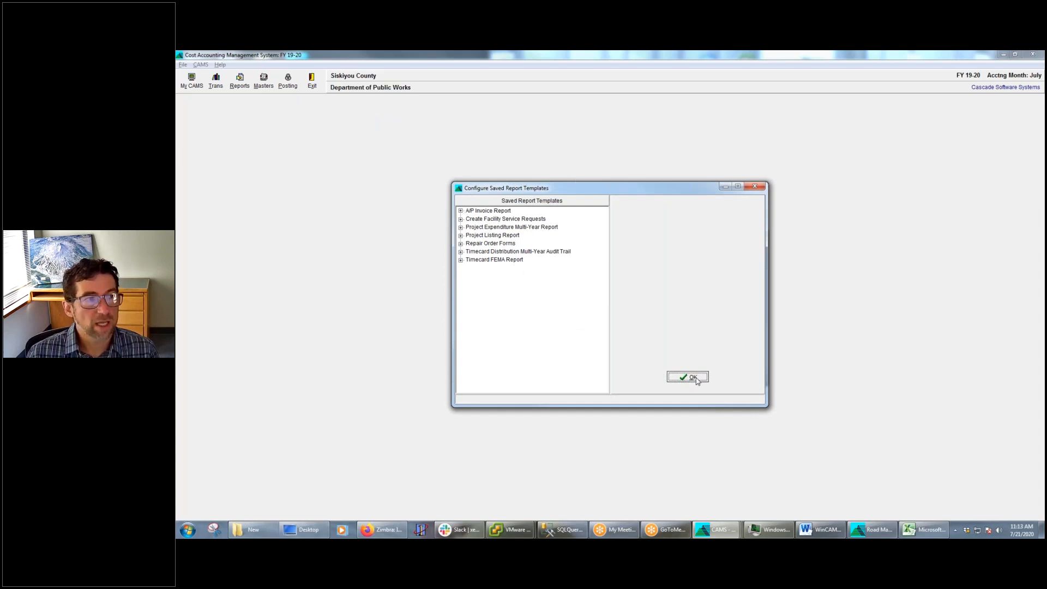
pyautogui.click(192, 83)
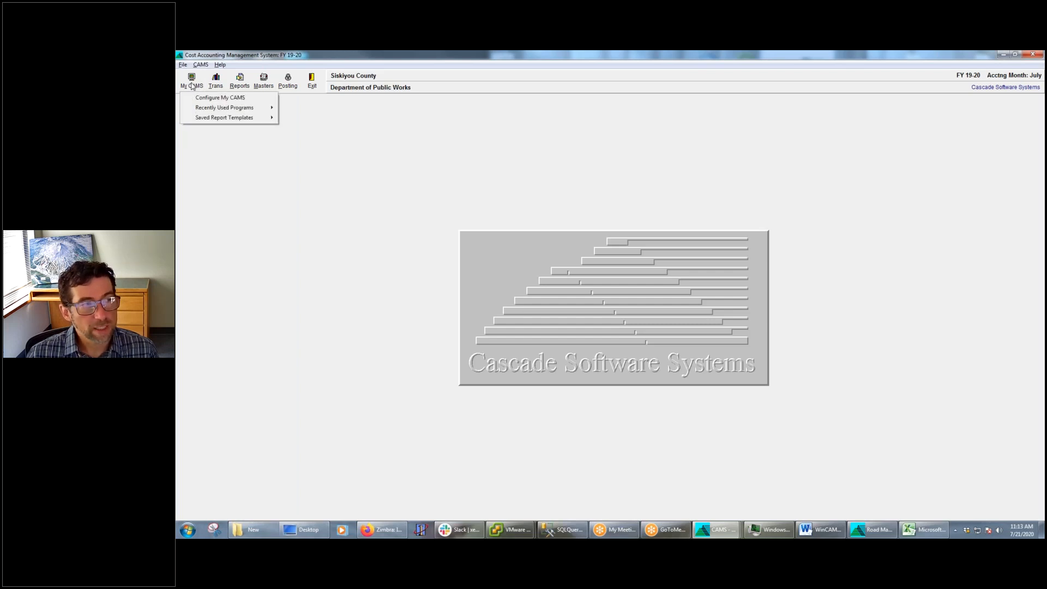
pyautogui.moveTo(208, 119)
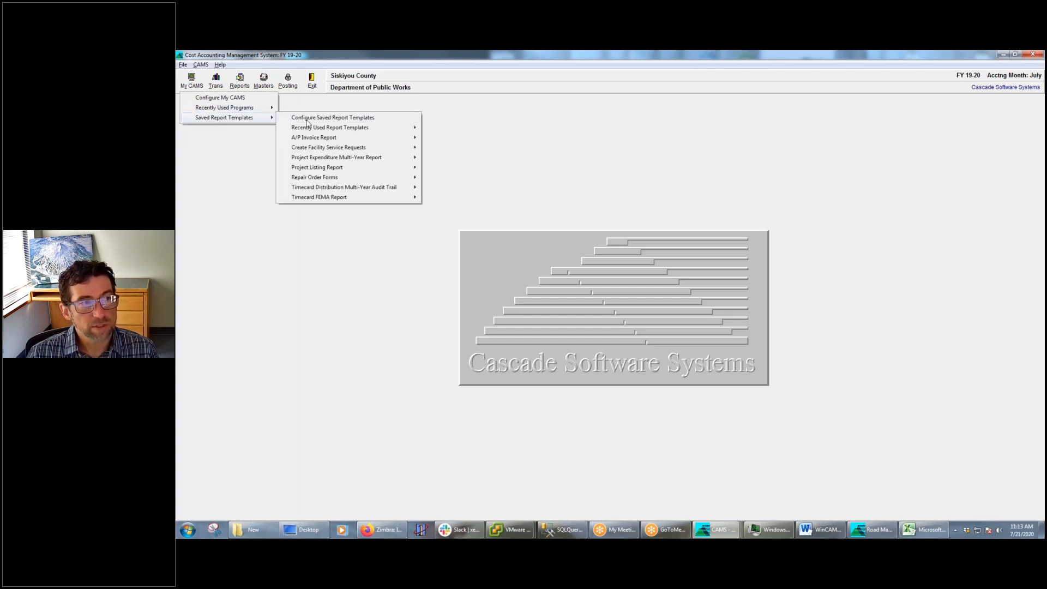
pyautogui.moveTo(337, 131)
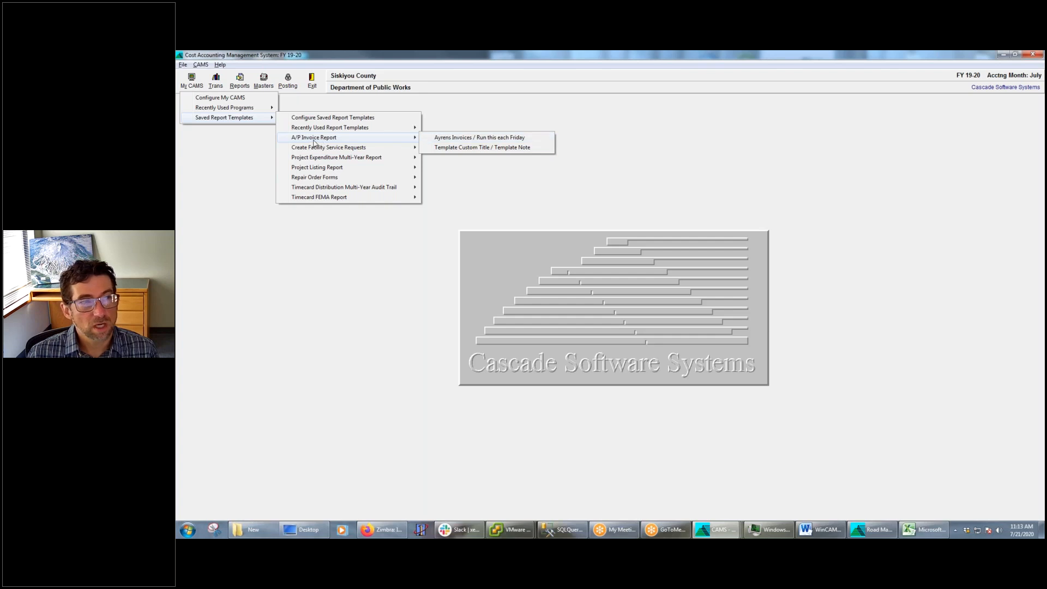
pyautogui.moveTo(322, 171)
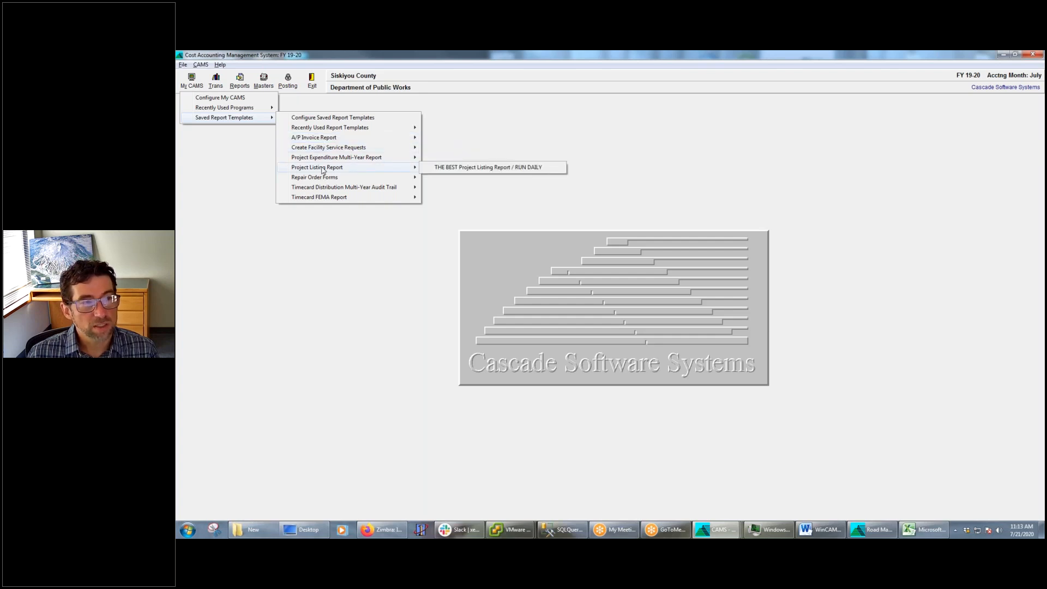
pyautogui.click(518, 169)
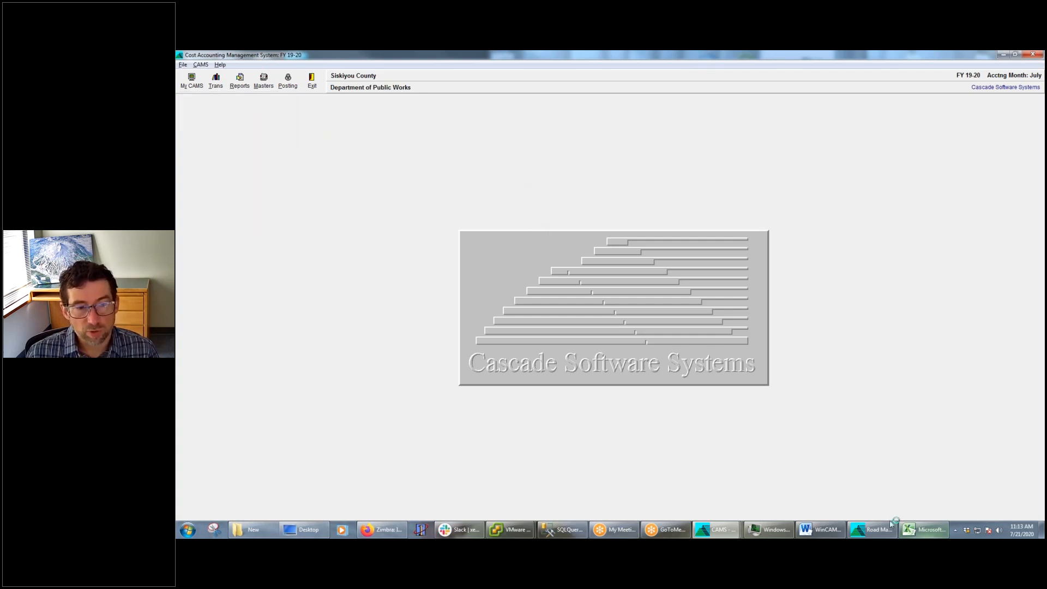
# Switch to the webinar outline in Word, highlight the sub-points under "Customizing your report", and minimize the document
pyautogui.click(821, 529)
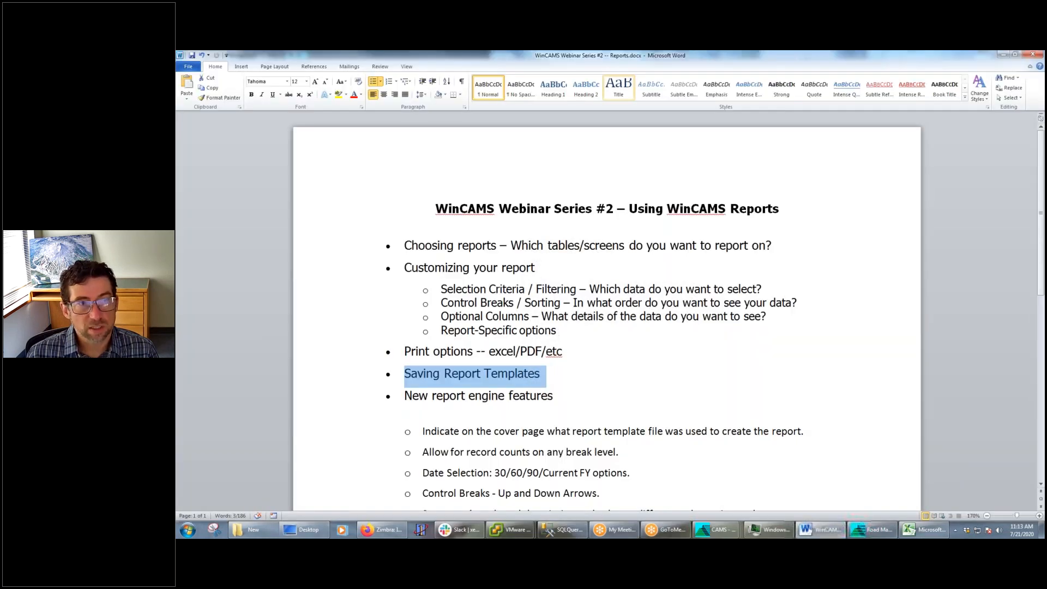
pyautogui.click(1015, 54)
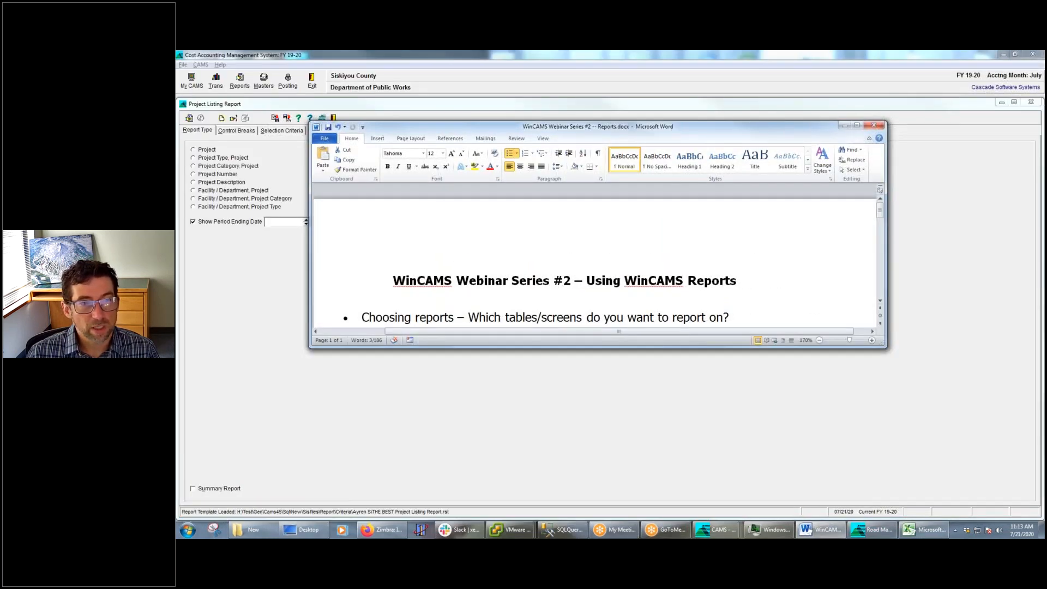
pyautogui.scroll(-1, 602, 262)
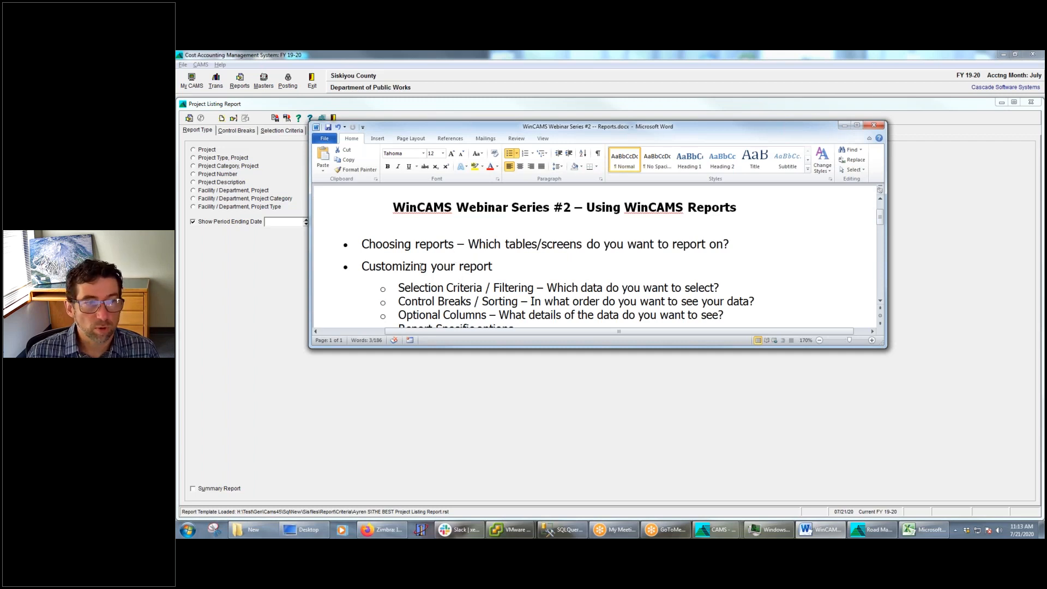
pyautogui.scroll(-1, 415, 251)
pyautogui.moveTo(426, 258); pyautogui.dragTo(521, 294)
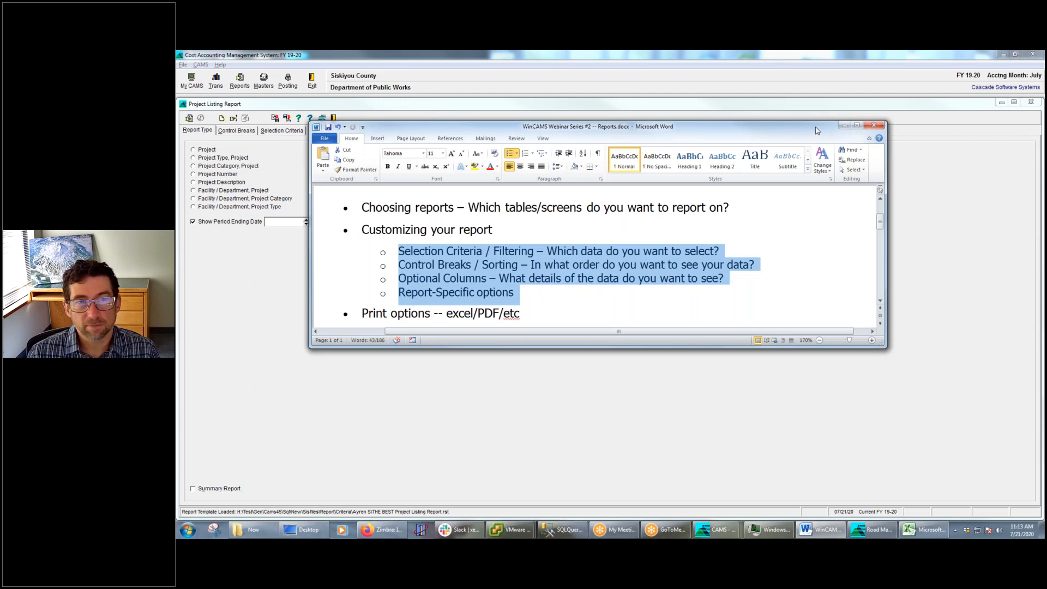
pyautogui.click(845, 126)
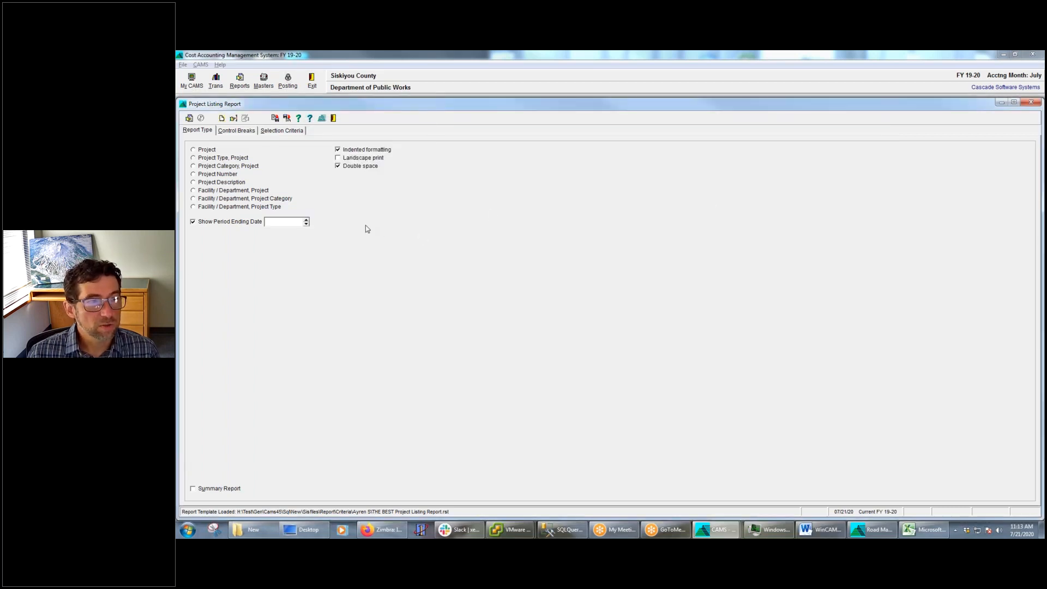
# Review the loaded template's control breaks and selection criteria, run the Project Listing Report to screen and enlarge the preview
pyautogui.click(235, 132)
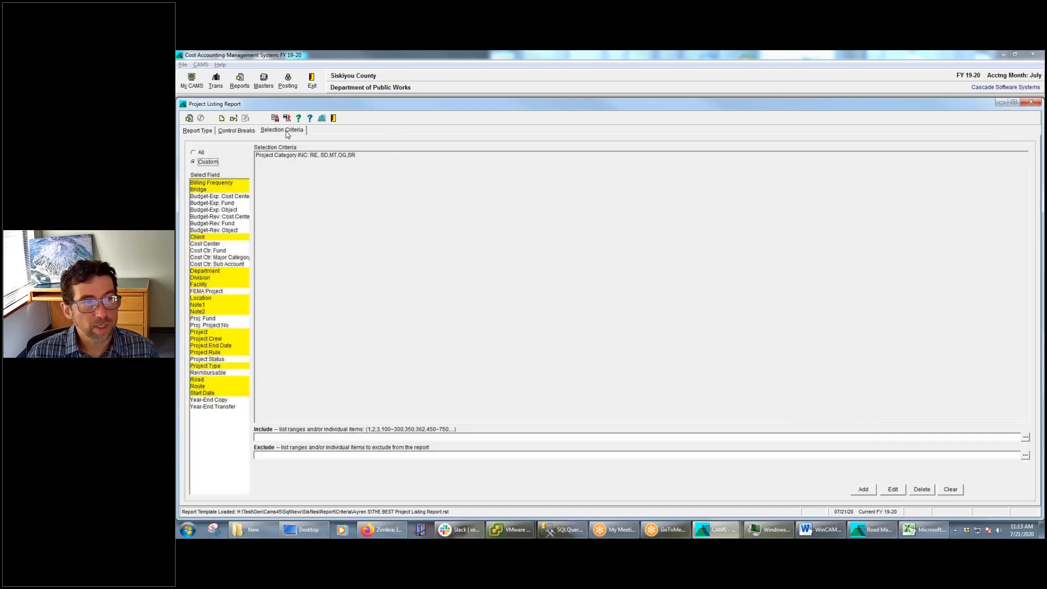
pyautogui.click(286, 130)
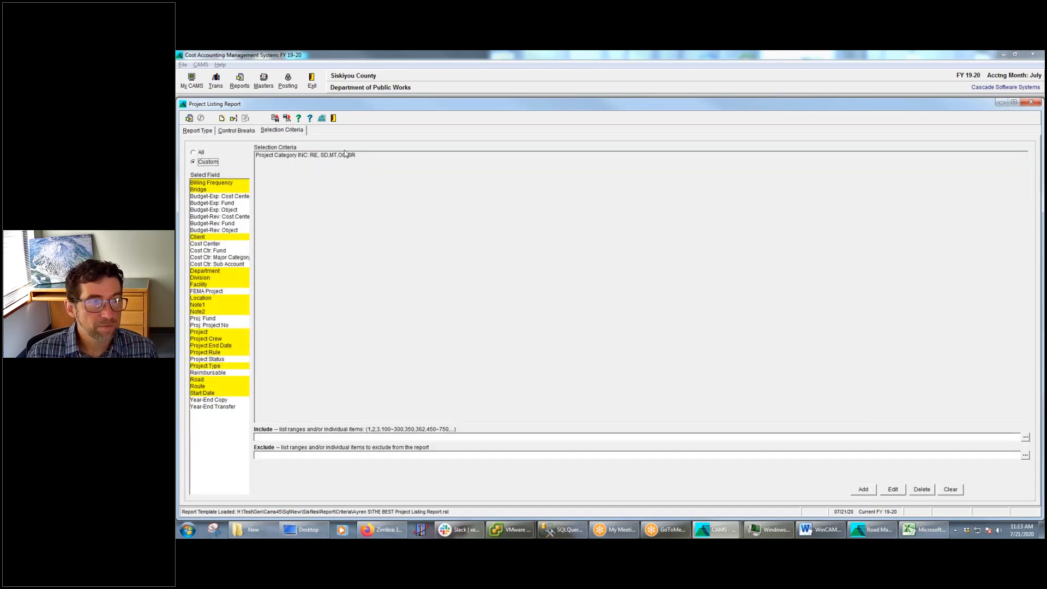
pyautogui.click(189, 118)
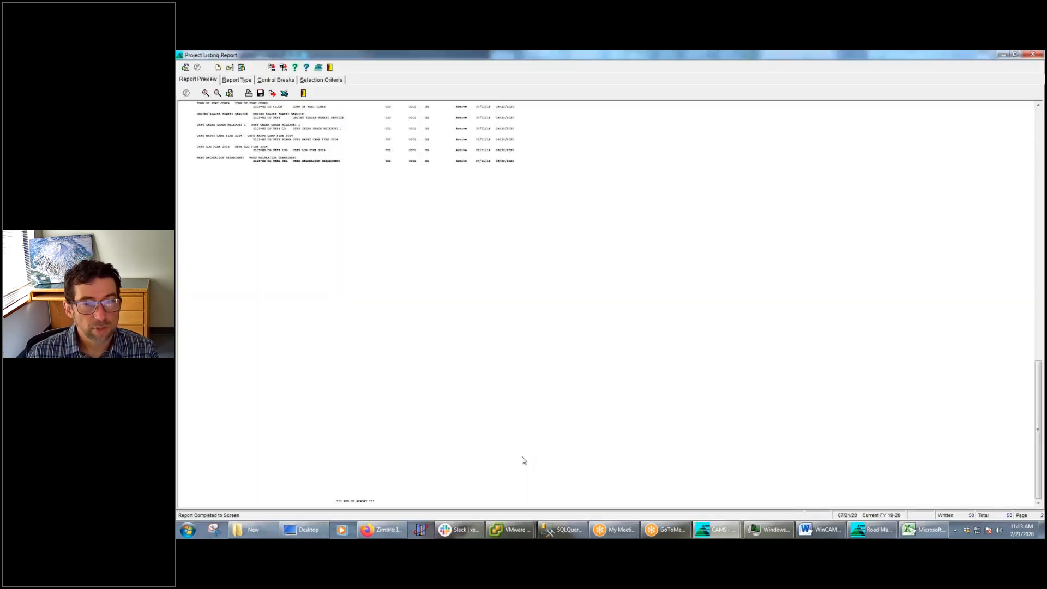
pyautogui.click(206, 94)
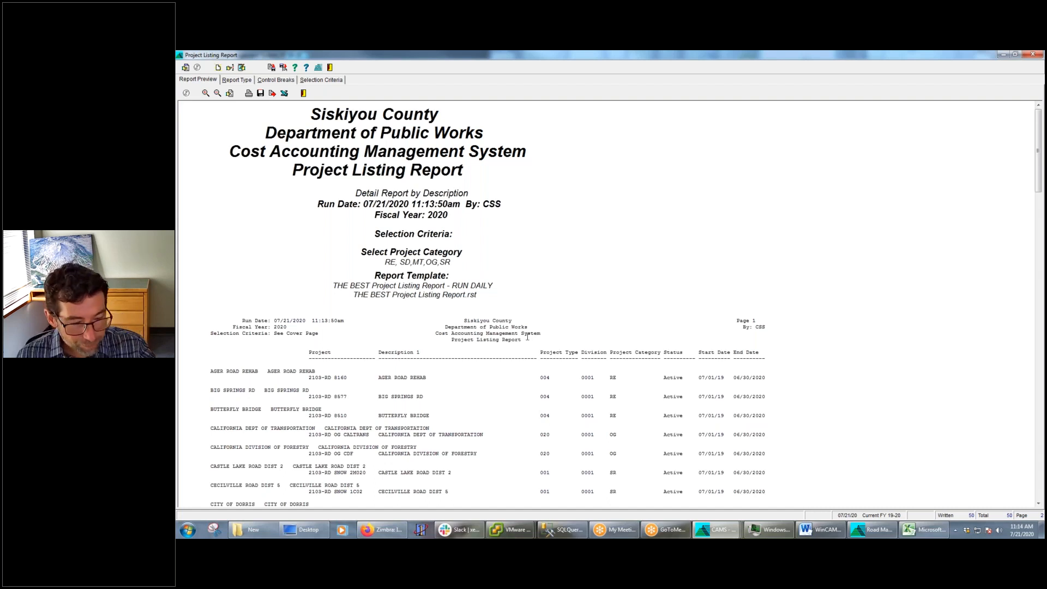
# Highlight the Report Template lines on the report's cover page and minimize the report
pyautogui.moveTo(489, 296); pyautogui.dragTo(338, 277)
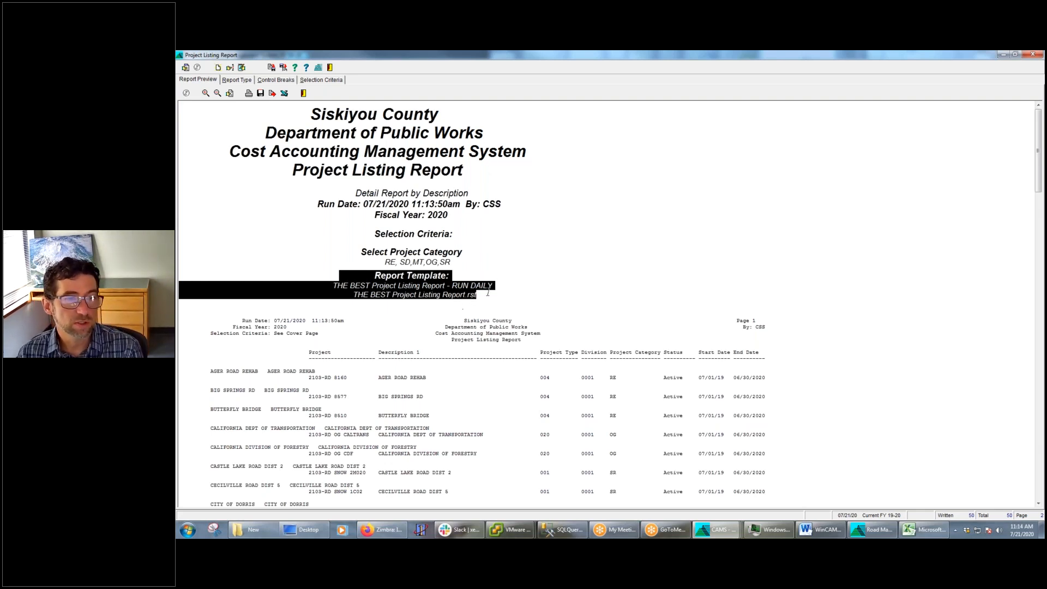
pyautogui.moveTo(485, 293); pyautogui.dragTo(355, 271)
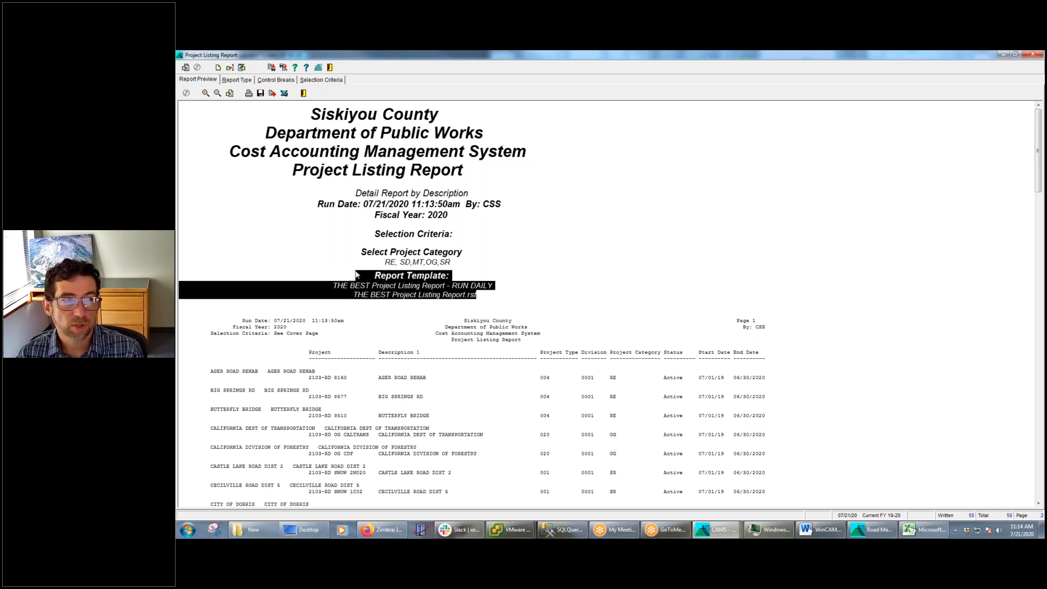
pyautogui.click(1002, 55)
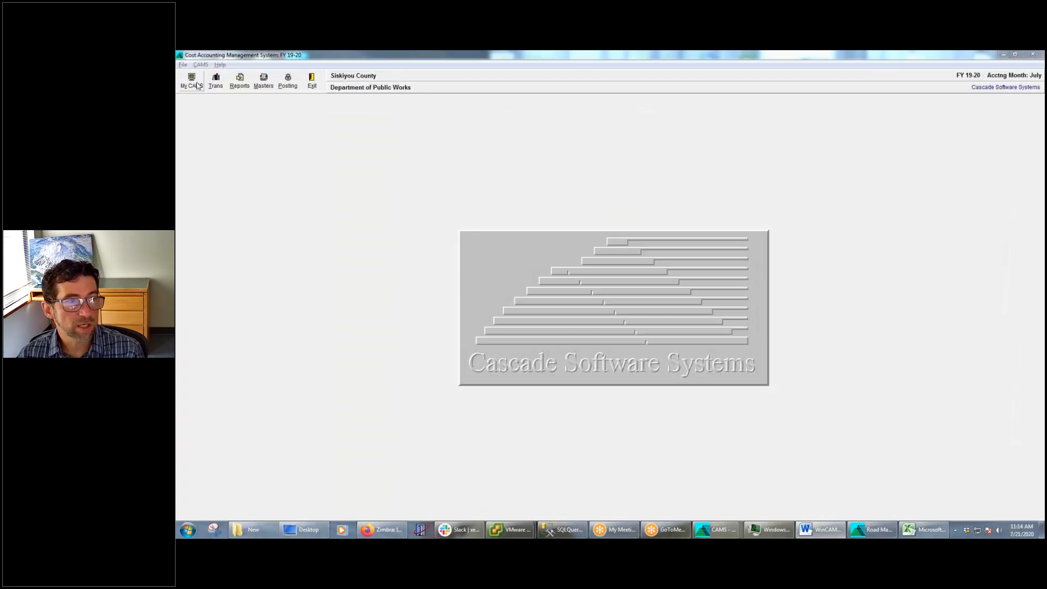
# Reopen the saved report template configuration and review the title and note of the A/P Invoice Report template noted "Run this each Friday"
pyautogui.click(192, 81)
pyautogui.moveTo(202, 118)
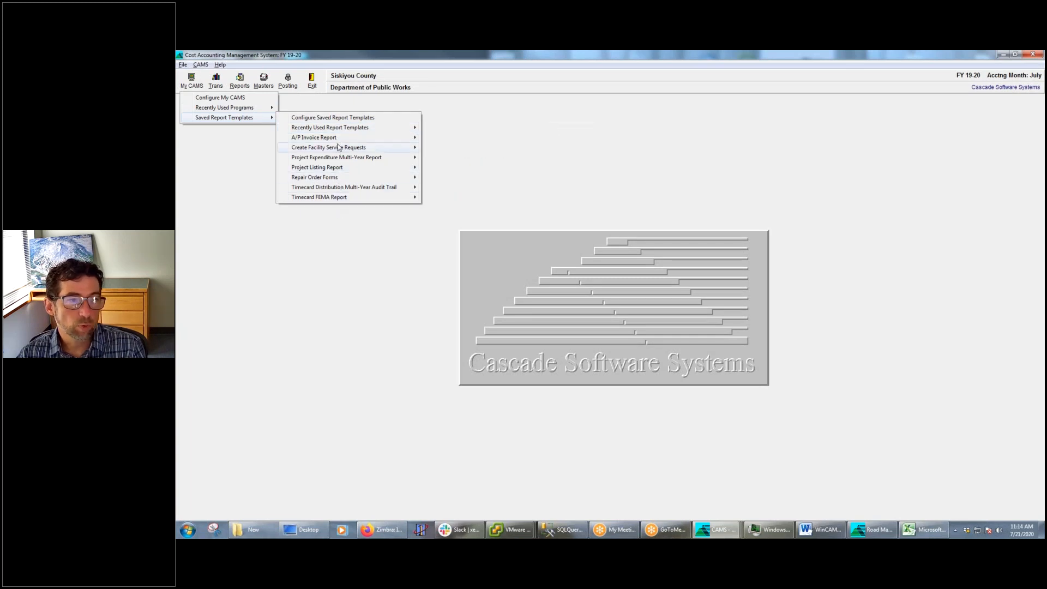
pyautogui.moveTo(340, 144)
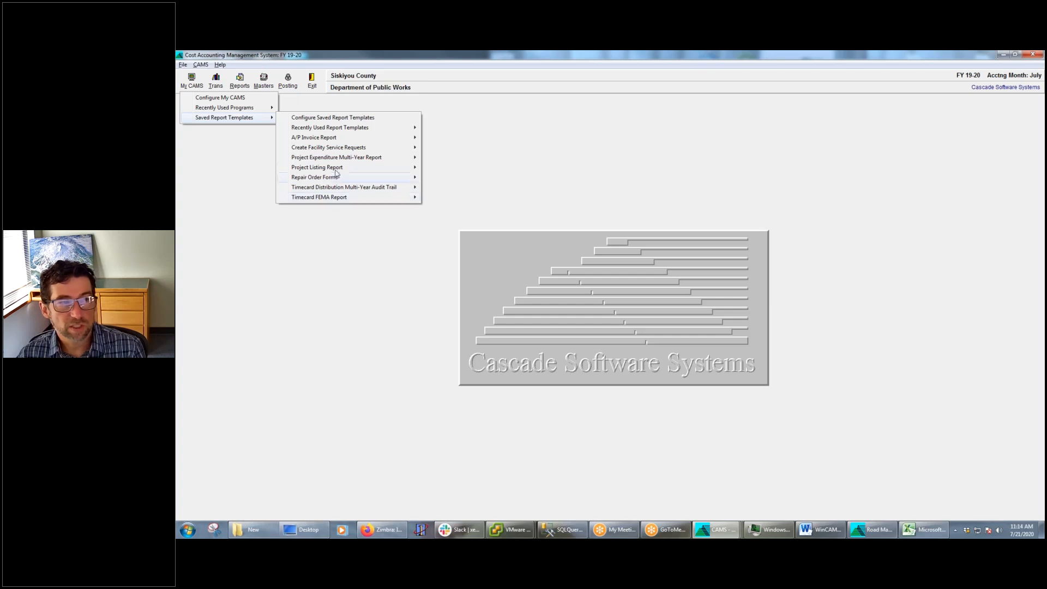
pyautogui.click(355, 118)
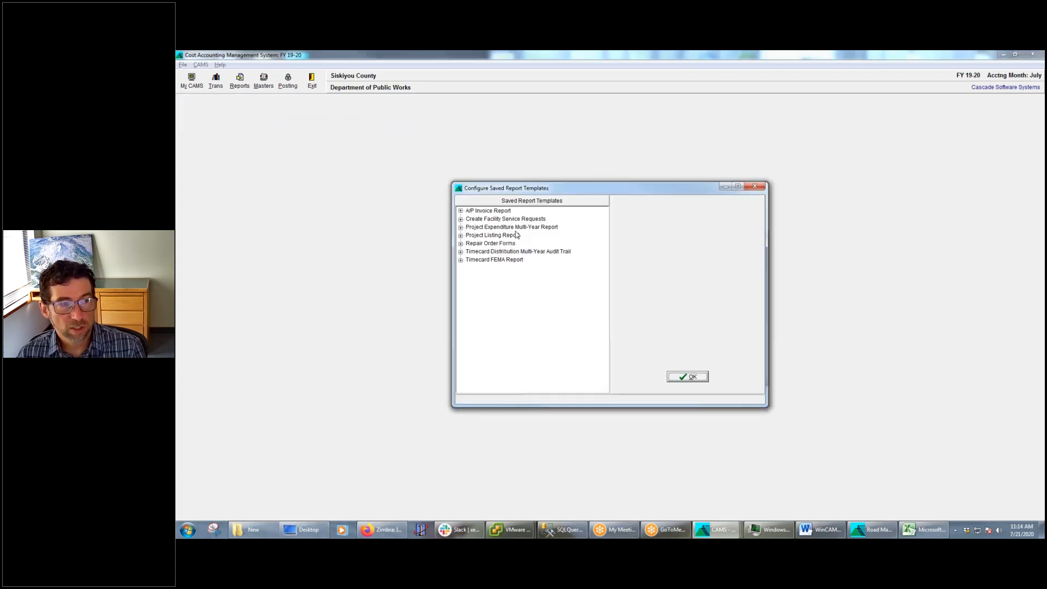
pyautogui.click(460, 212)
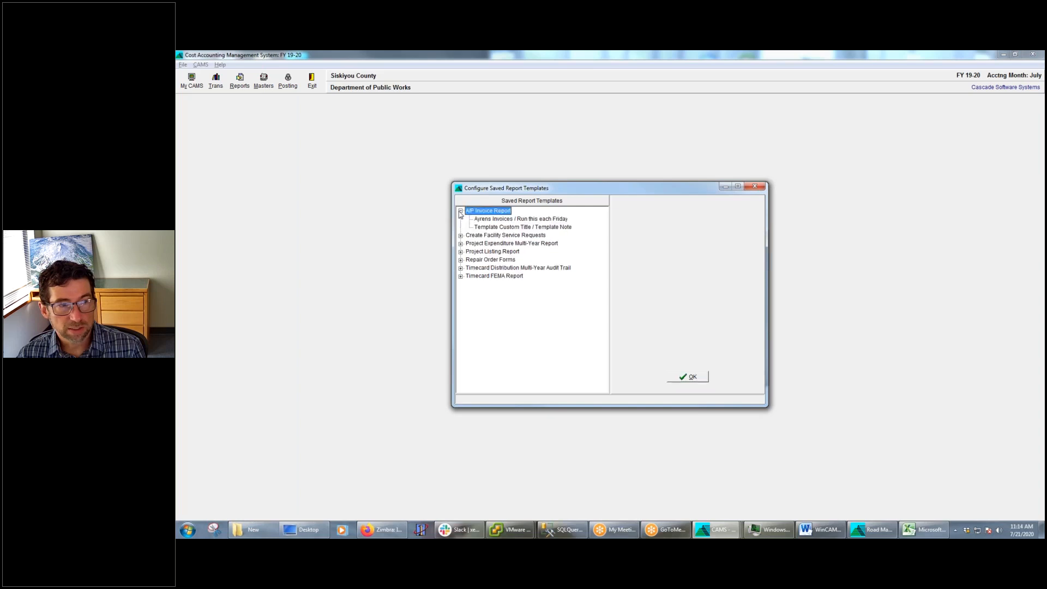
pyautogui.click(498, 219)
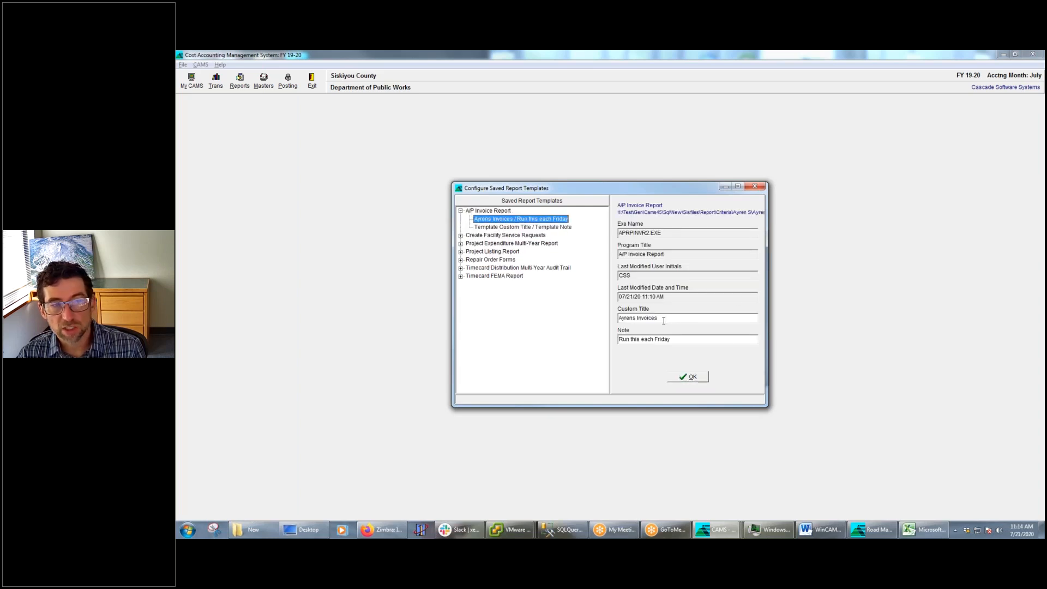
pyautogui.moveTo(686, 340); pyautogui.dragTo(657, 344)
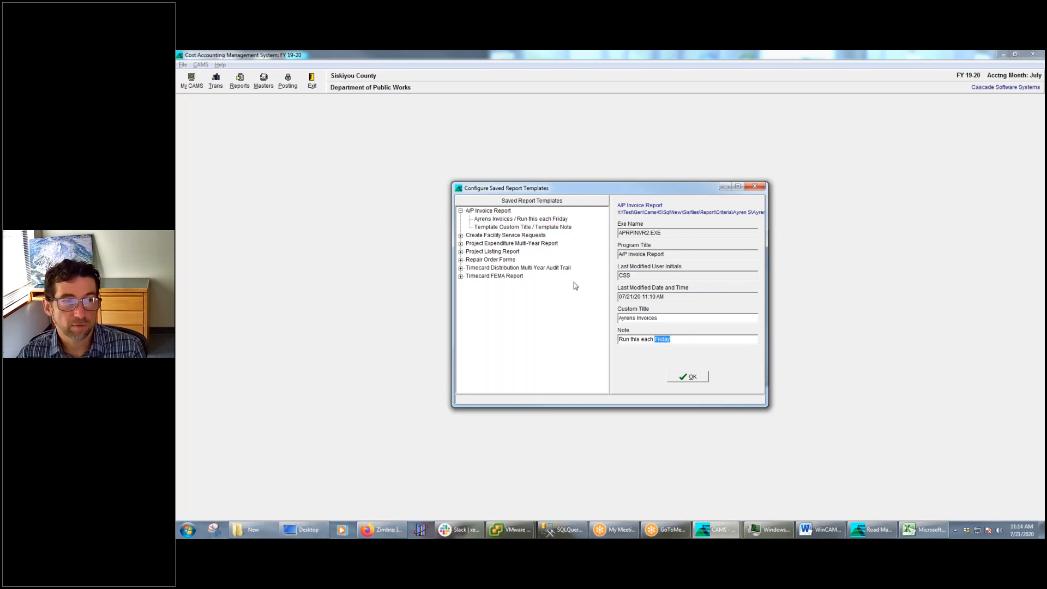
# Start copying report templates to another user, selecting only the "Run this each Friday" A/P Invoice Report and "THE BEST Project Listing Report" templates
pyautogui.rightClick(483, 229)
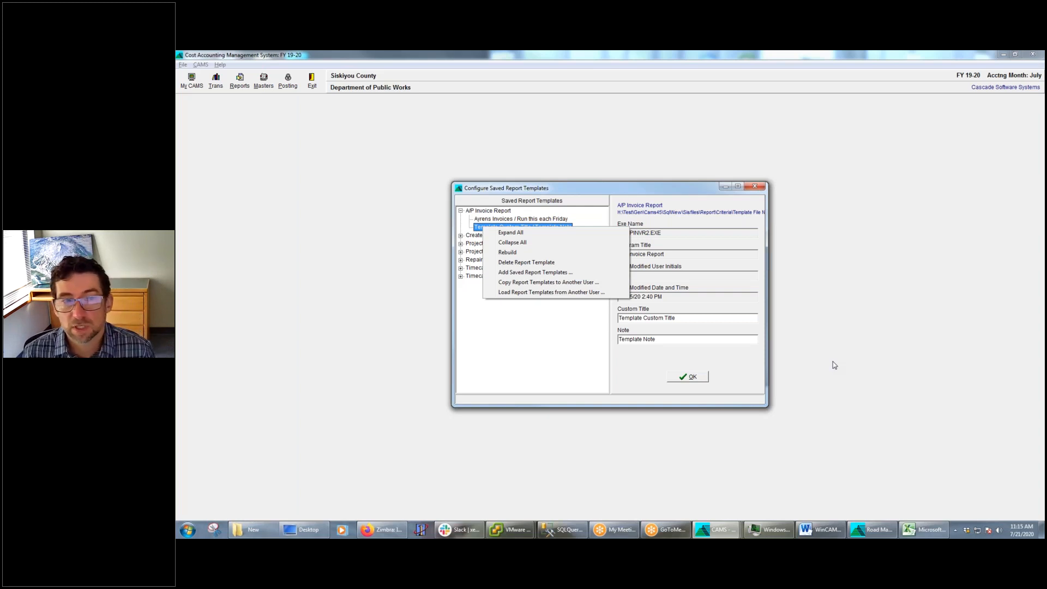
pyautogui.click(576, 283)
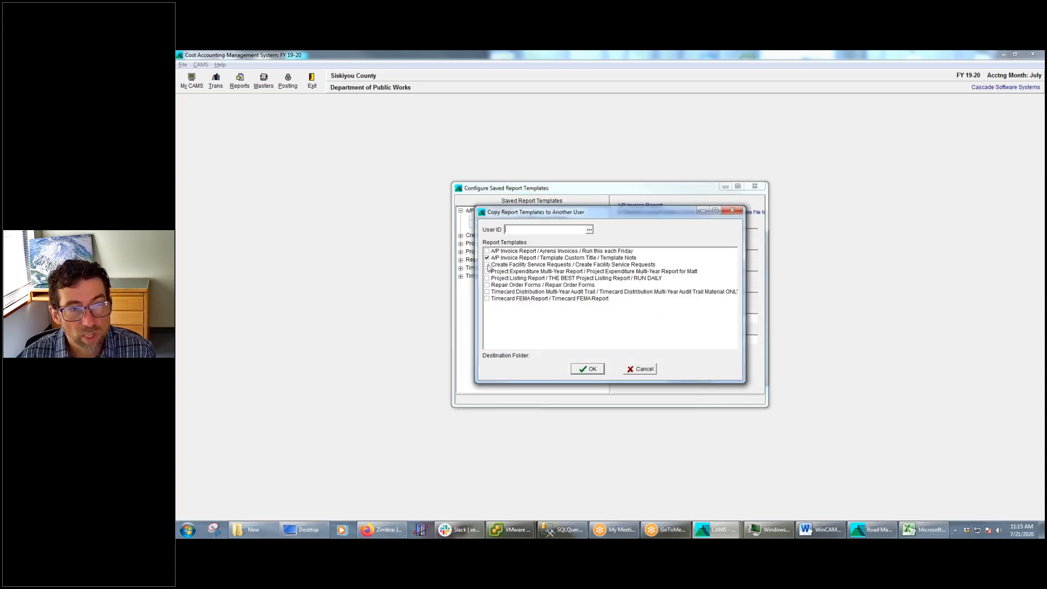
pyautogui.click(487, 251)
pyautogui.click(487, 257)
pyautogui.click(487, 271)
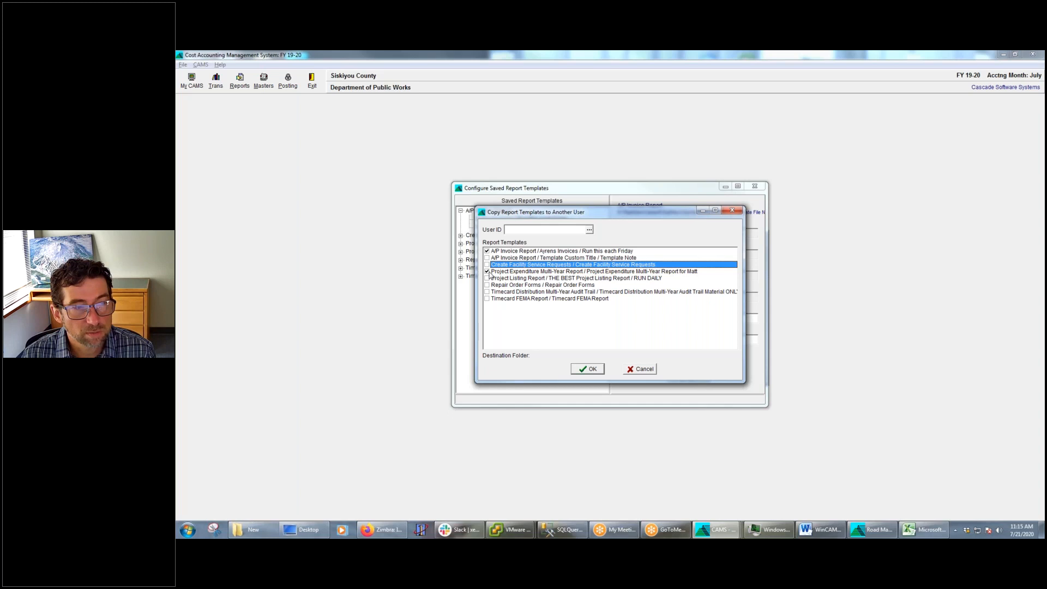
pyautogui.click(488, 272)
pyautogui.click(488, 278)
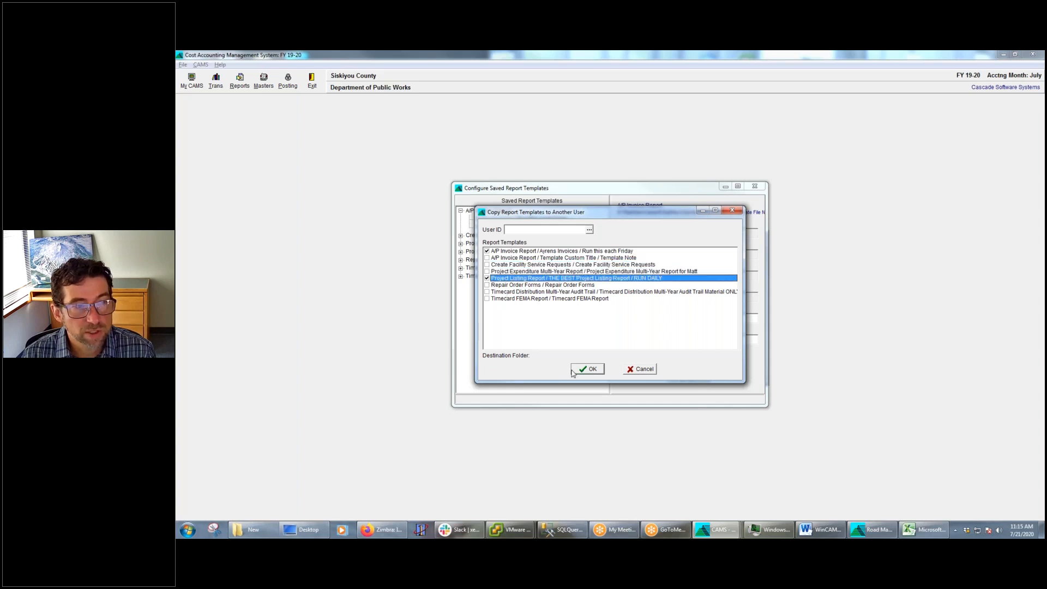
# Choose the recipient's user ID among the T entries of the CAMS user list and copy the selected templates to that user
pyautogui.click(589, 230)
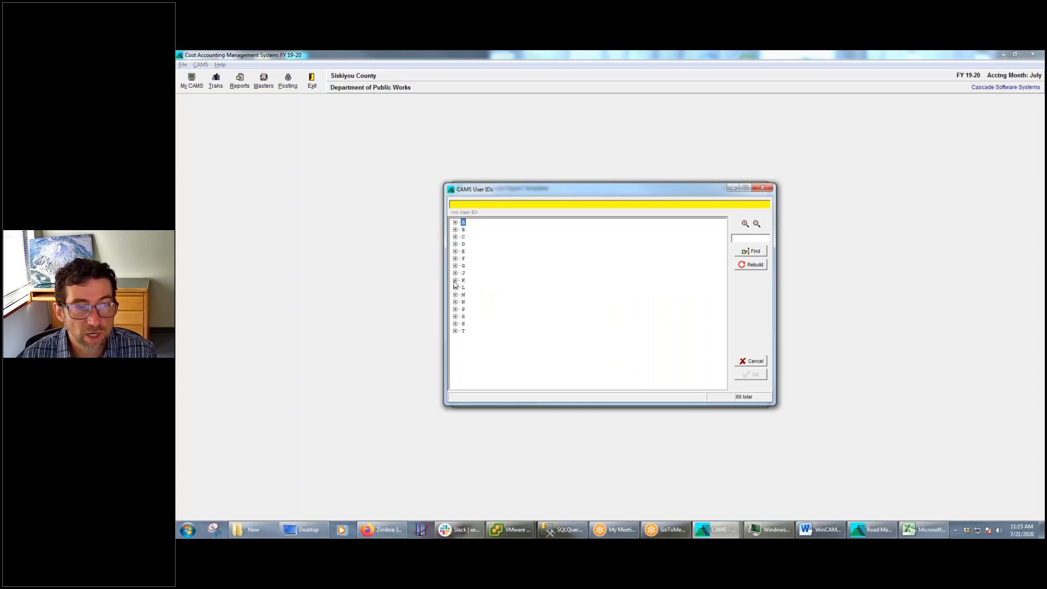
pyautogui.click(456, 281)
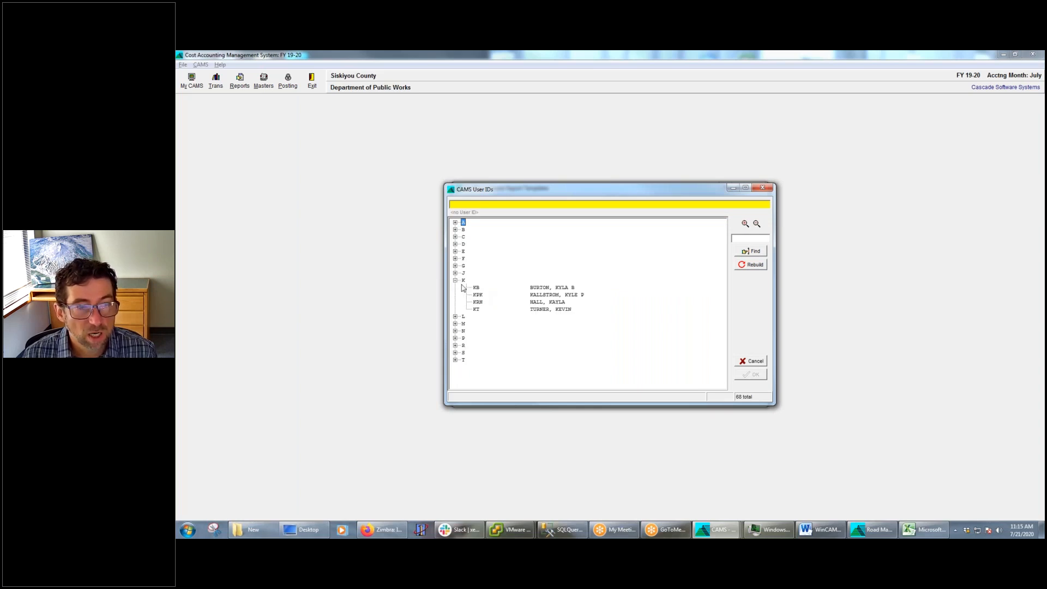
pyautogui.click(456, 316)
pyautogui.click(455, 367)
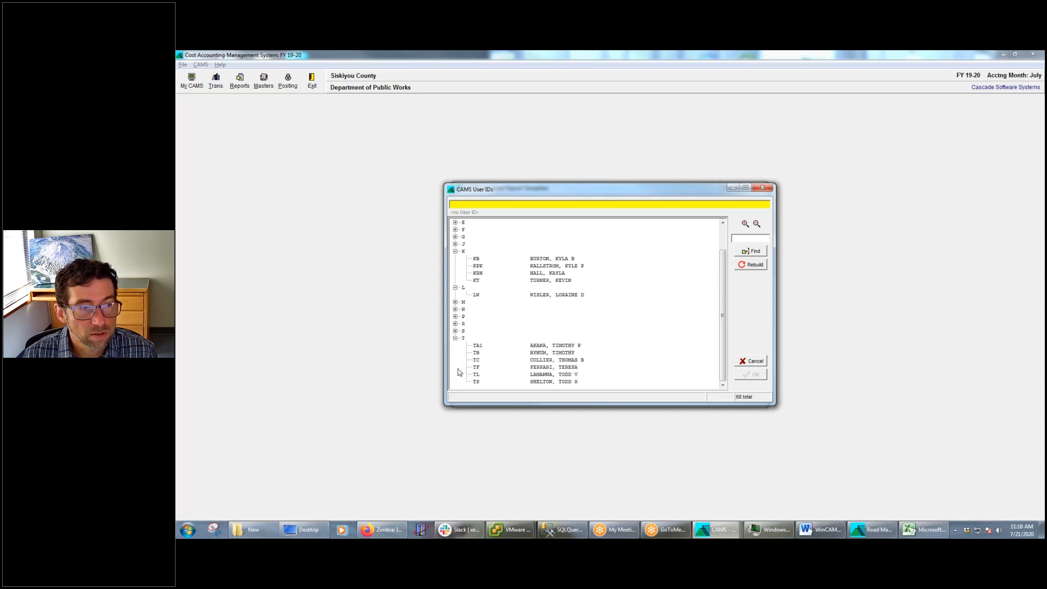
pyautogui.doubleClick(561, 378)
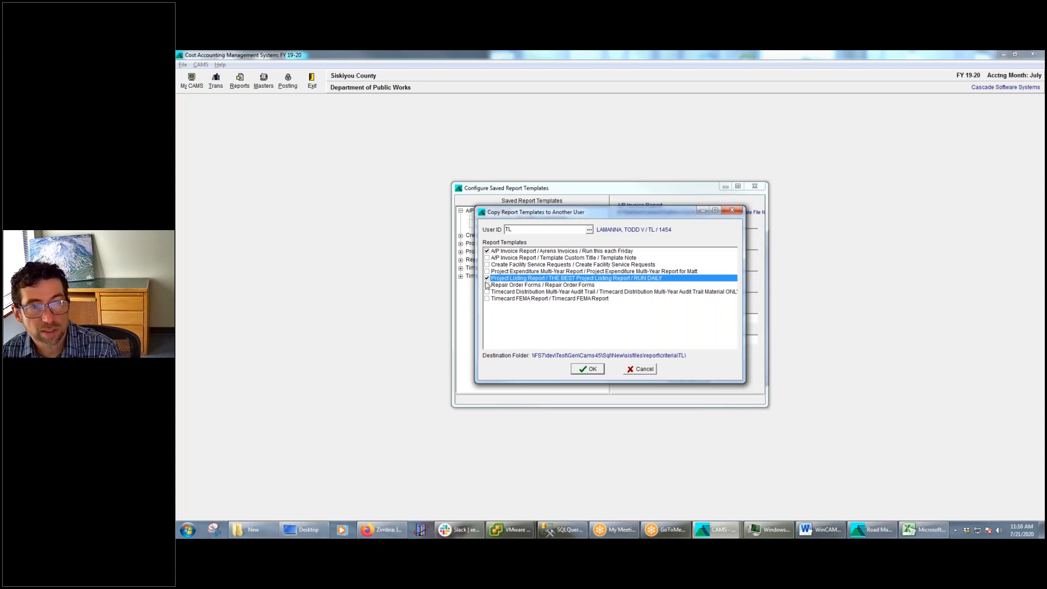
pyautogui.click(588, 371)
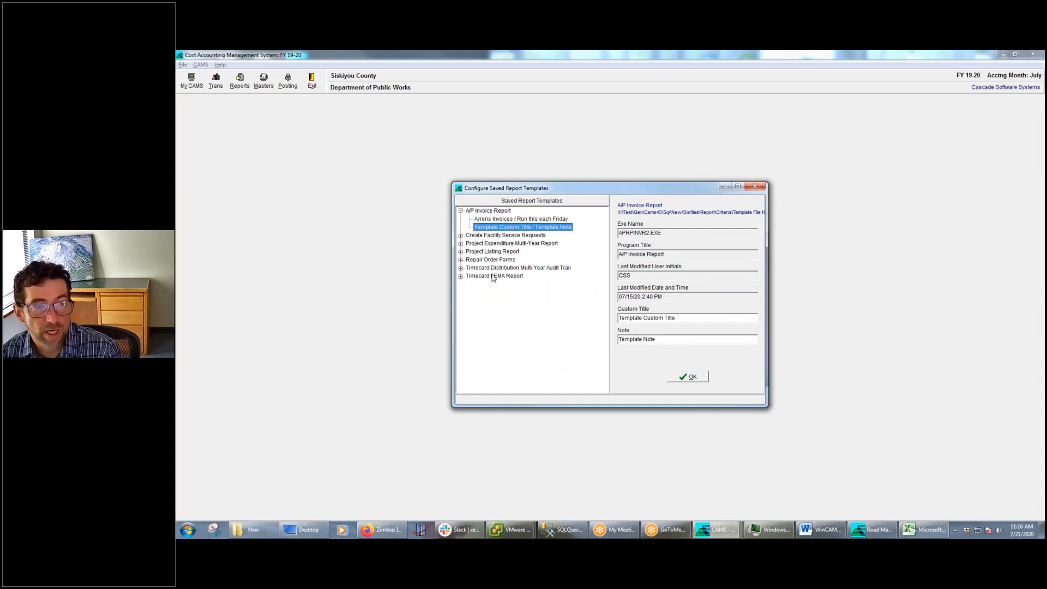
# Delete the saved A/P Invoice Report template noted "Run this each Friday"
pyautogui.click(504, 221)
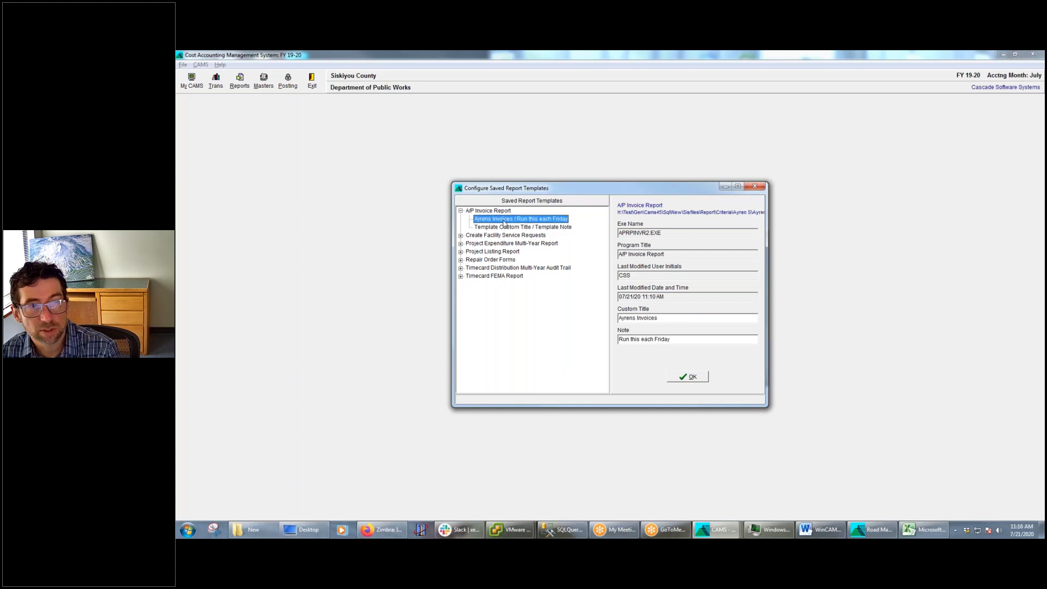
pyautogui.rightClick(504, 221)
pyautogui.click(543, 254)
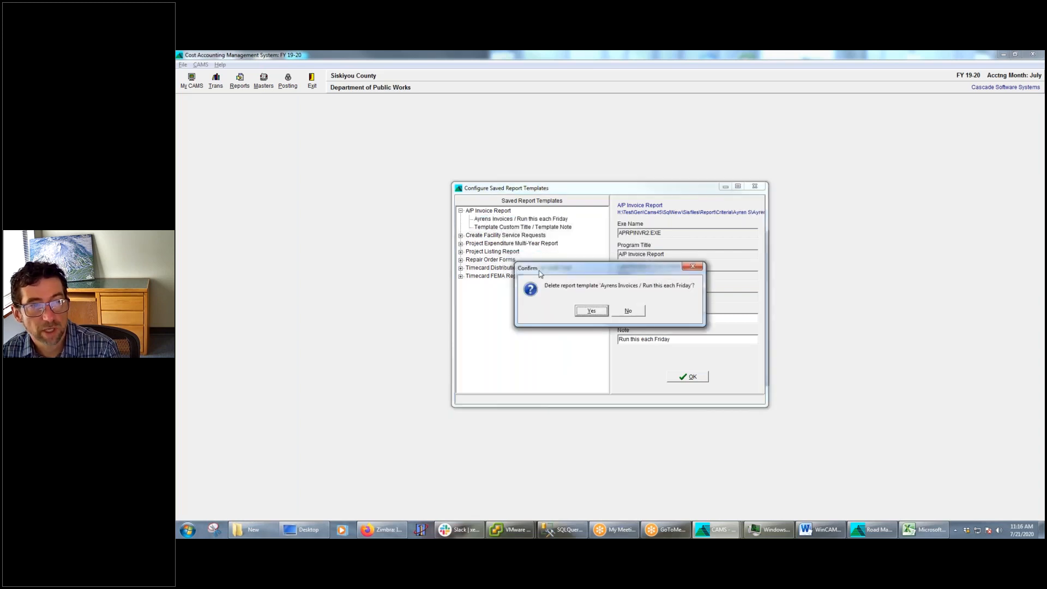
pyautogui.click(592, 311)
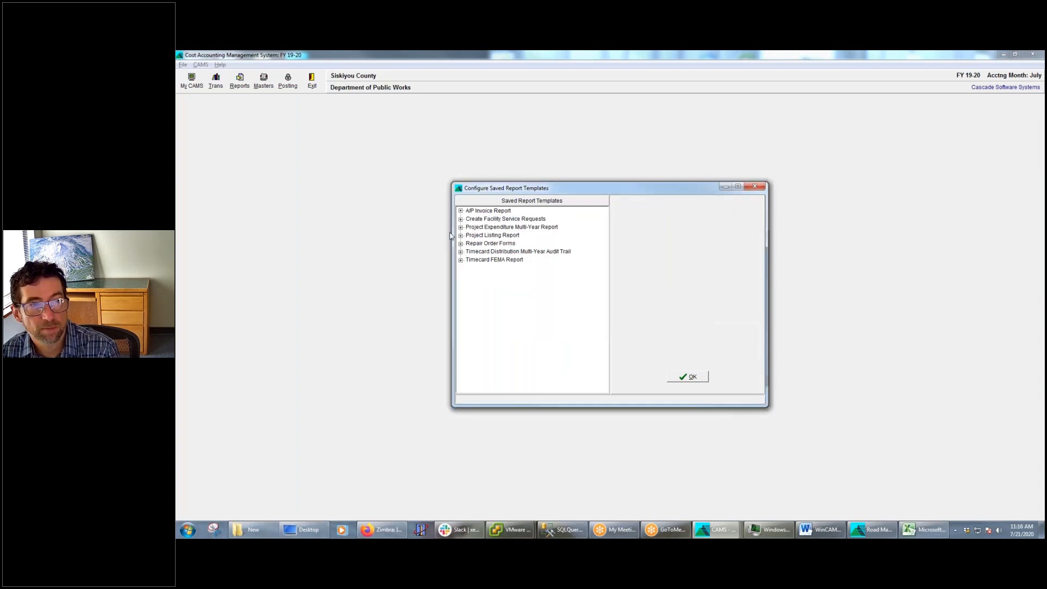
# Load the "Run this each Friday" A/P Invoice Report template from the other user, choosing user ID TL
pyautogui.rightClick(492, 219)
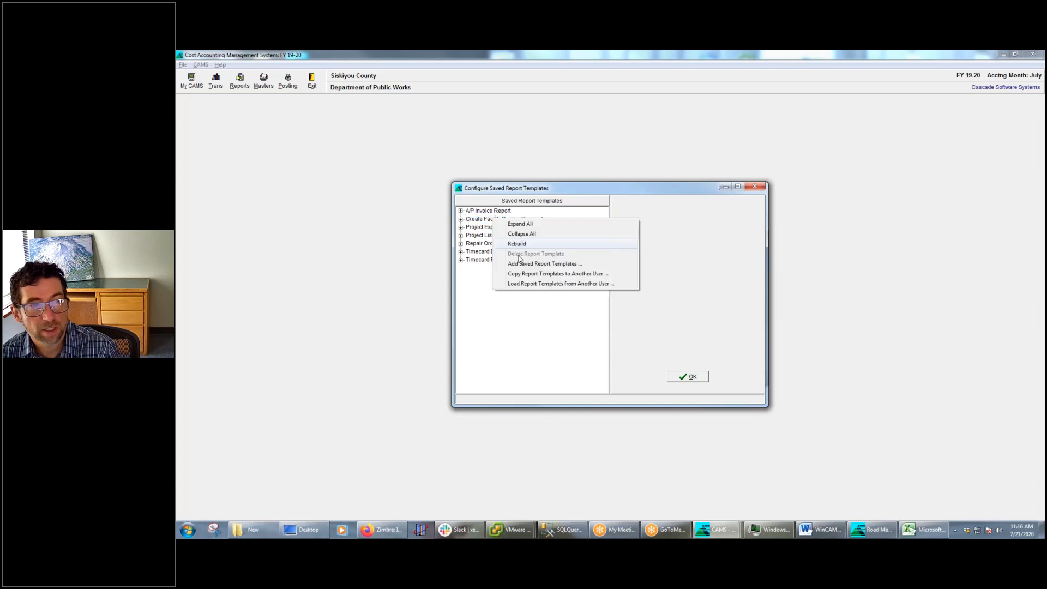
pyautogui.click(534, 284)
pyautogui.click(593, 234)
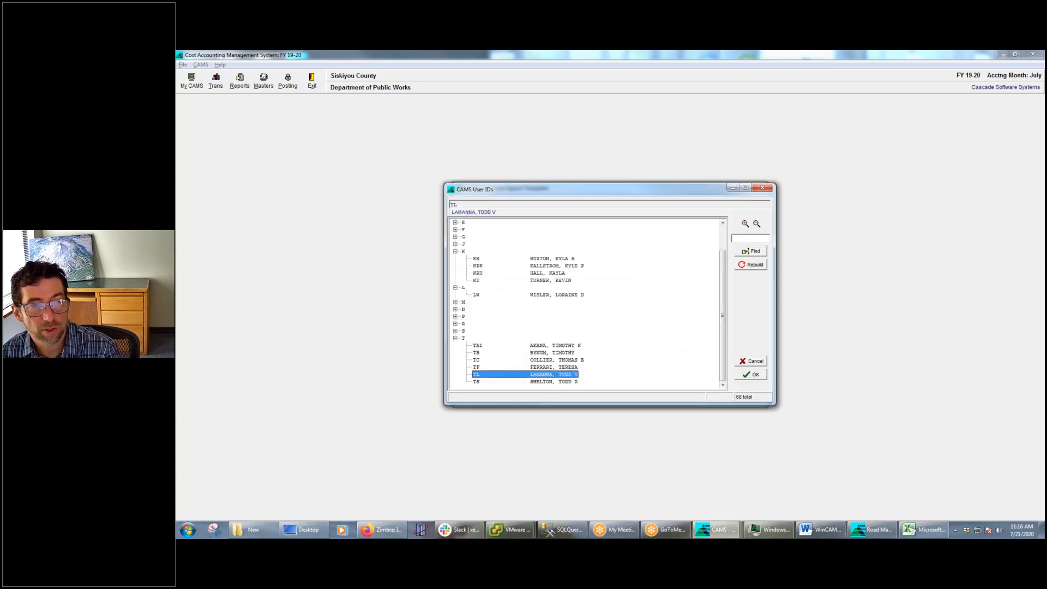
pyautogui.doubleClick(499, 379)
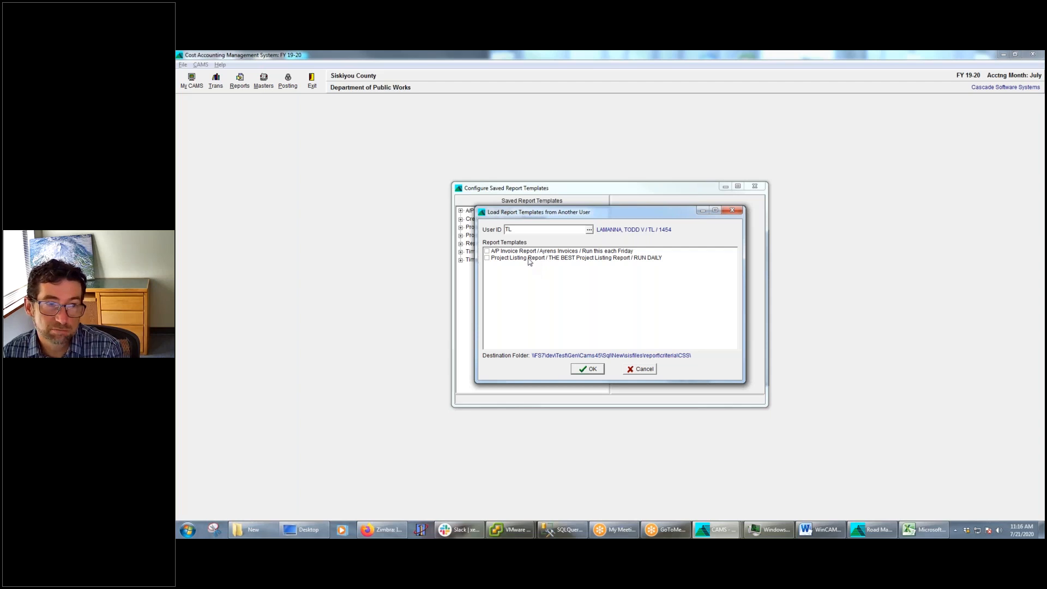
pyautogui.click(487, 252)
pyautogui.click(589, 370)
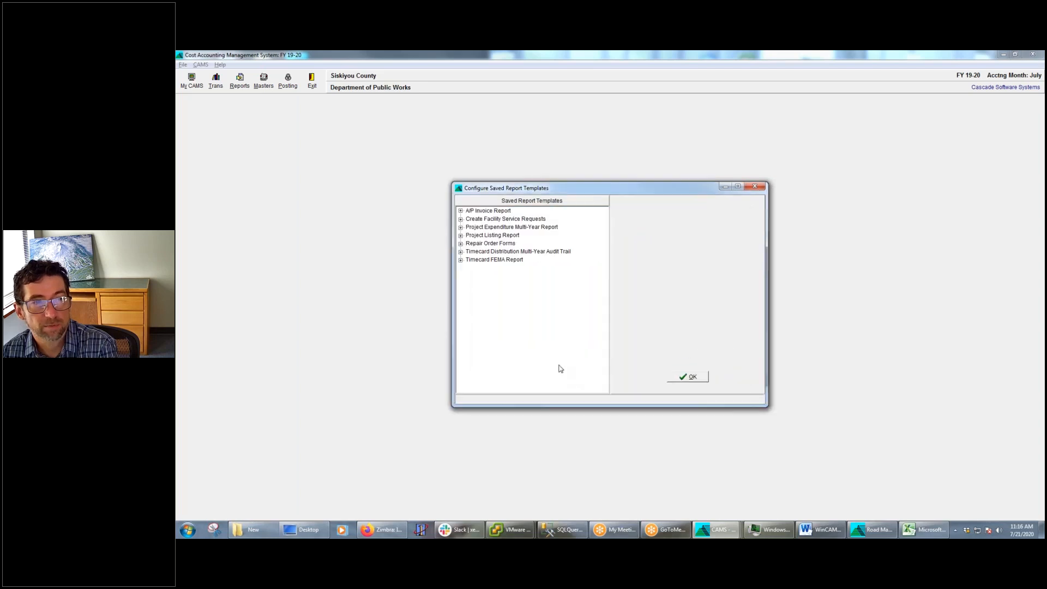
# Rebuild the saved report template list and check which templates are stored under A/P Invoice Report
pyautogui.click(461, 210)
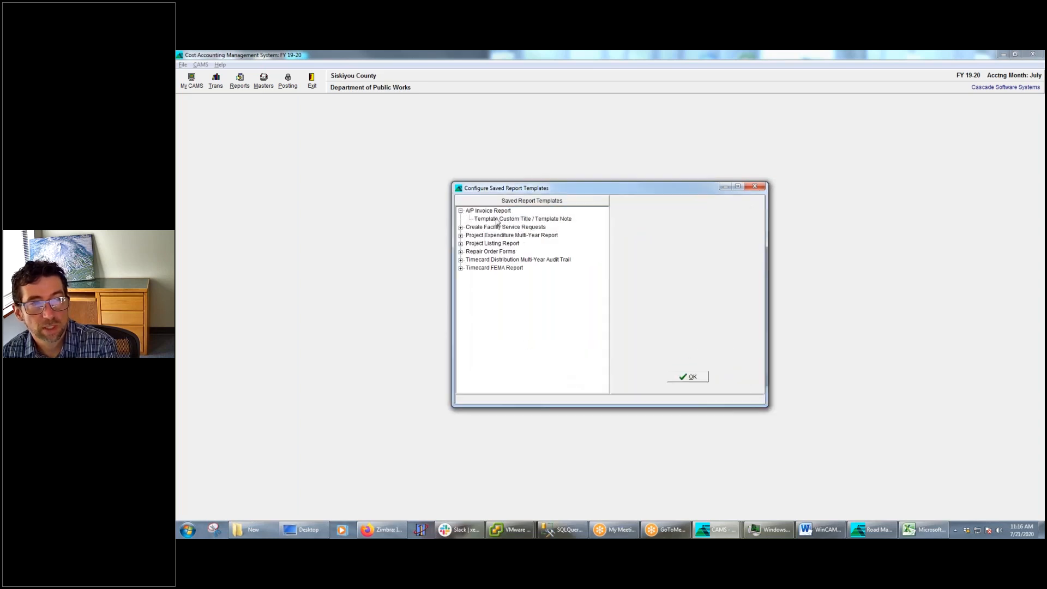
pyautogui.click(460, 211)
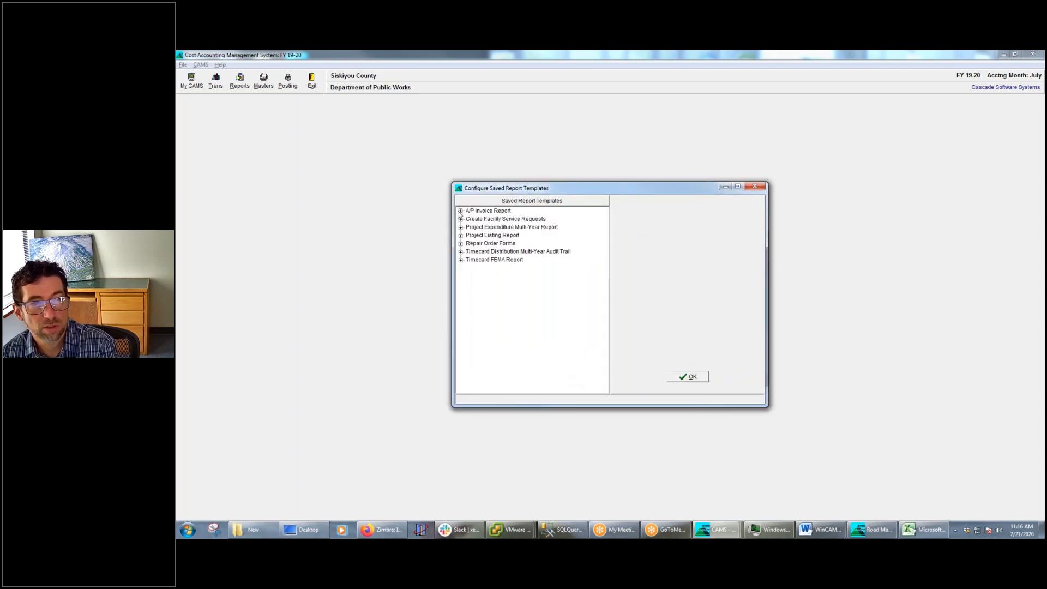
pyautogui.rightClick(507, 286)
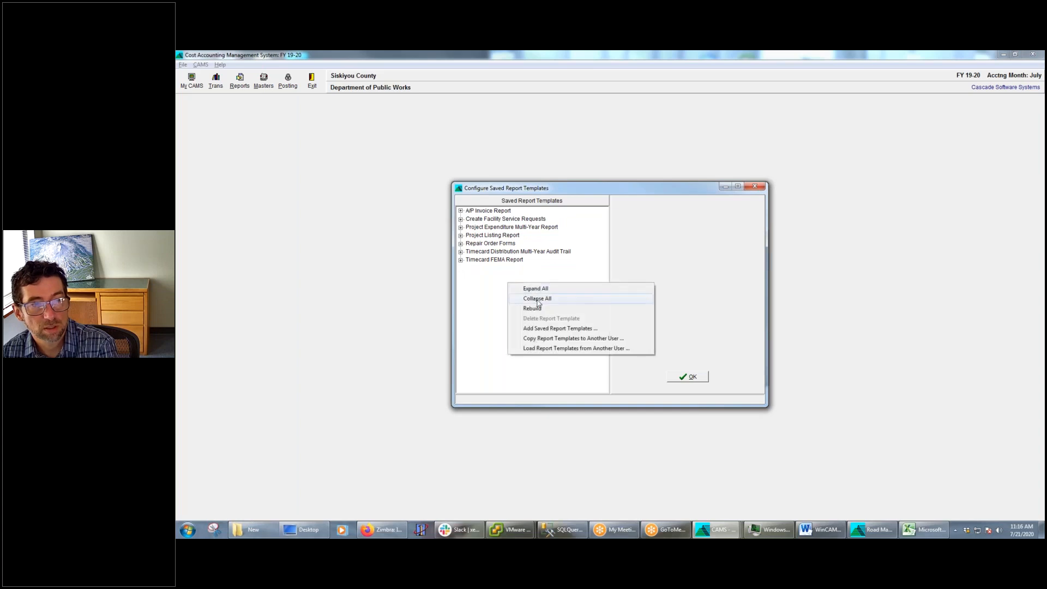
pyautogui.click(542, 311)
pyautogui.click(461, 211)
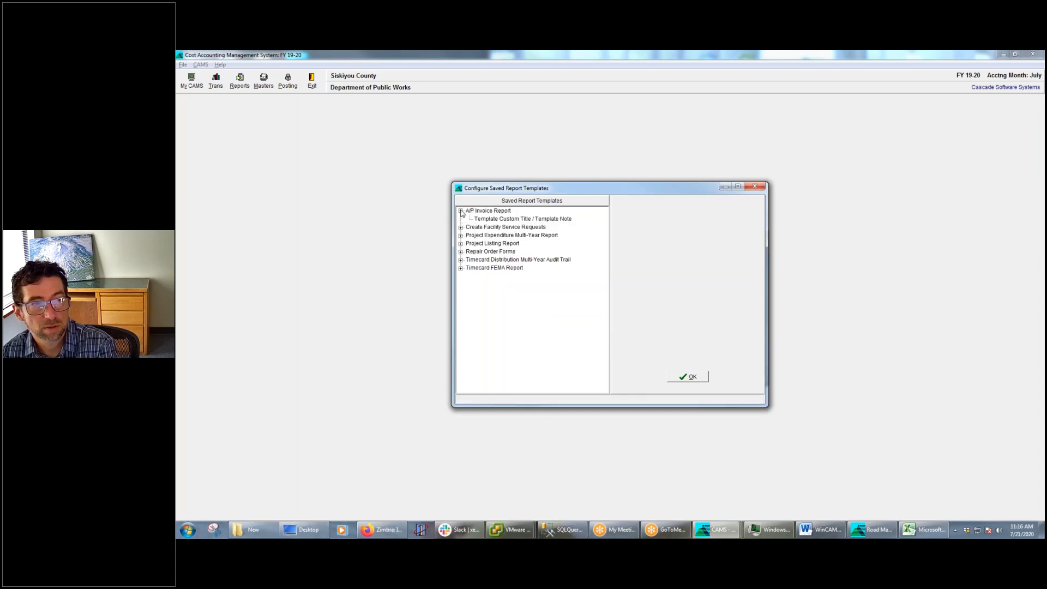
# Review the details of the "Template Custom Title / Template Note" A/P Invoice Report template and close the template configuration
pyautogui.click(482, 246)
pyautogui.click(502, 251)
pyautogui.click(505, 228)
pyautogui.click(515, 220)
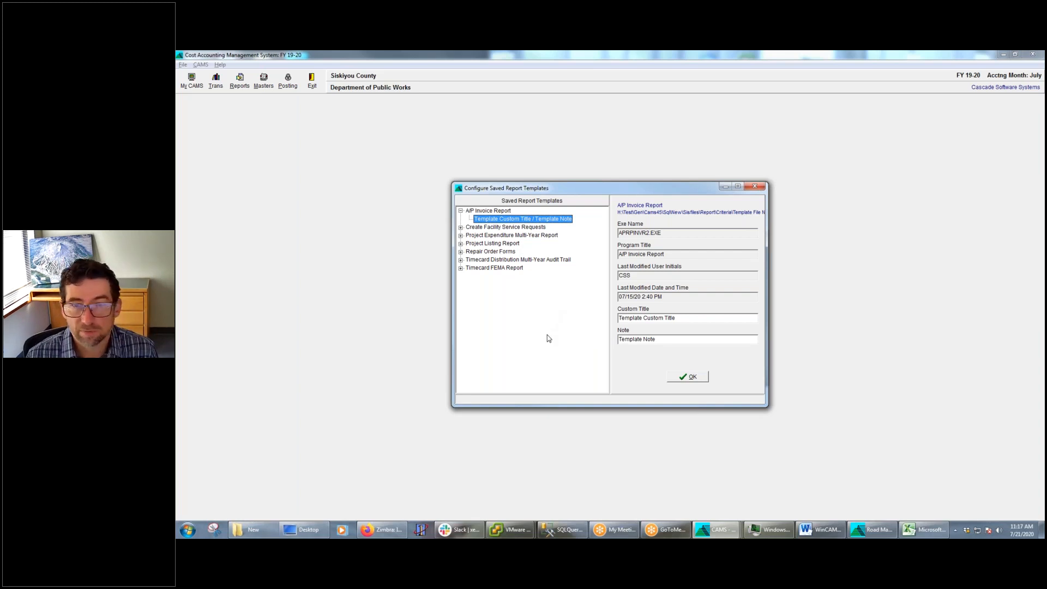
pyautogui.click(701, 376)
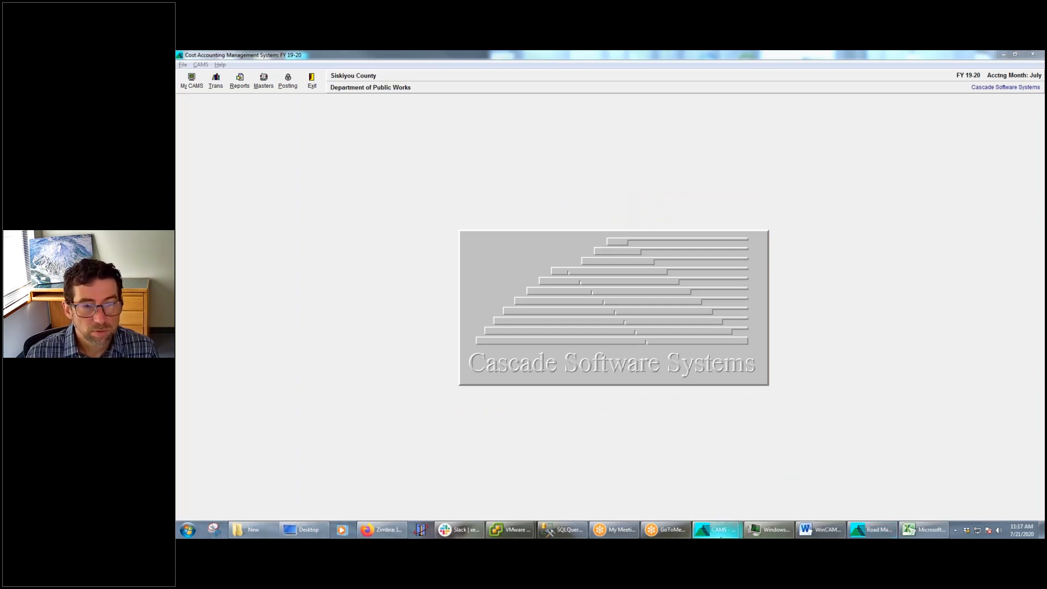
# Bring up the Project Ledger Report and look over its preview and report type options
pyautogui.moveTo(721, 536)
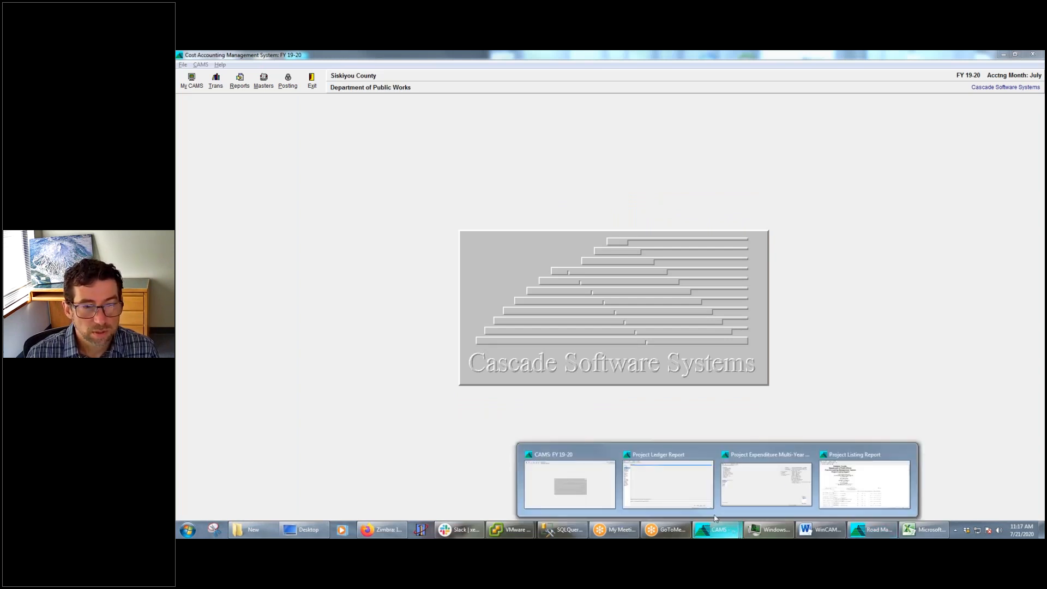
pyautogui.click(679, 493)
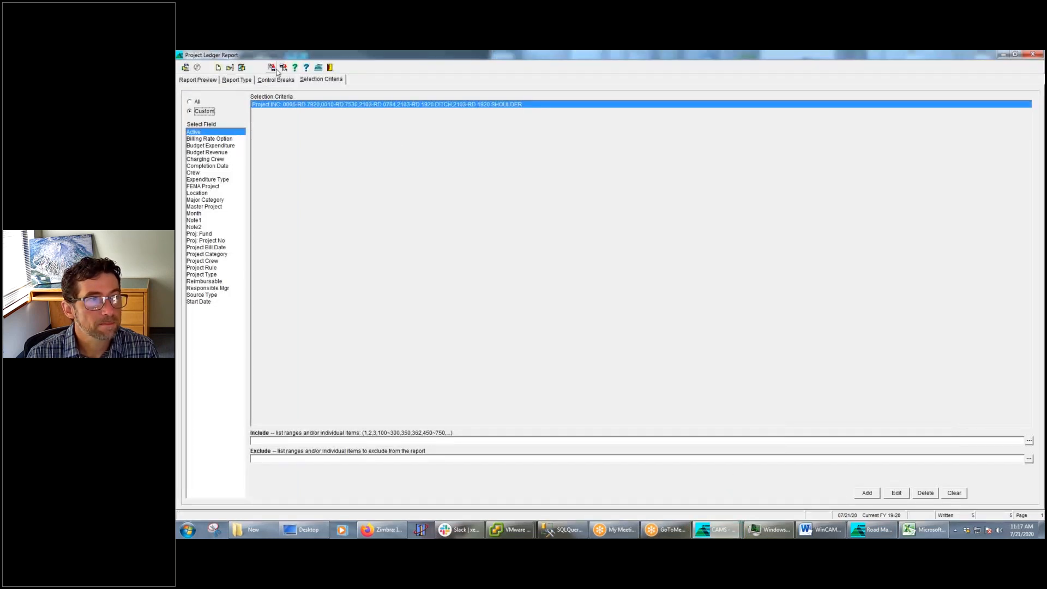
pyautogui.click(191, 81)
pyautogui.click(232, 80)
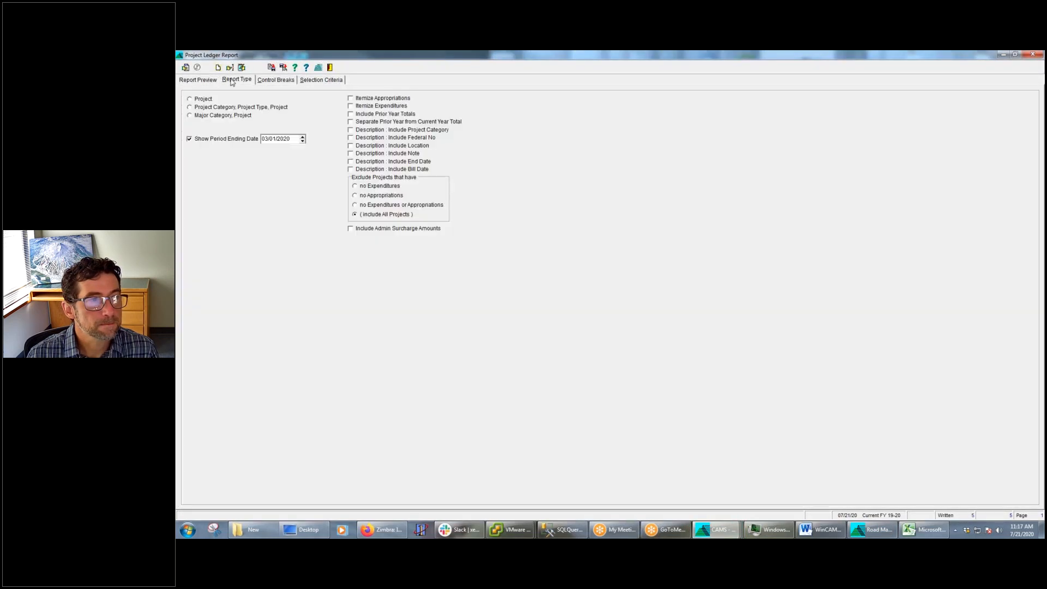
pyautogui.click(200, 81)
pyautogui.click(236, 82)
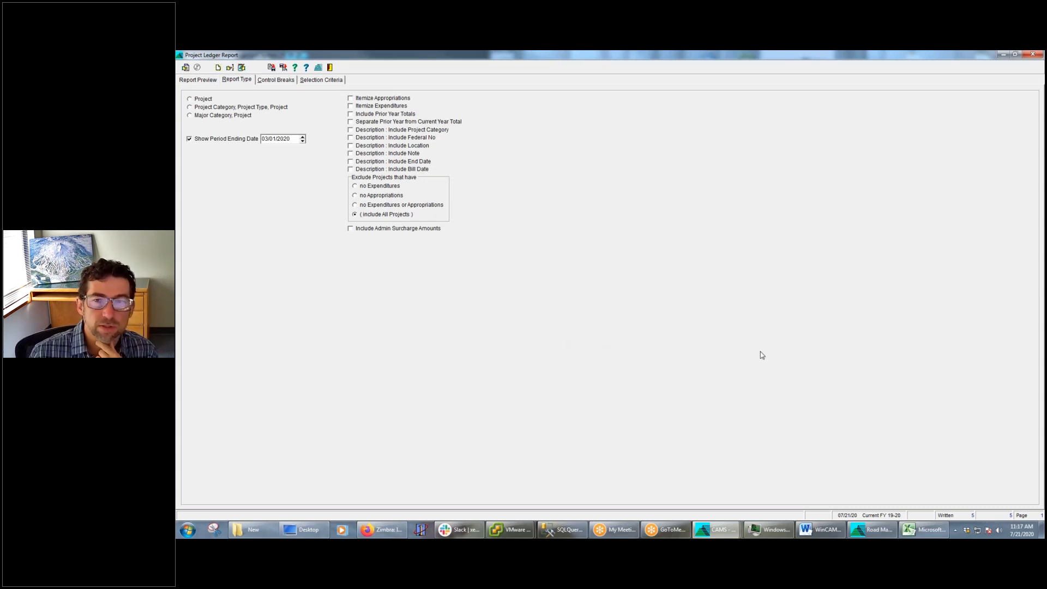
# Switch to the Word outline, maximize it, and highlight the feature about indicating the report template file on the cover page
pyautogui.moveTo(1046, 200); pyautogui.dragTo(475, 156)
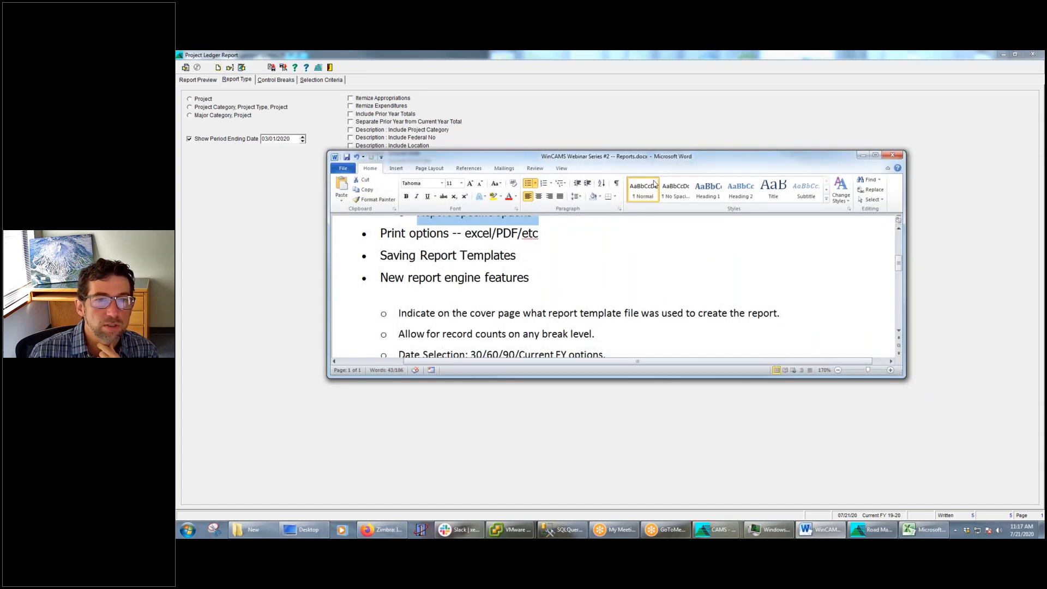
pyautogui.click(871, 156)
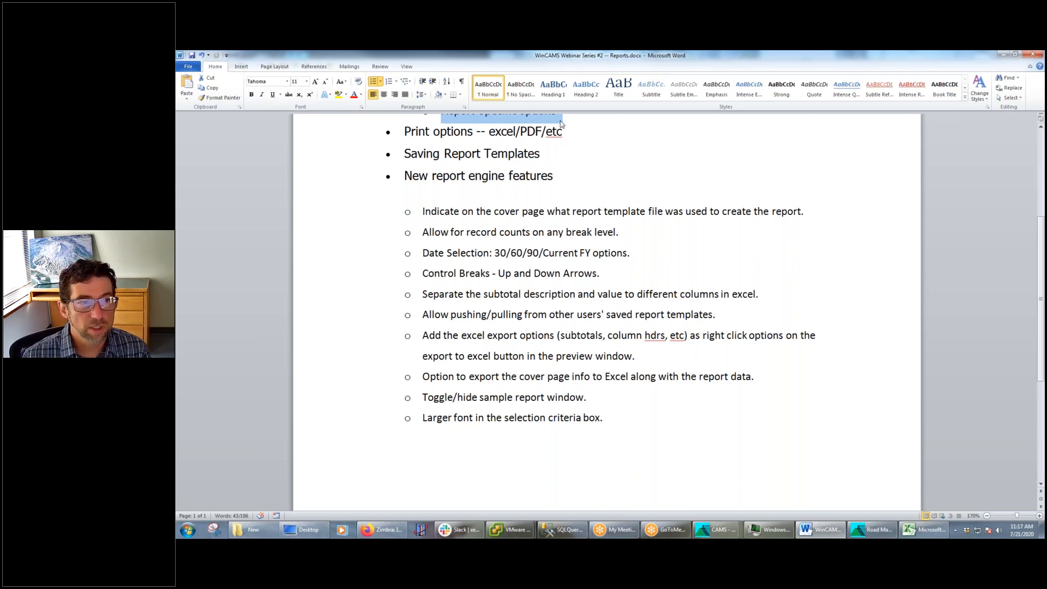
pyautogui.moveTo(424, 212); pyautogui.dragTo(816, 211)
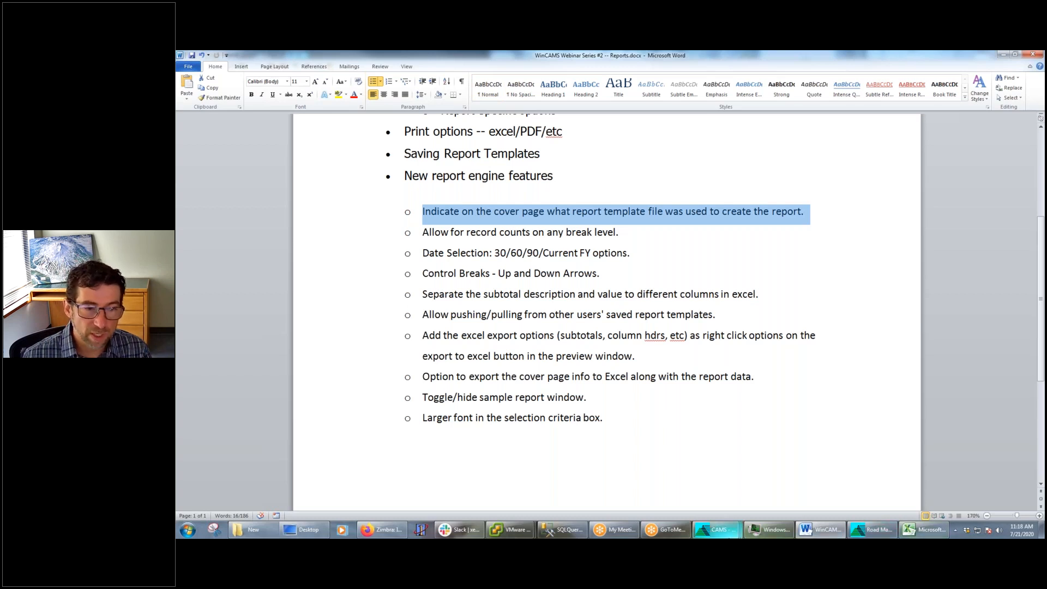
# Switch to the Project Listing Report and highlight the template name and file lines on its cover page
pyautogui.click(714, 530)
pyautogui.moveTo(692, 499)
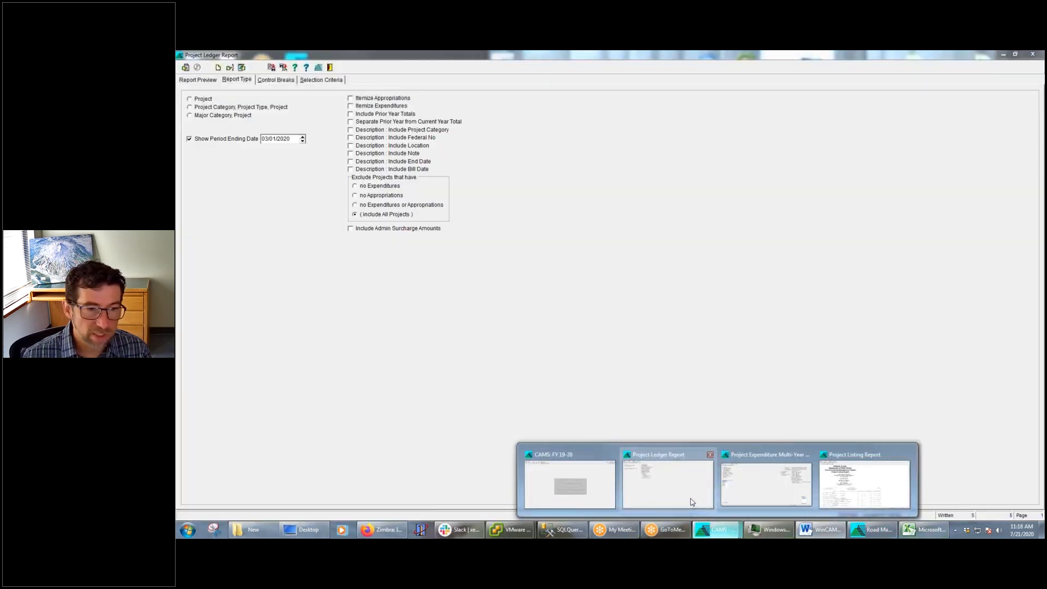
pyautogui.moveTo(741, 499)
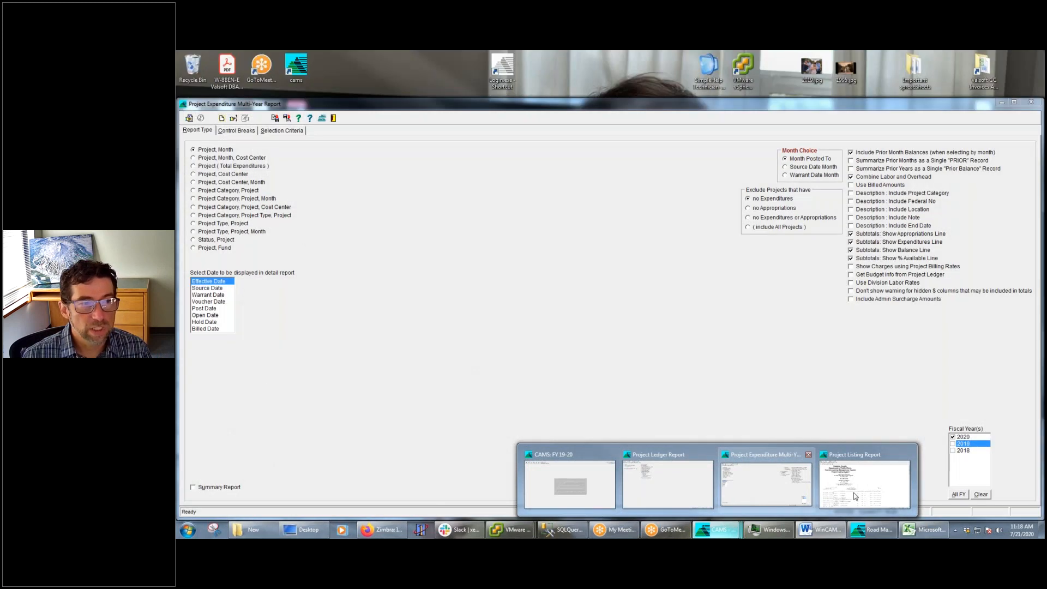
pyautogui.click(865, 483)
pyautogui.moveTo(477, 295); pyautogui.dragTo(321, 285)
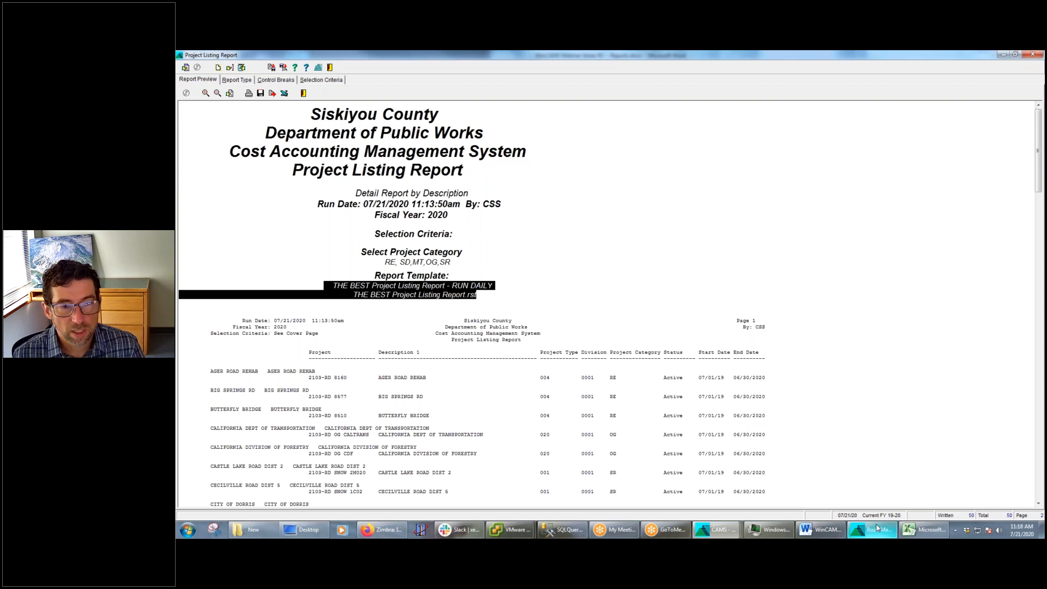
# Highlight "Allow for record counts on any break level" in the Word outline and show the Project Category break's options in the Project Ledger Report
pyautogui.click(820, 529)
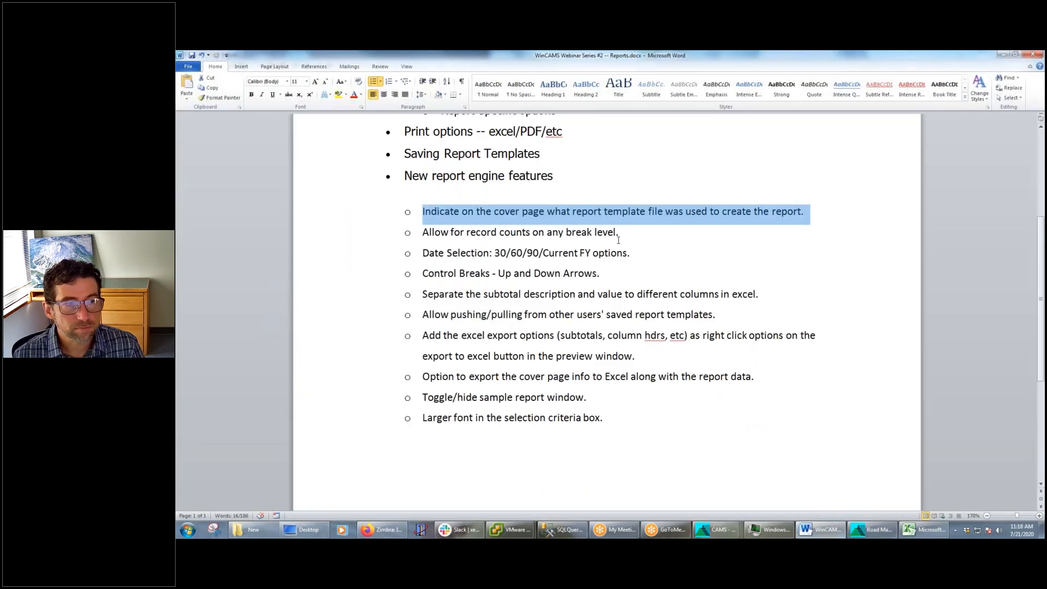
pyautogui.moveTo(643, 233); pyautogui.dragTo(420, 230)
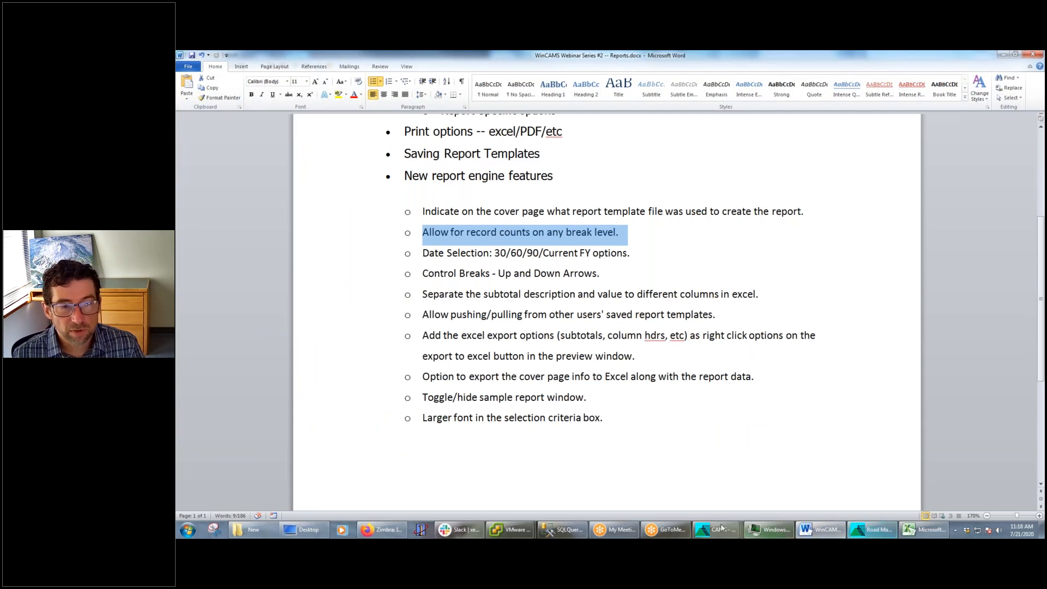
pyautogui.click(721, 532)
pyautogui.click(686, 491)
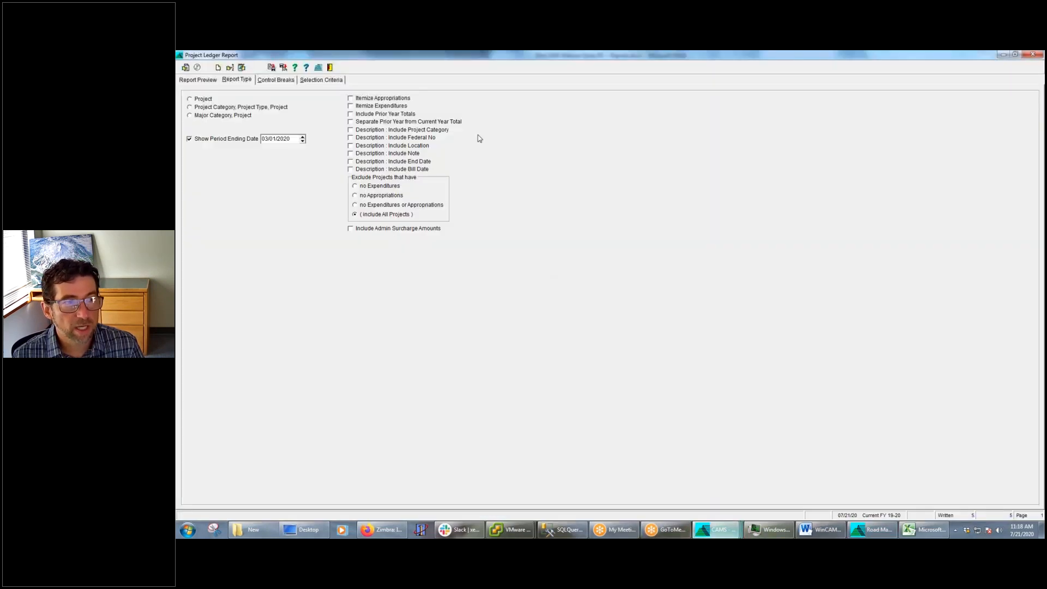
pyautogui.click(269, 80)
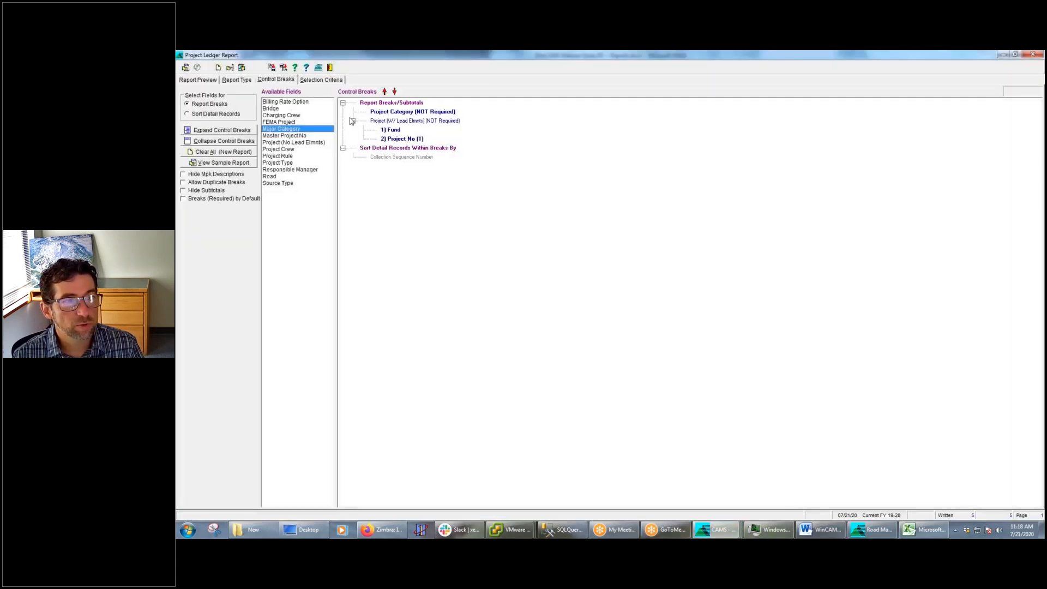
pyautogui.rightClick(415, 114)
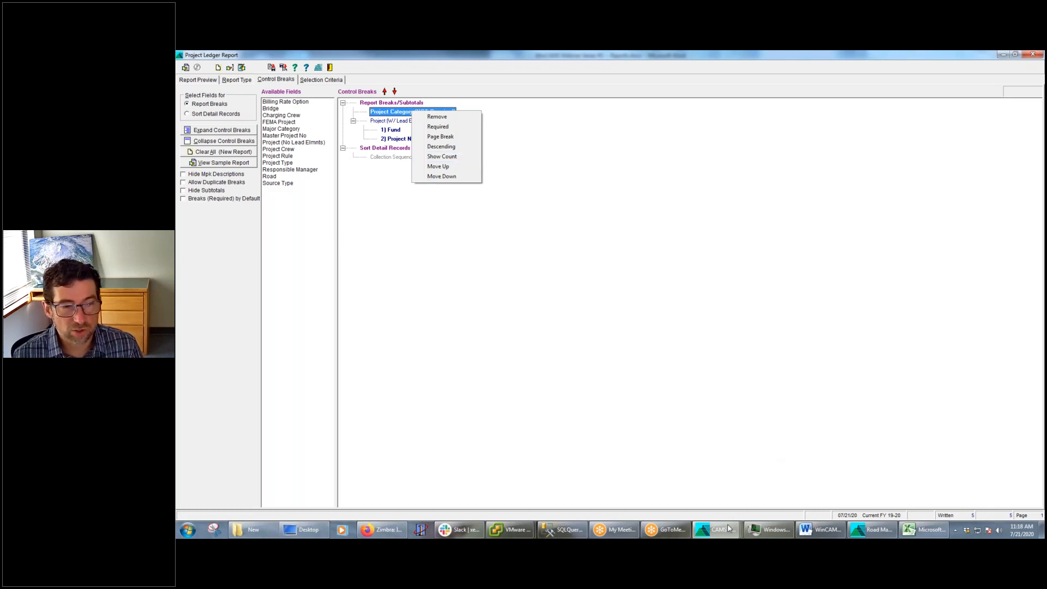
# Highlight "Date Selection: 30/60/90/Current FY options." in the Word outline and minimize the document
pyautogui.click(823, 531)
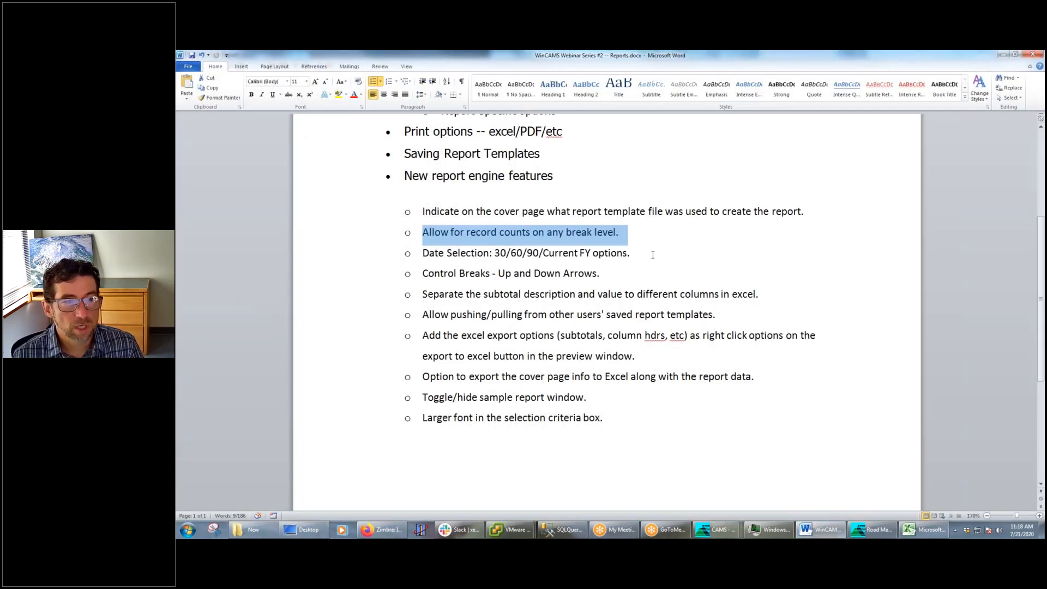
pyautogui.click(632, 253)
pyautogui.moveTo(625, 253); pyautogui.dragTo(418, 251)
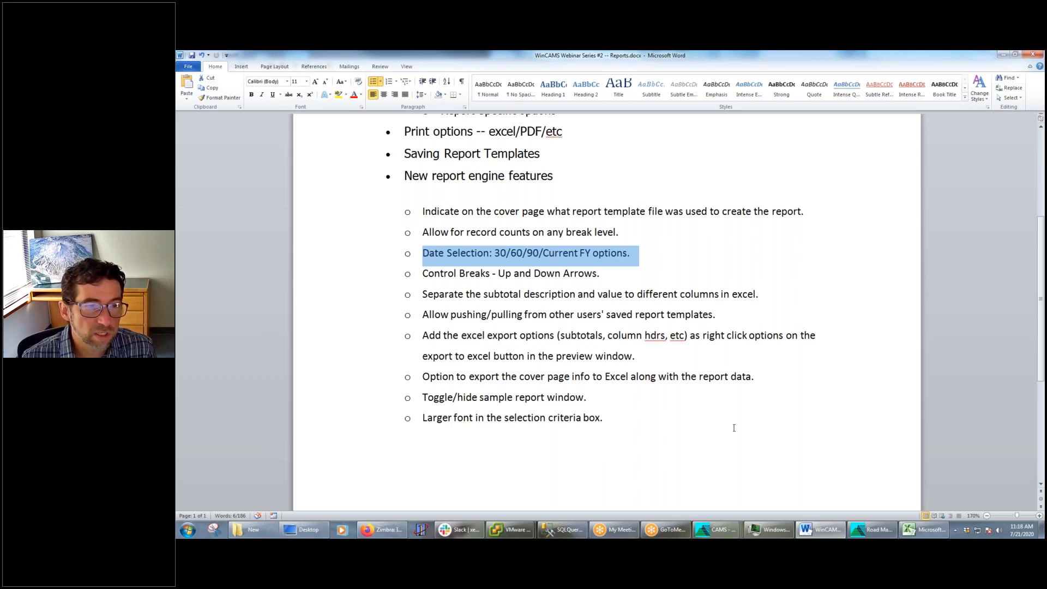
pyautogui.click(1004, 56)
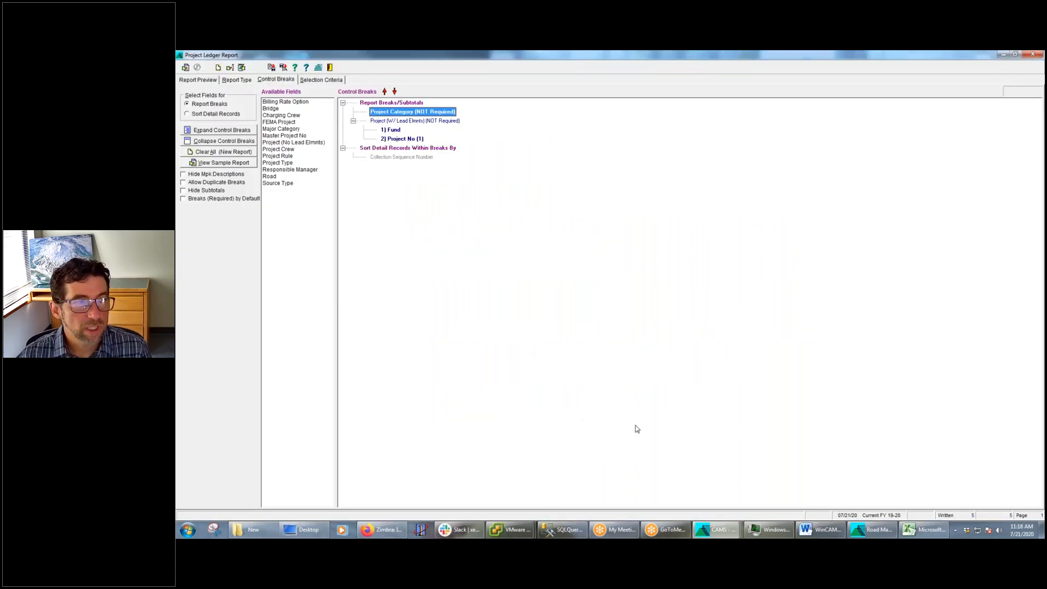
# Switch to the CAMS main window and load the A/P Invoice Report's saved template "Template Custom Title / Template Note"
pyautogui.click(718, 530)
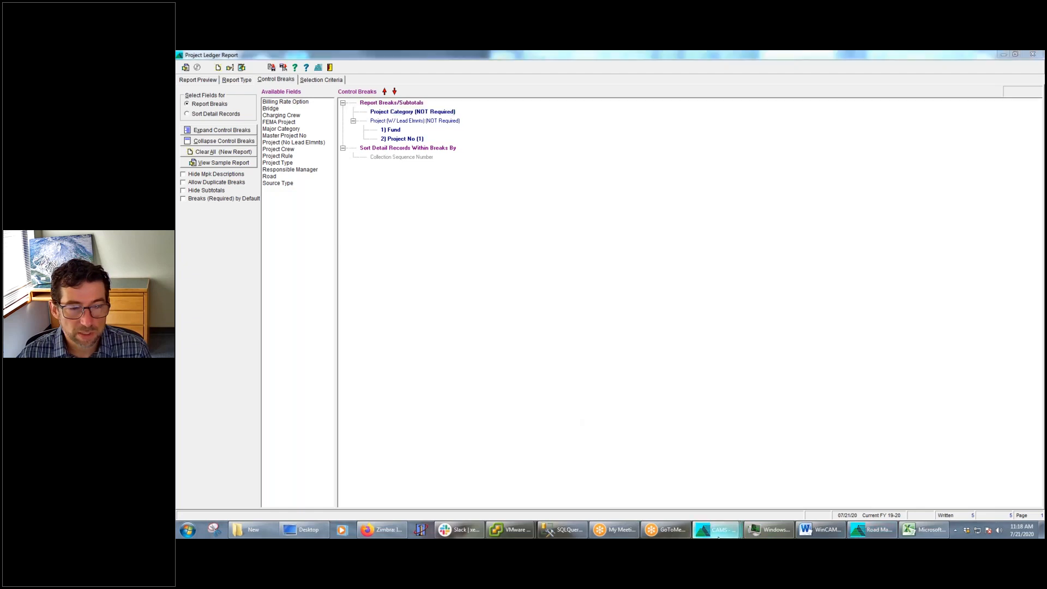
pyautogui.moveTo(709, 532)
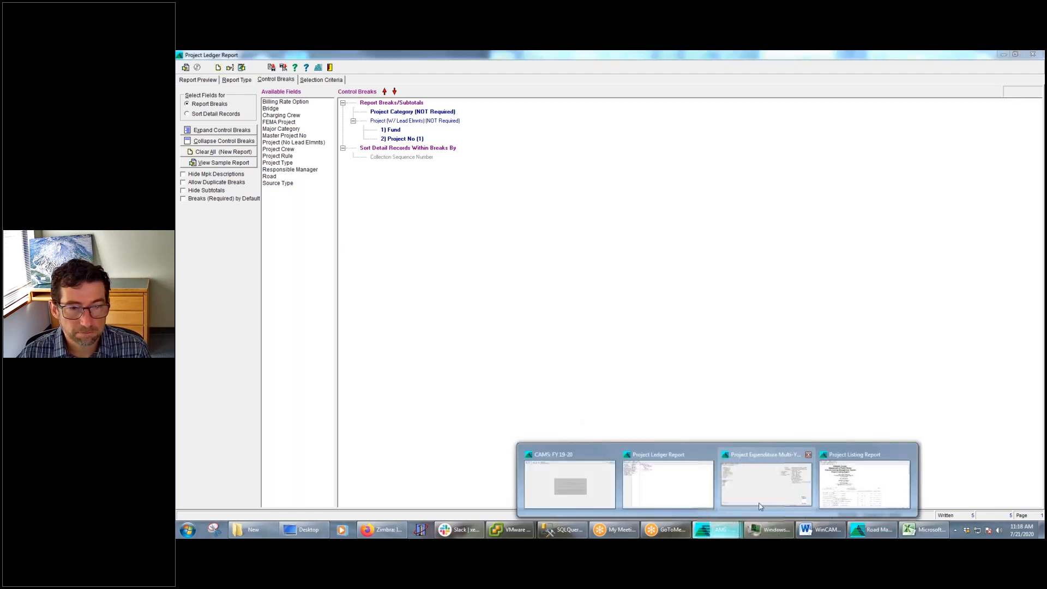
pyautogui.click(605, 469)
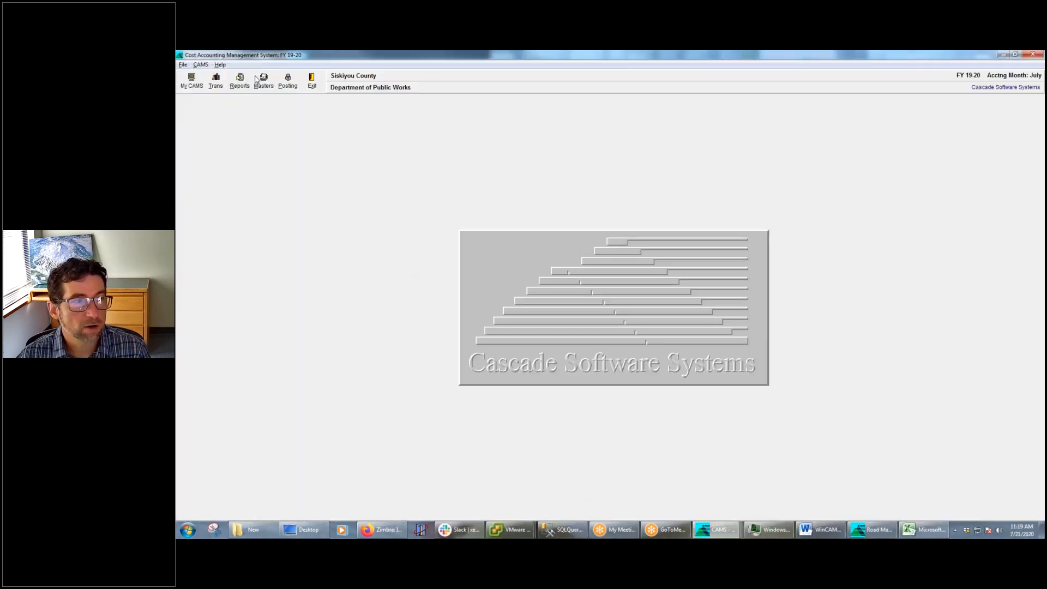
pyautogui.click(191, 82)
pyautogui.moveTo(216, 112)
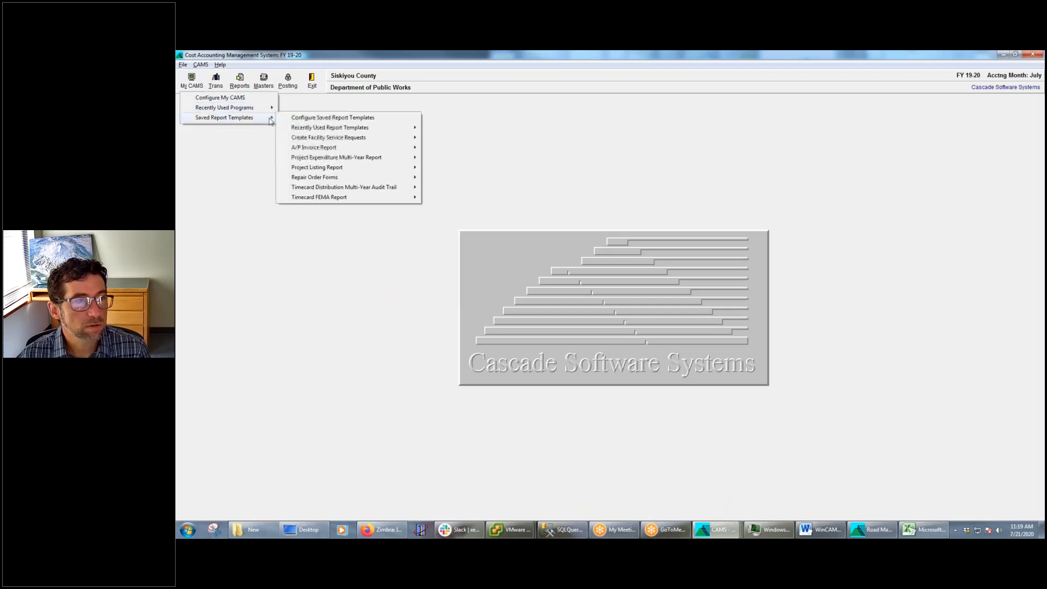
pyautogui.moveTo(359, 129)
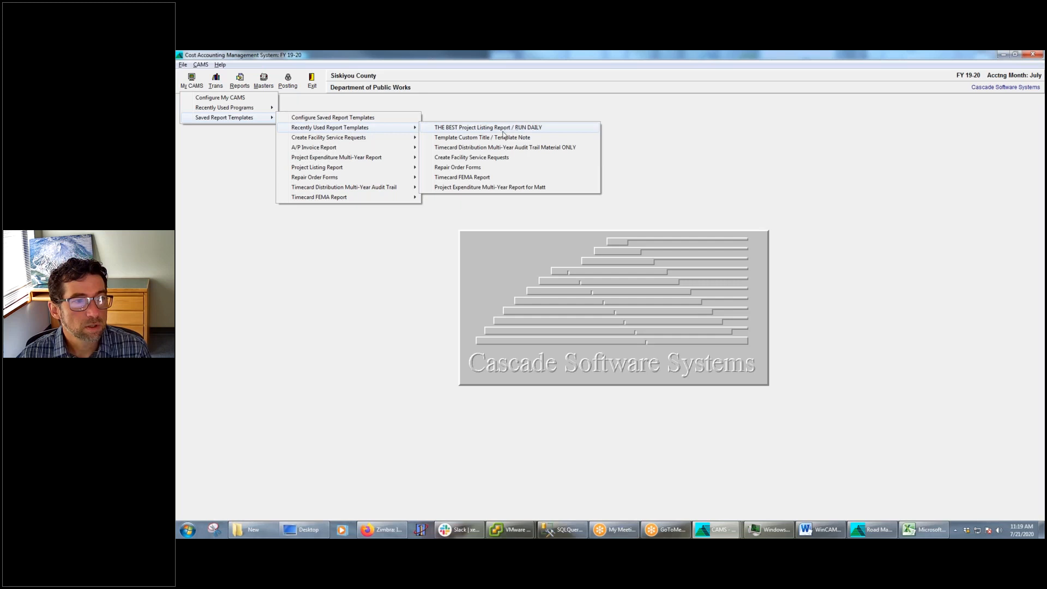
pyautogui.moveTo(376, 149)
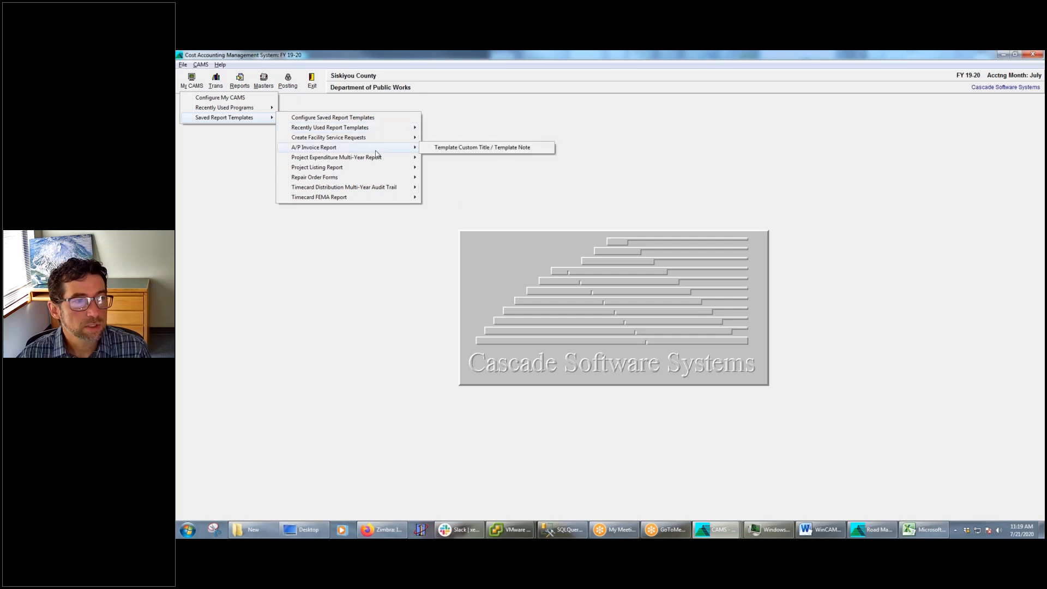
pyautogui.click(459, 148)
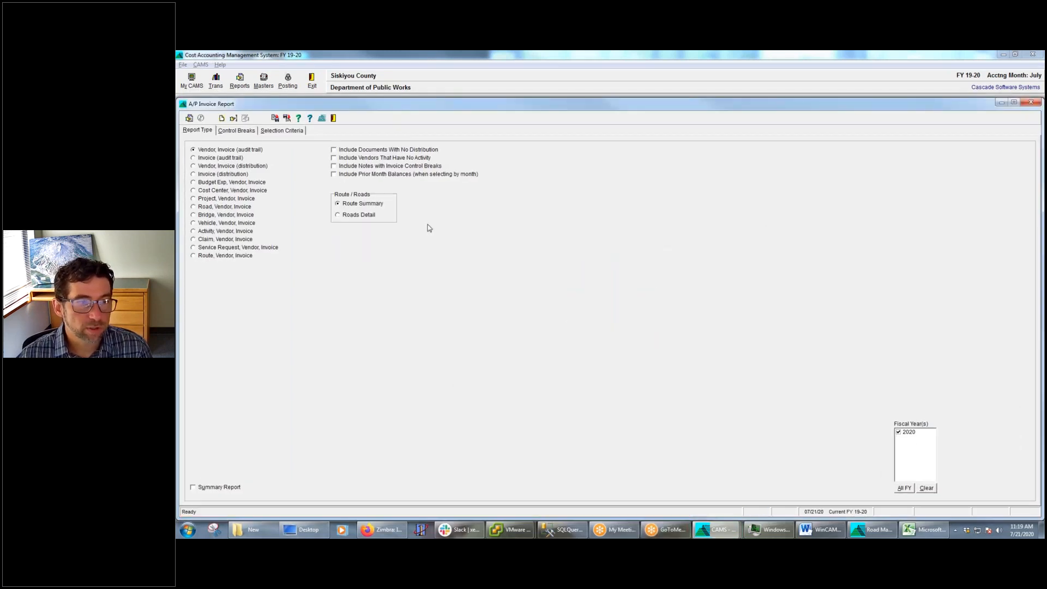
# Review the loaded A/P Invoice template's selection criteria, control breaks and report type settings
pyautogui.click(288, 132)
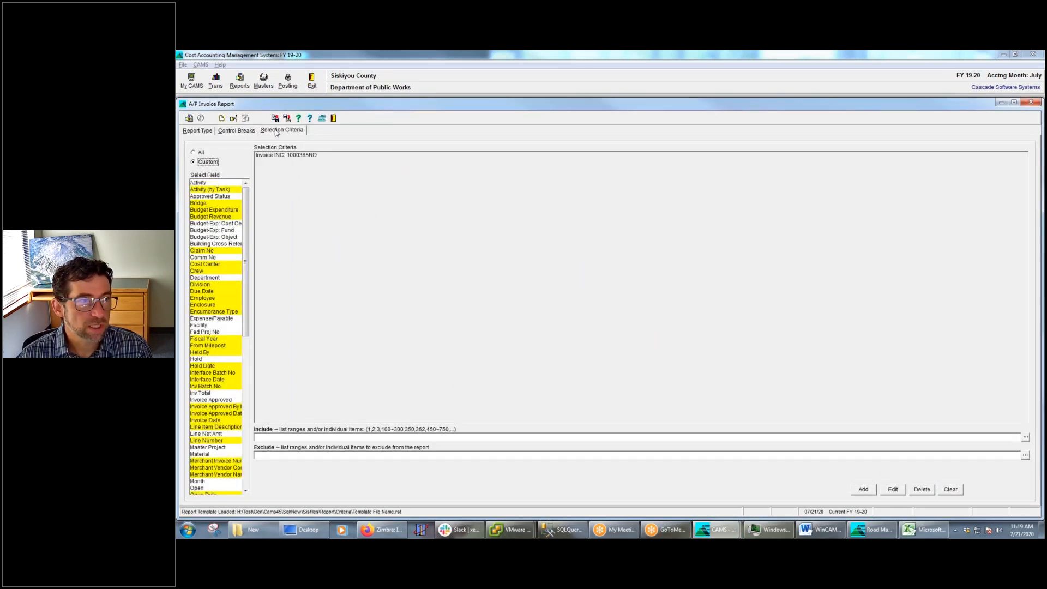
pyautogui.click(251, 135)
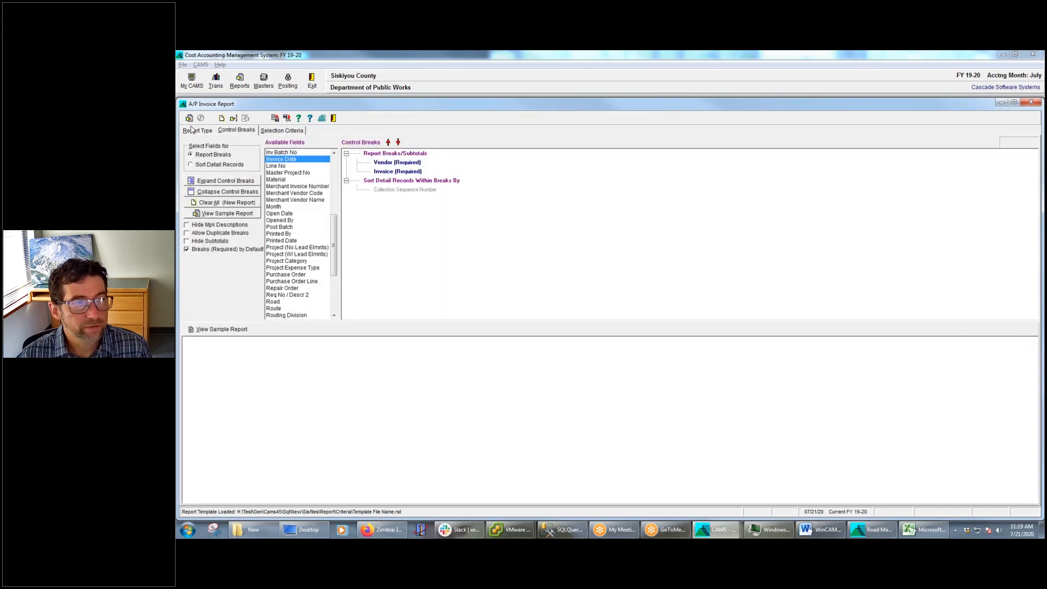
pyautogui.click(195, 131)
pyautogui.click(244, 133)
pyautogui.click(286, 132)
pyautogui.click(239, 131)
pyautogui.click(197, 131)
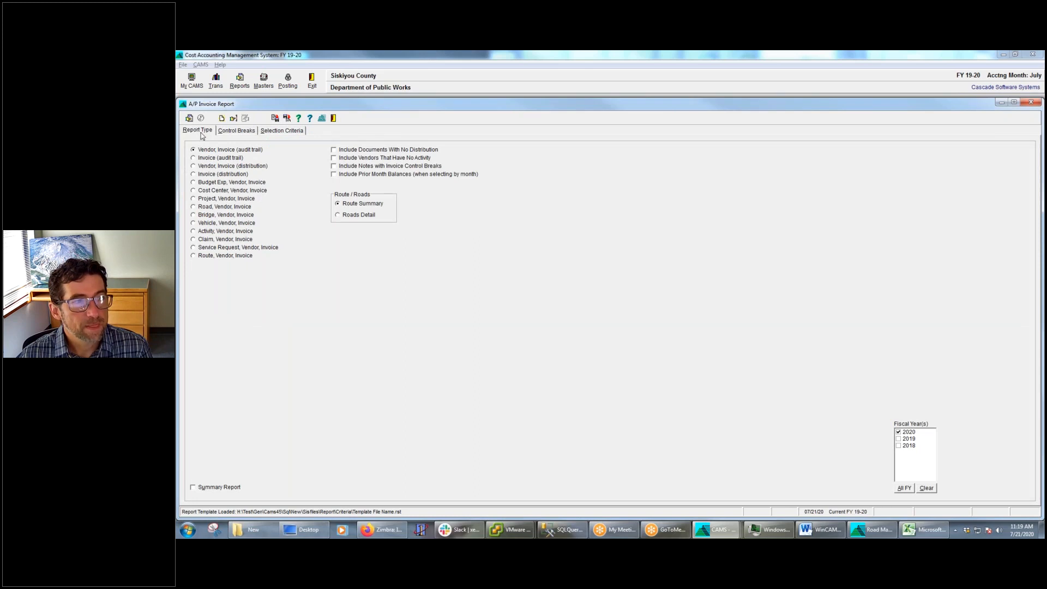
# Delete the Invoice criterion from the A/P Invoice Report's selection criteria and look through the available fields
pyautogui.click(288, 131)
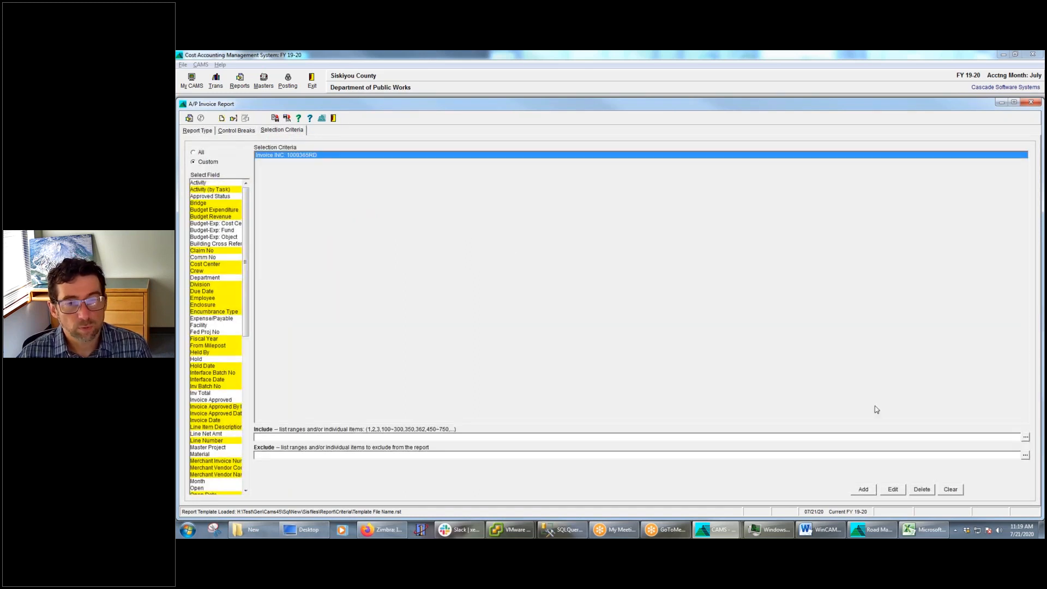
pyautogui.click(921, 492)
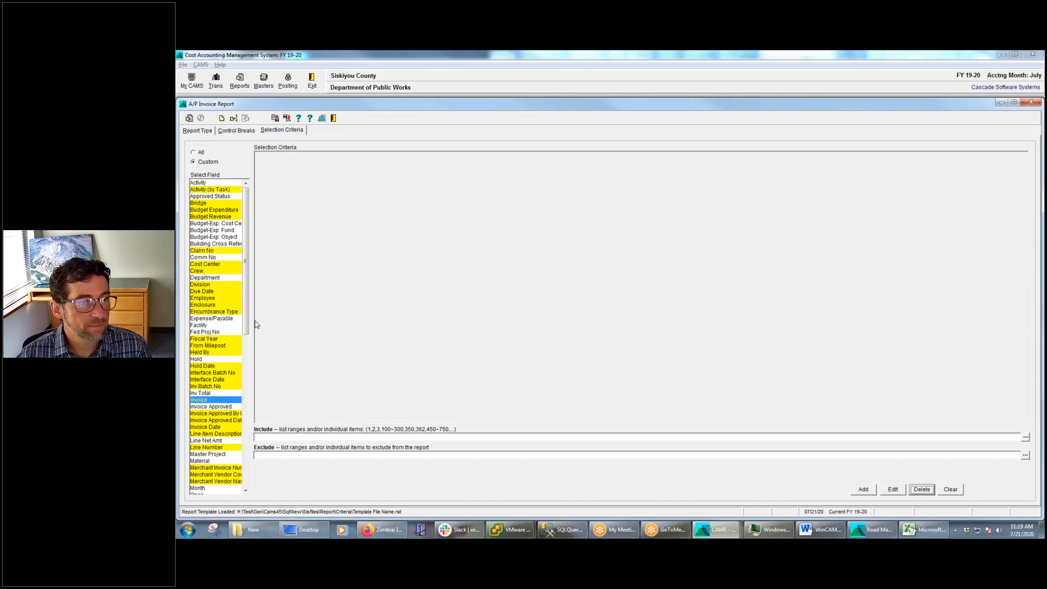
pyautogui.moveTo(247, 313); pyautogui.dragTo(249, 328)
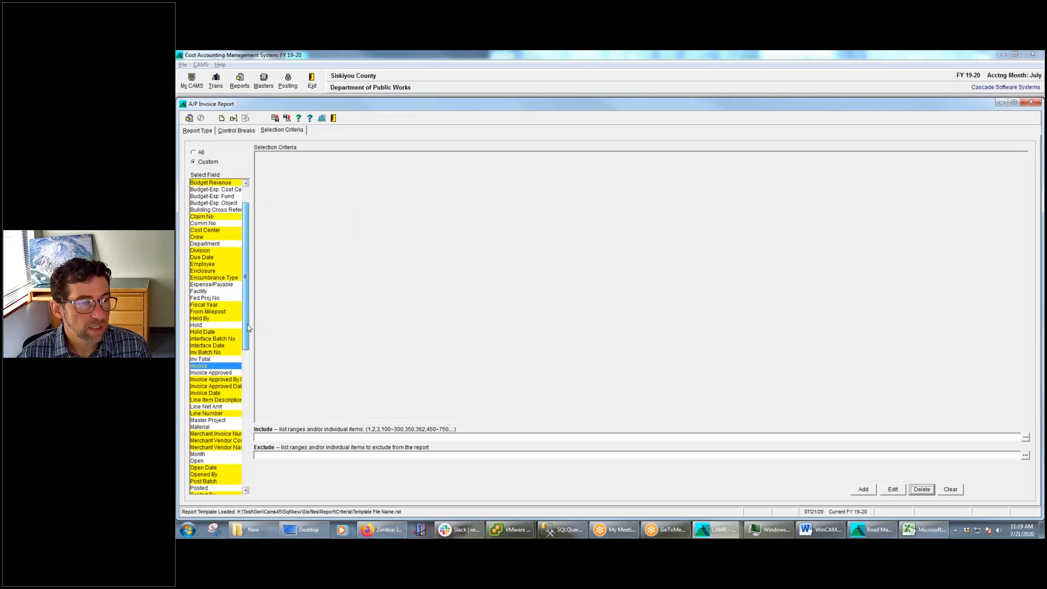
pyautogui.click(210, 393)
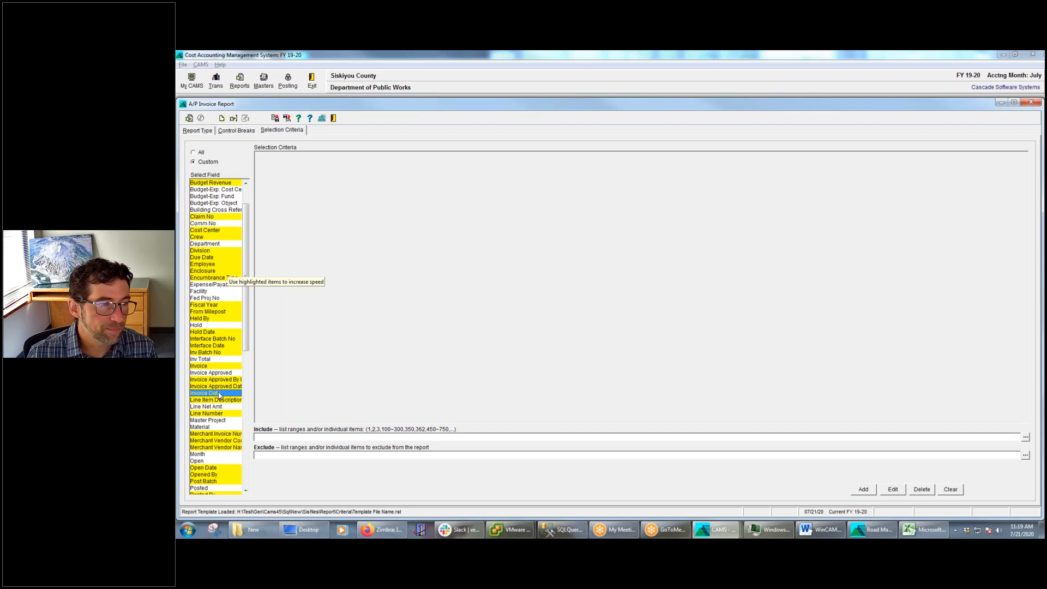
# Add an Opened By criterion that includes the first user initials listed under M, and run the report
pyautogui.click(212, 475)
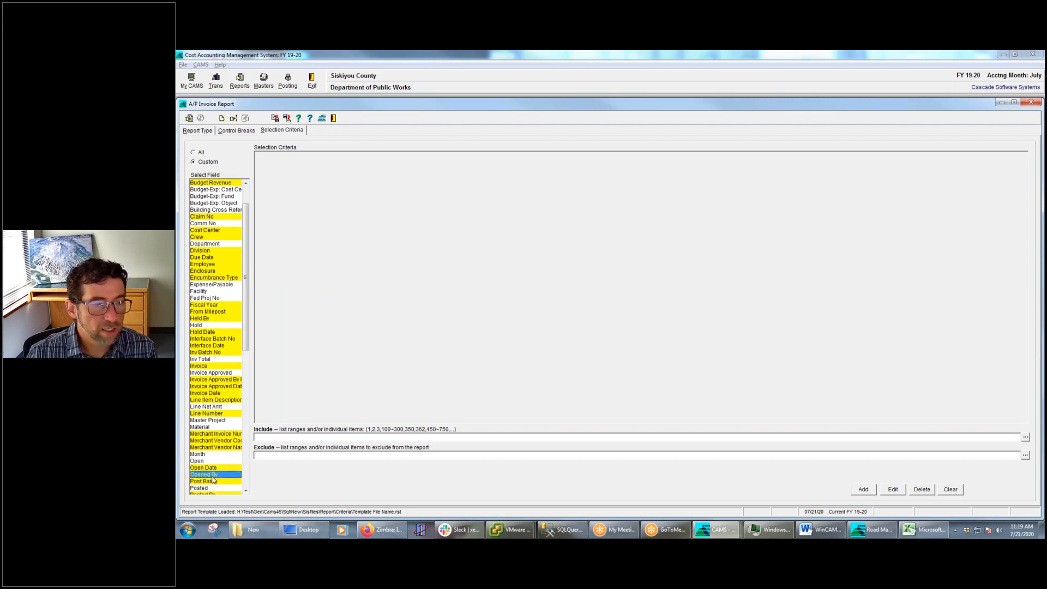
pyautogui.click(1025, 438)
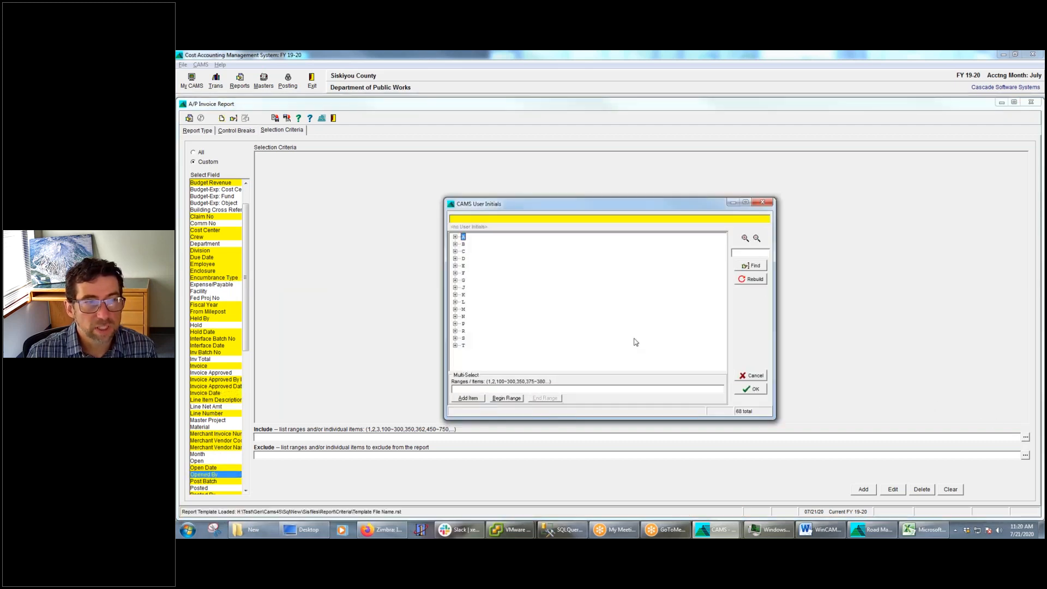
pyautogui.click(455, 309)
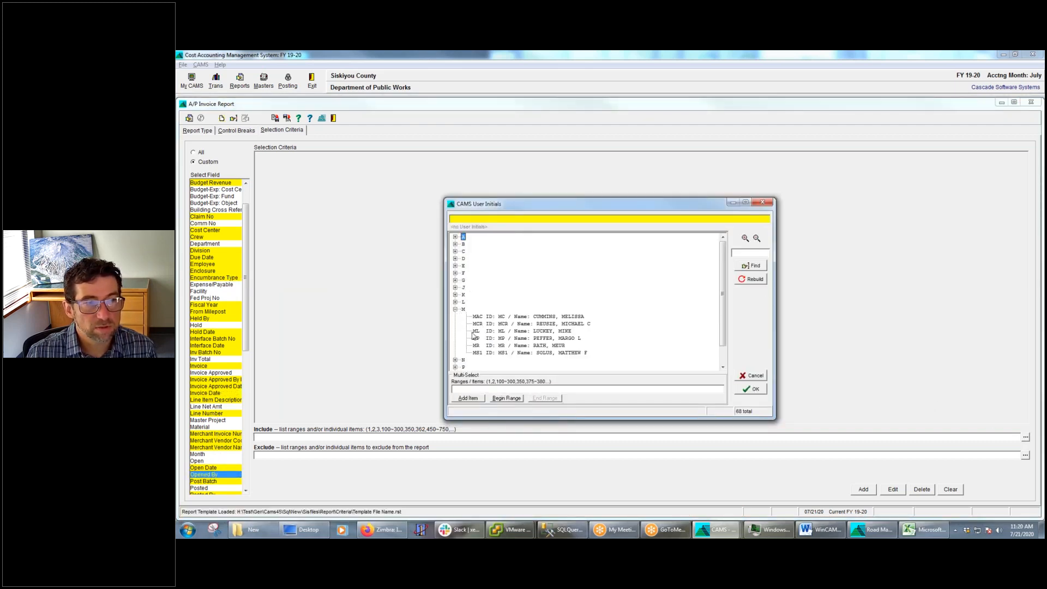
pyautogui.click(556, 317)
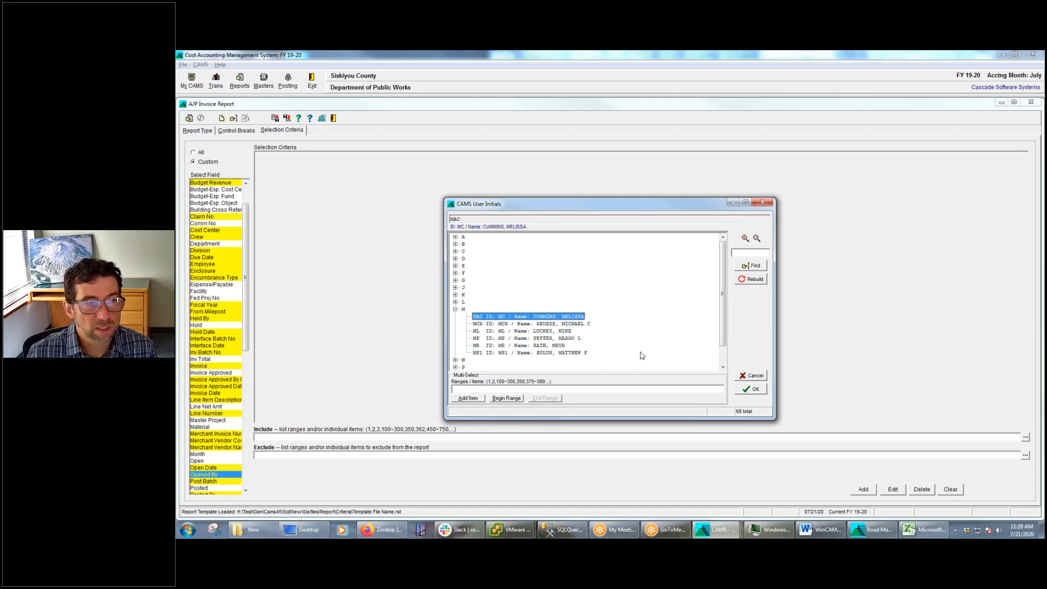
pyautogui.click(755, 389)
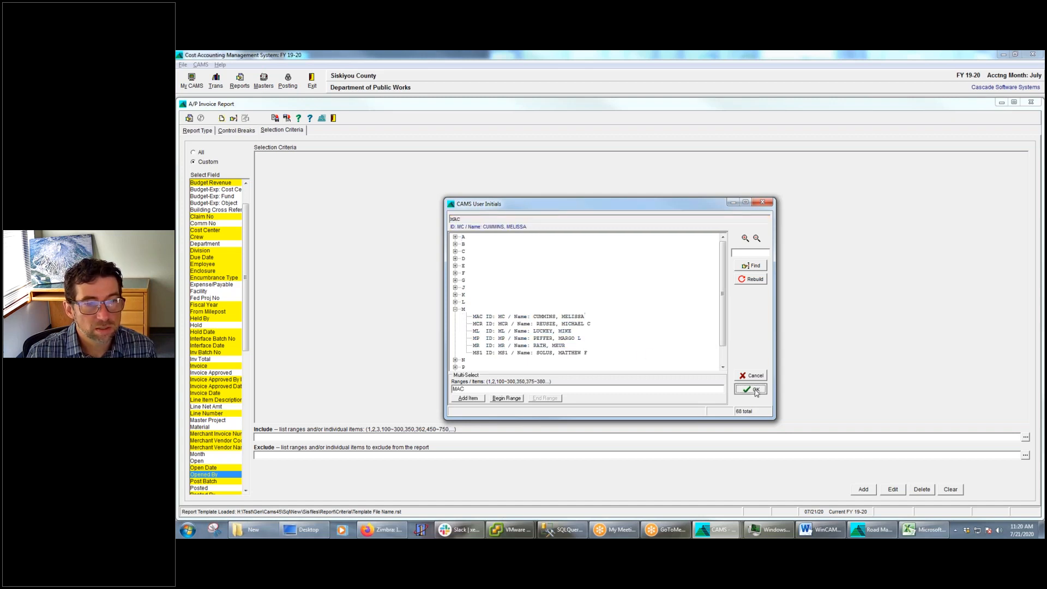
pyautogui.click(864, 489)
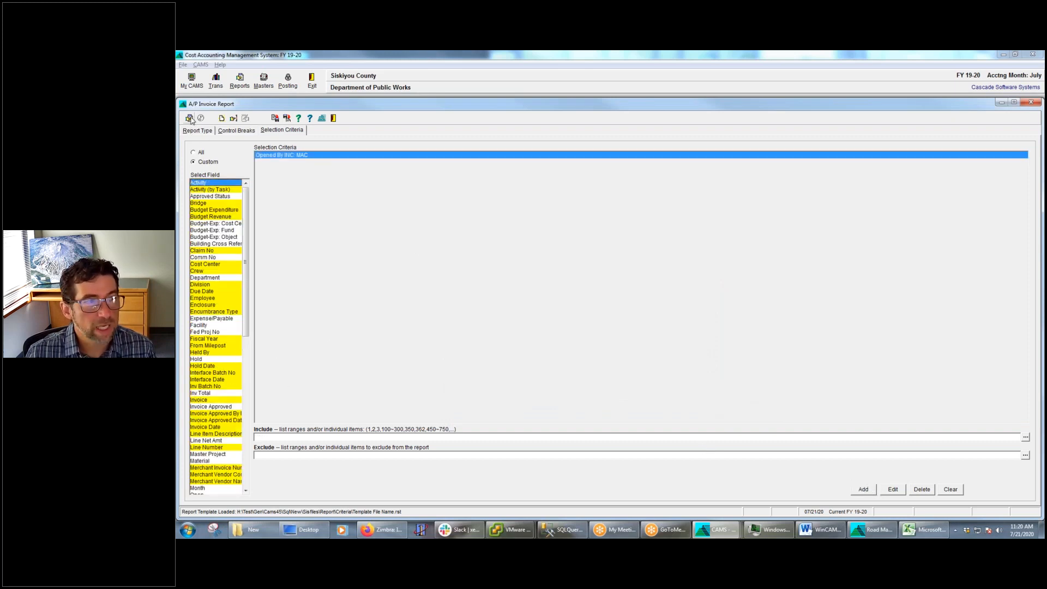
pyautogui.click(190, 118)
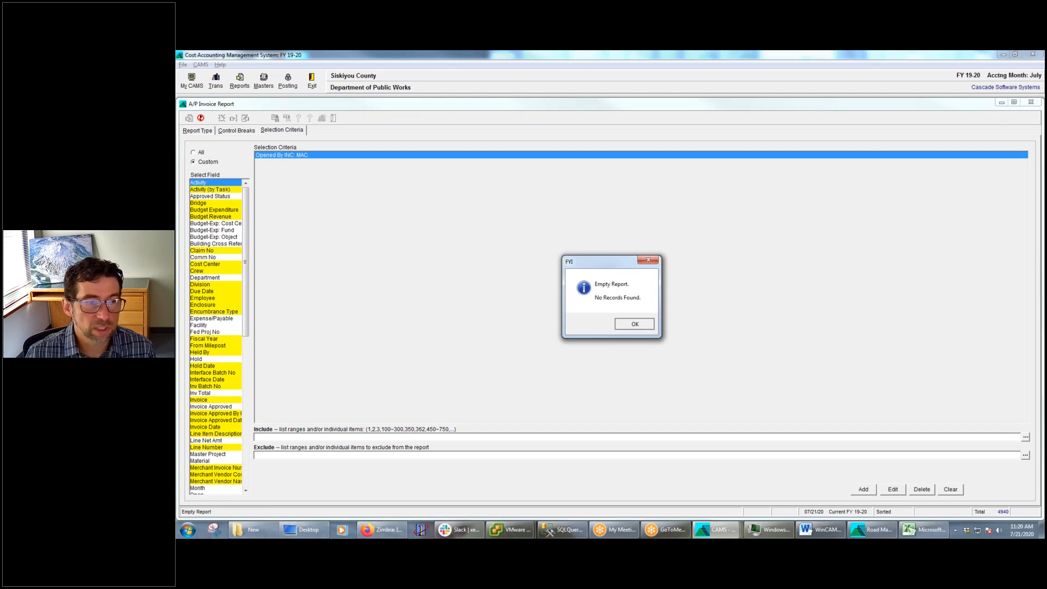
pyautogui.click(642, 326)
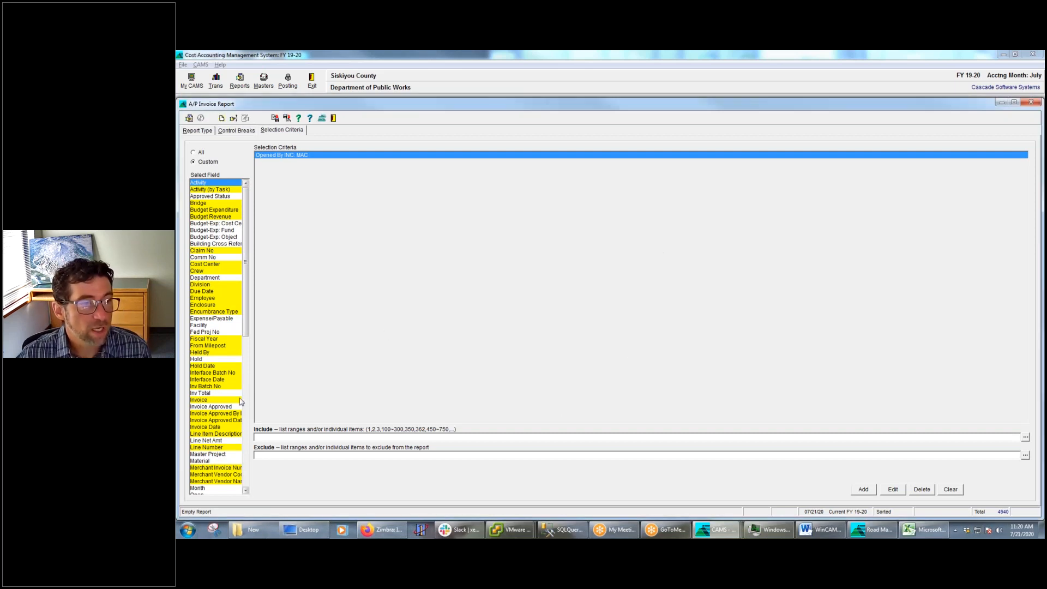
# Try an Invoice Date include range of 07/01/20~07/31/20 and clear the entry
pyautogui.click(216, 428)
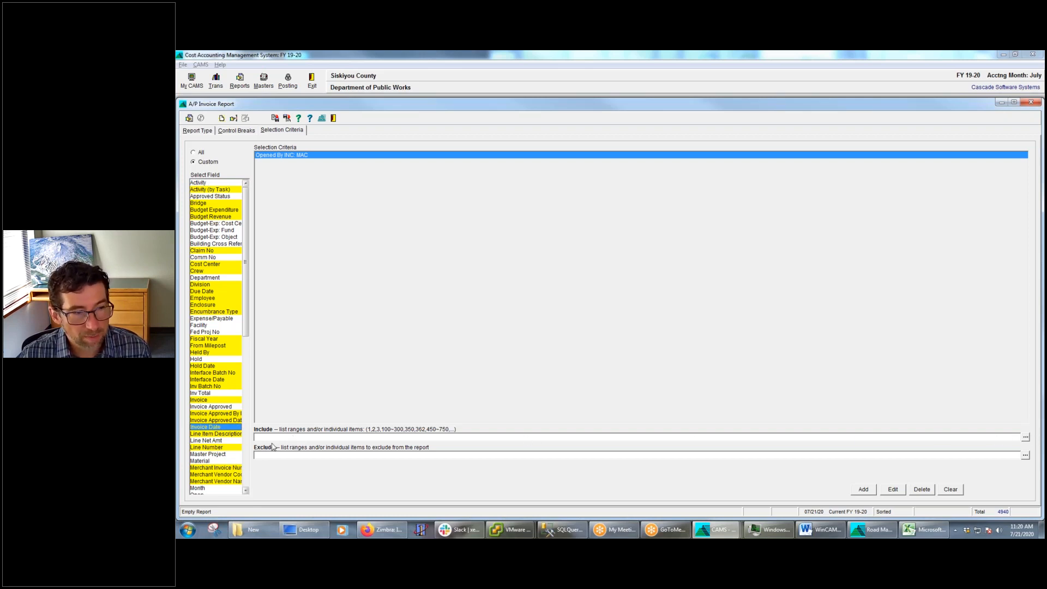
pyautogui.write('07/01/20~07/31/20')
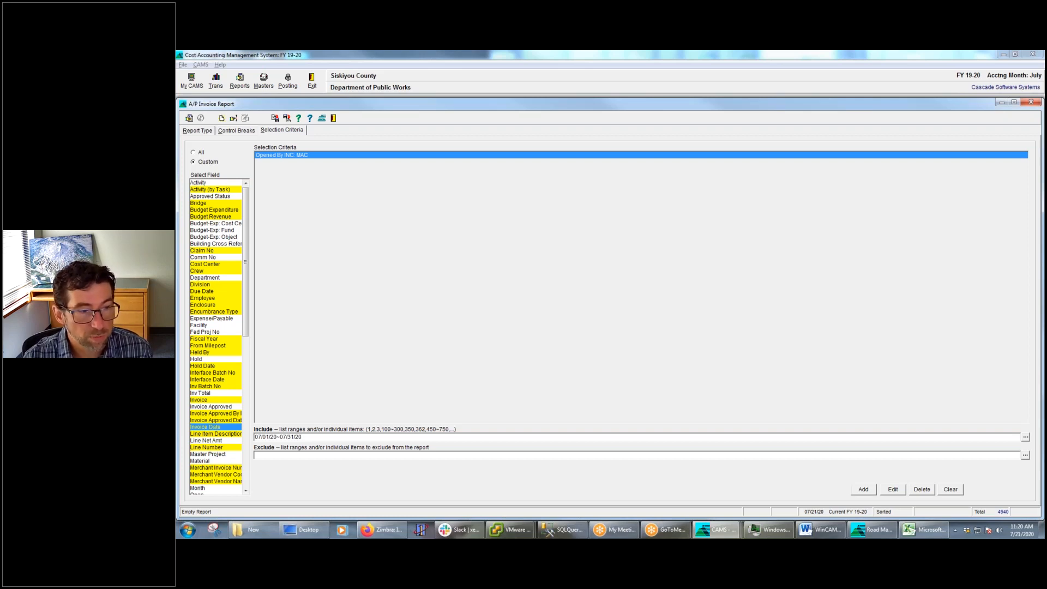
pyautogui.press('BackSpace')
pyautogui.press('BackSpace')
pyautogui.press('BackSpace')
pyautogui.press('BackSpace')
pyautogui.press('BackSpace')
pyautogui.press('BackSpace')
pyautogui.press('BackSpace')
pyautogui.press('BackSpace')
pyautogui.press('BackSpace')
pyautogui.press('BackSpace')
pyautogui.press('BackSpace')
pyautogui.press('BackSpace')
pyautogui.press('BackSpace')
pyautogui.press('BackSpace')
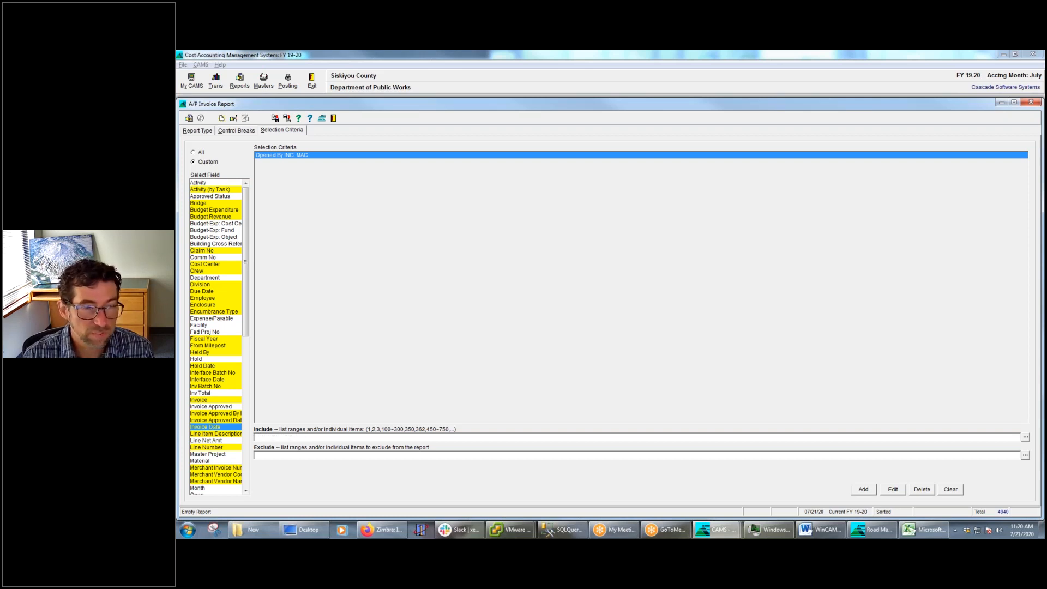
# Pick the individual dates 06/02/2020, 06/04/2020 and 06/25/2020 in the Invoice Date lookup and clear them
pyautogui.click(1026, 438)
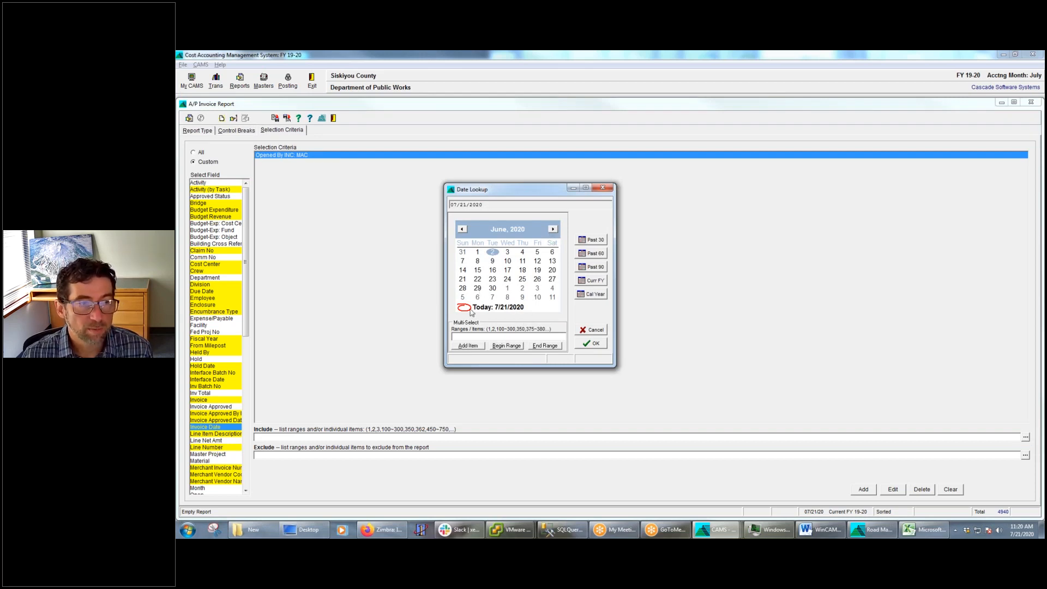
pyautogui.doubleClick(493, 252)
pyautogui.doubleClick(522, 252)
pyautogui.doubleClick(522, 279)
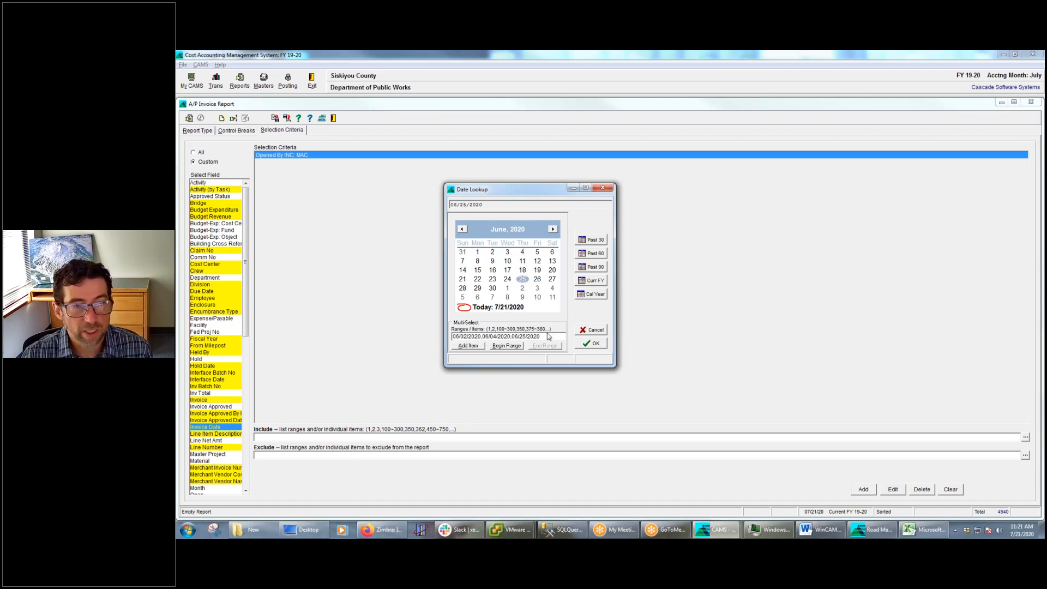
pyautogui.moveTo(564, 336); pyautogui.dragTo(353, 346)
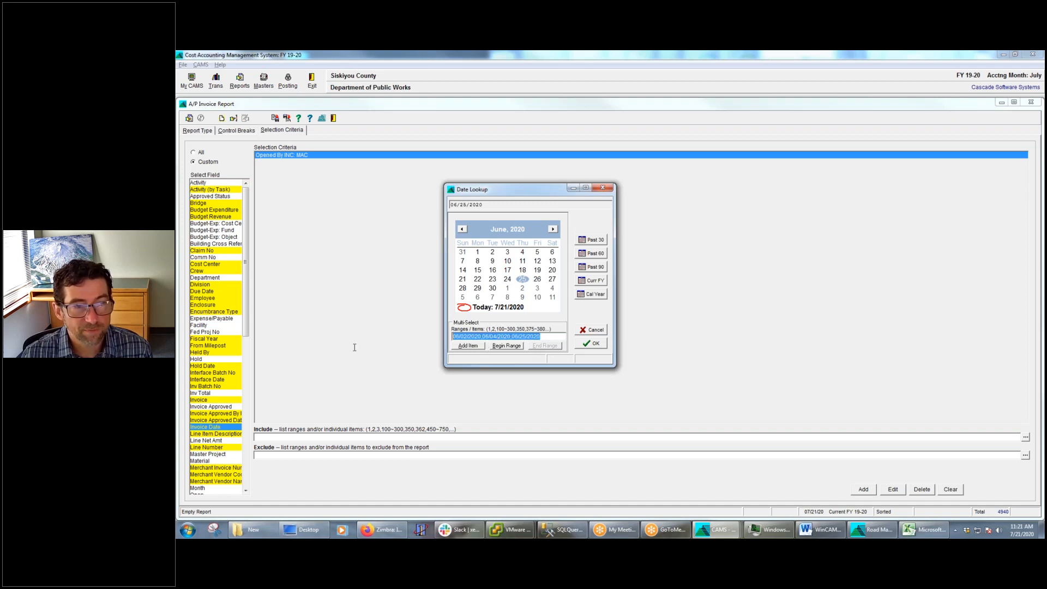
pyautogui.press('BackSpace')
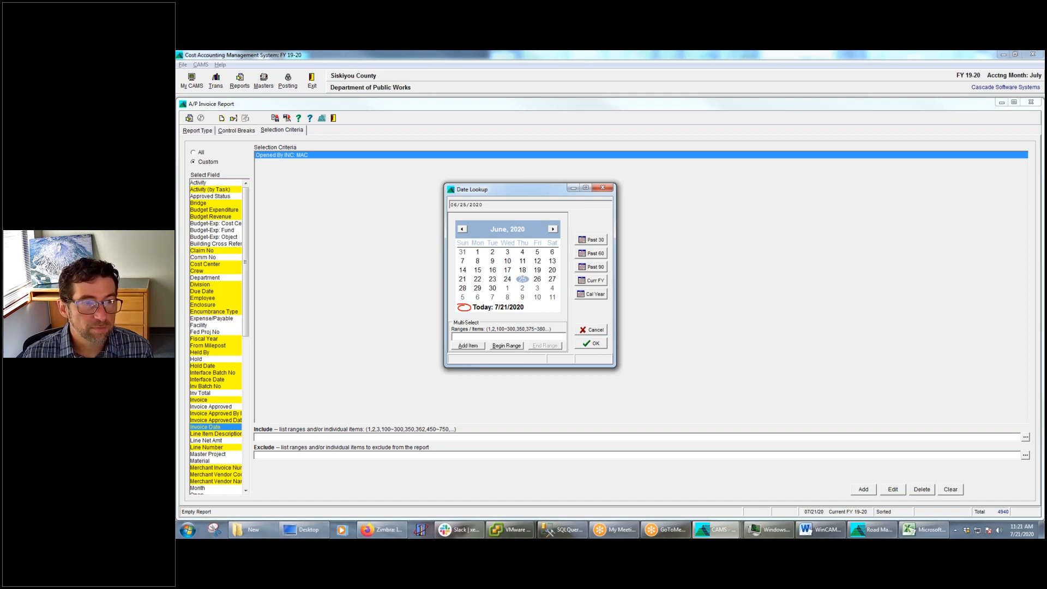
# Try the current fiscal year preset as the Invoice Date range and clear it
pyautogui.click(594, 282)
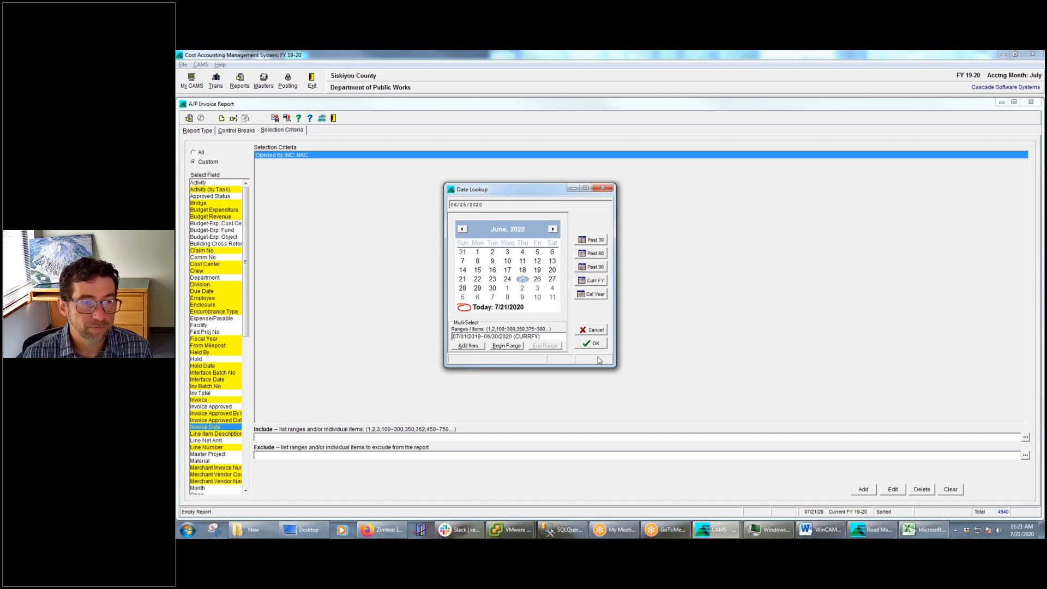
pyautogui.moveTo(544, 336); pyautogui.dragTo(316, 337)
pyautogui.press('Delete')
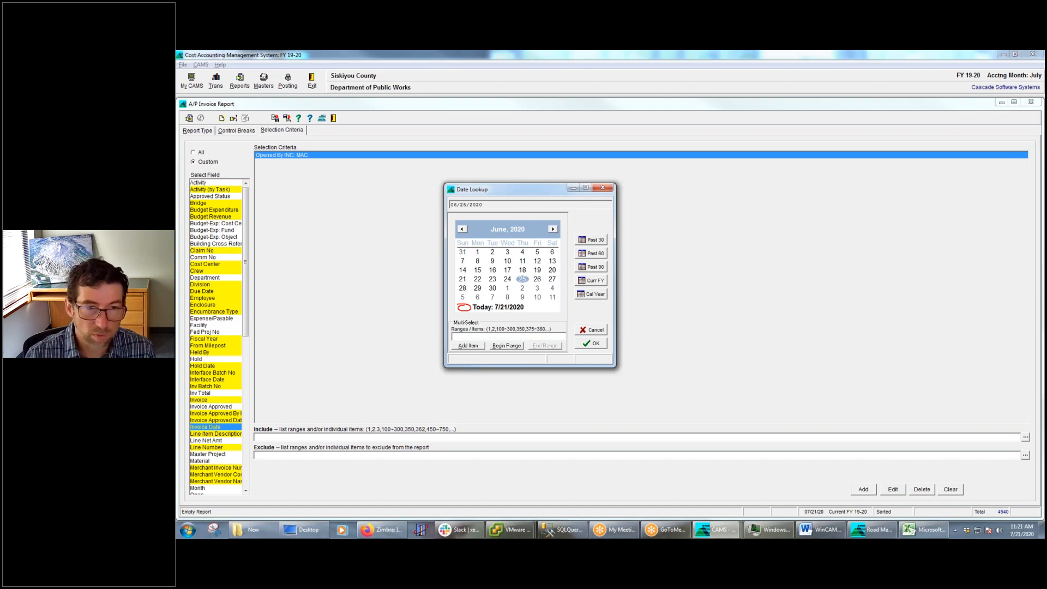
# Add an Invoice Date criterion using the past 90 days preset and delete the Opened By criterion
pyautogui.click(594, 267)
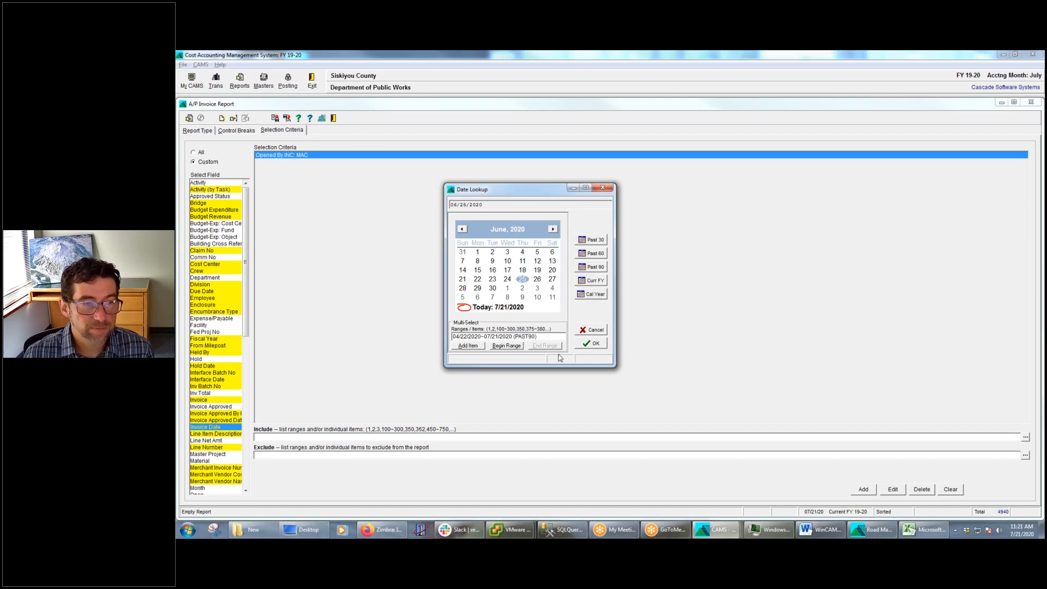
pyautogui.click(603, 346)
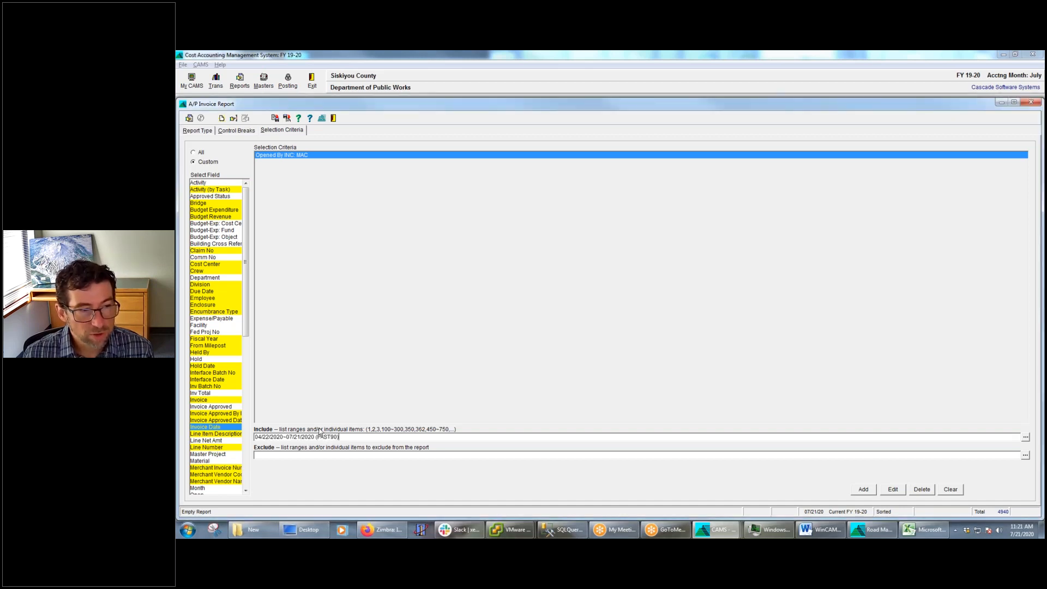
pyautogui.click(869, 490)
pyautogui.click(288, 155)
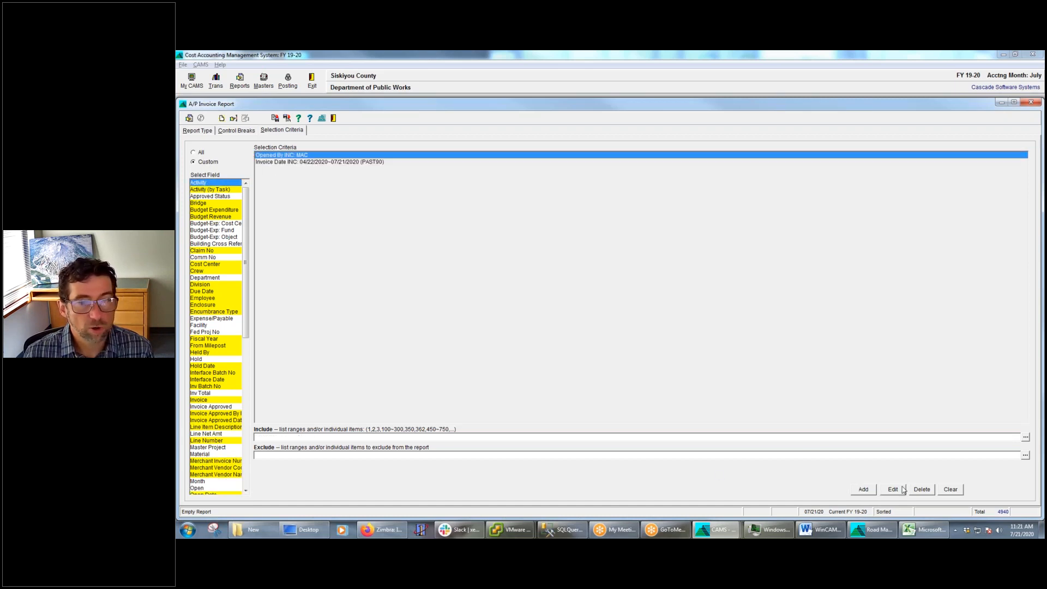
pyautogui.click(922, 490)
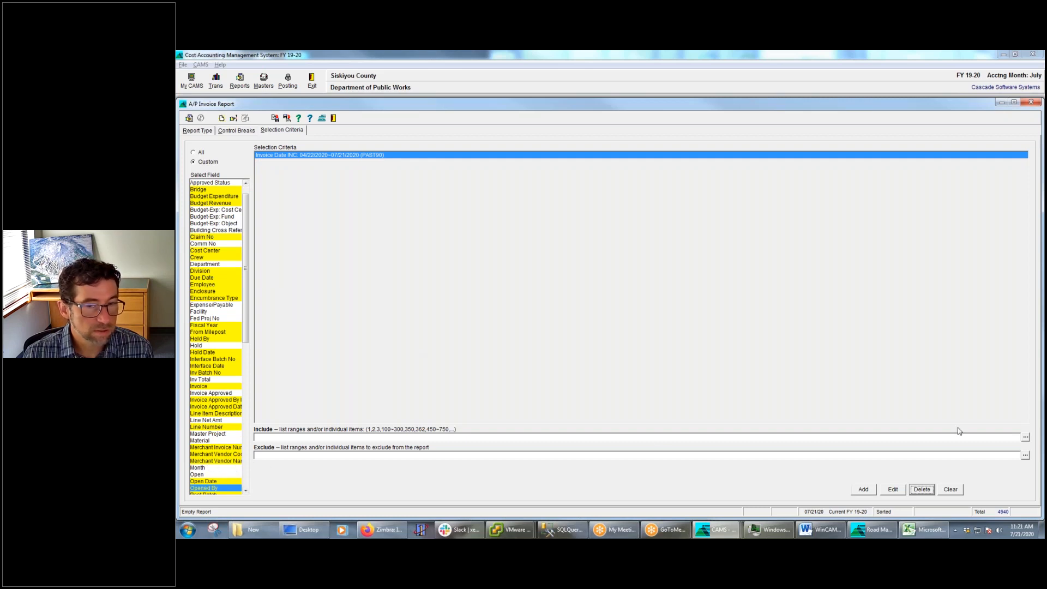
# Add an Opened By criterion for the last user listed under R in the user initials lookup
pyautogui.click(1025, 438)
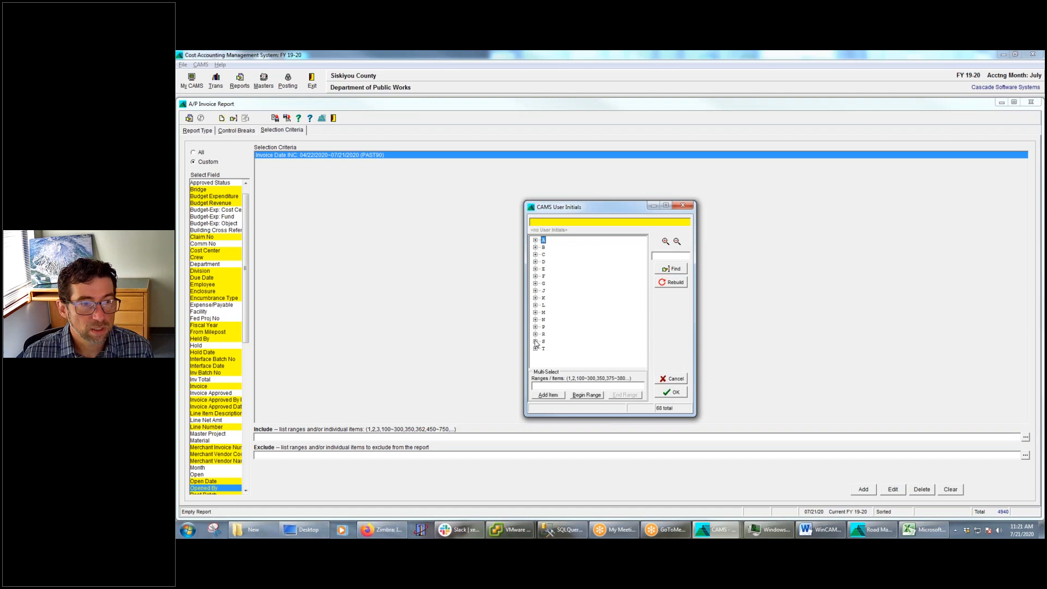
pyautogui.click(535, 335)
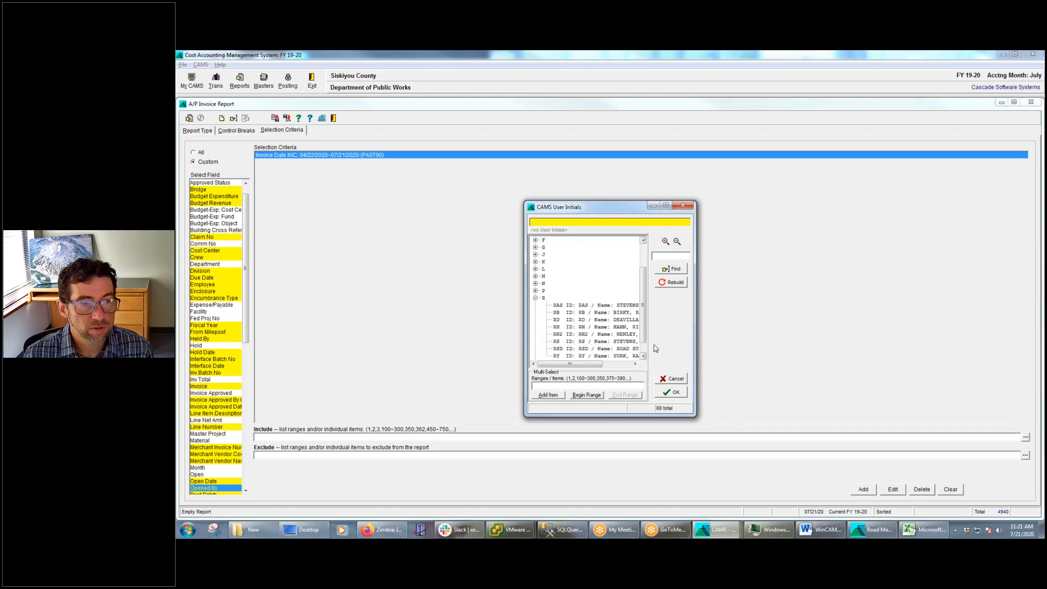
pyautogui.click(597, 355)
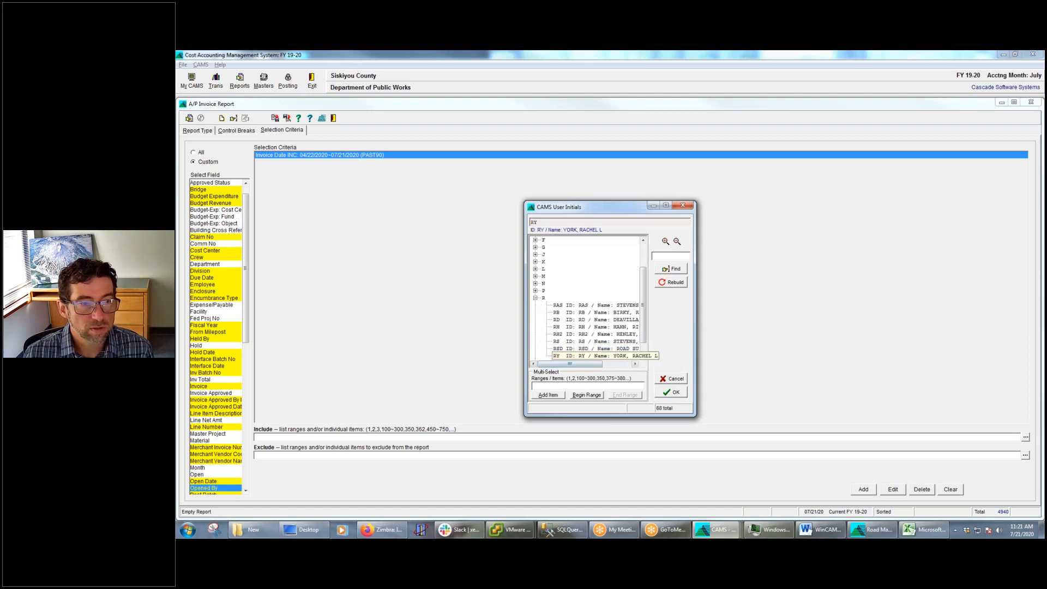
pyautogui.click(676, 393)
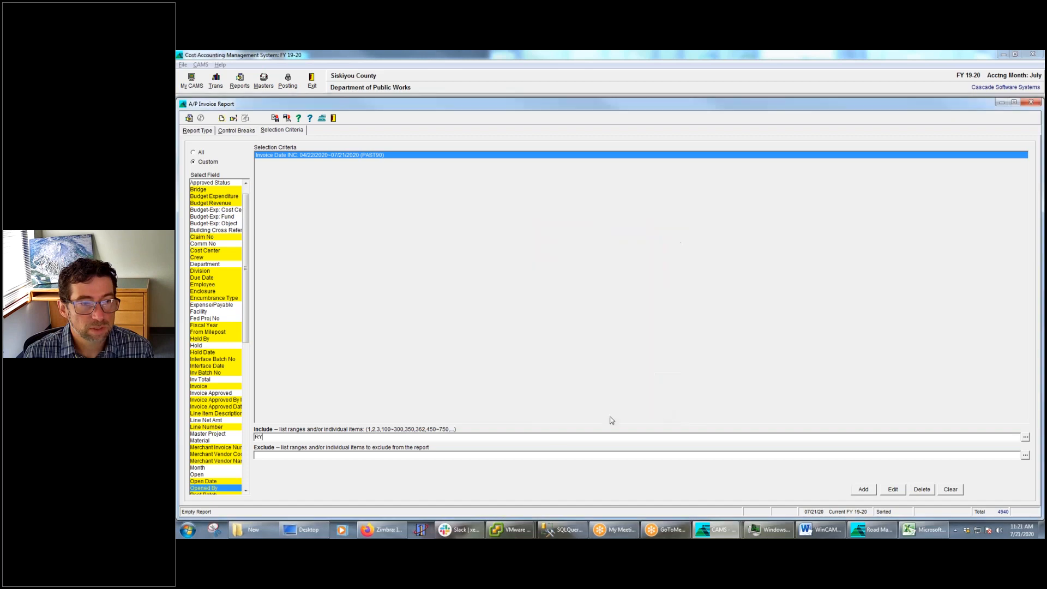
pyautogui.click(862, 489)
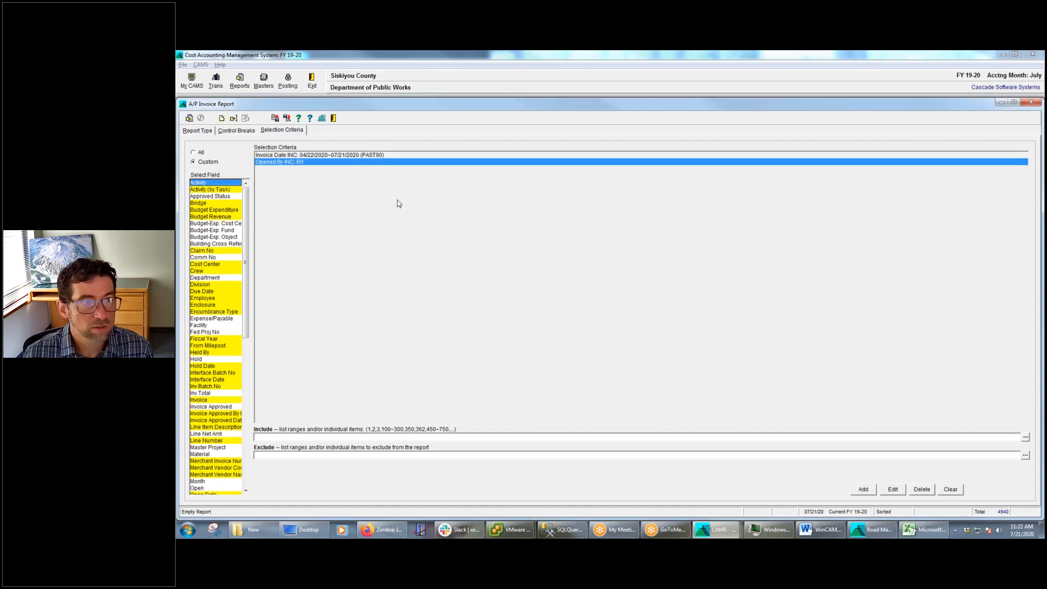
# Run the report with the Opened By filter applied, then delete that criterion
pyautogui.click(189, 118)
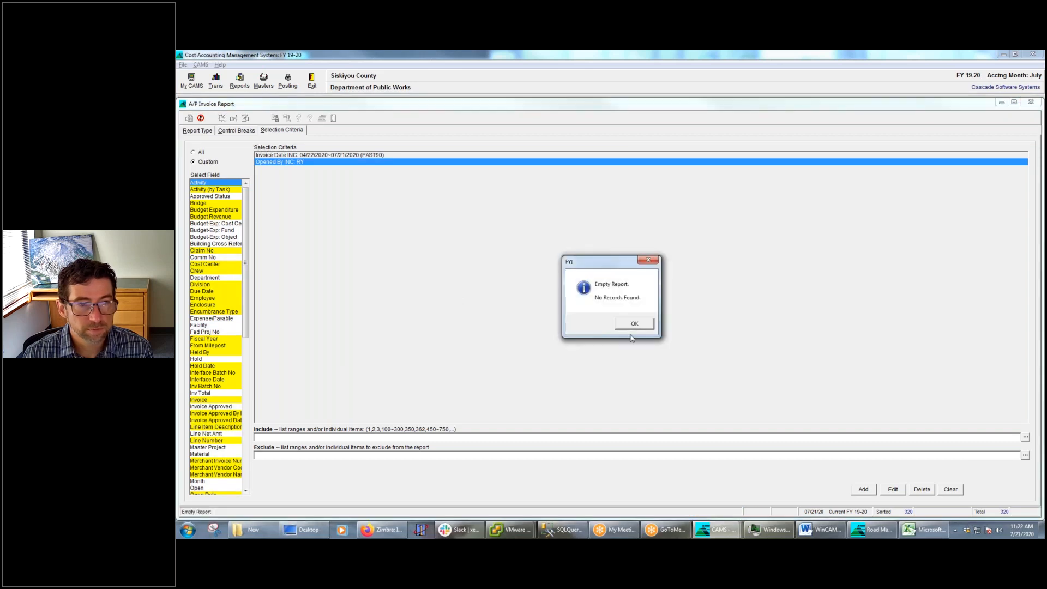
pyautogui.click(638, 328)
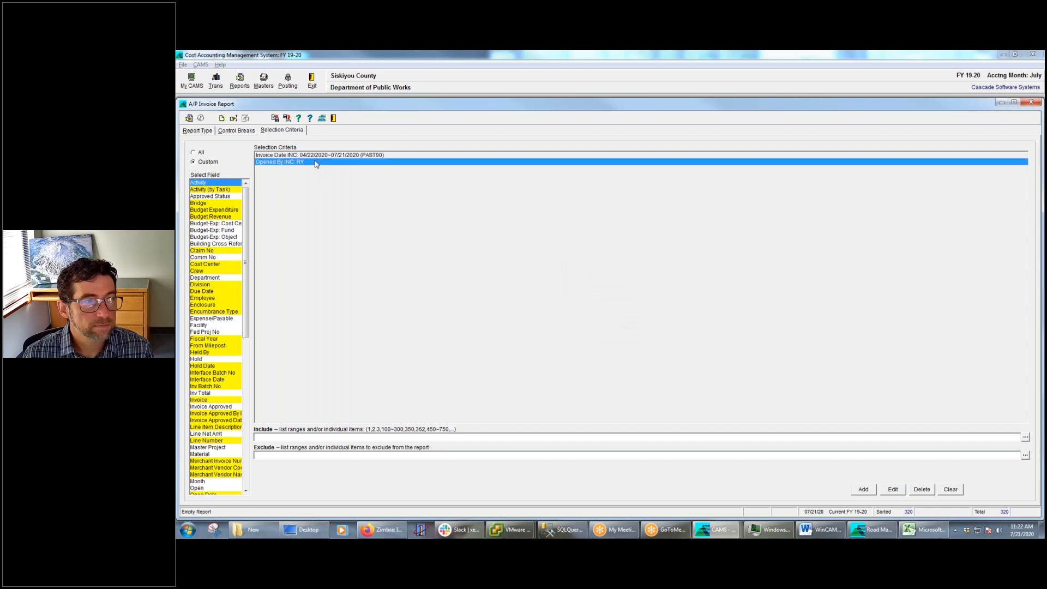
pyautogui.click(922, 489)
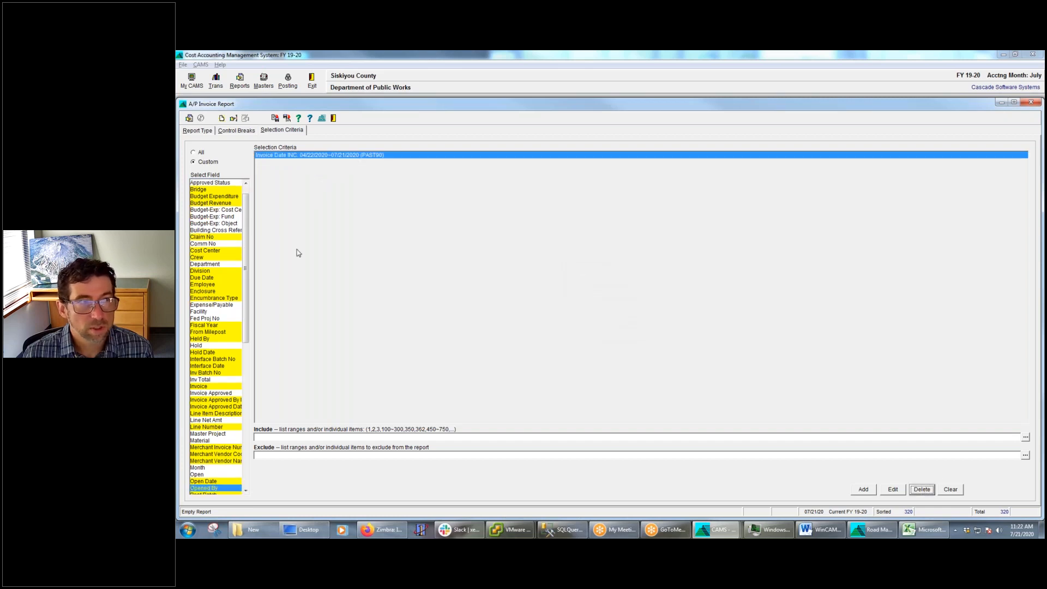
# Run the report with only the past 90 days Invoice Date criterion and check the invoice dates in the preview
pyautogui.click(189, 118)
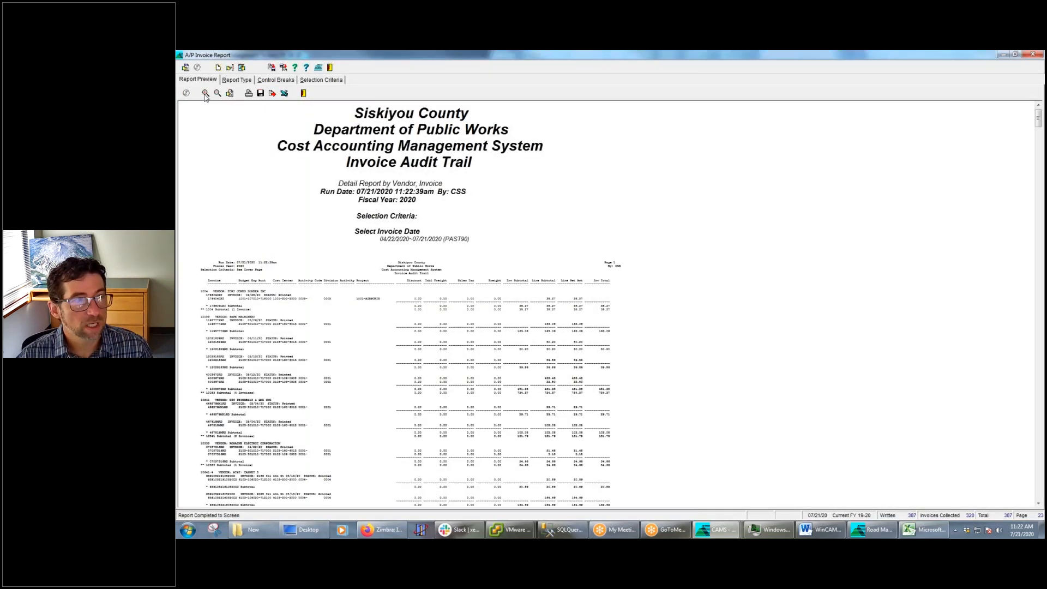
pyautogui.click(205, 93)
pyautogui.click(206, 94)
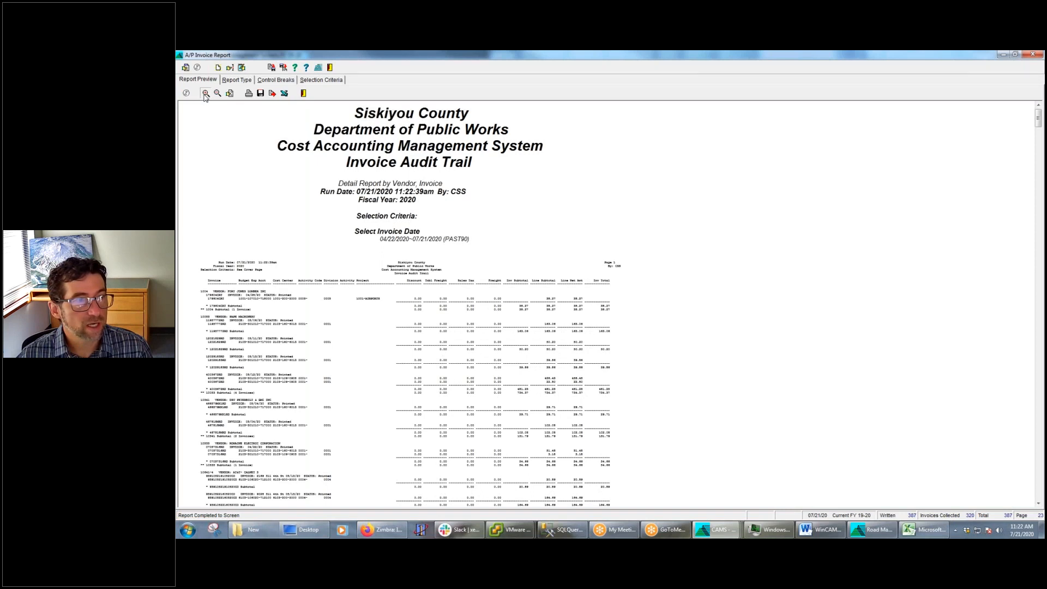
pyautogui.scroll(-3, 570, 378)
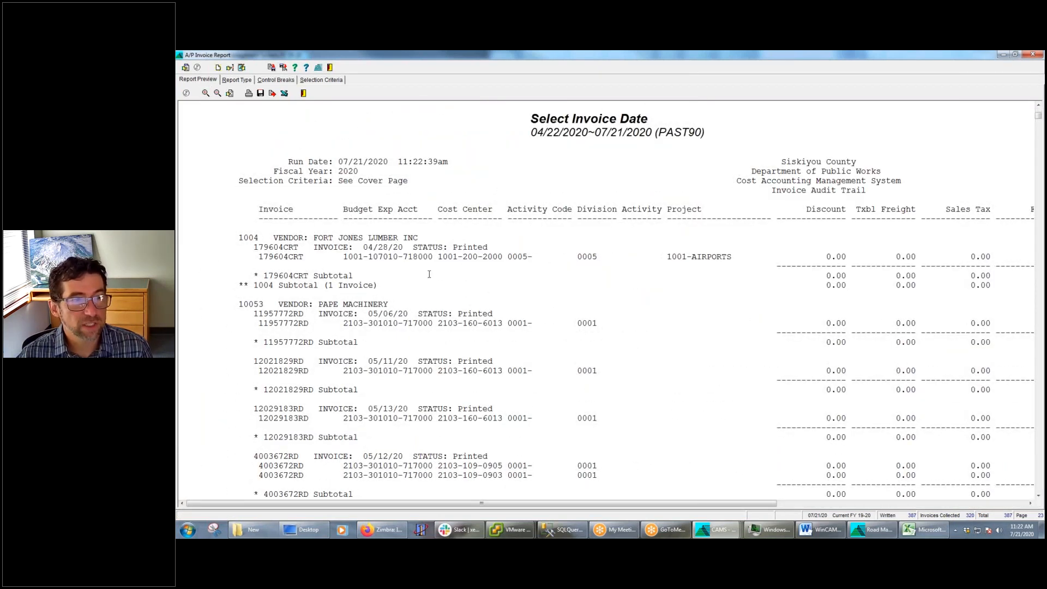
pyautogui.moveTo(406, 248); pyautogui.dragTo(358, 248)
pyautogui.moveTo(406, 308); pyautogui.dragTo(368, 361)
pyautogui.moveTo(412, 409); pyautogui.dragTo(368, 409)
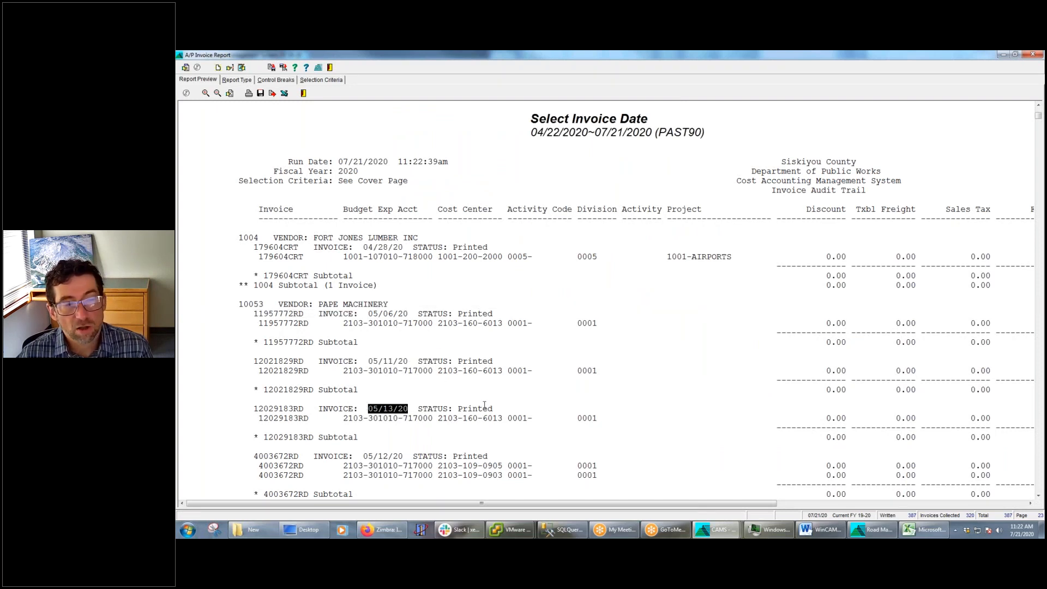
# Add the Inv Date column to the report's selected columns and place it directly after Invoice
pyautogui.click(242, 67)
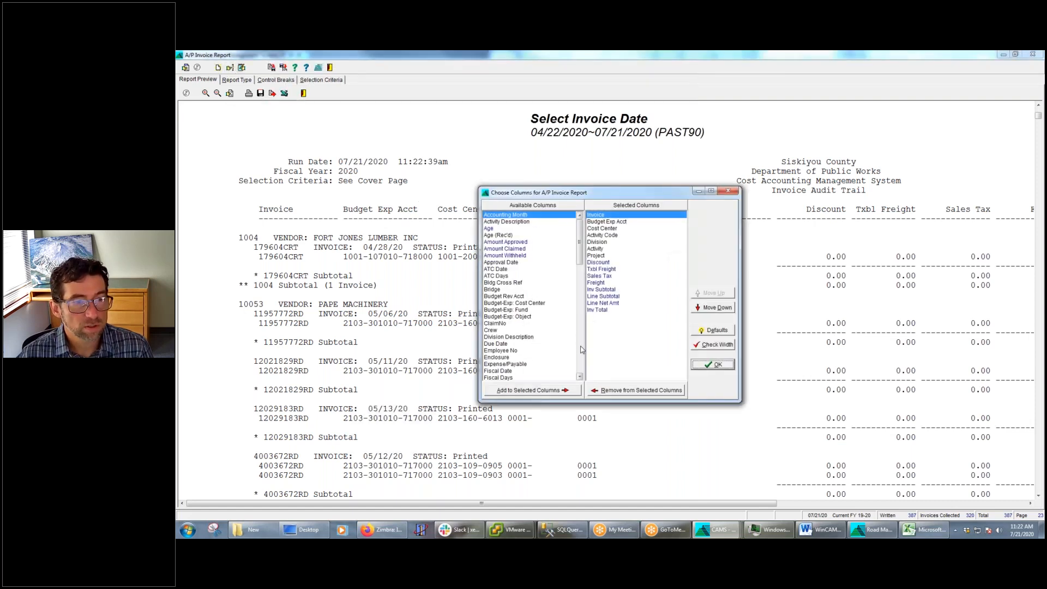
pyautogui.click(581, 349)
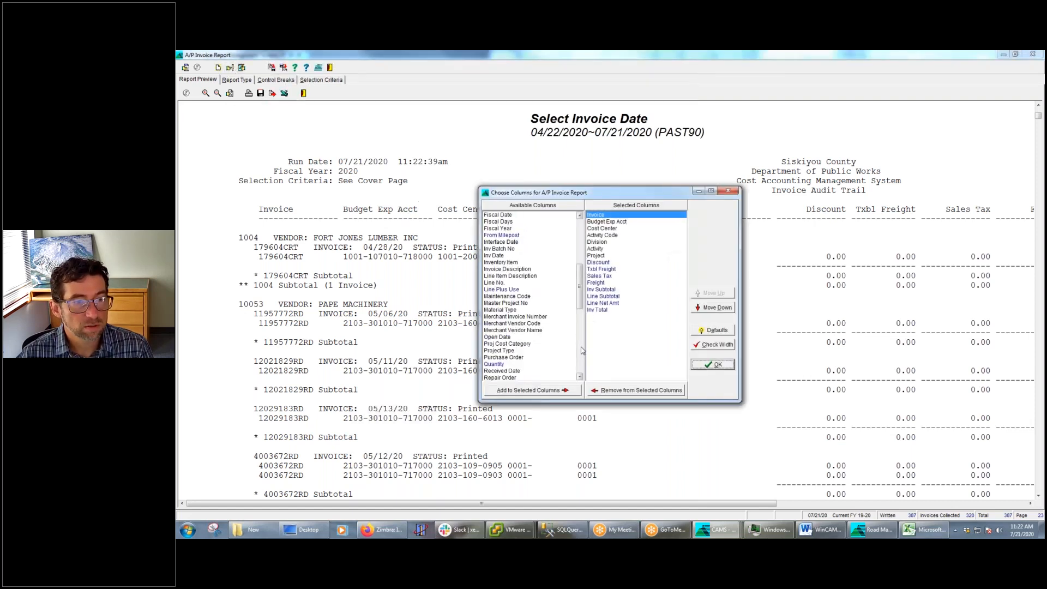
pyautogui.doubleClick(497, 255)
pyautogui.click(712, 293)
pyautogui.click(712, 292)
pyautogui.click(712, 293)
pyautogui.click(712, 293)
pyautogui.click(712, 293)
pyautogui.click(712, 293)
pyautogui.click(712, 292)
pyautogui.click(712, 293)
pyautogui.click(712, 293)
pyautogui.click(712, 293)
pyautogui.click(712, 292)
pyautogui.click(712, 293)
pyautogui.click(712, 293)
pyautogui.click(711, 293)
pyautogui.click(728, 366)
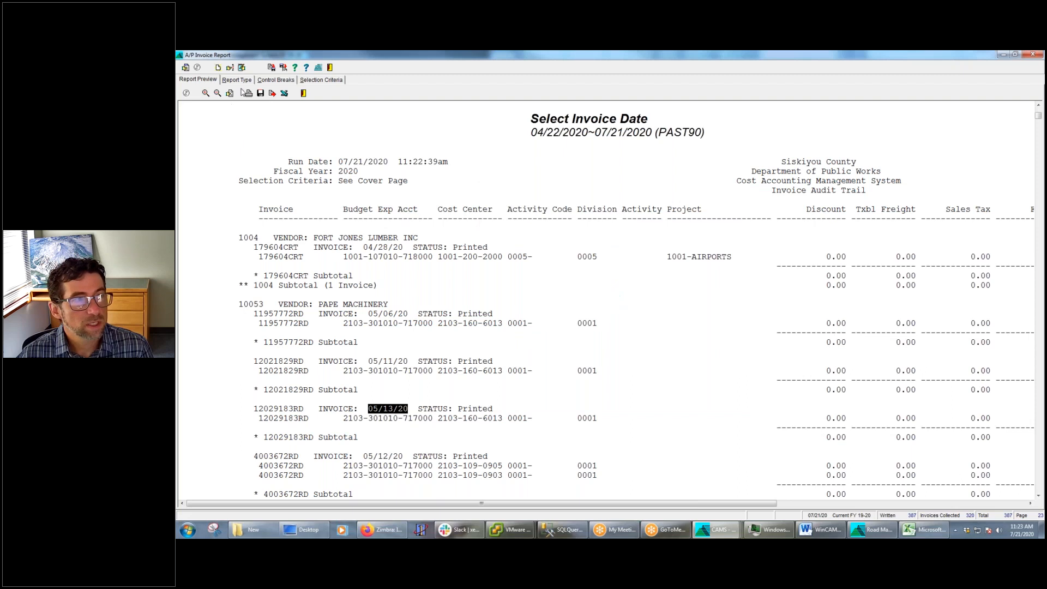
# Rewrite the report with the changed columns and check the Inv Date value of the first invoice
pyautogui.click(242, 68)
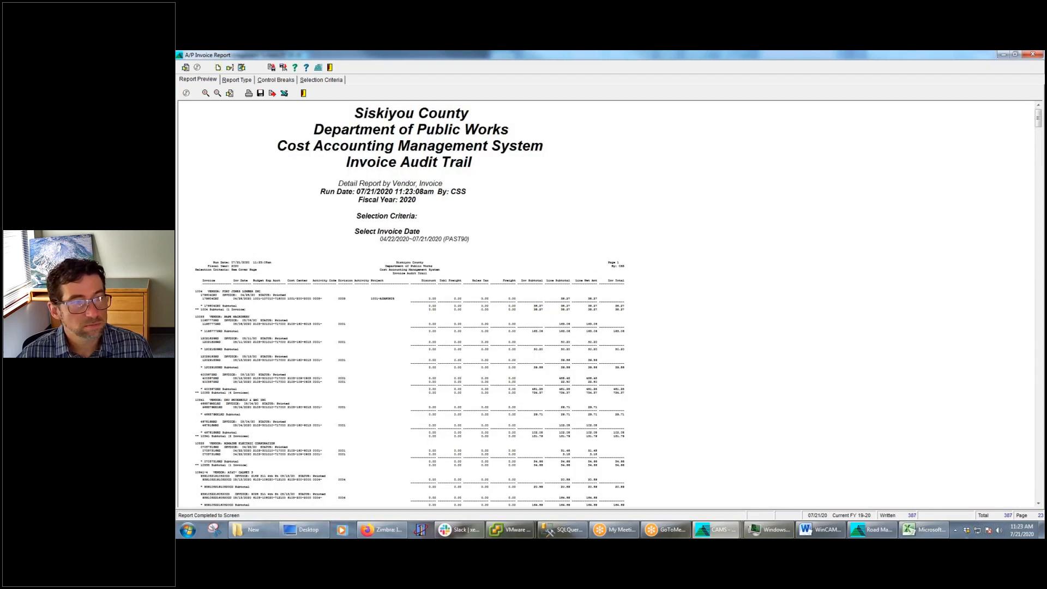
pyautogui.click(205, 94)
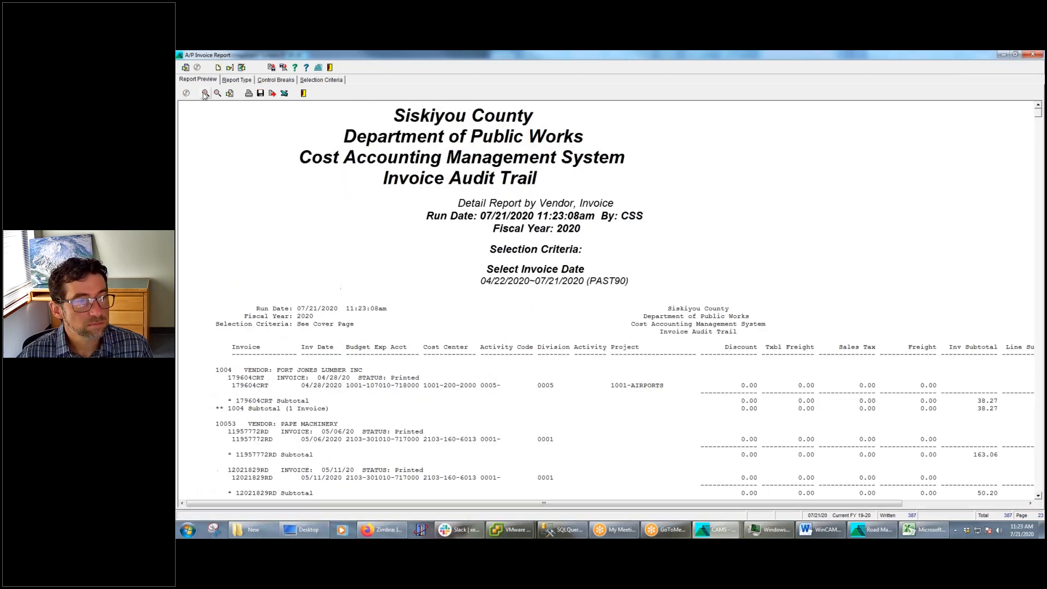
pyautogui.click(205, 93)
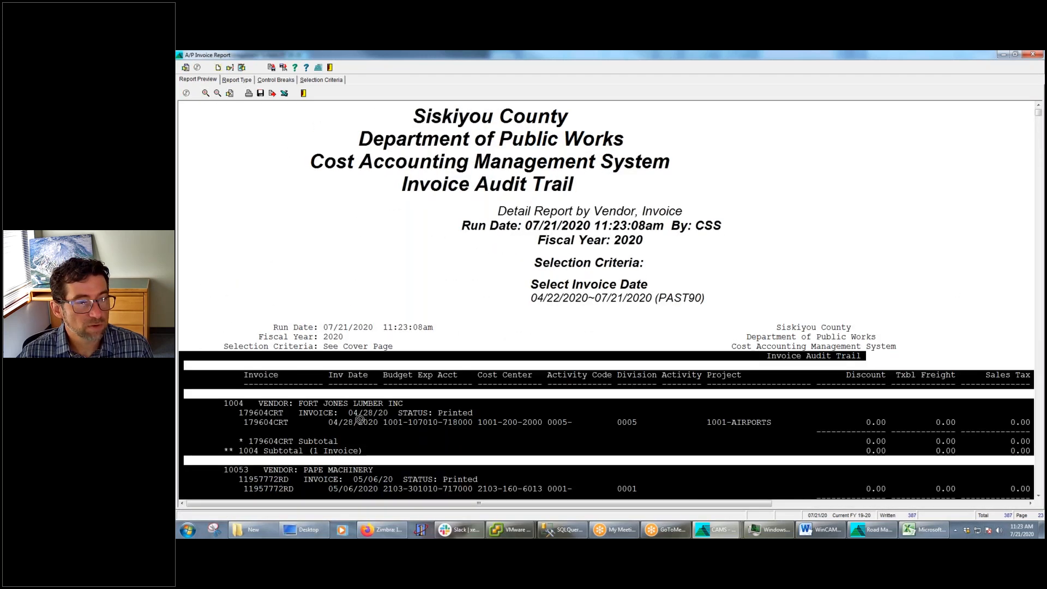
pyautogui.moveTo(380, 423); pyautogui.dragTo(327, 423)
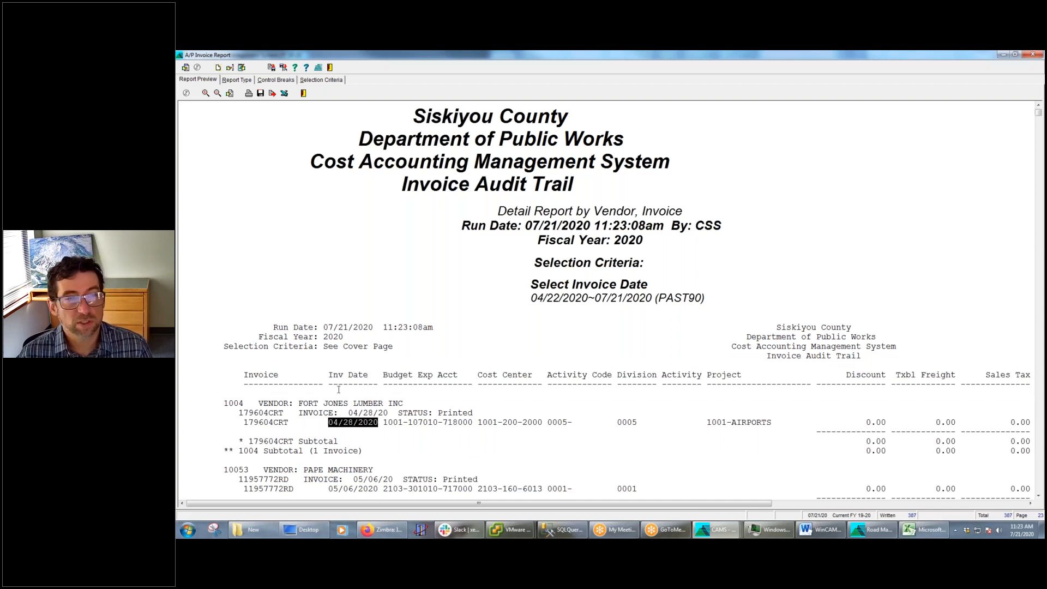
pyautogui.click(284, 93)
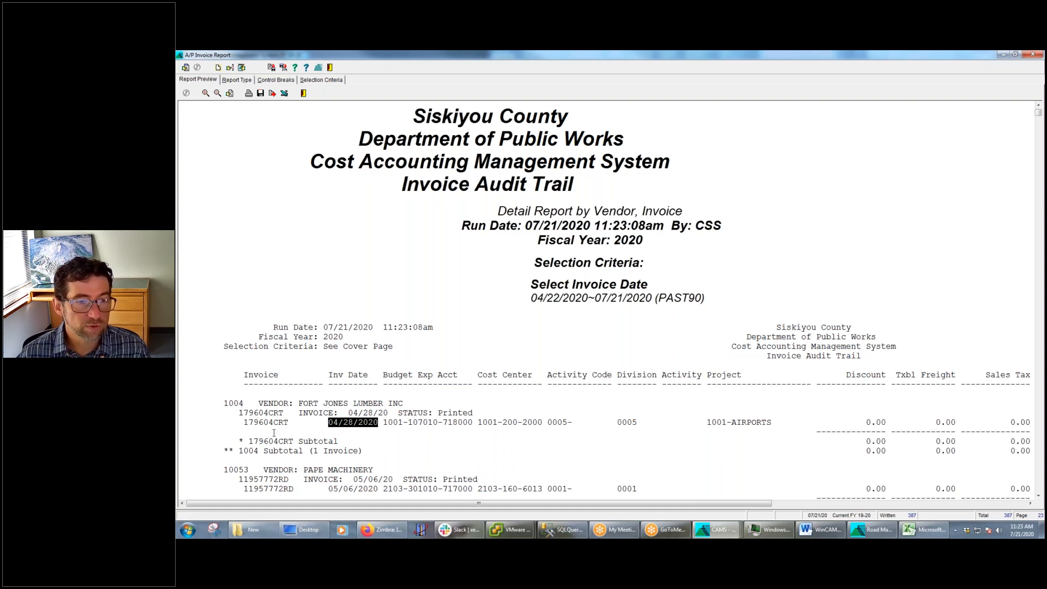
pyautogui.moveTo(546, 423); pyautogui.dragTo(533, 423)
pyautogui.click(398, 432)
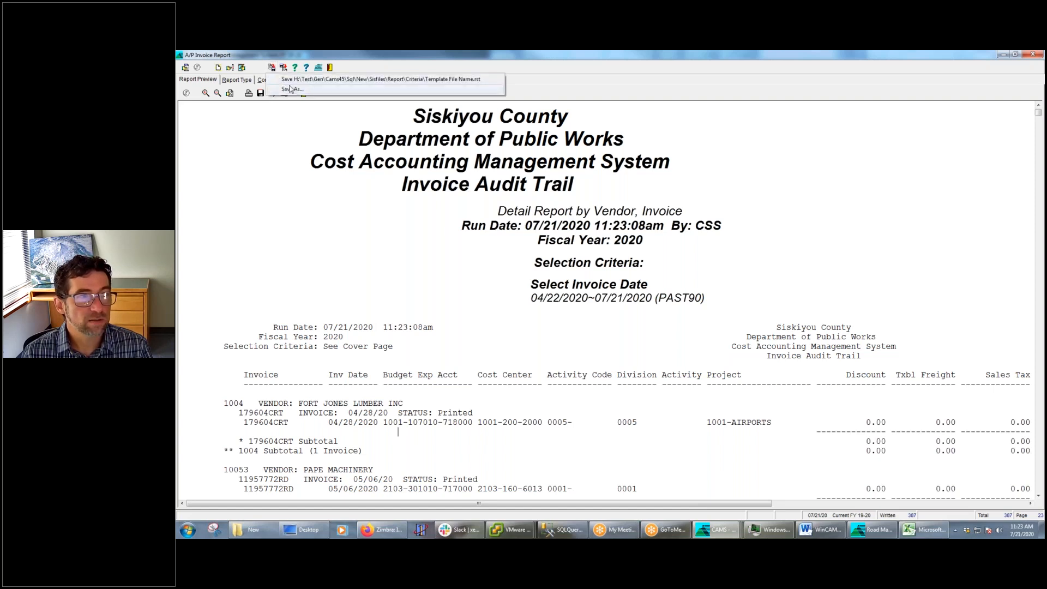
# Save the report settings as a new template named Dynamic Dates with the note Demo Dynamic Dates
pyautogui.click(271, 68)
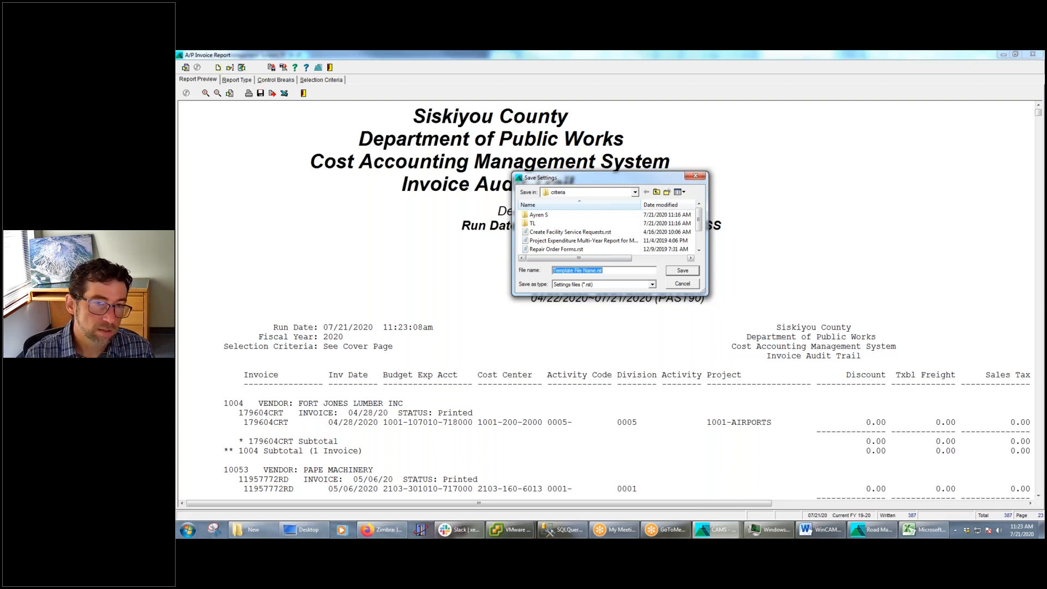
pyautogui.write('Dynamic Dates')
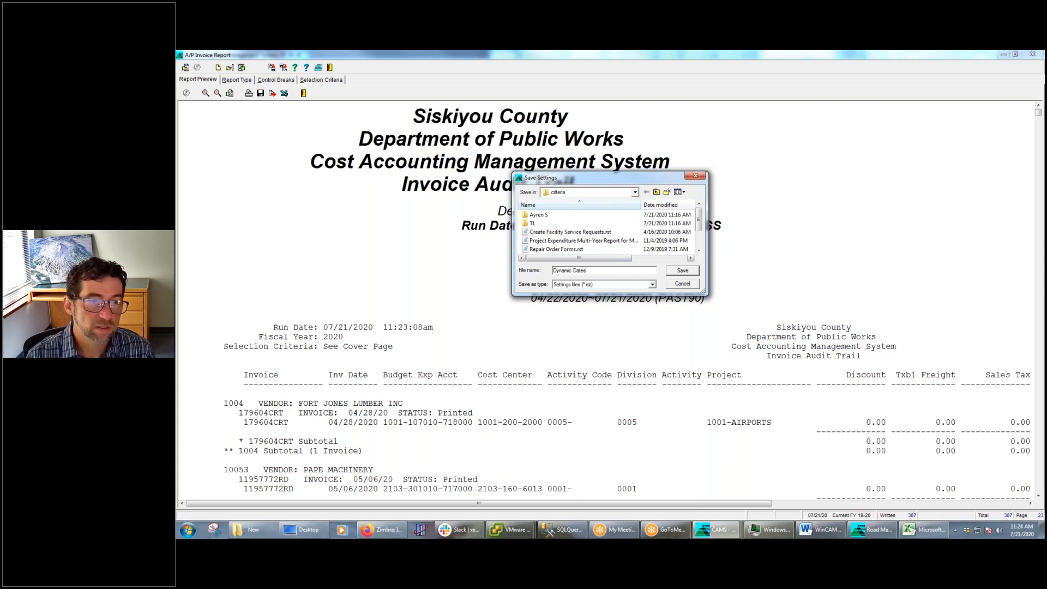
pyautogui.press('Return')
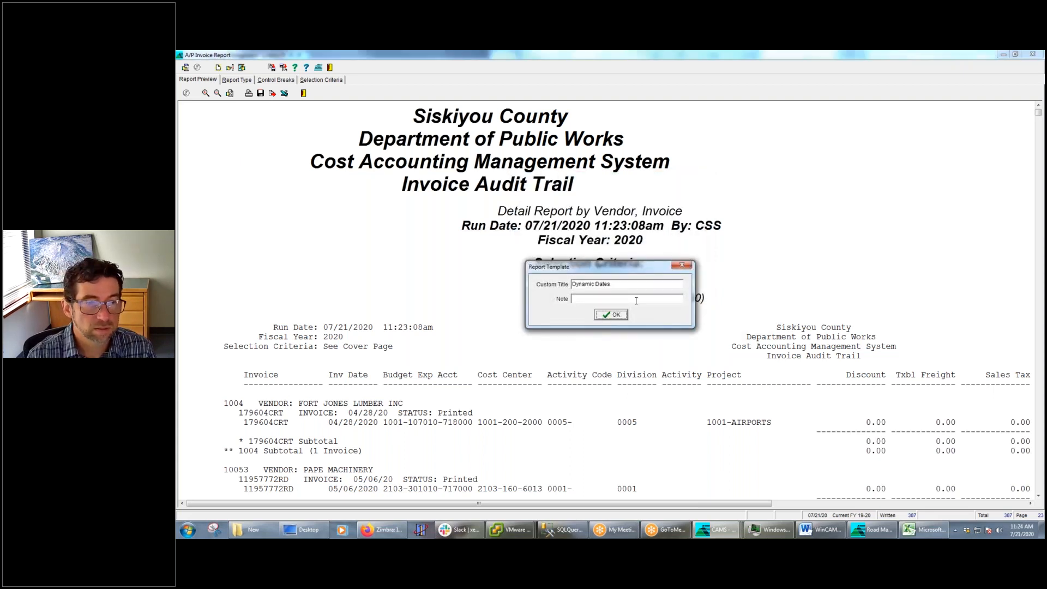
pyautogui.click(602, 297)
pyautogui.write('D')
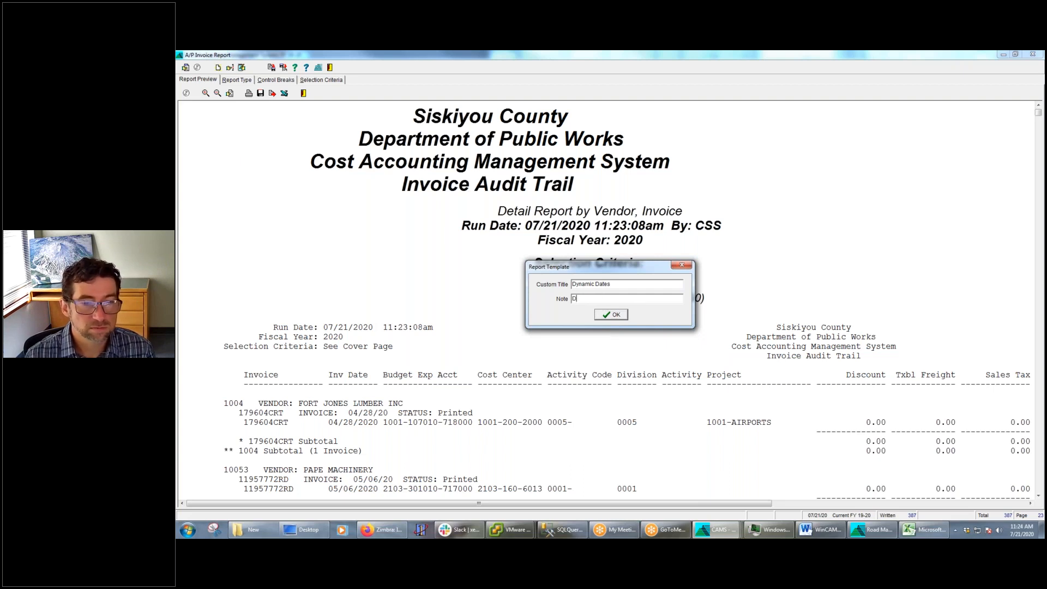
pyautogui.write('emo Dynamic Dates')
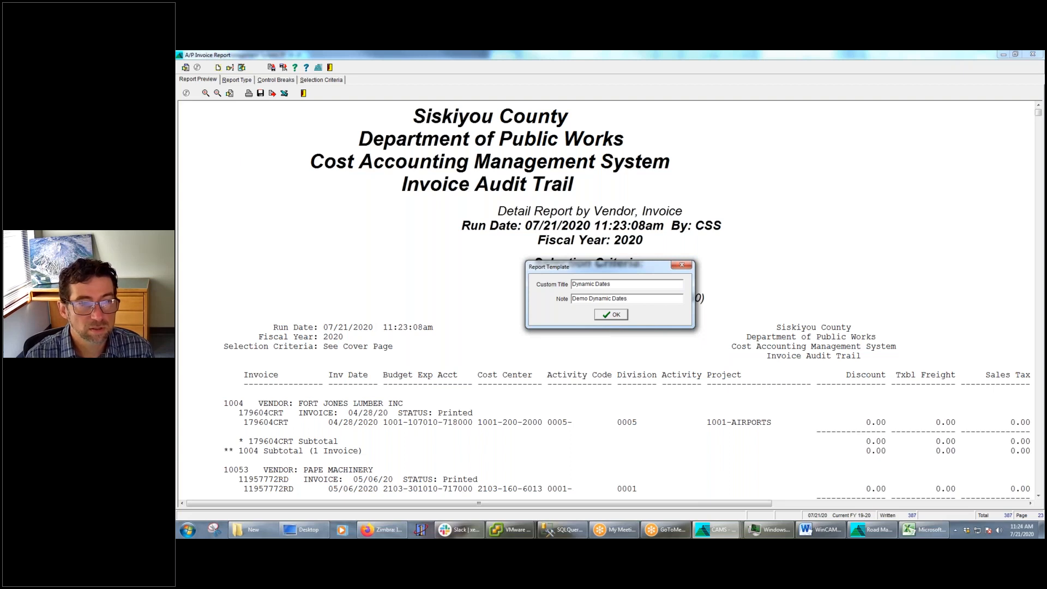
pyautogui.press('Return')
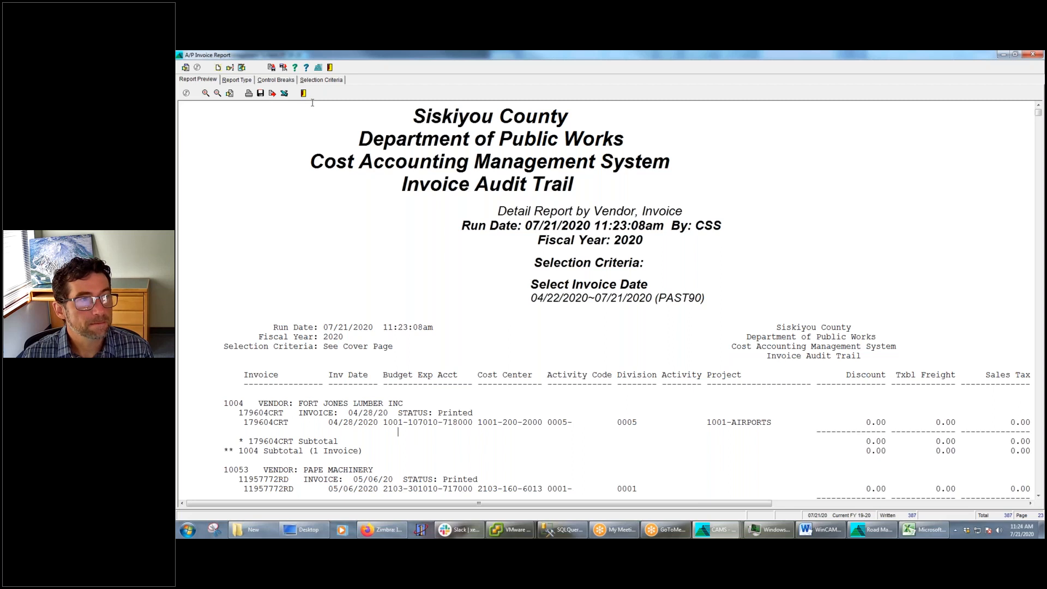
# Close the report and load the saved A/P Invoice Report template Dynamic Dates / Demo Dynamic Dates
pyautogui.click(331, 68)
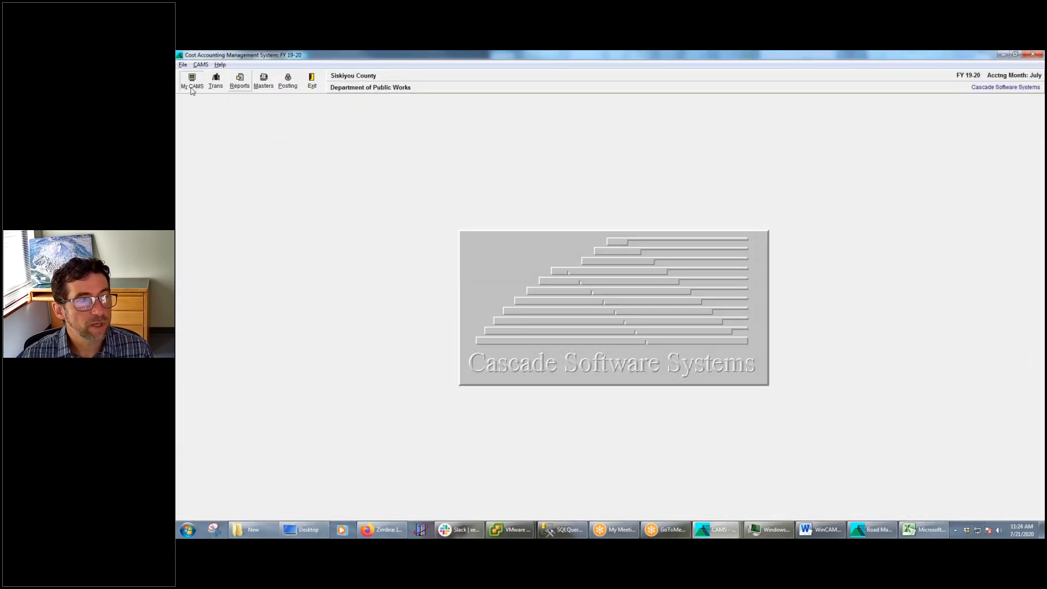
pyautogui.click(191, 80)
pyautogui.moveTo(235, 117)
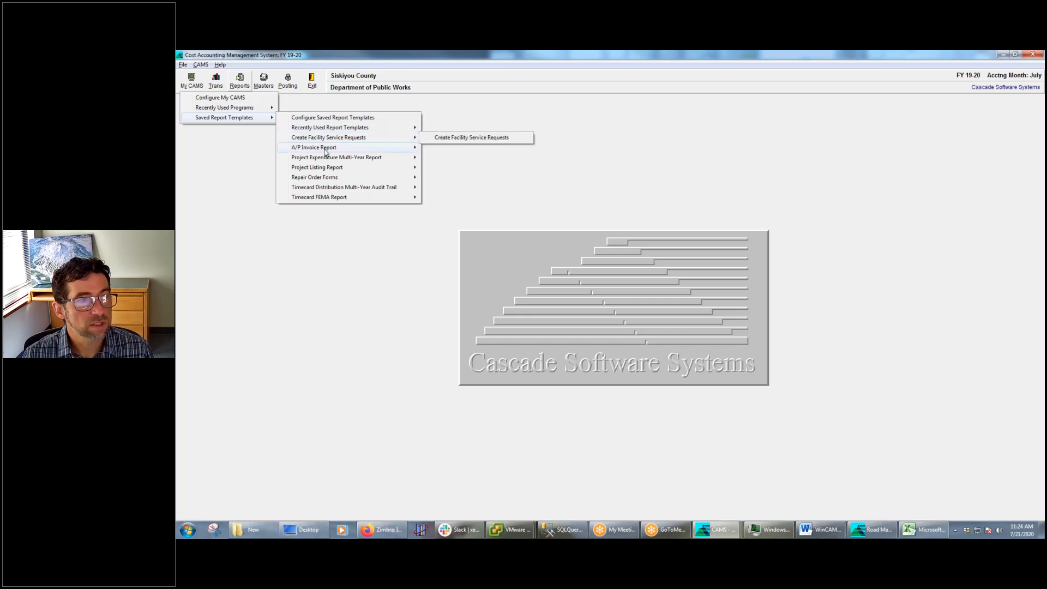
pyautogui.moveTo(326, 151)
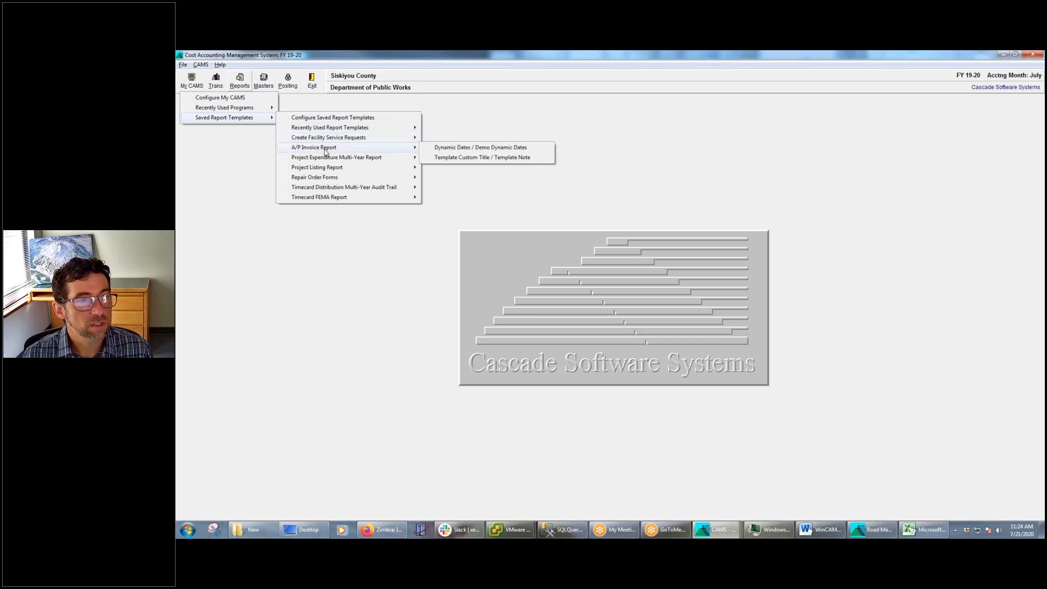
pyautogui.click(483, 148)
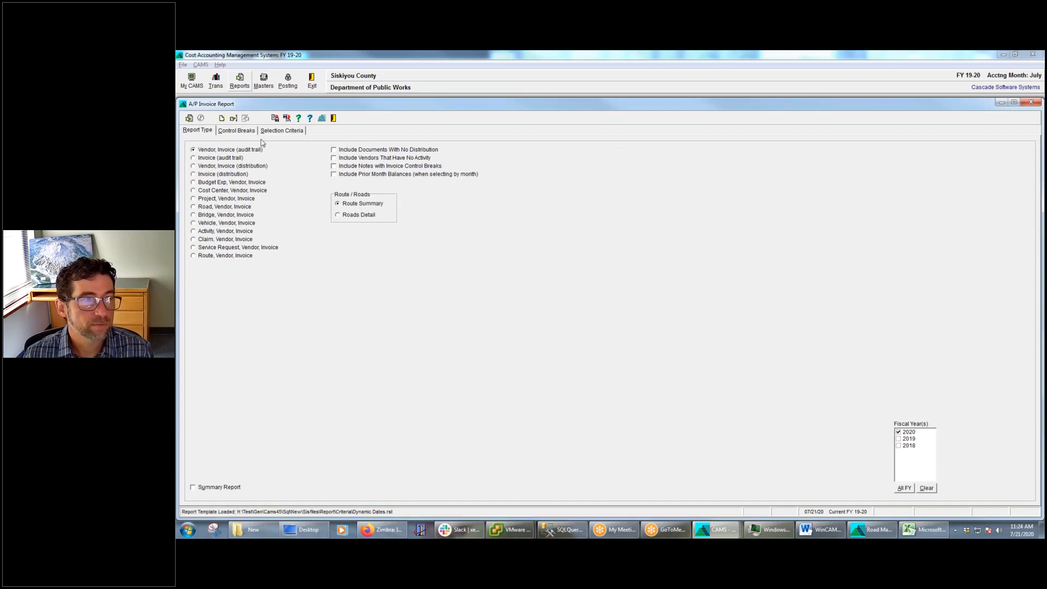
# Edit the Invoice Date selection criterion so its include range reads 03/22/2020–06/21/2020 with the PAST90 preset kept
pyautogui.click(295, 131)
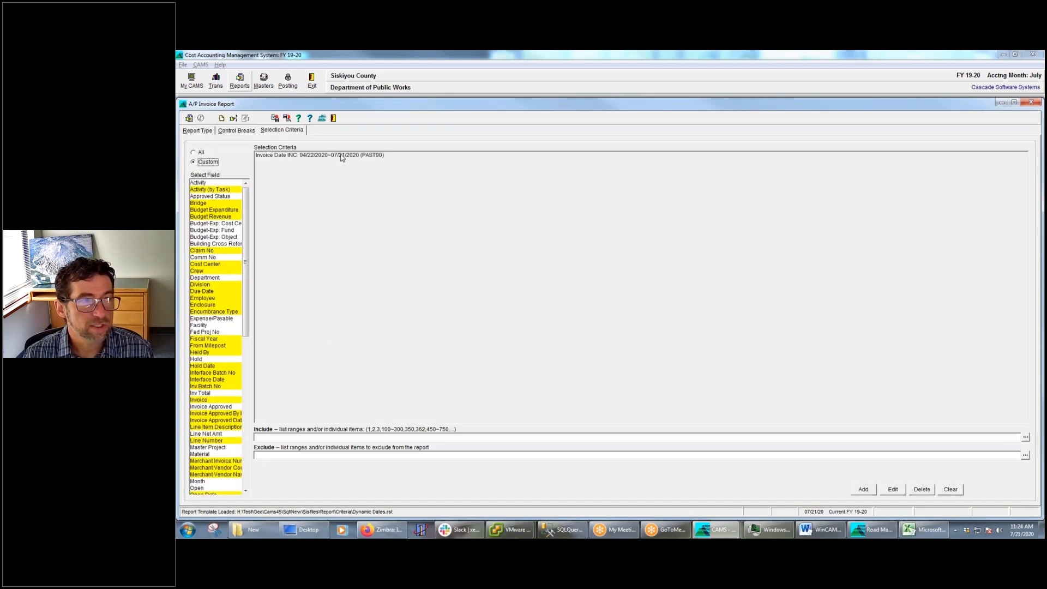
pyautogui.click(342, 156)
pyautogui.click(892, 489)
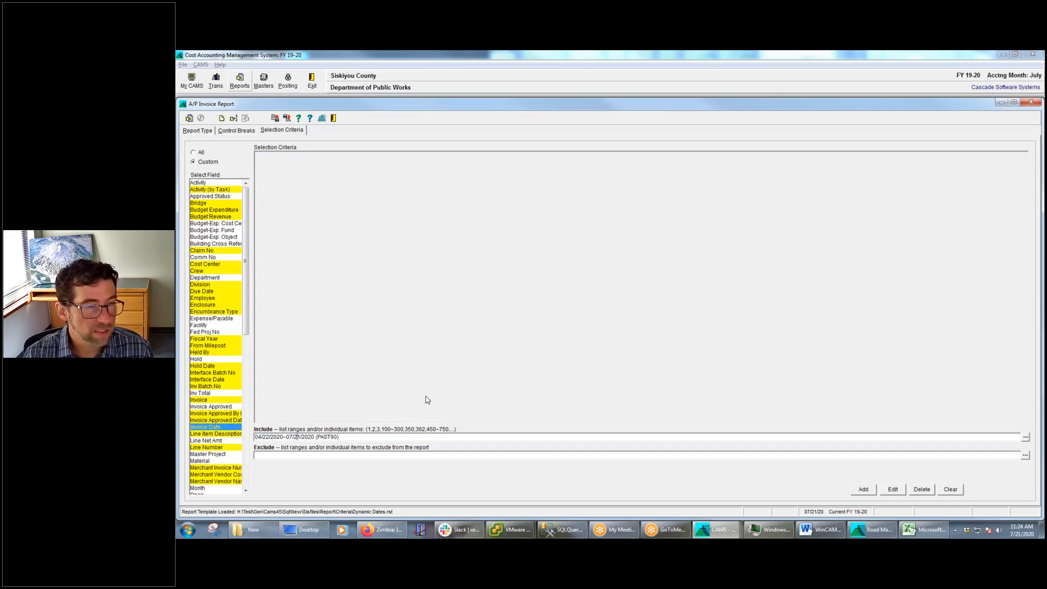
pyautogui.press('BackSpace')
pyautogui.write('6')
pyautogui.press('Left')
pyautogui.press('Left')
pyautogui.press('Left')
pyautogui.press('Left')
pyautogui.press('Left')
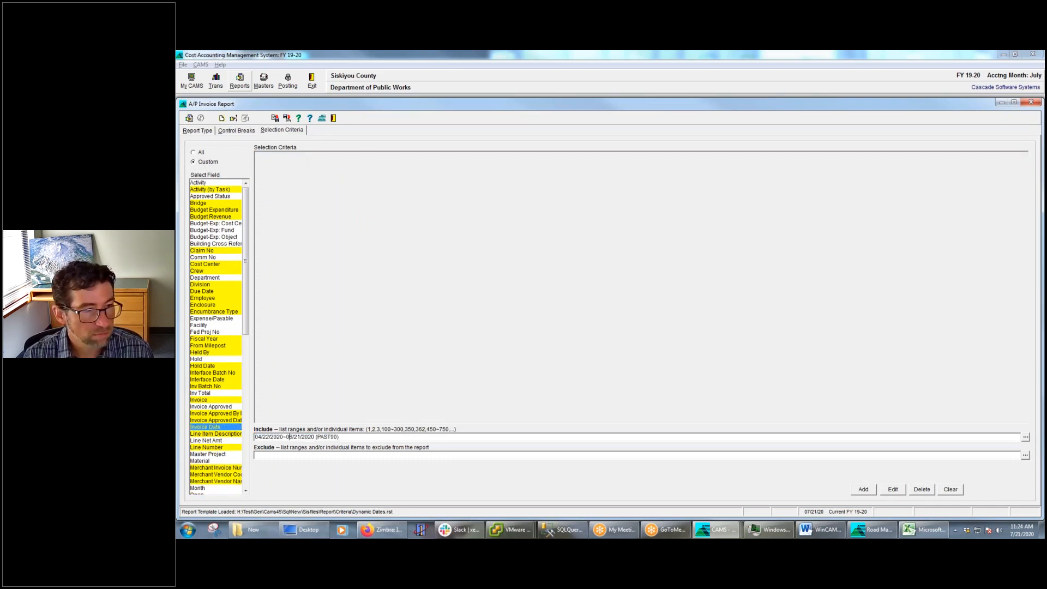
pyautogui.press('Left')
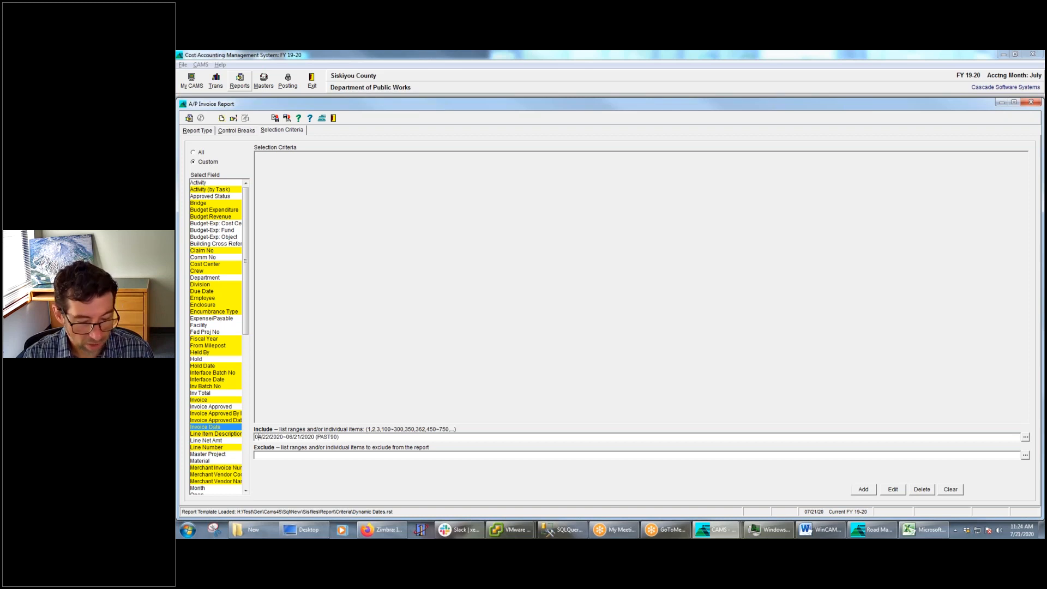
pyautogui.press('Return')
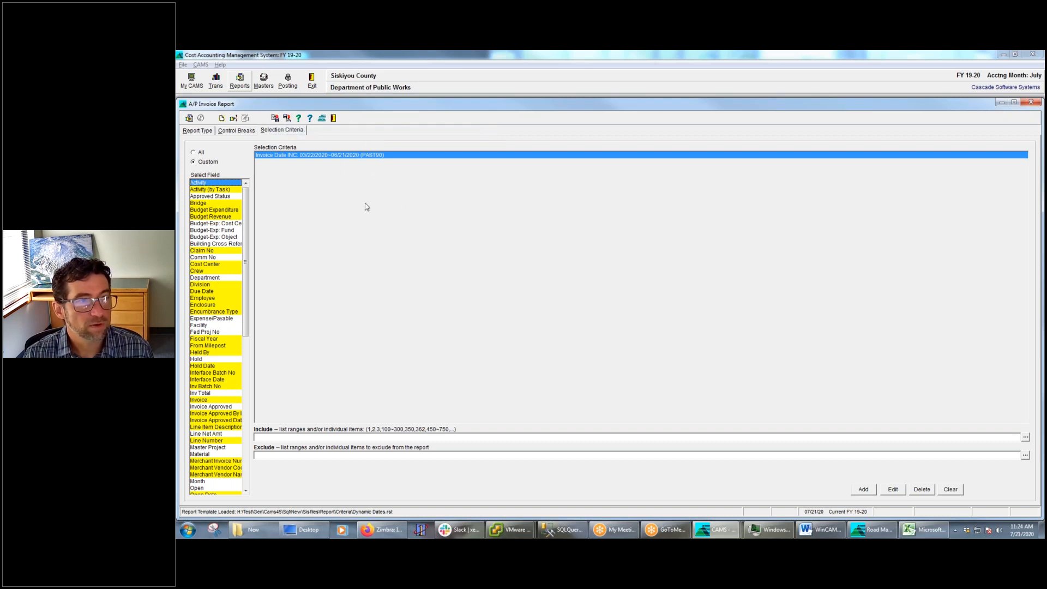
# Close the A/P Invoice Report, reopen its Dynamic Dates template from the recently used templates, and view the selection criteria
pyautogui.click(334, 119)
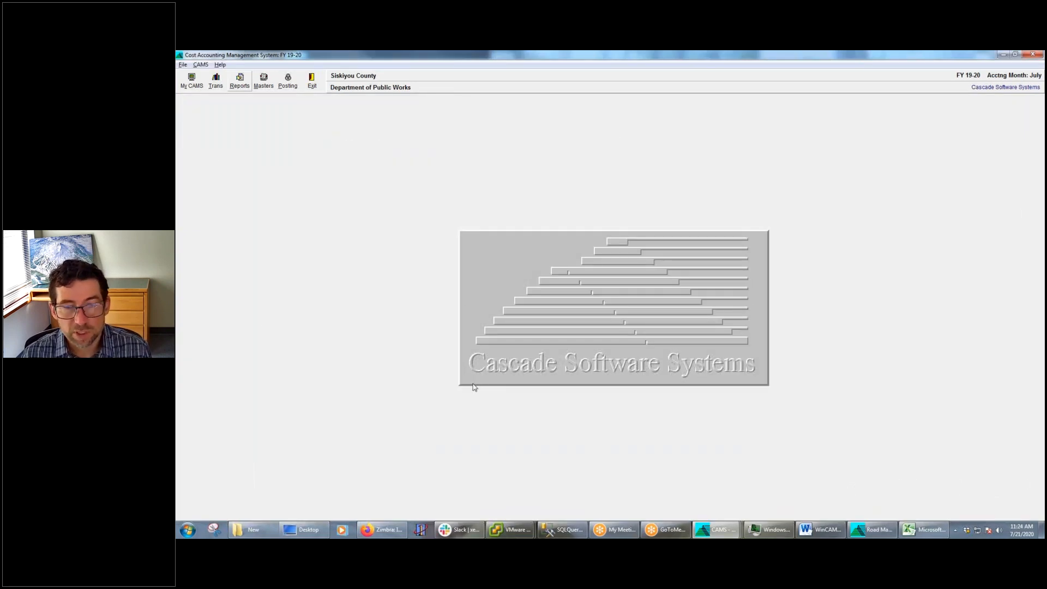
pyautogui.click(195, 86)
pyautogui.moveTo(220, 119)
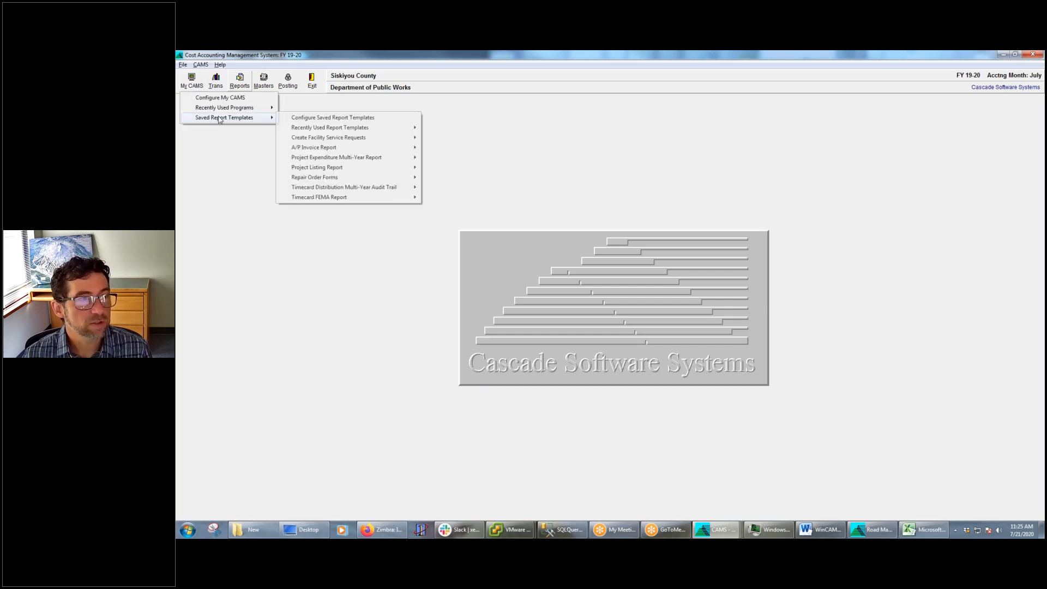
pyautogui.moveTo(367, 126)
pyautogui.click(525, 129)
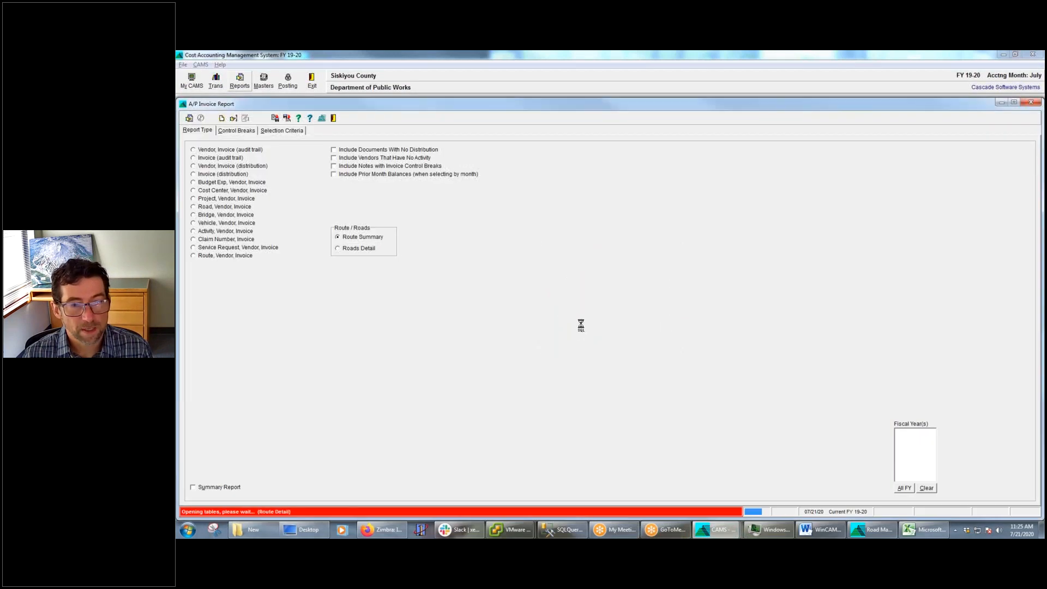
pyautogui.click(287, 131)
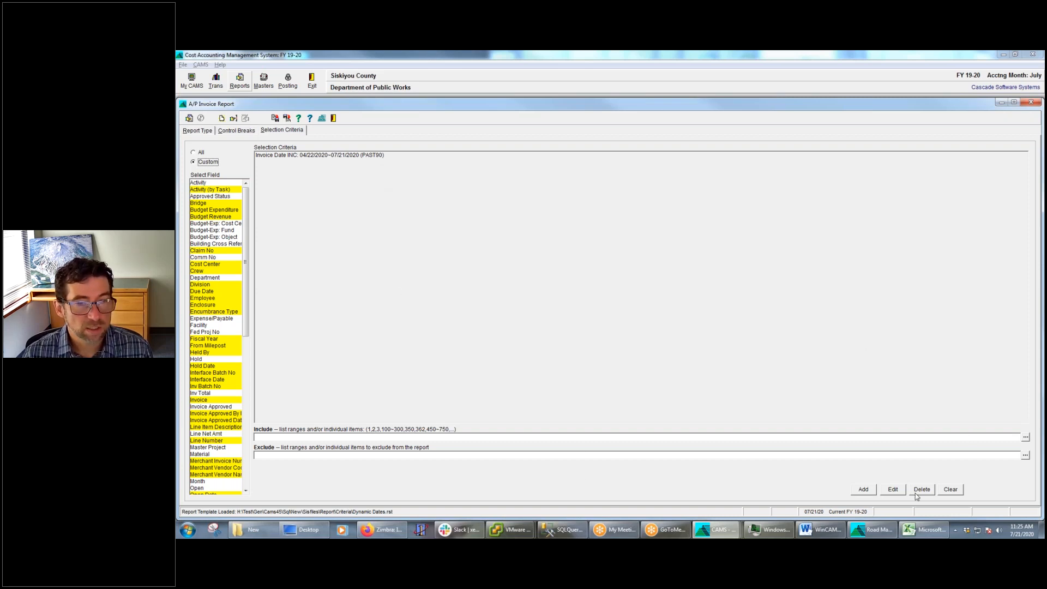
# Open the Invoice Date criterion for editing and review the preset ranges in the Date Lookup without choosing one
pyautogui.click(899, 494)
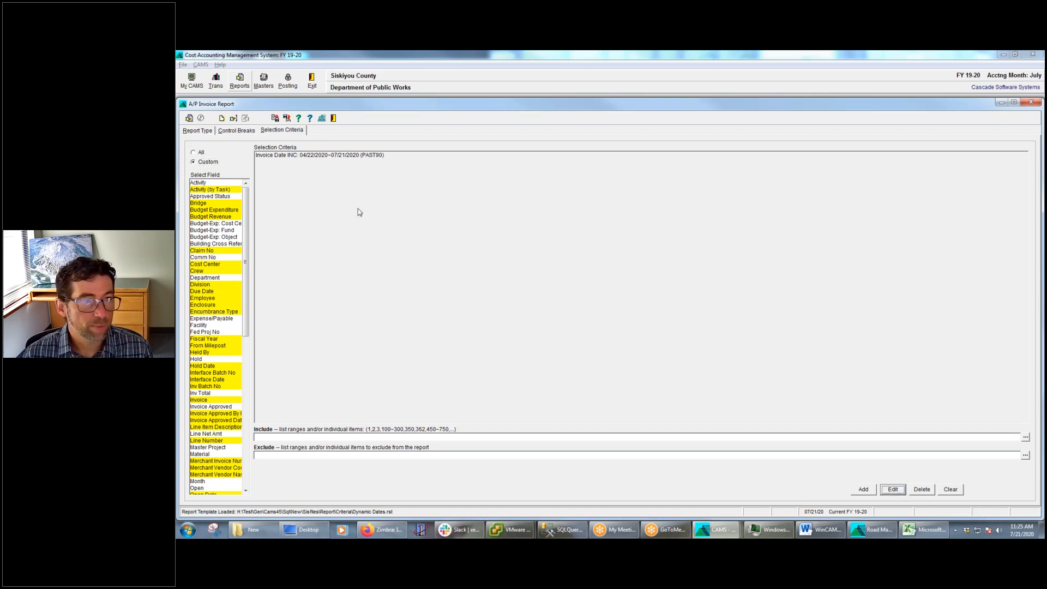
pyautogui.click(352, 156)
pyautogui.click(898, 493)
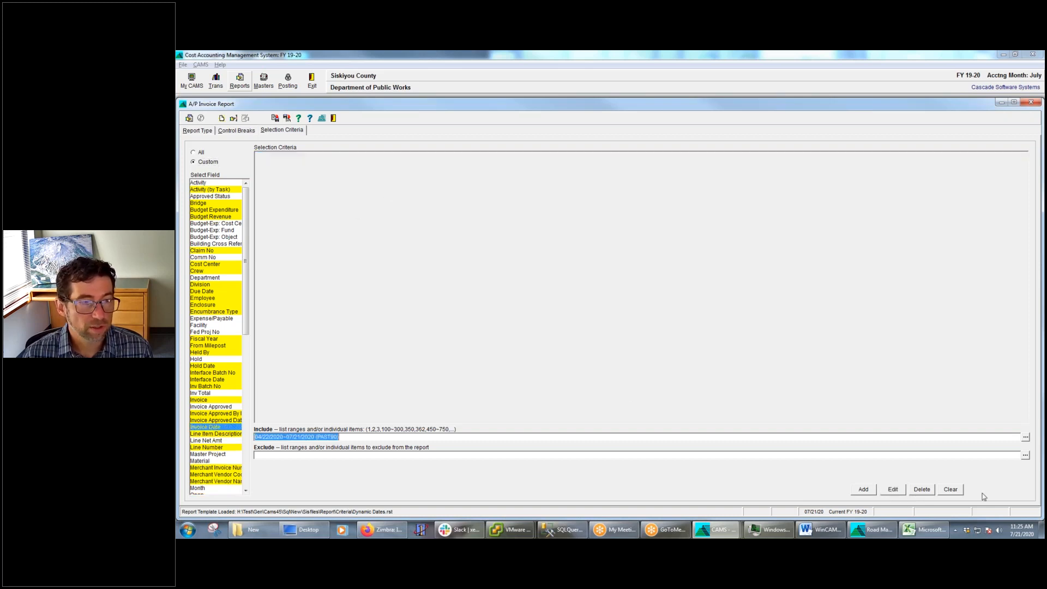
pyautogui.click(1026, 438)
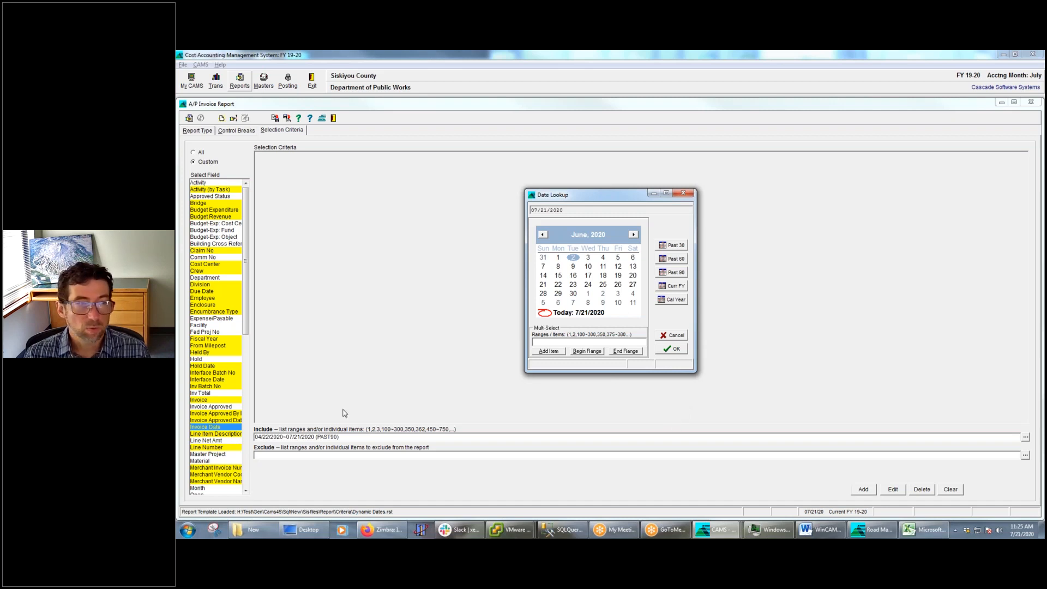
pyautogui.click(674, 336)
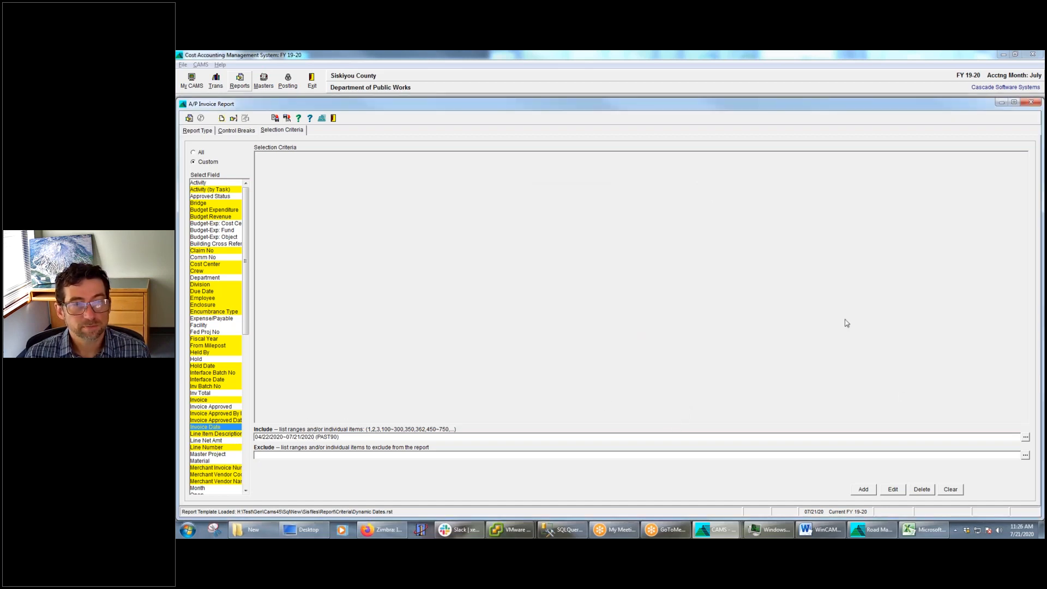
# Switch to the webinar outline in Word and highlight the item Control Breaks - Up and Down Arrows
pyautogui.click(823, 531)
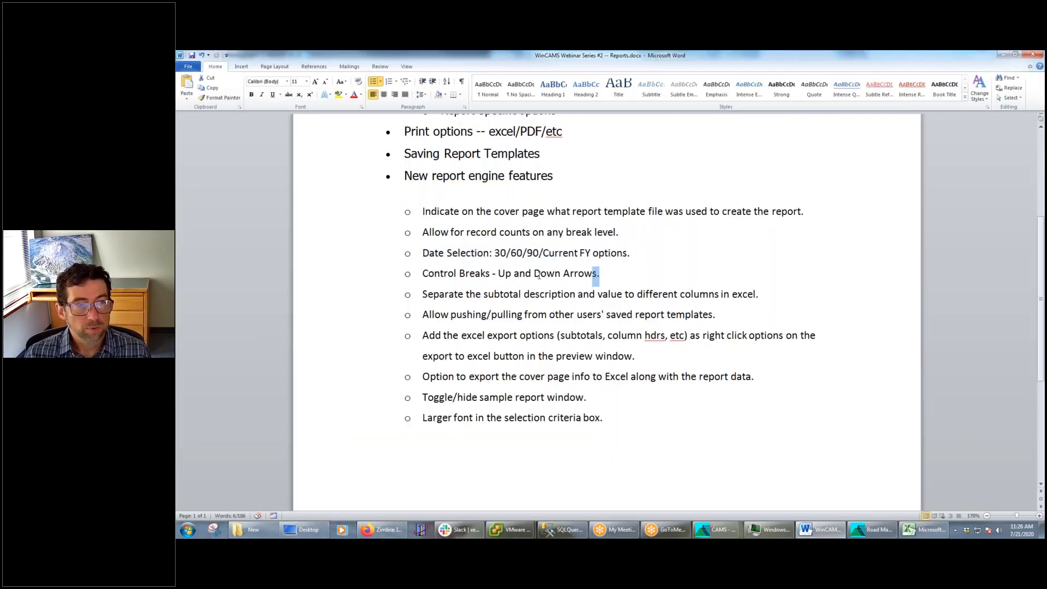
pyautogui.tripleClick(610, 275)
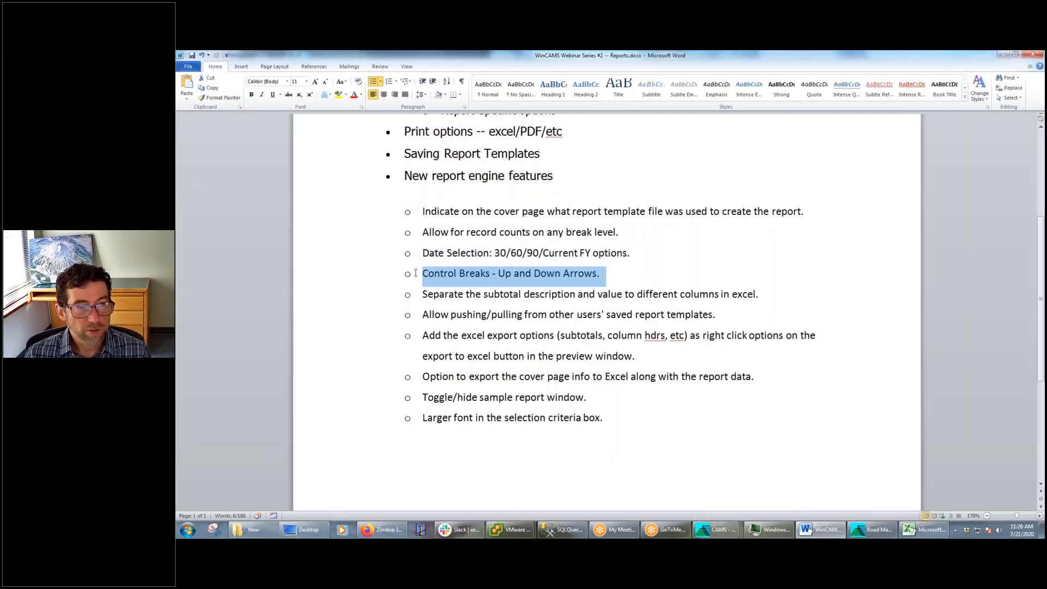
# Return to the A/P Invoice Report in WinCAMS and move the Vendor control break below Invoice
pyautogui.click(718, 531)
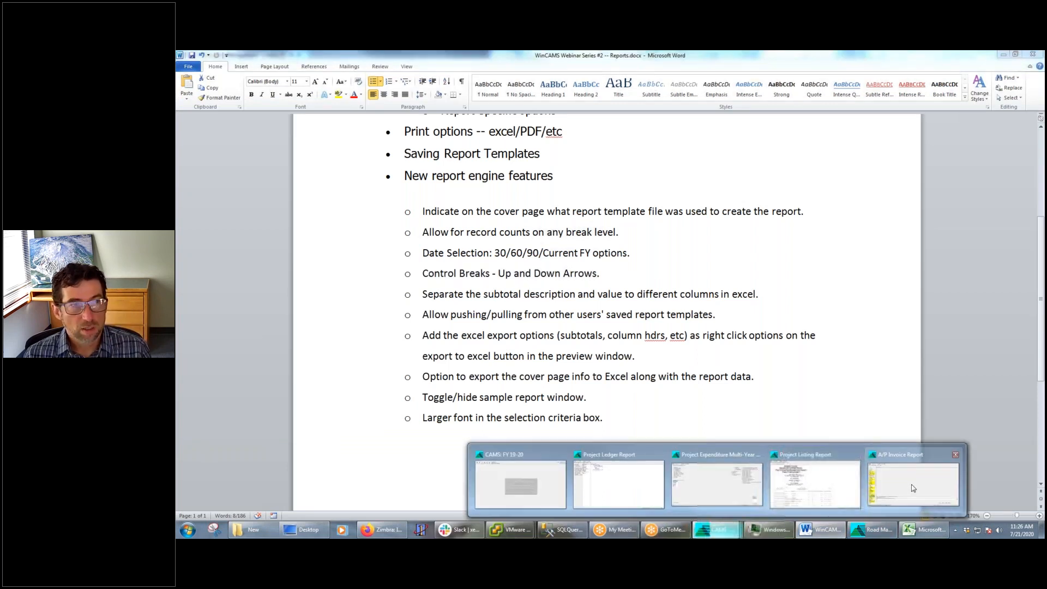
pyautogui.click(910, 490)
pyautogui.click(236, 131)
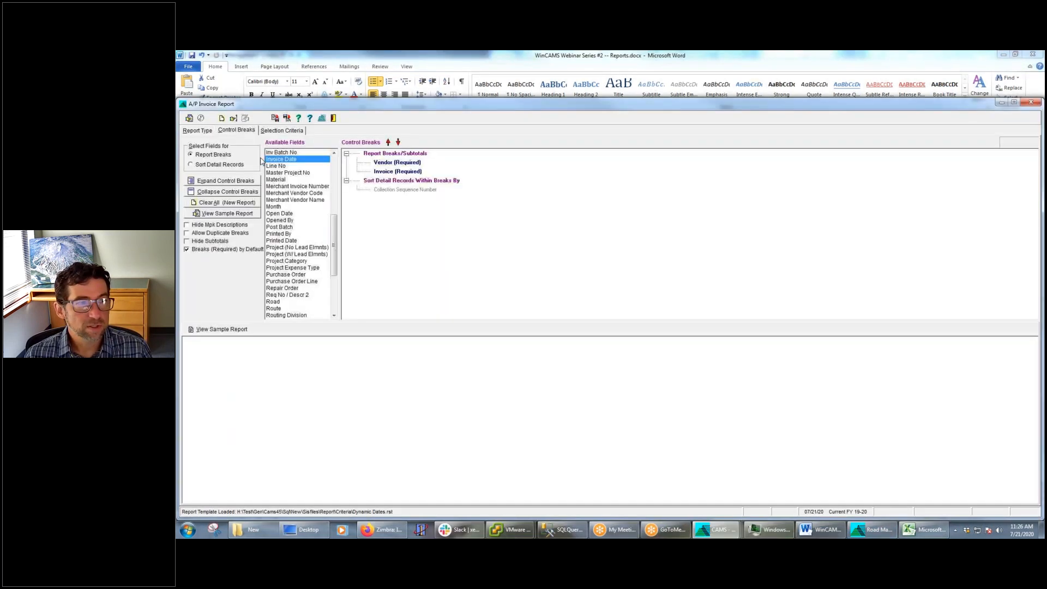
pyautogui.click(388, 163)
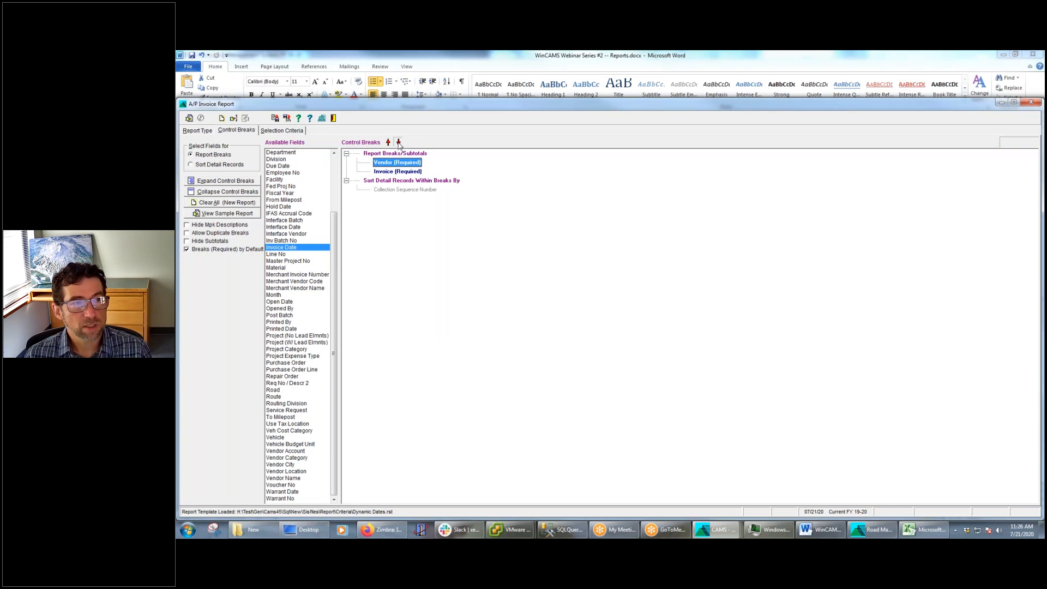
pyautogui.click(398, 142)
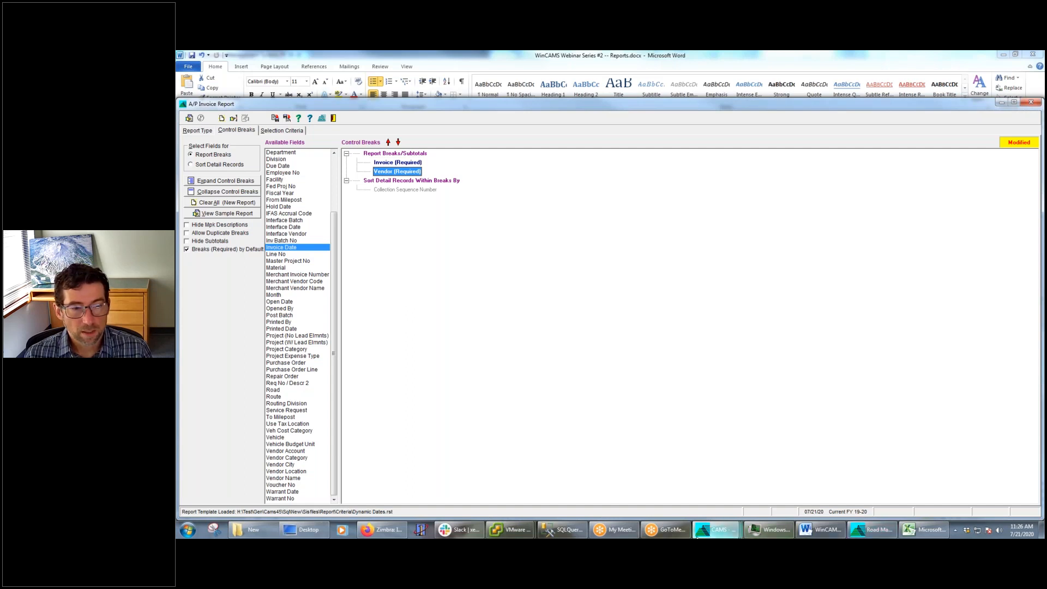
# Switch to the Word outline and highlight the item about separating the subtotal description and value into different Excel columns
pyautogui.moveTo(747, 530)
pyautogui.click(833, 525)
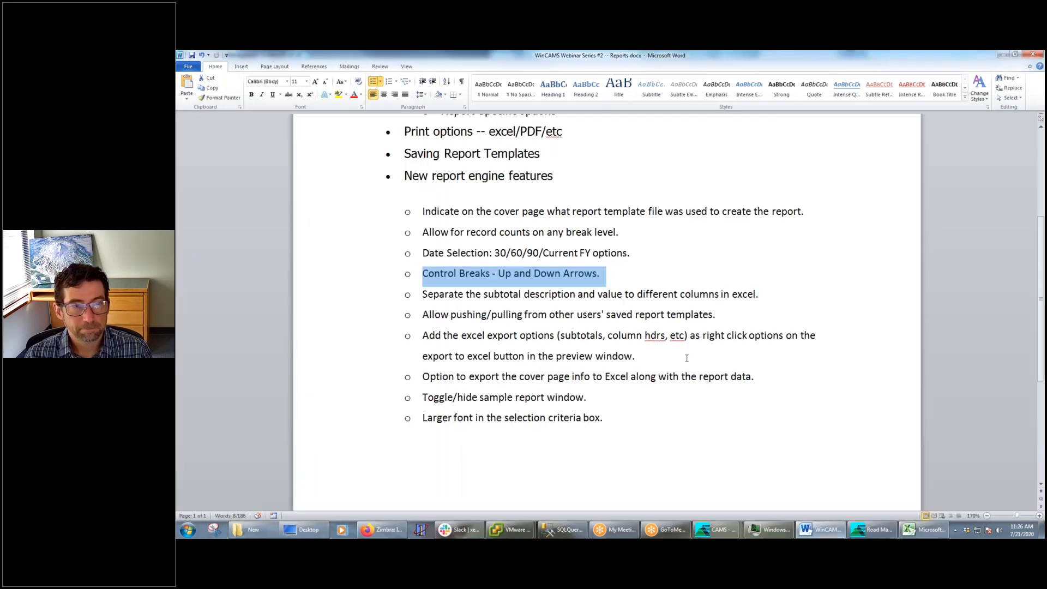
pyautogui.moveTo(772, 294); pyautogui.dragTo(439, 291)
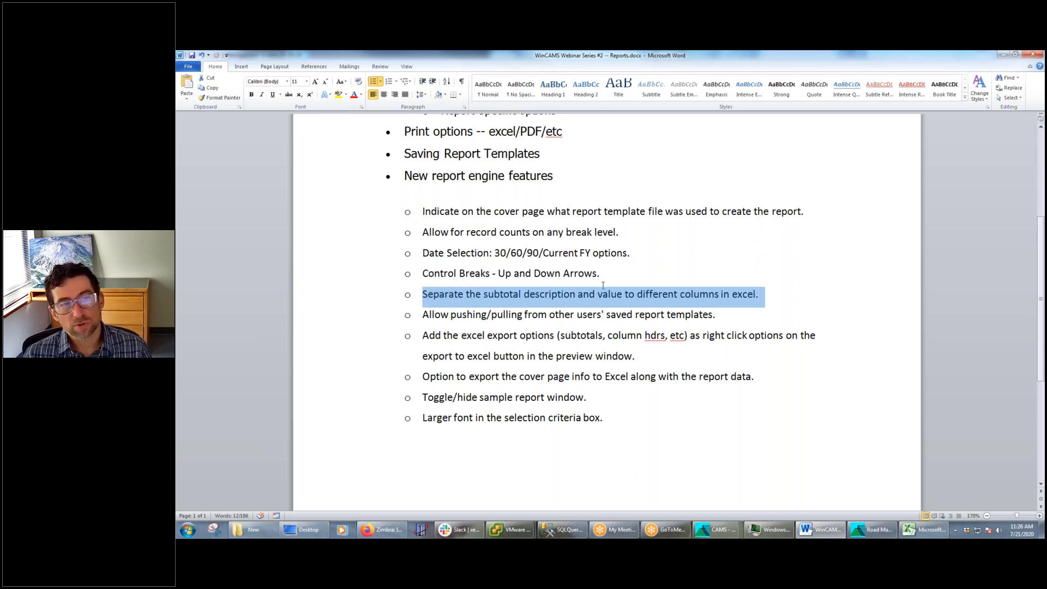
# Minimize the Word outline and run the A/P Invoice Report with the reordered control breaks
pyautogui.click(1006, 56)
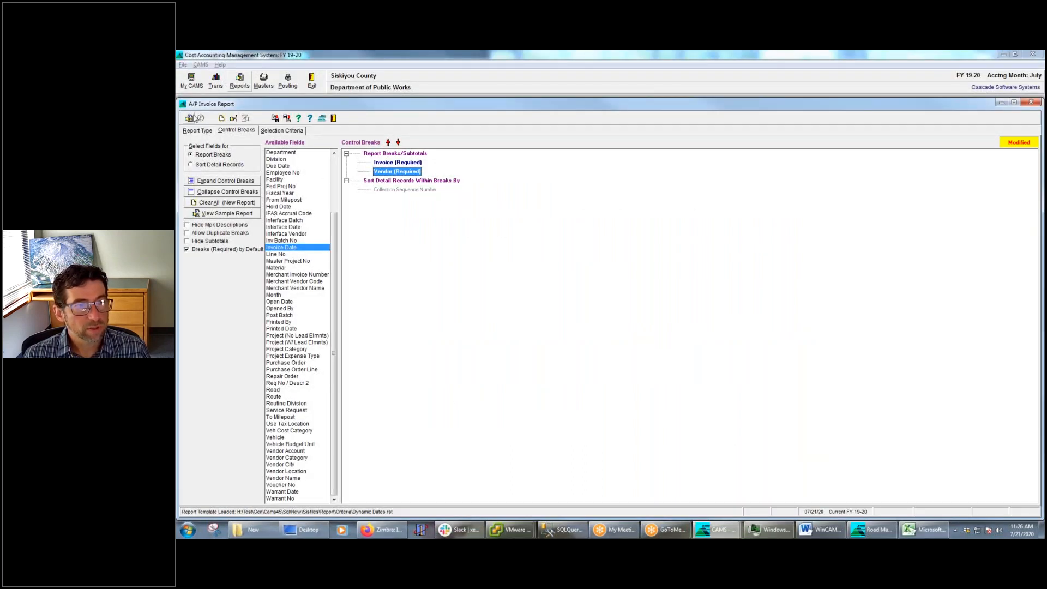
pyautogui.click(189, 119)
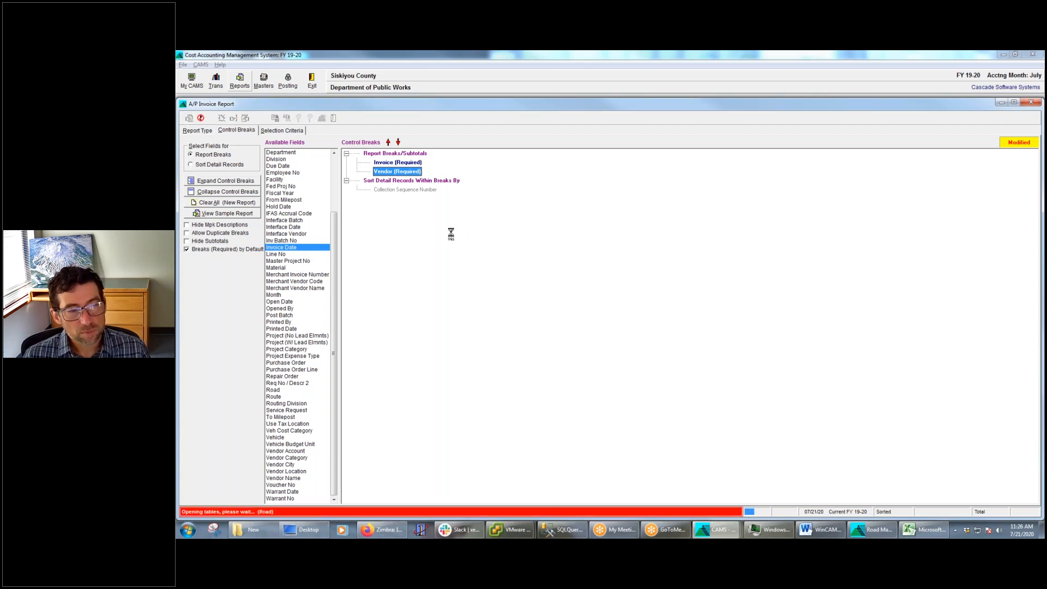
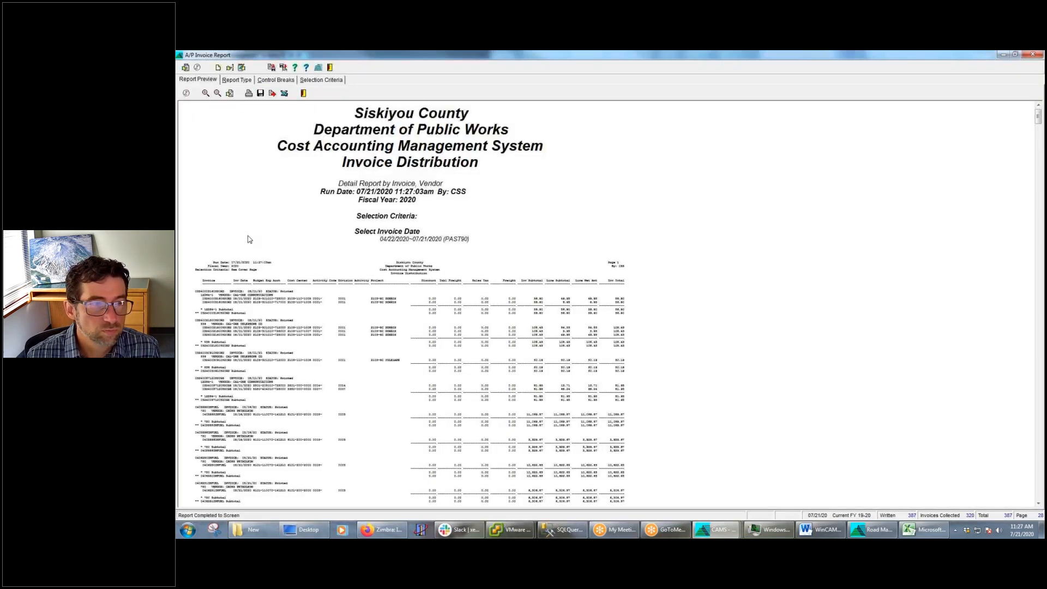
# Enlarge the Invoice Distribution report preview and highlight the first invoice's heading line above its vendor line
pyautogui.click(206, 93)
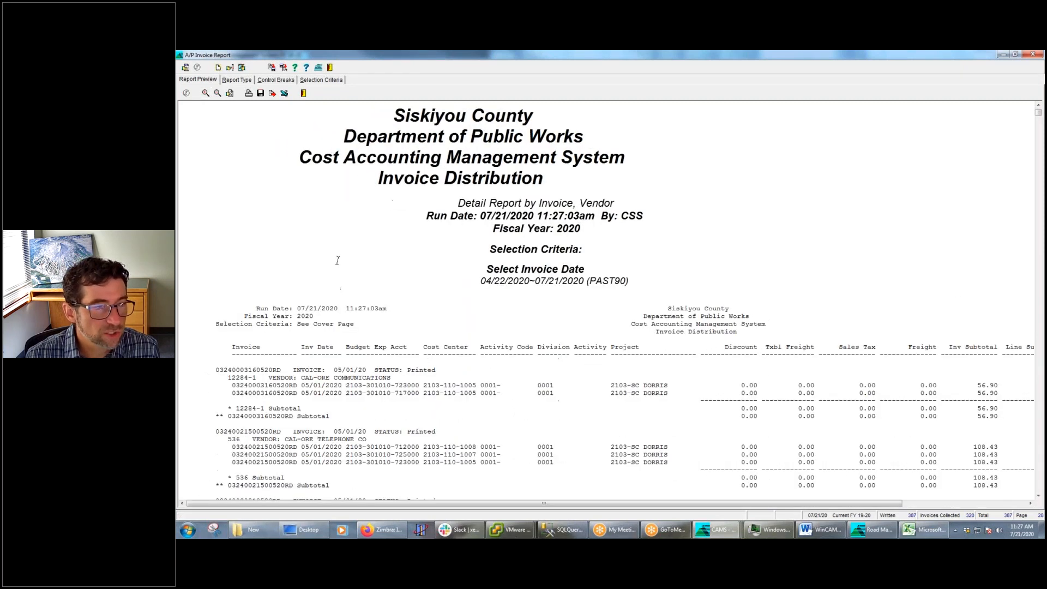
pyautogui.moveTo(443, 369); pyautogui.dragTo(217, 370)
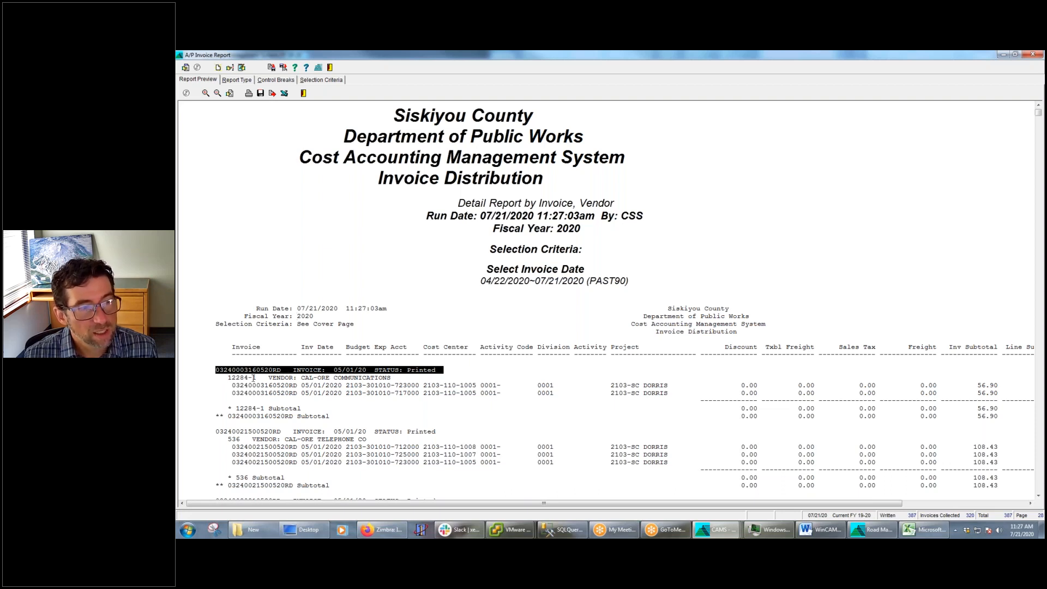
pyautogui.moveTo(212, 370); pyautogui.dragTo(451, 371)
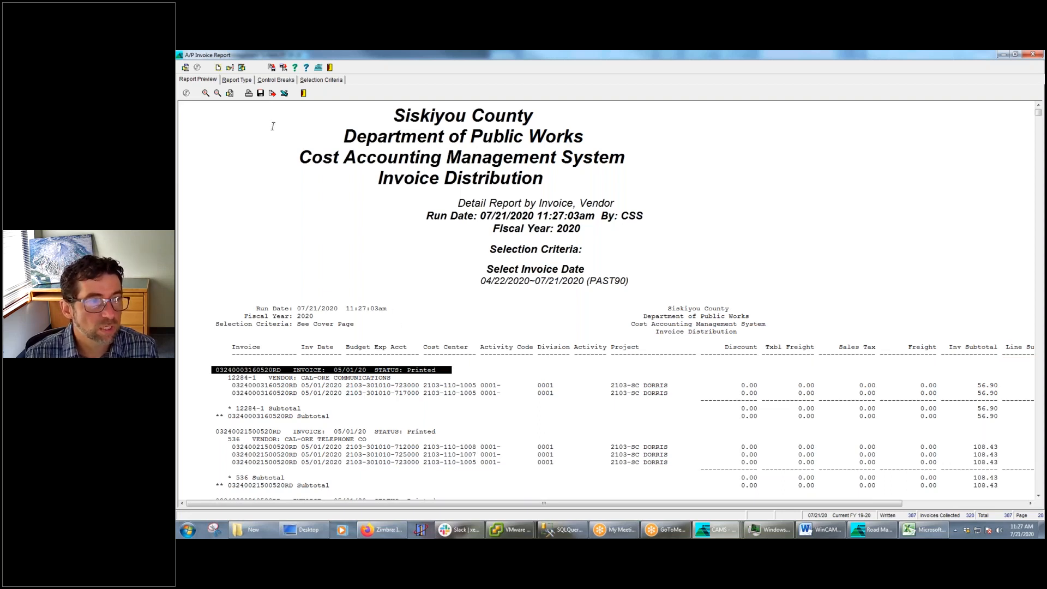
# Check the Excel export options and the Export section of the Report Settings, leaving the settings unchanged
pyautogui.click(284, 94)
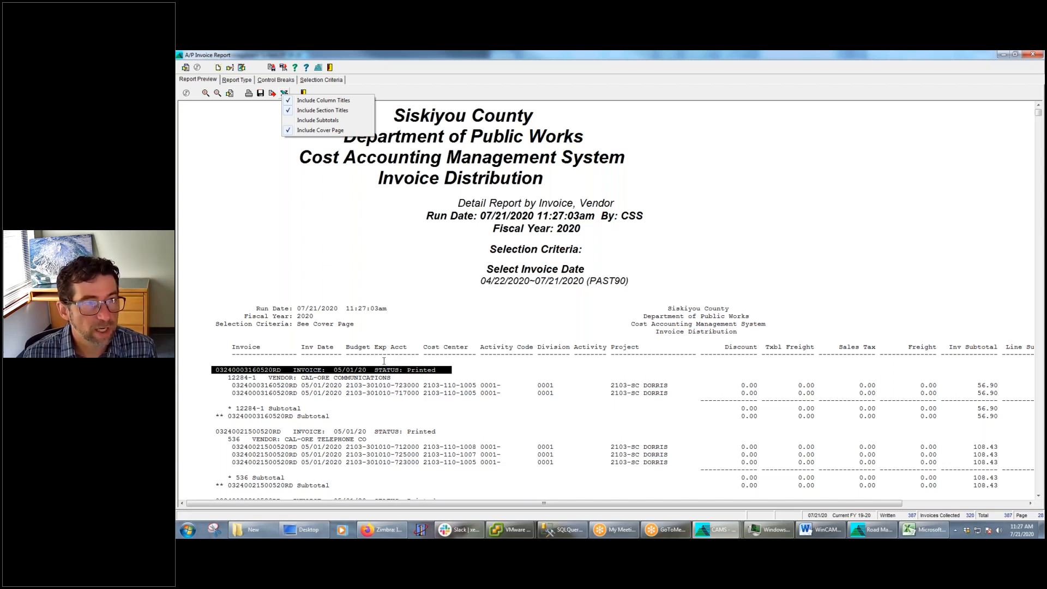
pyautogui.click(260, 194)
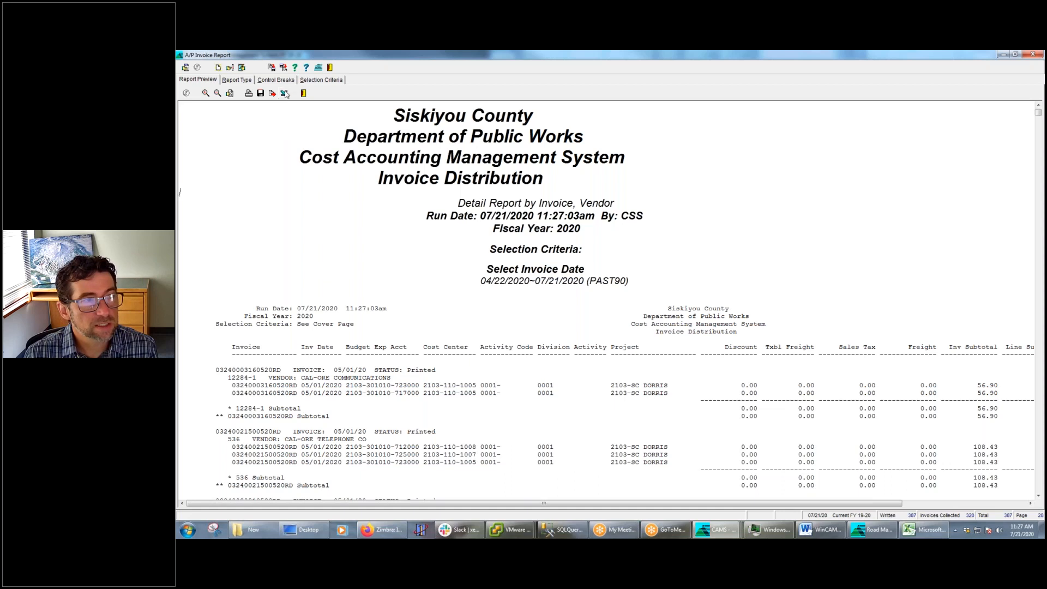
pyautogui.click(217, 68)
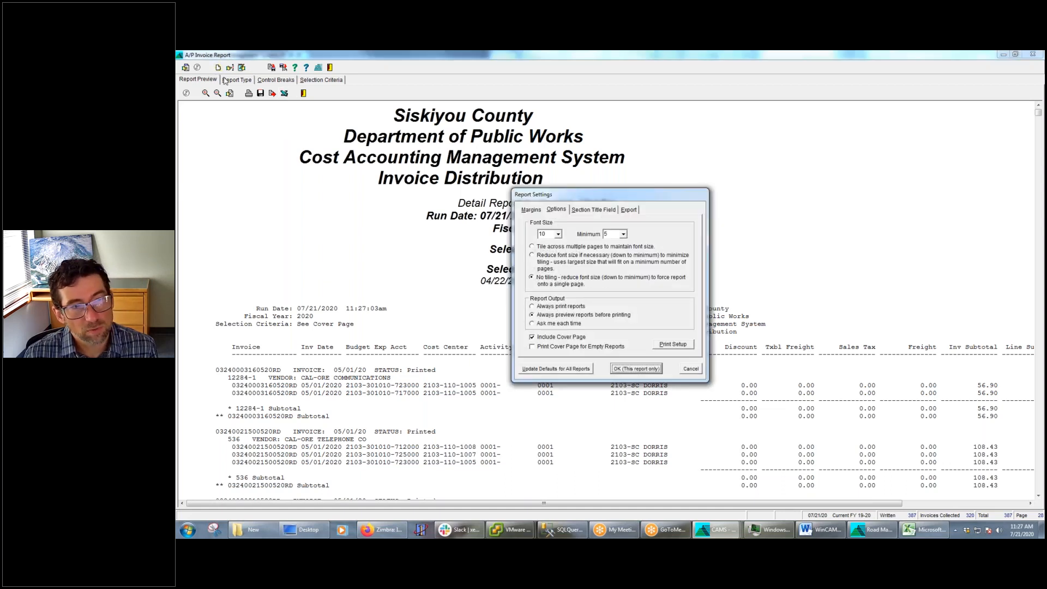
pyautogui.click(632, 210)
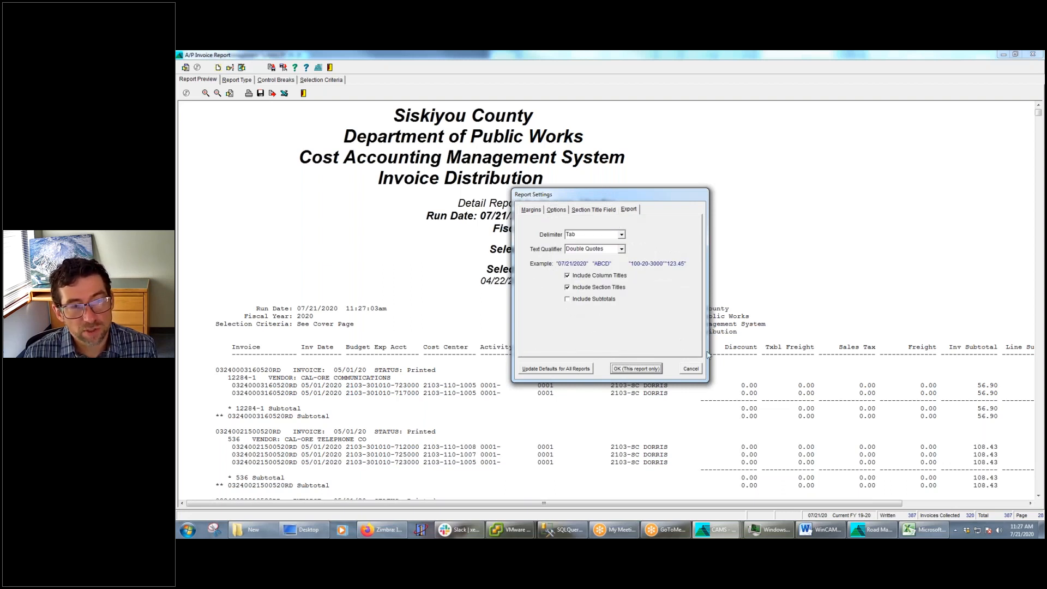
pyautogui.click(695, 370)
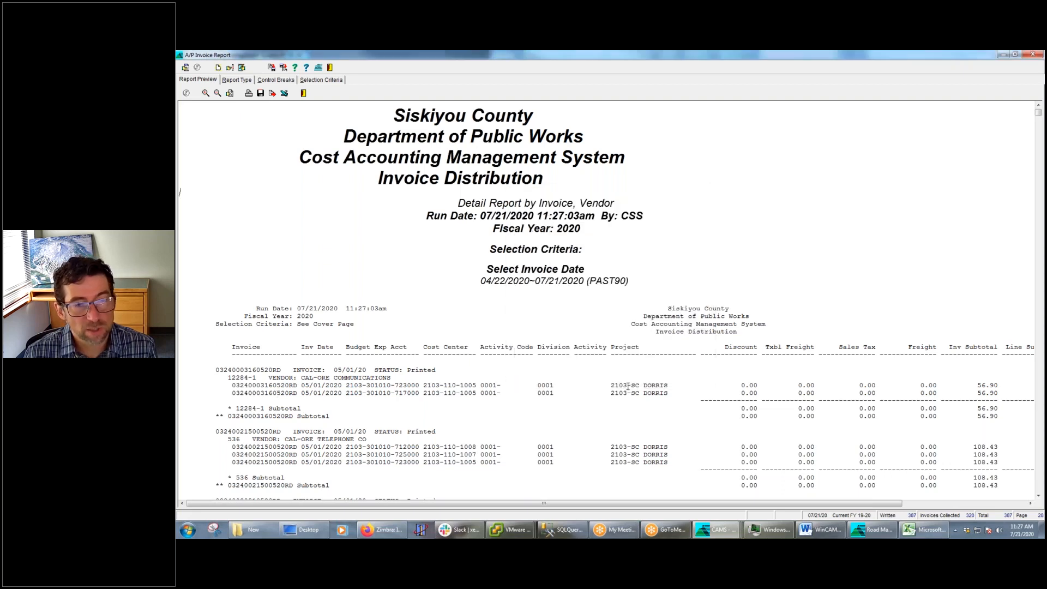
# Turn on the Summary Report option, rerun the A/P Invoice Report, and enlarge its preview
pyautogui.click(236, 80)
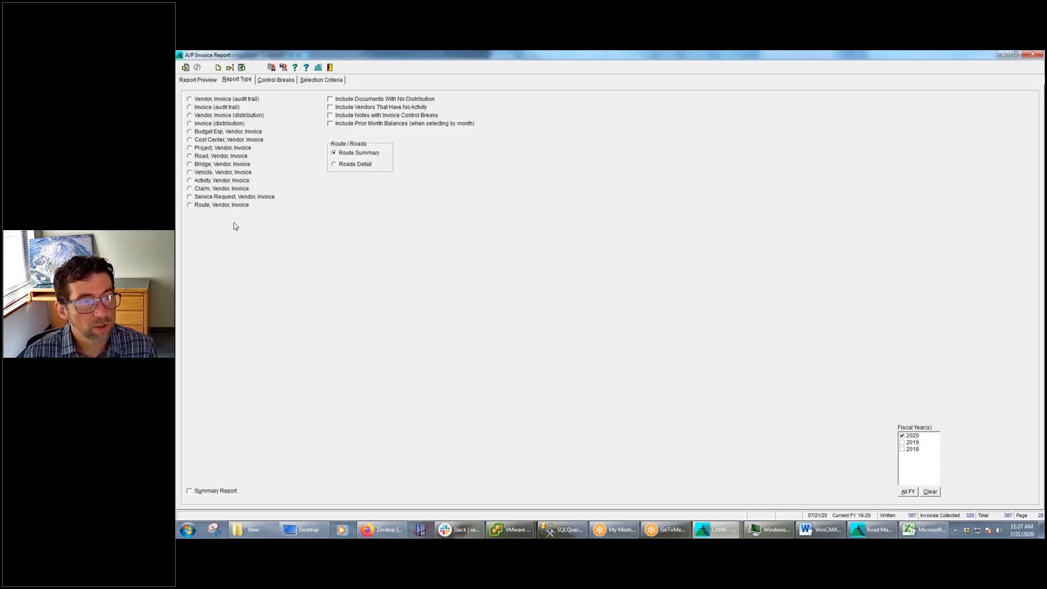
pyautogui.click(190, 491)
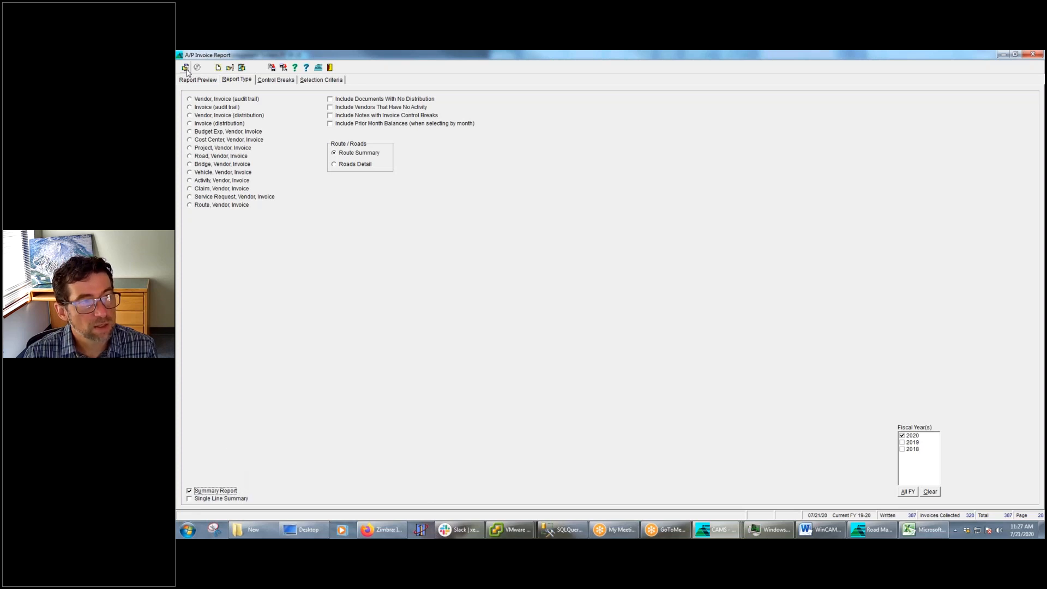
pyautogui.click(241, 69)
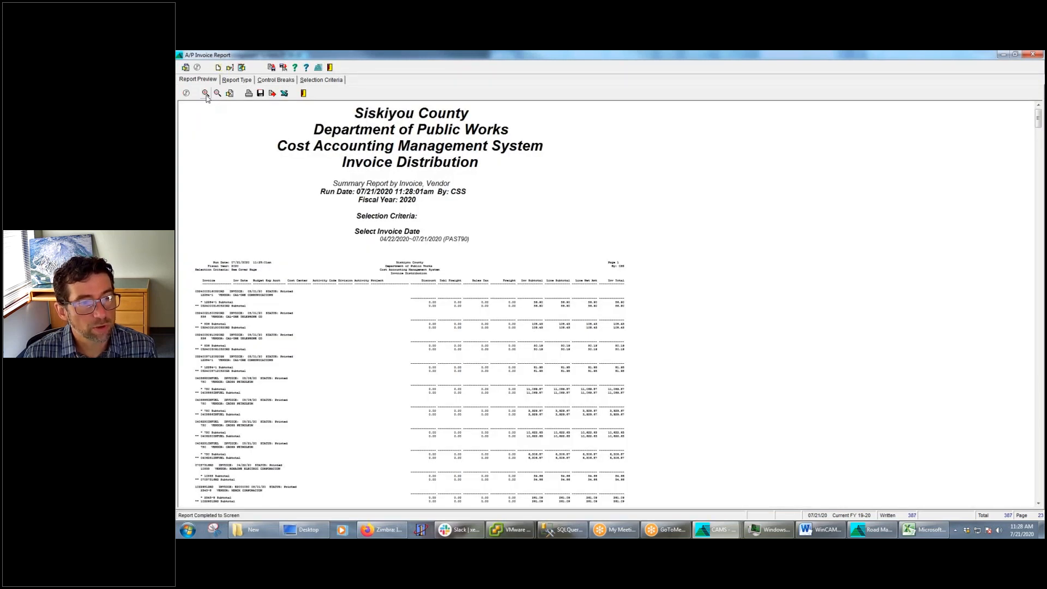
pyautogui.click(206, 94)
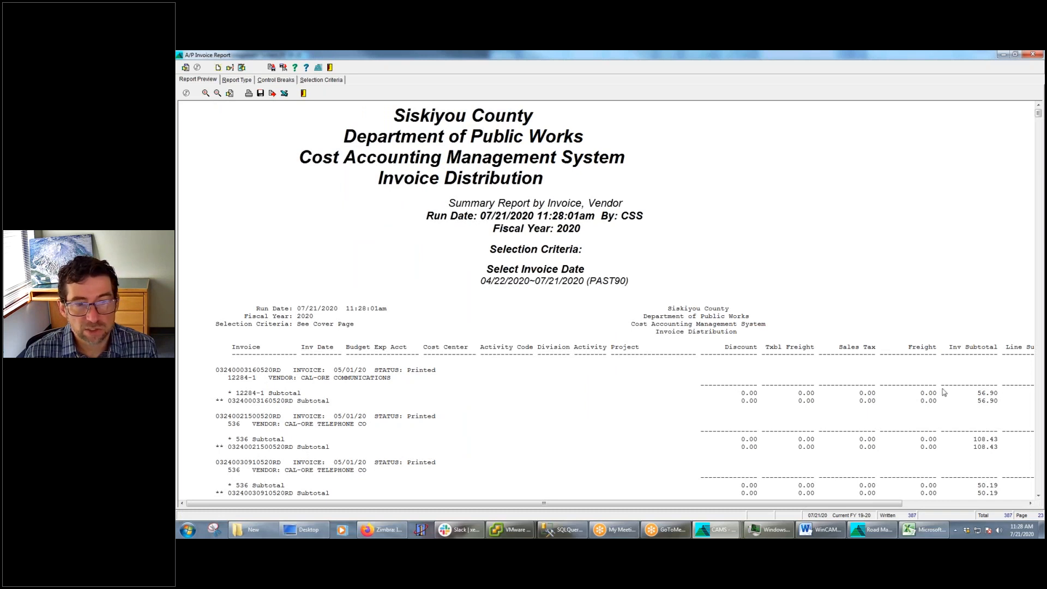
pyautogui.tripleClick(546, 415)
pyautogui.click(545, 415)
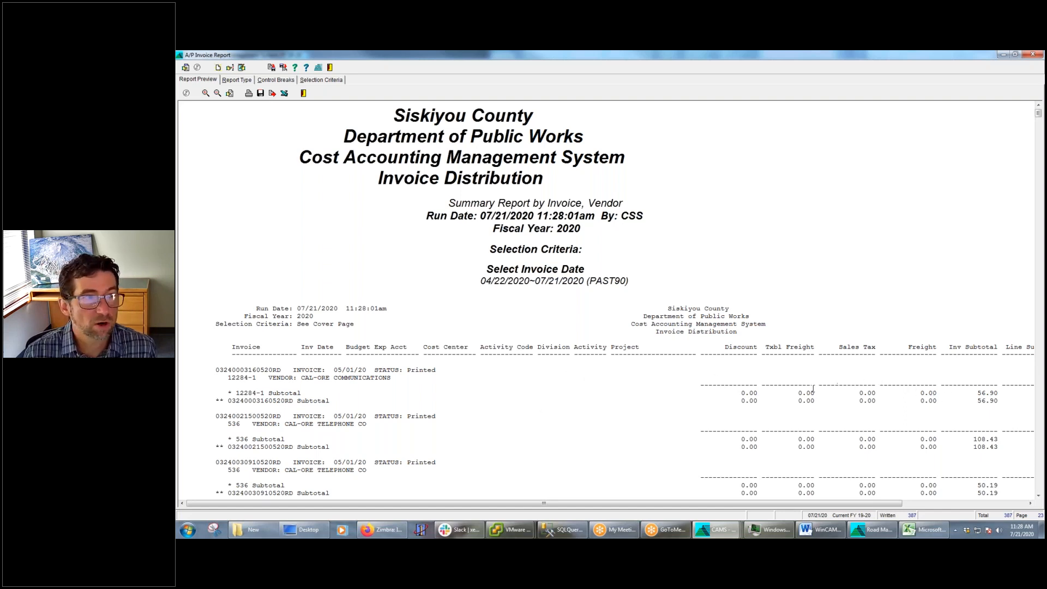
# Open the summary report as an Excel spreadsheet and look over the workbook before minimizing it
pyautogui.click(284, 94)
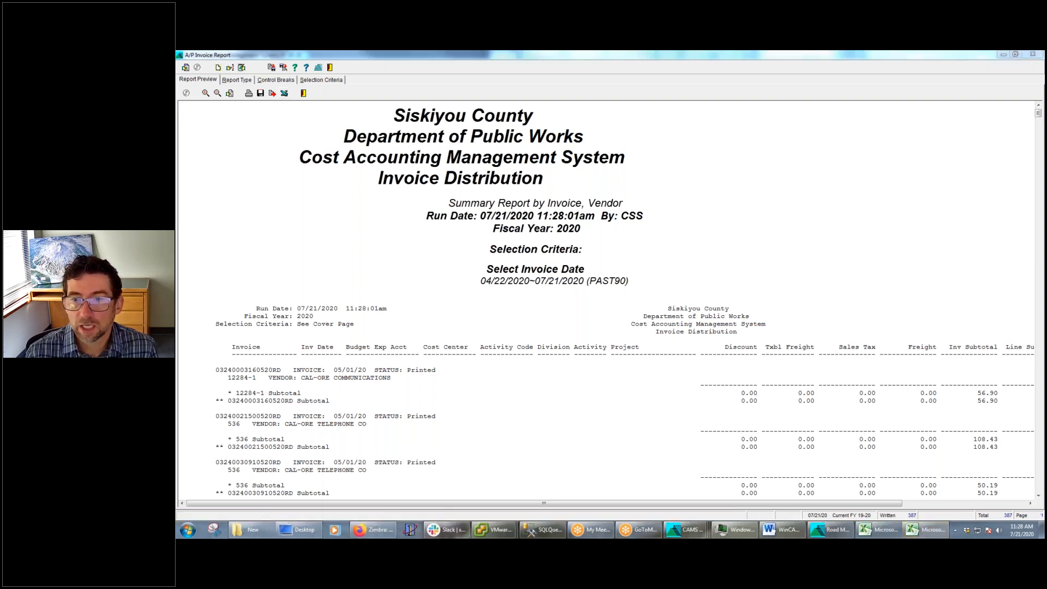
pyautogui.moveTo(1045, 180); pyautogui.dragTo(597, 100)
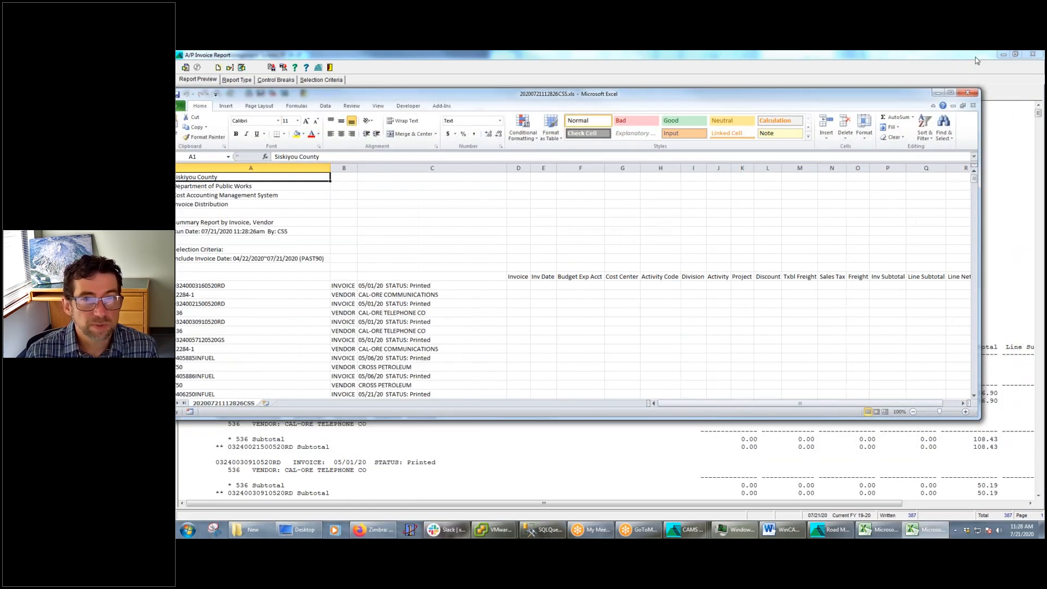
pyautogui.click(940, 93)
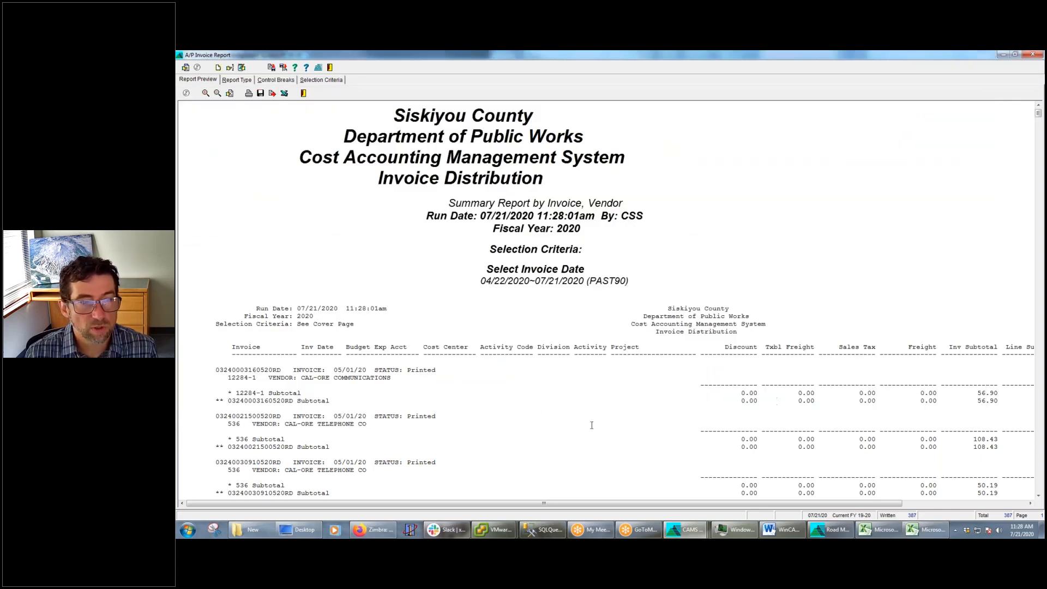
# Review the report type options and the export settings for subtotals, closing the Report Settings without changes
pyautogui.click(237, 80)
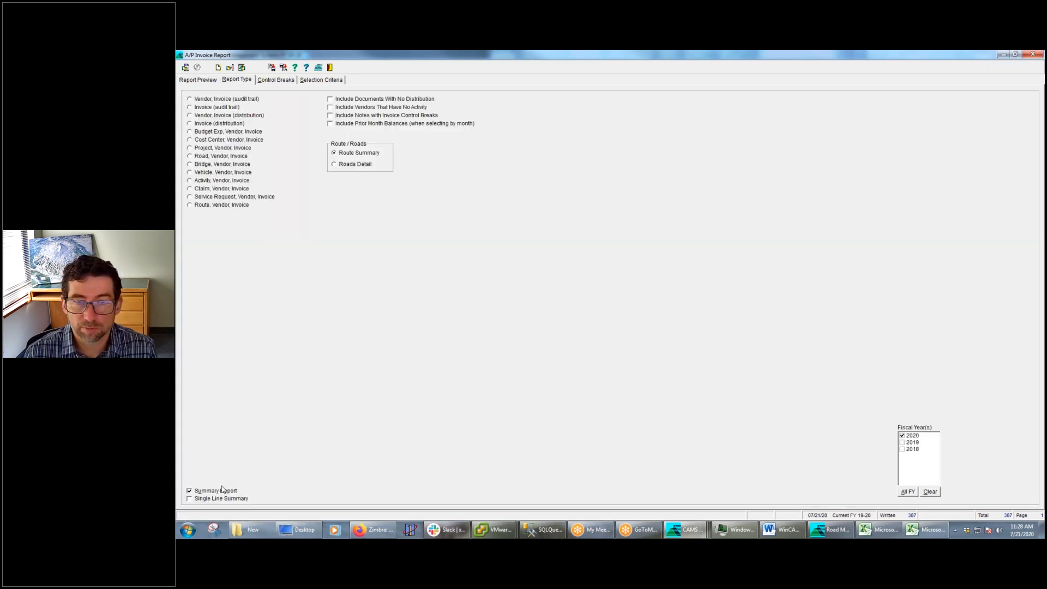
pyautogui.click(214, 81)
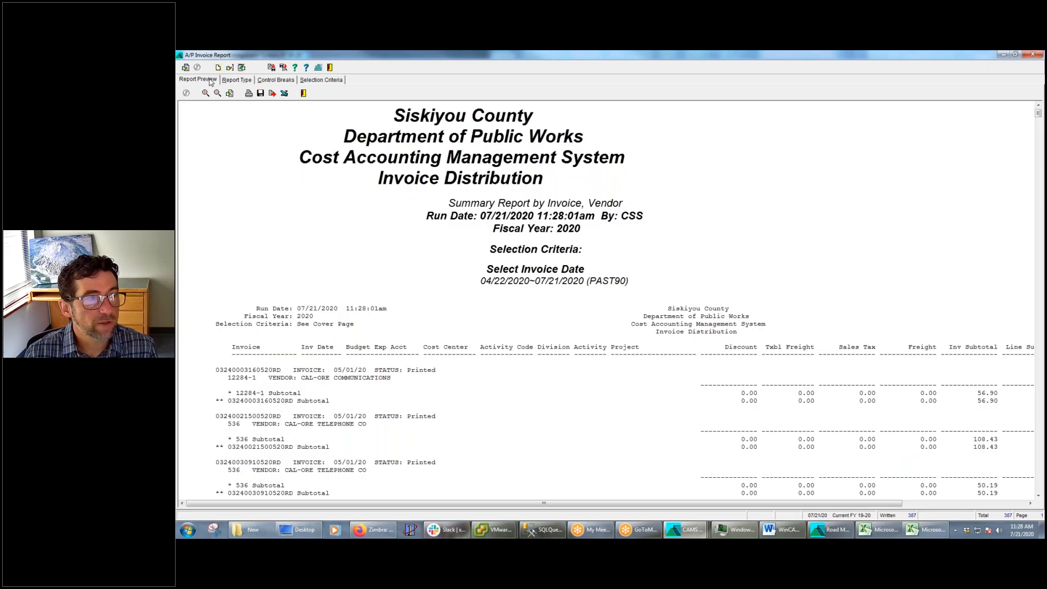
pyautogui.click(219, 68)
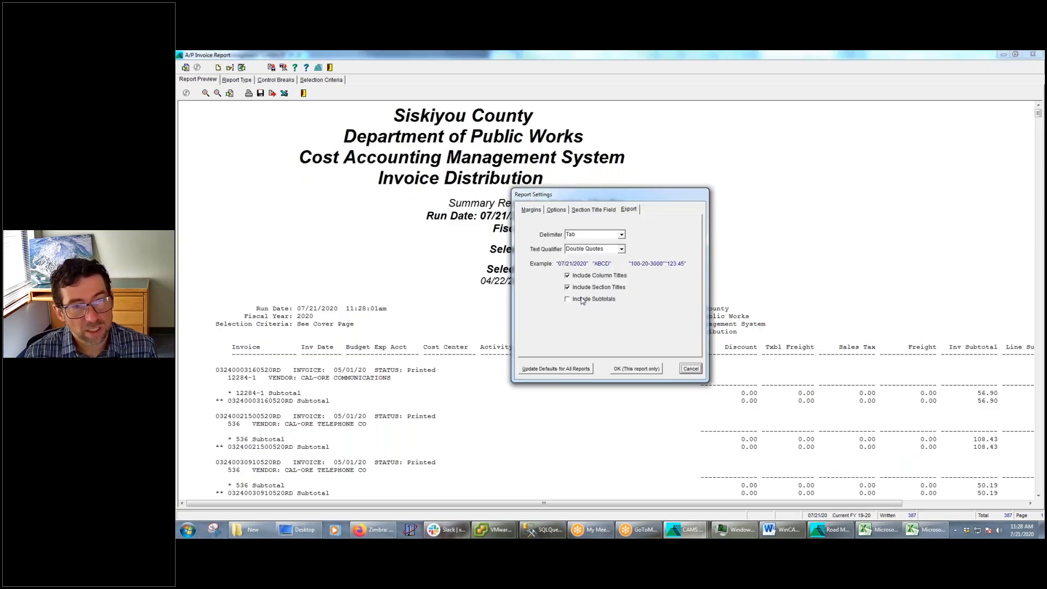
pyautogui.click(691, 369)
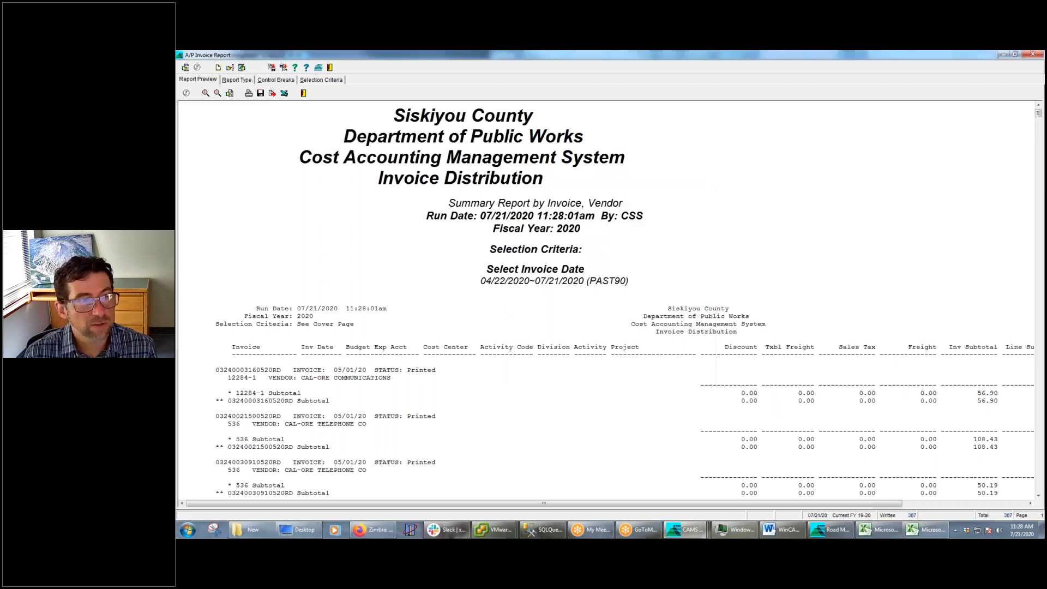
# Enable Include Subtotals for the Excel export and open the summary report as a spreadsheet again
pyautogui.click(284, 93)
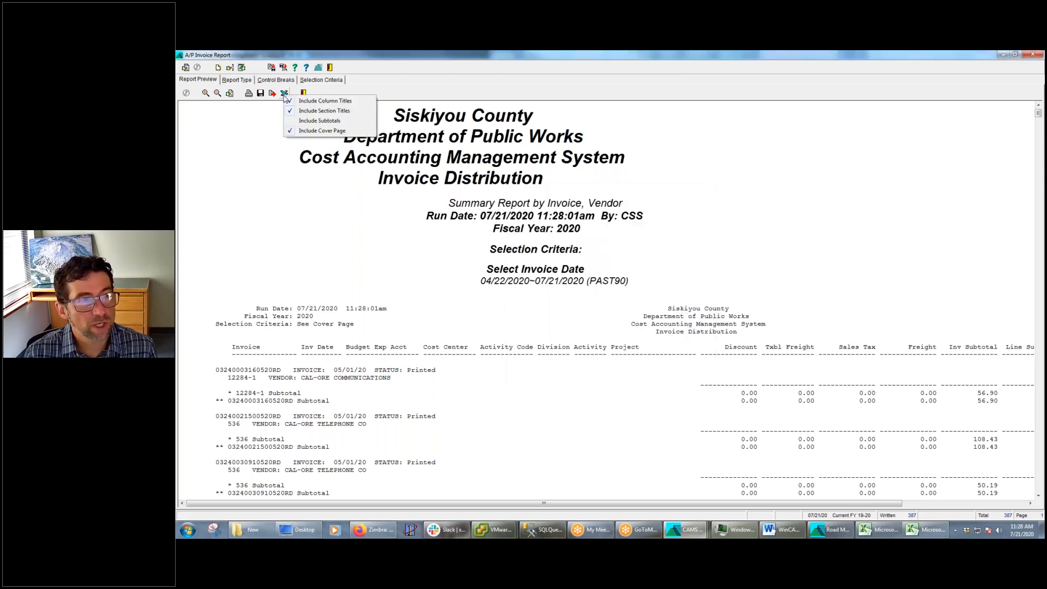
pyautogui.click(308, 121)
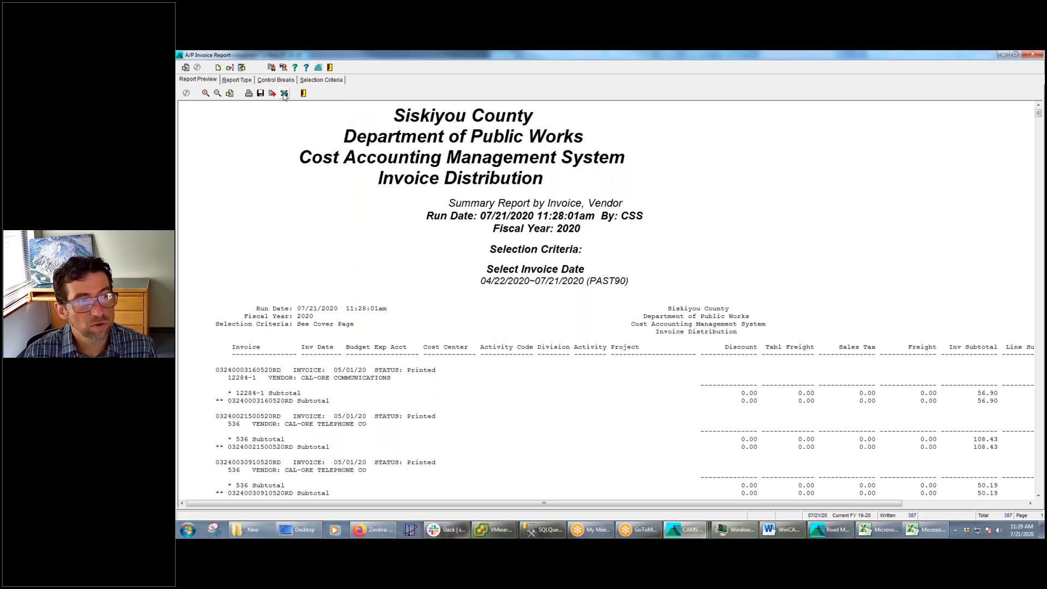
pyautogui.click(284, 94)
pyautogui.click(307, 127)
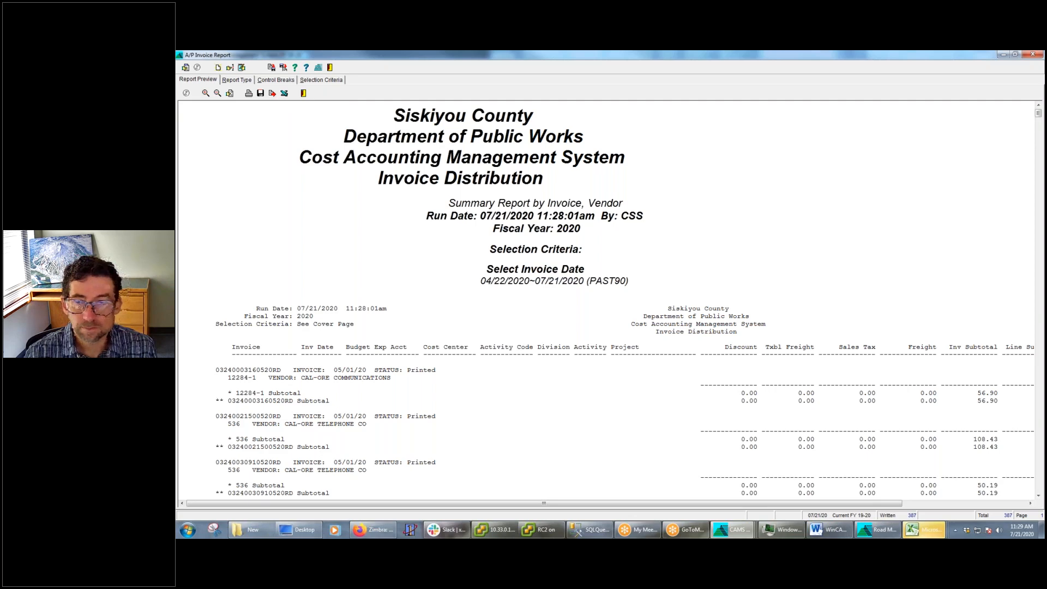
# Examine the subtotal columns in the Excel workbook, minimize it, and highlight the report preview's column headings from Invoice to Project
pyautogui.moveTo(782, 435); pyautogui.dragTo(685, 439)
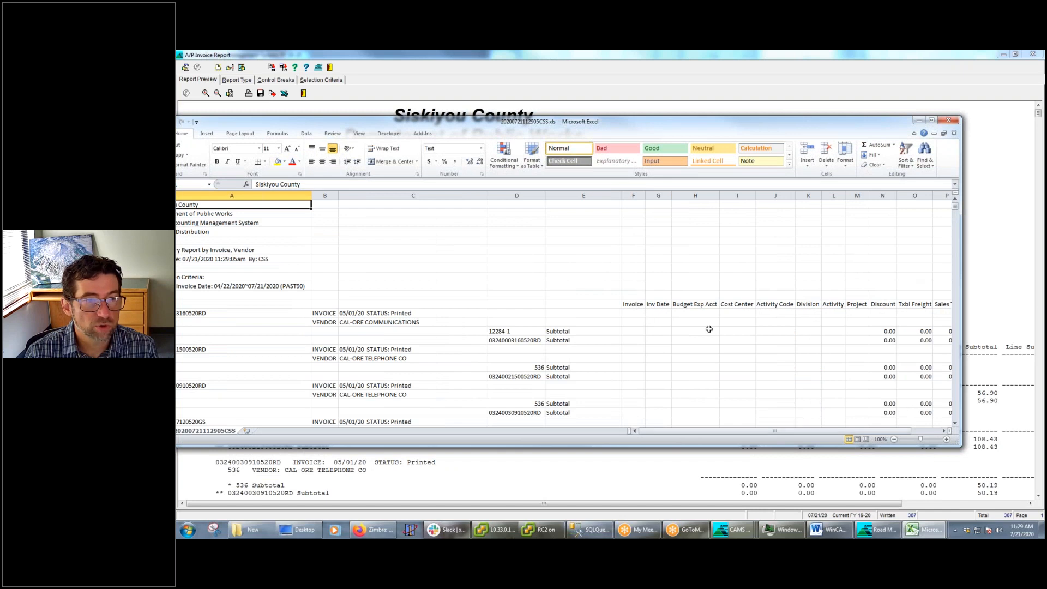
pyautogui.moveTo(805, 430)
pyautogui.mouseDown()
pyautogui.moveTo(962, 431)
pyautogui.moveTo(791, 426)
pyautogui.mouseUp()
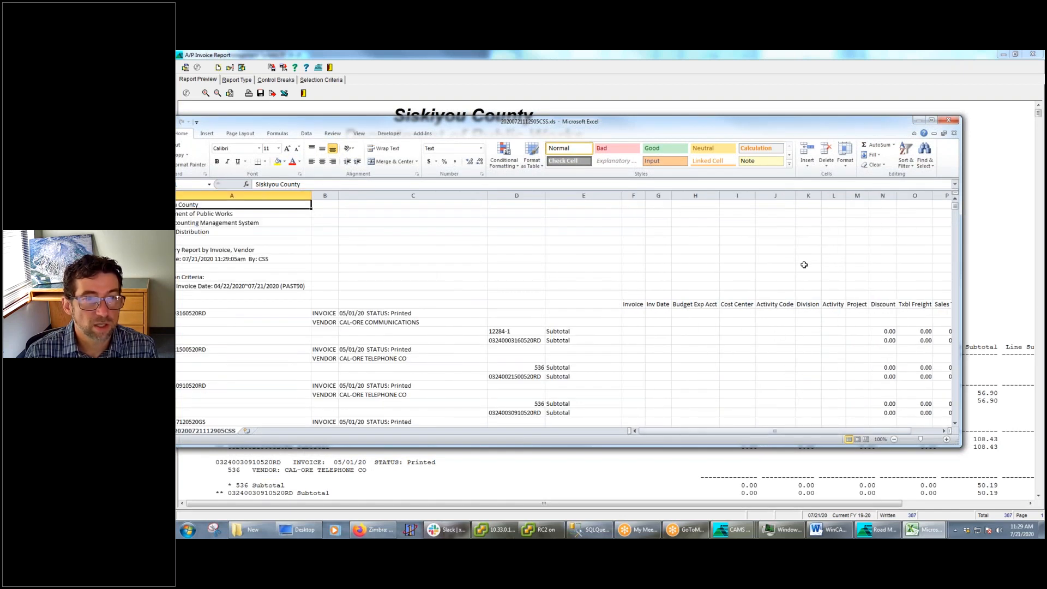
pyautogui.click(919, 121)
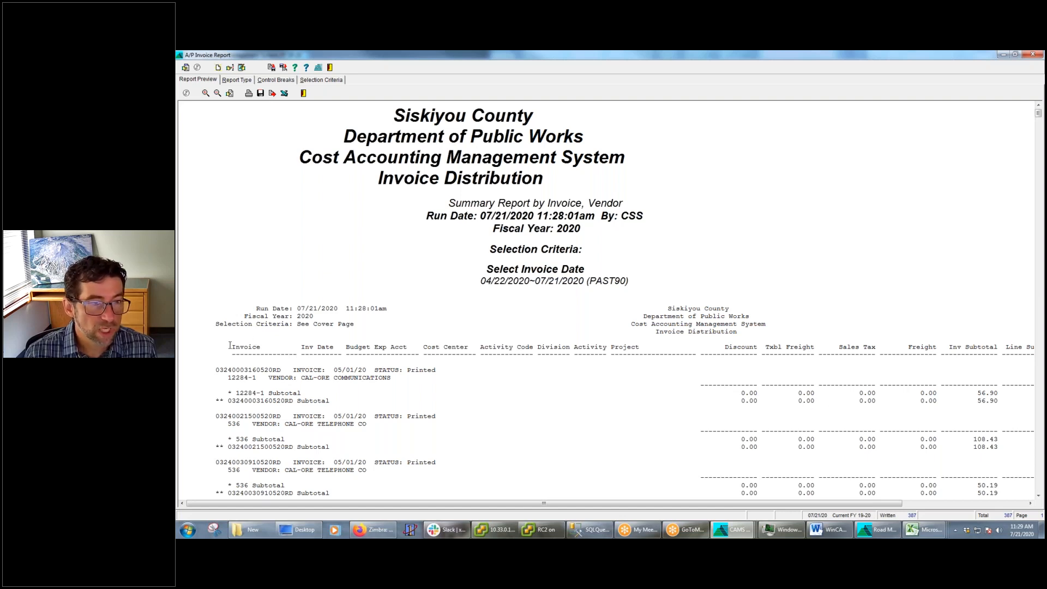
pyautogui.moveTo(229, 347); pyautogui.dragTo(663, 355)
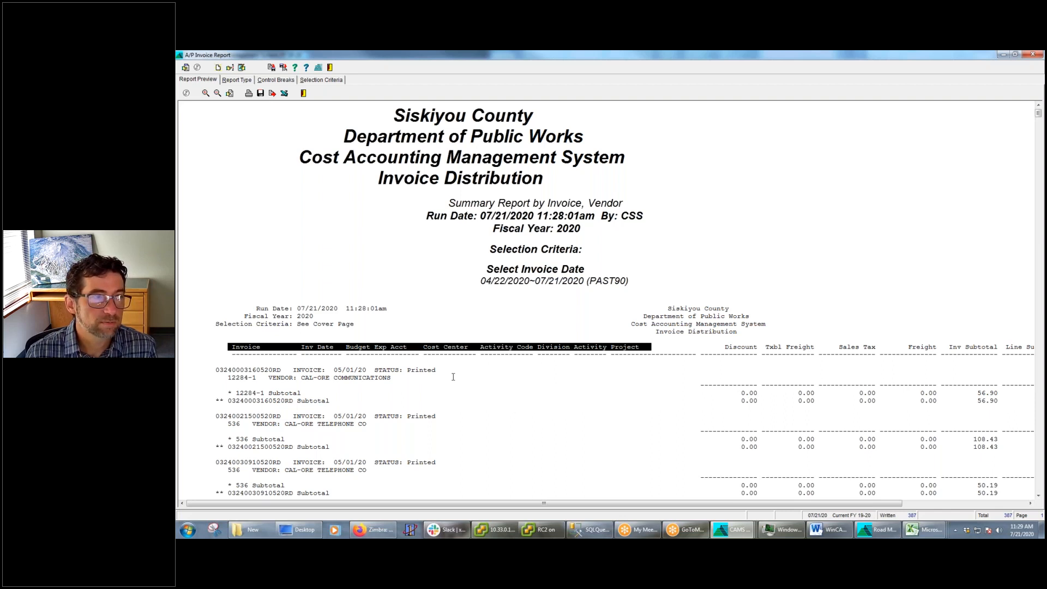
# Turn off the Summary Report option, rerun the A/P Invoice Report in detail, and enlarge the preview
pyautogui.click(236, 79)
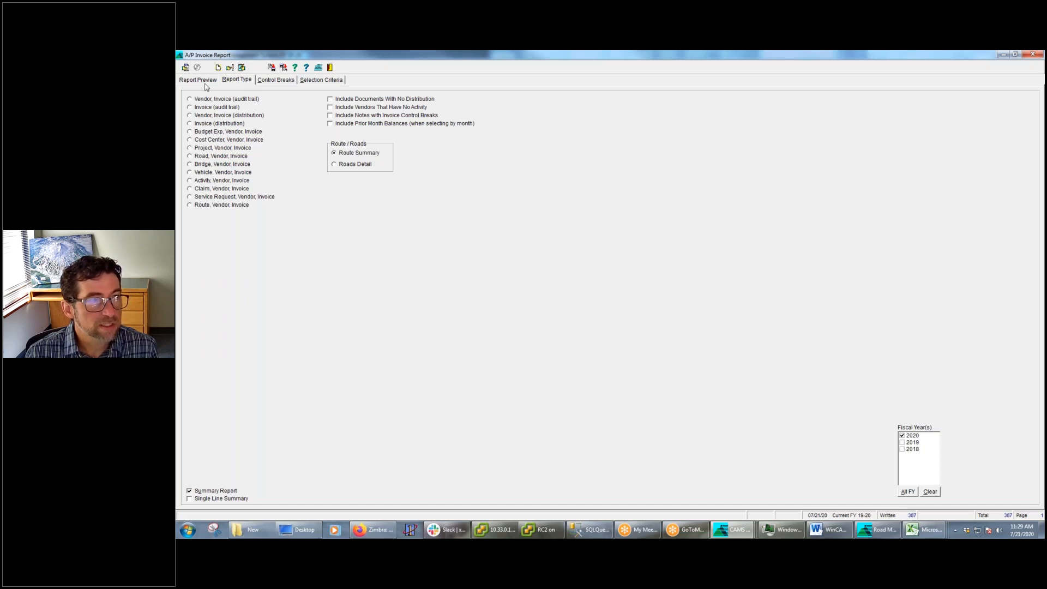
pyautogui.click(190, 490)
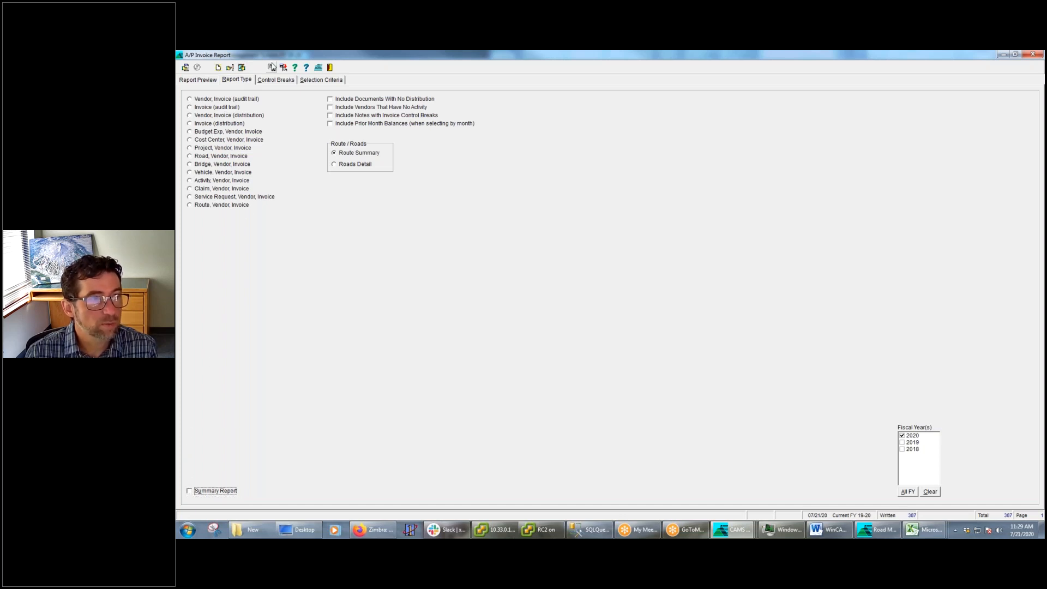
pyautogui.click(242, 67)
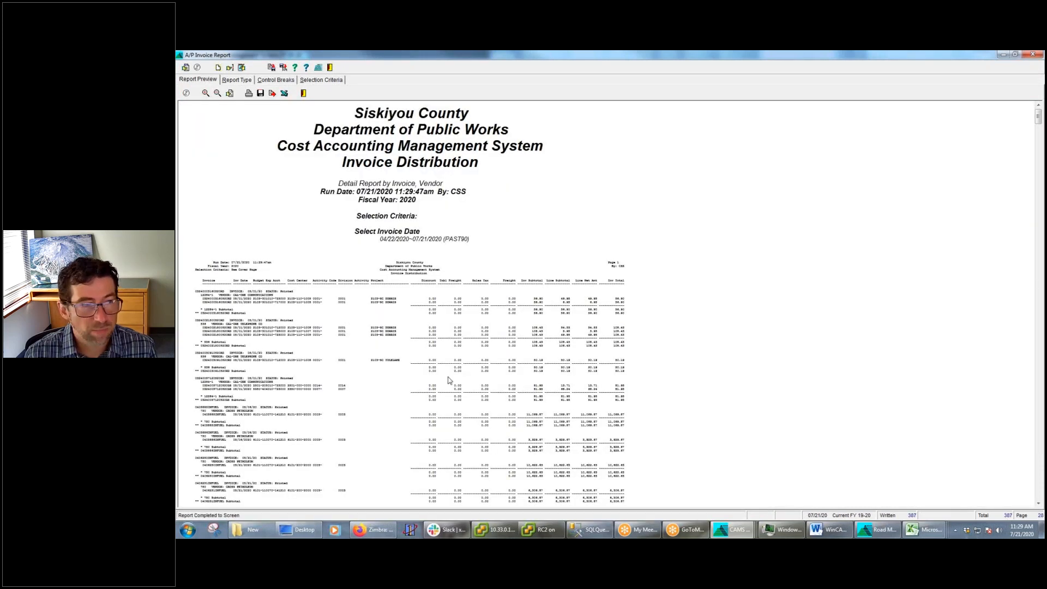
pyautogui.click(205, 93)
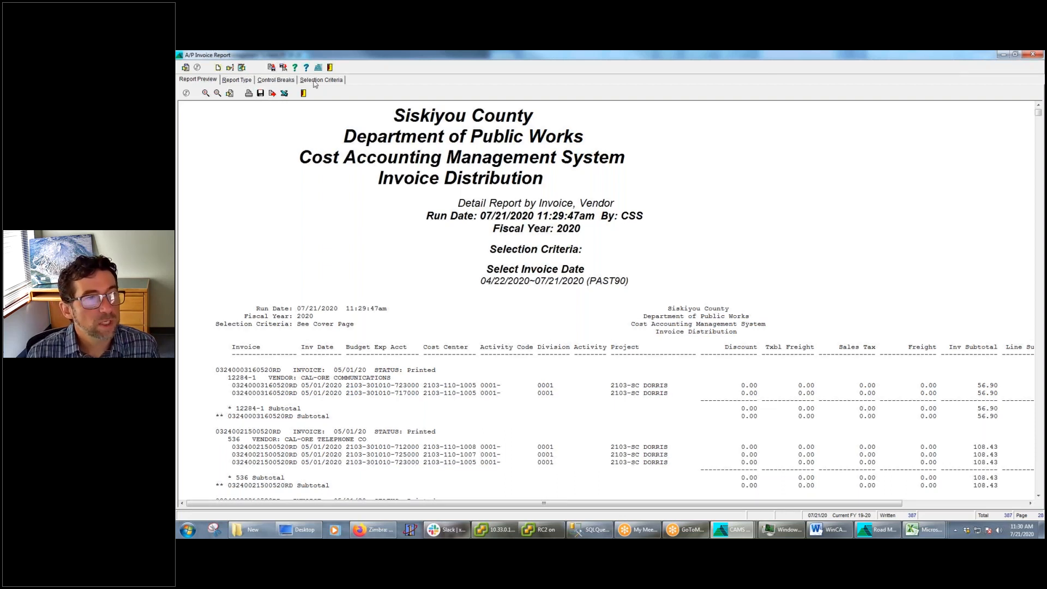
# Switch the A/P Invoice Report from detail back to Summary Report, rerun it, and enlarge the preview
pyautogui.click(236, 81)
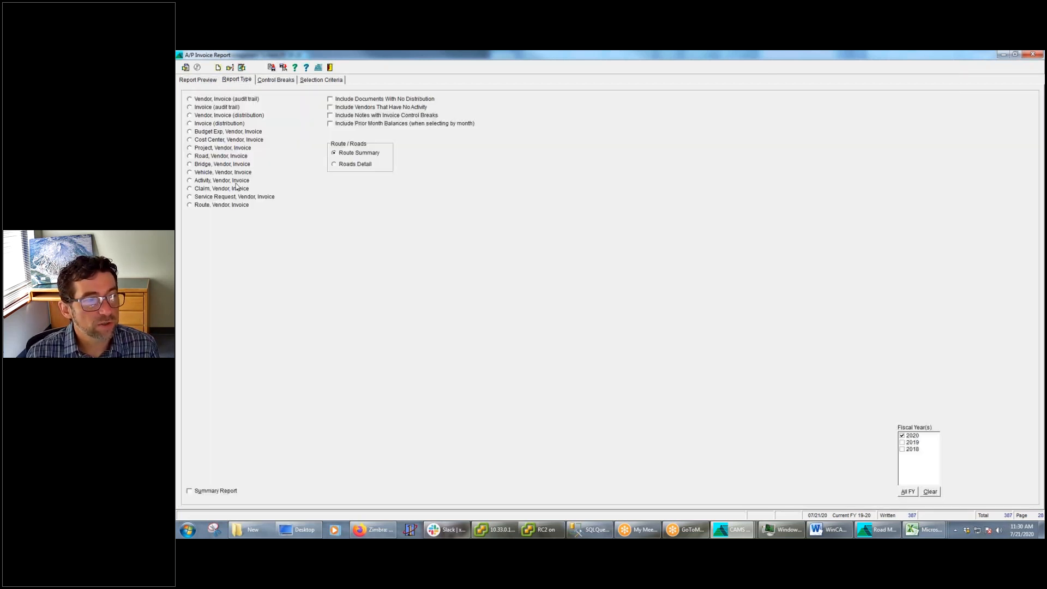
pyautogui.click(190, 491)
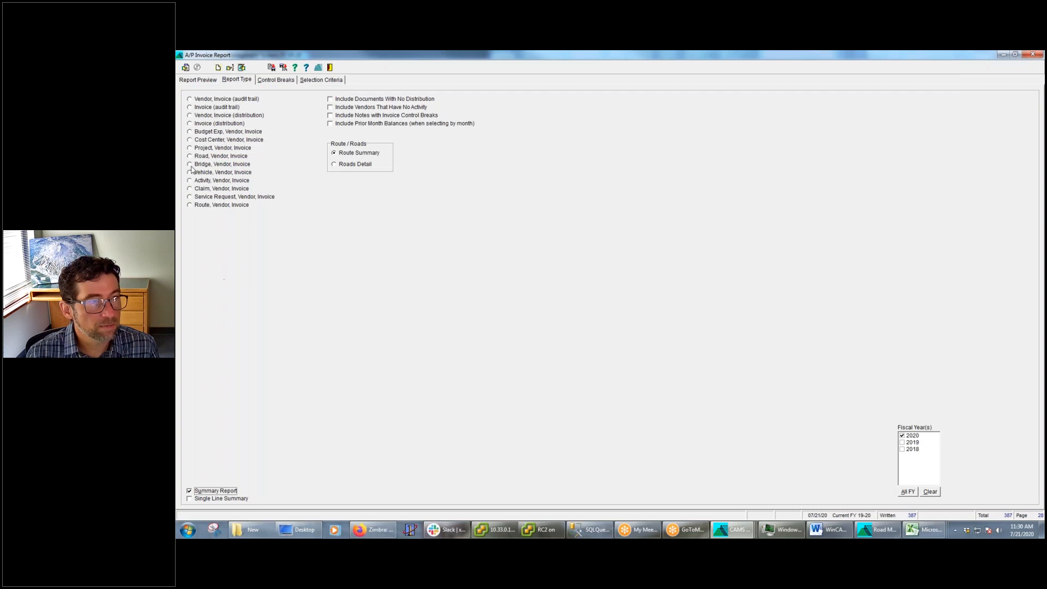
pyautogui.click(241, 68)
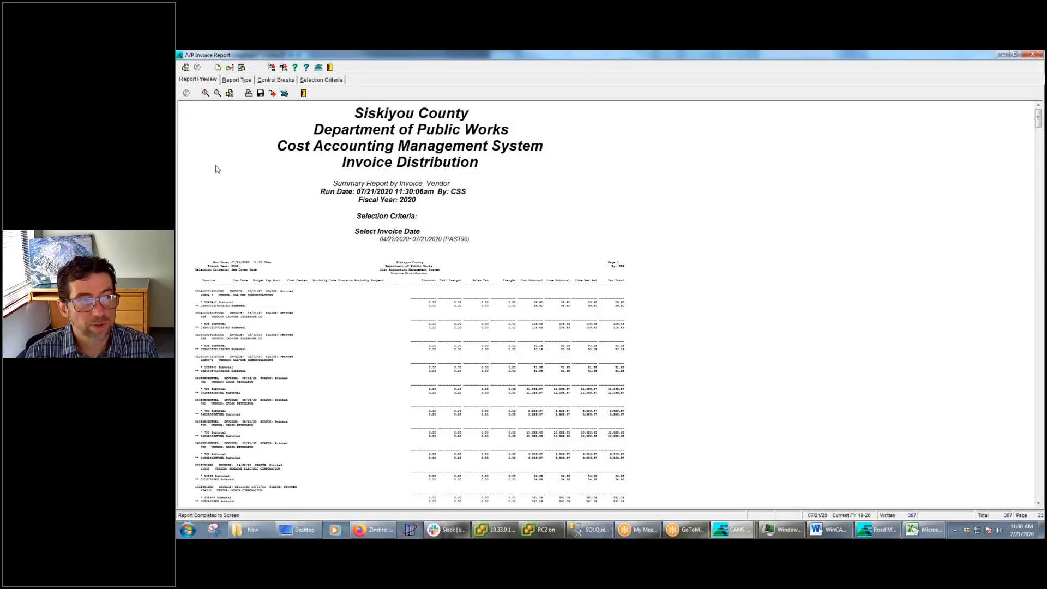
pyautogui.click(205, 94)
pyautogui.click(205, 94)
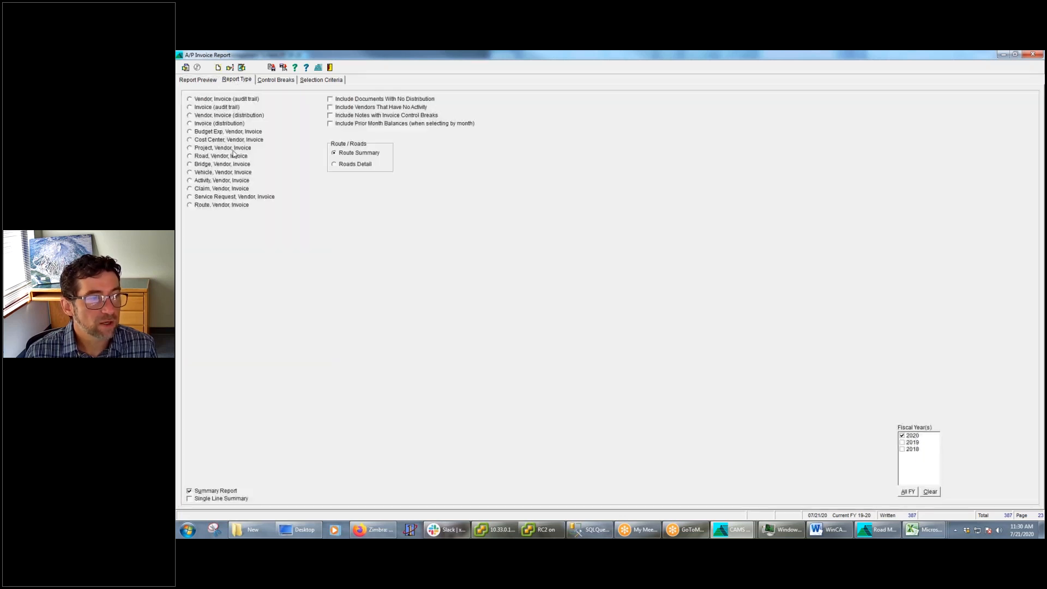
# Turn on Single Line Summary for the A/P Invoice Report, rerun it despite the paper width, and enlarge the preview
pyautogui.click(235, 81)
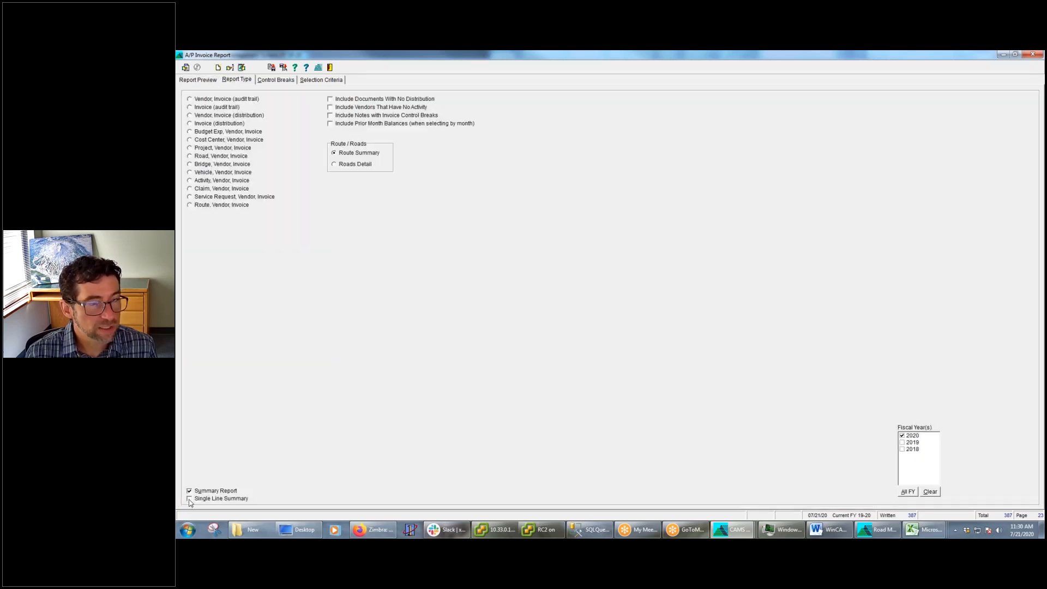
pyautogui.click(190, 499)
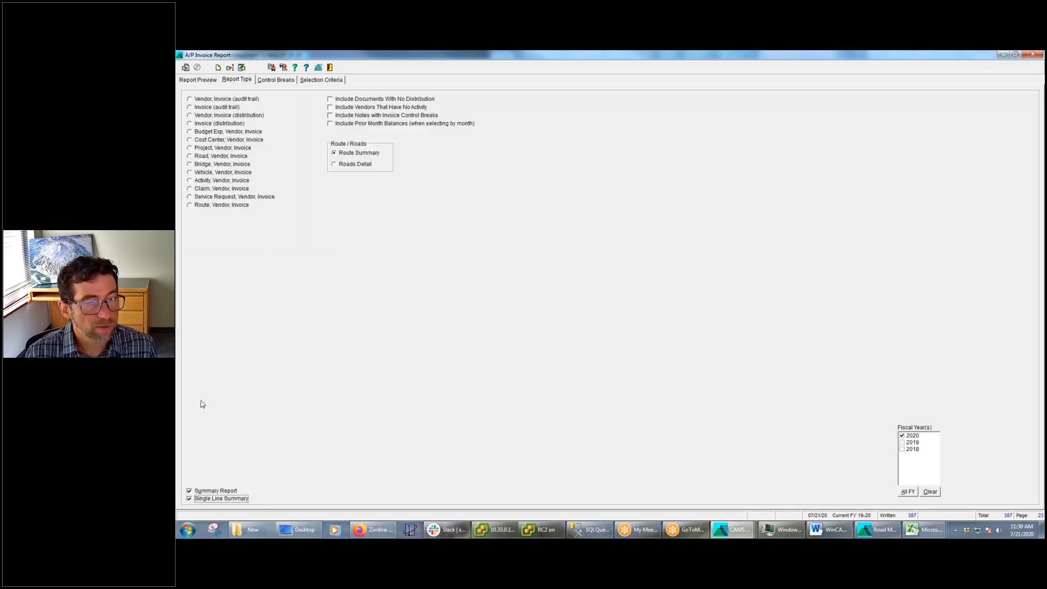
pyautogui.click(205, 82)
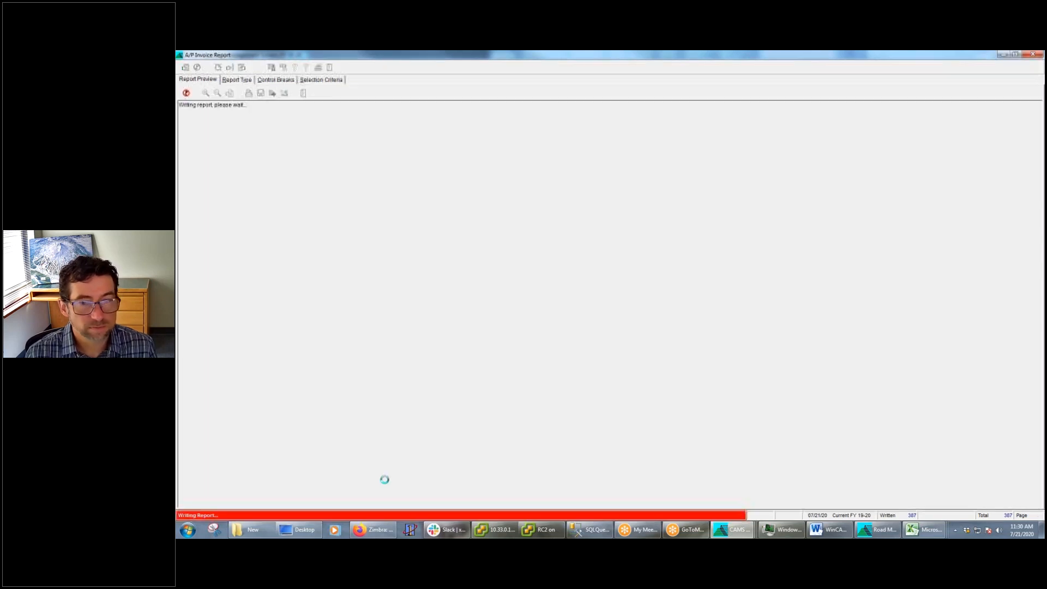
pyautogui.click(242, 67)
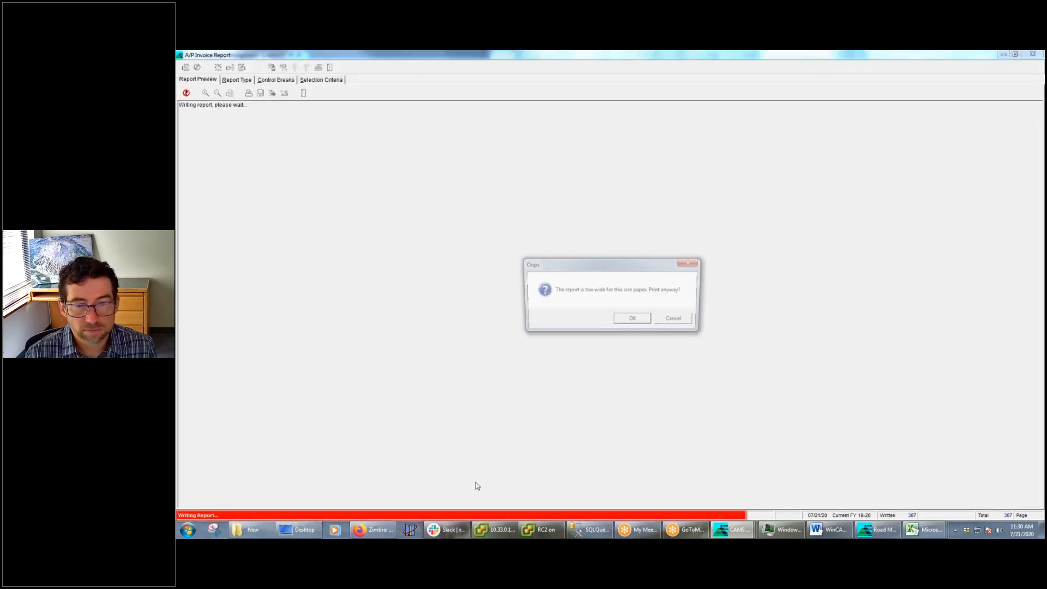
pyautogui.click(634, 321)
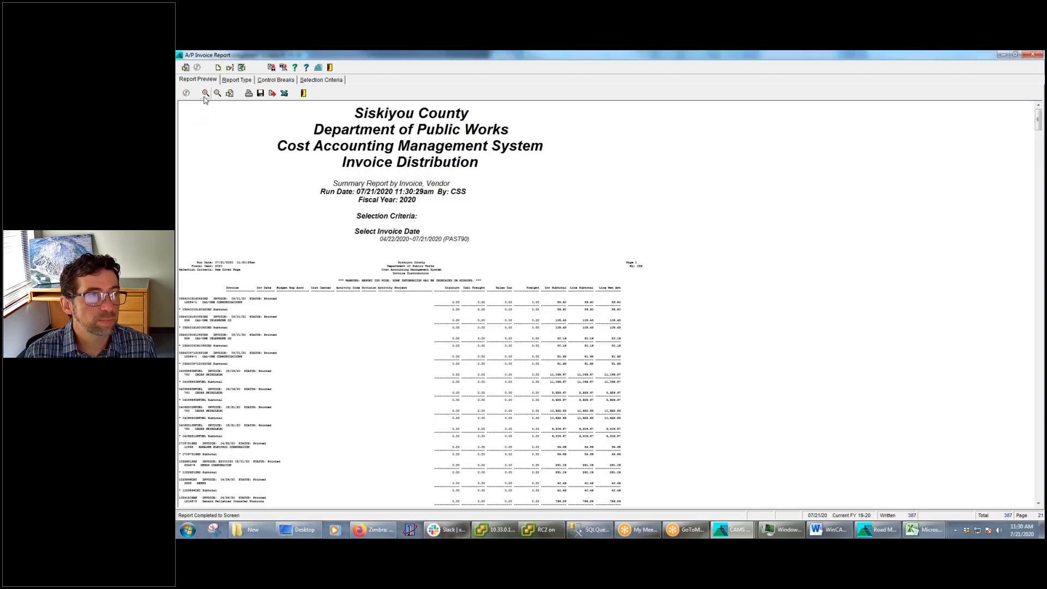
pyautogui.click(206, 93)
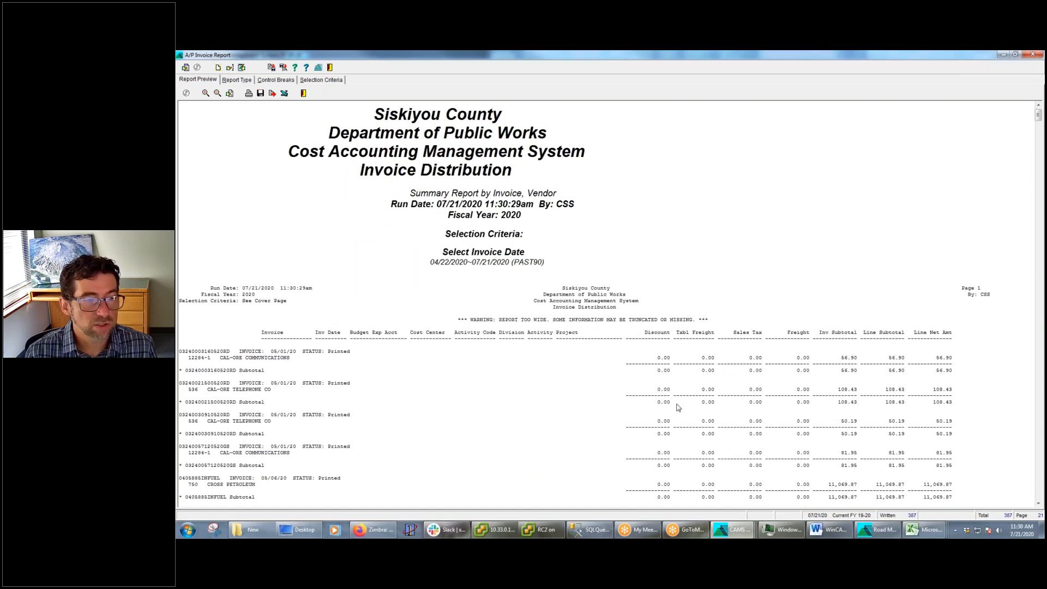
# Examine the single-line summary entries, highlight the OS ENGINEERING vendor line on page 2, and view the report's column selection without changing it
pyautogui.scroll(-15, 591, 421)
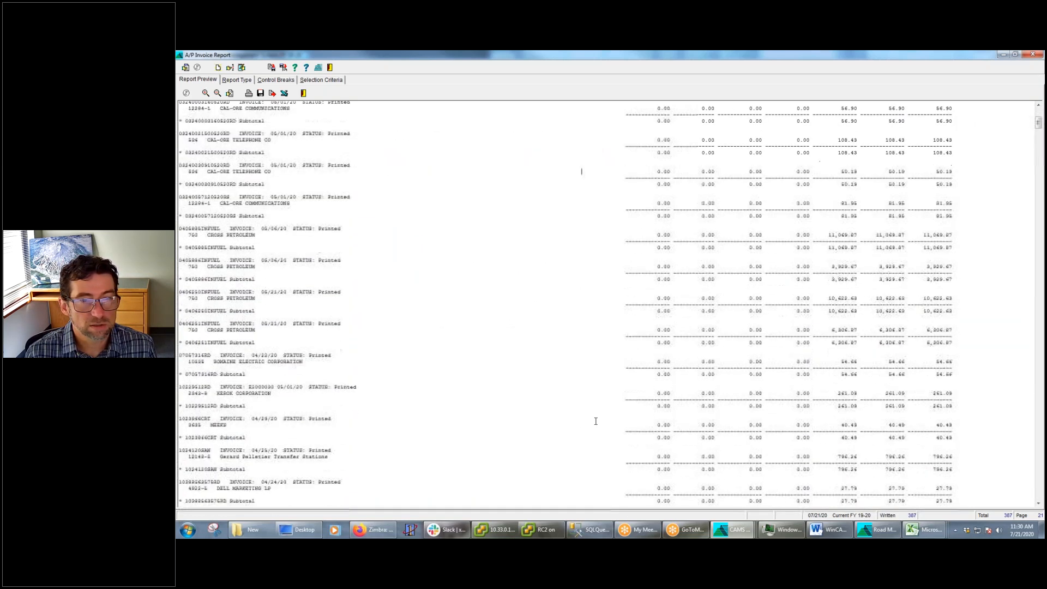
pyautogui.scroll(-5, 596, 423)
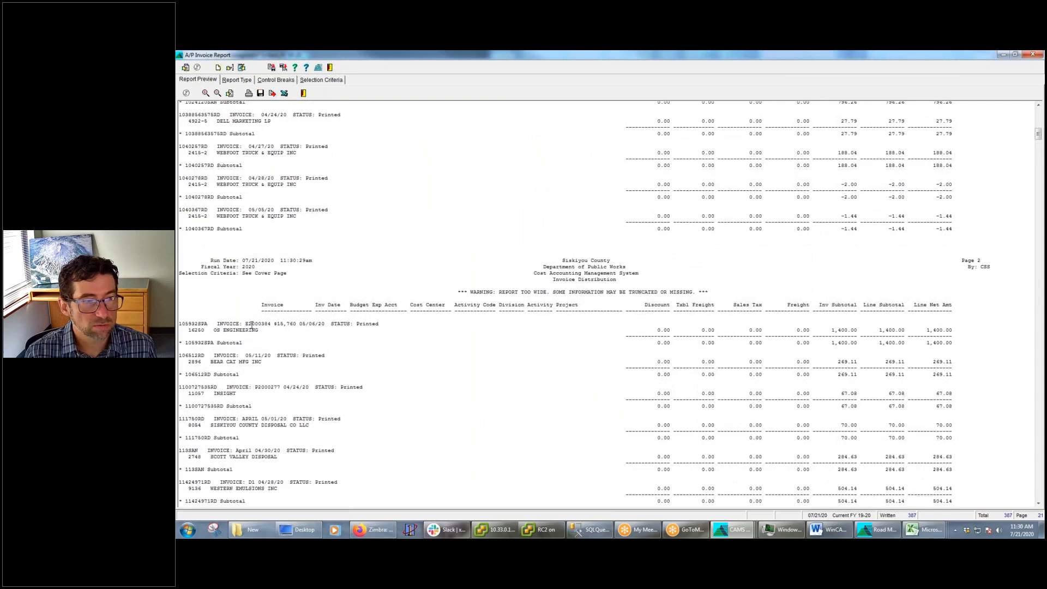
pyautogui.moveTo(184, 330); pyautogui.dragTo(256, 333)
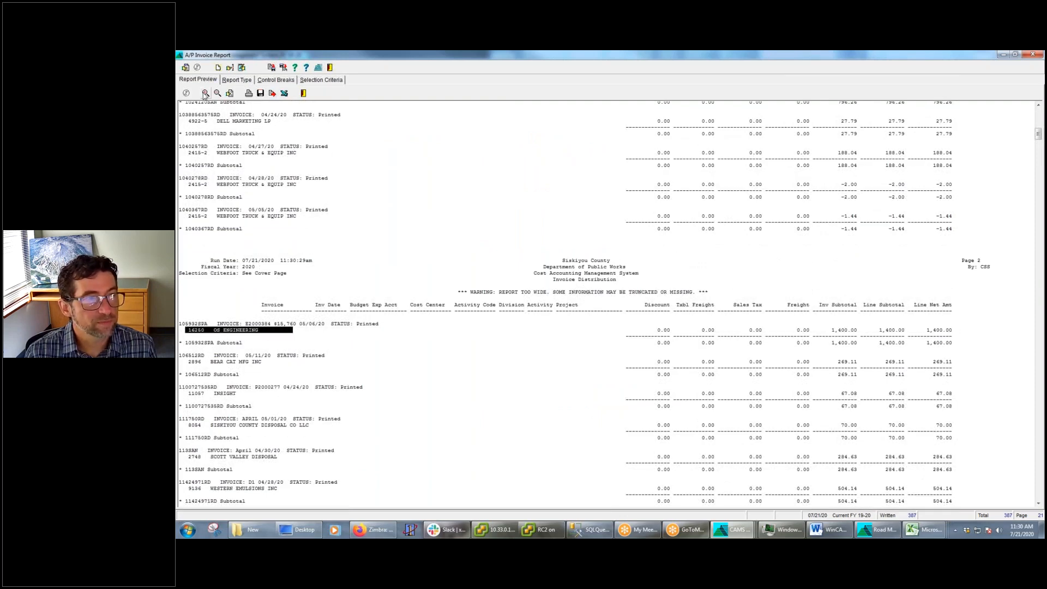
pyautogui.click(205, 93)
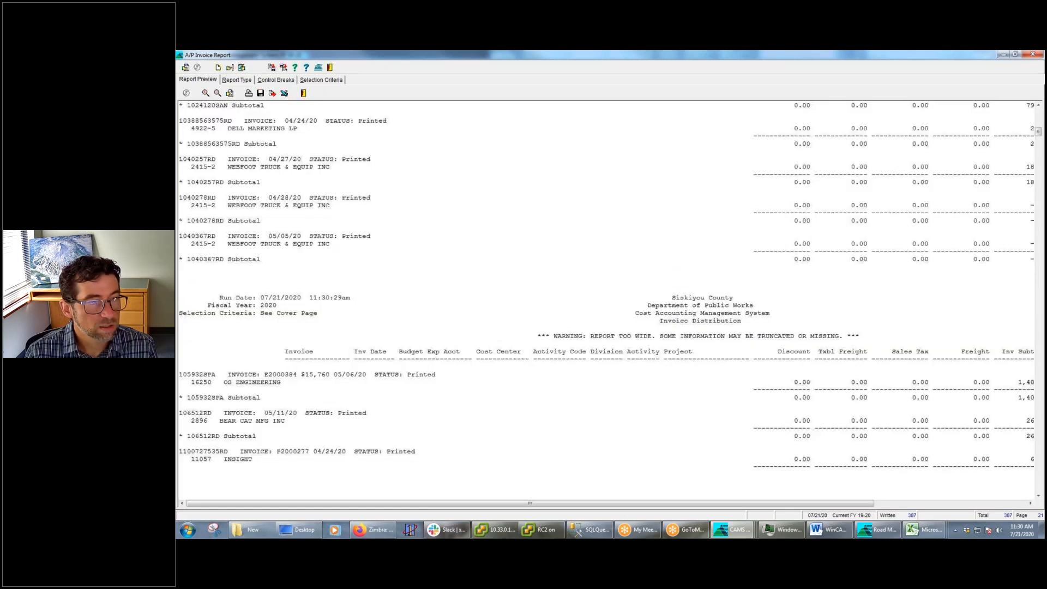
pyautogui.moveTo(191, 382); pyautogui.dragTo(852, 380)
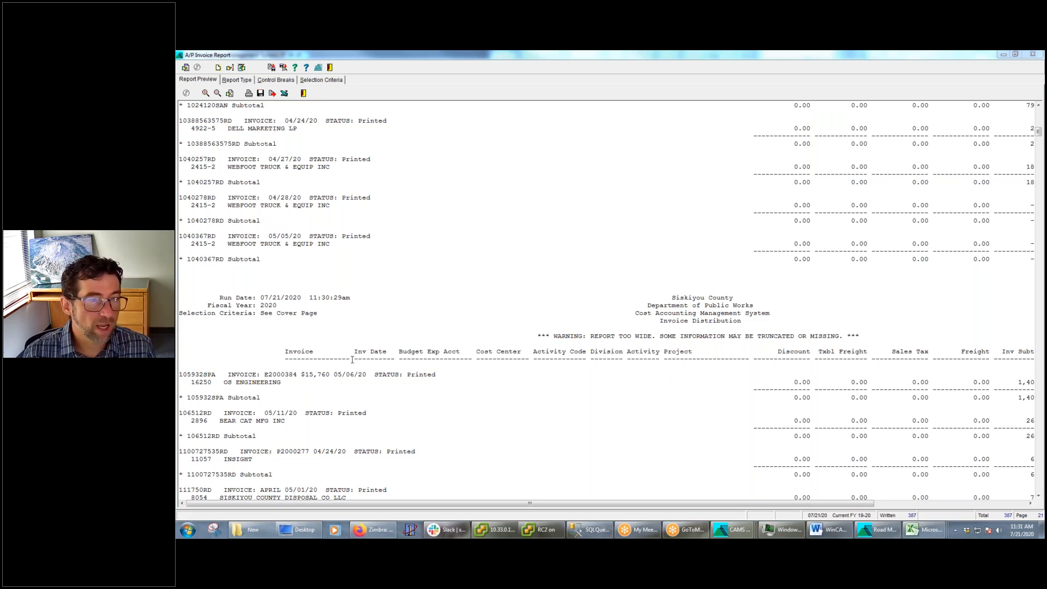
pyautogui.click(230, 67)
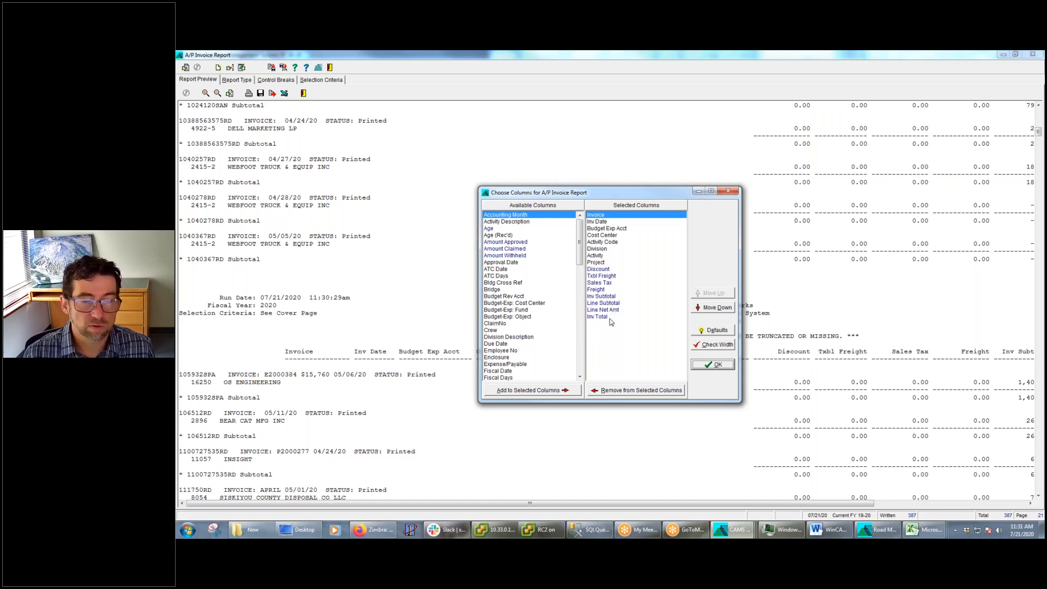
pyautogui.click(730, 192)
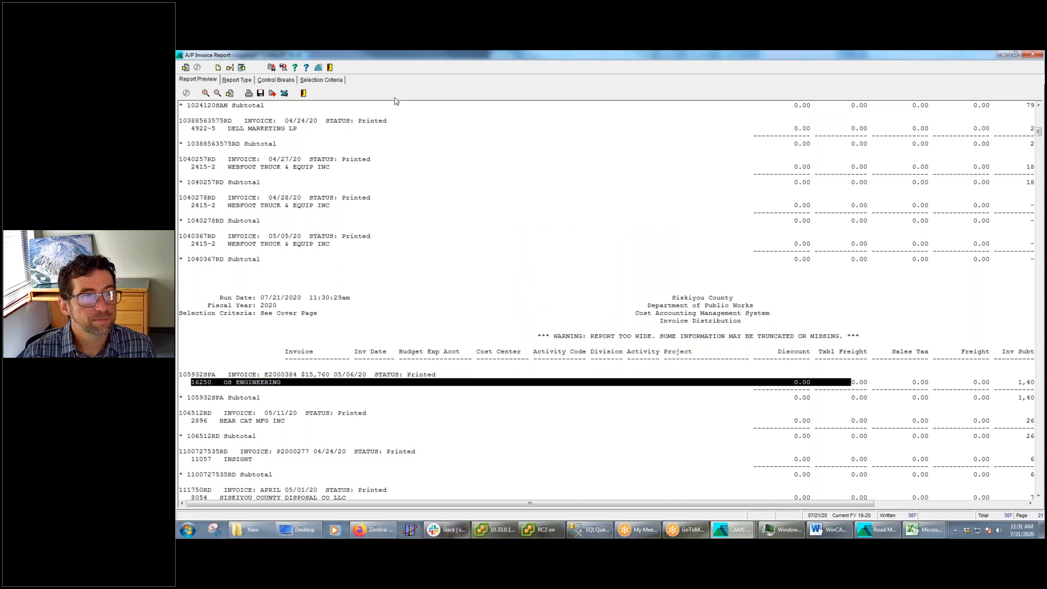
# Switch to the Word notes and highlight in turn the items on sharing saved templates, Excel export options, and exporting cover page info
pyautogui.click(833, 528)
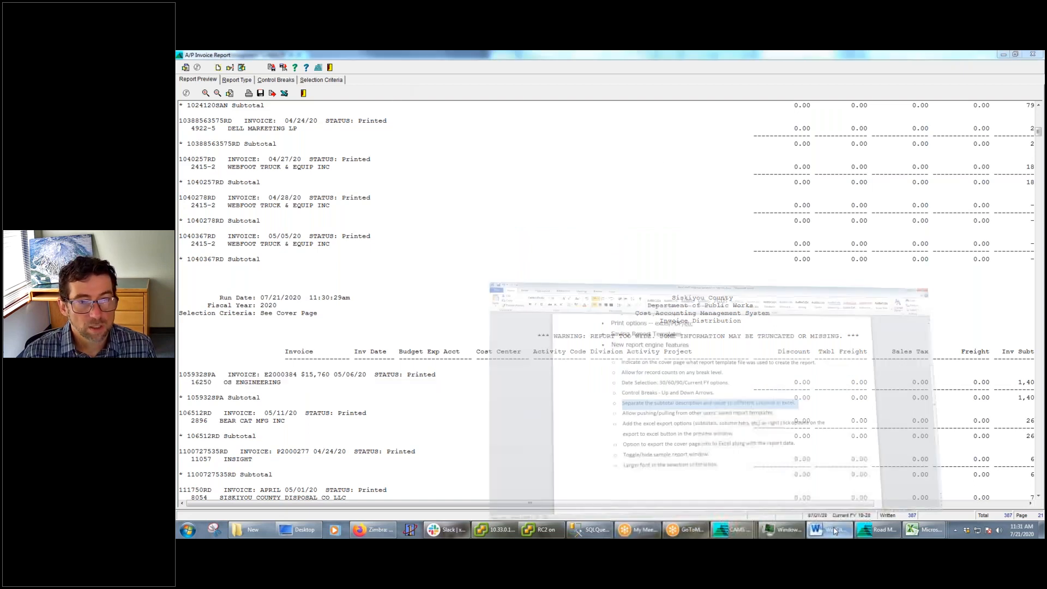
pyautogui.moveTo(735, 318); pyautogui.dragTo(438, 315)
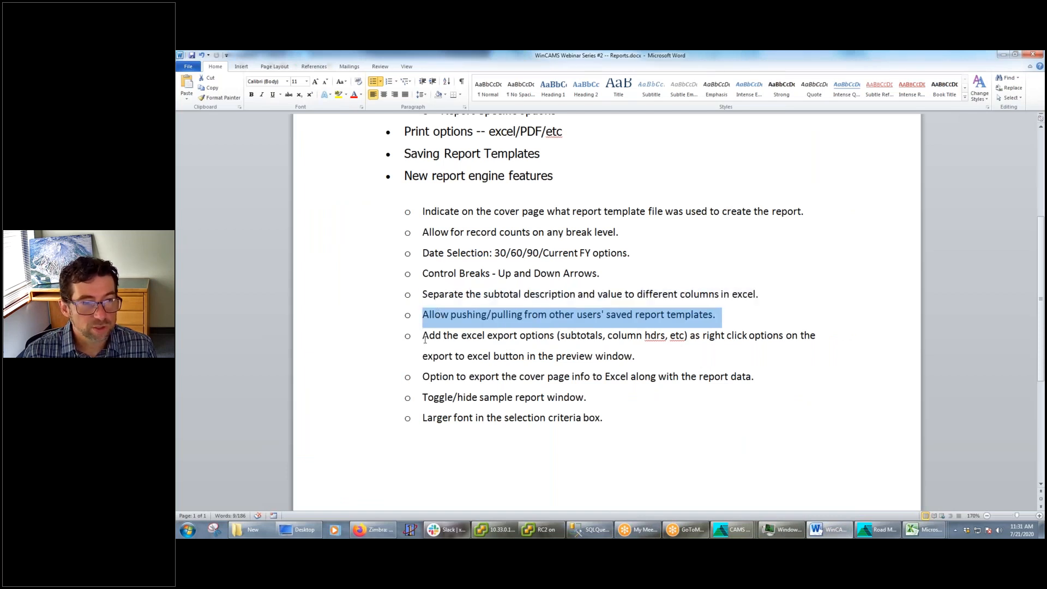
pyautogui.moveTo(425, 337); pyautogui.dragTo(677, 354)
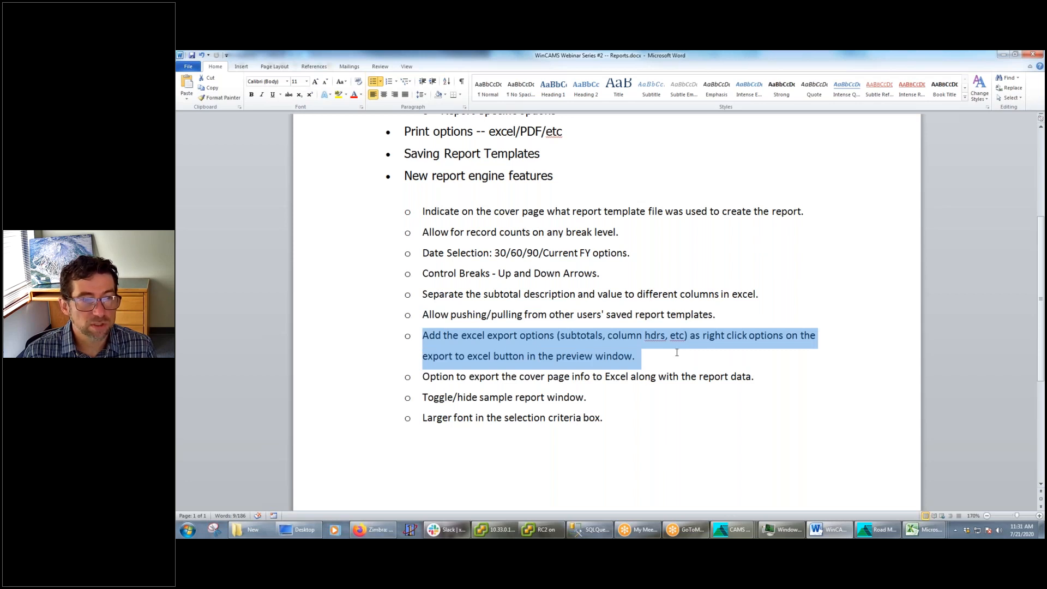
pyautogui.click(646, 378)
pyautogui.moveTo(758, 377); pyautogui.dragTo(427, 377)
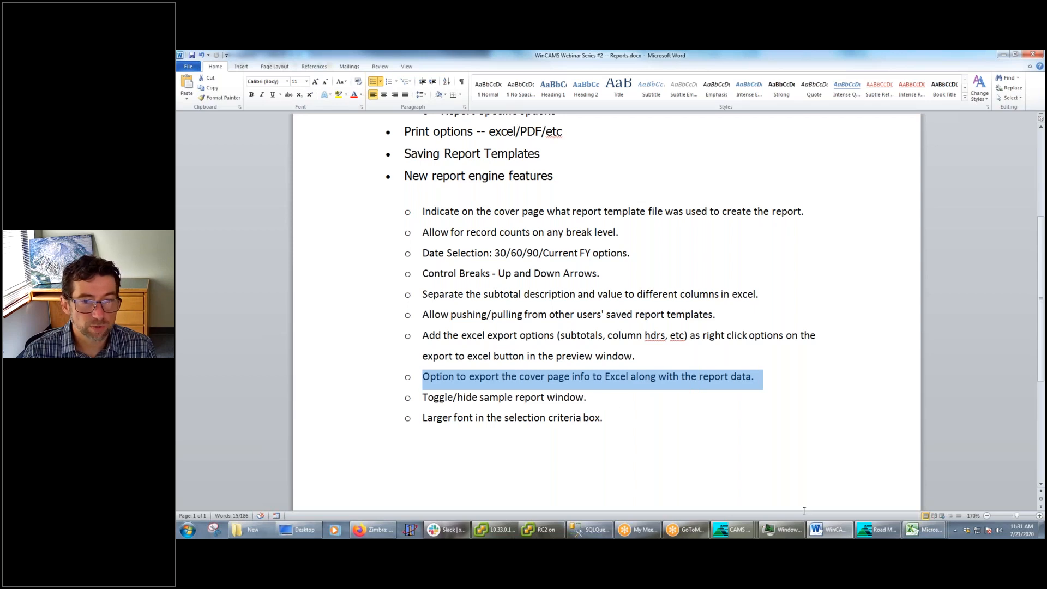
# Switch to the exported Excel workbook, move its window fully into view, and inspect the cover page rows for report type, run date and selection criteria
pyautogui.click(925, 530)
pyautogui.click(981, 487)
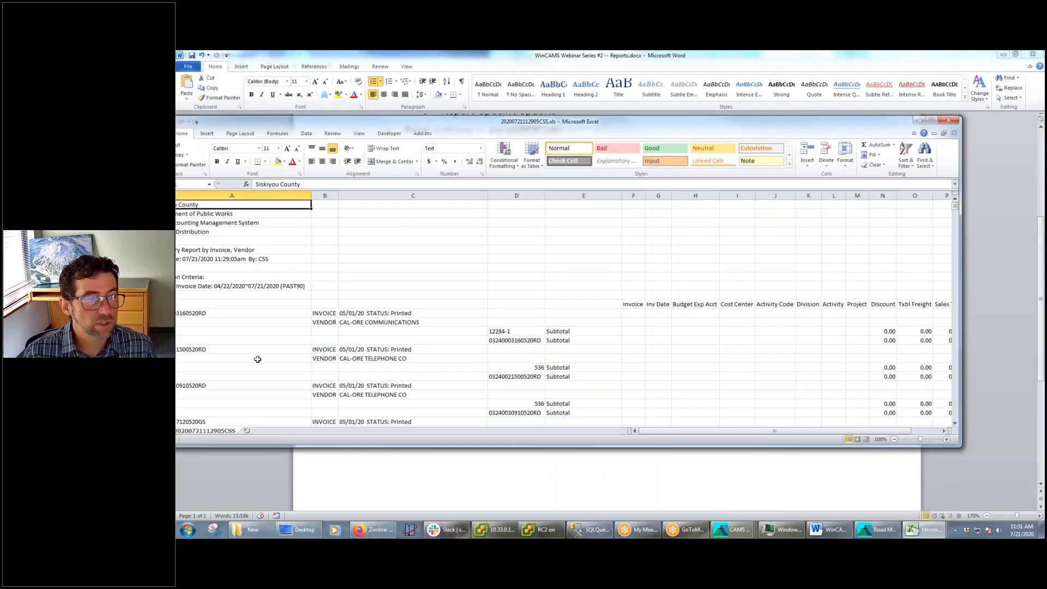
pyautogui.moveTo(400, 118); pyautogui.dragTo(562, 115)
pyautogui.click(364, 242)
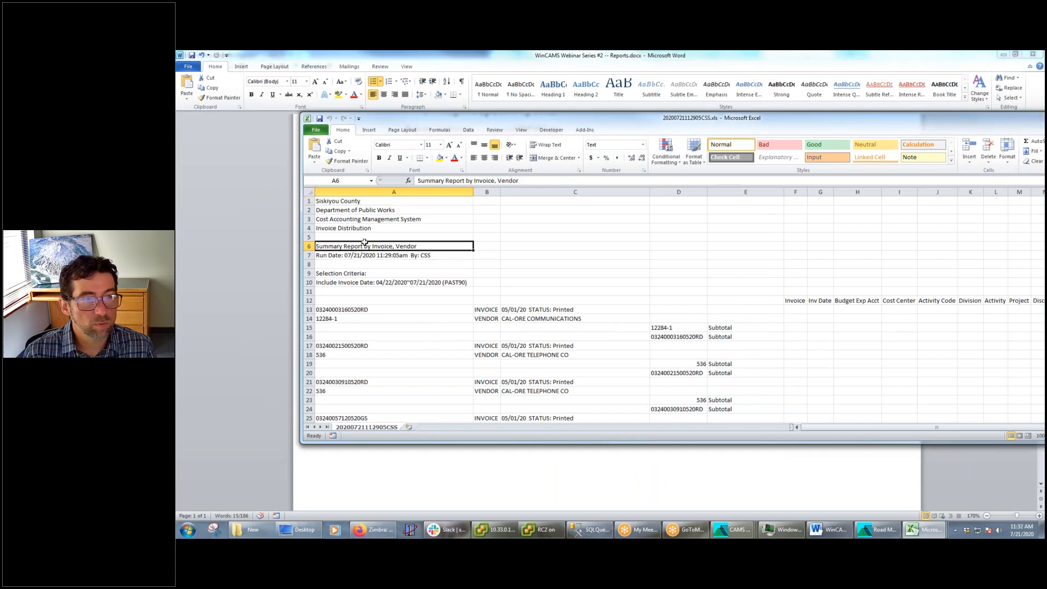
pyautogui.click(368, 256)
pyautogui.click(376, 281)
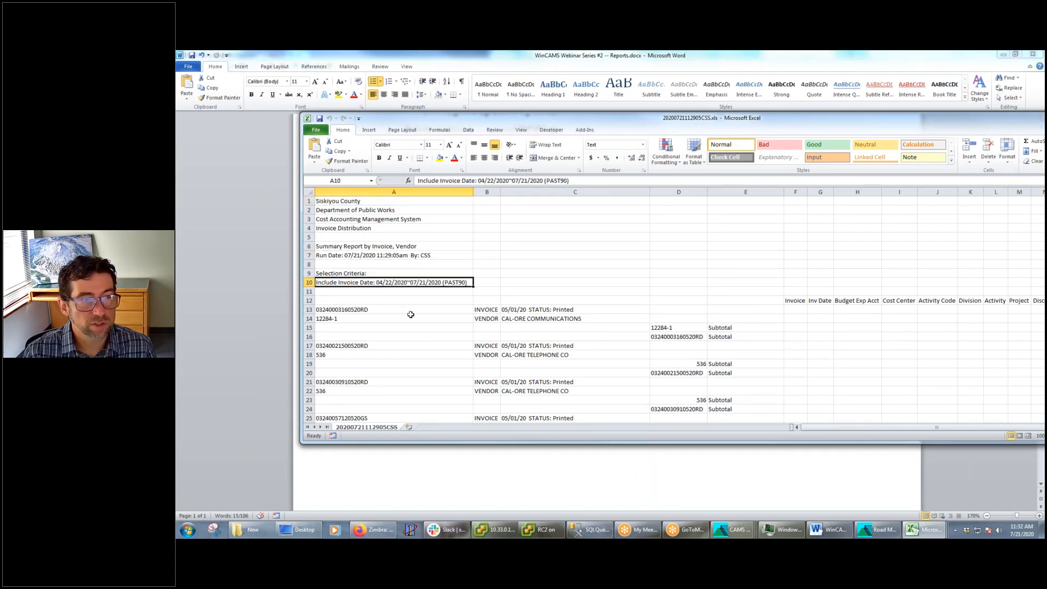
# Highlight the "Toggle/hide sample report window" item in the Word notes and switch back to the A/P Invoice Report
pyautogui.hotkey('alt', 'Tab')
pyautogui.moveTo(595, 397); pyautogui.dragTo(421, 397)
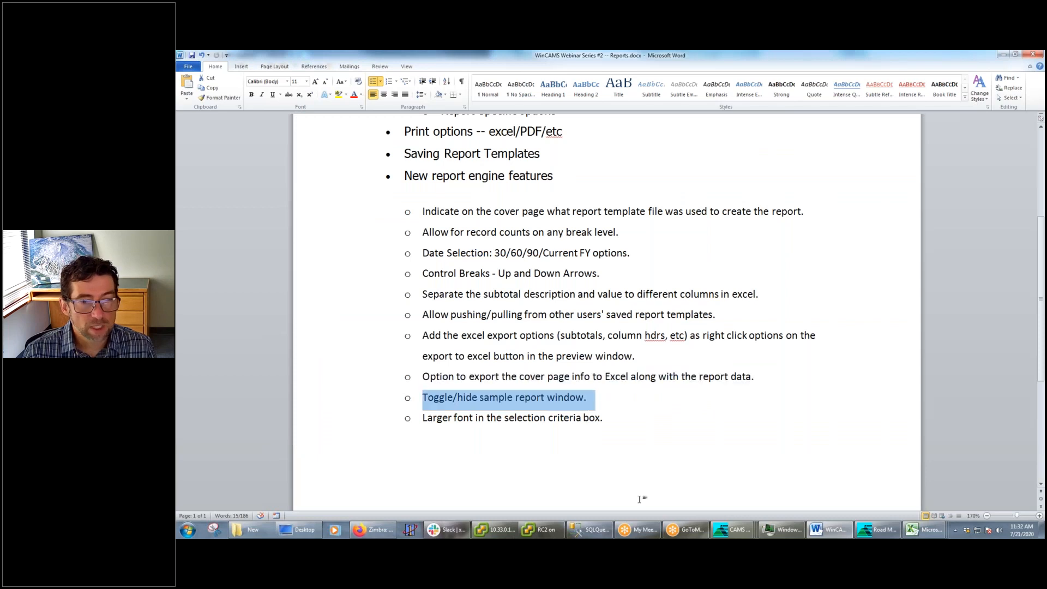
pyautogui.click(752, 537)
pyautogui.click(931, 480)
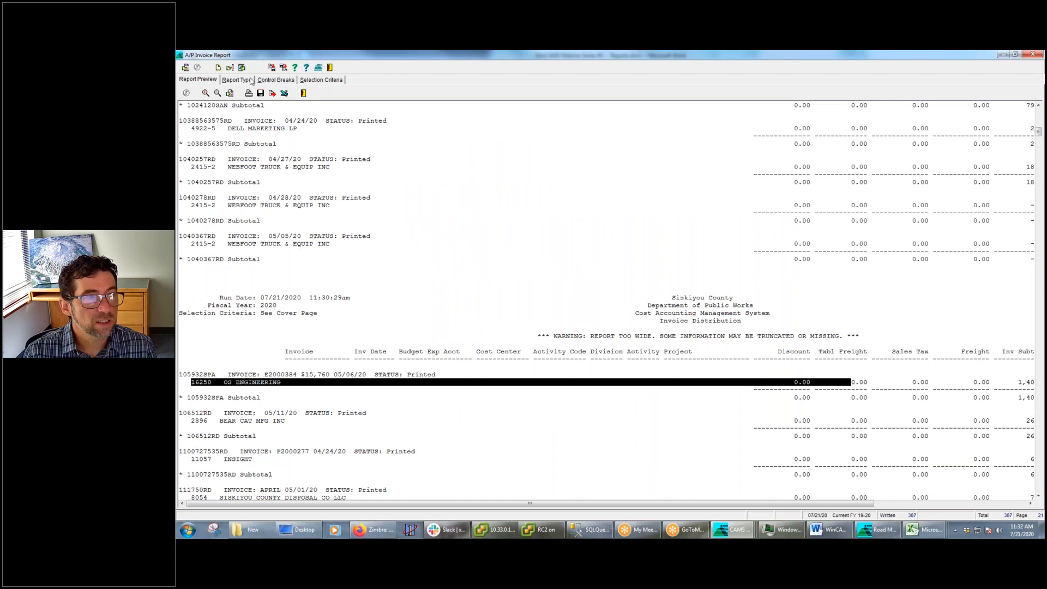
# Look through the A/P Invoice Report's available control break fields and show the sample report window
pyautogui.click(276, 81)
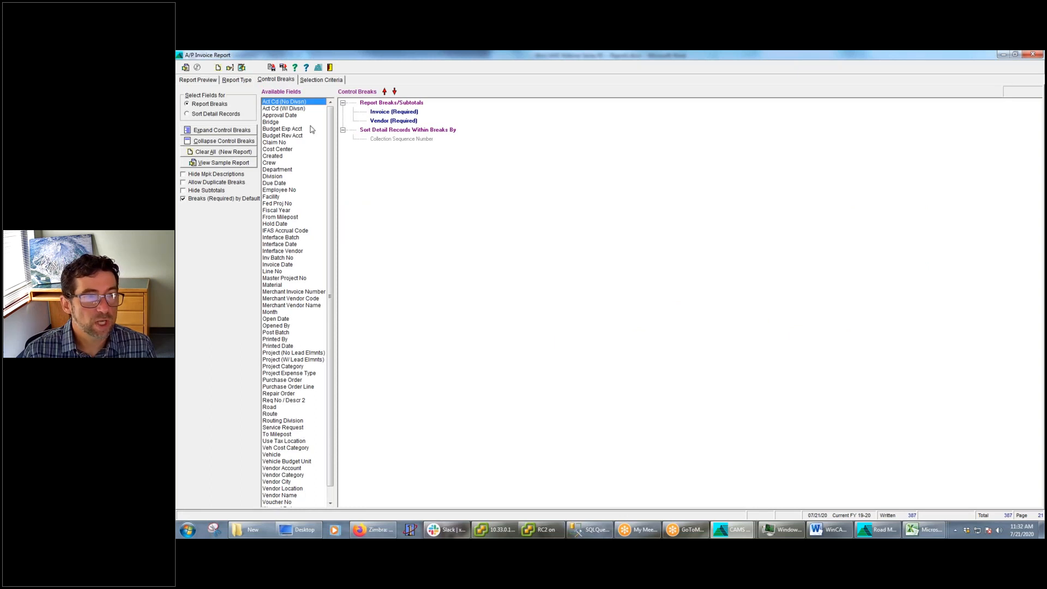
pyautogui.scroll(-1, 329, 173)
pyautogui.moveTo(330, 174)
pyautogui.mouseDown()
pyautogui.moveTo(330, 146)
pyautogui.moveTo(329, 180)
pyautogui.mouseUp()
pyautogui.scroll(1, 327, 128)
pyautogui.click(223, 162)
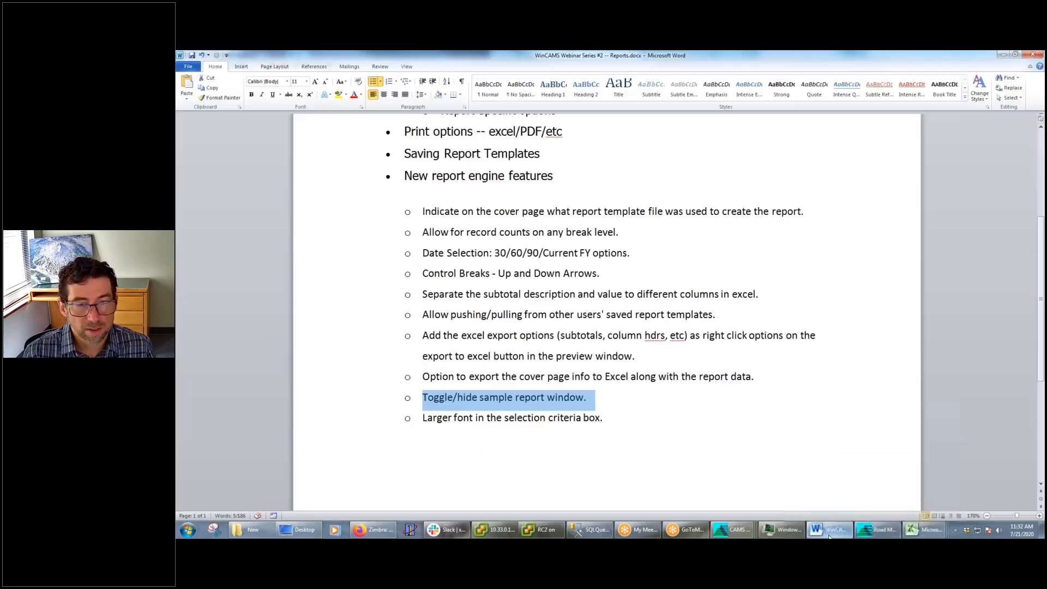
# Check the Word notes, switch to the Project Ledger Report, and review its selection criteria and report preview
pyautogui.click(829, 530)
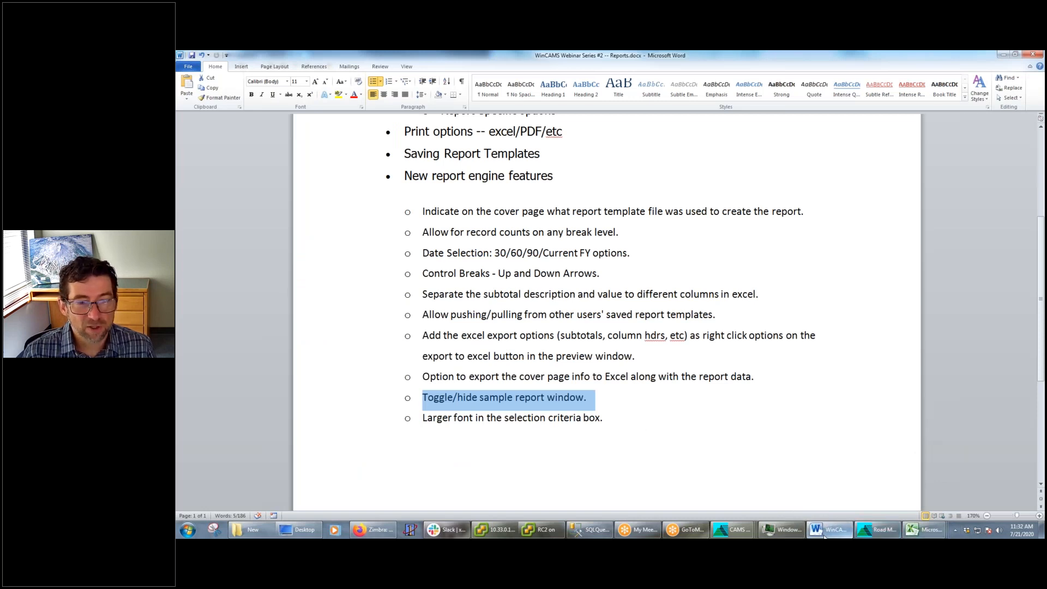
pyautogui.click(731, 538)
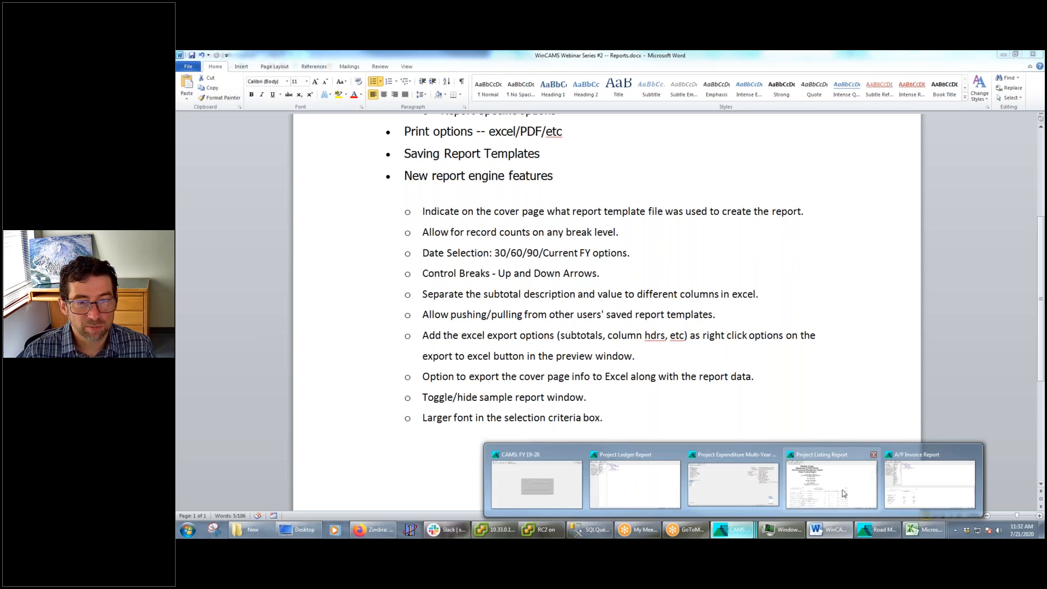
pyautogui.click(649, 494)
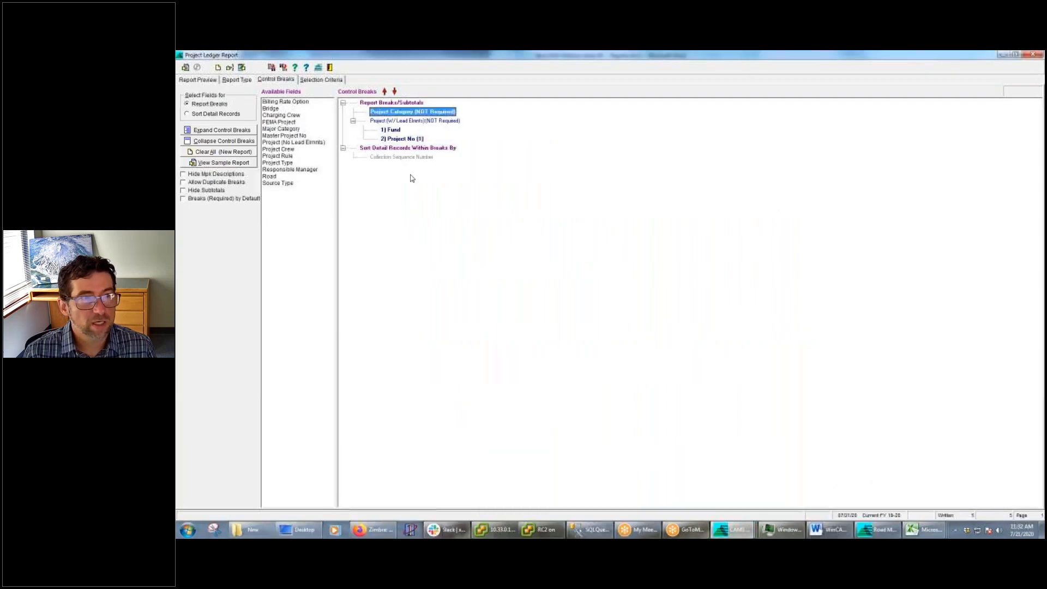
pyautogui.click(335, 82)
pyautogui.click(447, 107)
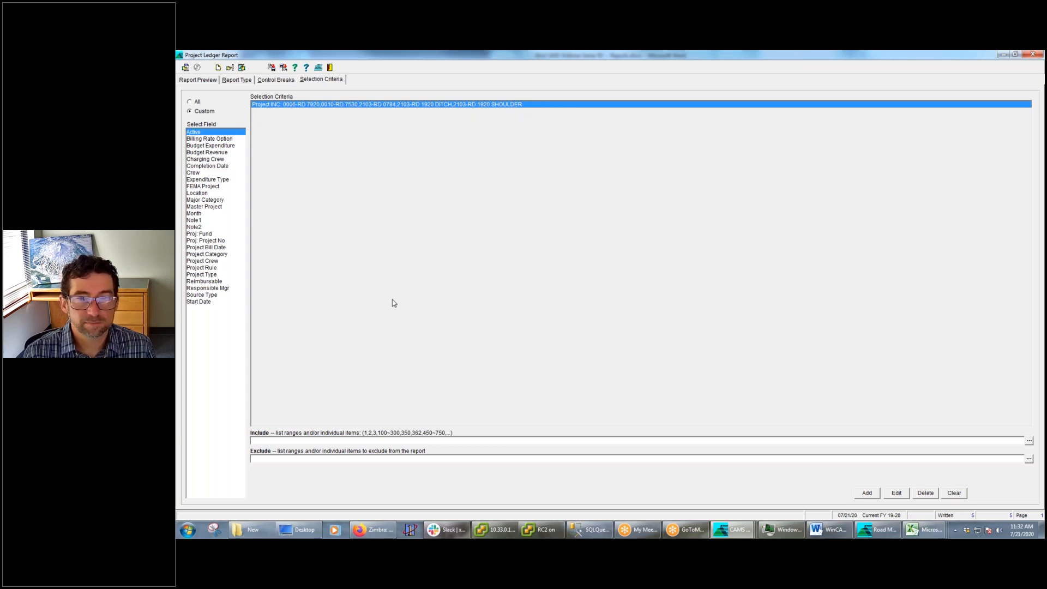
pyautogui.click(205, 81)
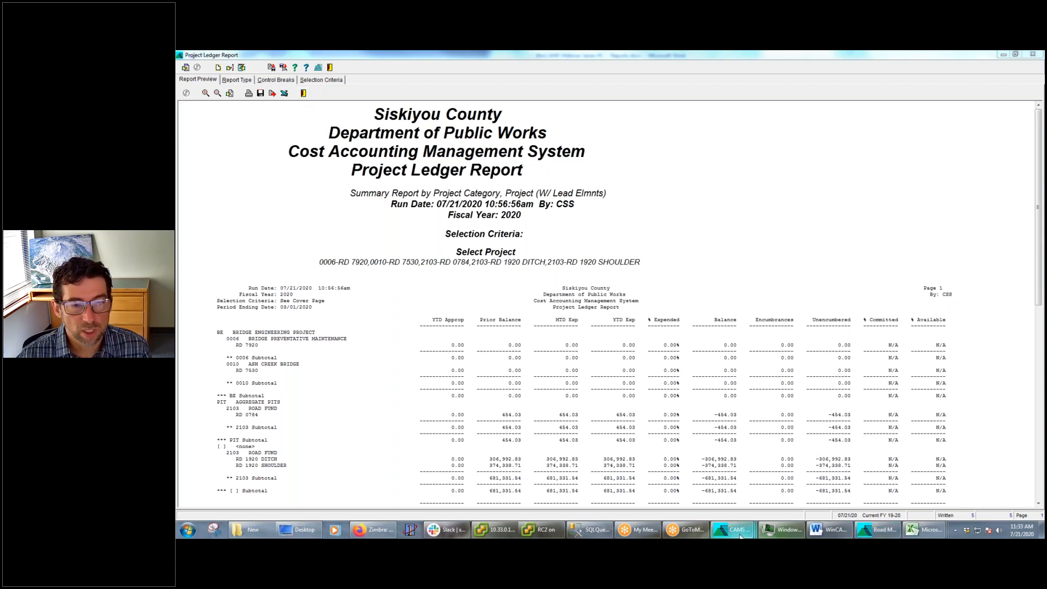
# Return to the main CAMS window and open the Resource Usage Report from the Applied Charges reports
pyautogui.moveTo(734, 530)
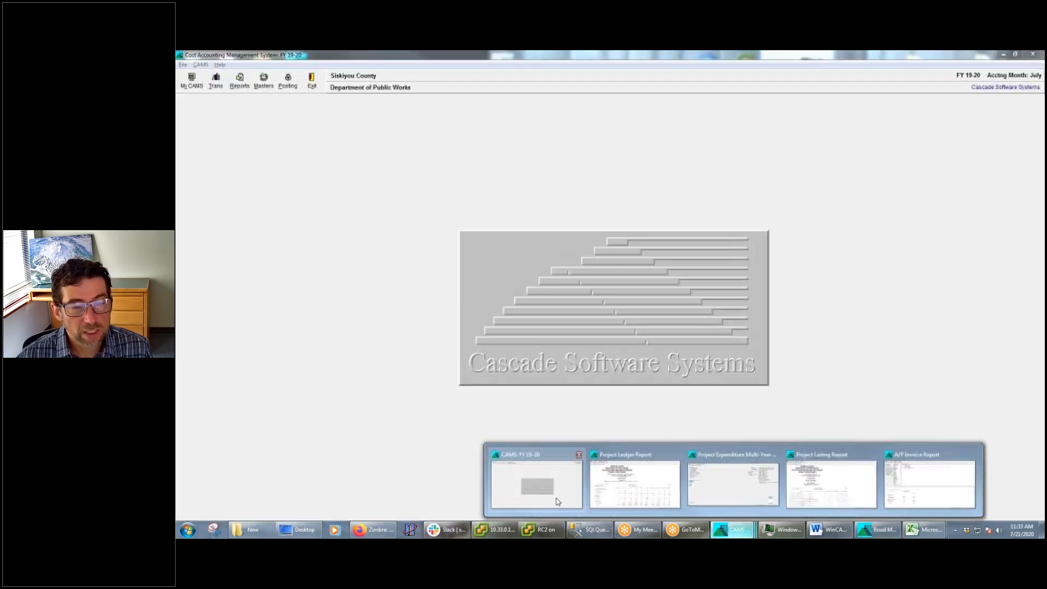
pyautogui.click(551, 500)
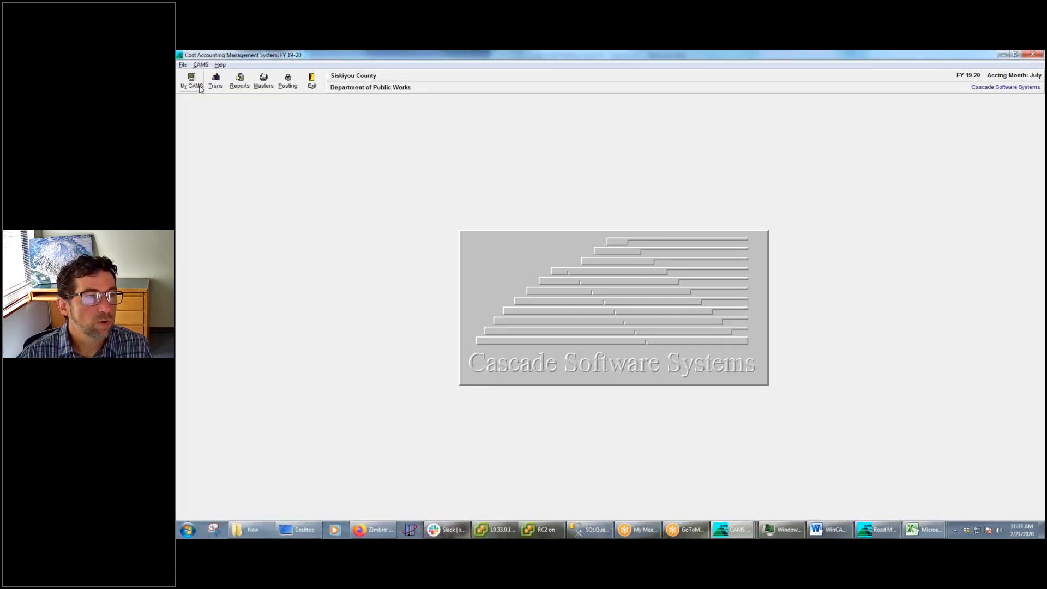
pyautogui.click(240, 82)
pyautogui.moveTo(263, 100)
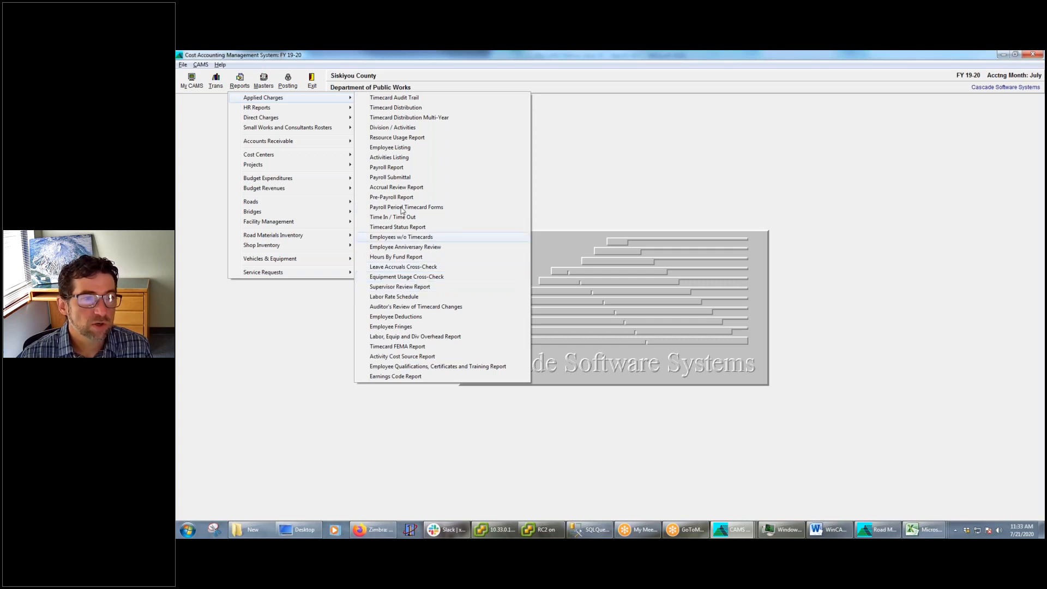
pyautogui.click(404, 139)
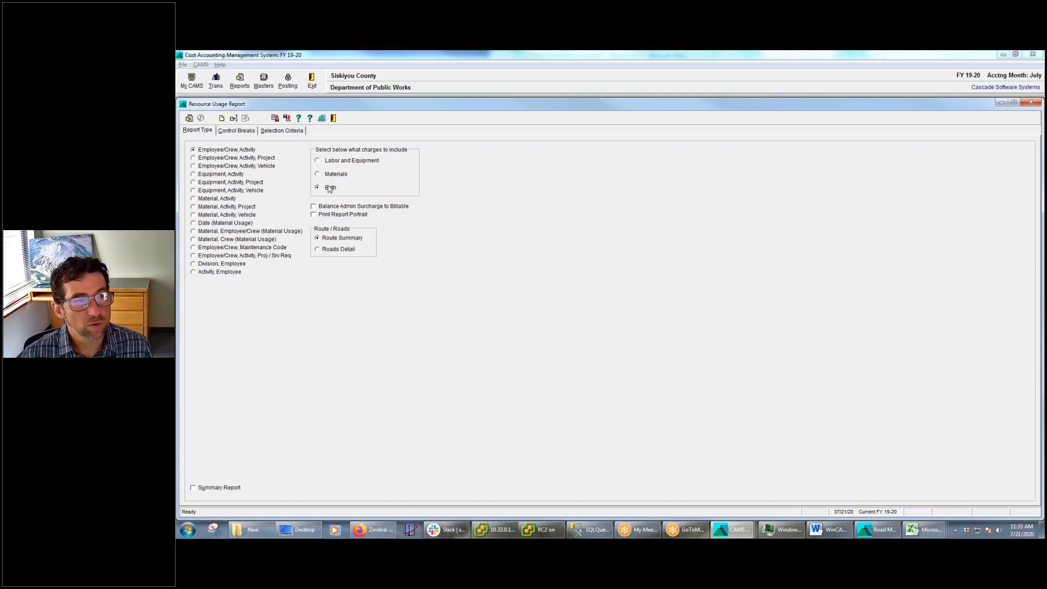
# Set the Resource Usage Report to include Labor and Equipment charges and display its control breaks
pyautogui.click(319, 161)
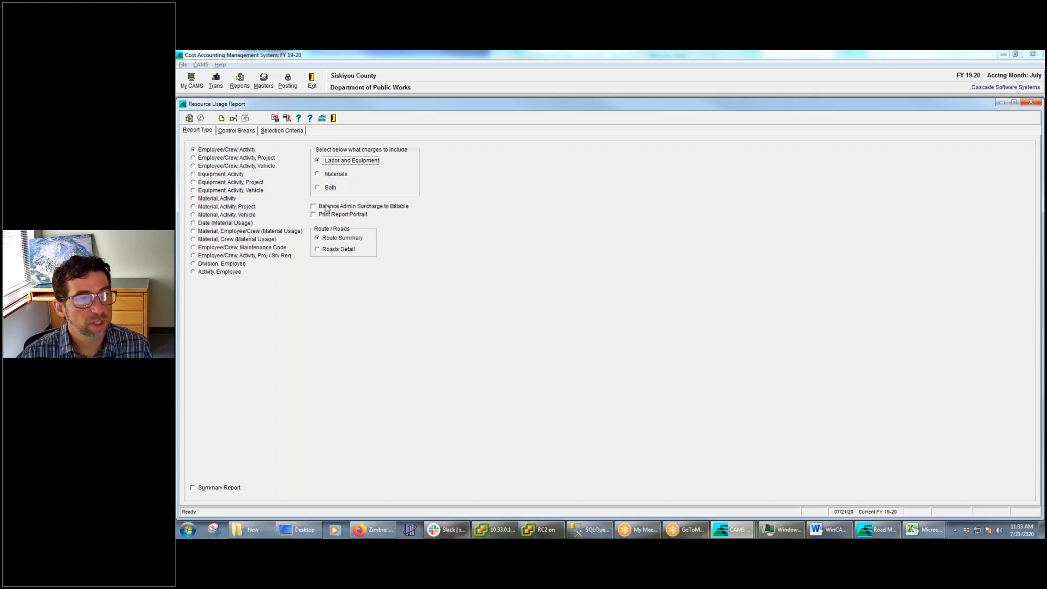
pyautogui.click(244, 131)
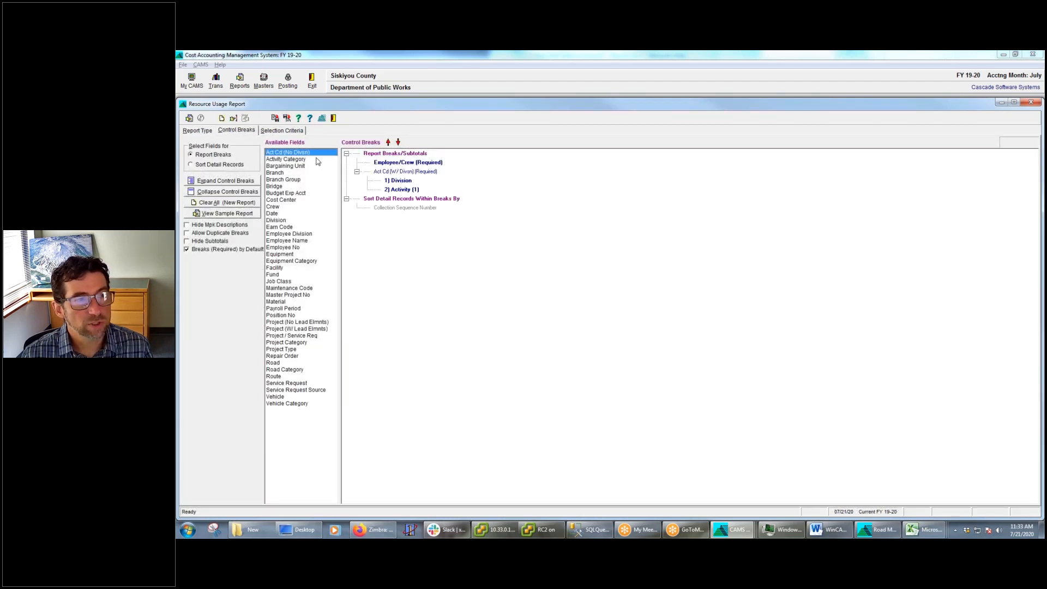
# Add a custom Date selection criterion of 07/01/19~07/10/19 and run the Resource Usage Report, checking its control breaks
pyautogui.click(289, 132)
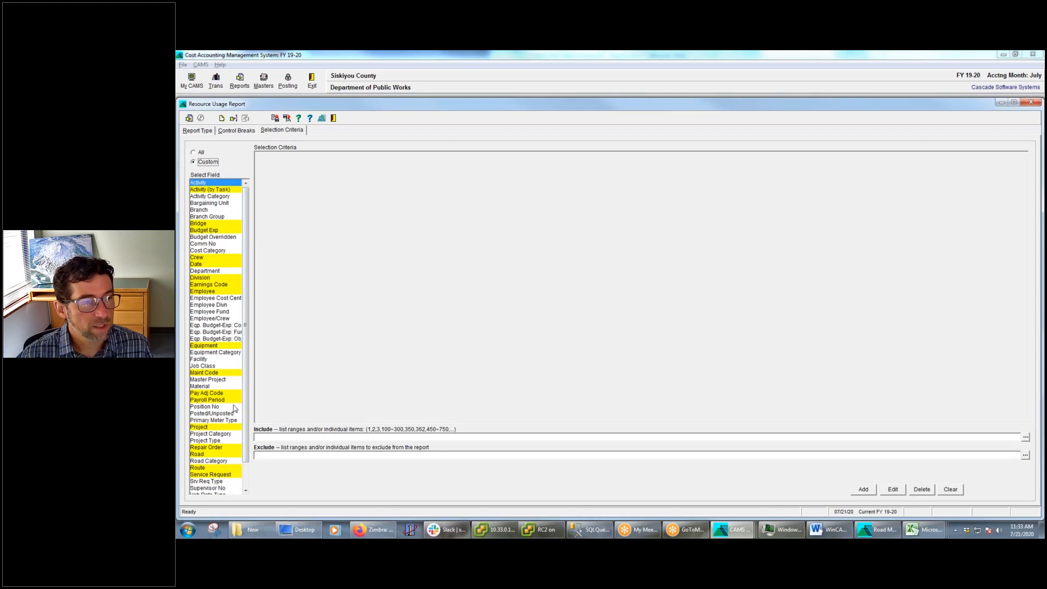
pyautogui.click(210, 265)
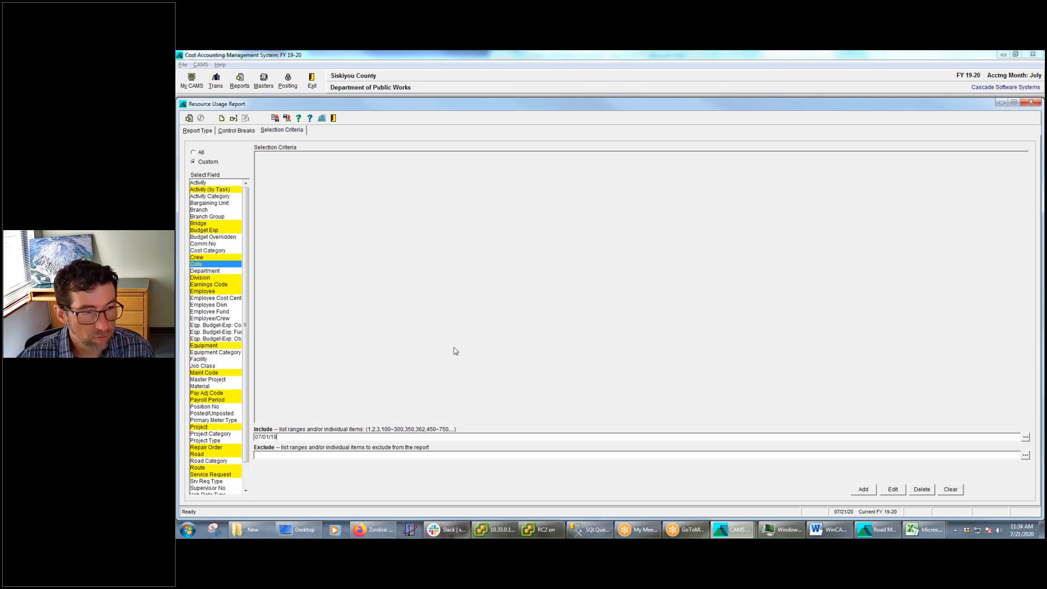
pyautogui.write('07/10/19')
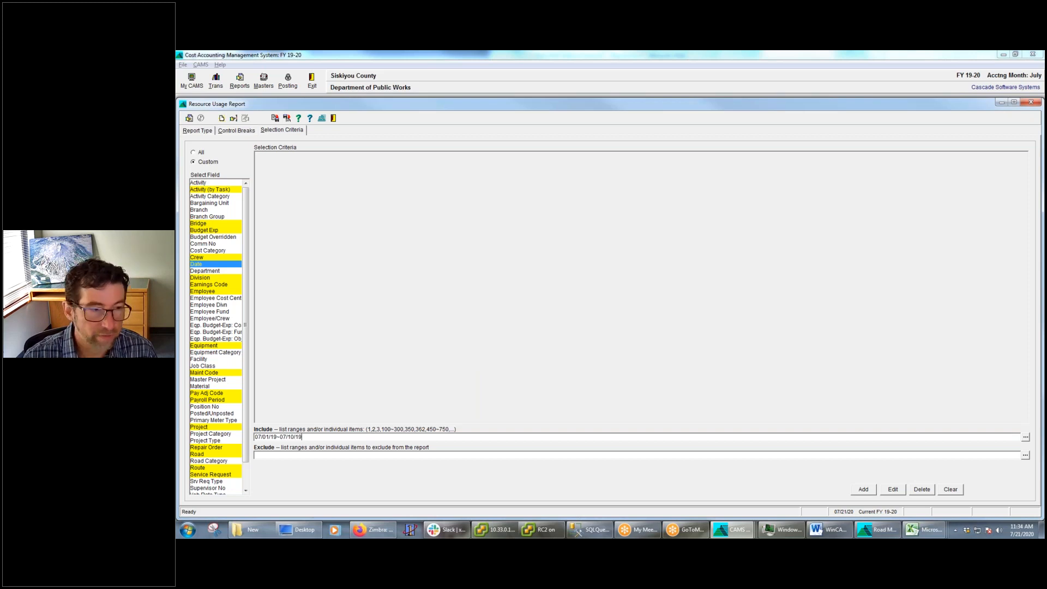
pyautogui.press('Return')
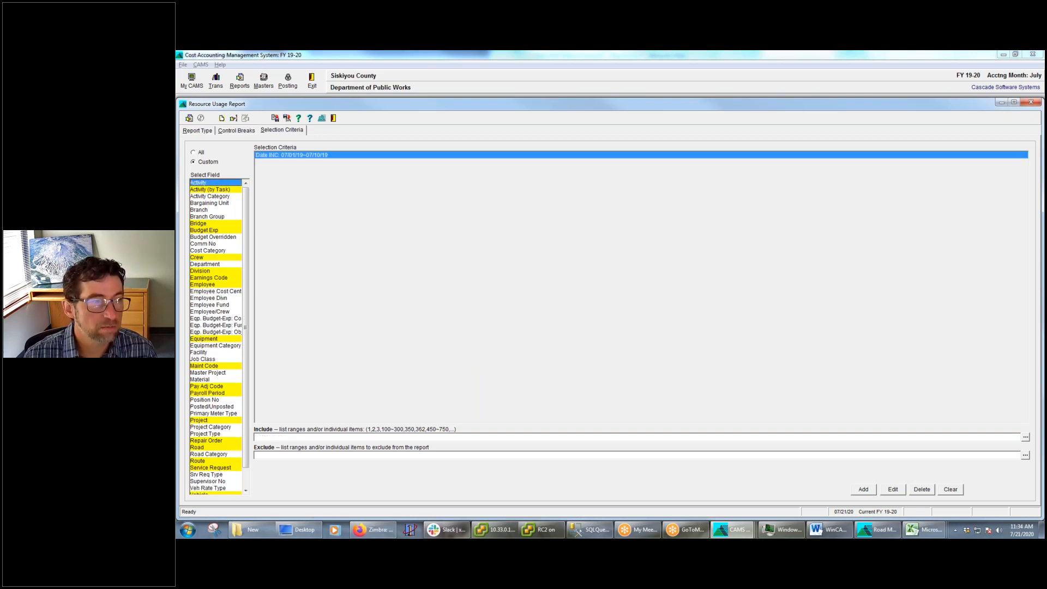
pyautogui.click(191, 118)
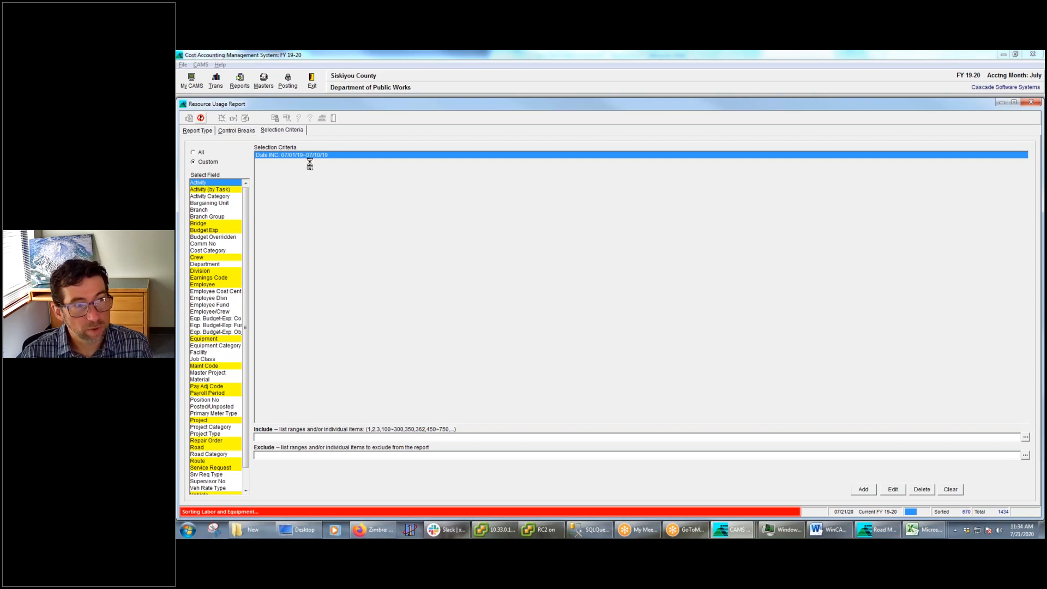
pyautogui.click(243, 131)
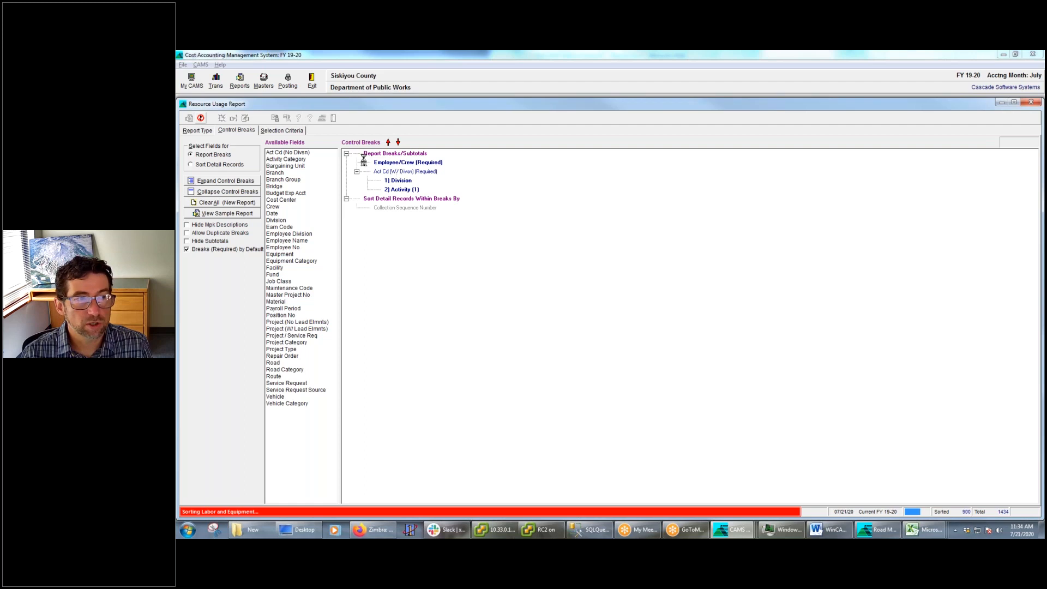
pyautogui.click(284, 130)
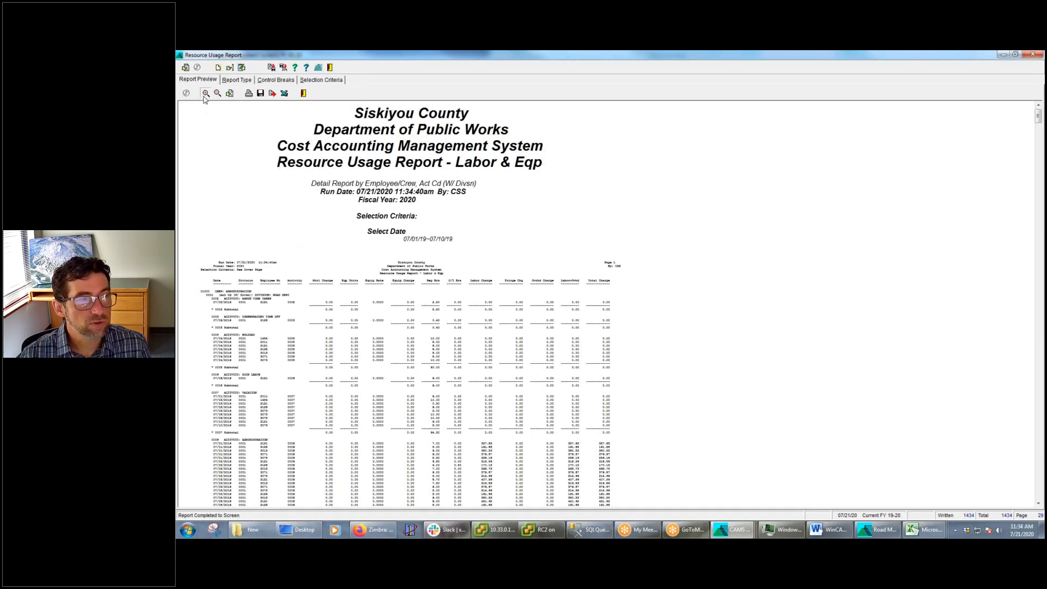
# Enlarge the report preview and highlight the Administration crew, Road Dept division and first activity headings, plus the first row's employee number
pyautogui.click(206, 93)
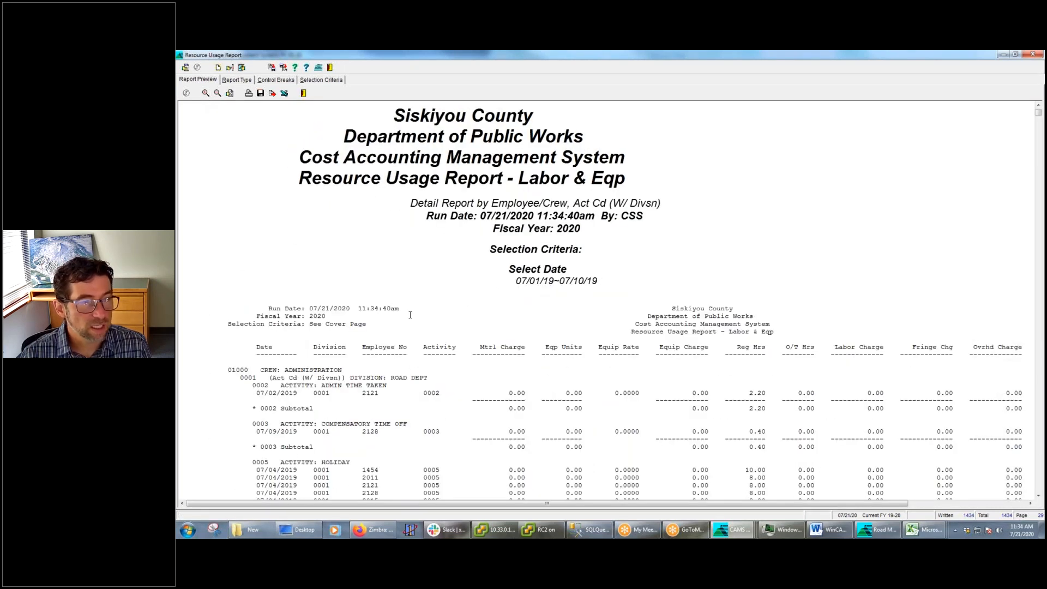
pyautogui.moveTo(369, 372); pyautogui.dragTo(207, 371)
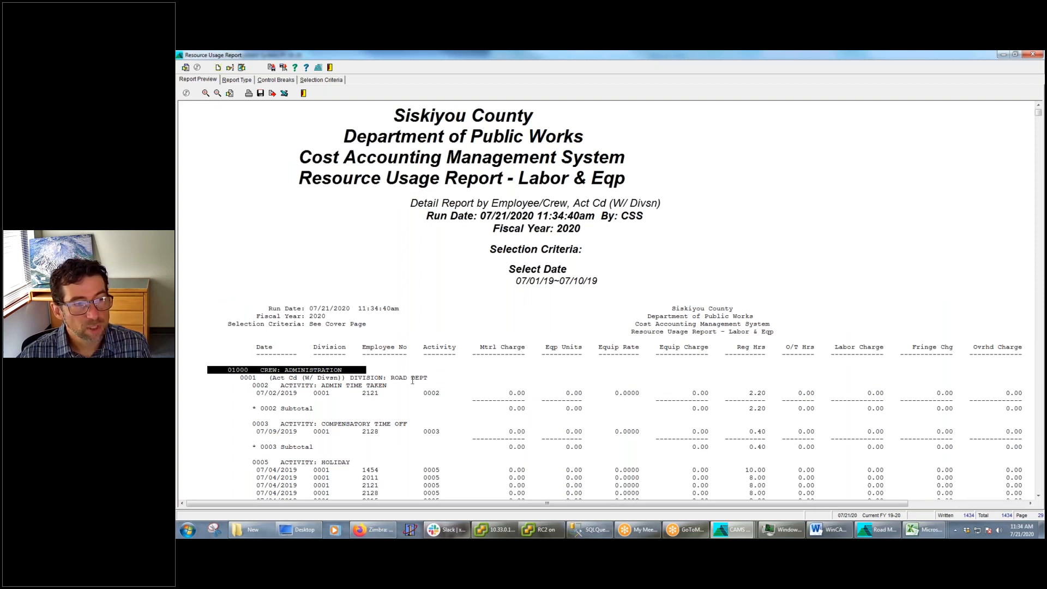
pyautogui.click(444, 377)
pyautogui.moveTo(443, 377); pyautogui.dragTo(217, 378)
pyautogui.click(460, 379)
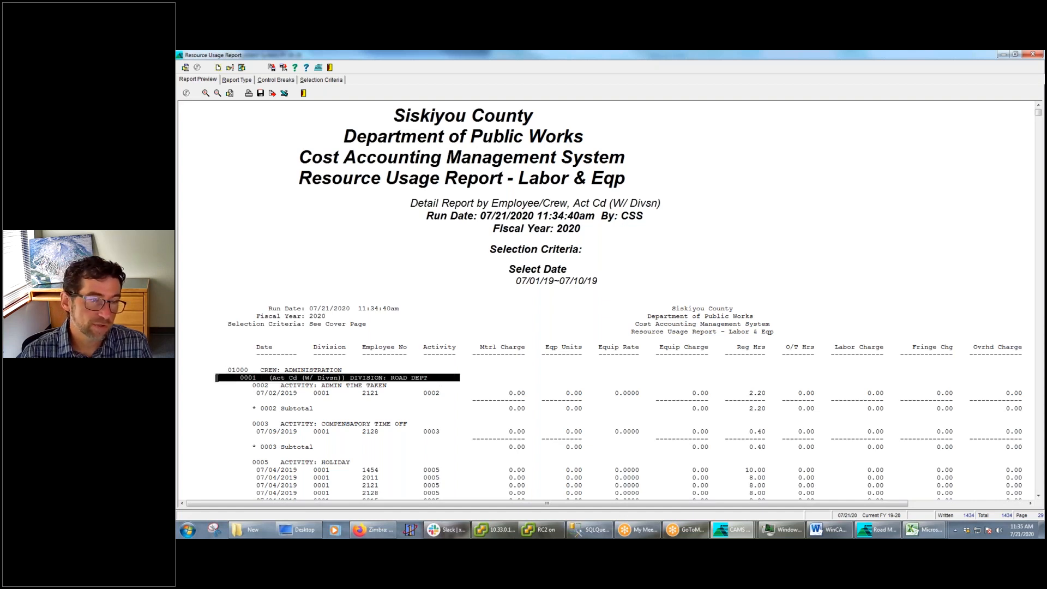
pyautogui.moveTo(404, 389); pyautogui.dragTo(220, 387)
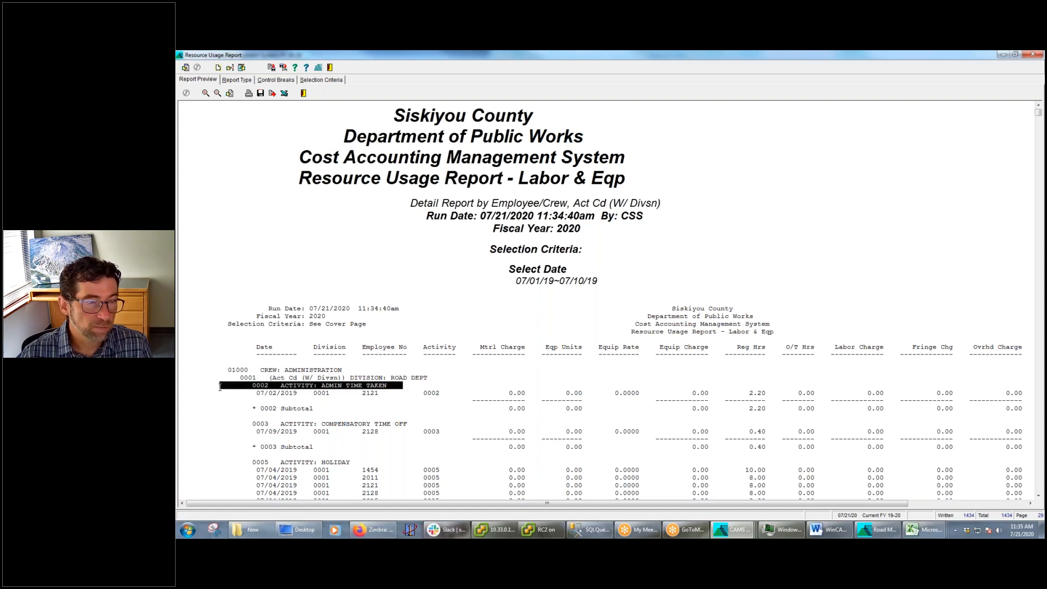
pyautogui.moveTo(379, 394); pyautogui.dragTo(359, 392)
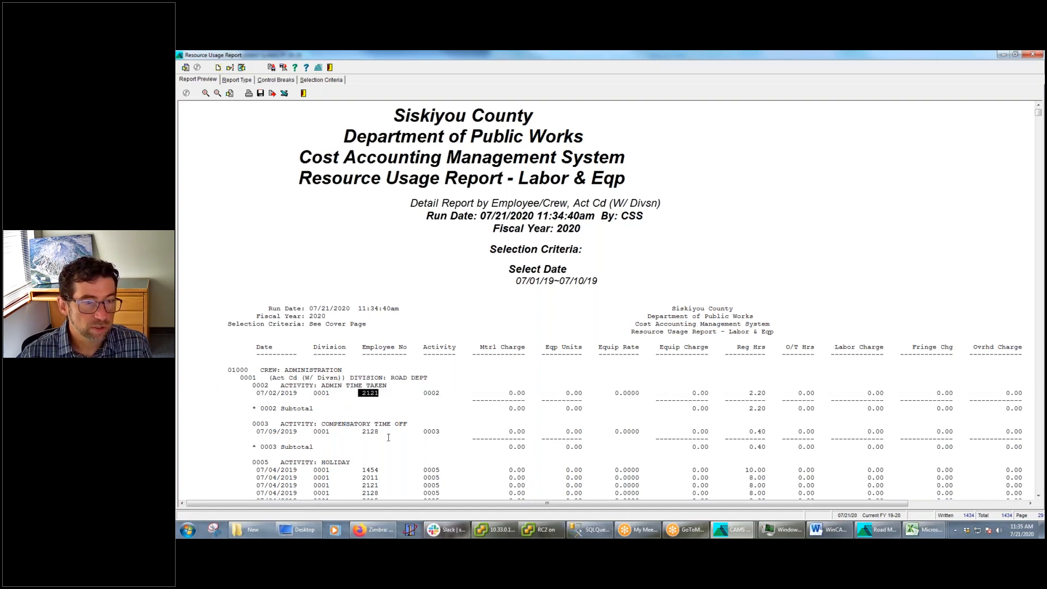
# Examine the detail rows and activity subtotals under the Administration crew in the report preview
pyautogui.scroll(-5, 389, 437)
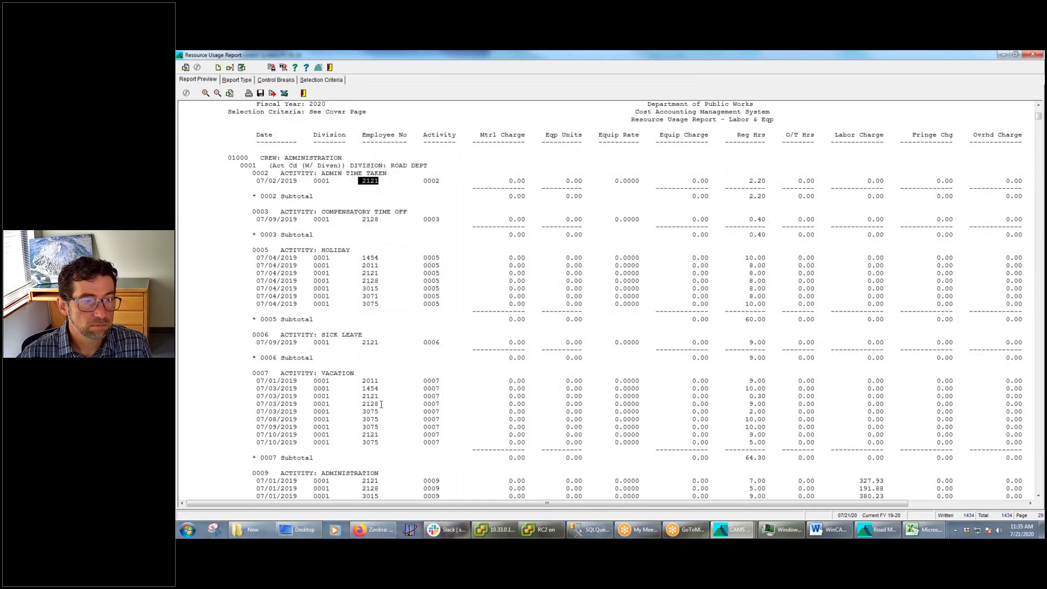
pyautogui.scroll(-1, 381, 404)
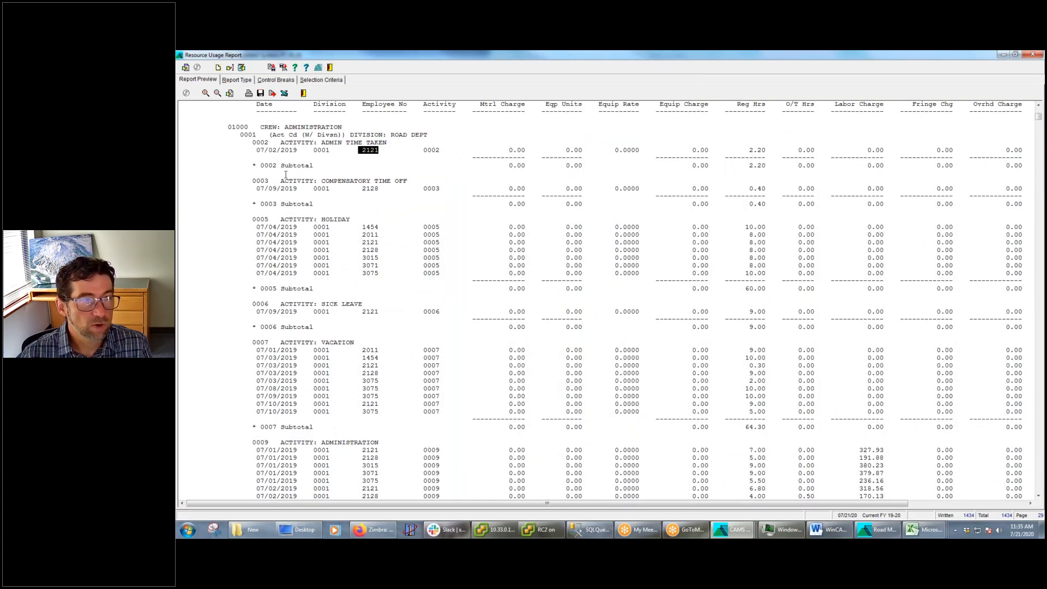
pyautogui.scroll(1, 285, 175)
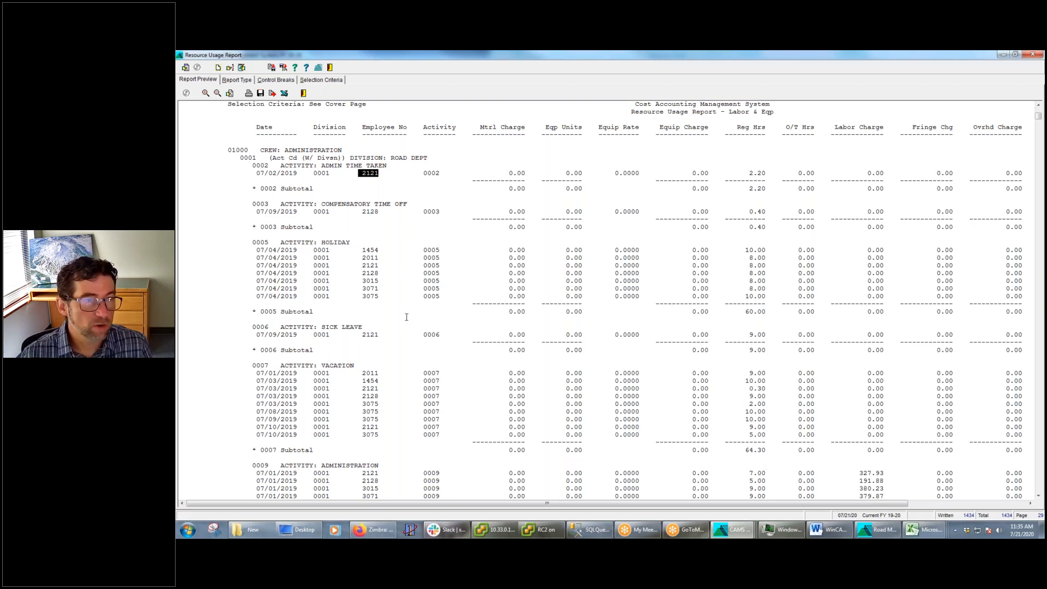
pyautogui.scroll(-10, 406, 317)
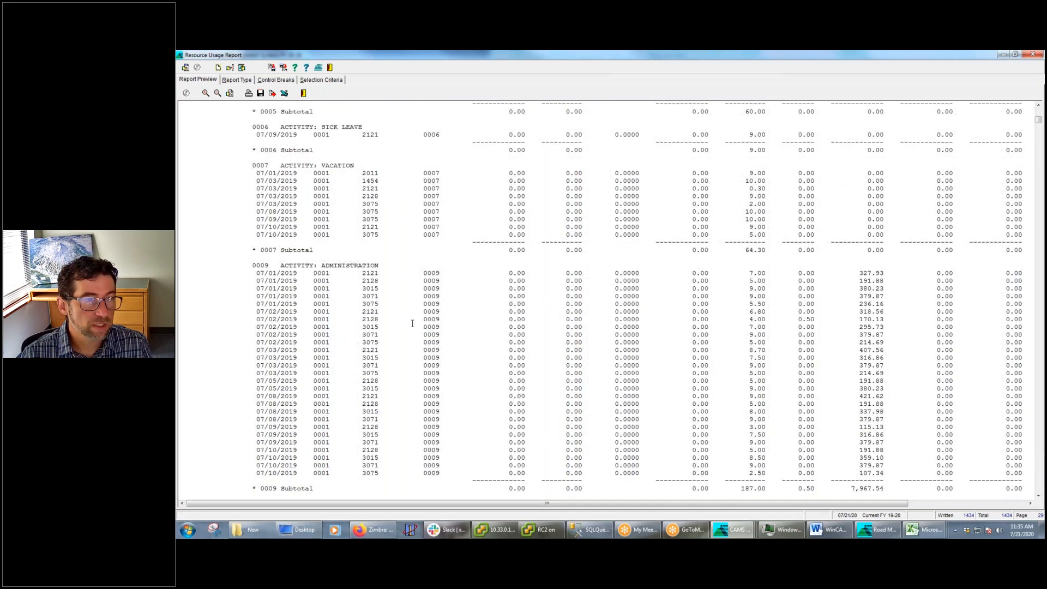
# Add a Division selection criterion that includes 0001 ROAD DEPT, chosen from the divisions lookup
pyautogui.click(323, 80)
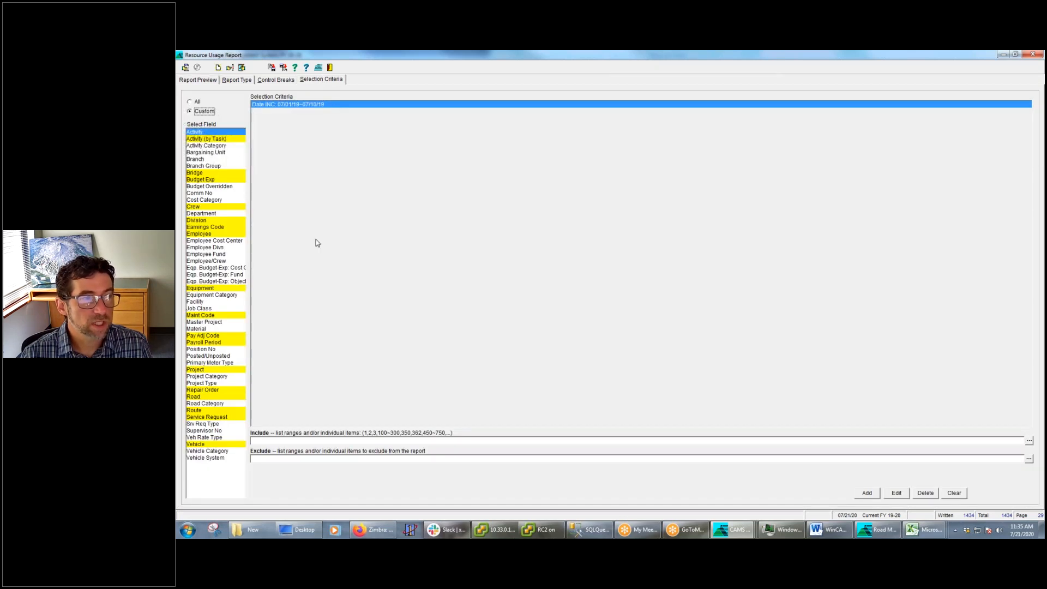
pyautogui.click(204, 221)
pyautogui.click(1029, 441)
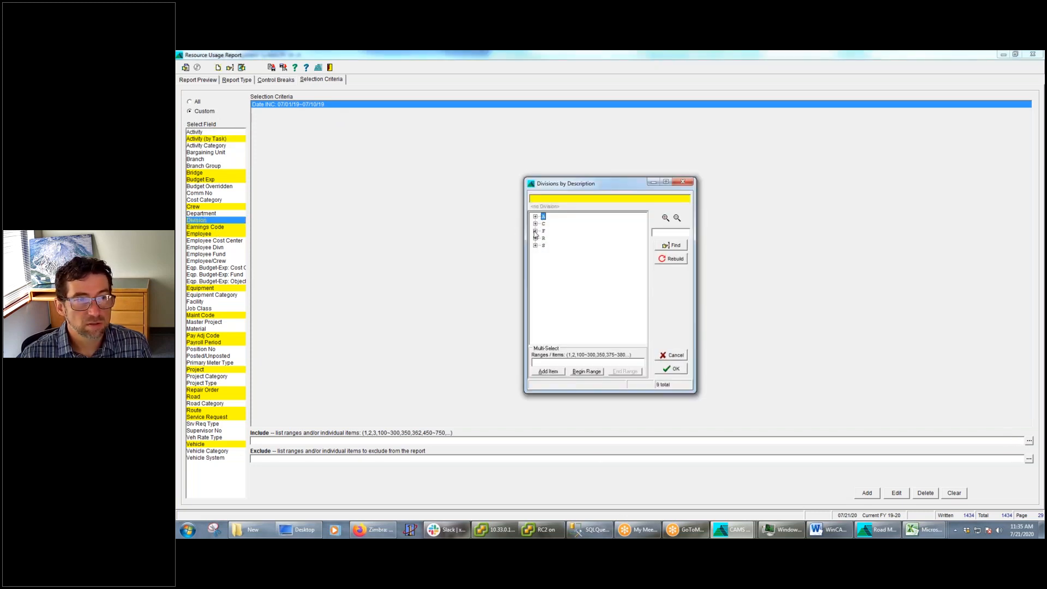
pyautogui.click(536, 231)
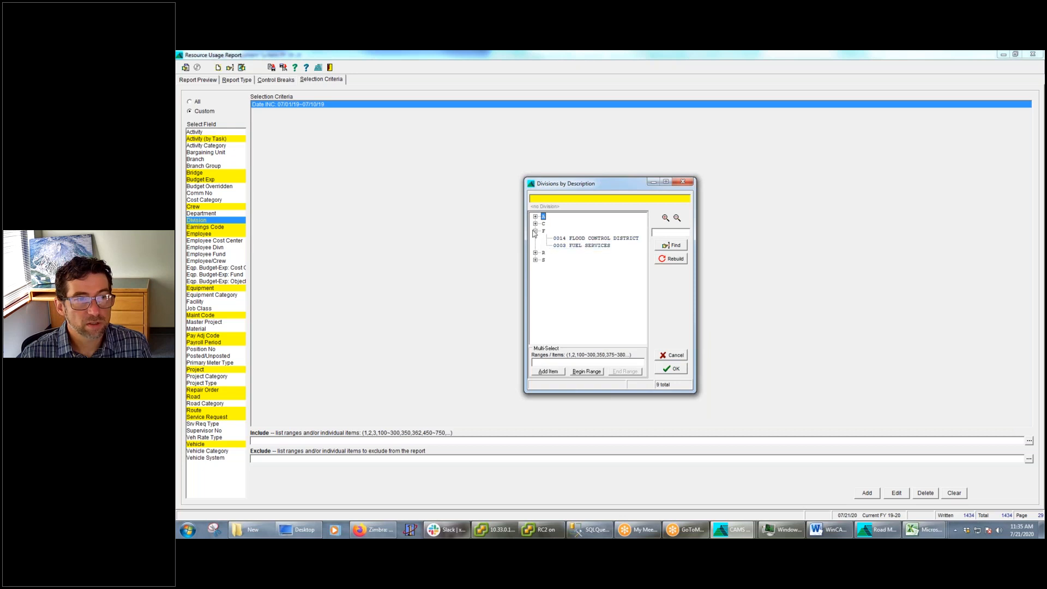
pyautogui.click(535, 252)
pyautogui.click(589, 261)
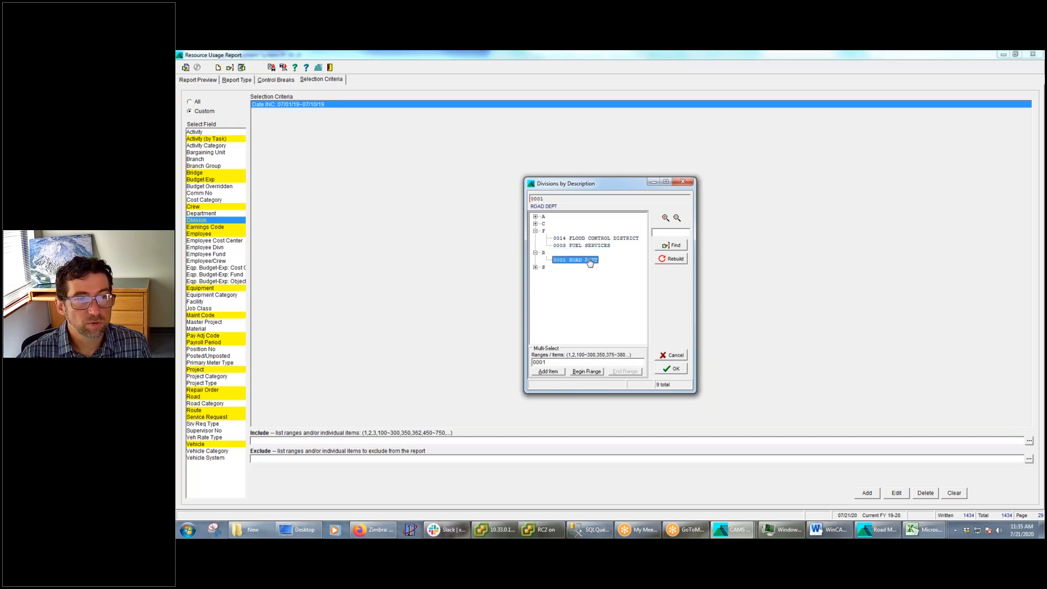
pyautogui.click(673, 369)
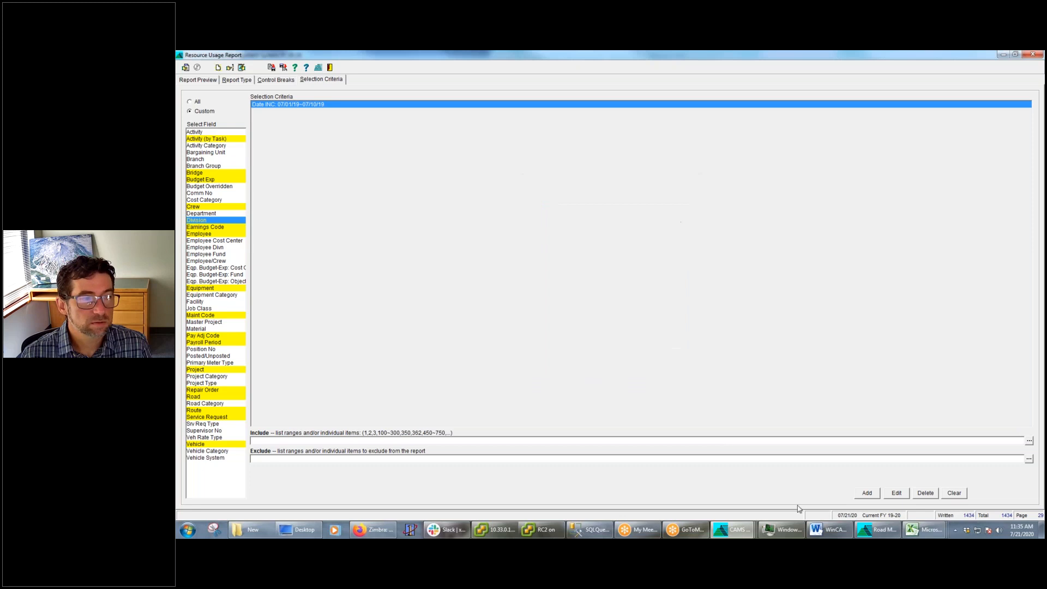
pyautogui.click(868, 497)
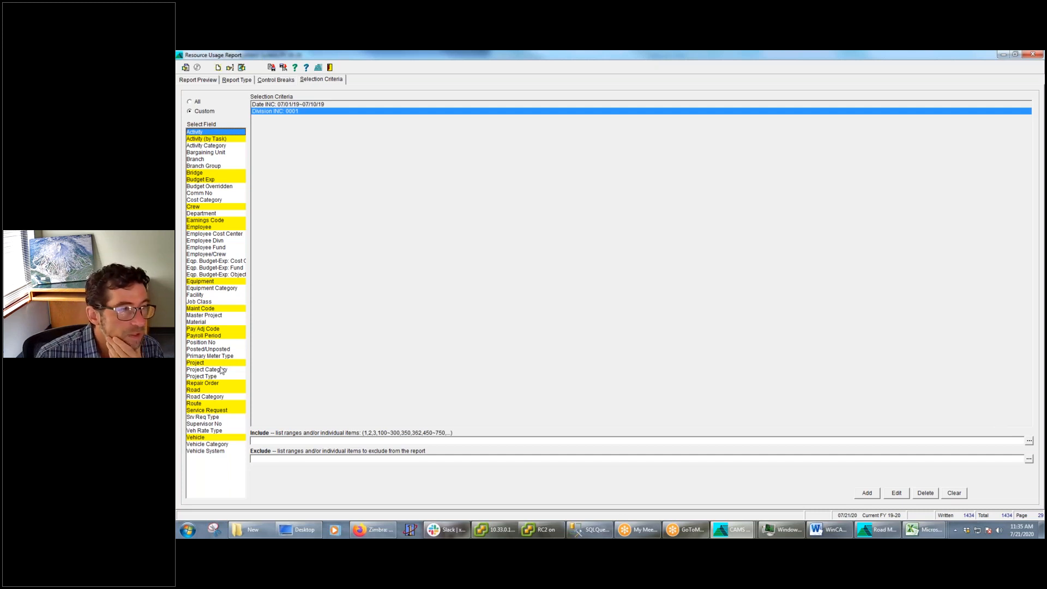
# Open the Road Materials Inventory lookup for the Material field and browse the items under the Mount Shasta Shop location
pyautogui.click(199, 322)
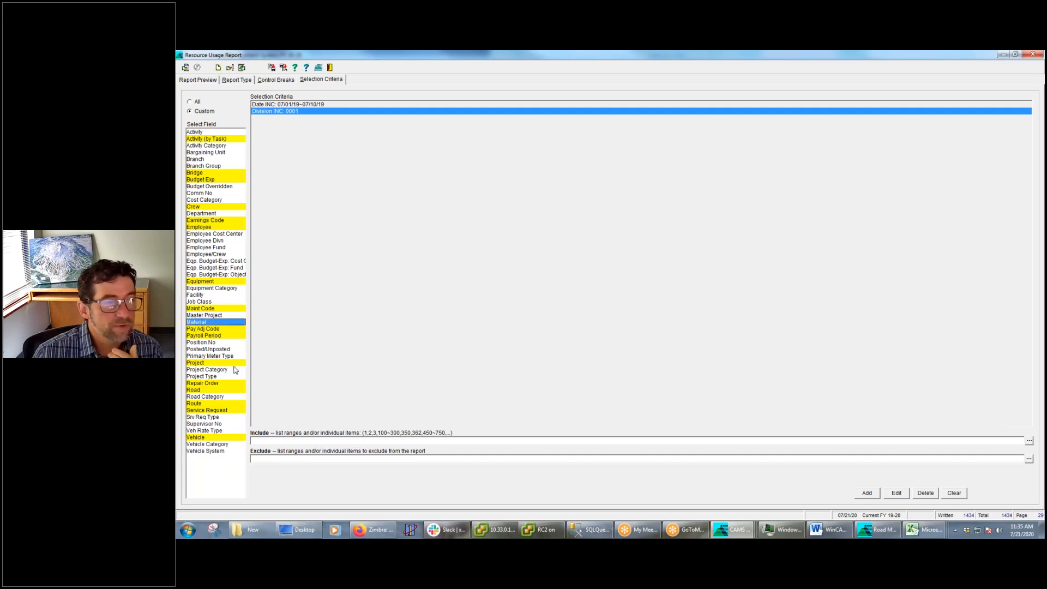
pyautogui.click(1029, 442)
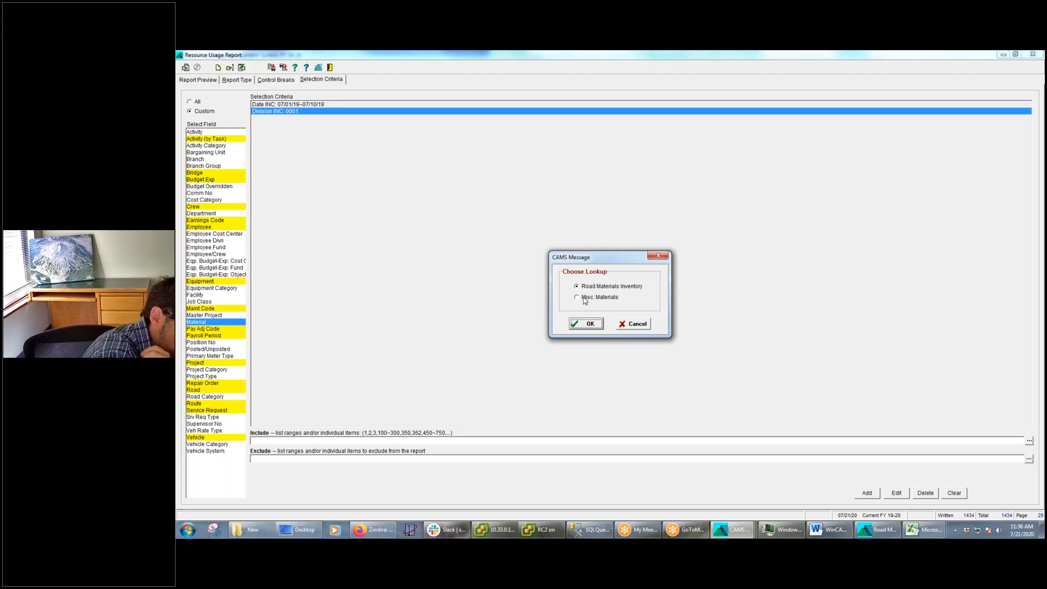
pyautogui.click(588, 325)
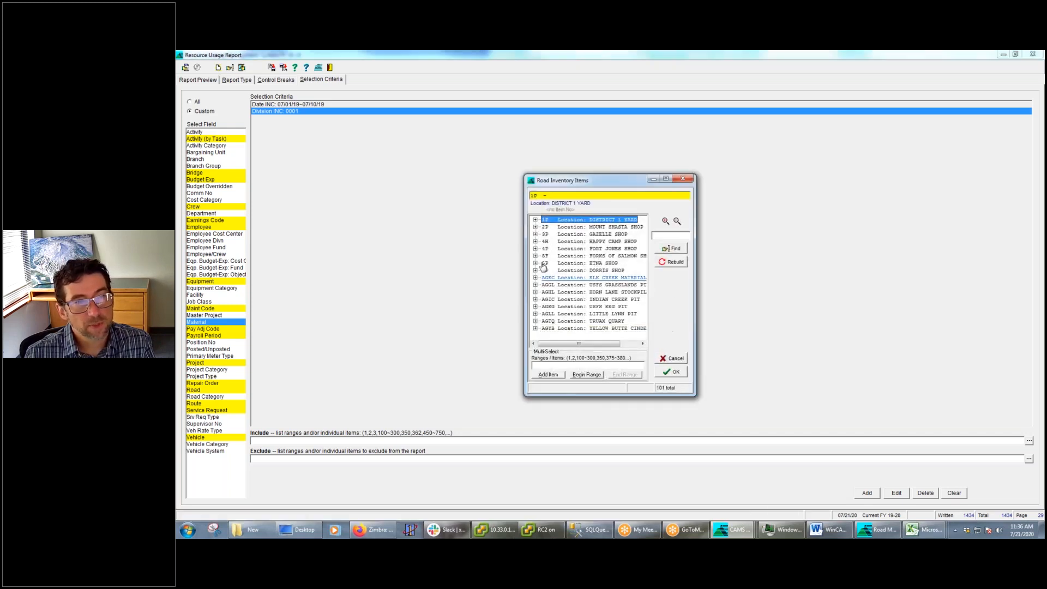
pyautogui.click(536, 228)
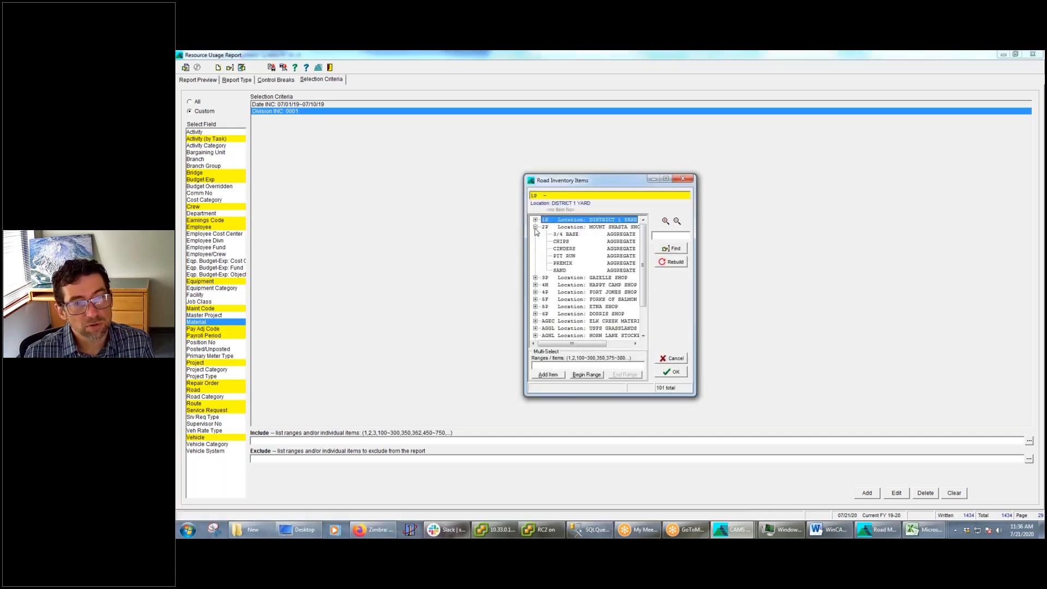
pyautogui.click(570, 242)
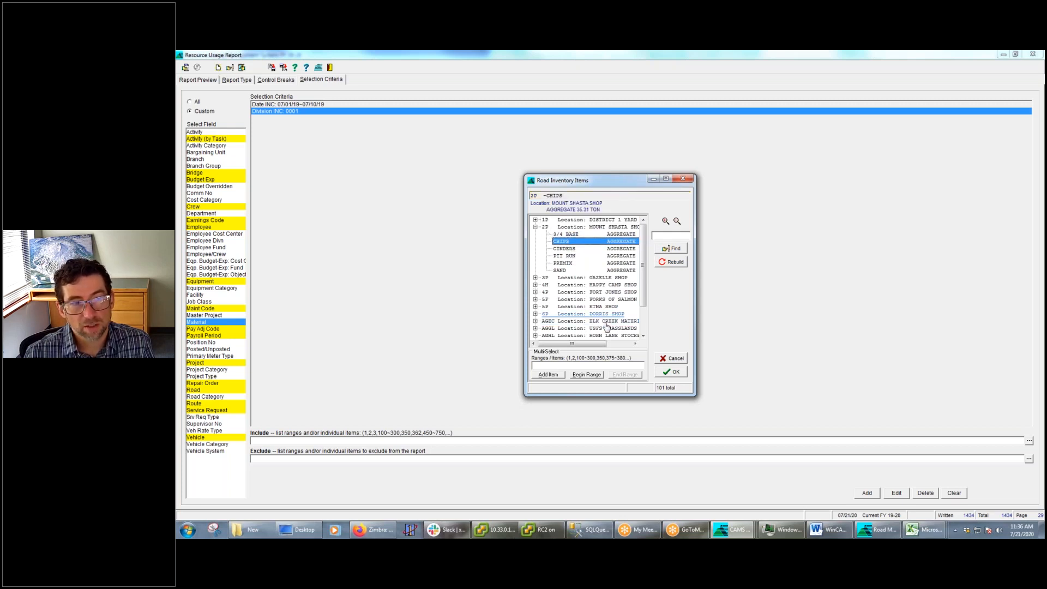
pyautogui.rightClick(607, 283)
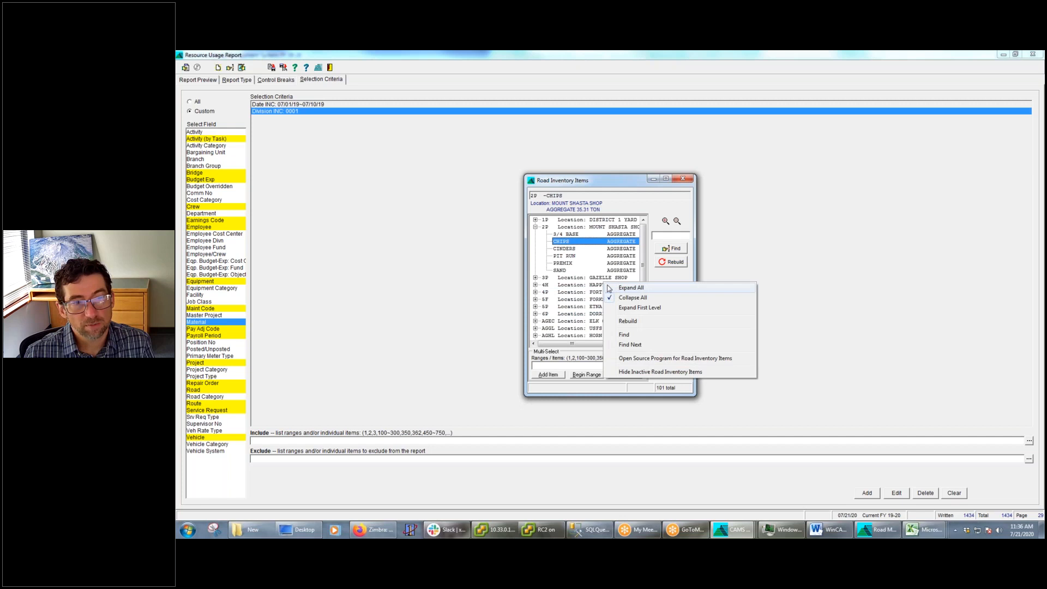
pyautogui.click(590, 250)
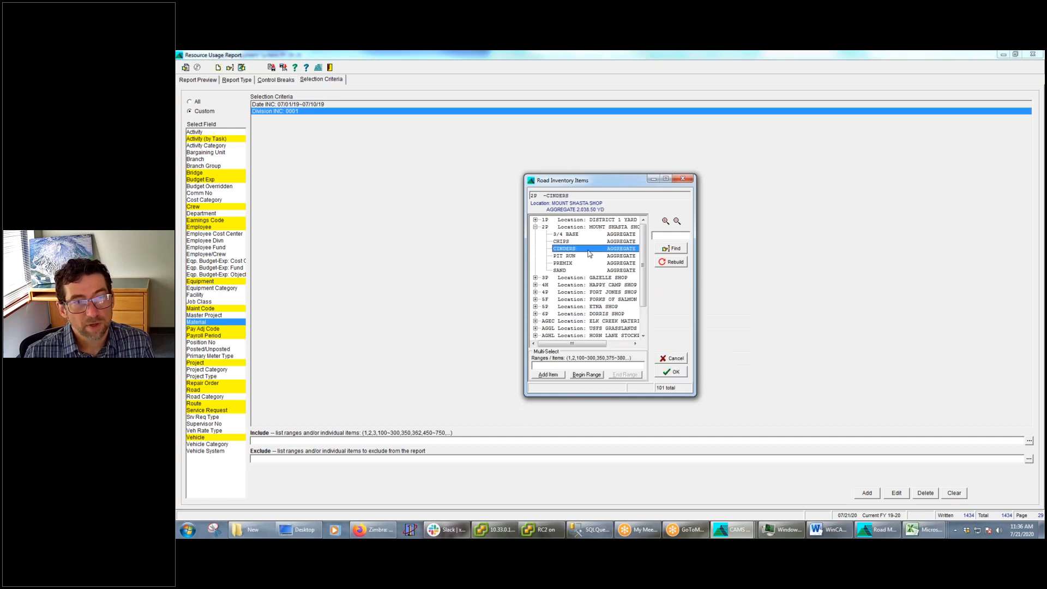
# Search the road inventory for "chips", try adding the 3P and 4H CHIPS items to the multi-select list, and return to the report preview
pyautogui.click(660, 236)
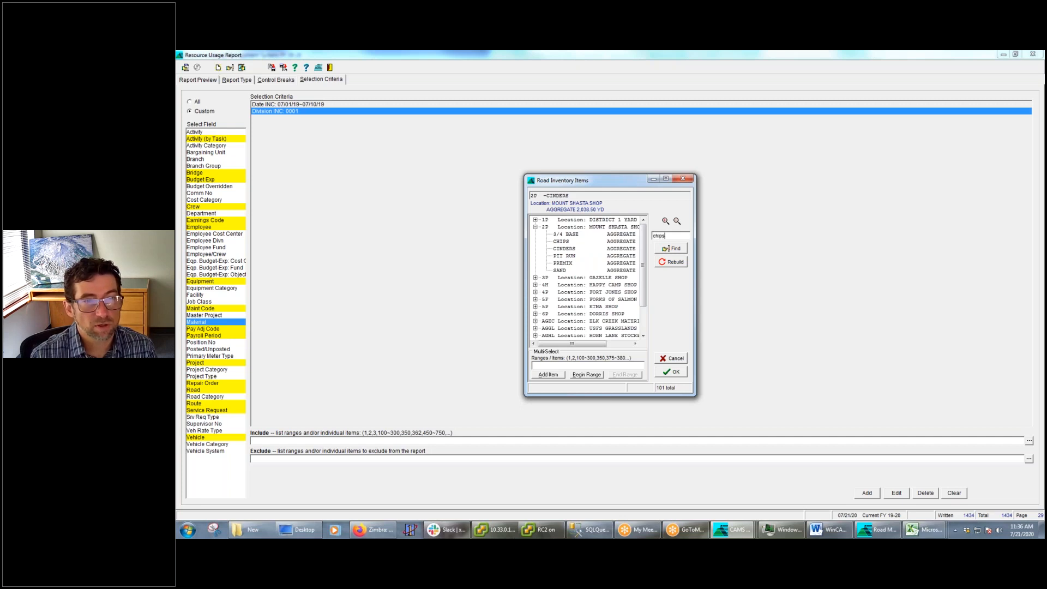
pyautogui.press('Return')
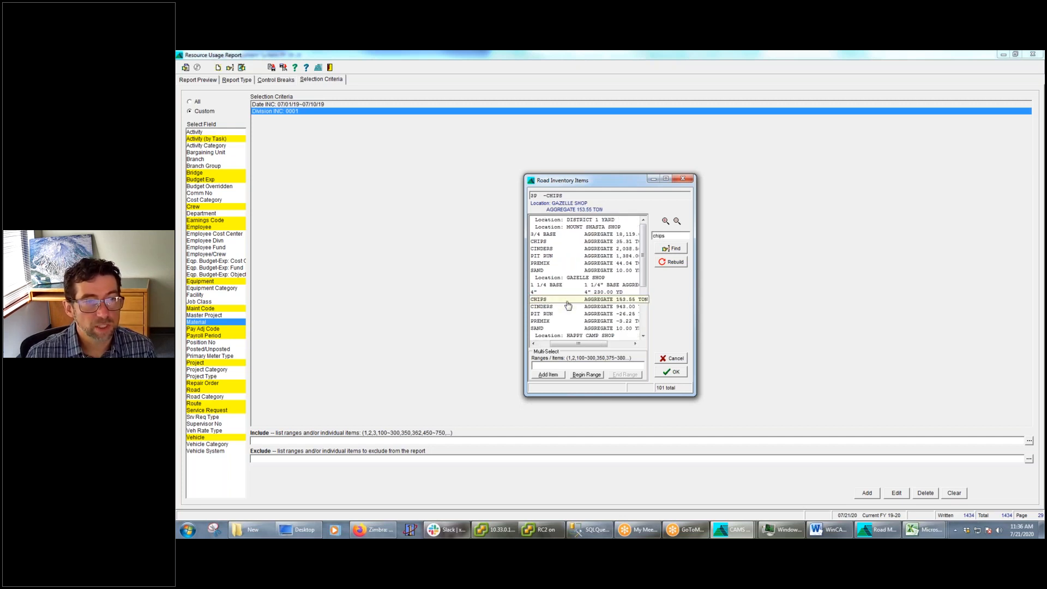
pyautogui.doubleClick(534, 299)
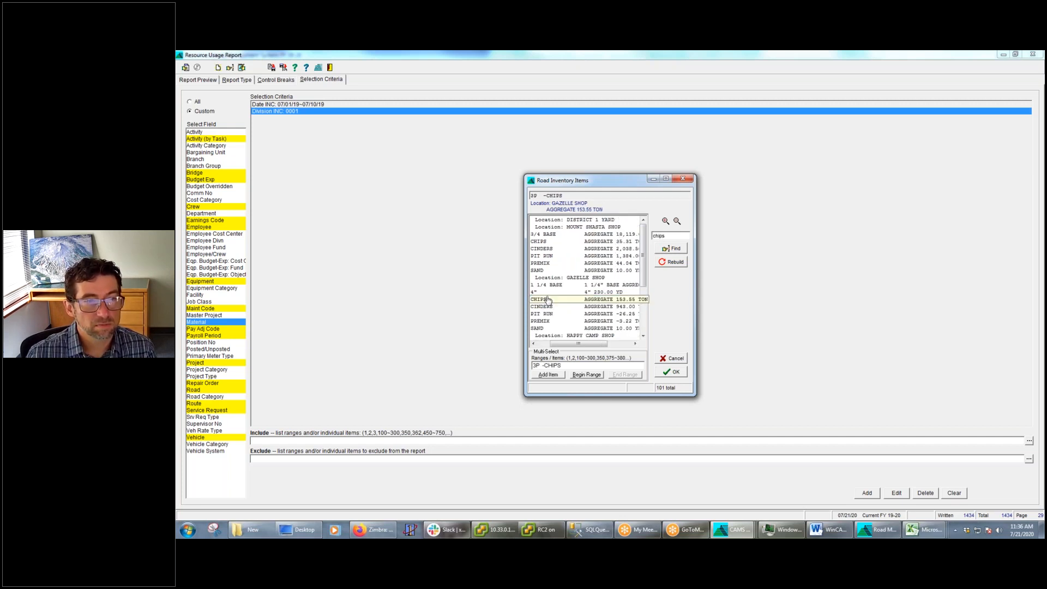
pyautogui.click(672, 250)
pyautogui.doubleClick(539, 277)
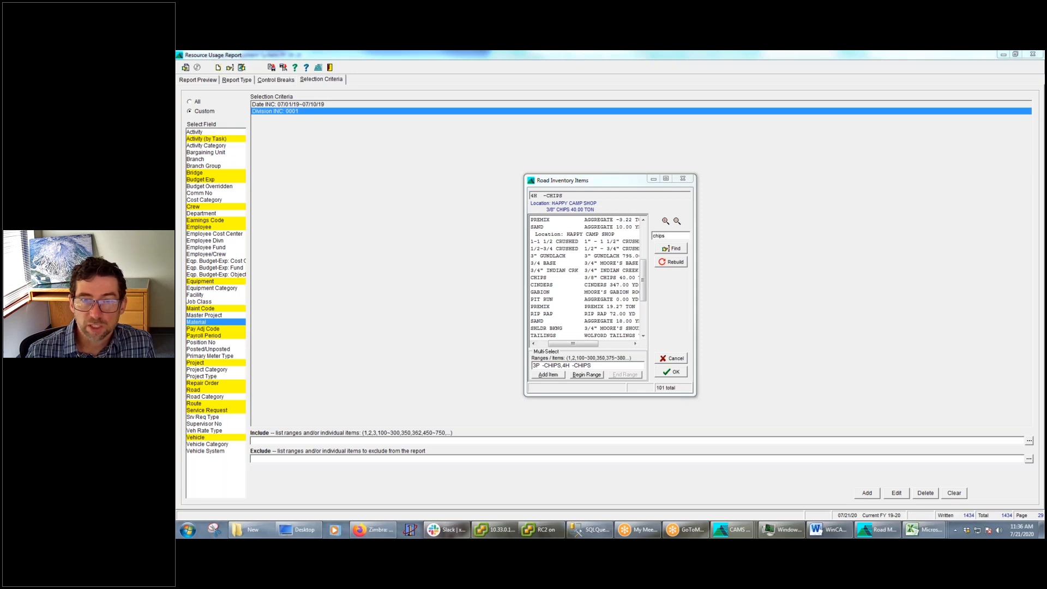
pyautogui.click(677, 370)
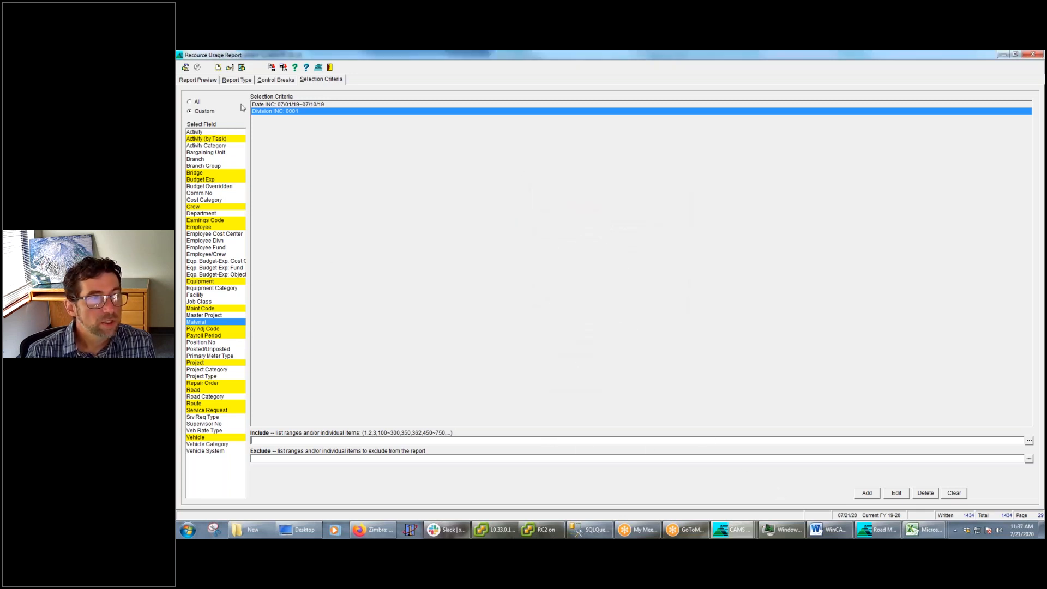
pyautogui.click(201, 80)
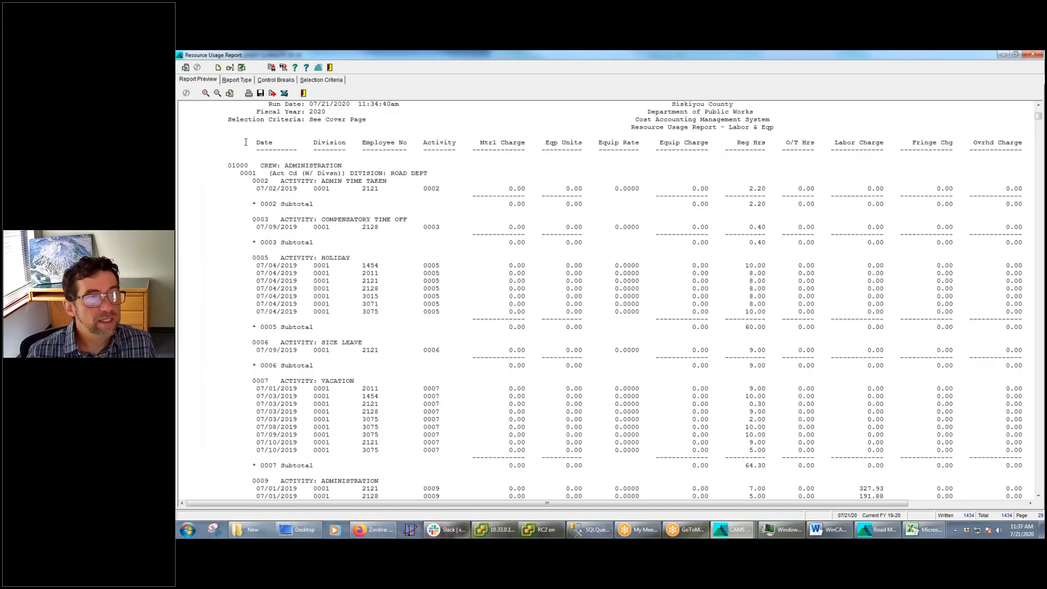
# Add Employee No as a required control break and move it to the first position in Report Breaks/Subtotals
pyautogui.click(244, 82)
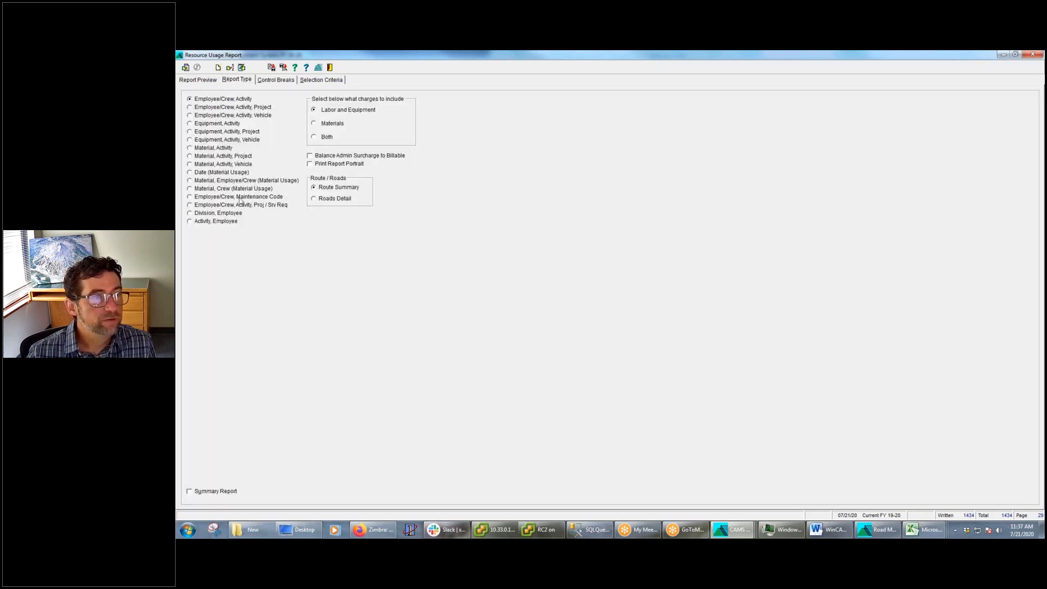
pyautogui.click(280, 82)
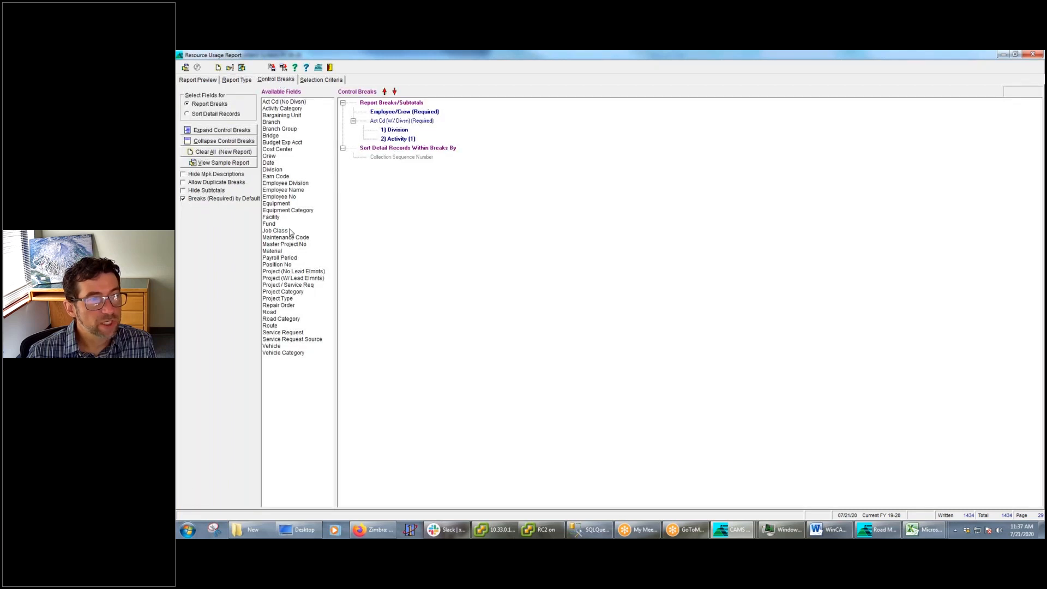
pyautogui.click(291, 199)
pyautogui.doubleClick(291, 199)
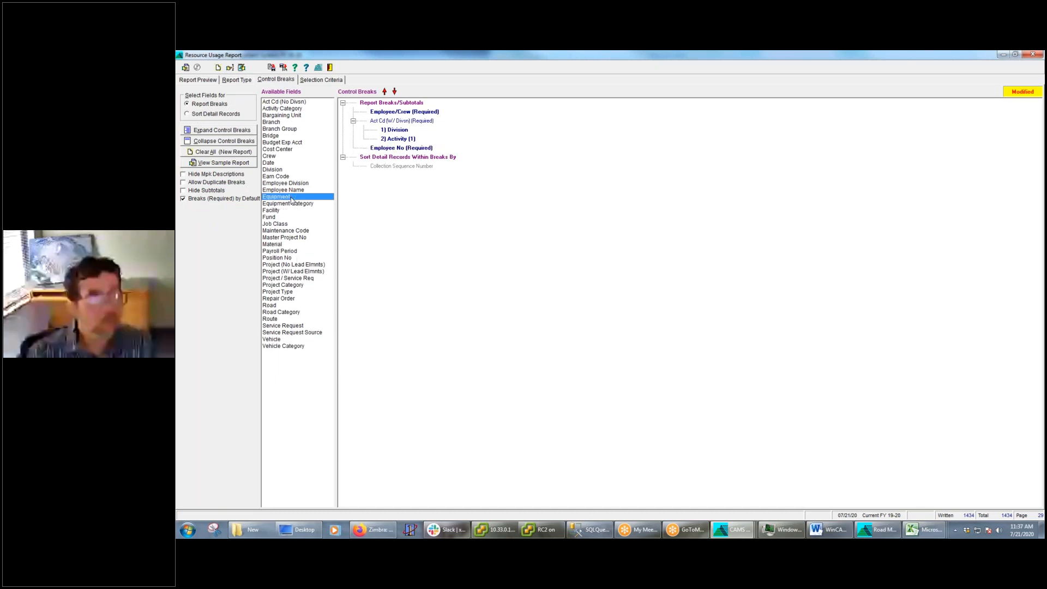
pyautogui.click(384, 91)
pyautogui.click(384, 92)
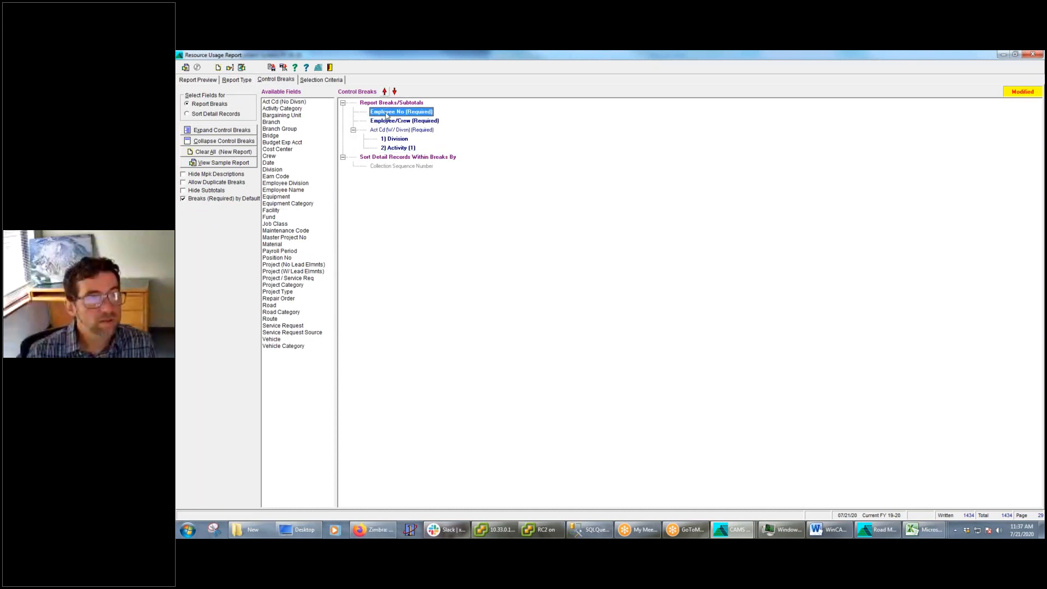
# Remove the Employee/Crew break from the report's control breaks
pyautogui.click(393, 121)
pyautogui.rightClick(397, 122)
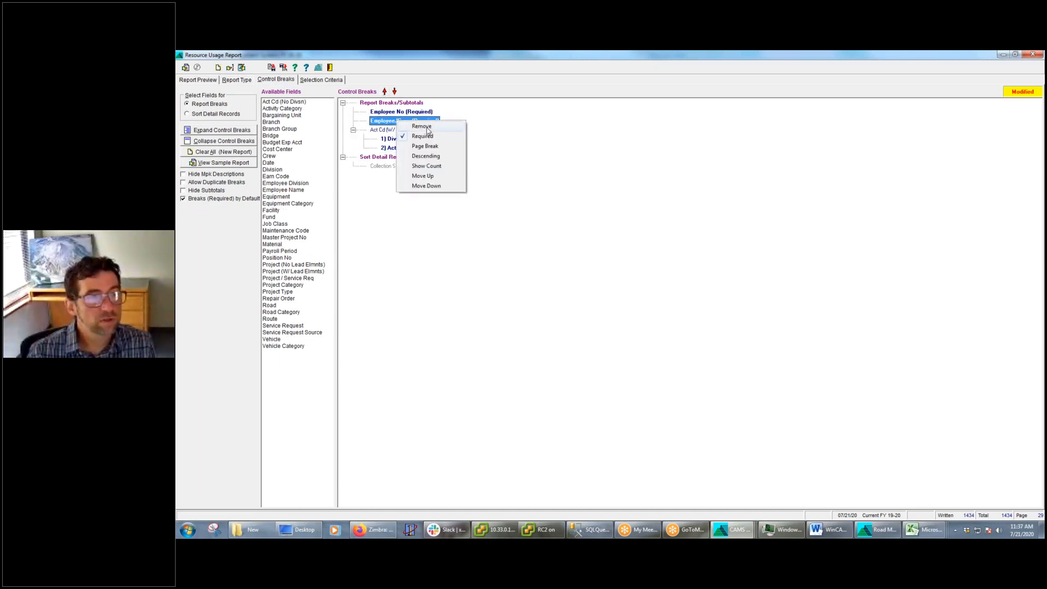
pyautogui.click(422, 126)
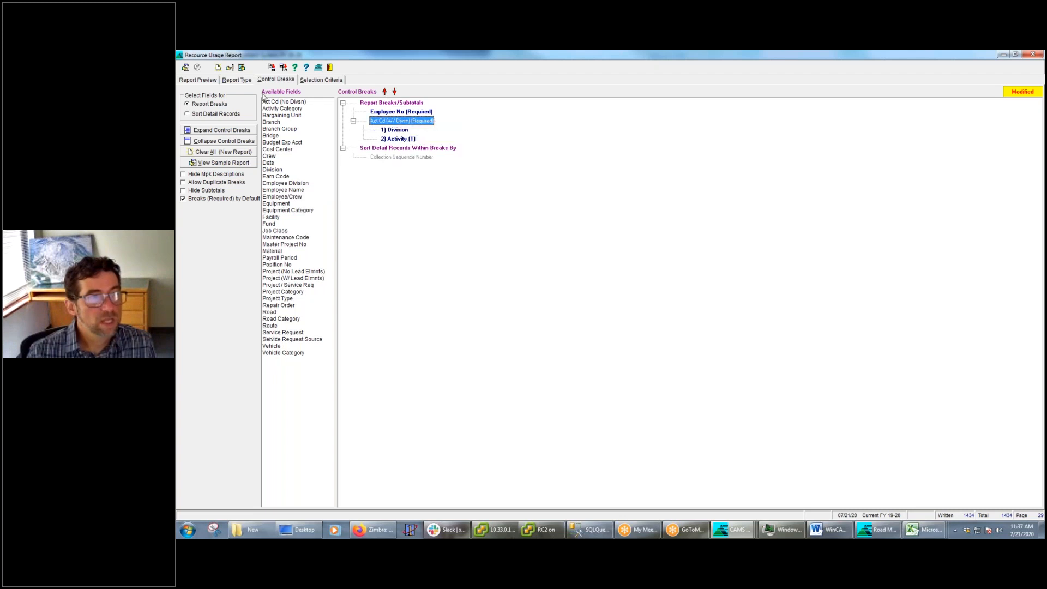
# Collapse the Act Cd (W/ Divsn) control break so Division and Activity form one combined break
pyautogui.click(200, 80)
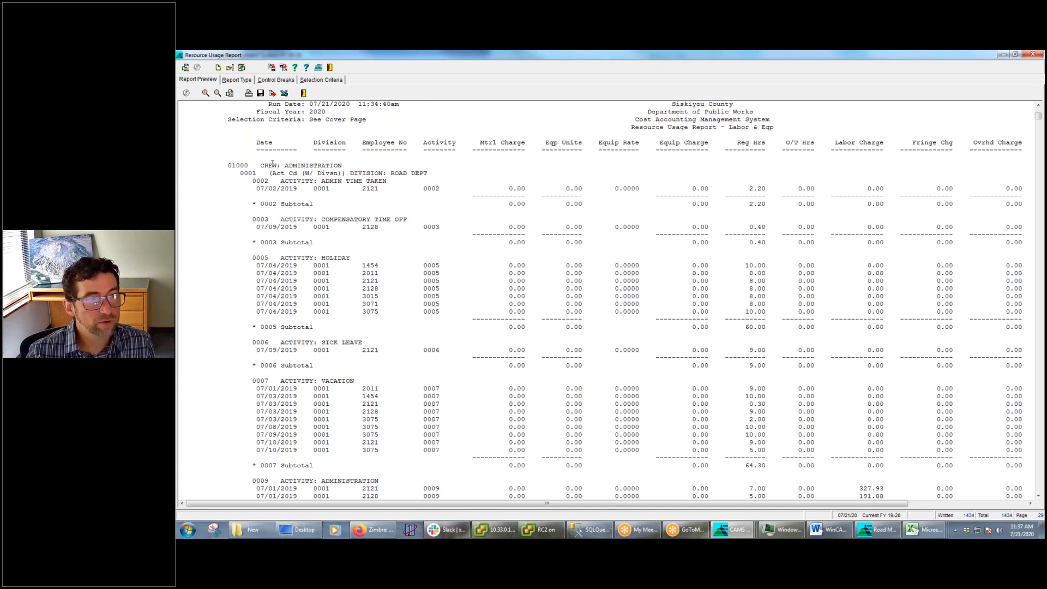
pyautogui.click(239, 80)
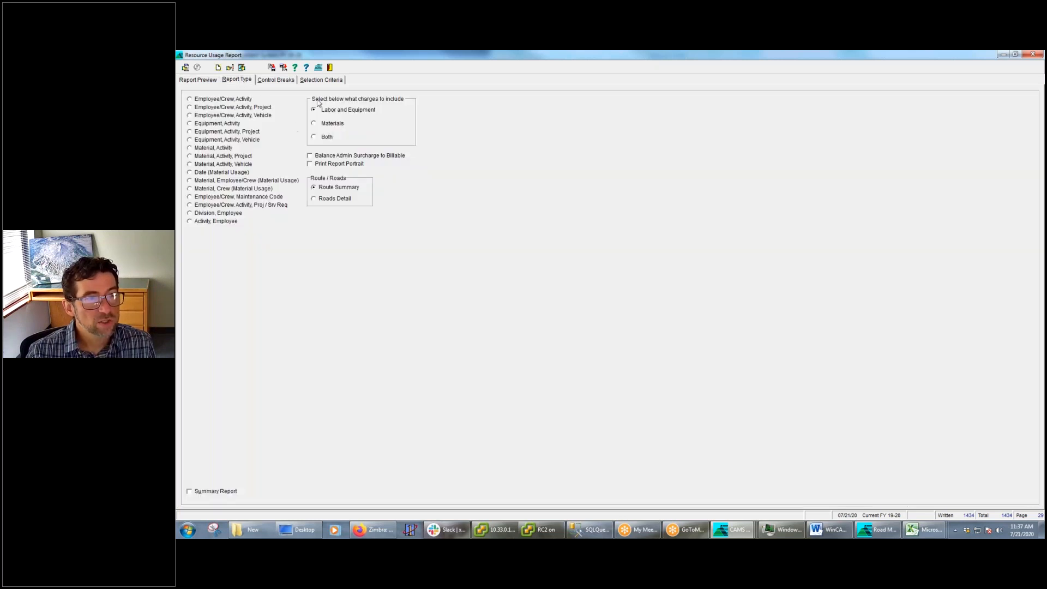
pyautogui.click(278, 80)
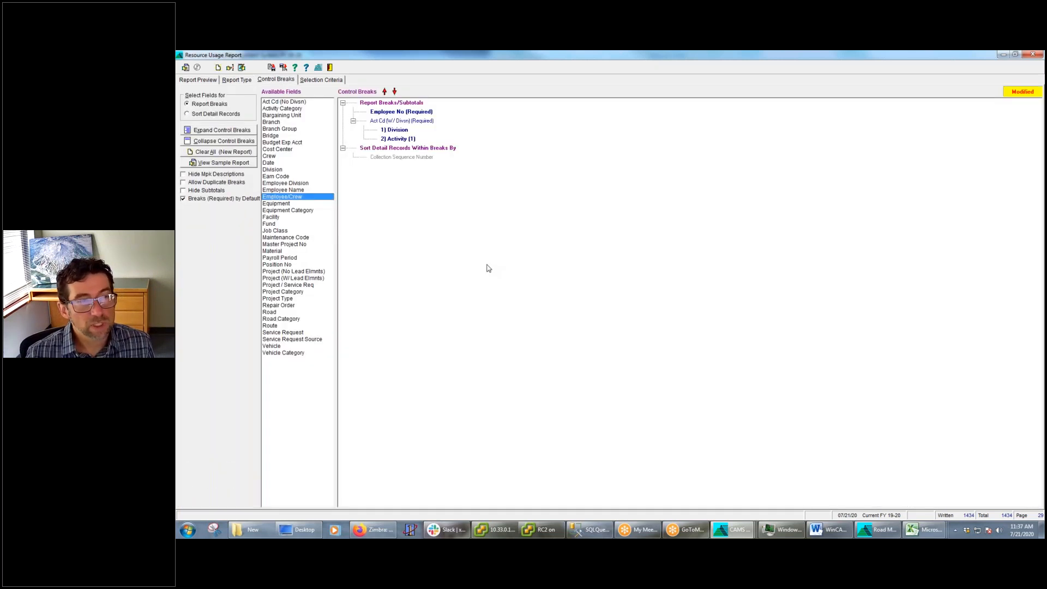
pyautogui.click(353, 121)
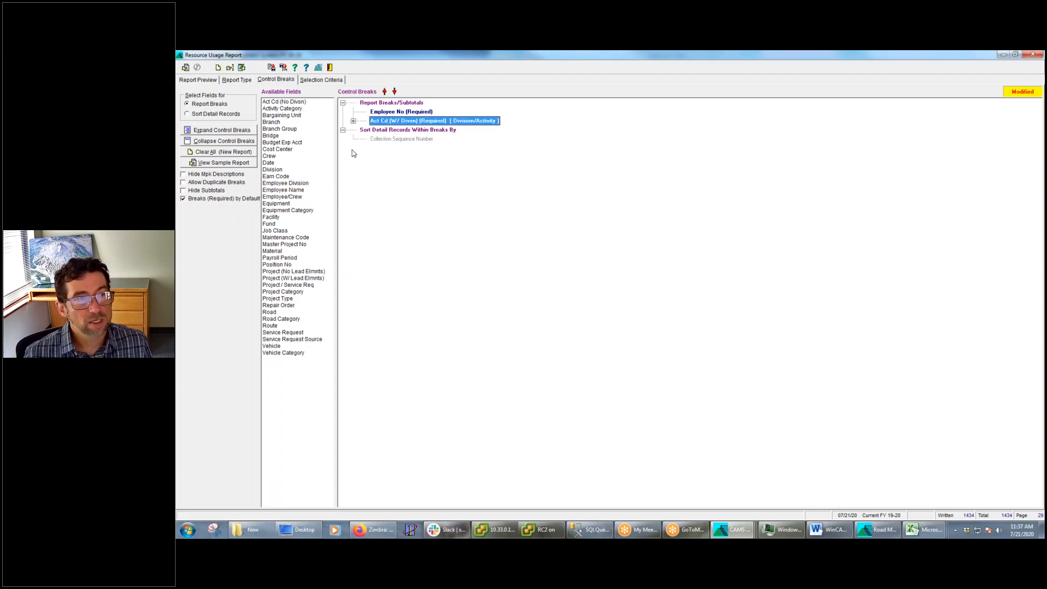
pyautogui.click(207, 79)
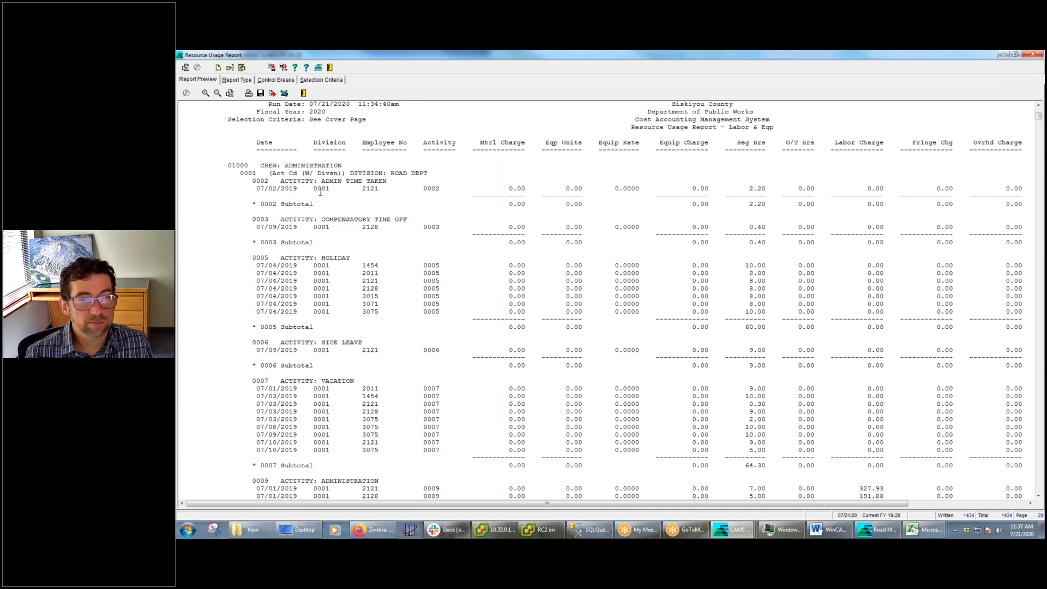
# Run the report with the changed control breaks and enlarge the preview to examine the employee and activity subtotals
pyautogui.click(279, 79)
pyautogui.click(185, 68)
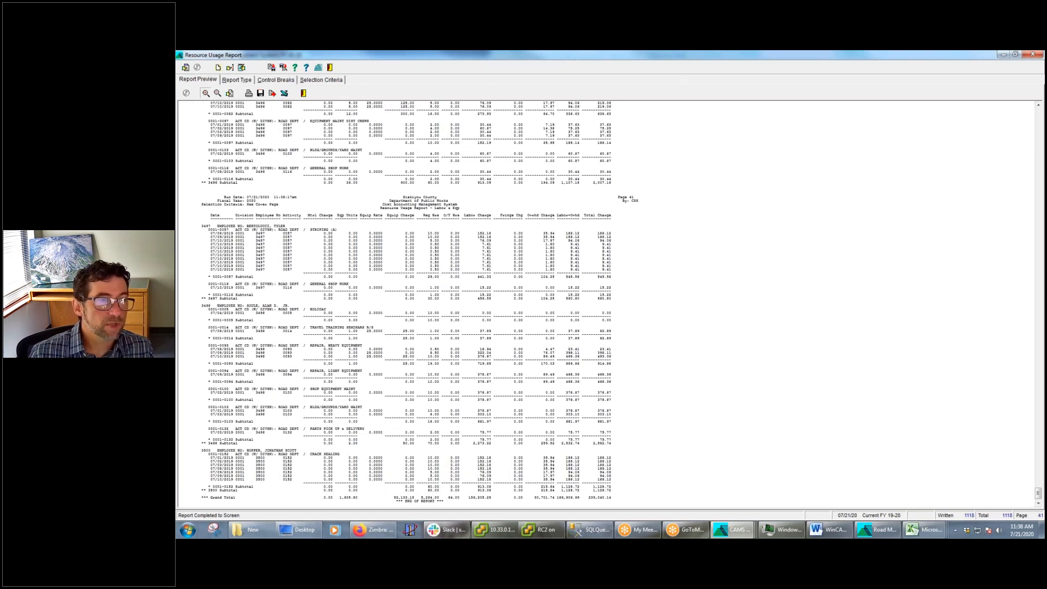
pyautogui.click(206, 93)
pyautogui.click(206, 93)
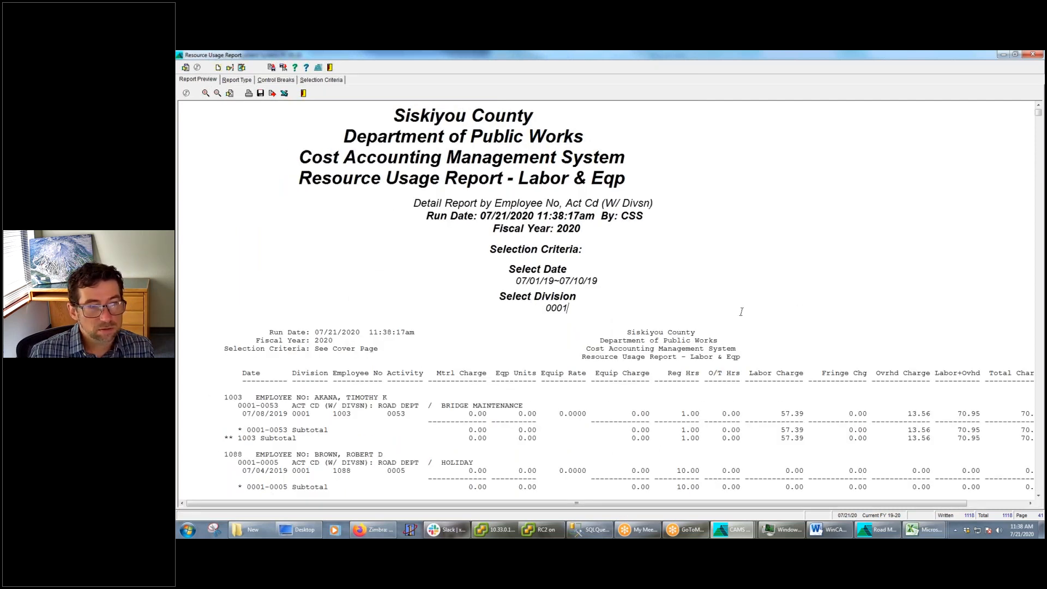
pyautogui.scroll(-3, 741, 312)
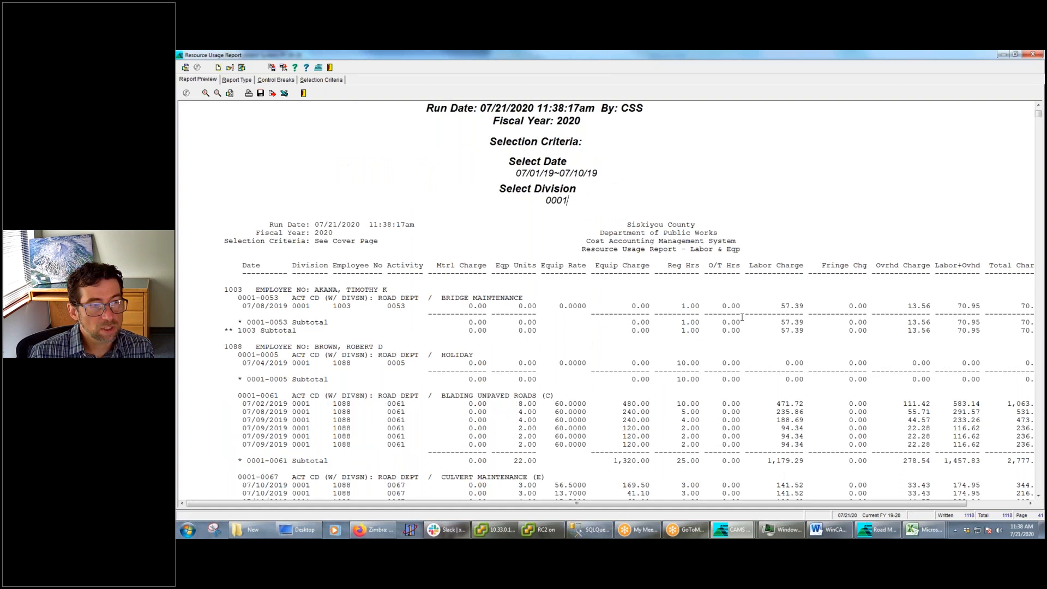
pyautogui.scroll(2, 741, 318)
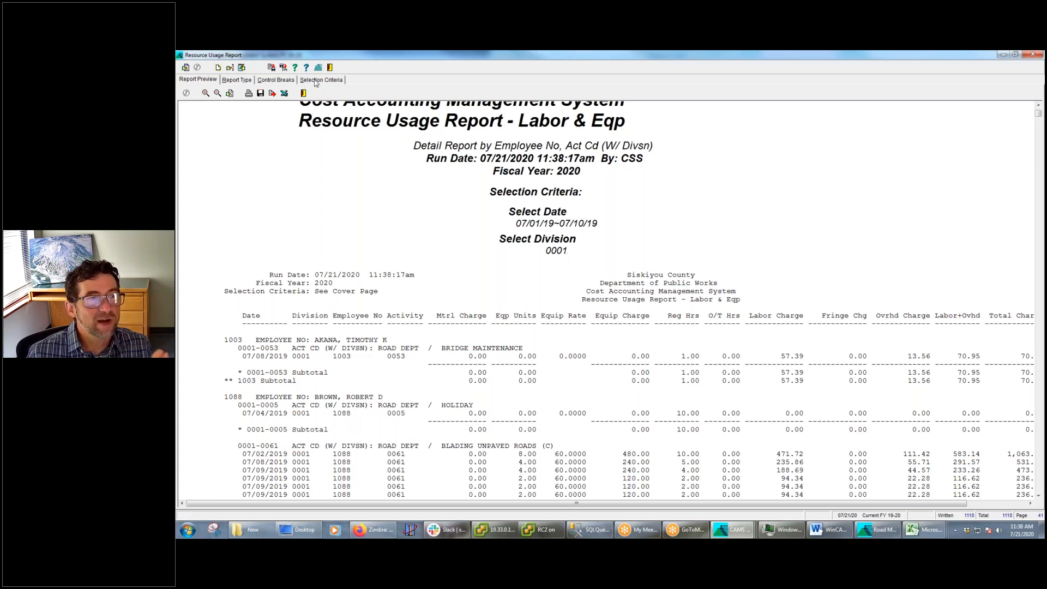
# Edit the Date selection criterion to include the range 07/01/19~07/04/19
pyautogui.click(278, 80)
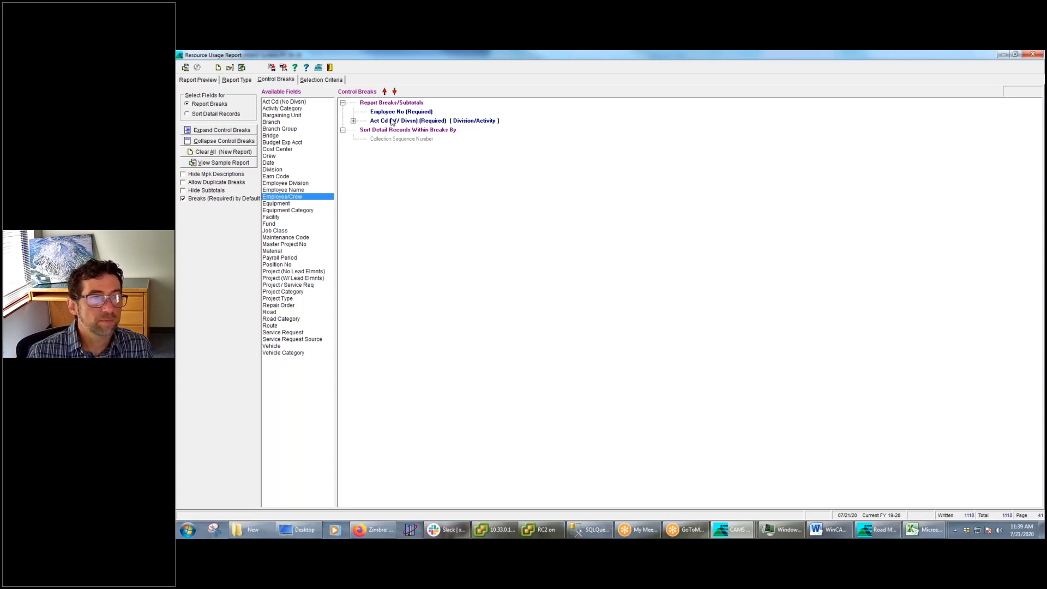
pyautogui.click(323, 80)
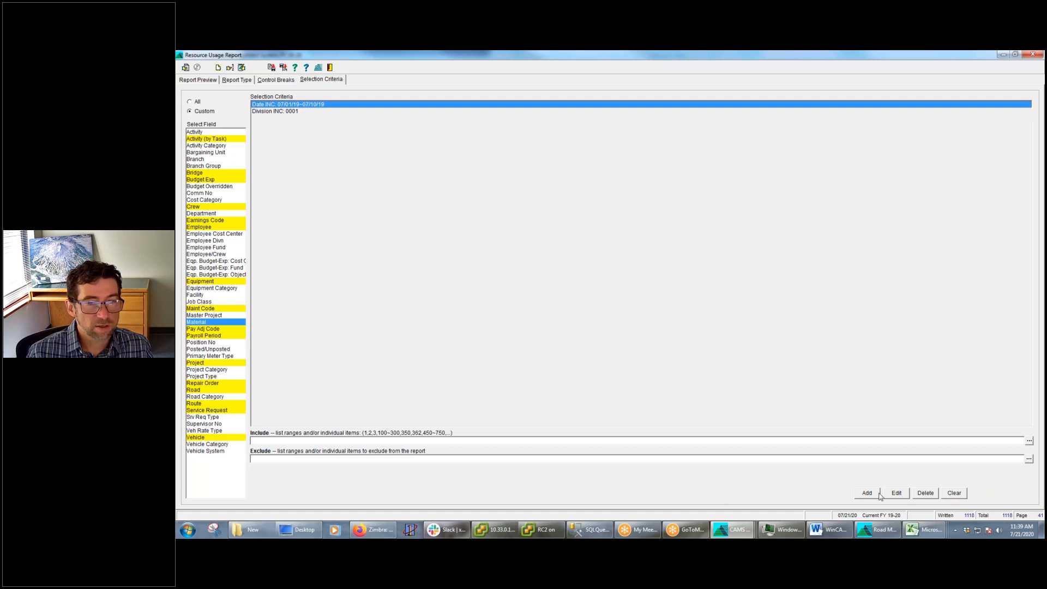
pyautogui.click(897, 493)
pyautogui.click(291, 441)
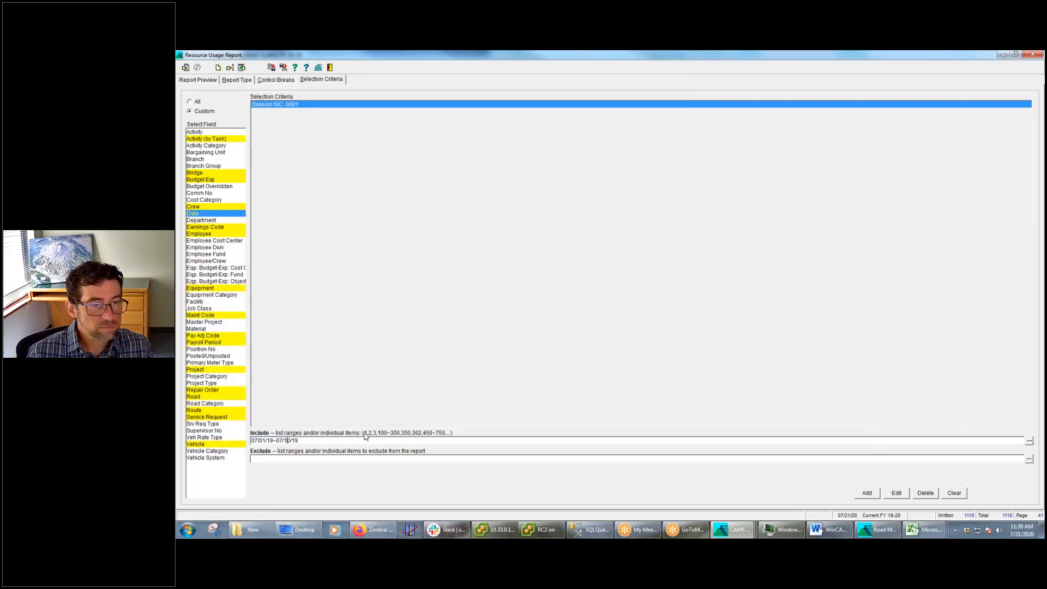
pyautogui.write('04')
pyautogui.press('Return')
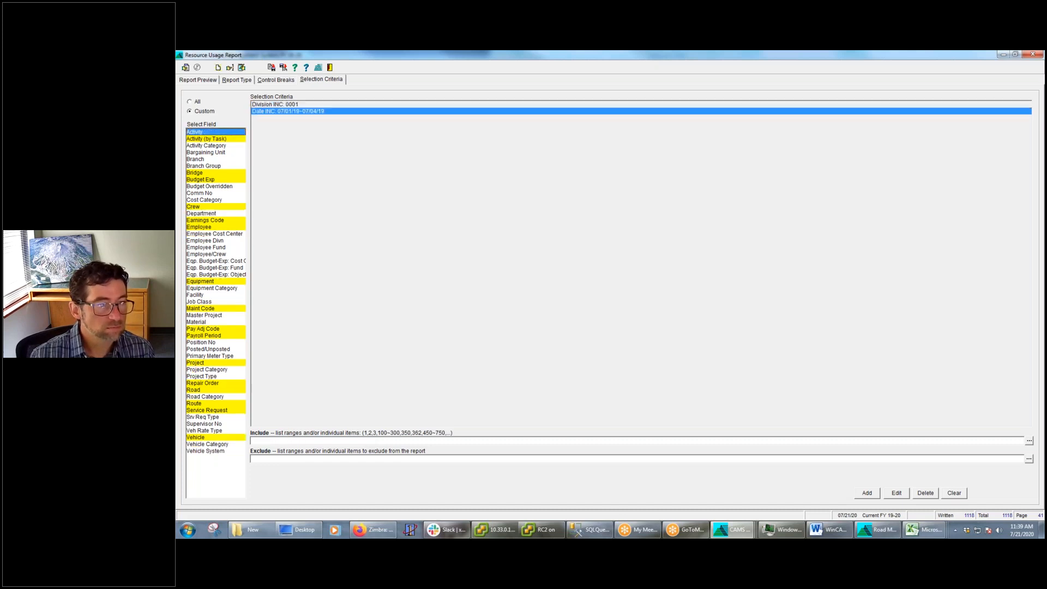
# Open the report's column selection and remove the Mtrl Charge, Eqp Units, Equip Rate and Equip Charge columns
pyautogui.click(199, 80)
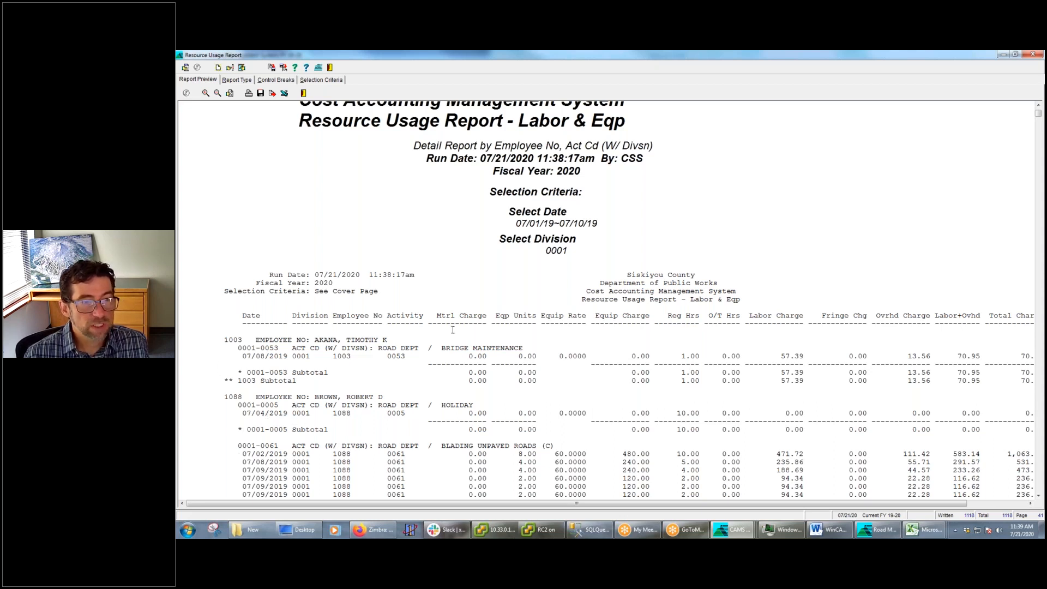
pyautogui.click(244, 81)
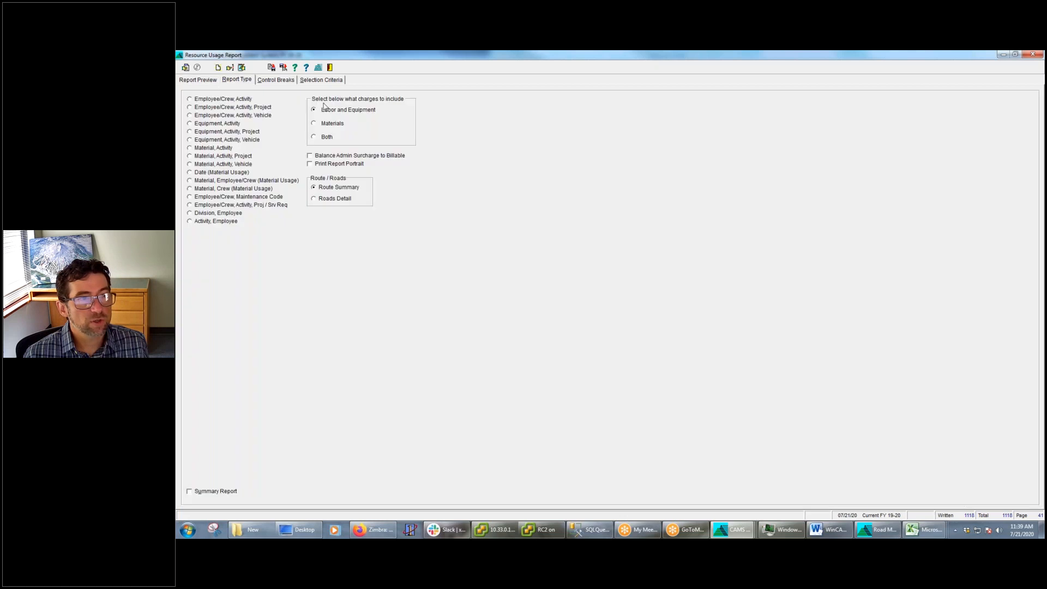
pyautogui.click(241, 67)
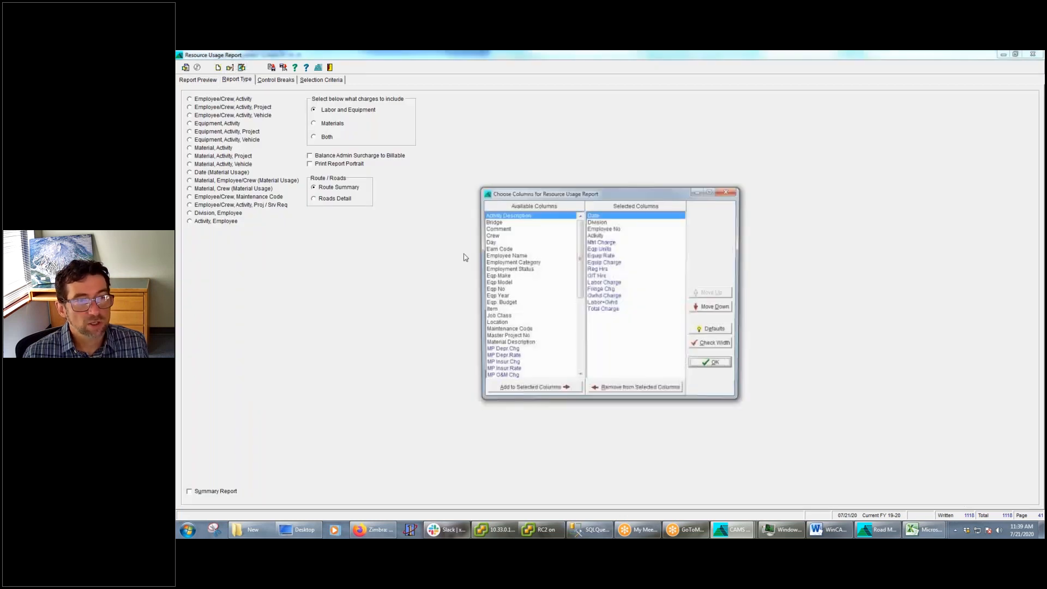
pyautogui.click(606, 242)
pyautogui.doubleClick(608, 243)
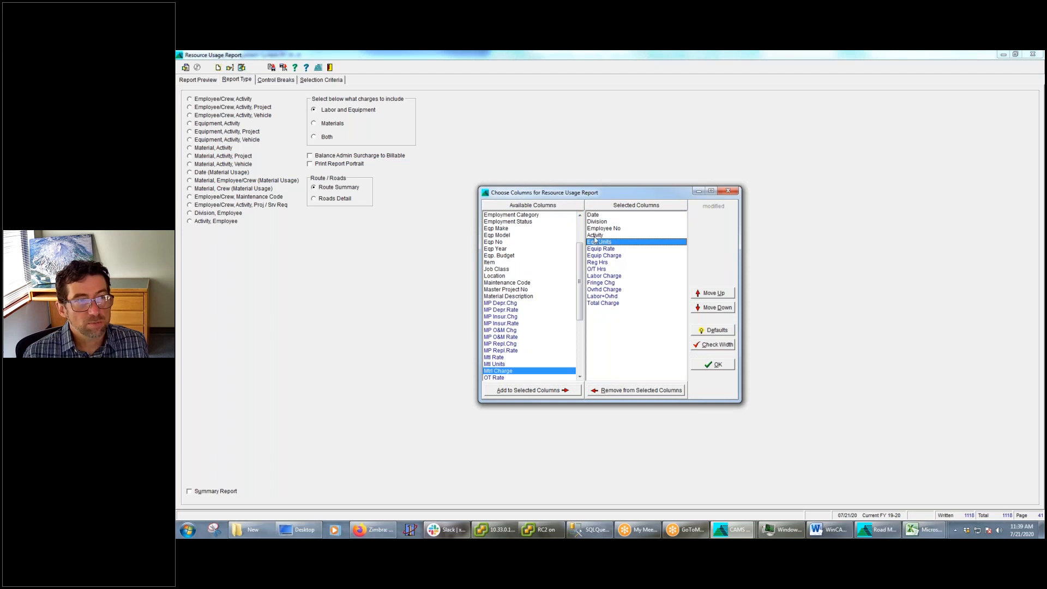
pyautogui.doubleClick(616, 242)
pyautogui.doubleClick(617, 242)
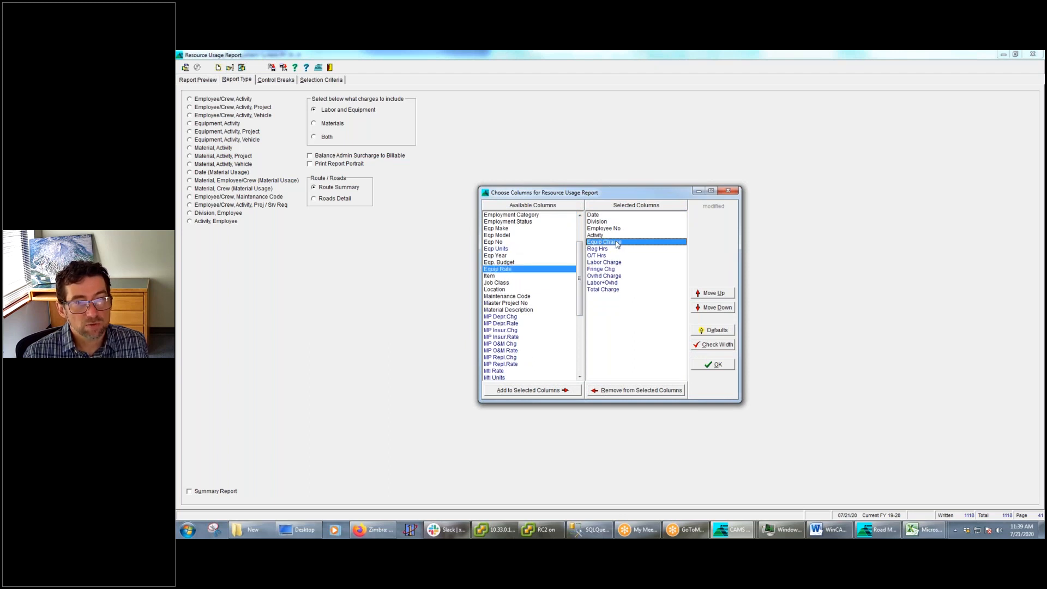
pyautogui.doubleClick(617, 243)
# Remove the Fringe Chg, Ovrhd Charge, Labor+Ovhd and Labor Charge columns and accept the column selection
pyautogui.doubleClick(614, 264)
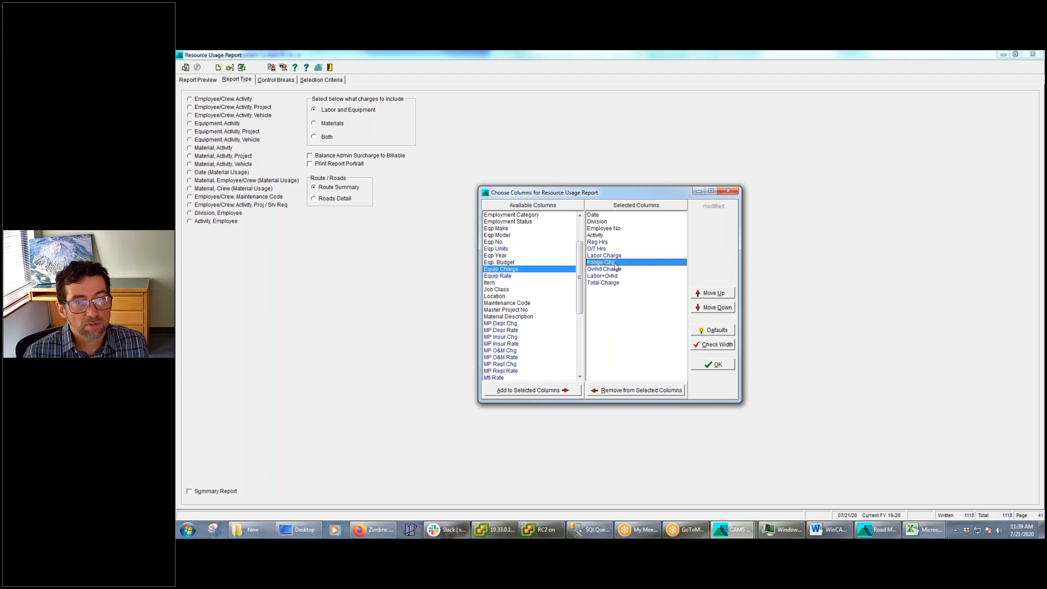
pyautogui.doubleClick(617, 263)
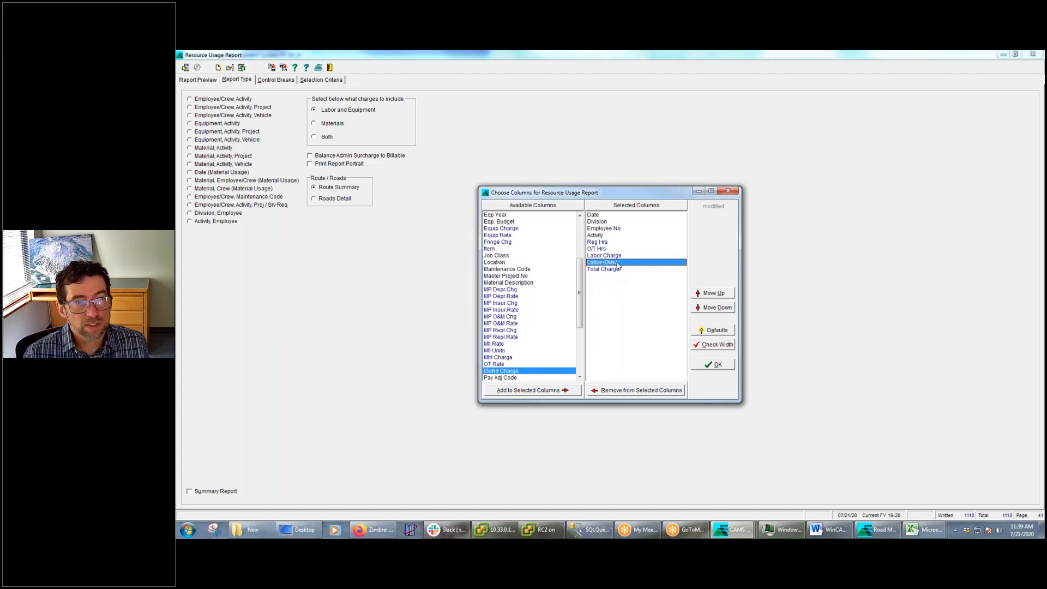
pyautogui.doubleClick(619, 264)
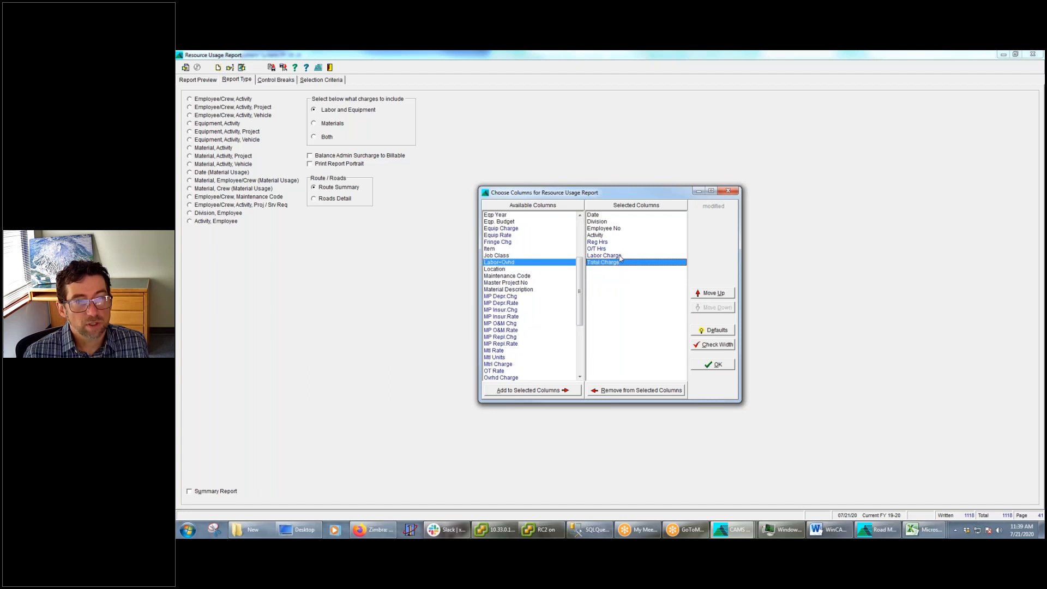
pyautogui.doubleClick(620, 256)
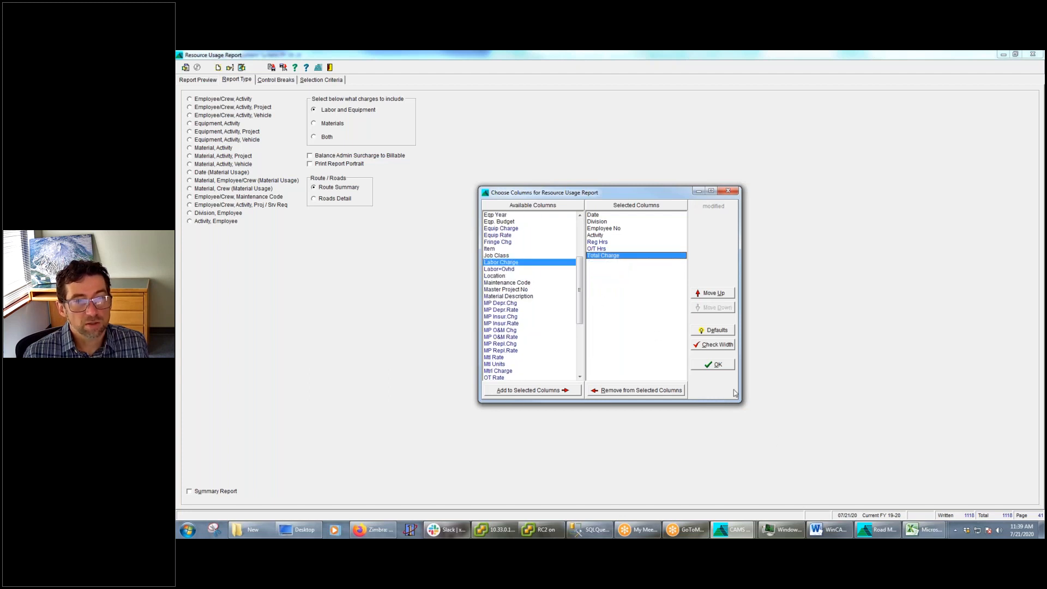
pyautogui.click(714, 364)
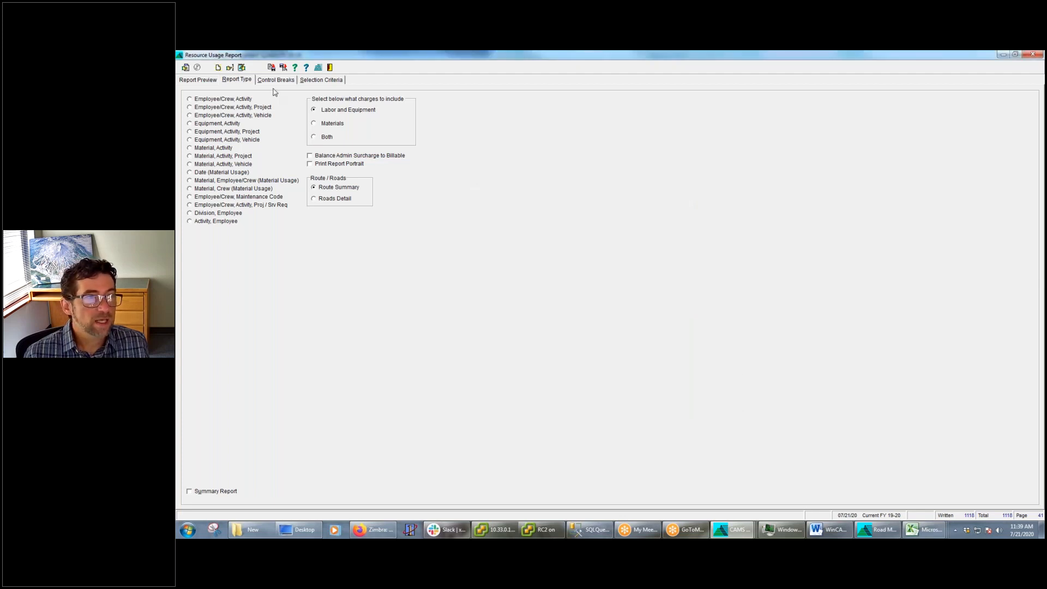
# Delete the Division 0001 selection criterion and rerun the report using only the date range
pyautogui.click(185, 67)
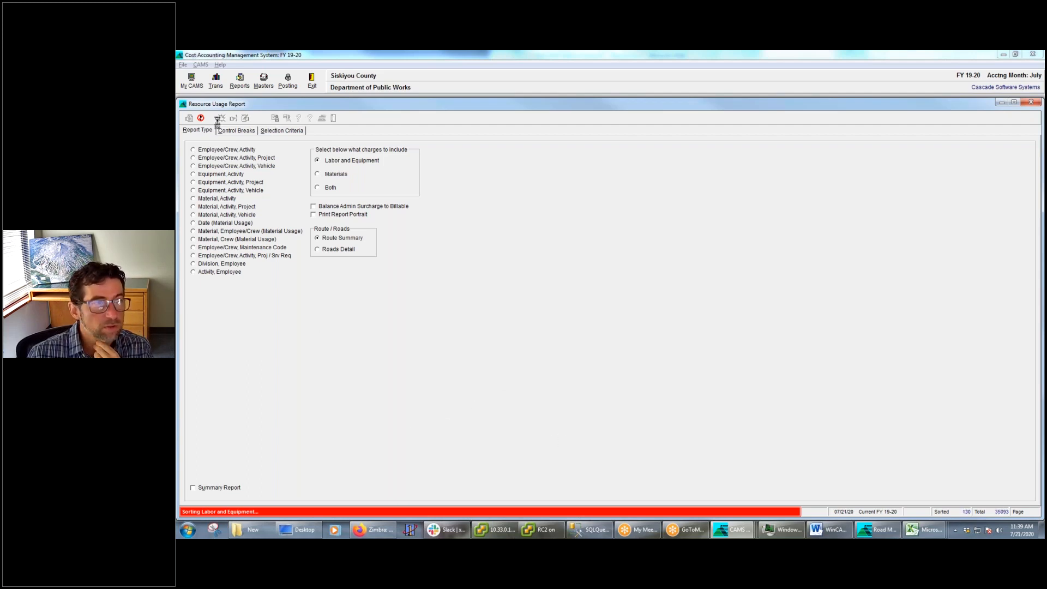
pyautogui.click(201, 118)
pyautogui.click(282, 130)
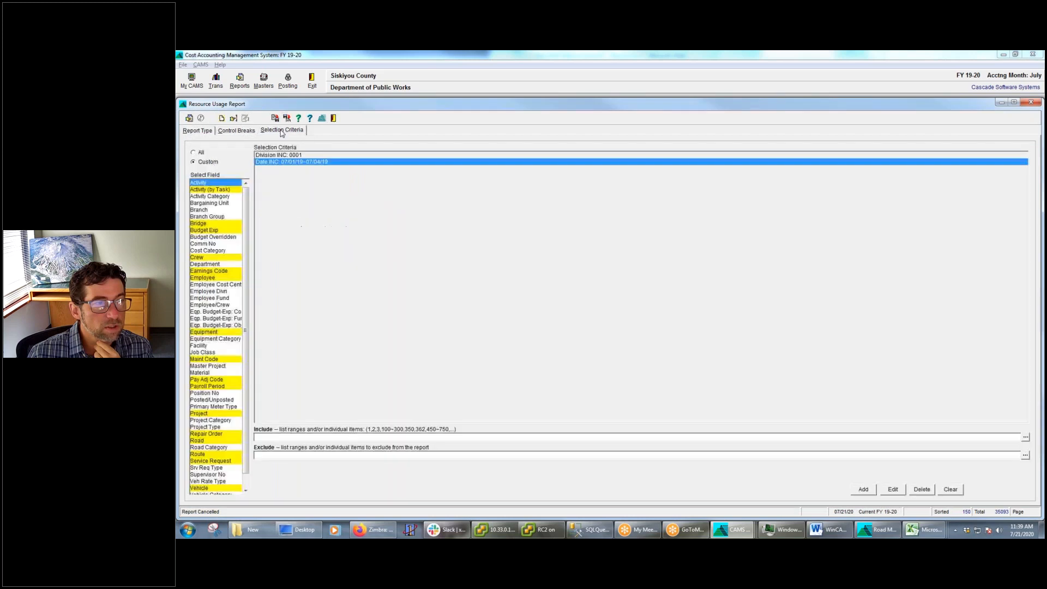
pyautogui.click(304, 158)
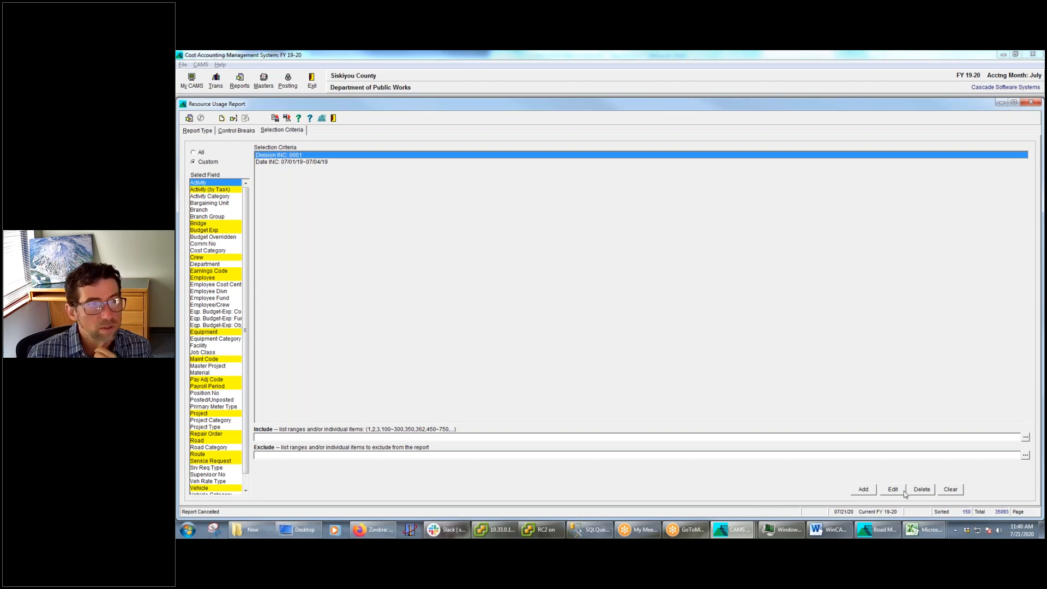
pyautogui.click(922, 489)
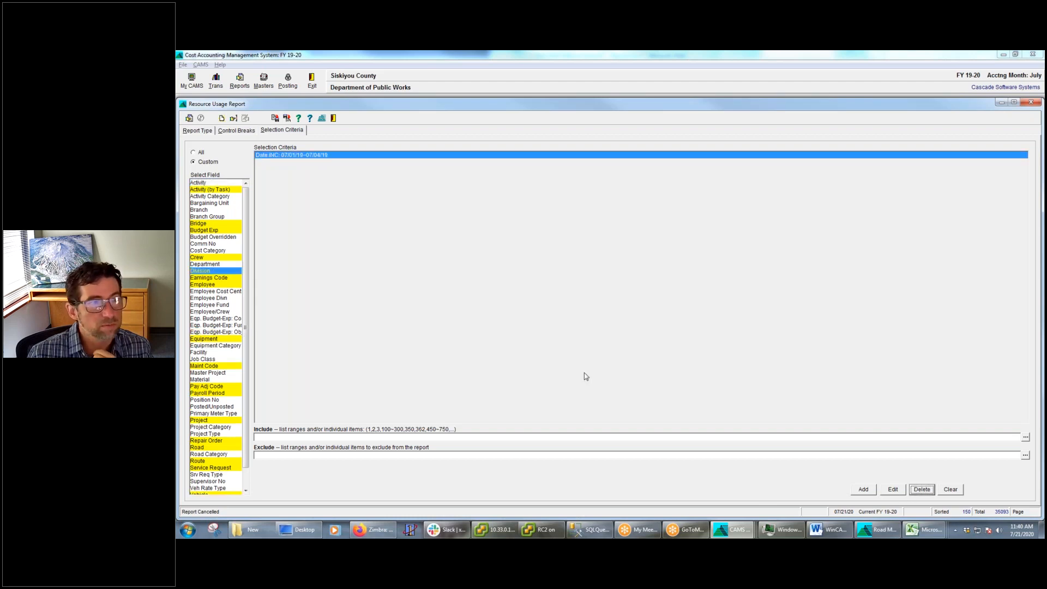
pyautogui.click(188, 119)
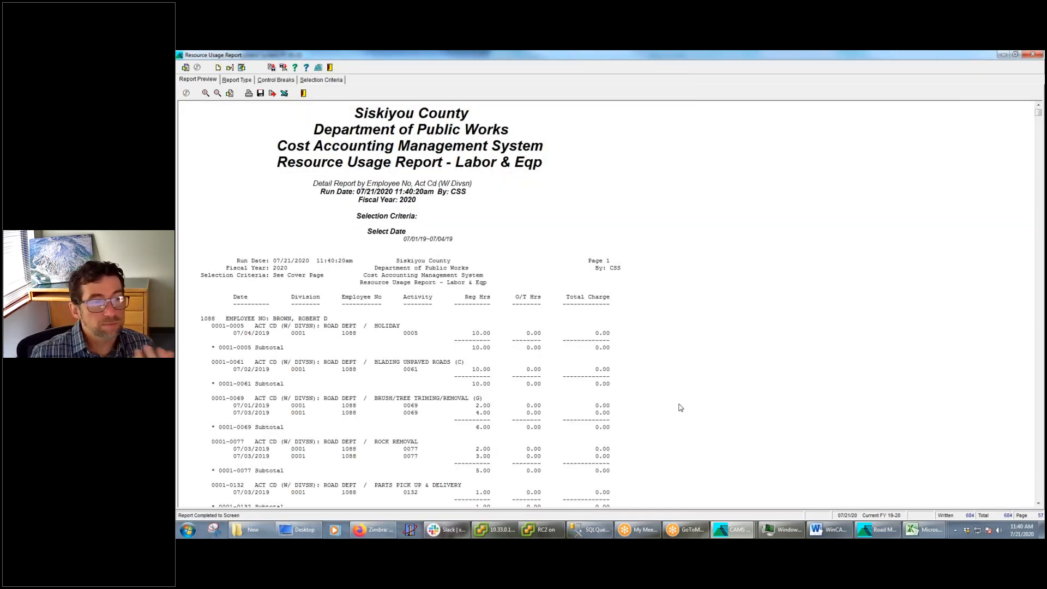
pyautogui.scroll(-3, 659, 384)
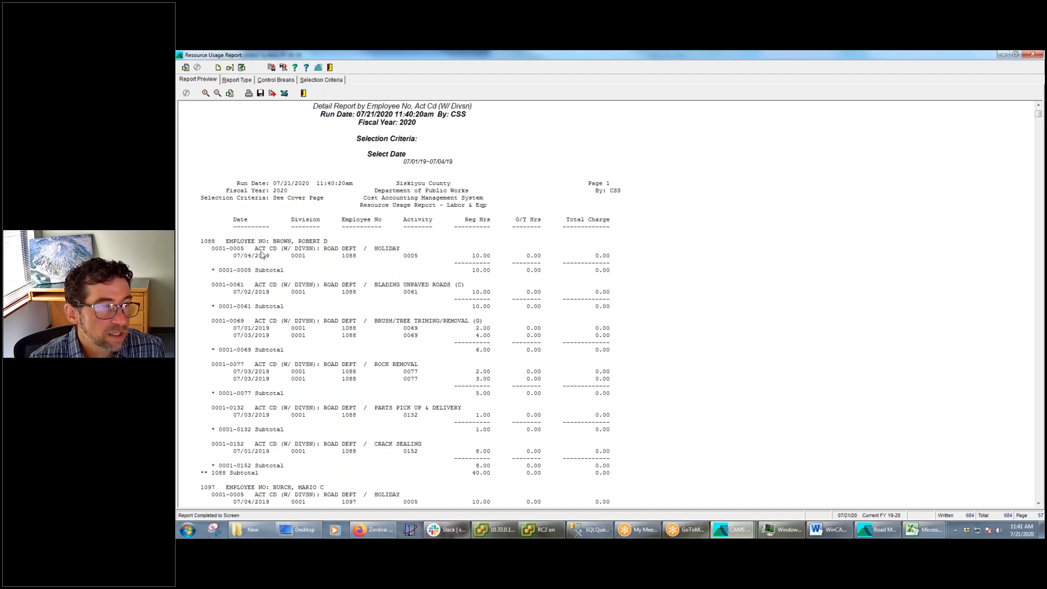
# Turn on the Summary Report option, rerun the report and look through the resulting employee and activity subtotals
pyautogui.click(238, 81)
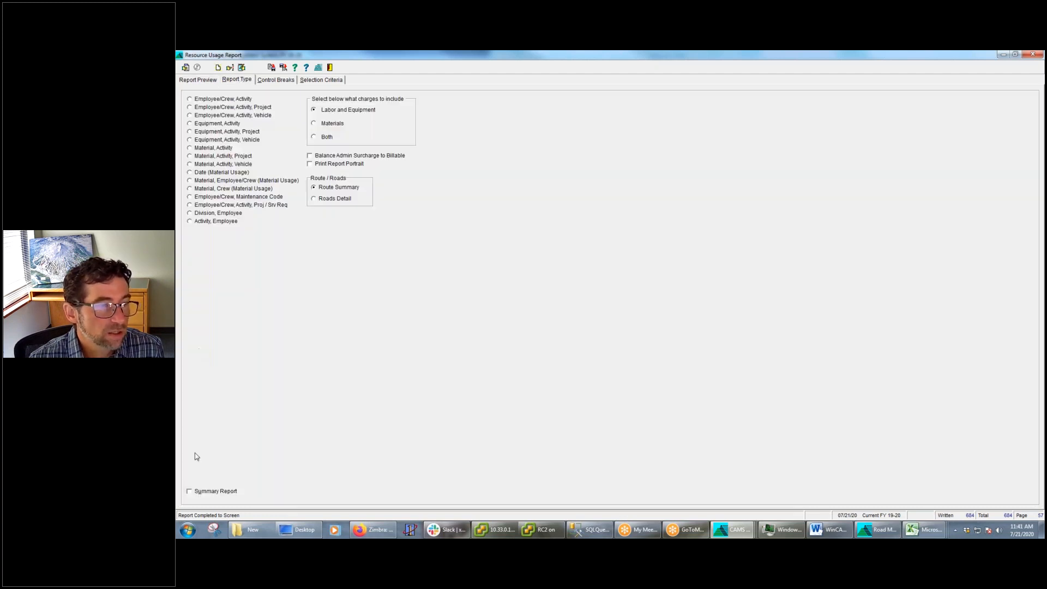
pyautogui.click(190, 492)
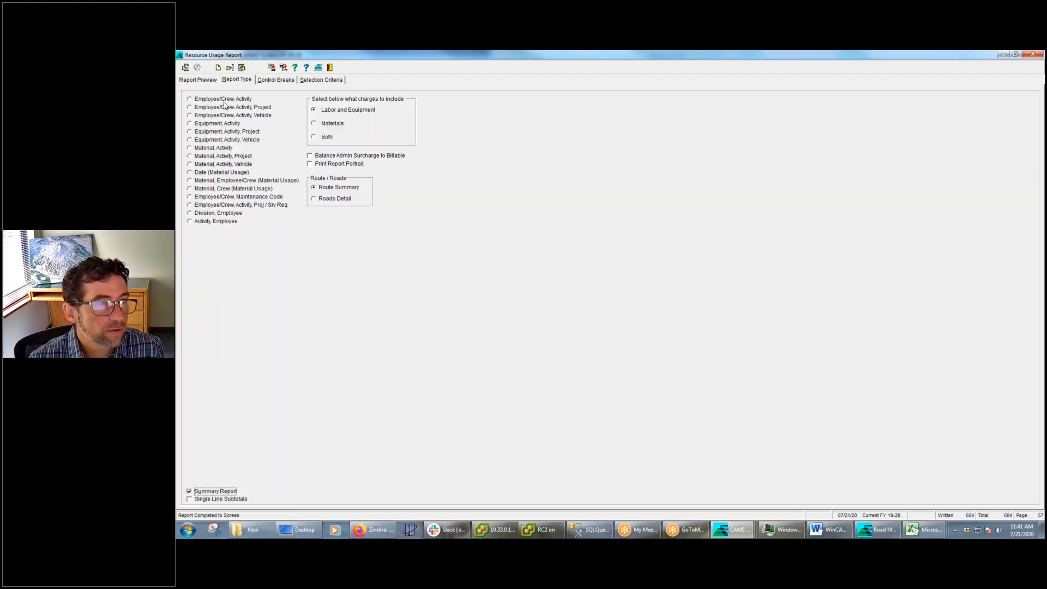
pyautogui.click(242, 68)
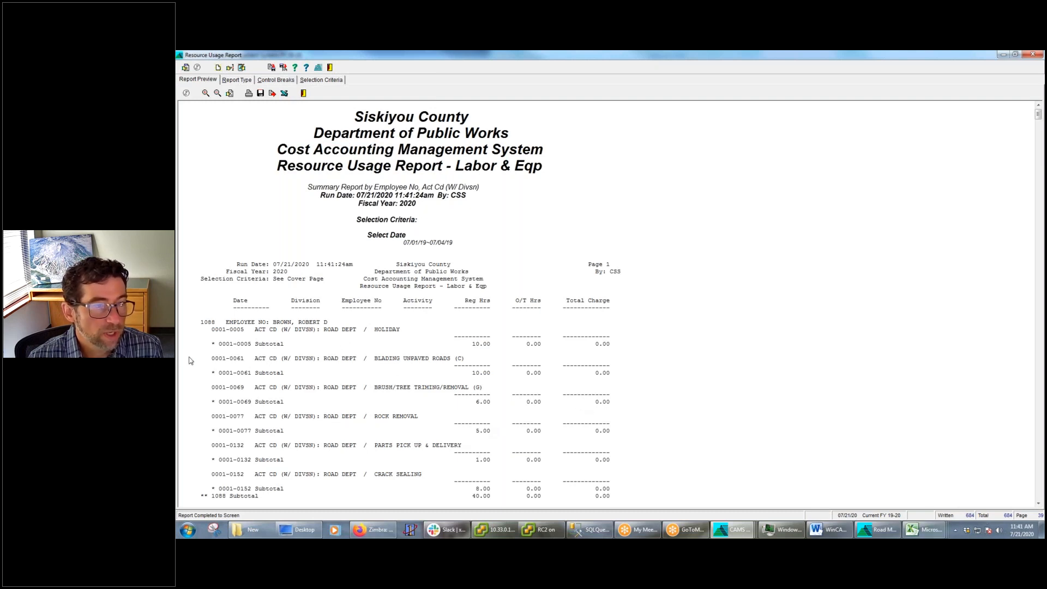
pyautogui.scroll(-15, 256, 391)
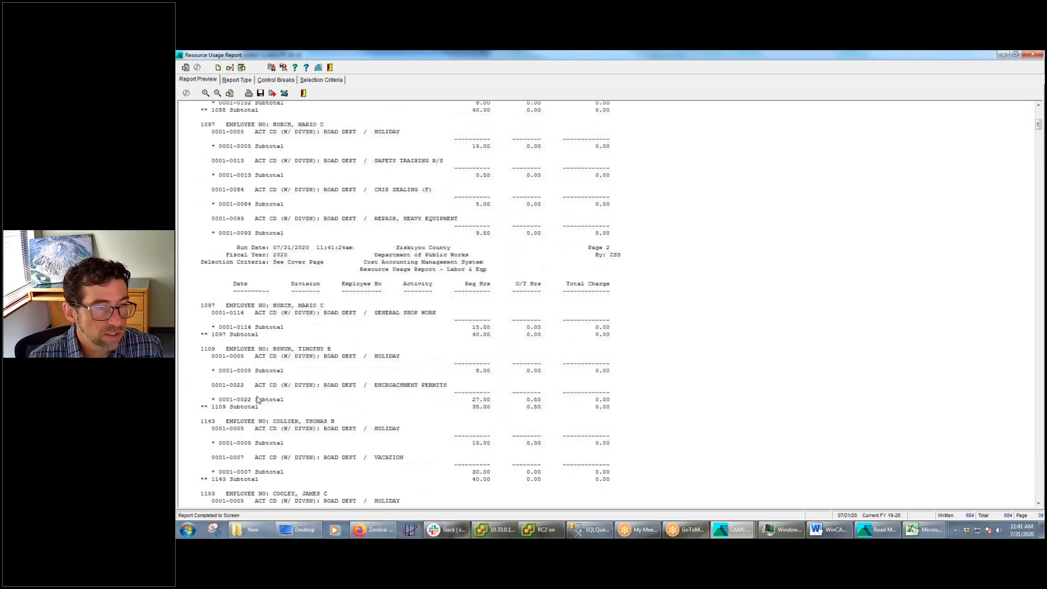
pyautogui.scroll(-4, 257, 399)
pyautogui.scroll(10, 259, 401)
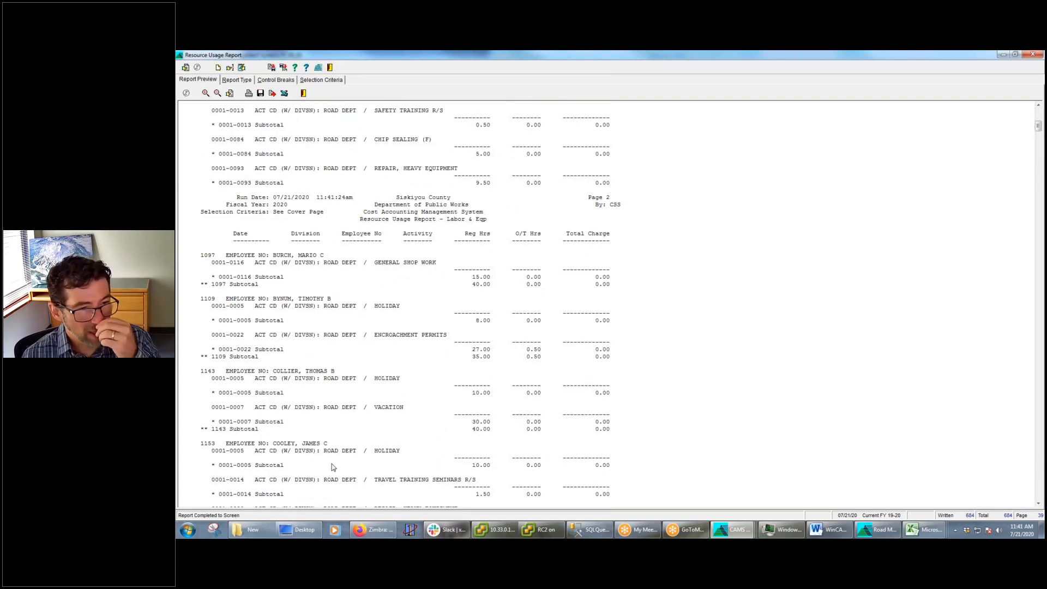
# Remove the Act Cd (W/ Divsn) control break, leaving Employee No as the only break, and rerun the report
pyautogui.click(274, 83)
pyautogui.click(394, 122)
pyautogui.rightClick(395, 124)
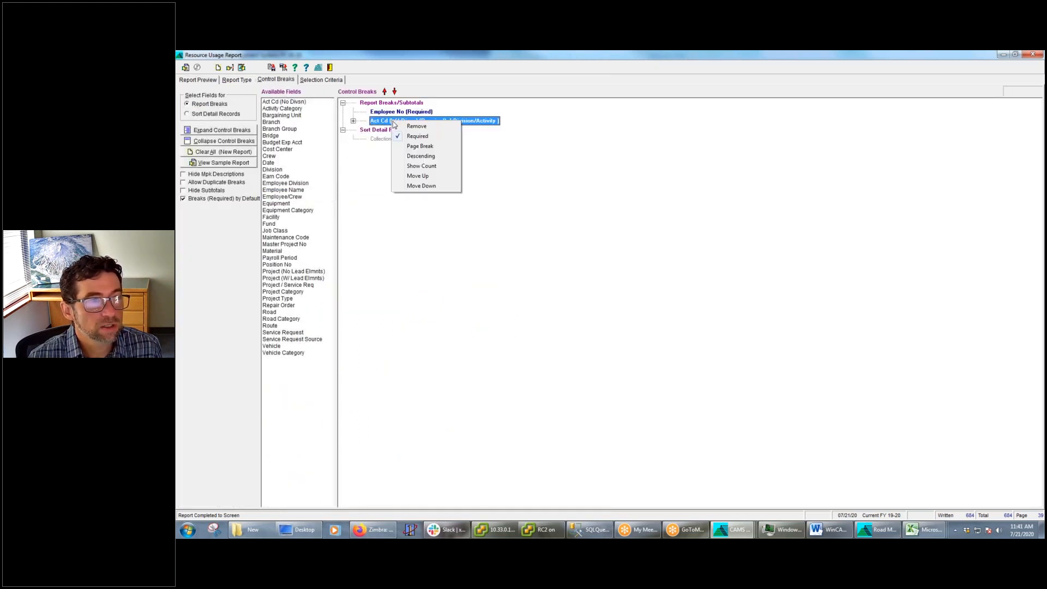
pyautogui.click(418, 126)
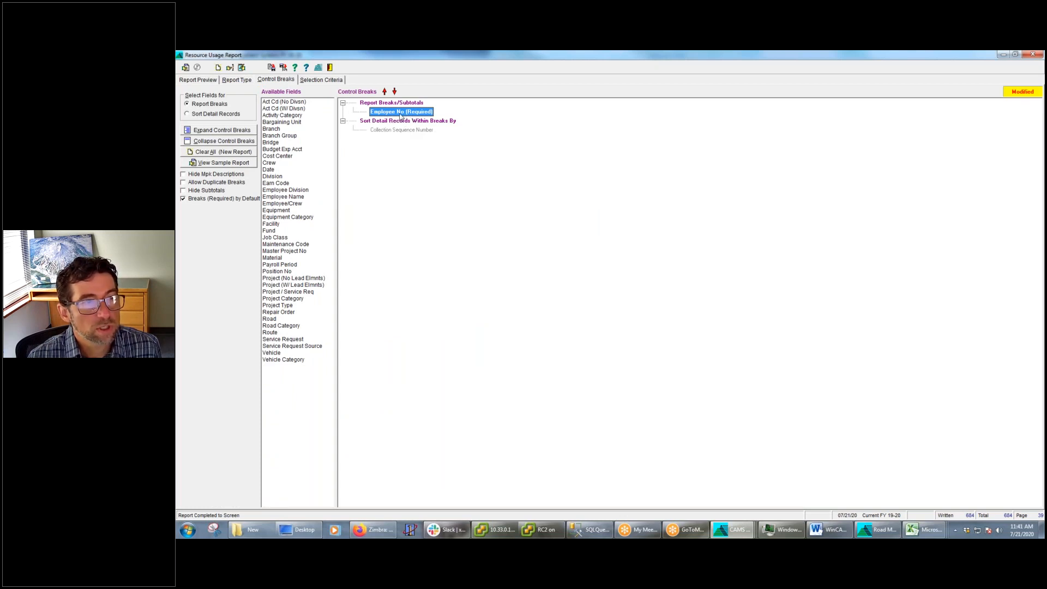
pyautogui.click(230, 67)
pyautogui.click(718, 365)
pyautogui.click(331, 82)
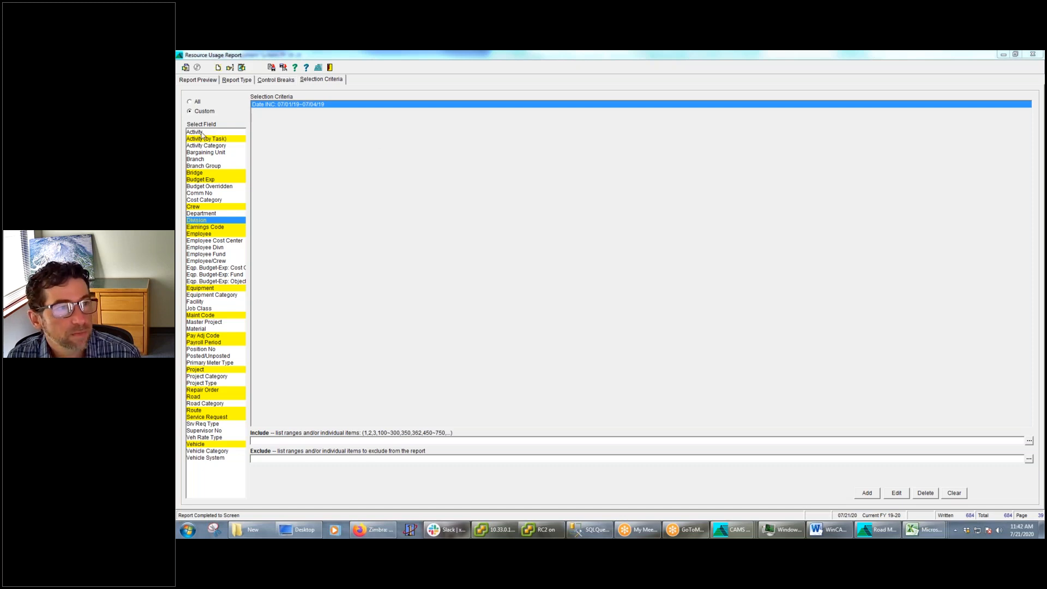
pyautogui.click(288, 83)
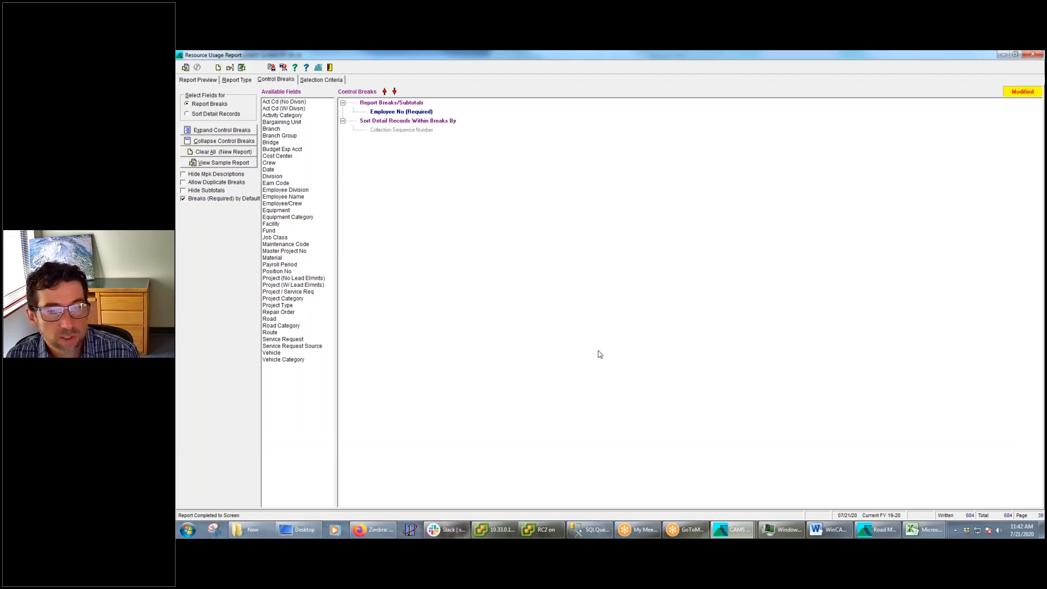
pyautogui.click(185, 67)
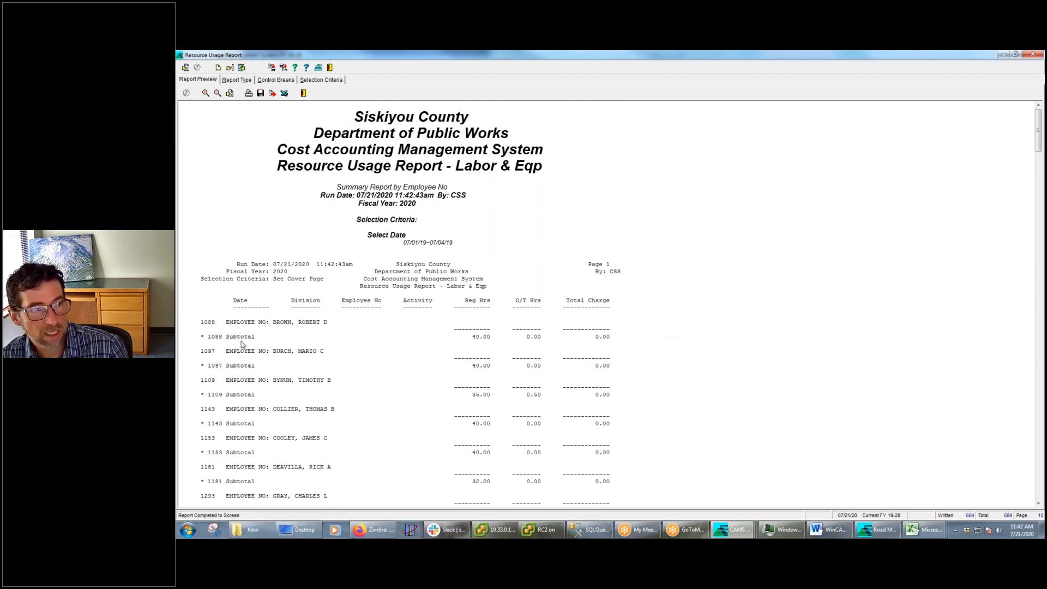
# Enable Single Line Subtotals for the summary report and rerun it
pyautogui.click(243, 81)
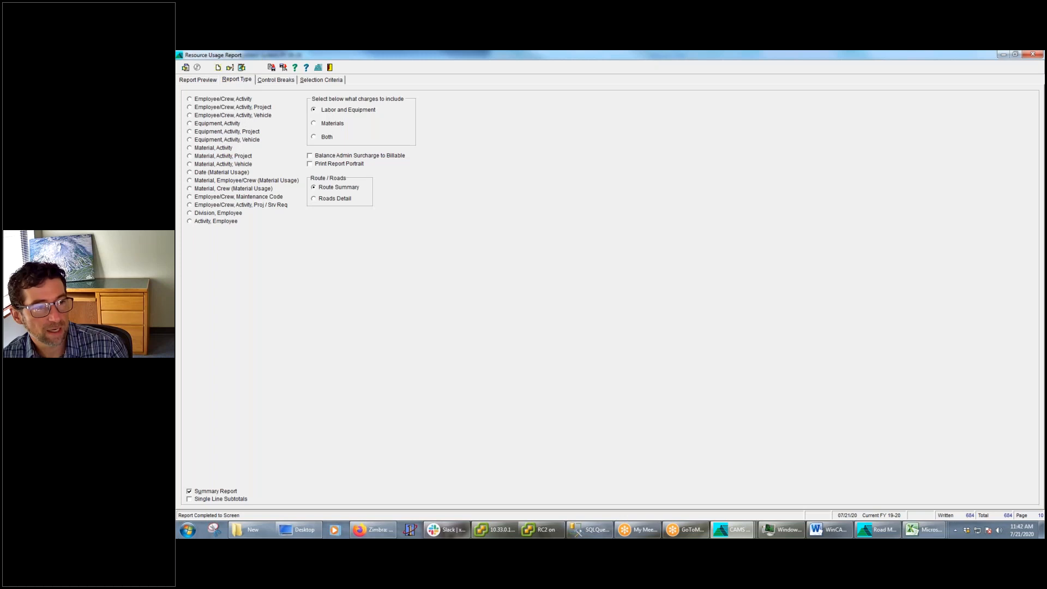
pyautogui.click(189, 499)
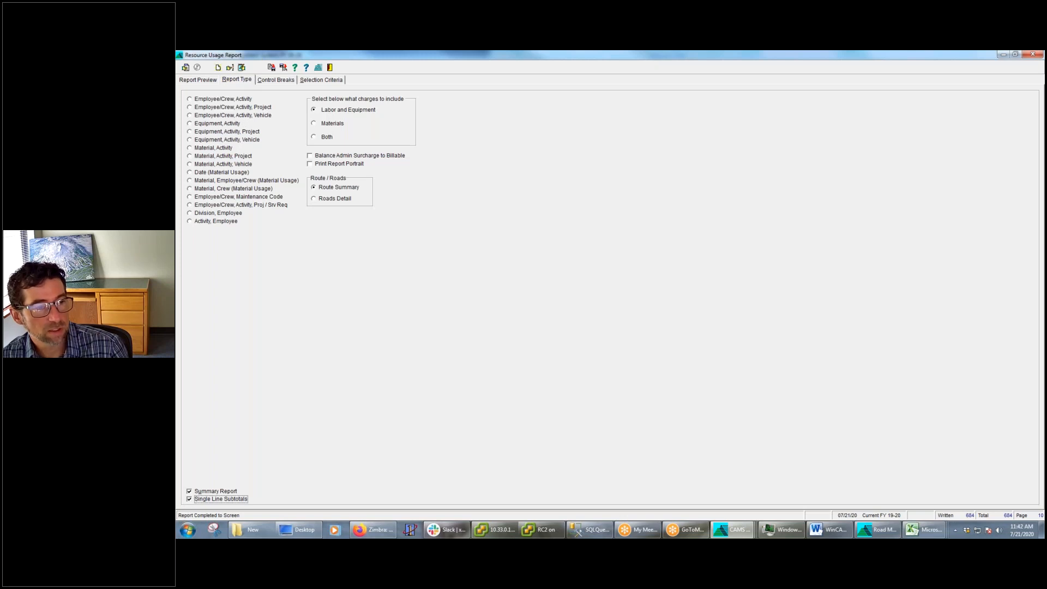
pyautogui.click(242, 67)
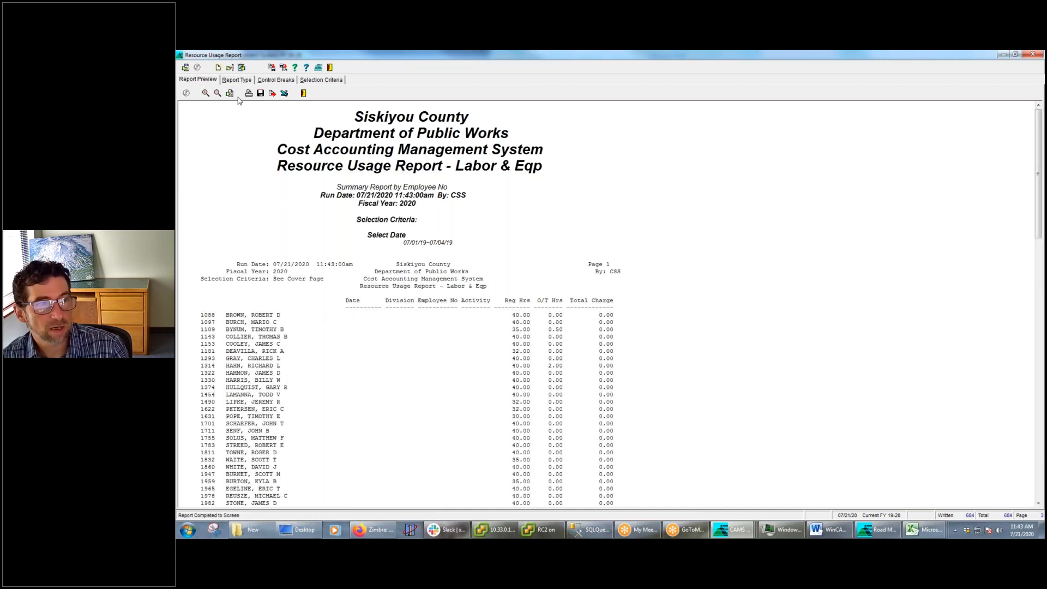
# Remove the Date, Division, Employee No and Activity columns from the report, accept the column selection and rerun the report
pyautogui.click(231, 69)
pyautogui.doubleClick(604, 215)
pyautogui.doubleClick(602, 216)
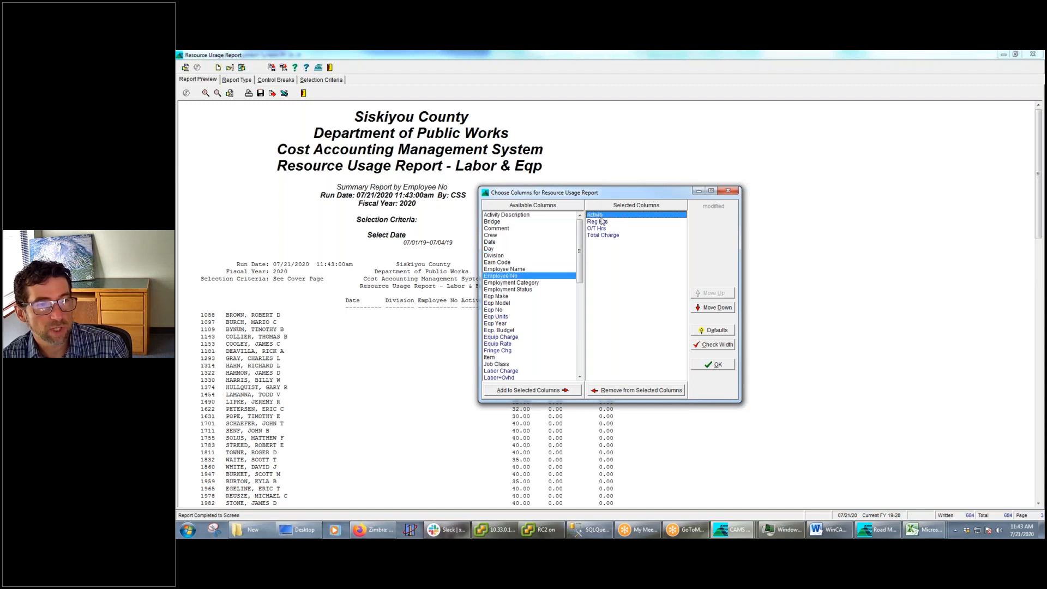
pyautogui.doubleClick(602, 216)
pyautogui.click(715, 364)
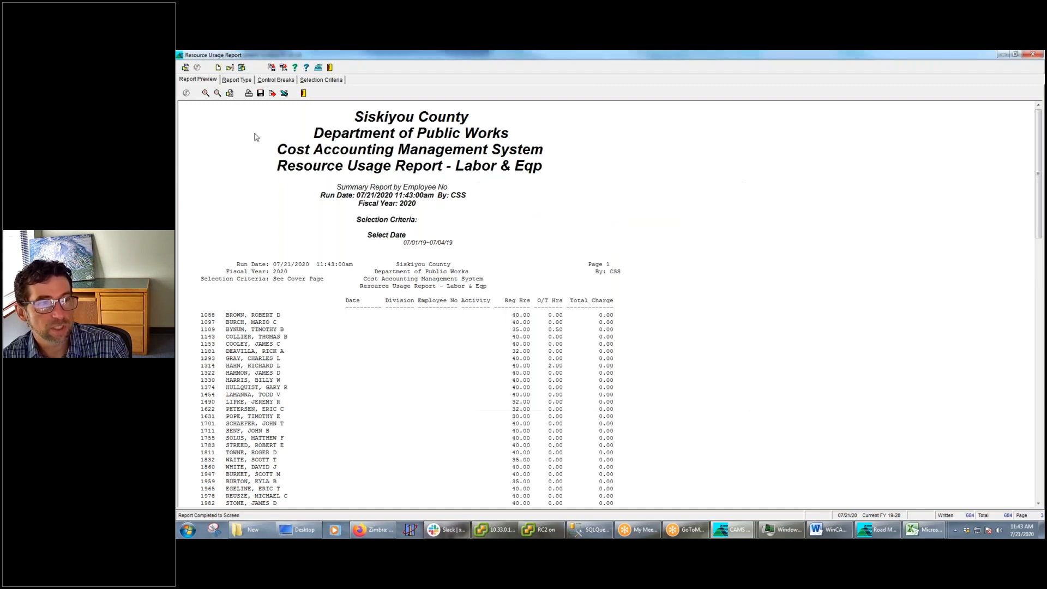
pyautogui.click(242, 68)
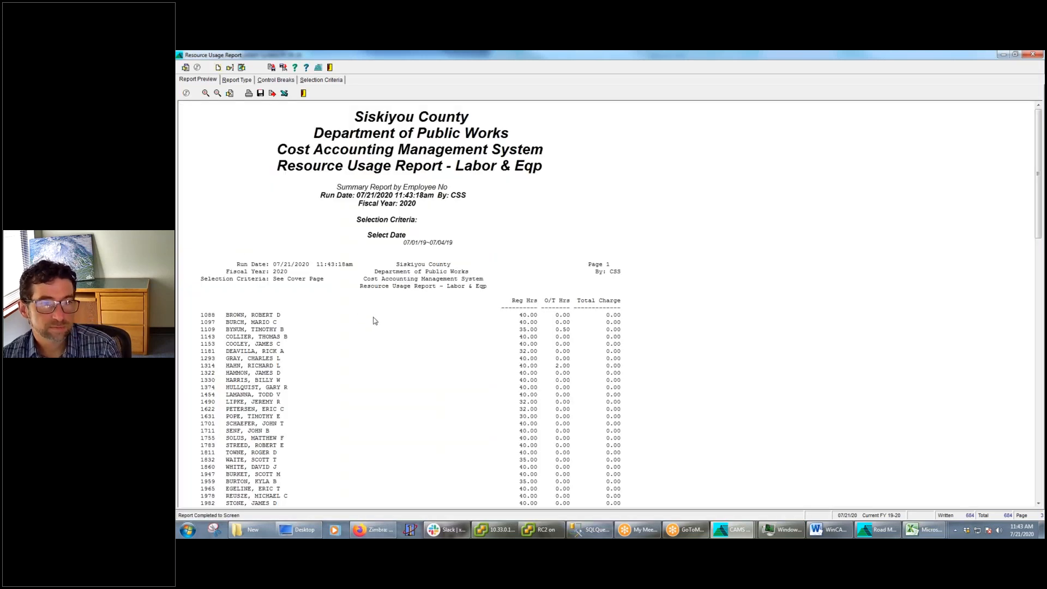
# Export the summary report to Excel, then minimize the workbook to return to the report preview
pyautogui.click(284, 94)
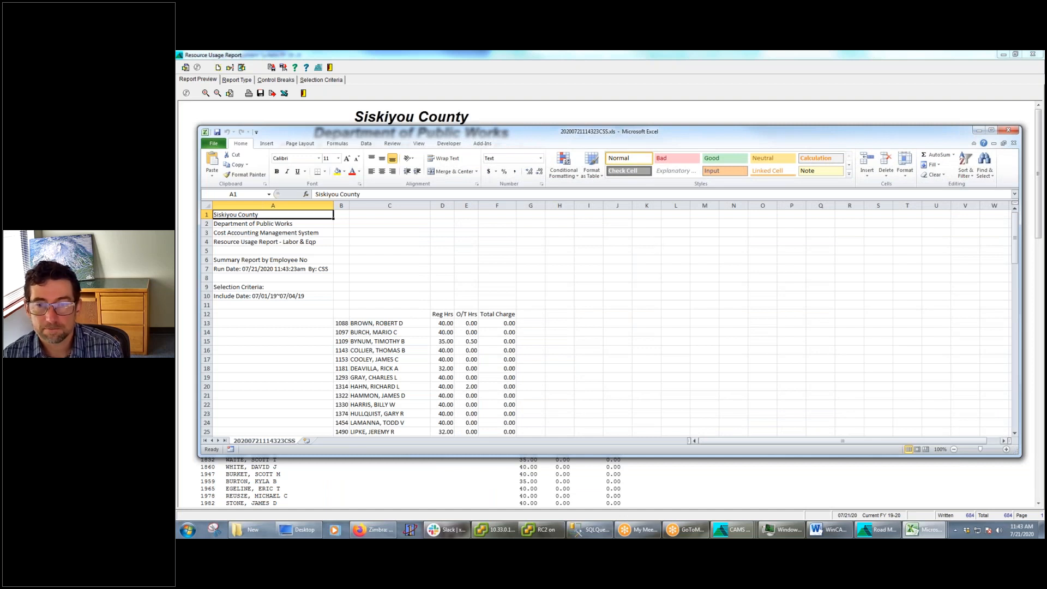
pyautogui.click(979, 131)
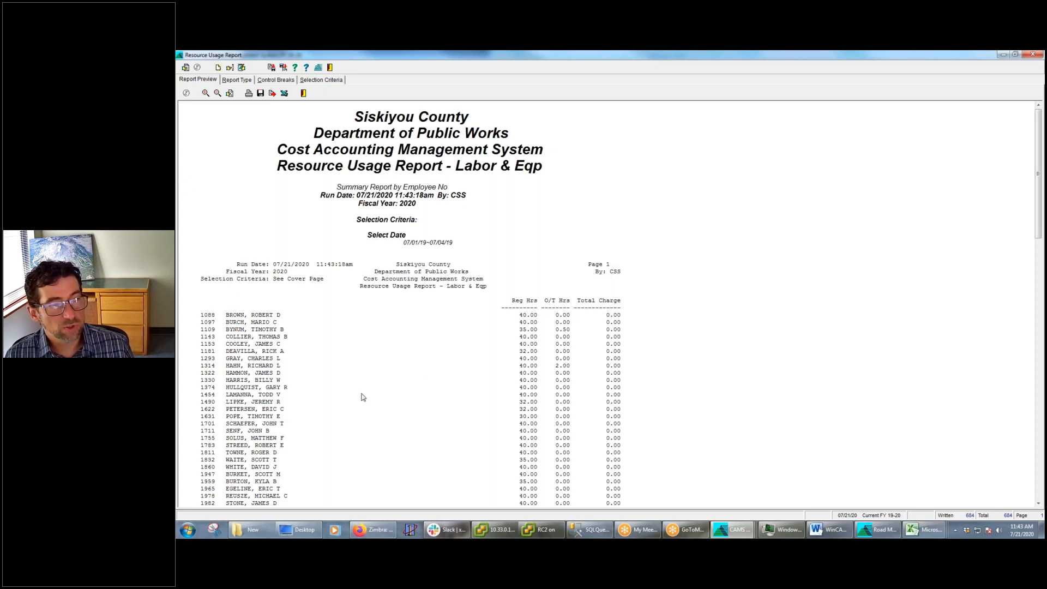
pyautogui.click(526, 351)
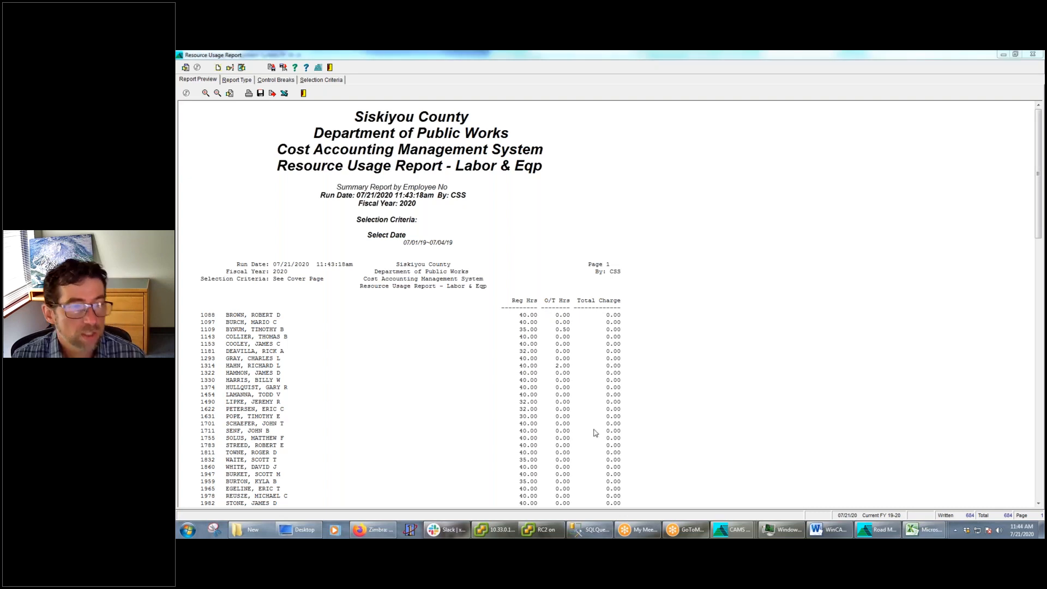
# Examine the Employee No and Employee/Crew control-break fields and the Employee and Employee/Crew selection fields, then return to the report preview
pyautogui.click(291, 80)
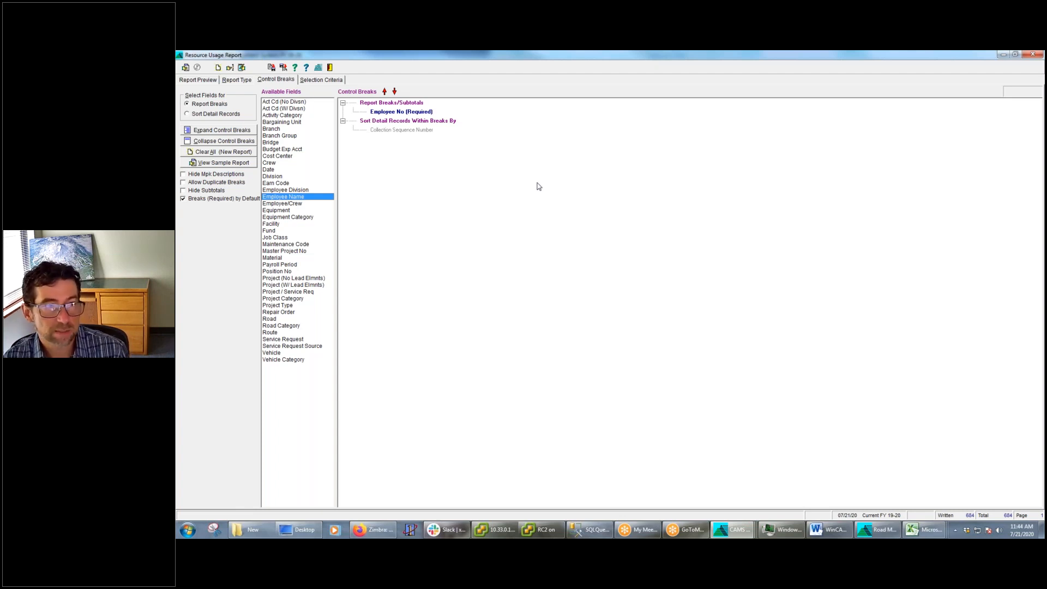
pyautogui.click(404, 113)
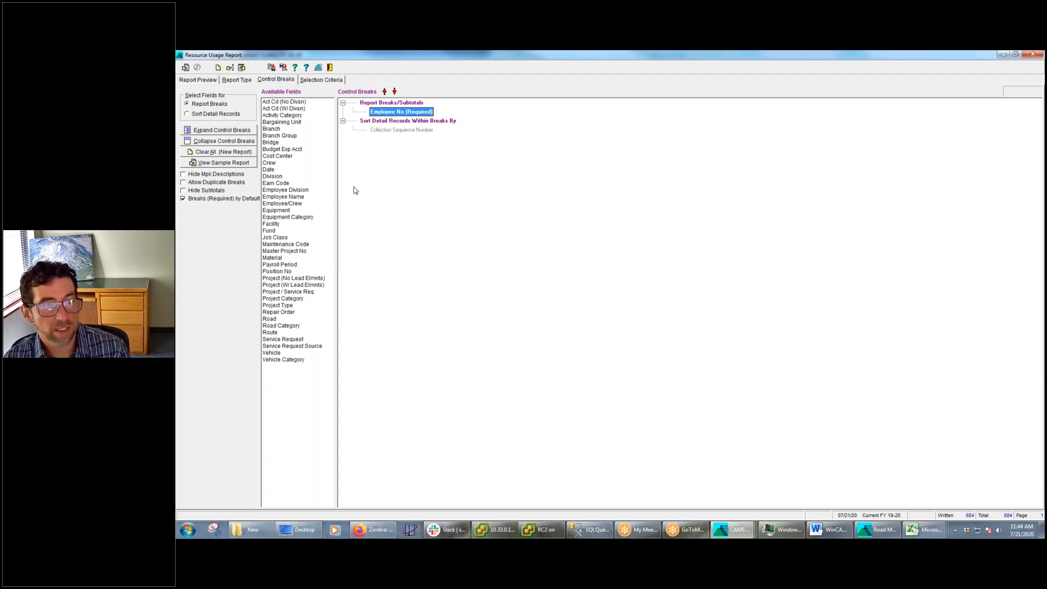
pyautogui.click(287, 204)
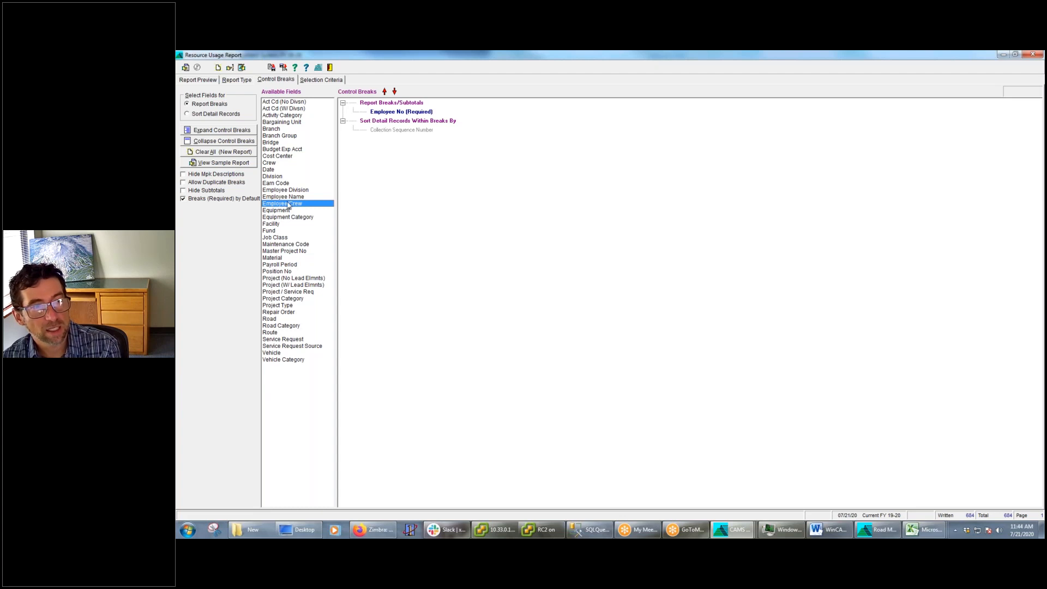
pyautogui.click(320, 80)
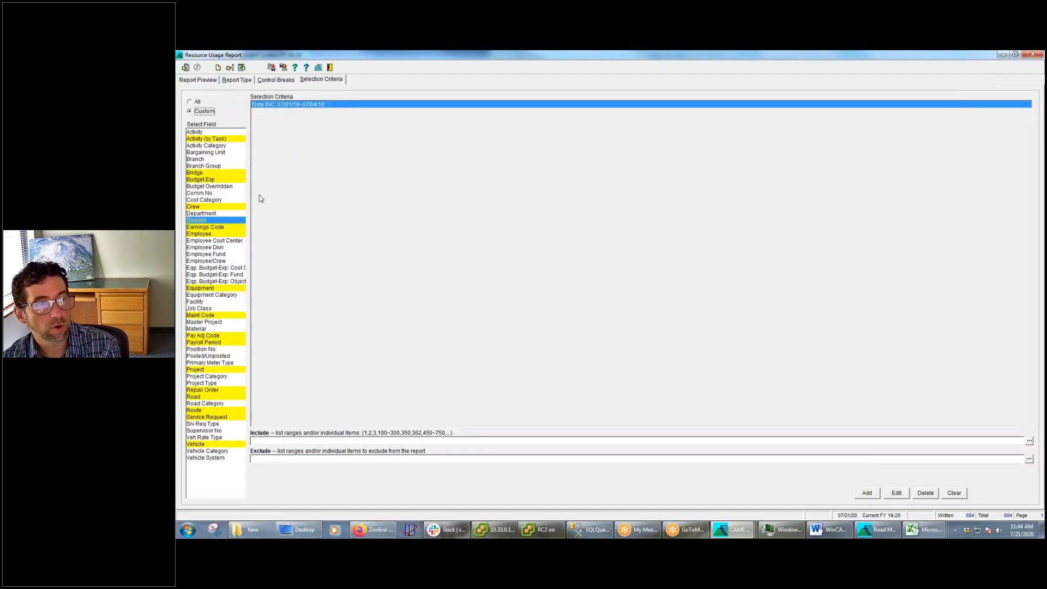
pyautogui.click(210, 262)
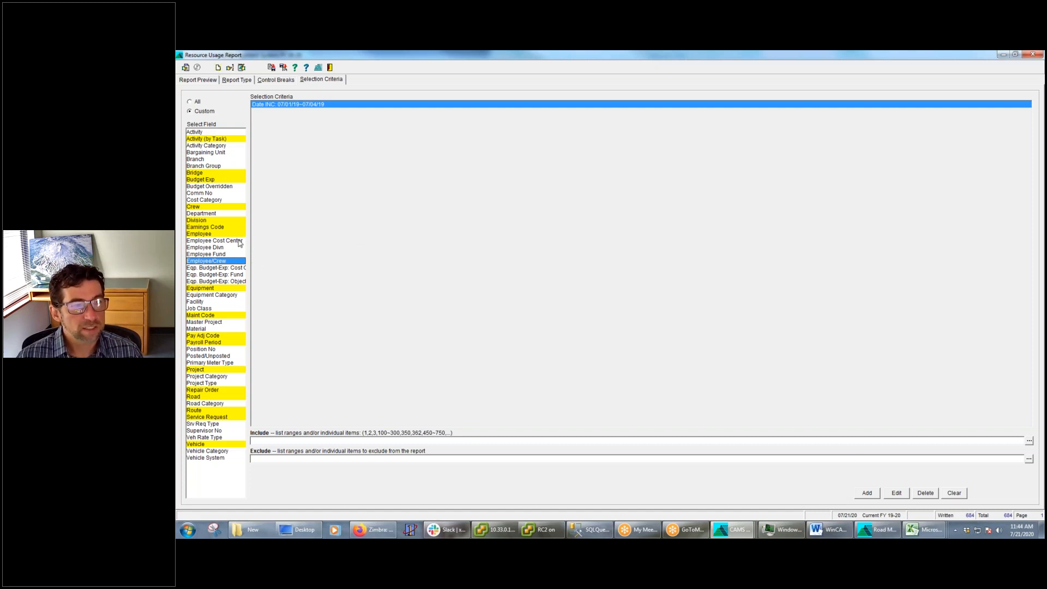
pyautogui.click(209, 234)
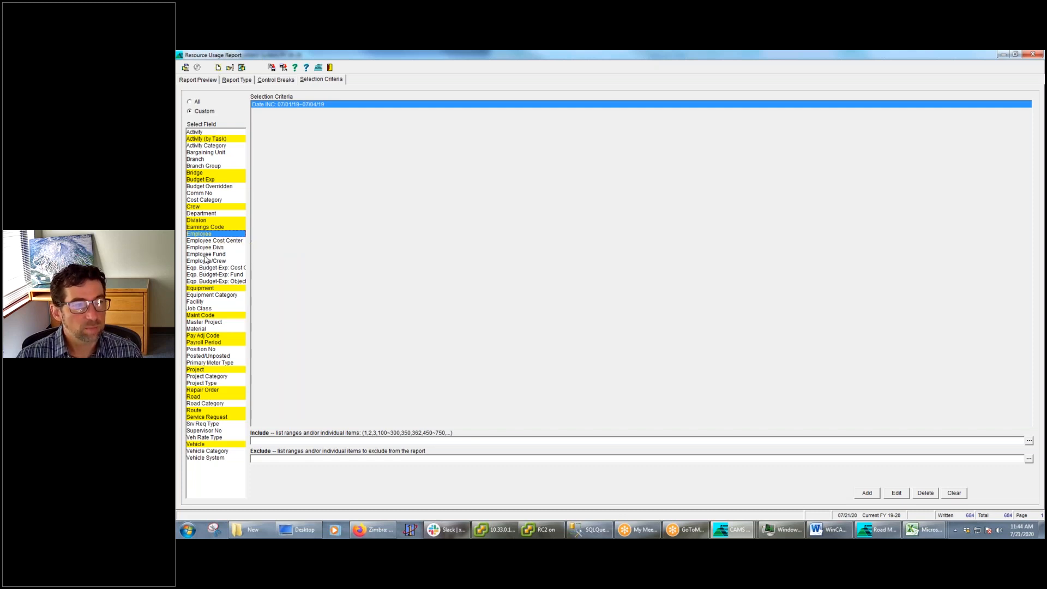
pyautogui.click(205, 262)
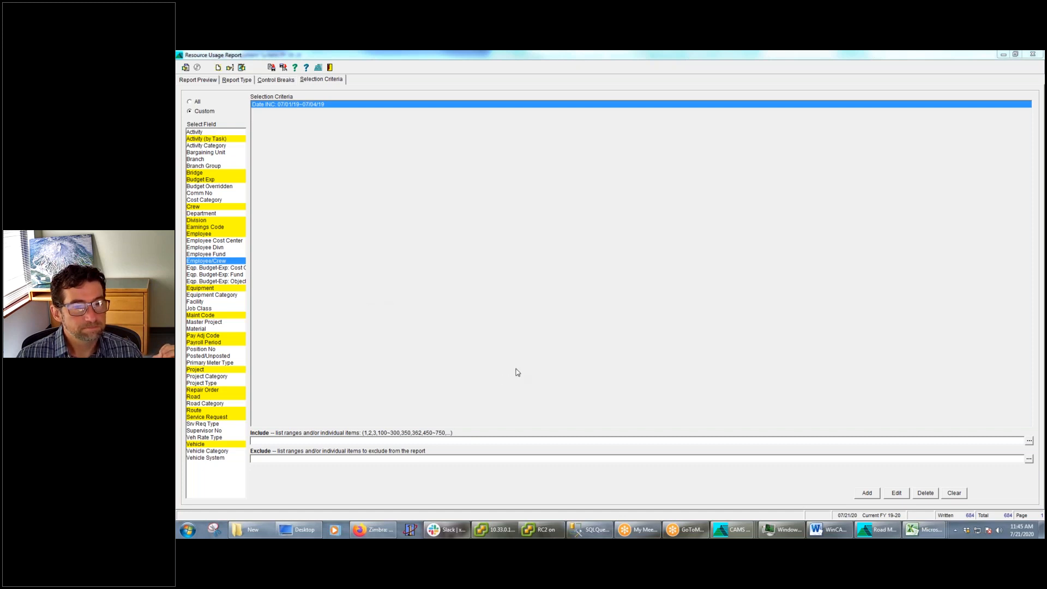
pyautogui.click(198, 81)
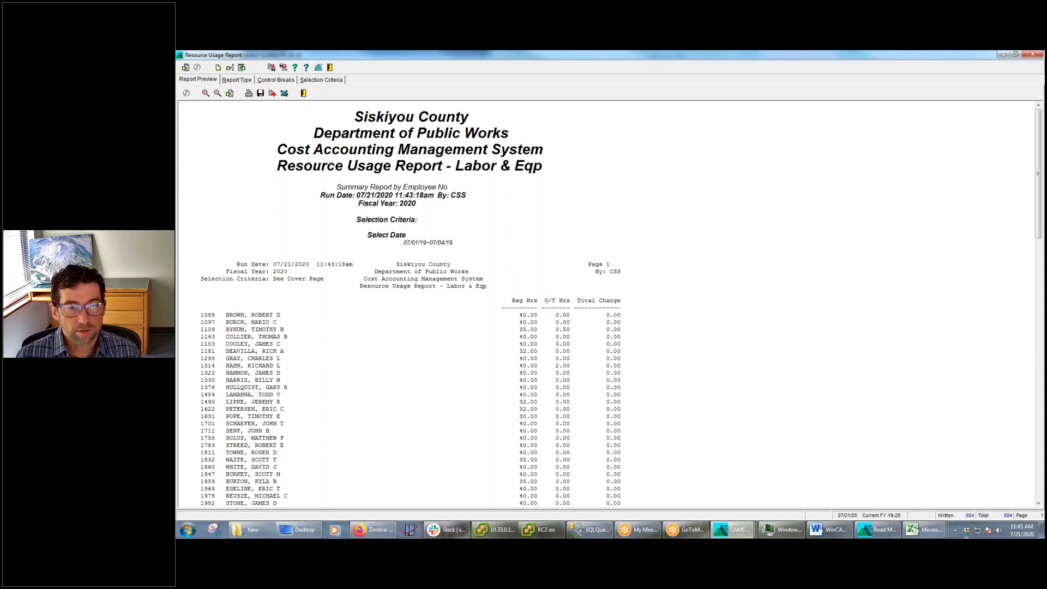
# Switch to the Word document WinCAMS Webinar Series #2 -- Reports.docx, review its outline of report topics and minimize it
pyautogui.click(847, 536)
pyautogui.scroll(5, 746, 295)
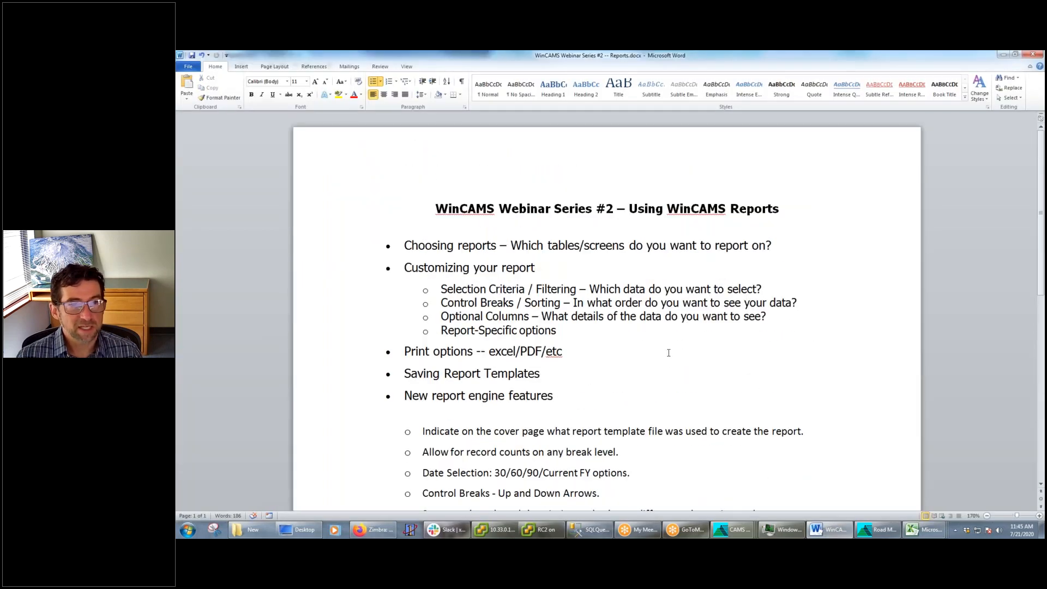
pyautogui.scroll(-2, 657, 343)
pyautogui.scroll(-6, 595, 289)
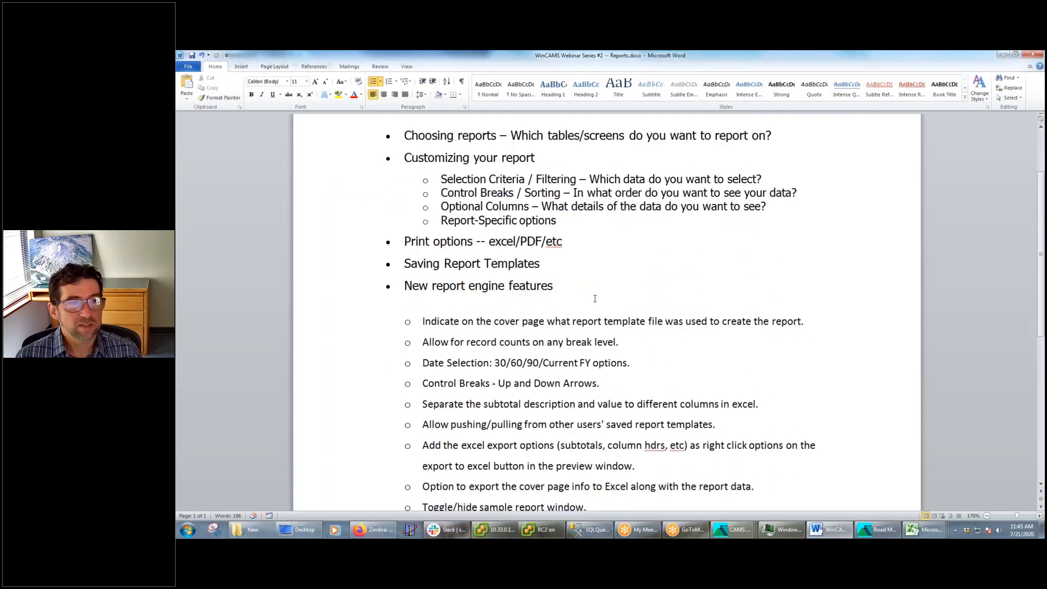
pyautogui.scroll(8, 667, 374)
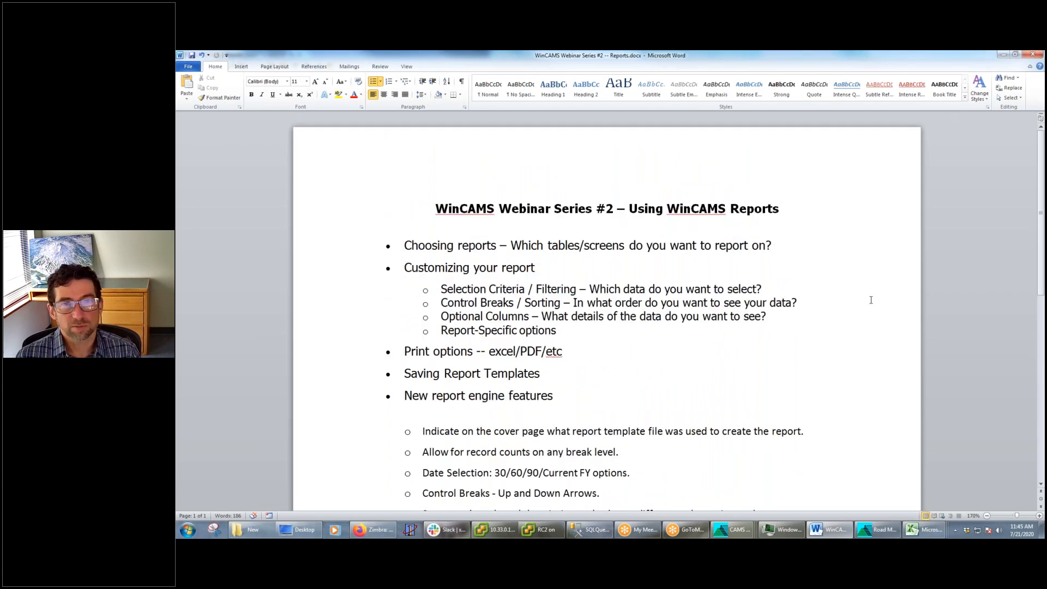
pyautogui.click(1004, 55)
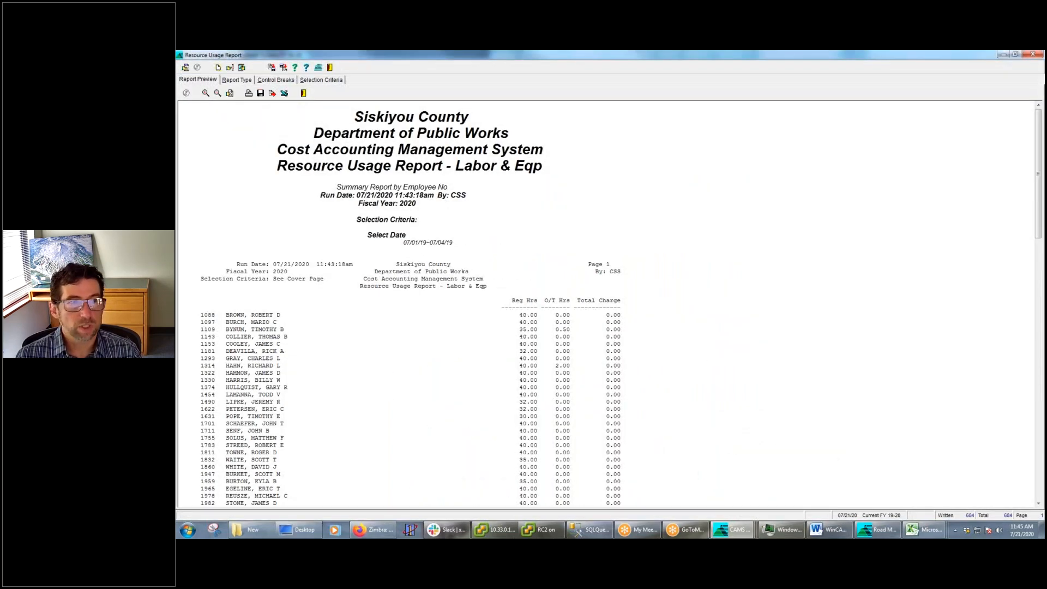